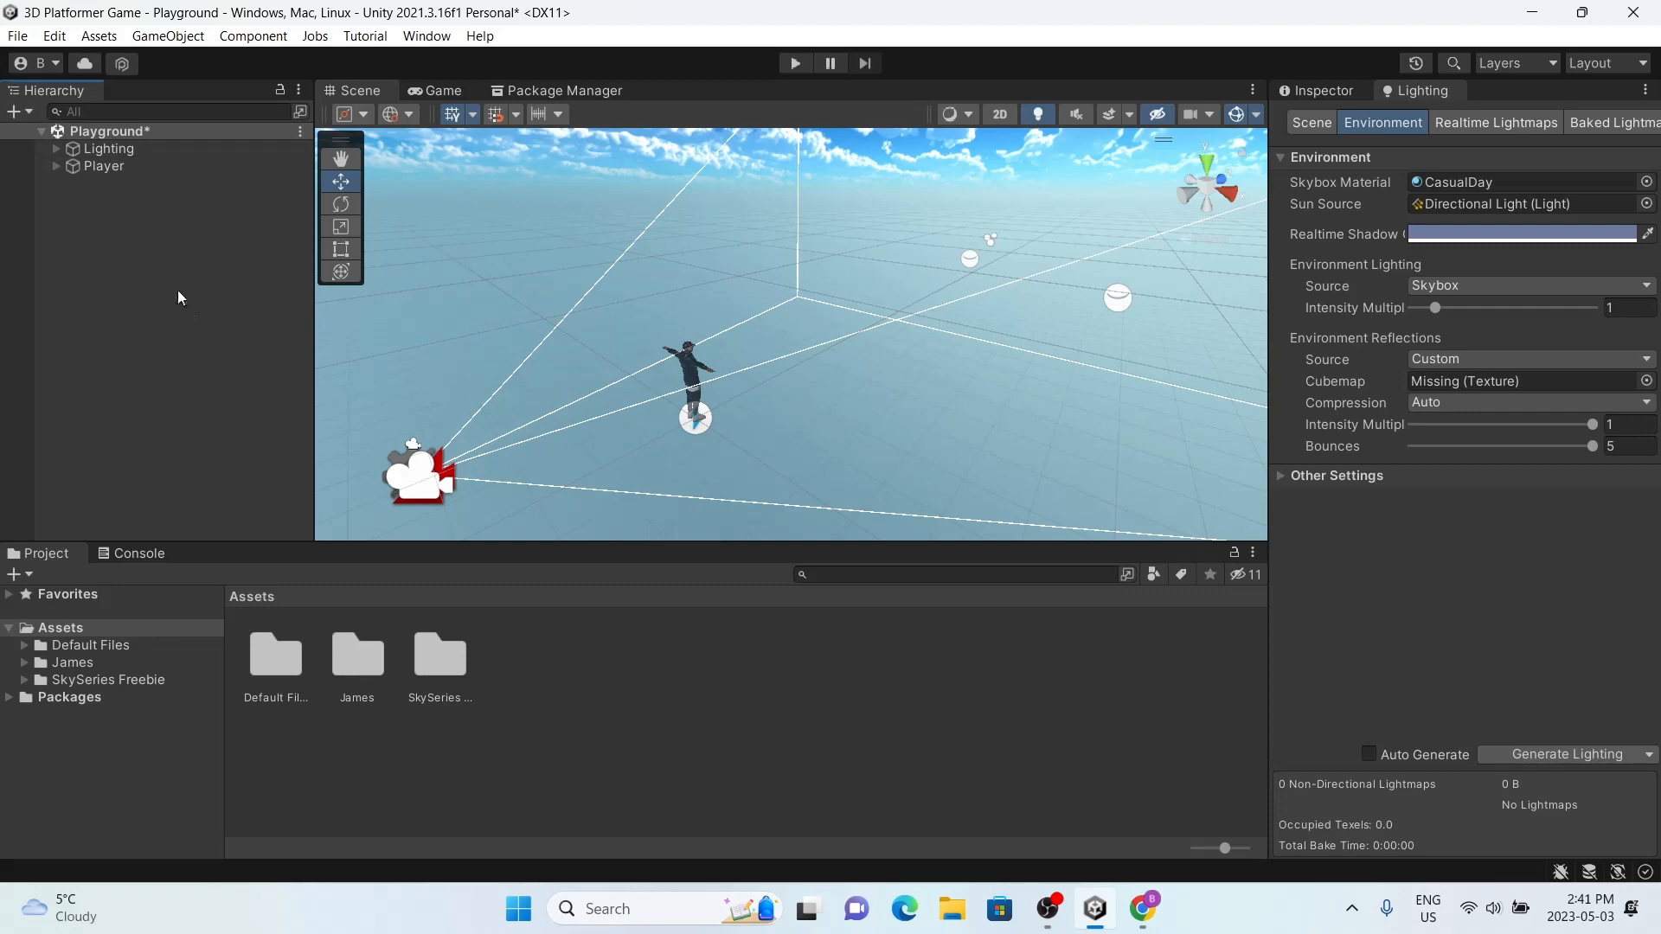
Step: Add a Terrain 3D object to the Playground scene, keeping its default name
{"action": "right_click", "coordinate": [100, 273]}
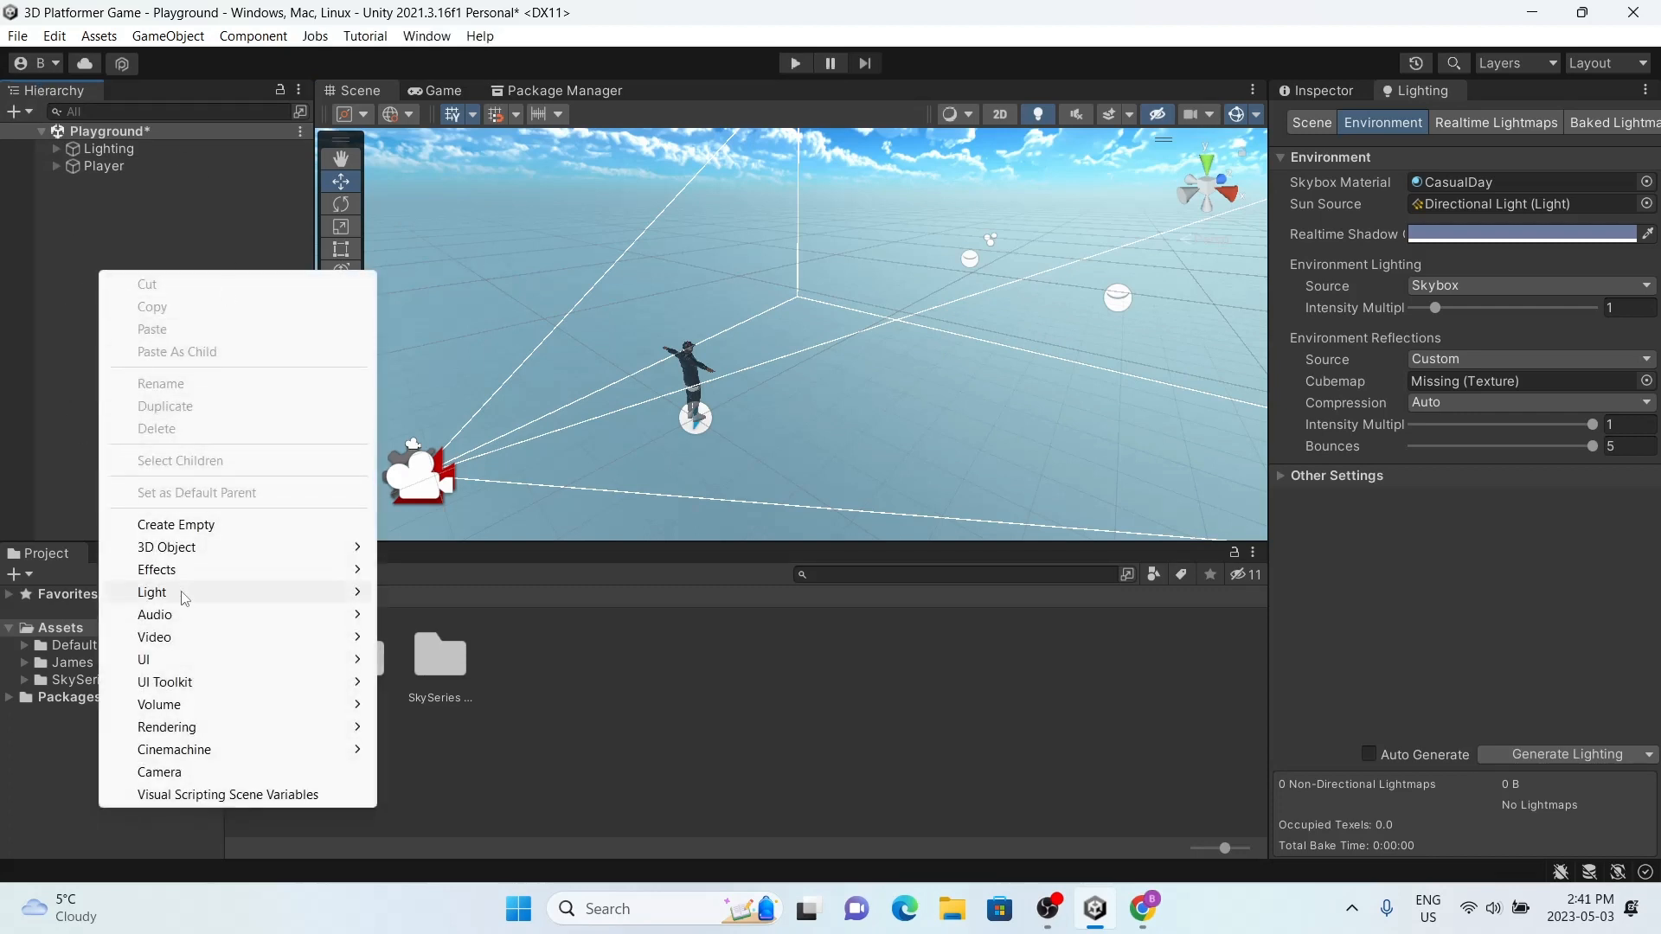
{"action": "mouse_move", "coordinate": [173, 547]}
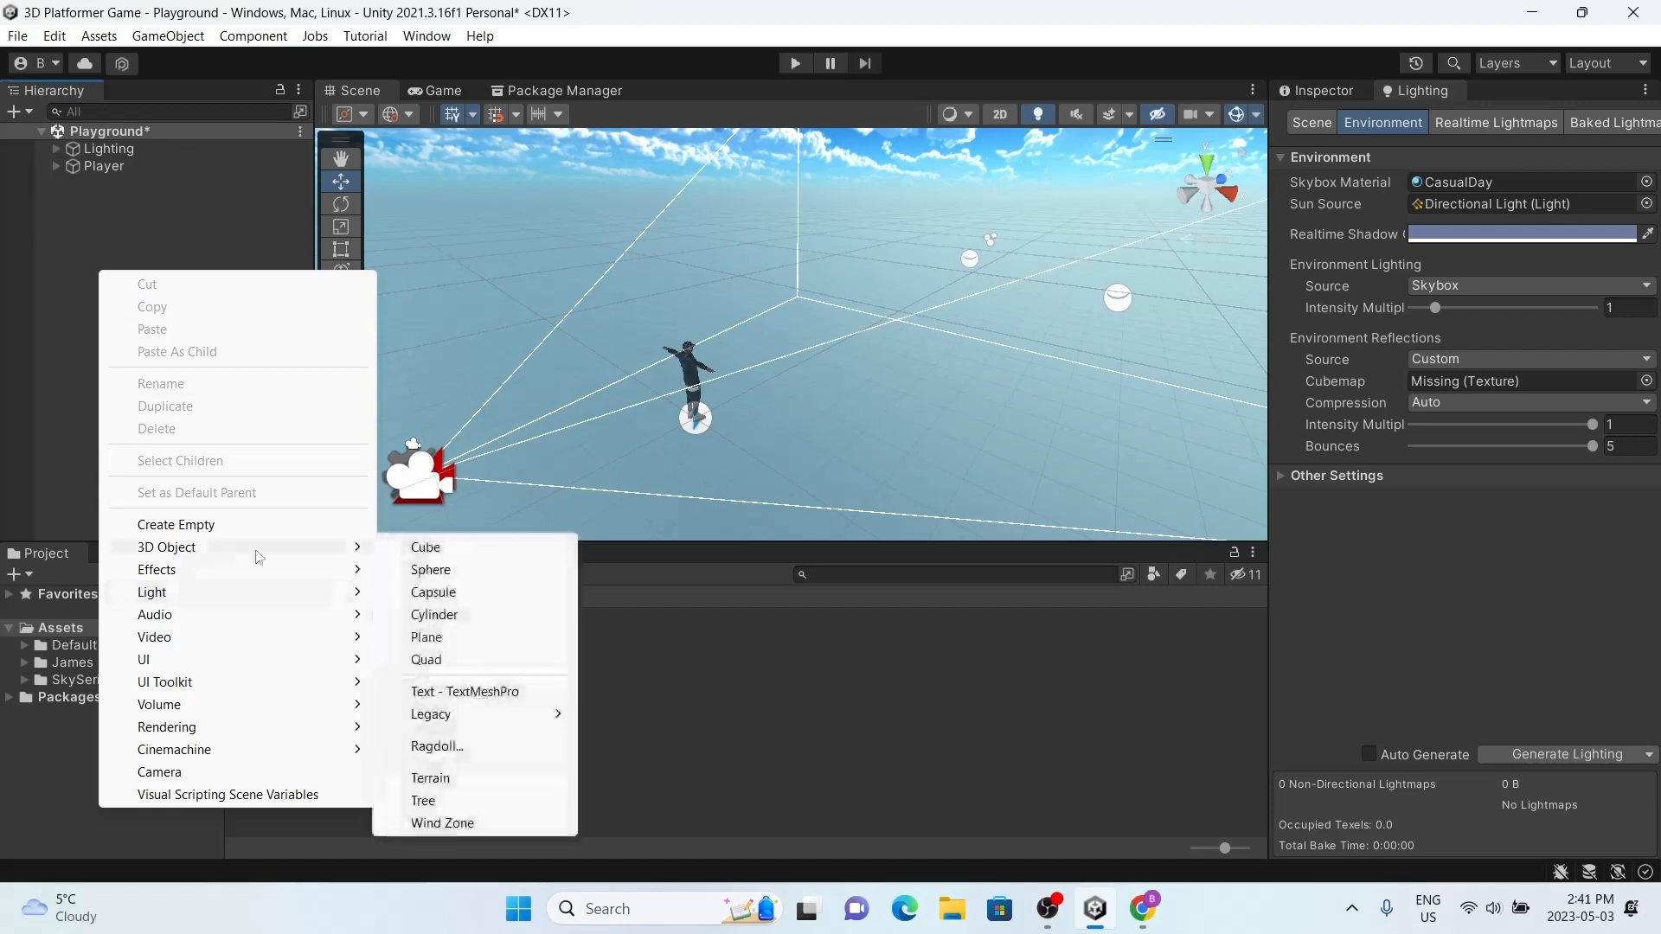
{"action": "left_click", "coordinate": [474, 780]}
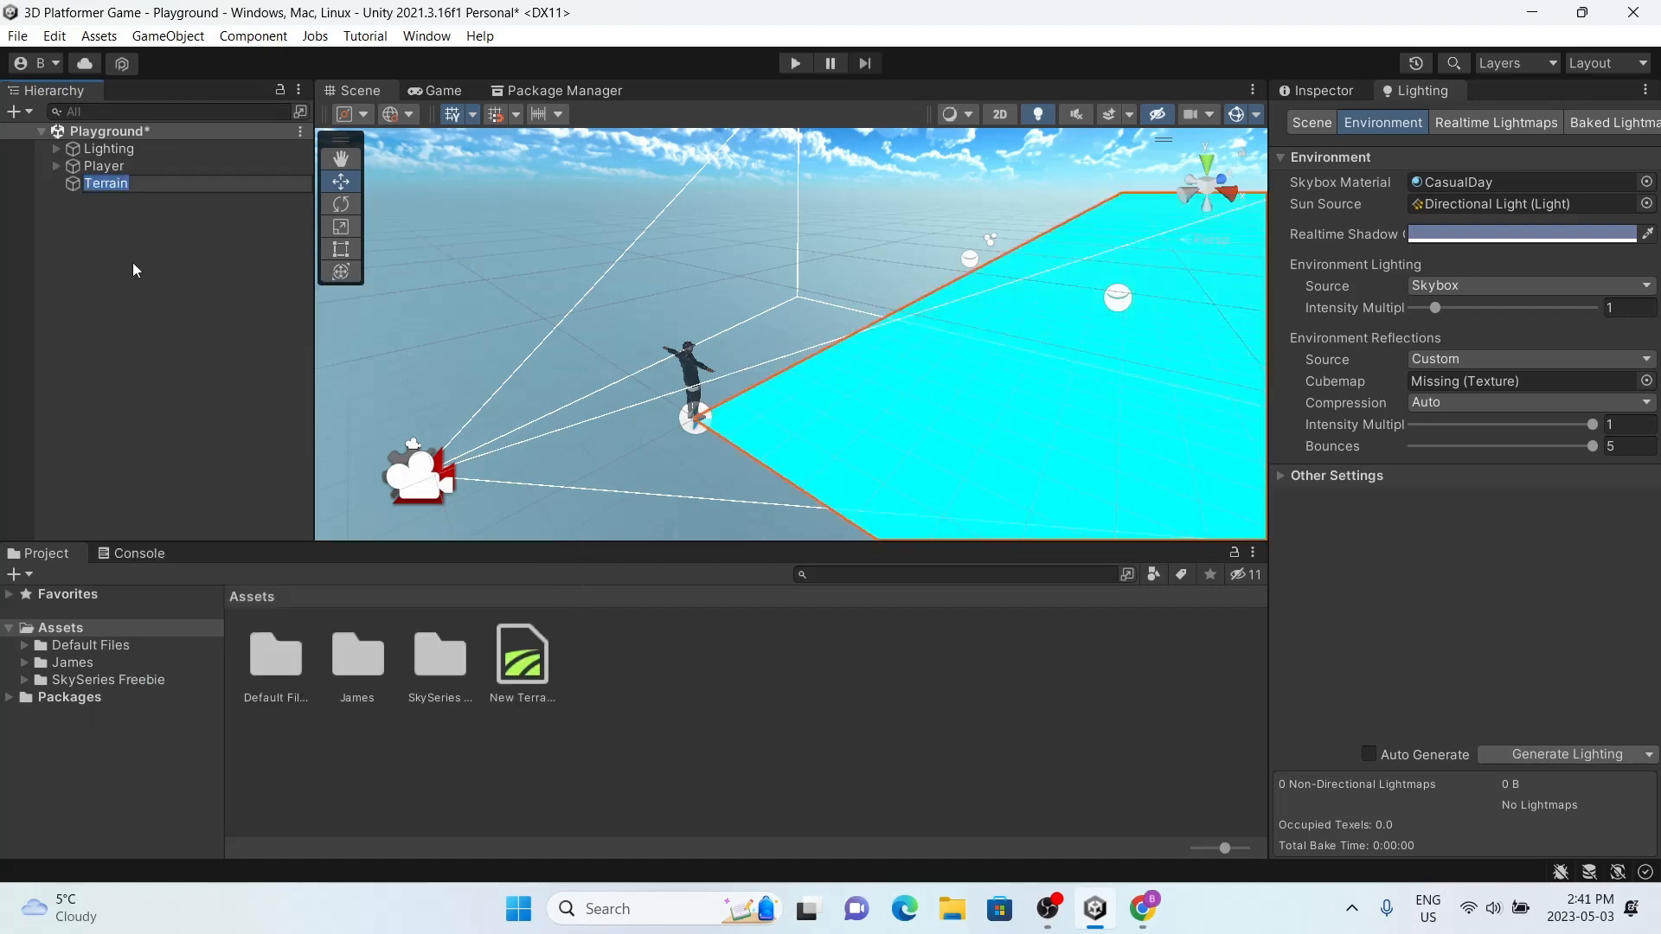
{"action": "right_click_drag", "start_coordinate": [1054, 297], "coordinate": [1198, 294]}
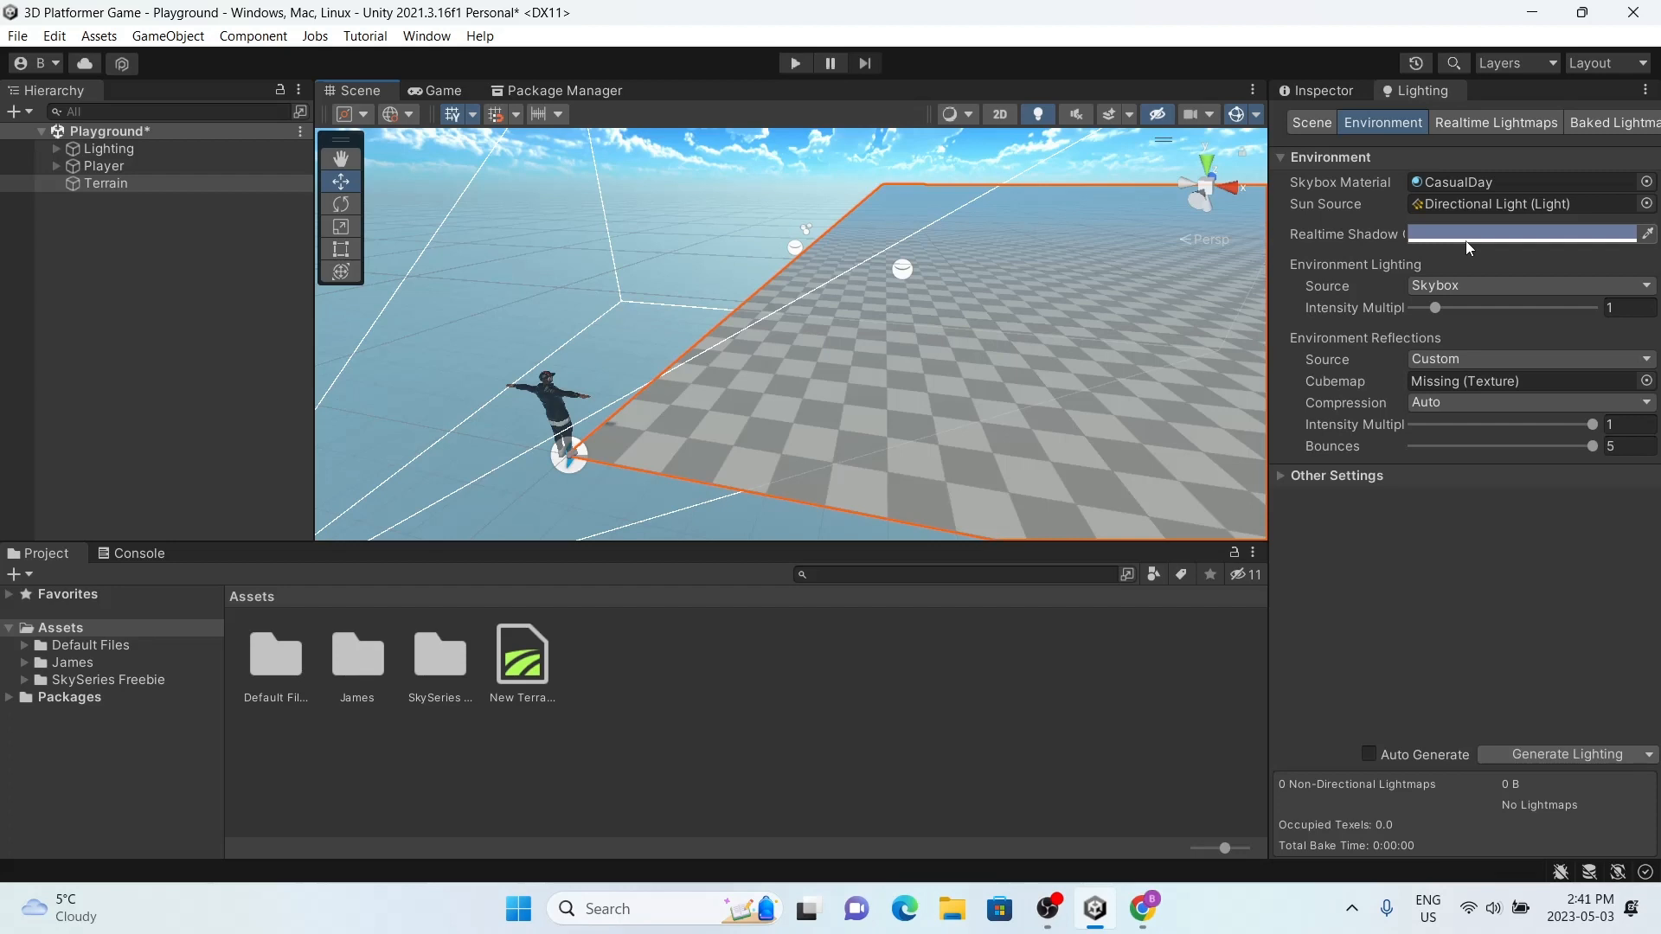
Step: In the terrain's mesh resolution settings, set the Terrain Width and Terrain Length to 10
{"action": "left_click", "coordinate": [1326, 92]}
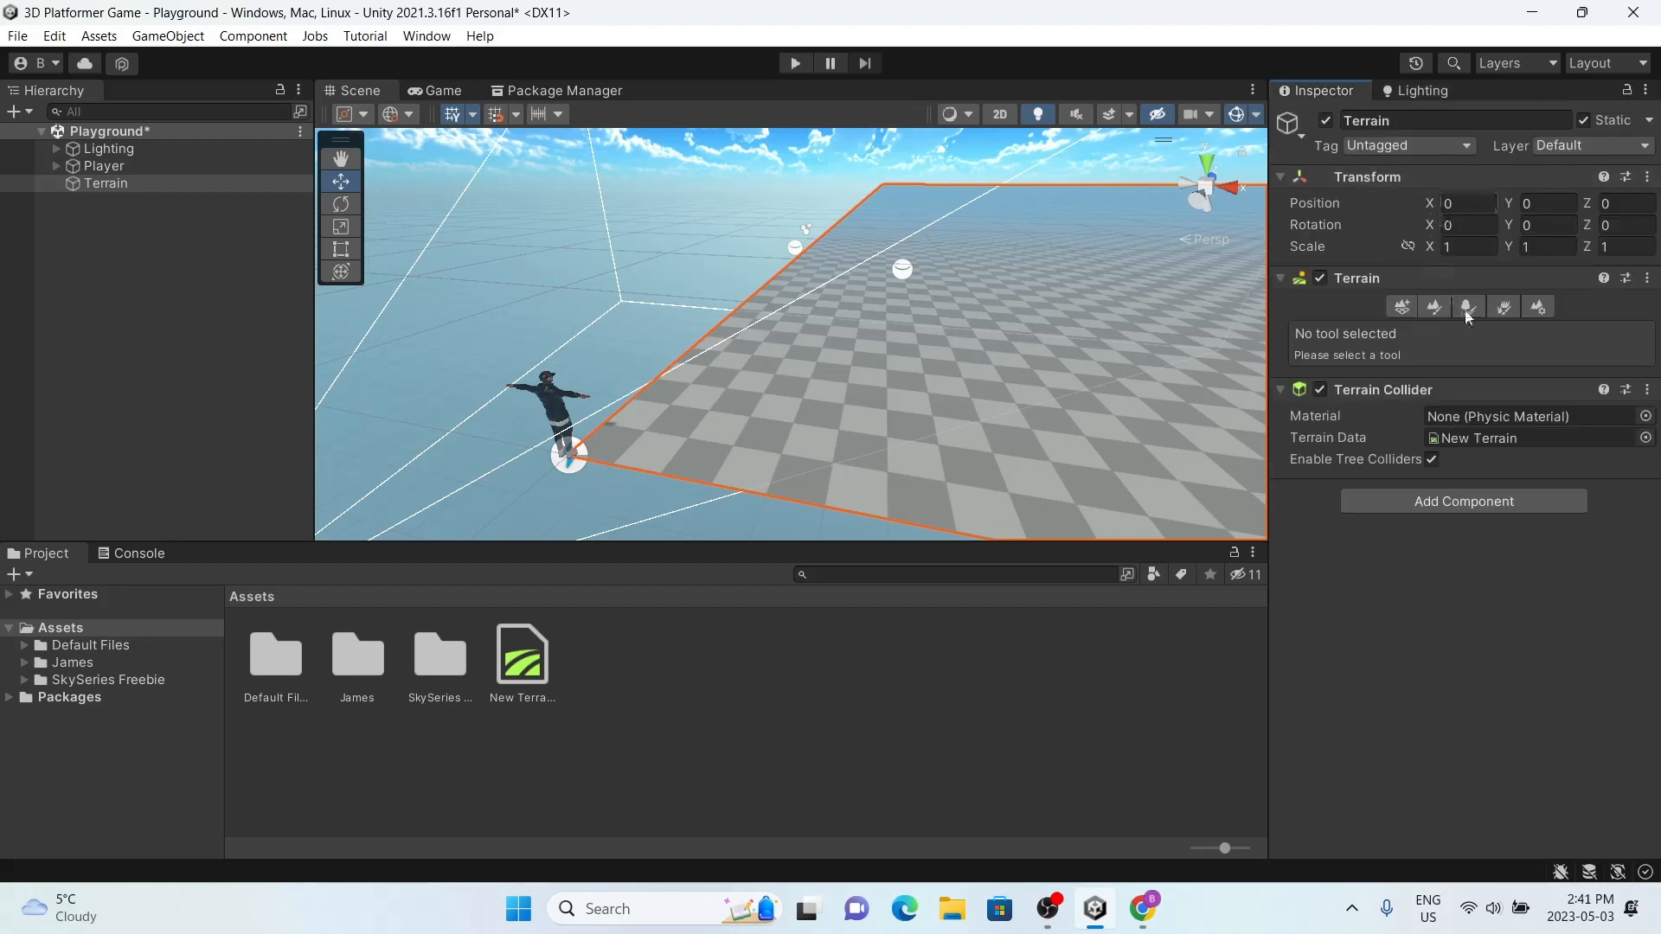
{"action": "left_click", "coordinate": [1530, 310]}
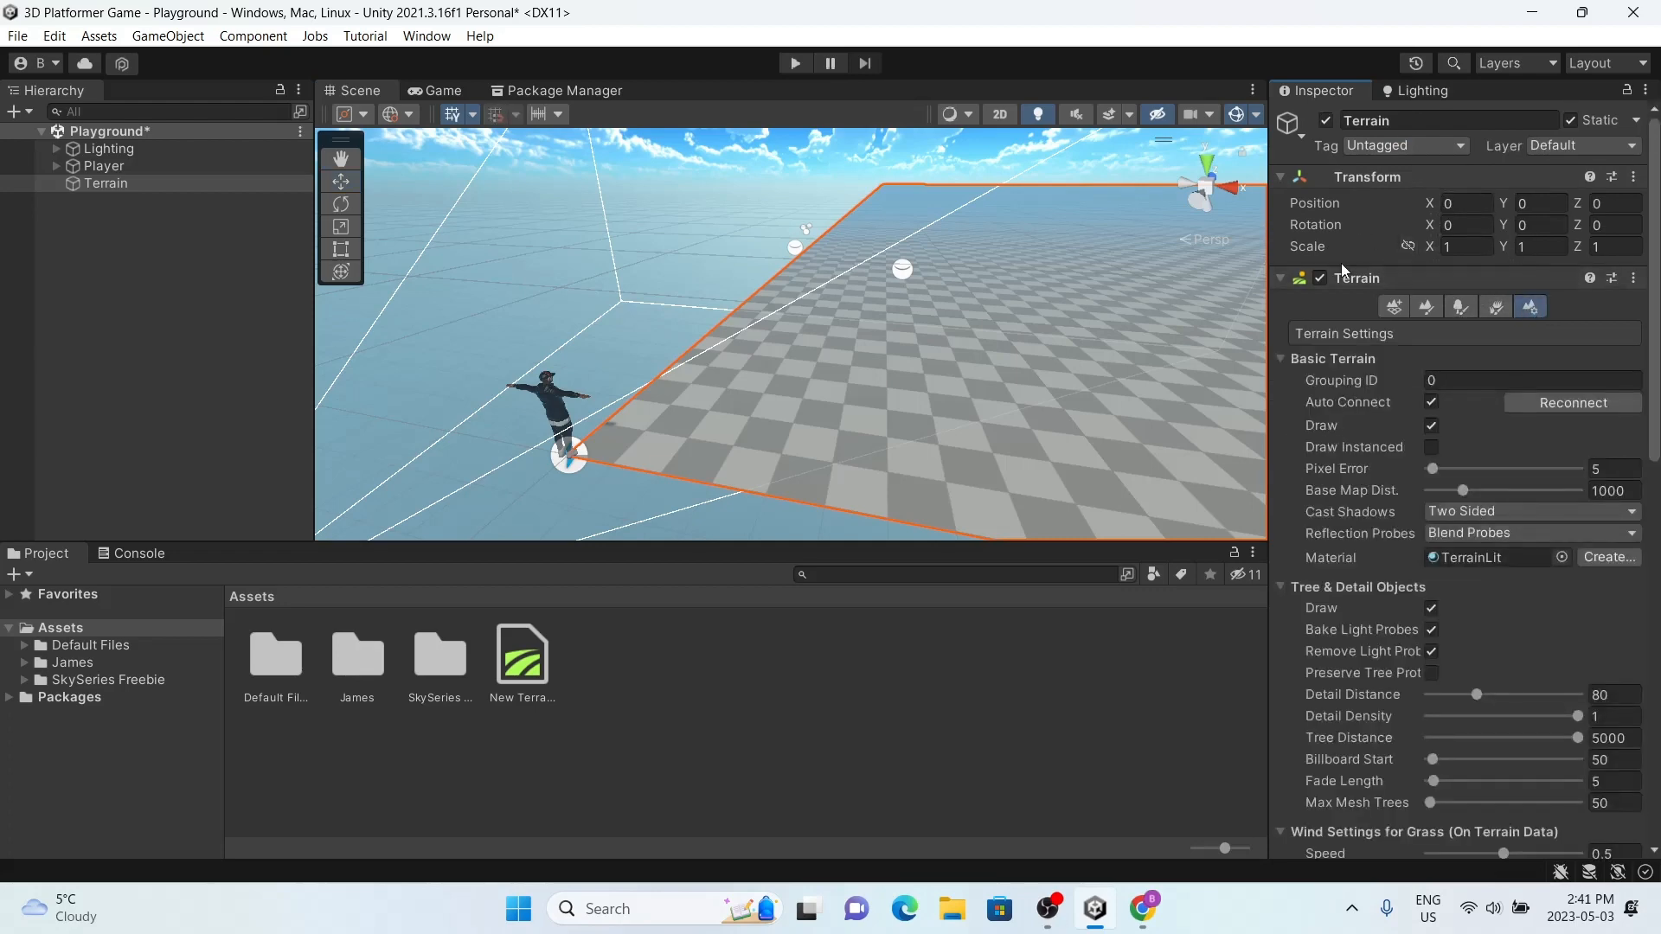
{"action": "scroll", "coordinate": [1522, 623], "scroll_direction": "down", "scroll_amount": 3}
{"action": "scroll", "coordinate": [1523, 623], "scroll_direction": "down", "scroll_amount": 9}
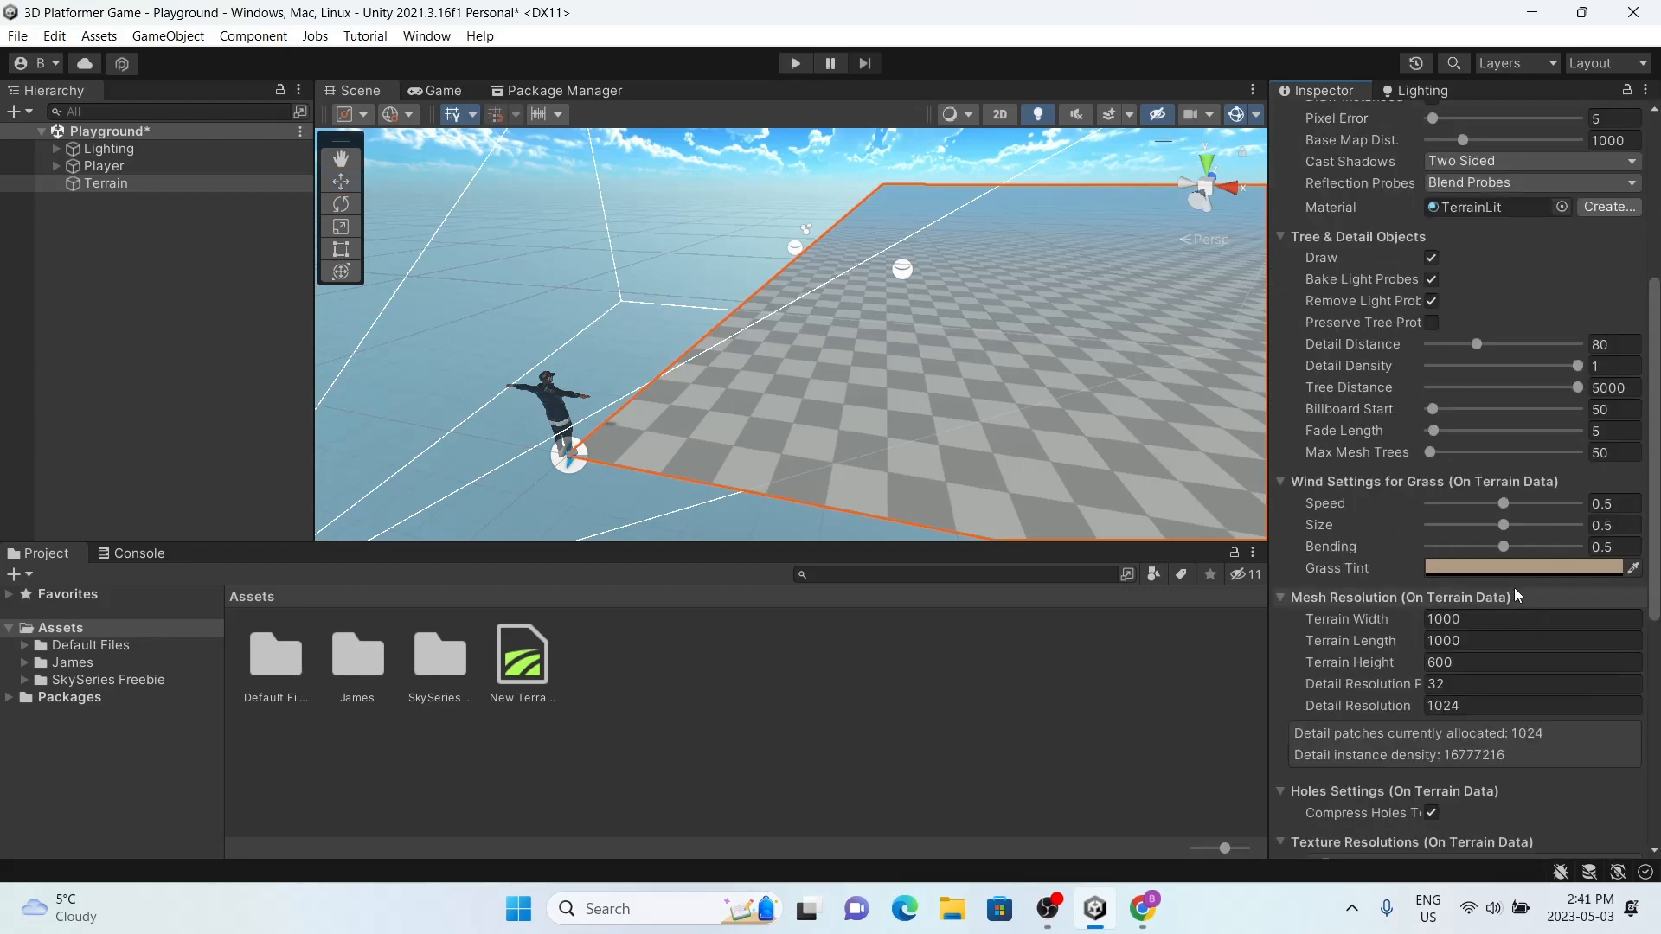
{"action": "scroll", "coordinate": [1524, 536], "scroll_direction": "up", "scroll_amount": 2}
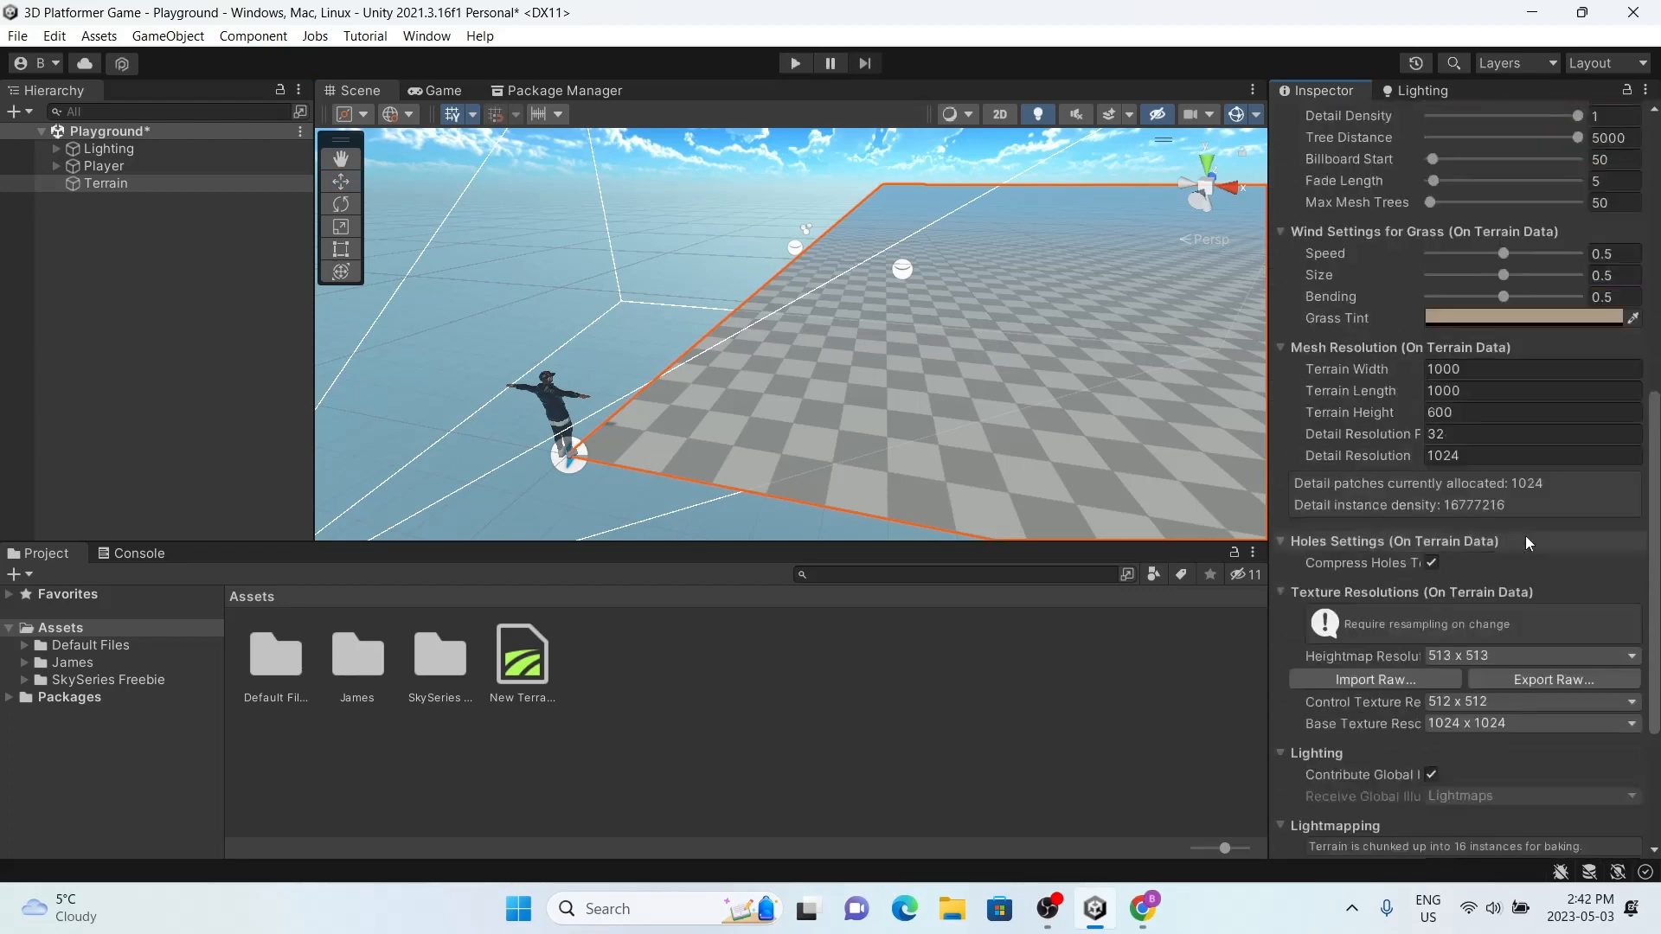
{"action": "left_click", "coordinate": [1465, 369]}
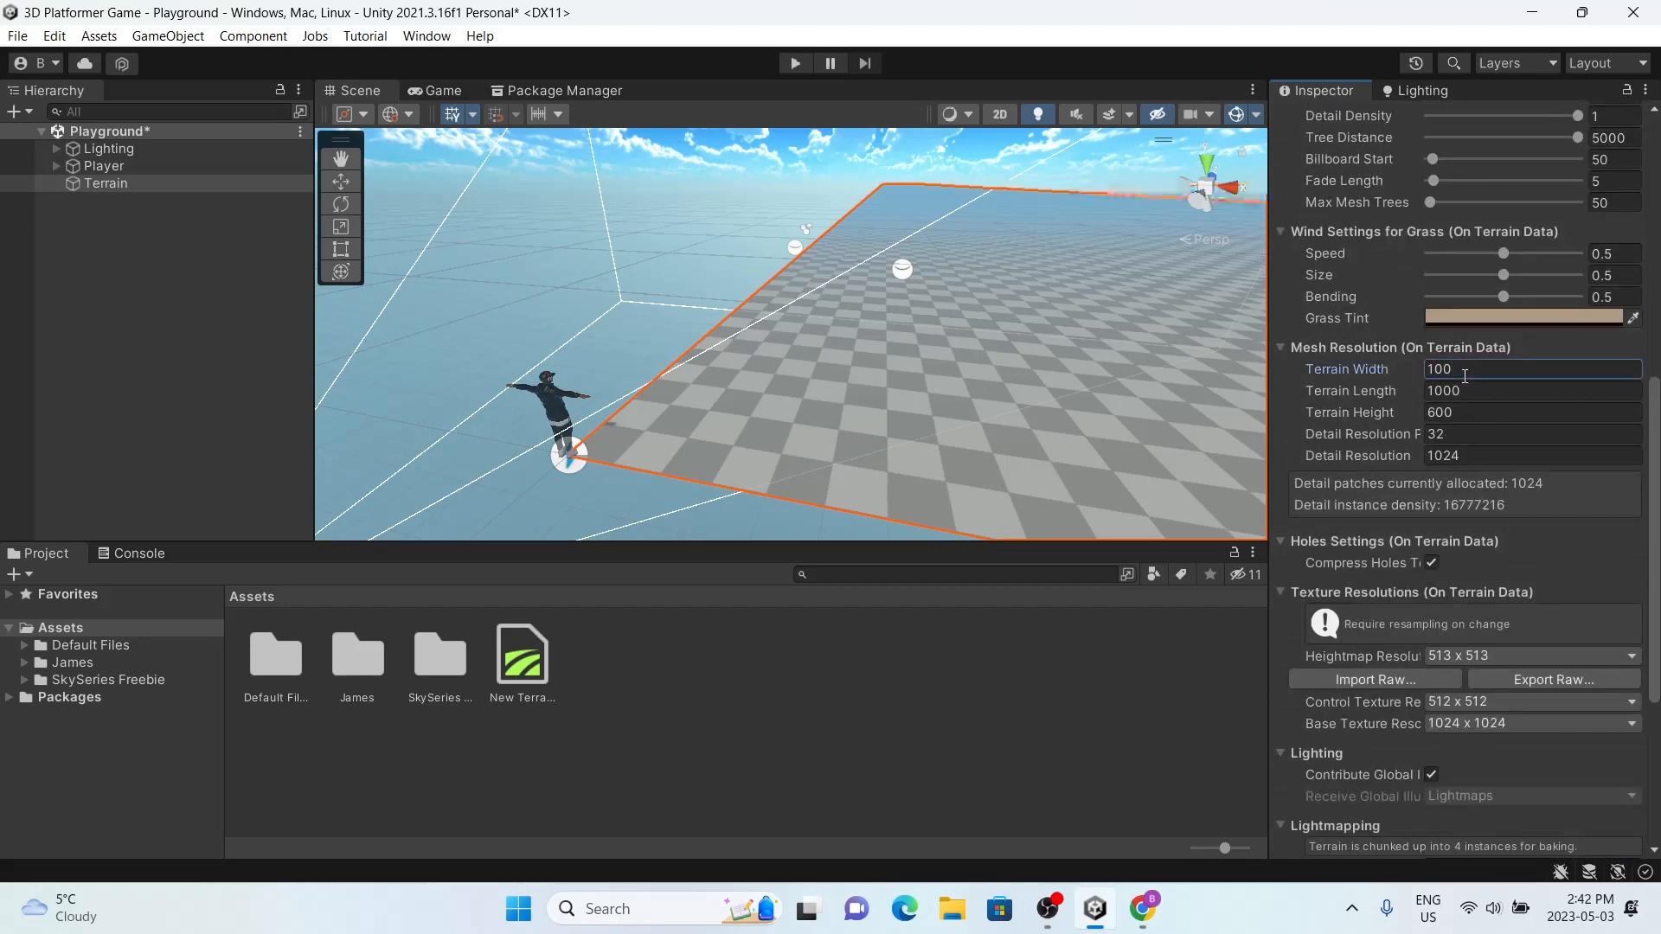
{"action": "key", "text": "Return"}
{"action": "left_click", "coordinate": [1468, 392]}
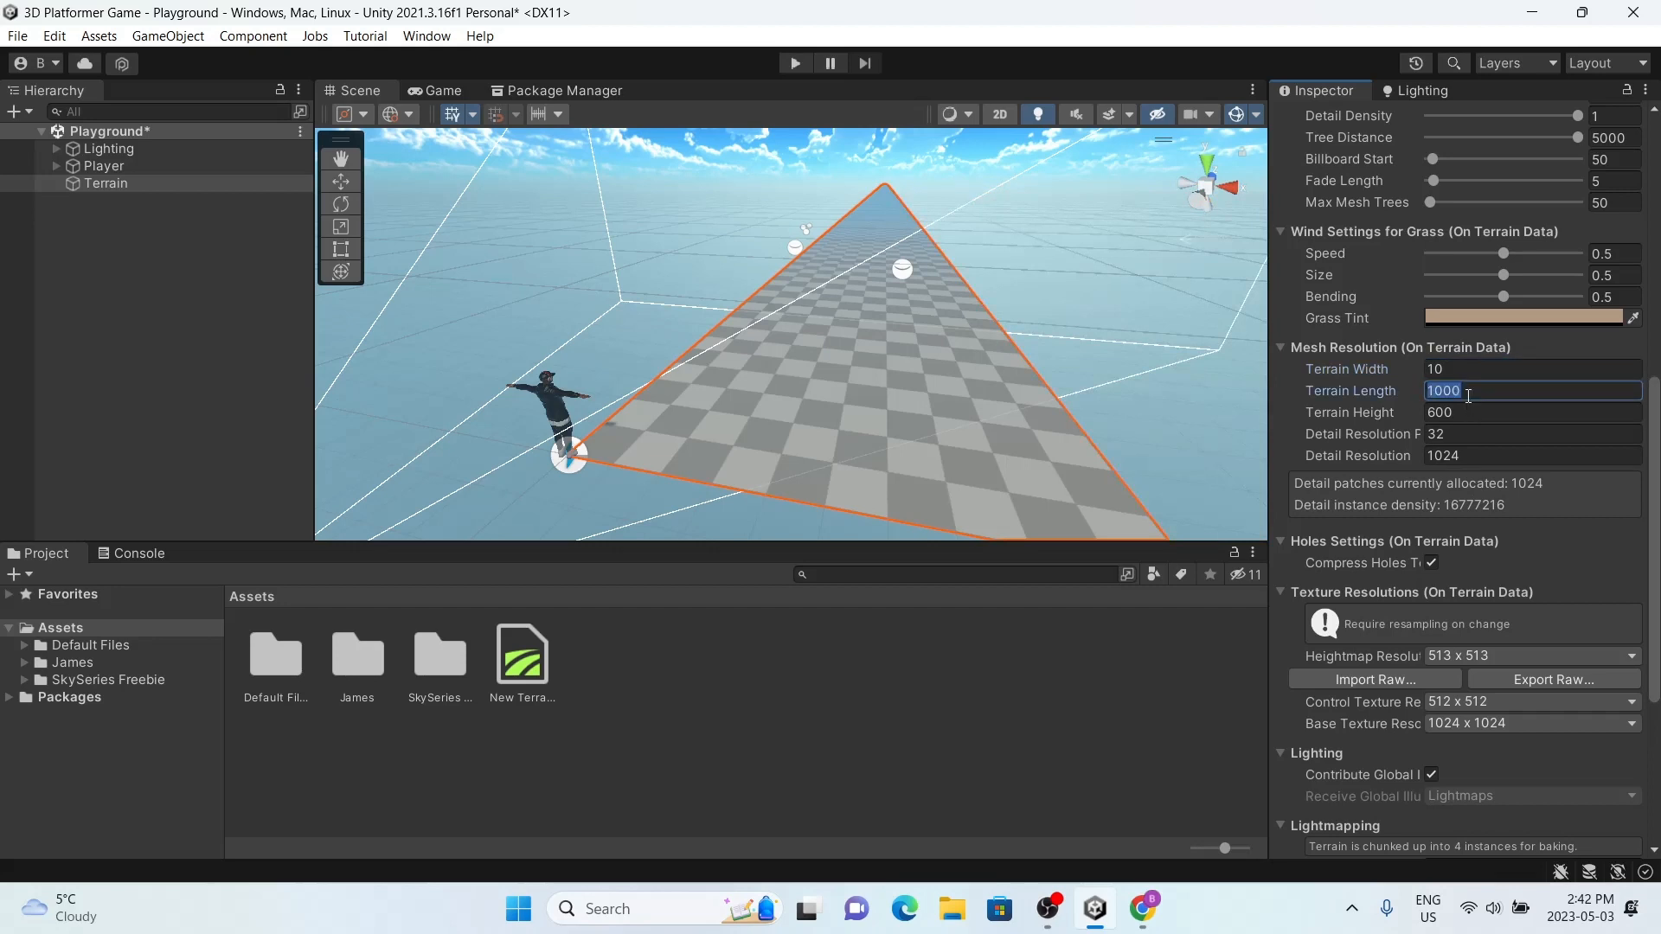
{"action": "type", "text": "10"}
{"action": "key", "text": "Return"}
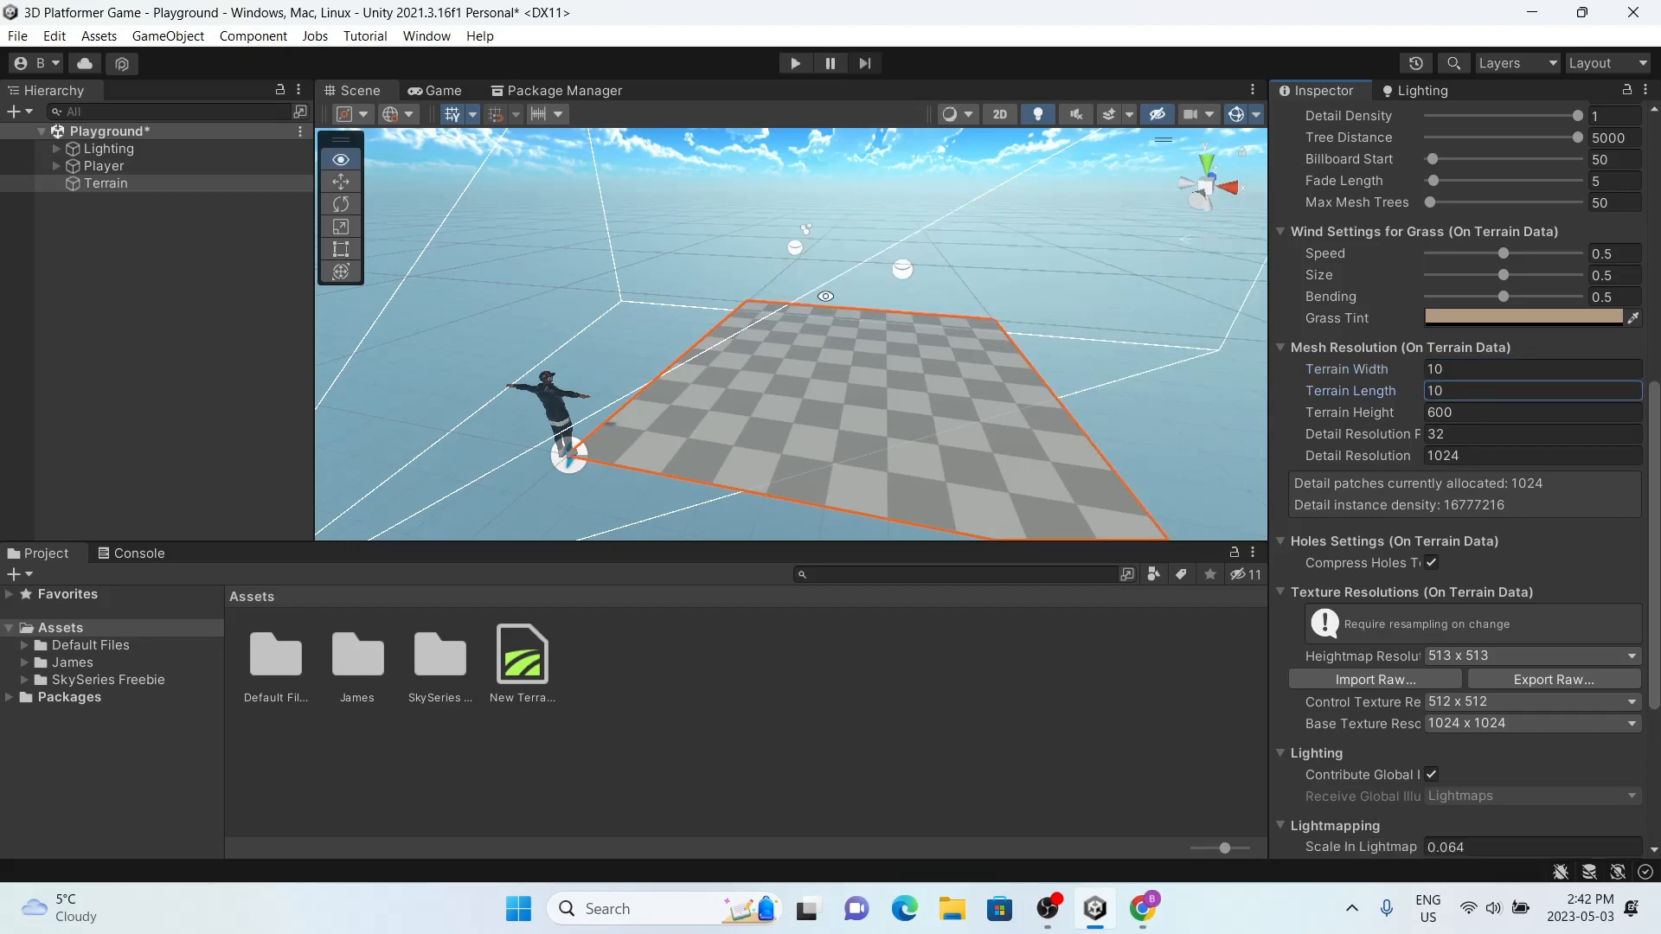
Step: Play-test the scene by running and jumping with the character on the terrain, and stop play mode
{"action": "left_click_drag", "start_coordinate": [825, 296], "coordinate": [900, 441], "text": "alt"}
{"action": "left_click_drag", "start_coordinate": [639, 330], "coordinate": [674, 342]}
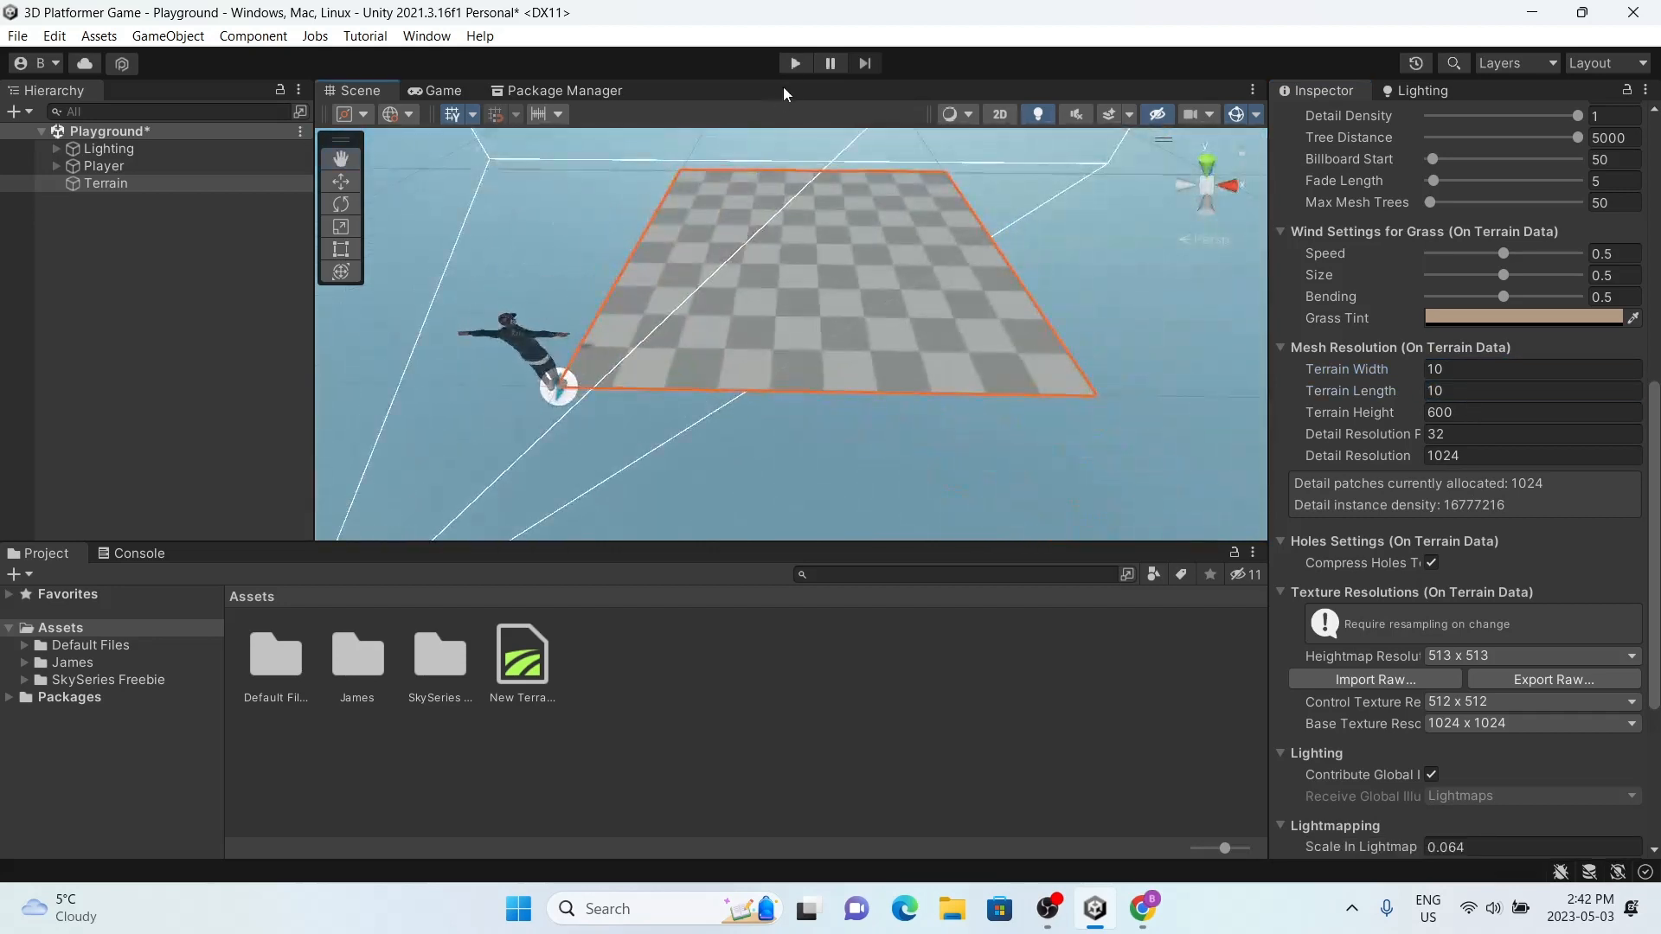
{"action": "left_click", "coordinate": [792, 67]}
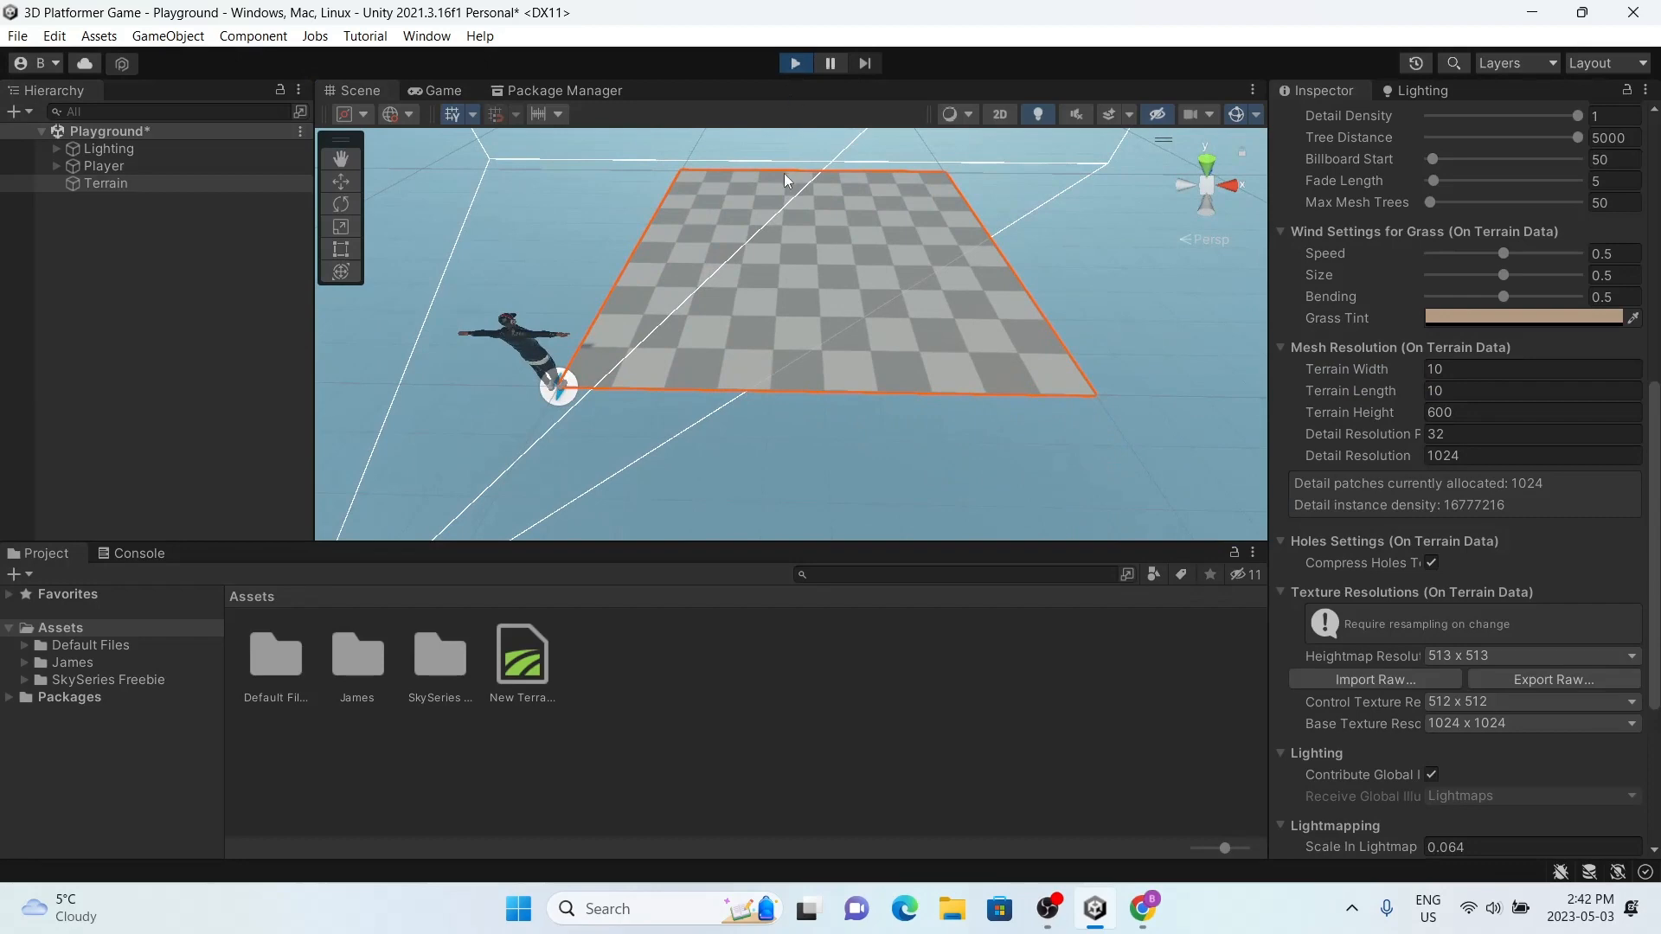
{"action": "key", "text": "w"}
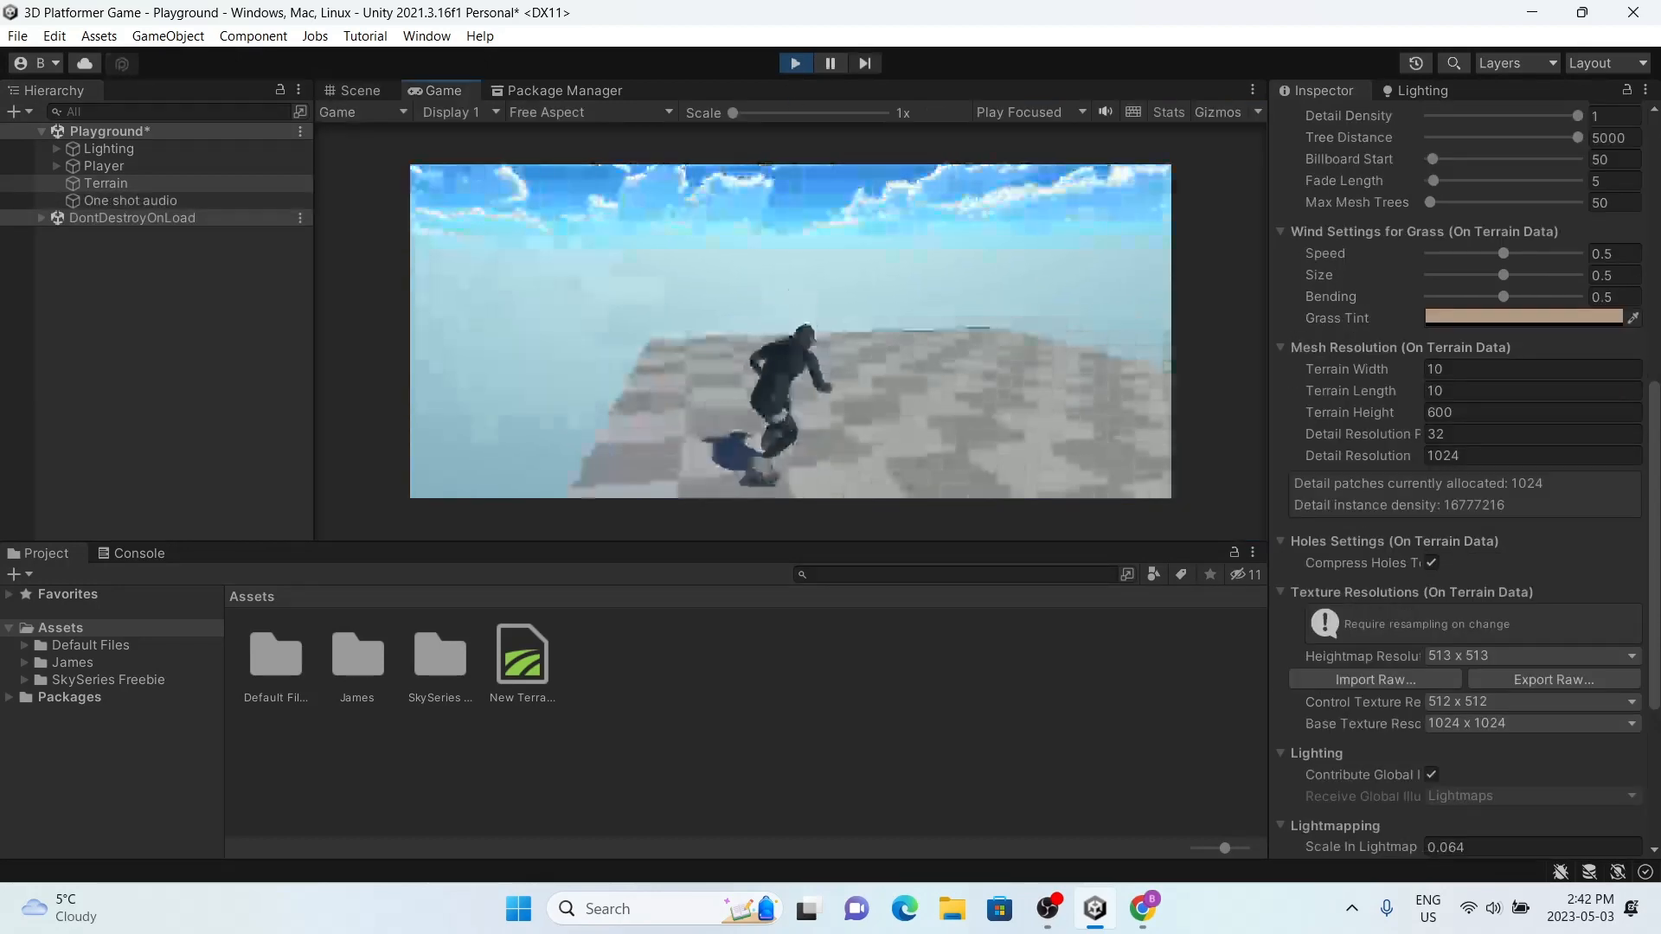
{"action": "key", "text": "space"}
{"action": "key", "text": "space"}
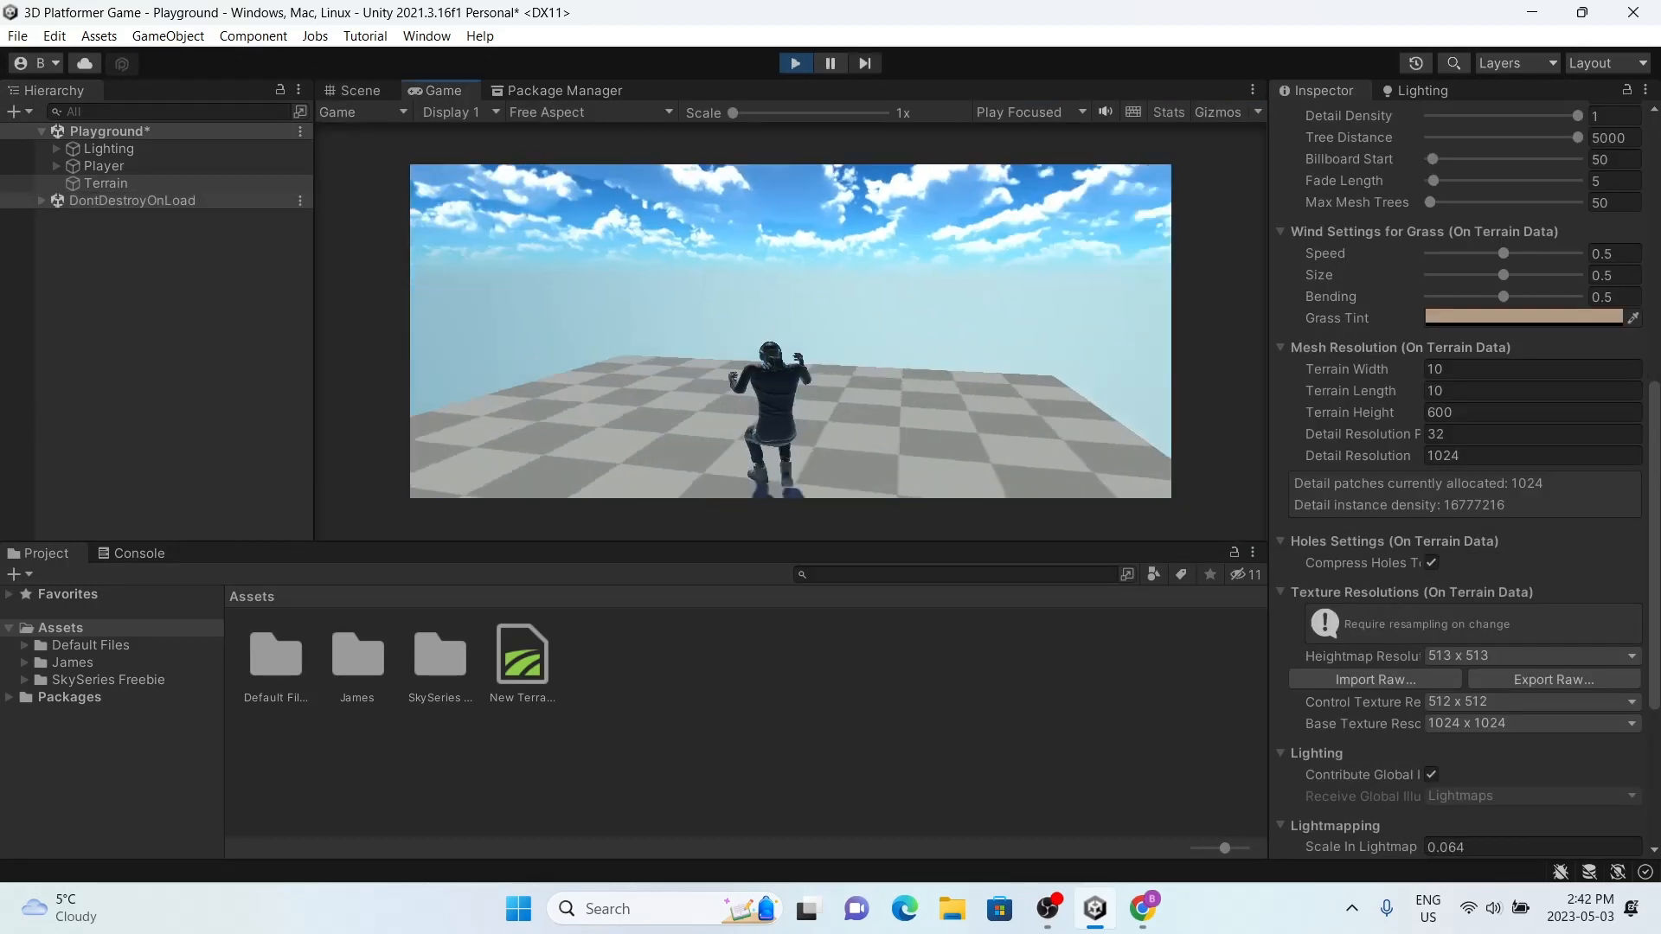
{"action": "key", "text": "super"}
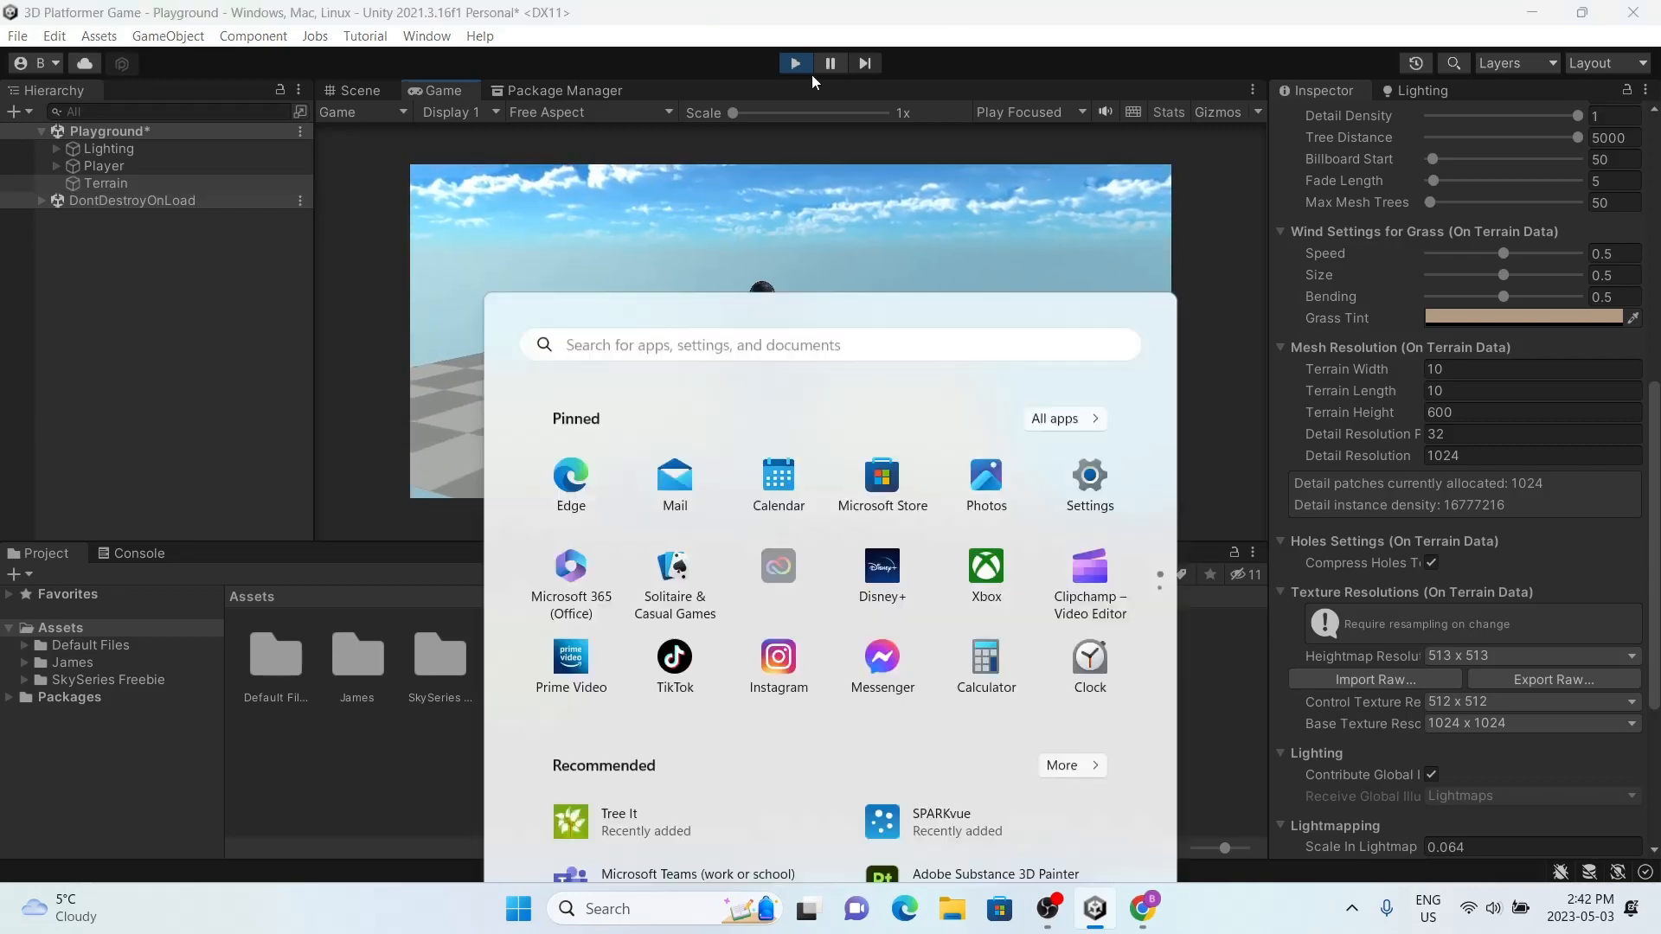
{"action": "left_click", "coordinate": [795, 64]}
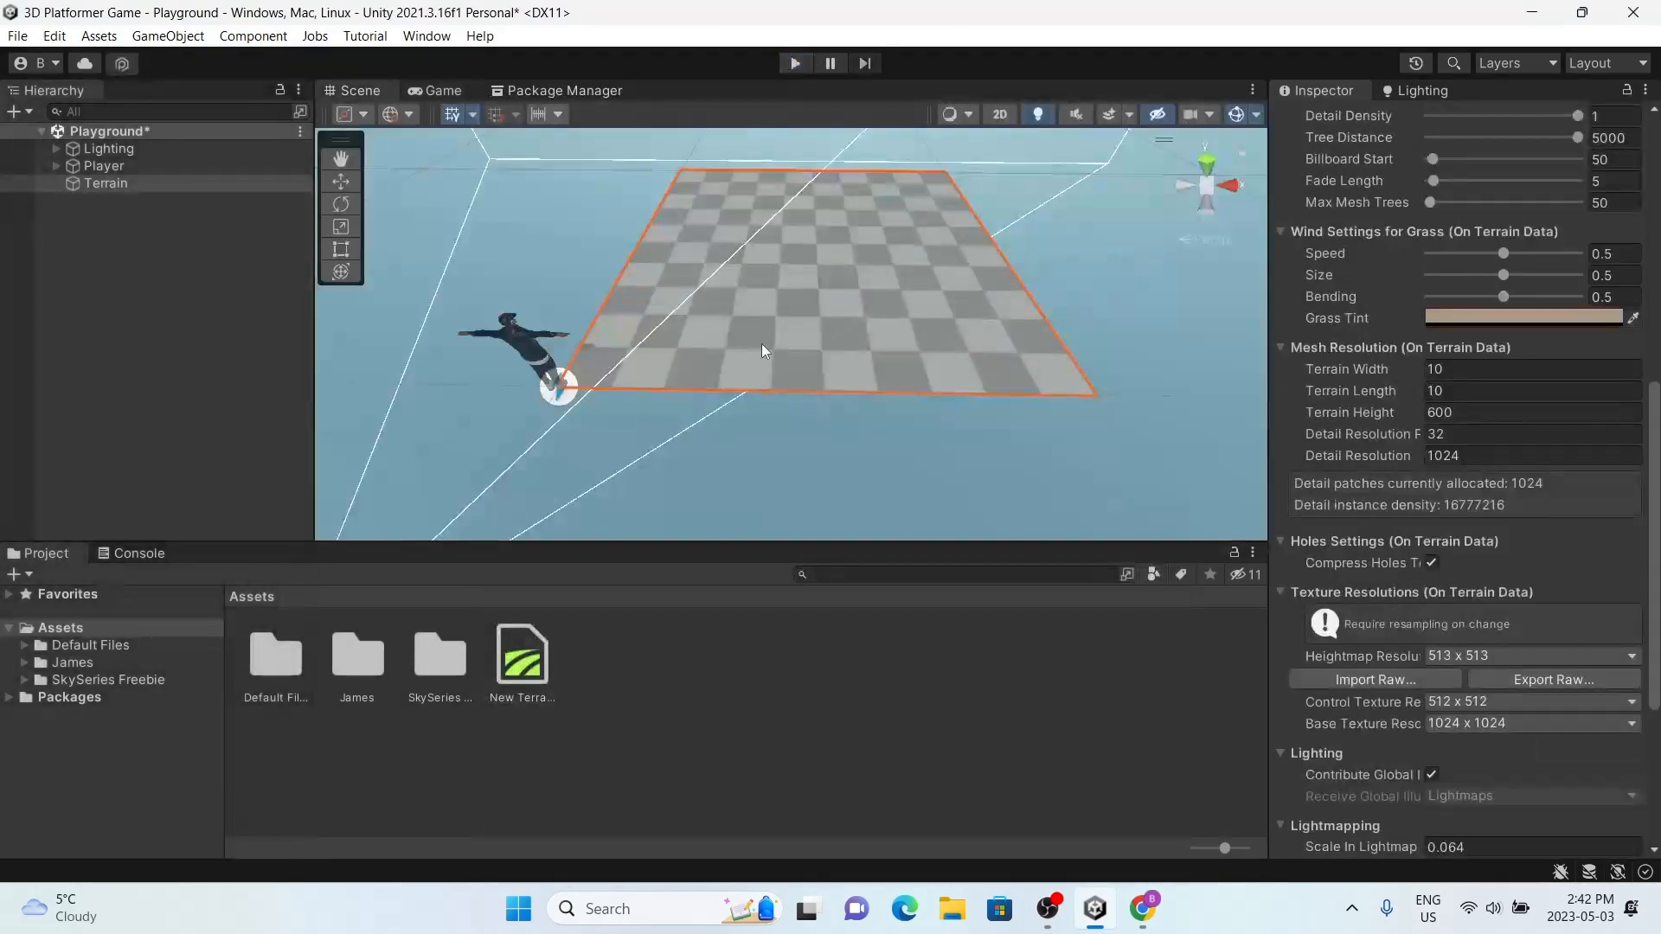
Step: Switch the terrain's painting tool to Paint Texture
{"action": "right_click_drag", "start_coordinate": [759, 277], "coordinate": [467, 395]}
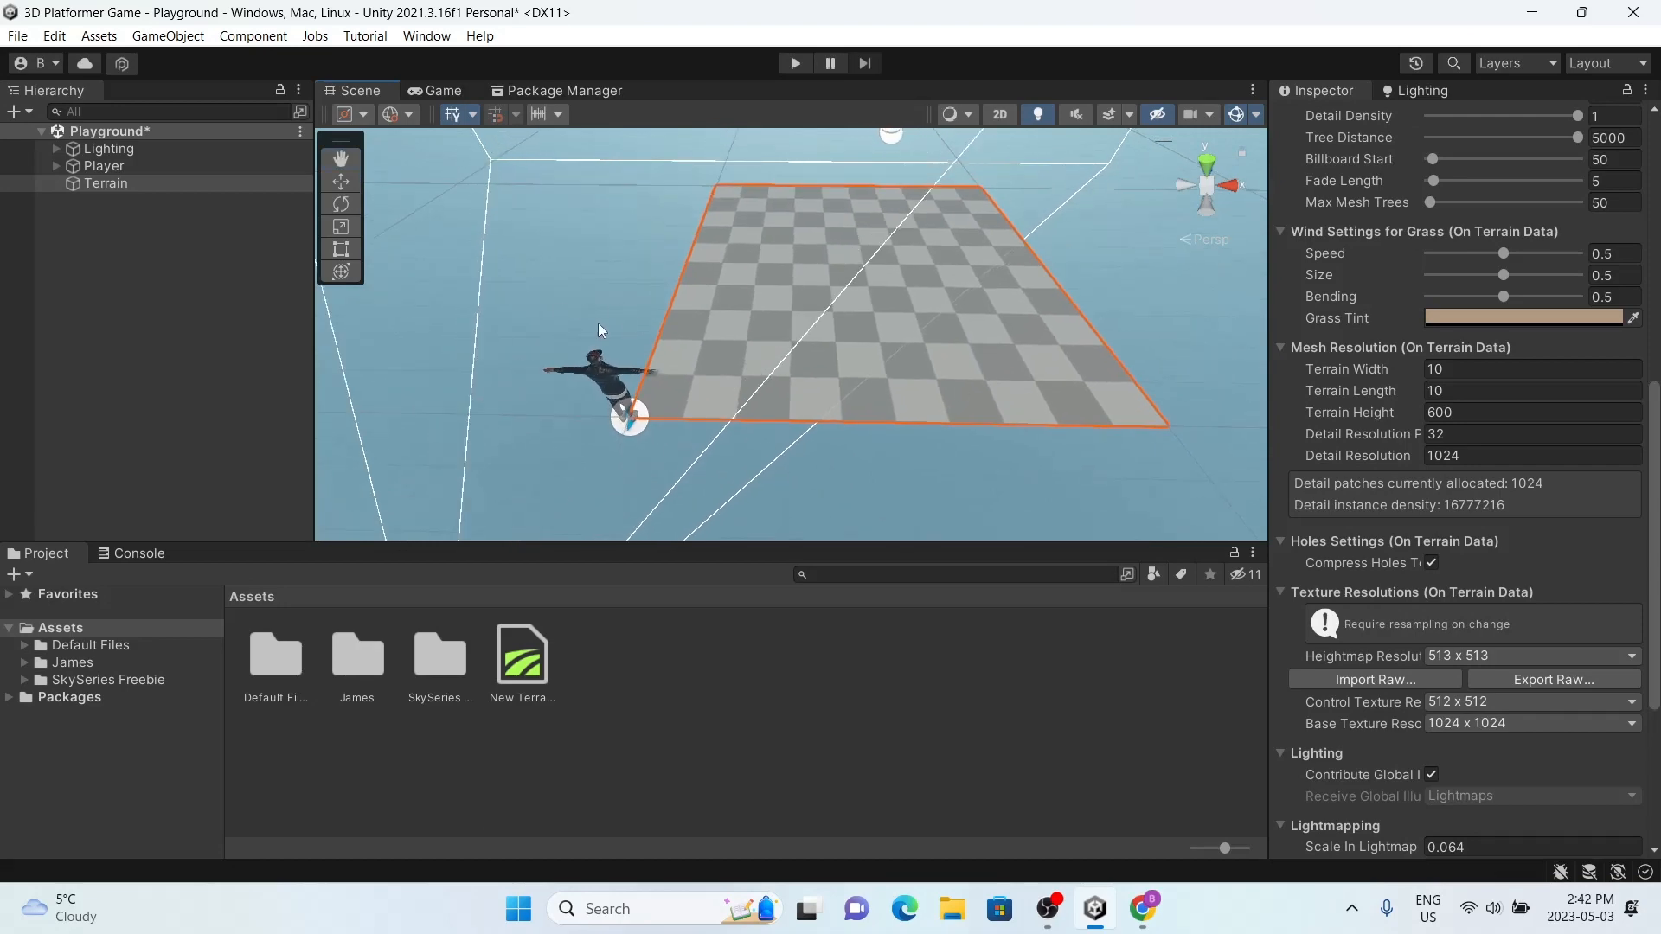
{"action": "scroll", "coordinate": [1455, 296], "scroll_direction": "up", "scroll_amount": 15}
{"action": "left_click", "coordinate": [1455, 296]}
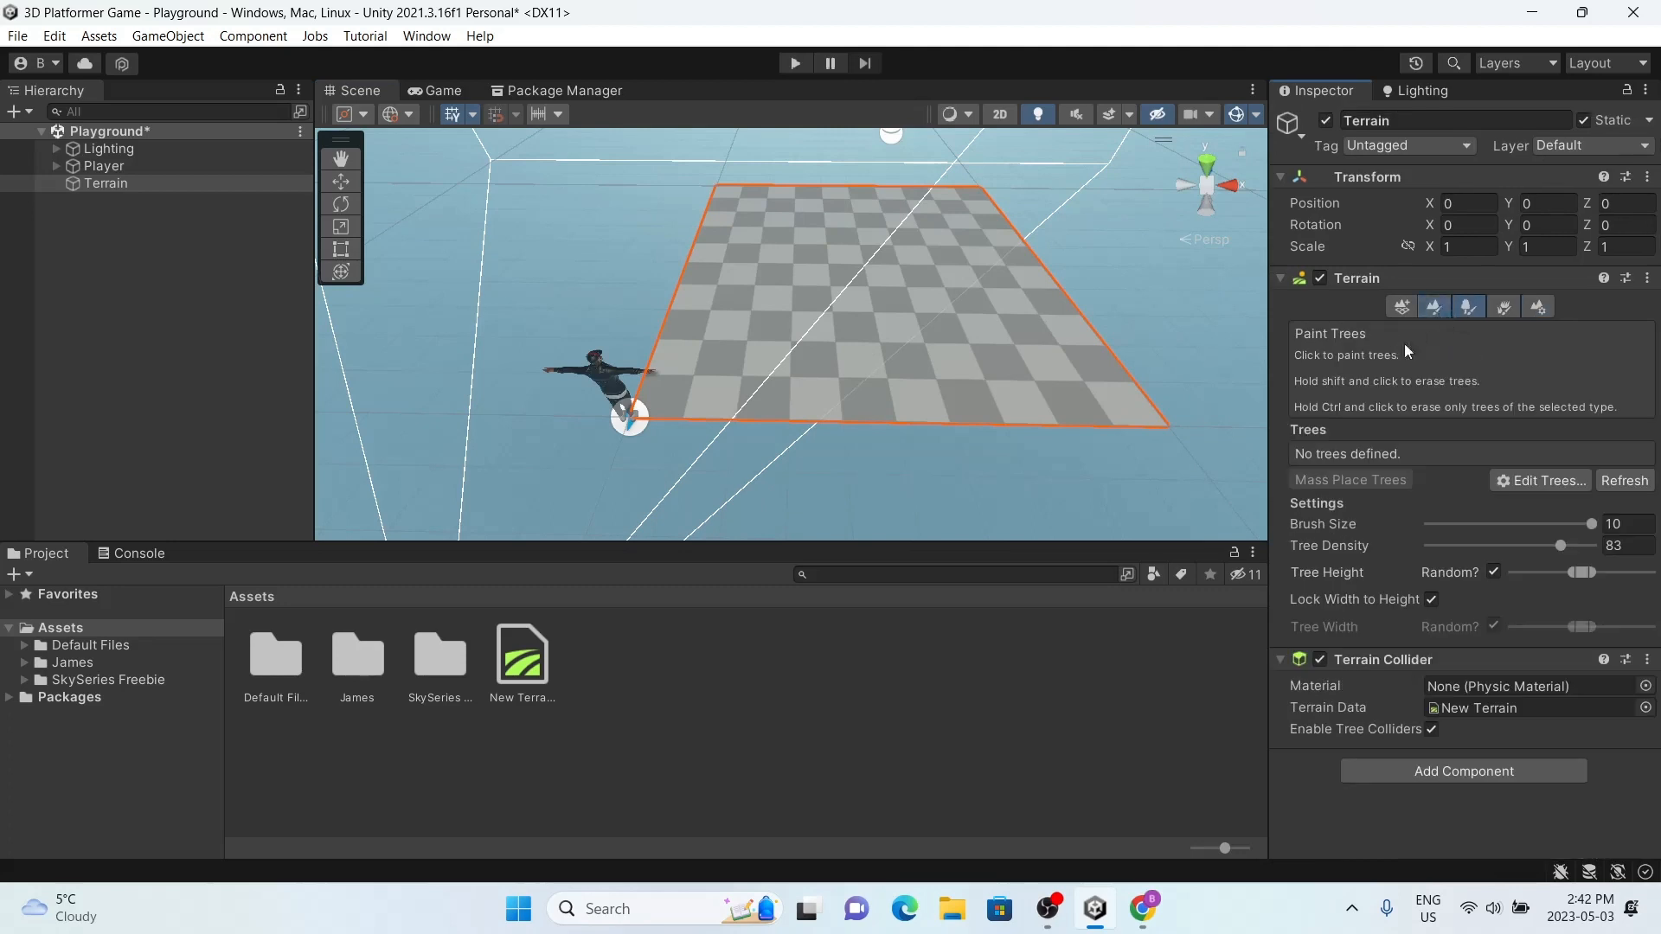
{"action": "left_click", "coordinate": [1401, 306]}
{"action": "left_click", "coordinate": [1428, 306]}
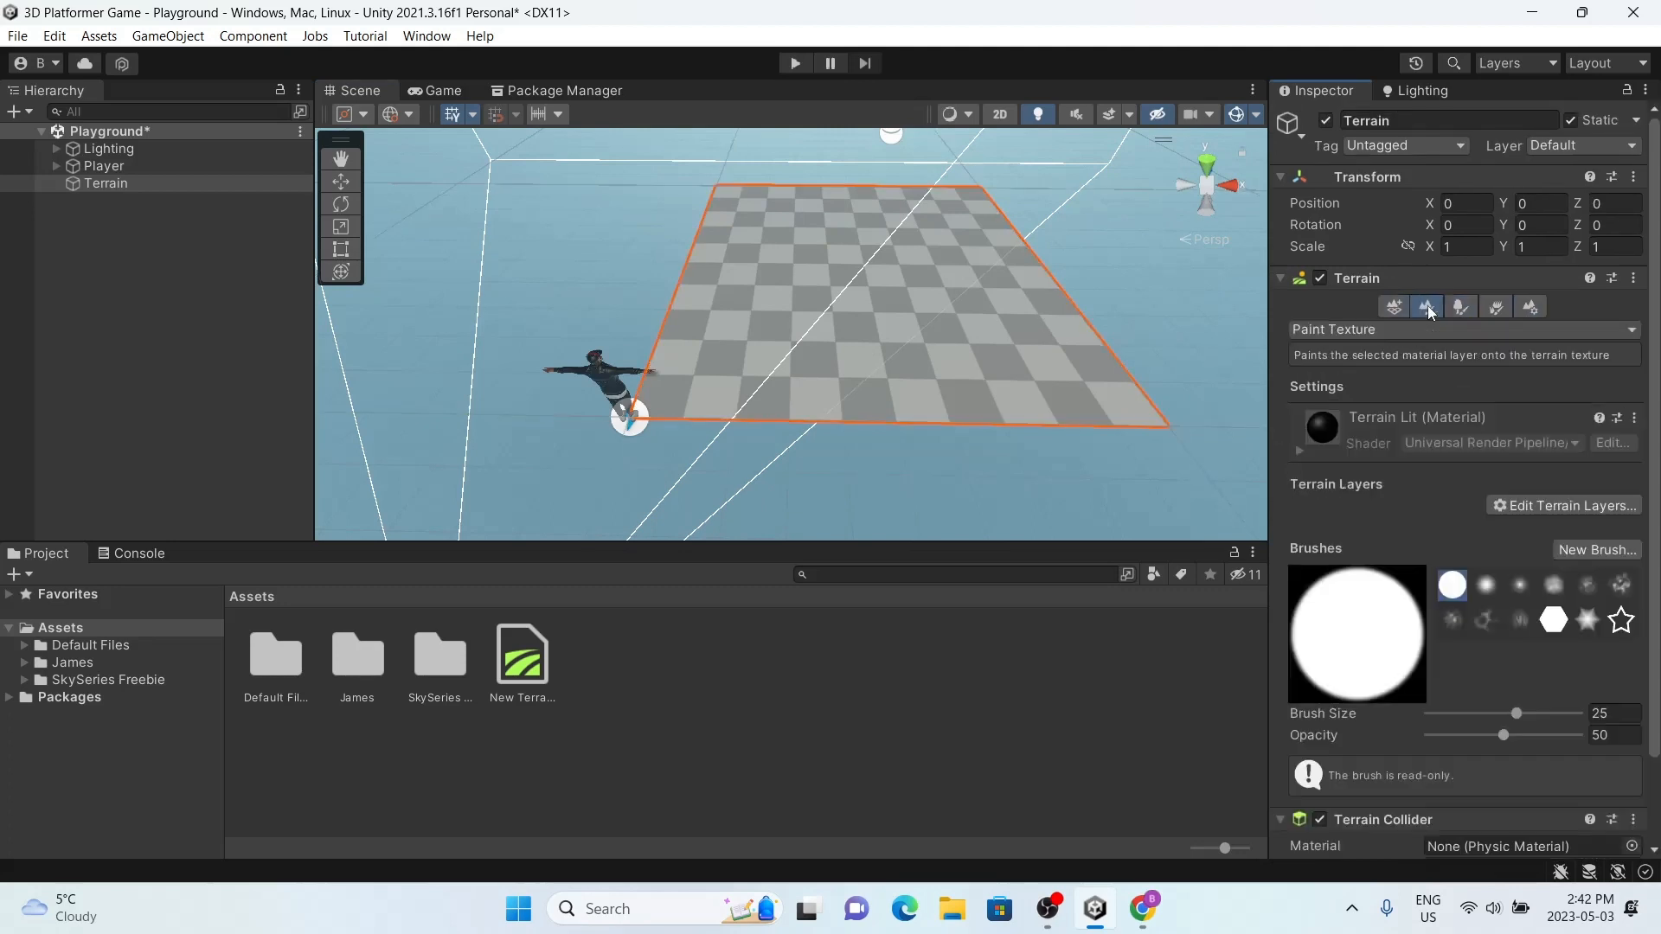
{"action": "left_click", "coordinate": [1392, 336]}
{"action": "left_click", "coordinate": [1297, 353]}
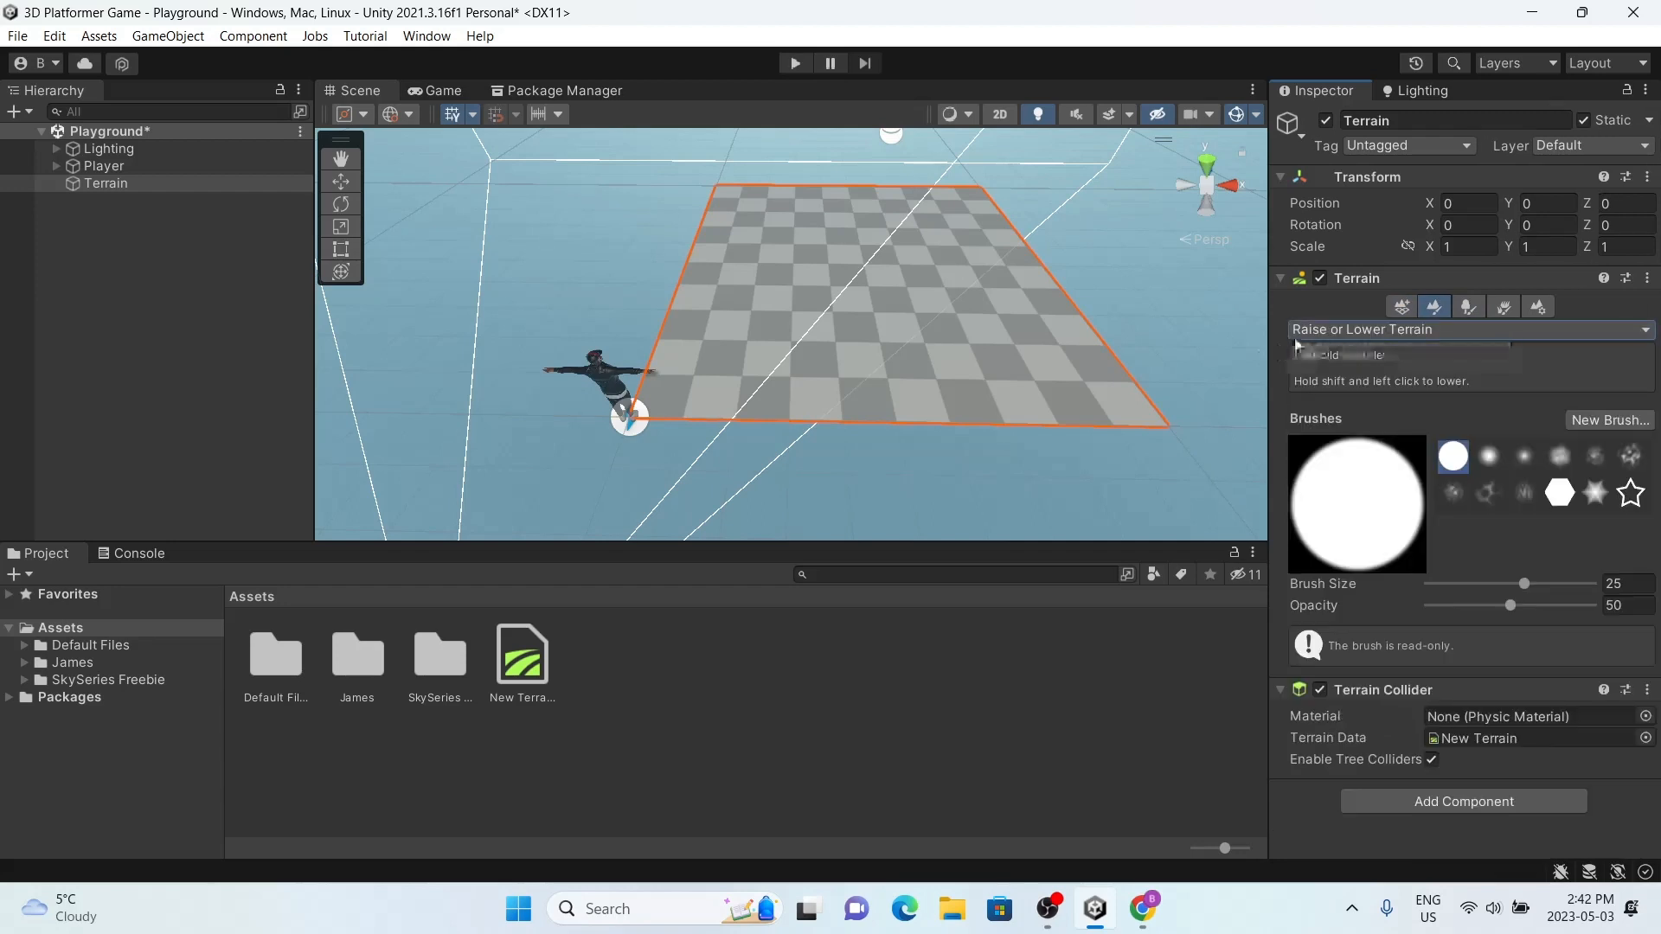
{"action": "left_click", "coordinate": [1334, 328]}
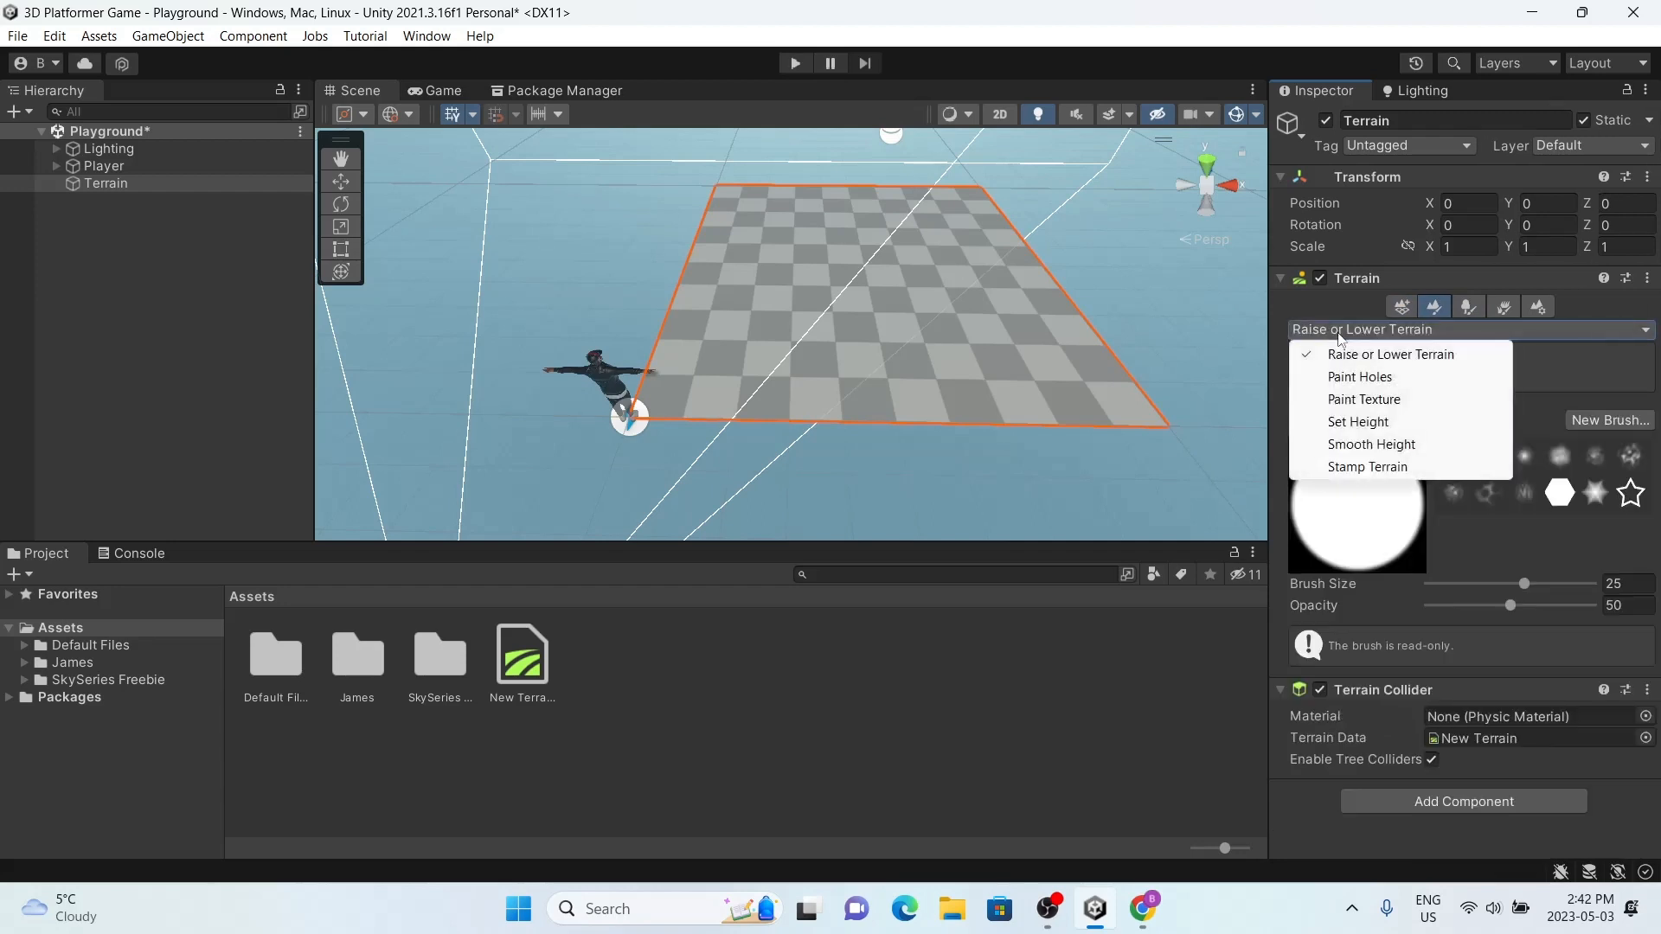
{"action": "left_click", "coordinate": [1357, 400]}
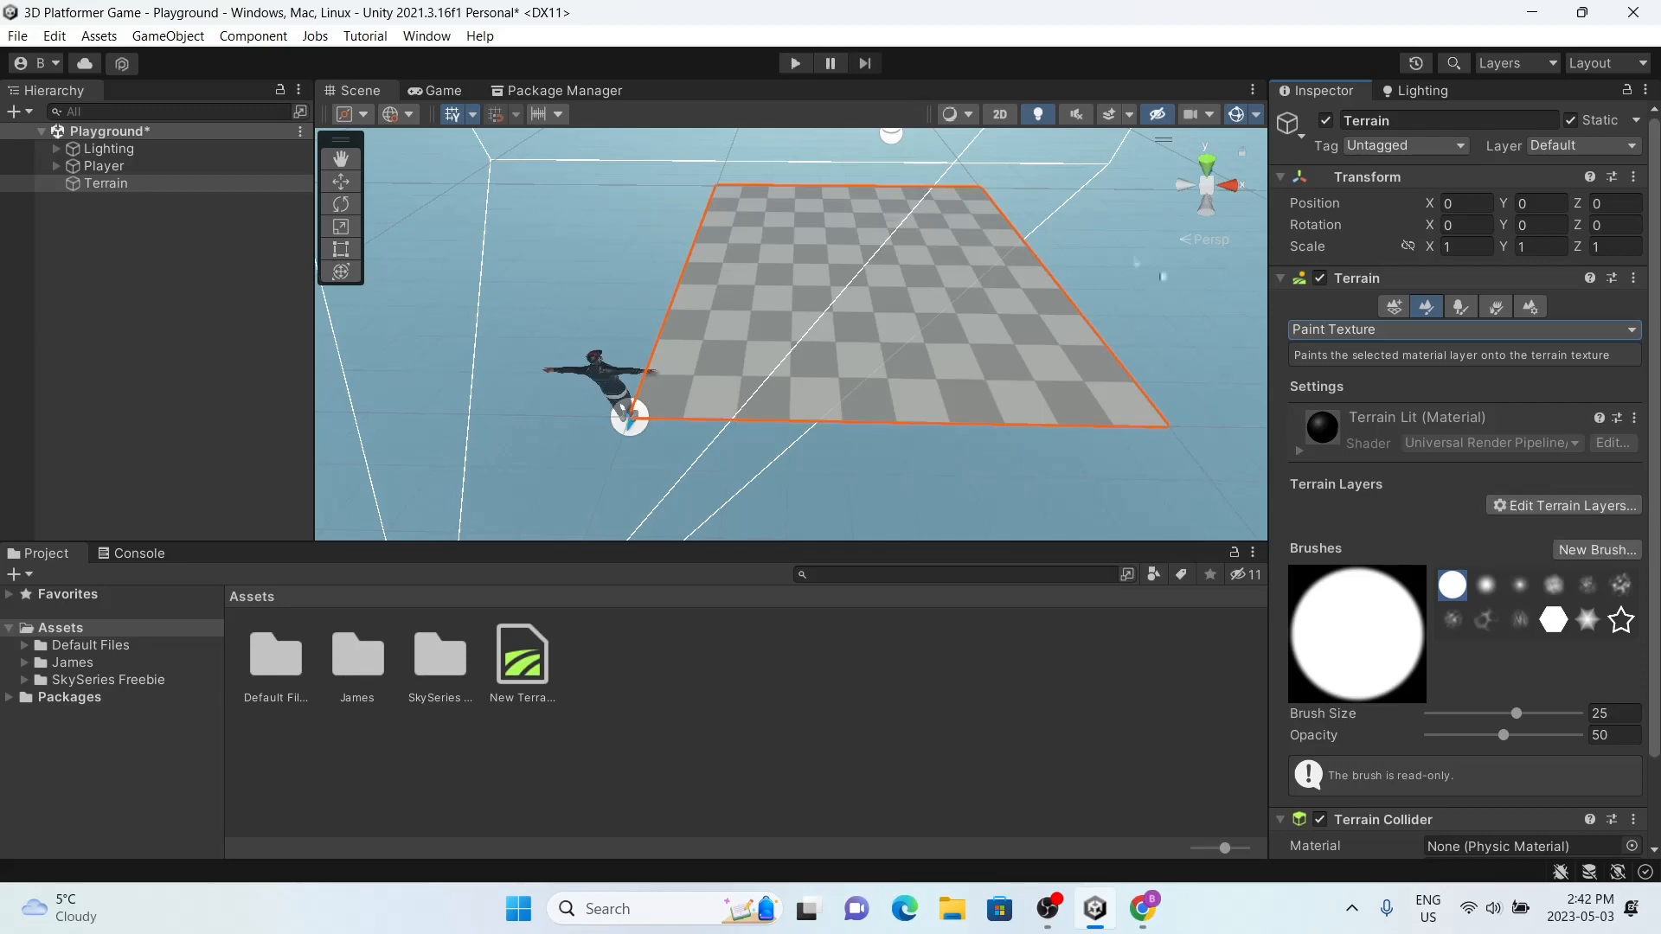
Step: Switch to Chrome and search Google Images for "grass texture"
{"action": "left_click", "coordinate": [1130, 921]}
{"action": "left_click", "coordinate": [542, 17]}
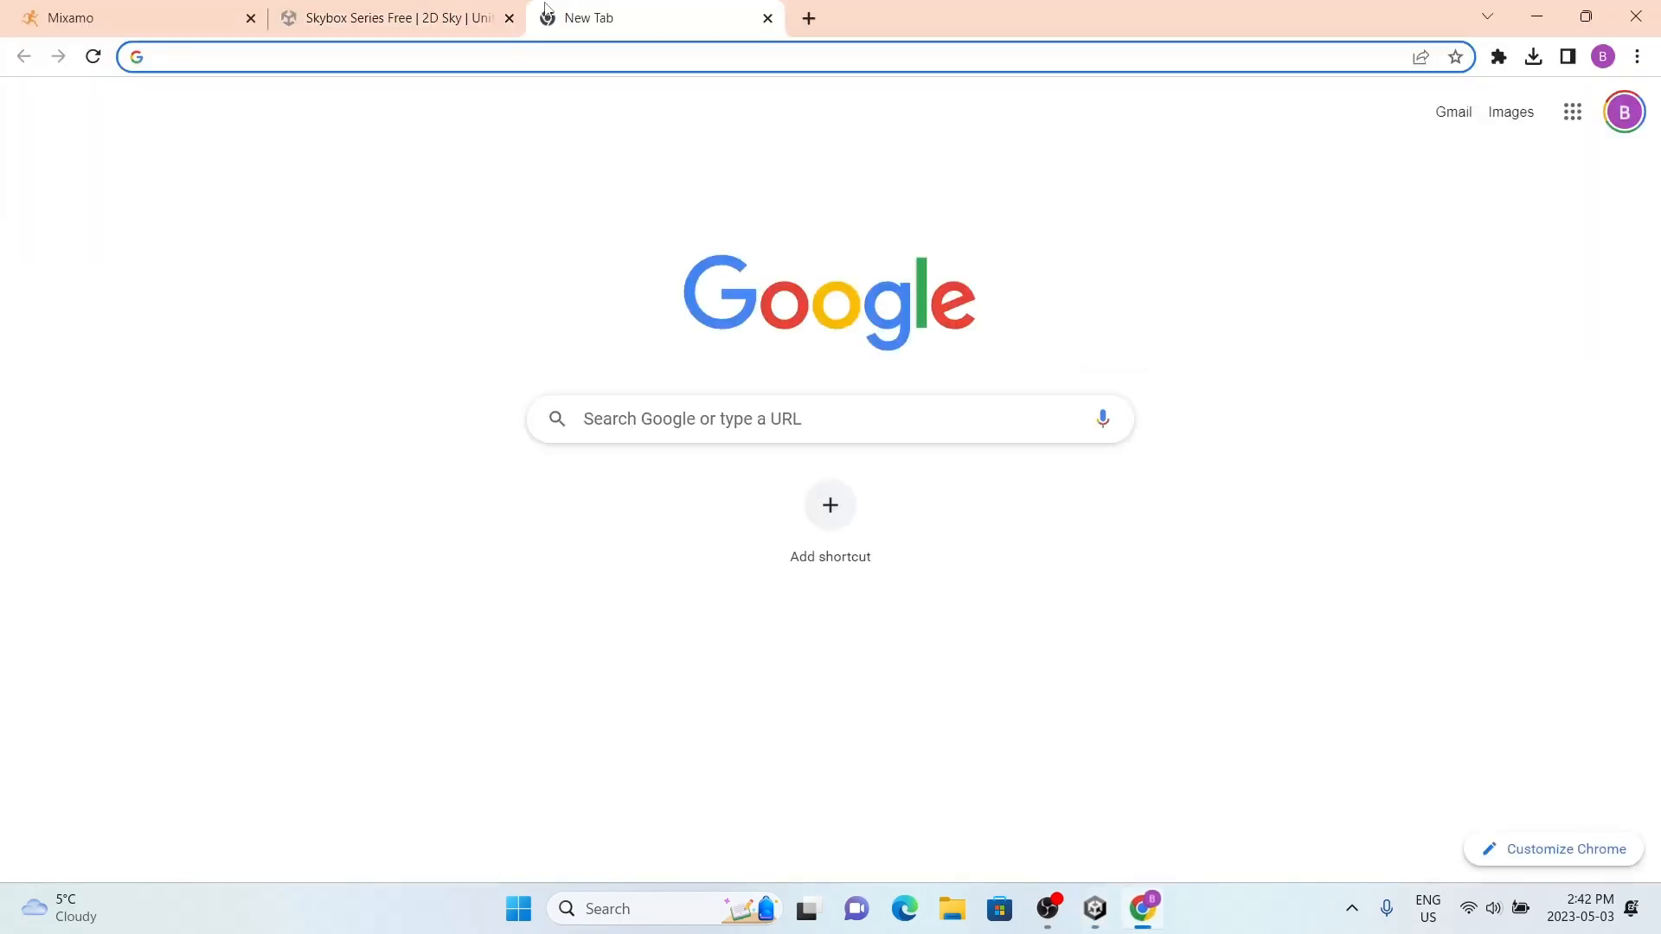
{"action": "type", "text": "grass texture"}
{"action": "key", "text": "Return"}
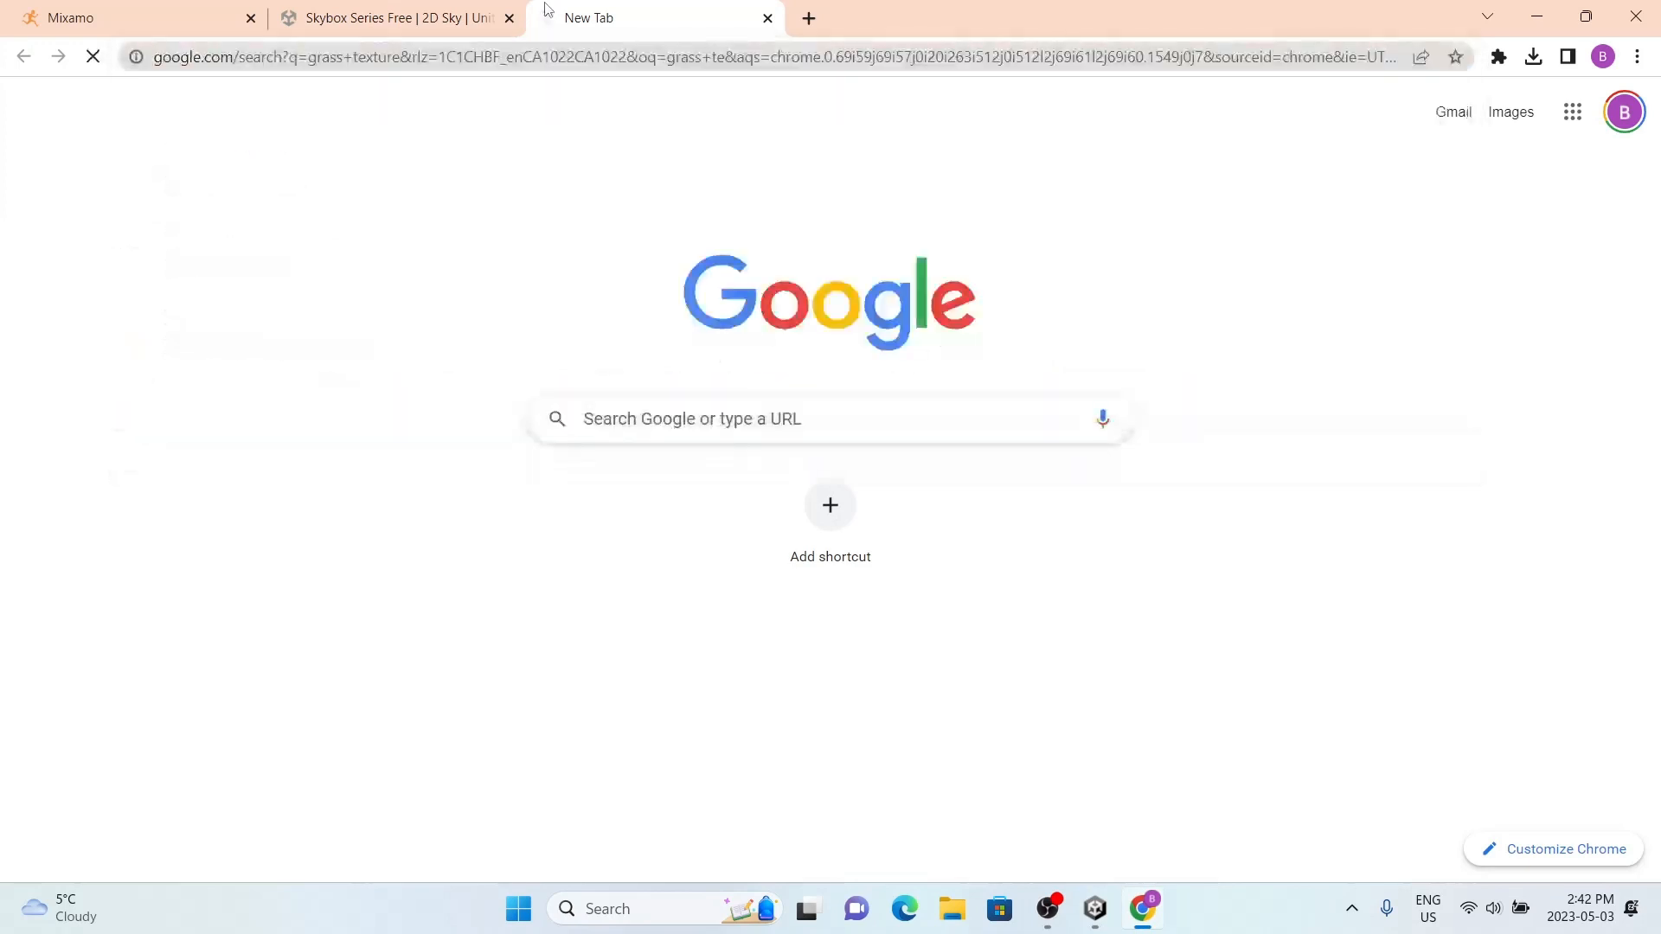
{"action": "left_click", "coordinate": [325, 202]}
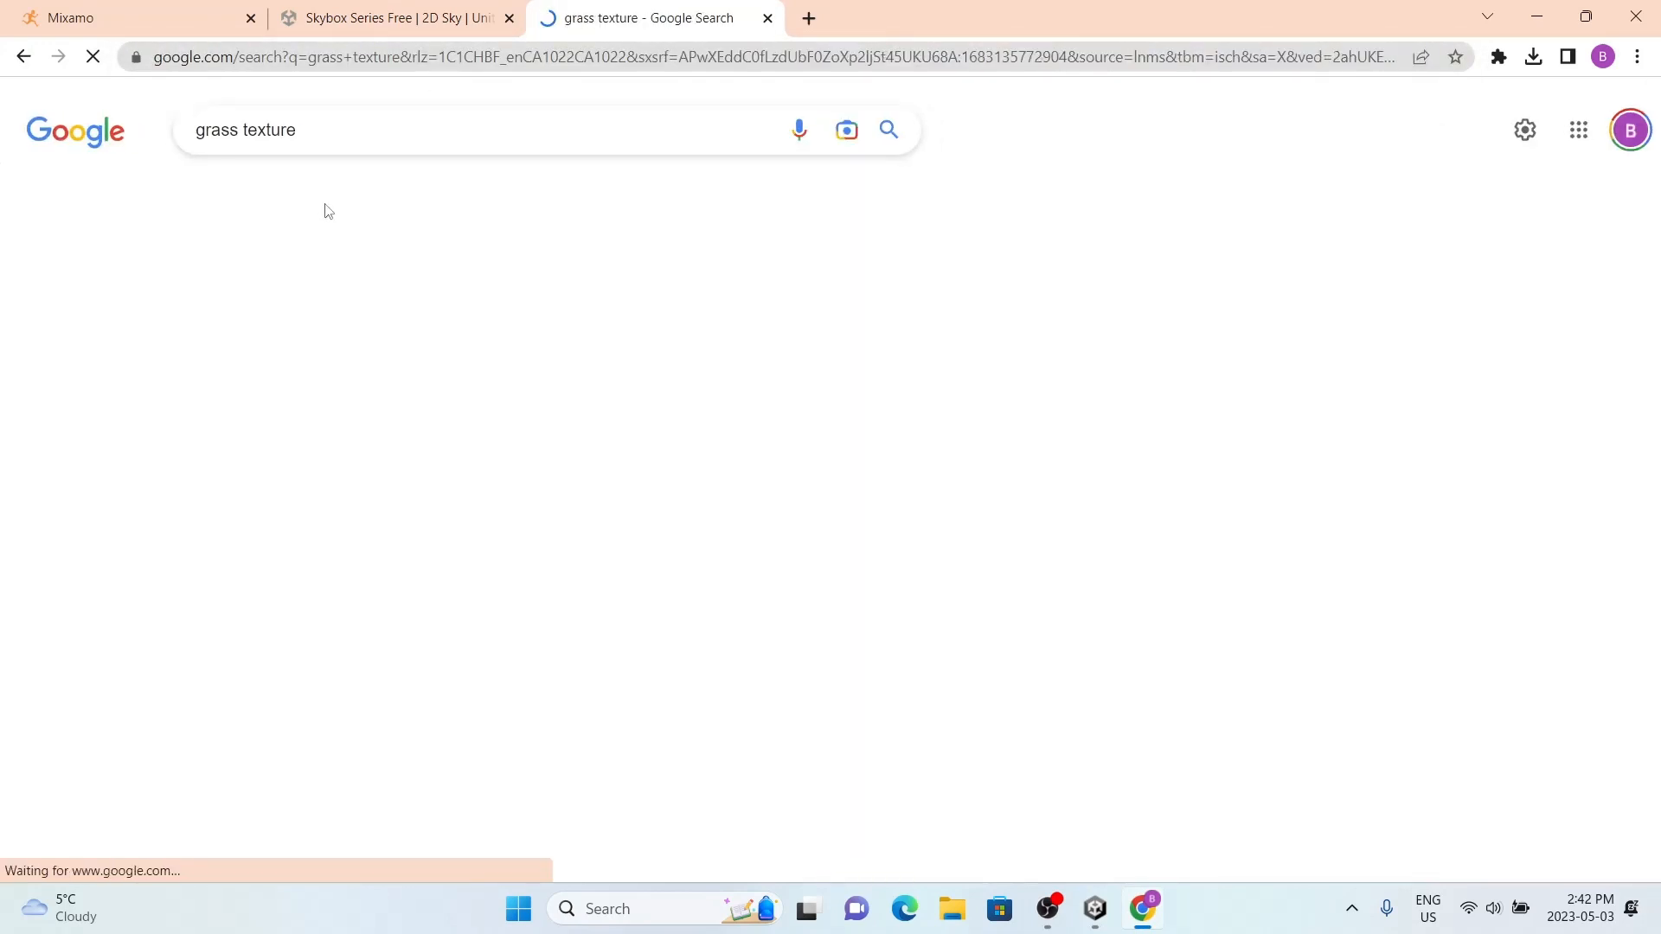
Step: Browse the grass texture images and open the preview of the Architextures grass image
{"action": "scroll", "coordinate": [426, 341], "scroll_direction": "down", "scroll_amount": 3}
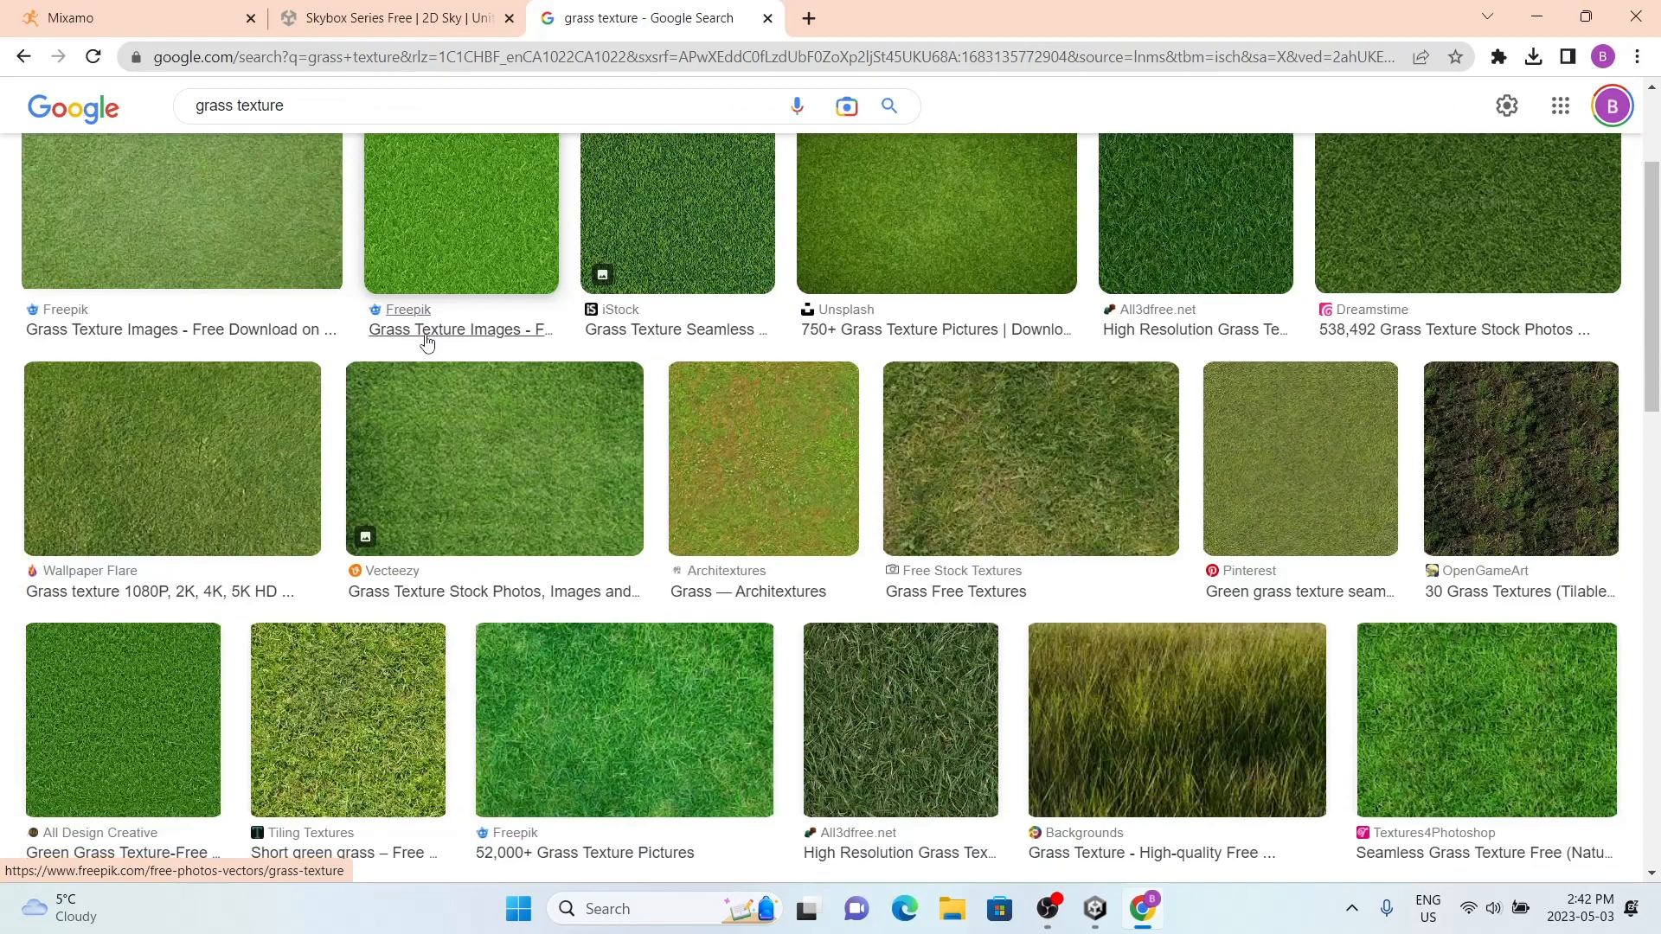
{"action": "scroll", "coordinate": [427, 341], "scroll_direction": "down", "scroll_amount": 5}
{"action": "scroll", "coordinate": [427, 344], "scroll_direction": "up", "scroll_amount": 3}
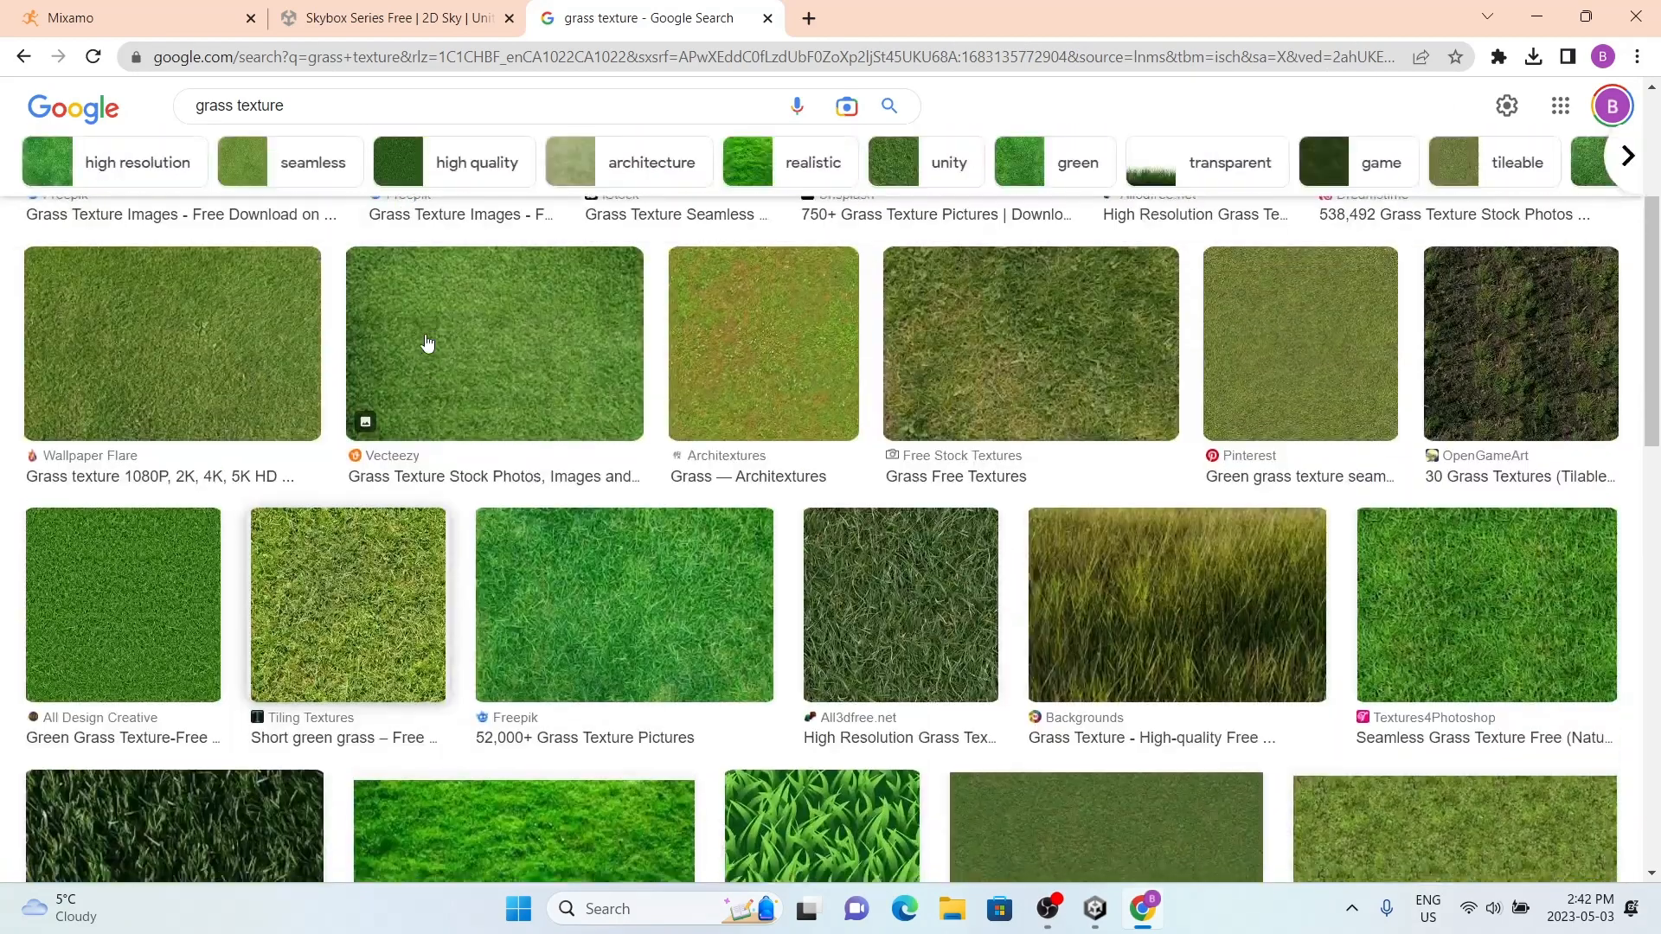
{"action": "scroll", "coordinate": [583, 351], "scroll_direction": "up", "scroll_amount": 3}
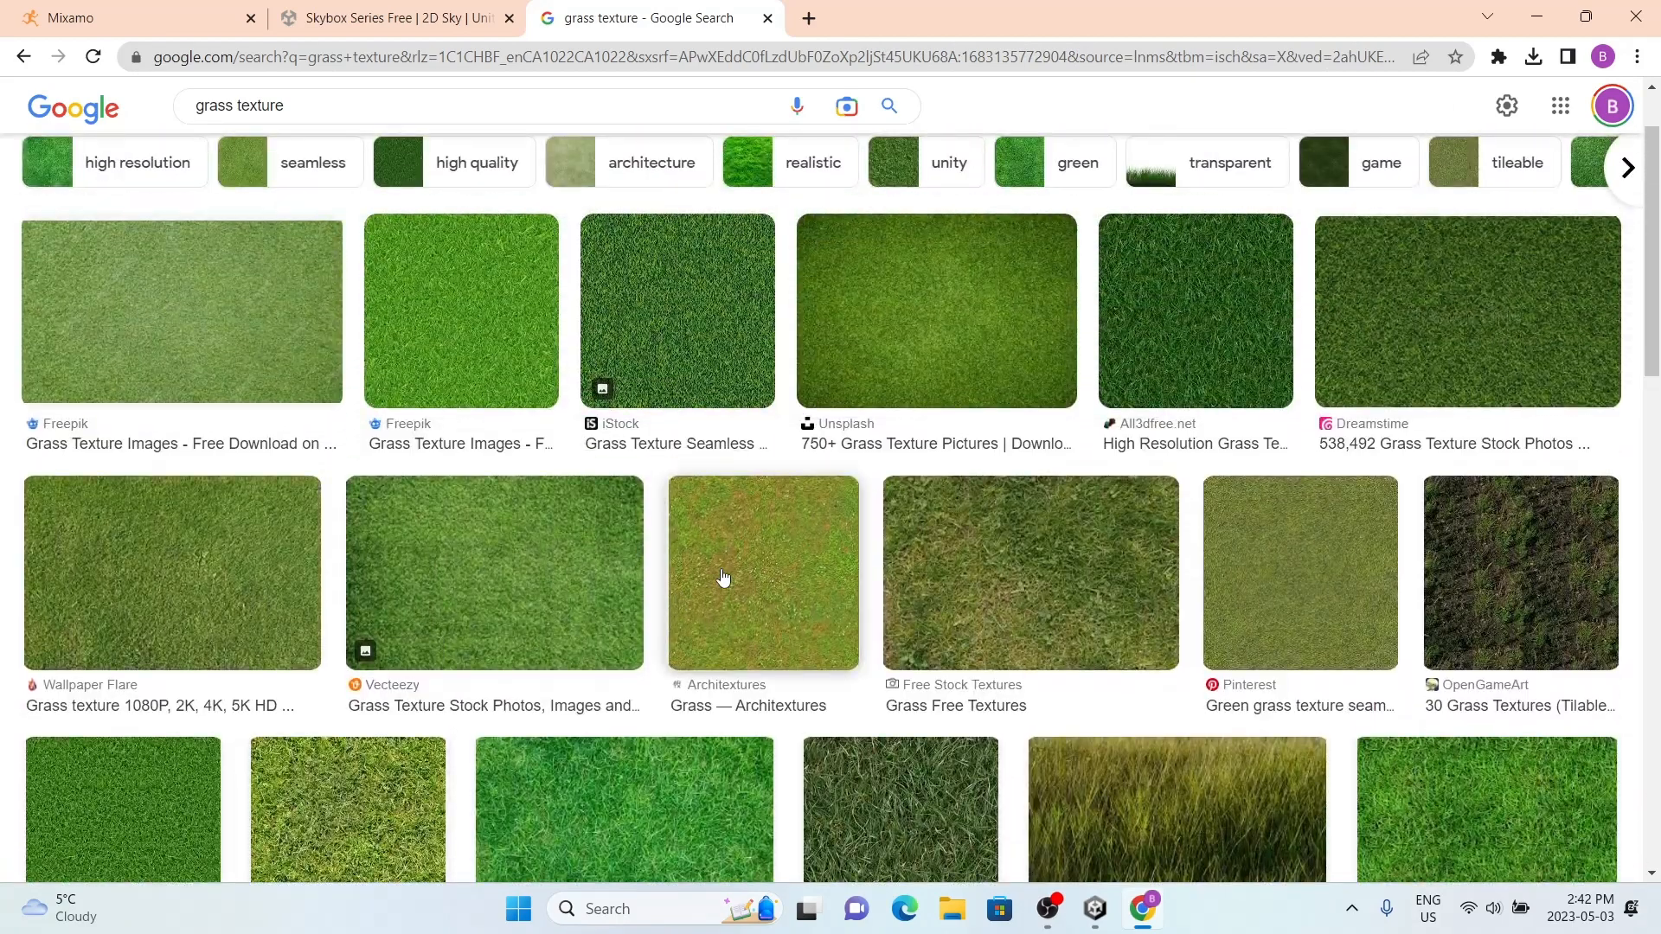
{"action": "scroll", "coordinate": [731, 563], "scroll_direction": "down", "scroll_amount": 1}
{"action": "left_click", "coordinate": [740, 528]}
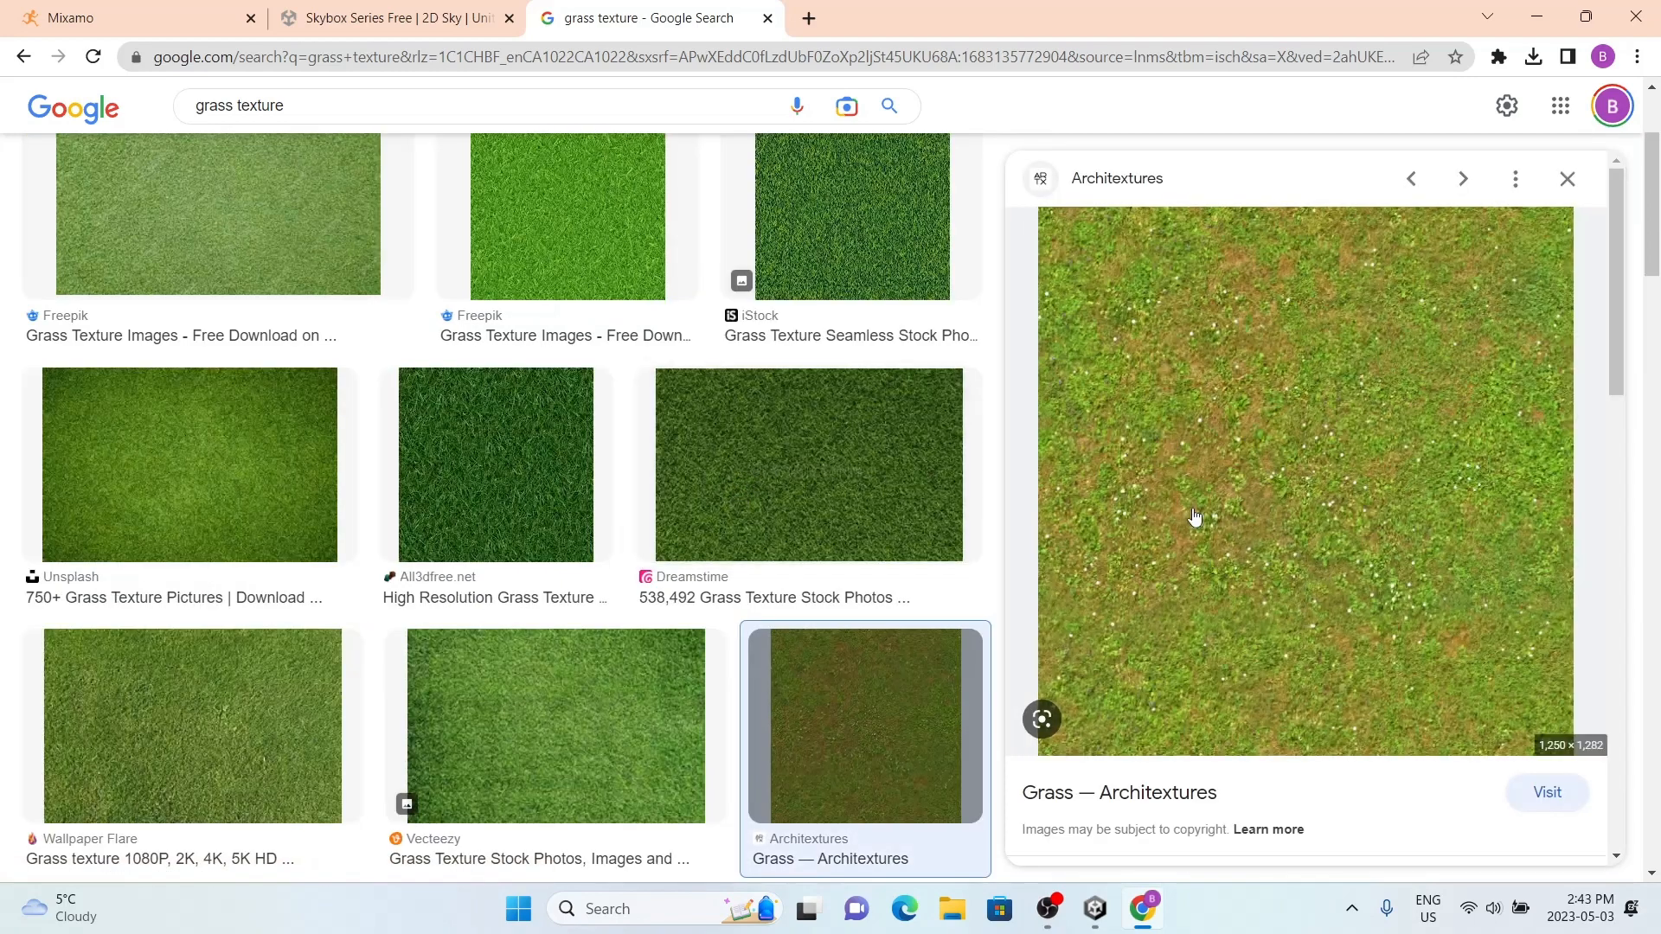
Step: Save the previewed grass image to the Downloads folder as a JPEG named "Grass Texture"
{"action": "right_click", "coordinate": [1223, 511]}
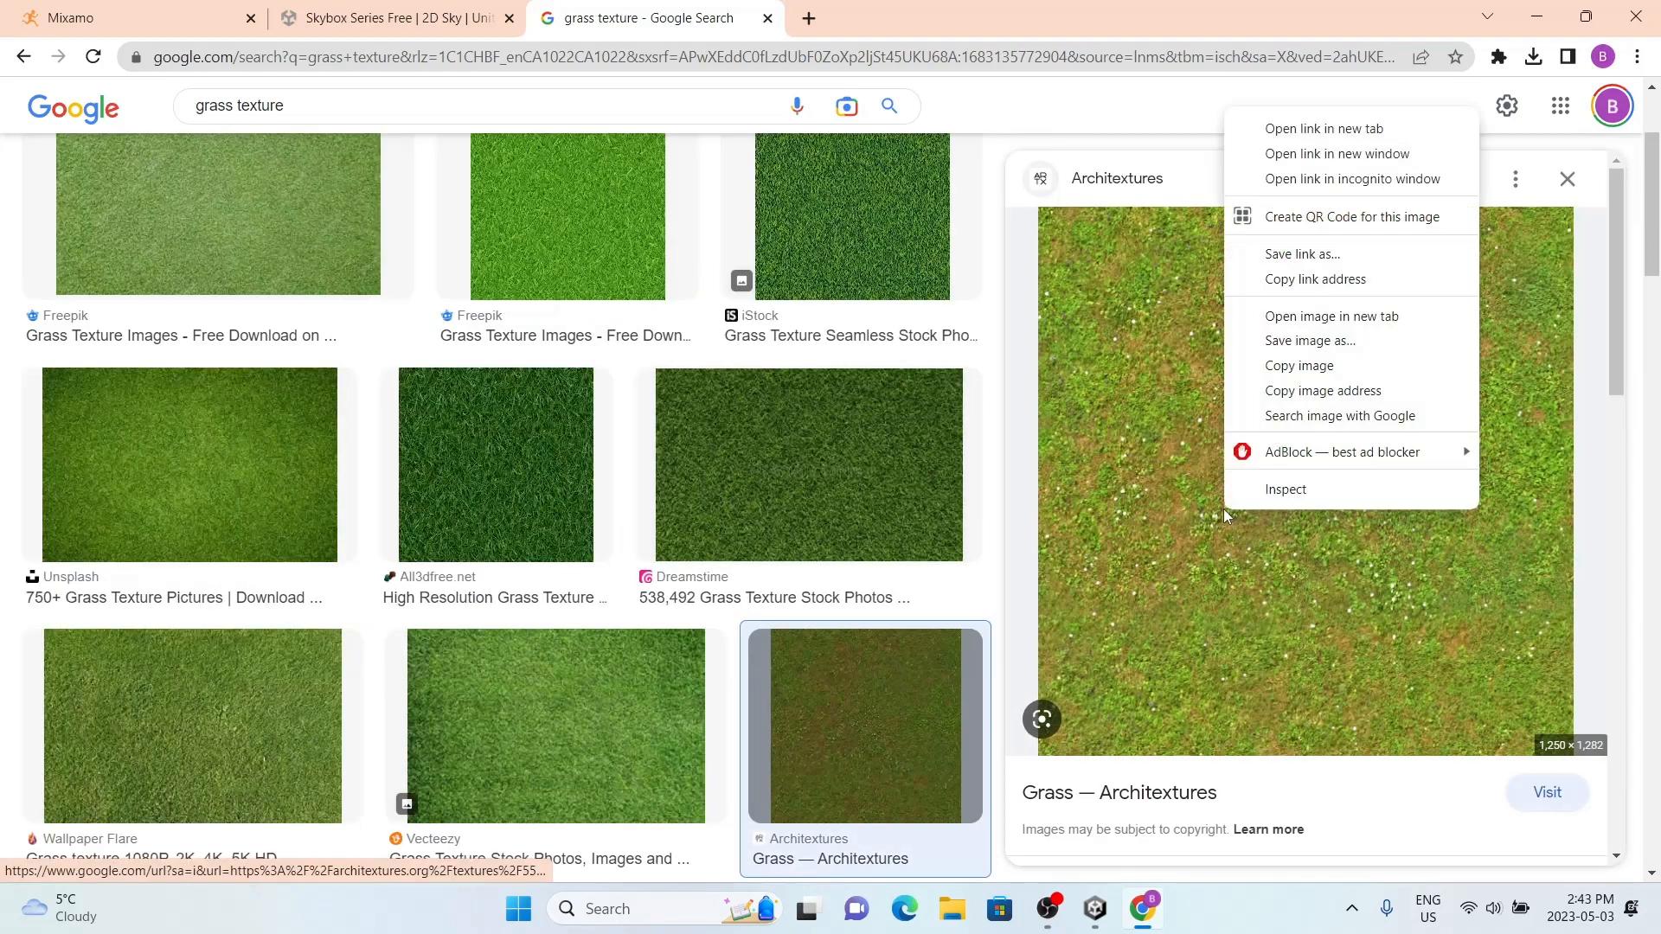
{"action": "left_click", "coordinate": [1306, 340]}
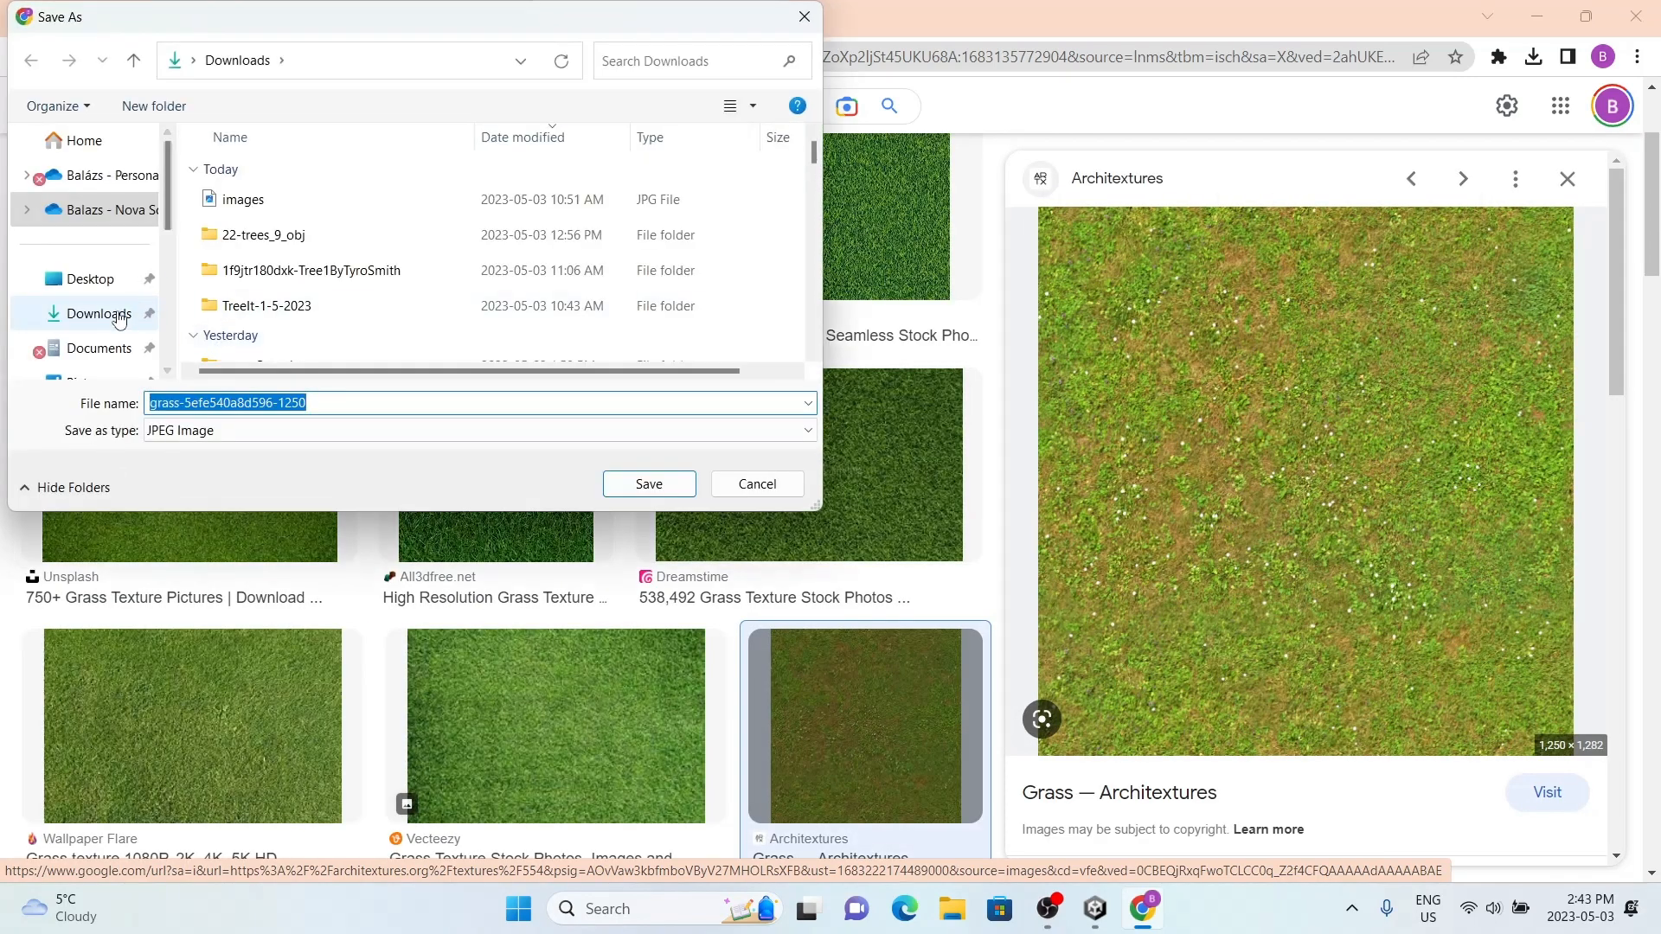
{"action": "left_click", "coordinate": [120, 317]}
{"action": "left_click", "coordinate": [367, 399]}
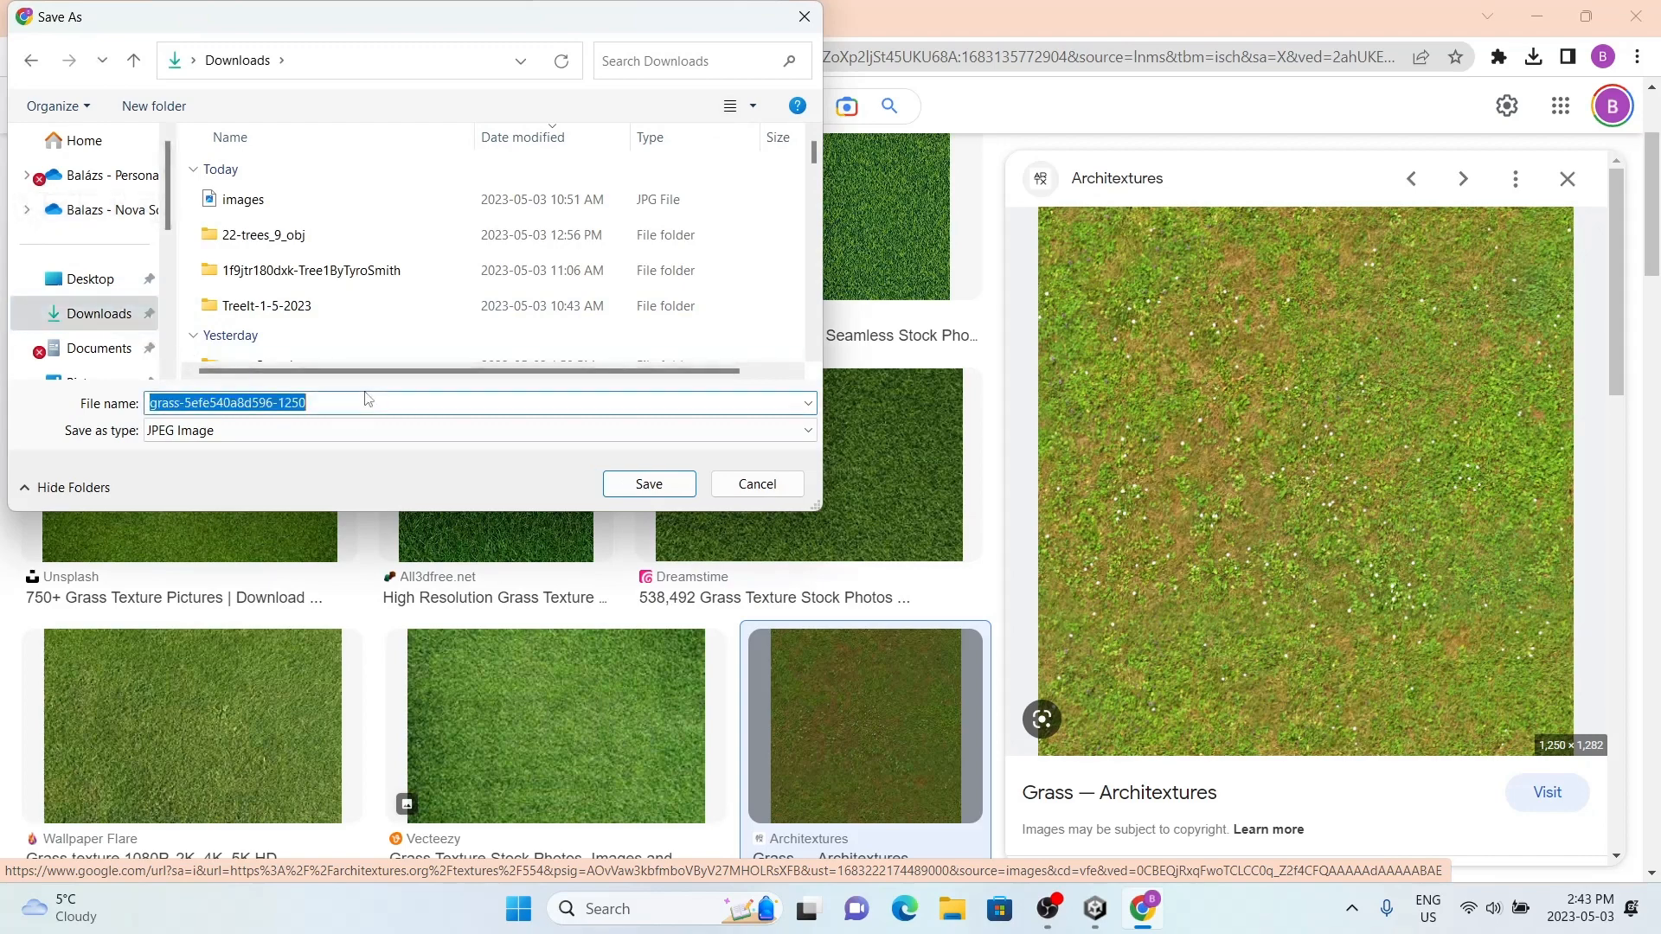
{"action": "type", "text": "Grass Text"}
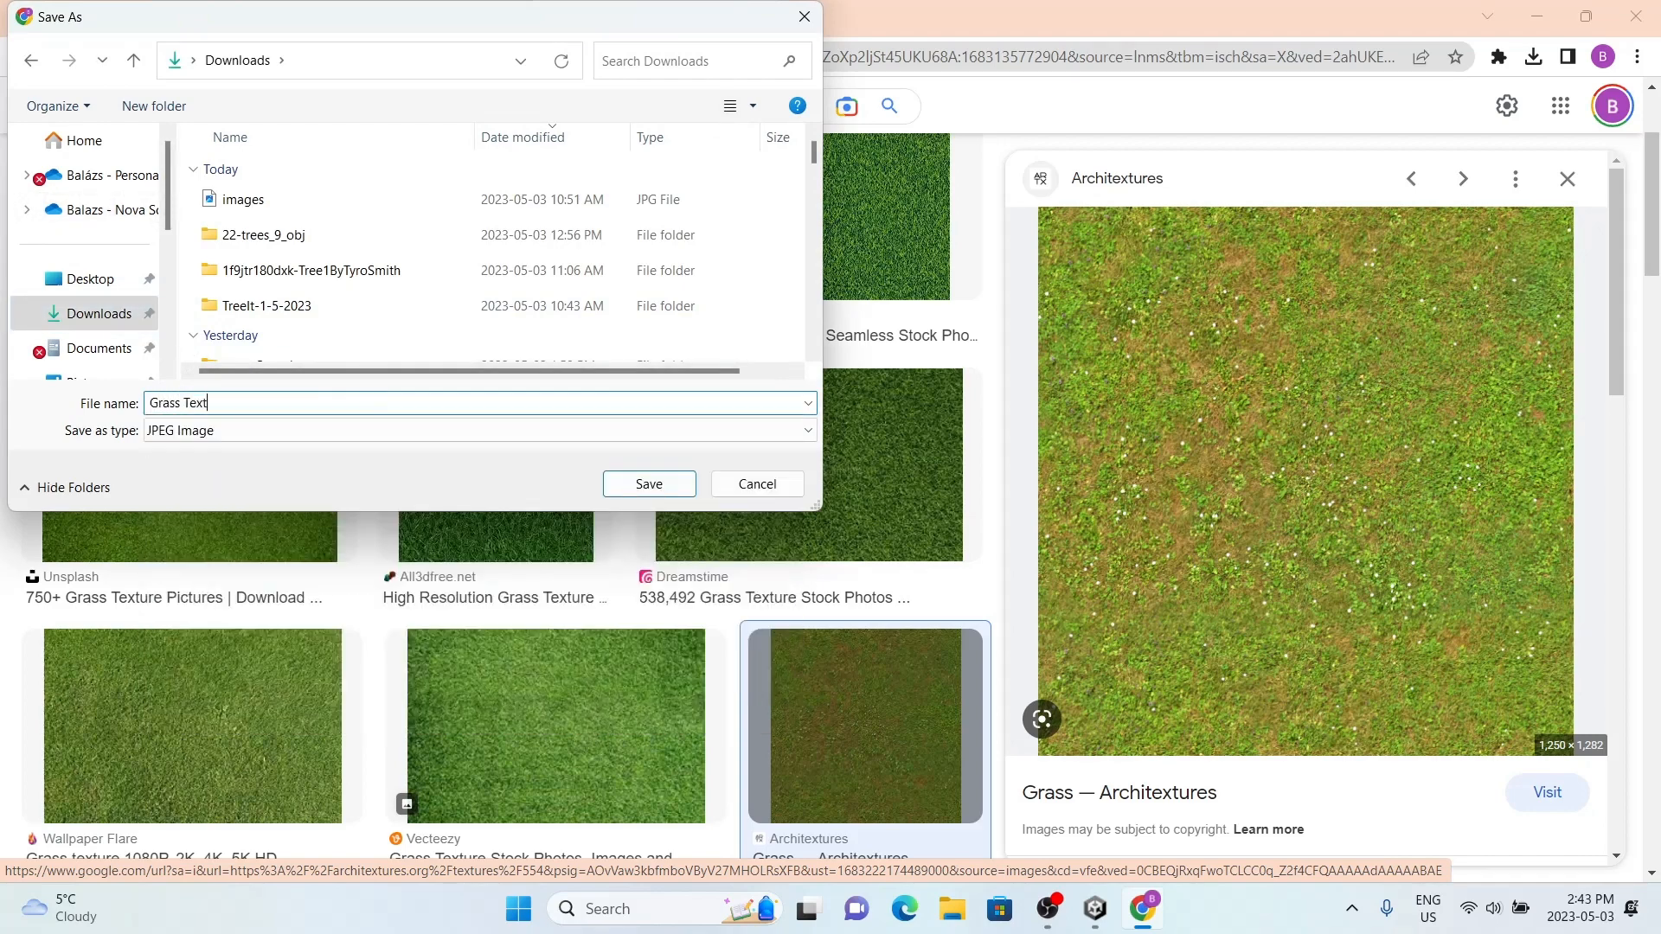
{"action": "type", "text": "ure"}
{"action": "key", "text": "Return"}
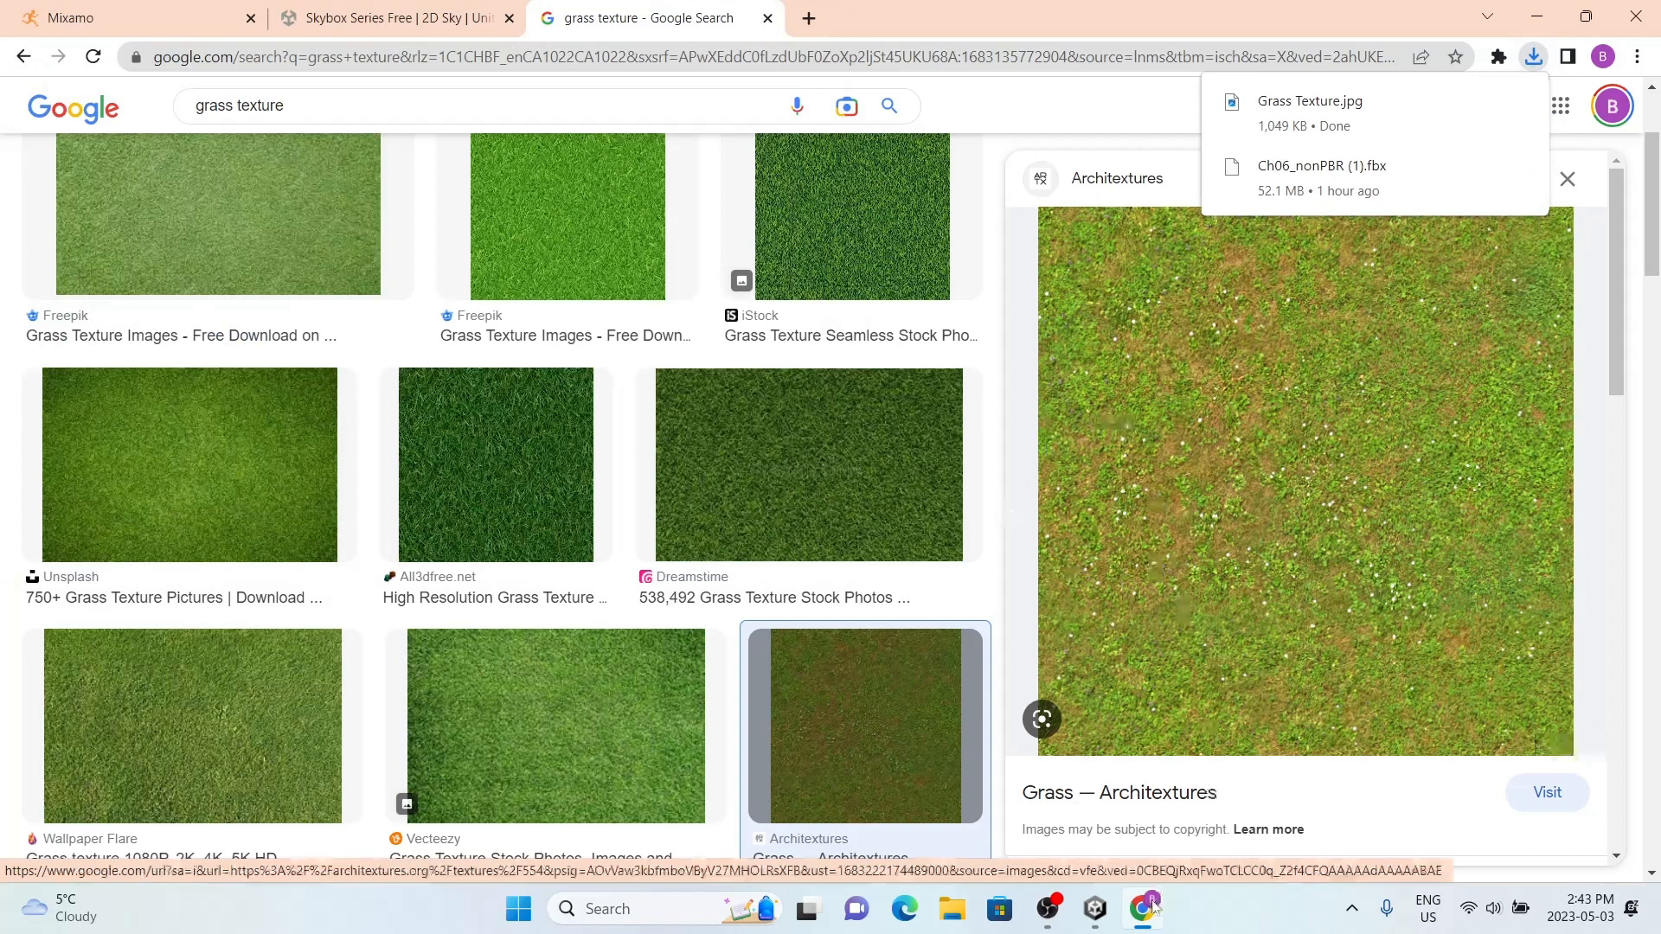
Step: Switch back to the Unity editor
{"action": "left_click", "coordinate": [1095, 908]}
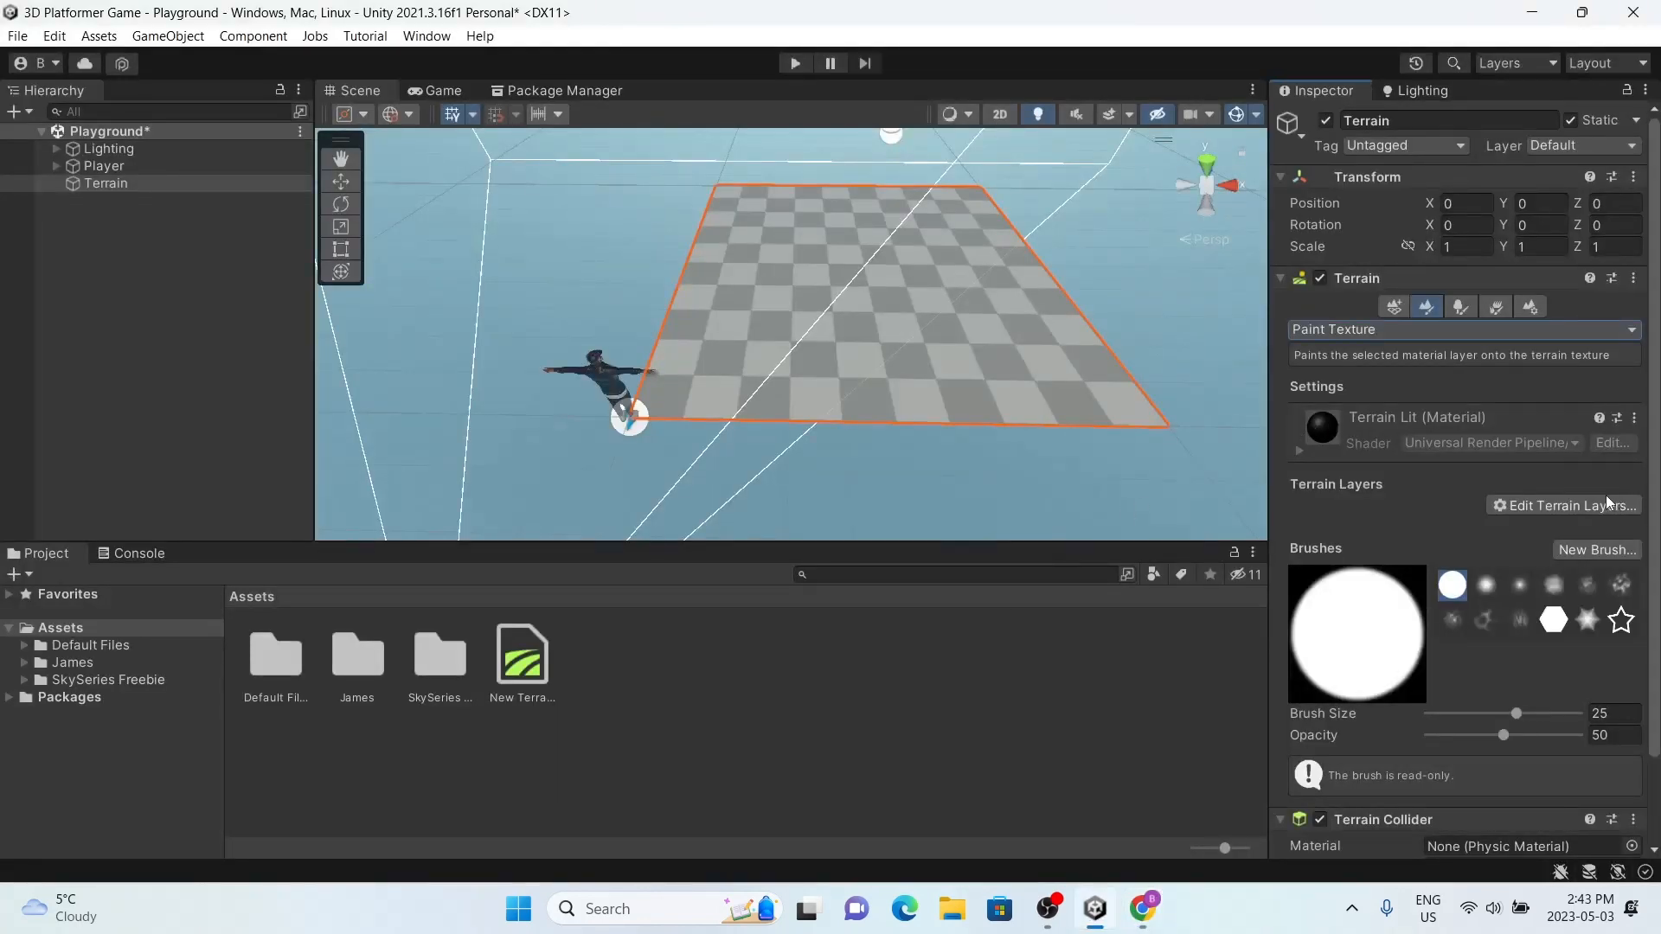
{"action": "left_click", "coordinate": [1581, 501]}
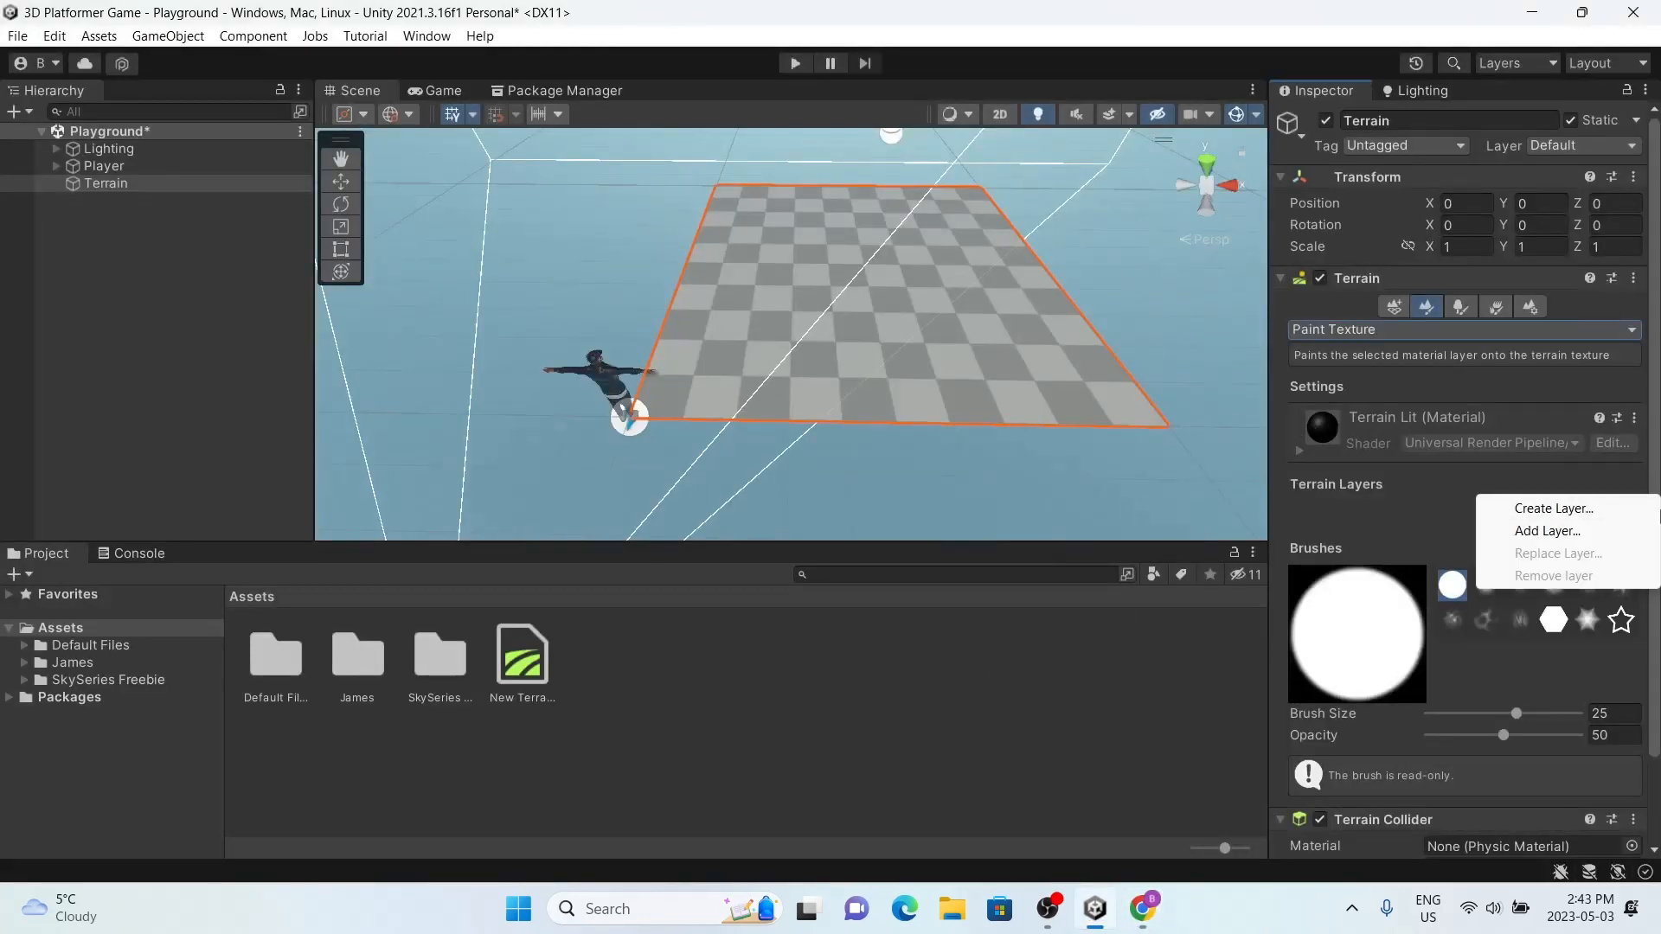
{"action": "right_click", "coordinate": [655, 680]}
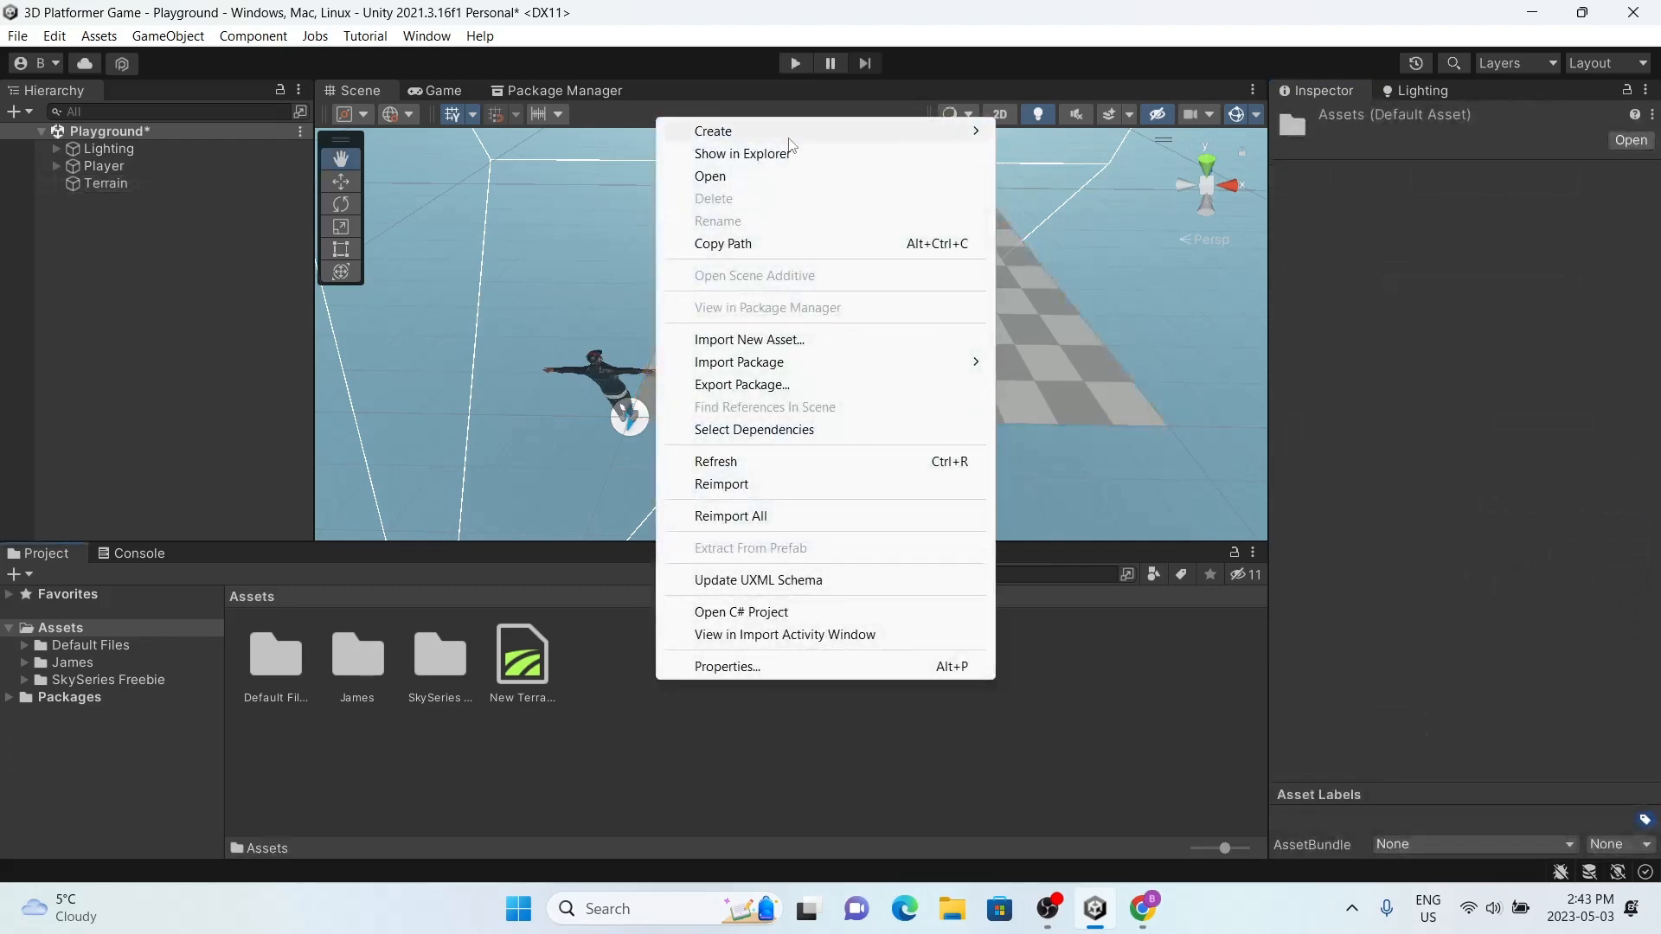
{"action": "mouse_move", "coordinate": [827, 139]}
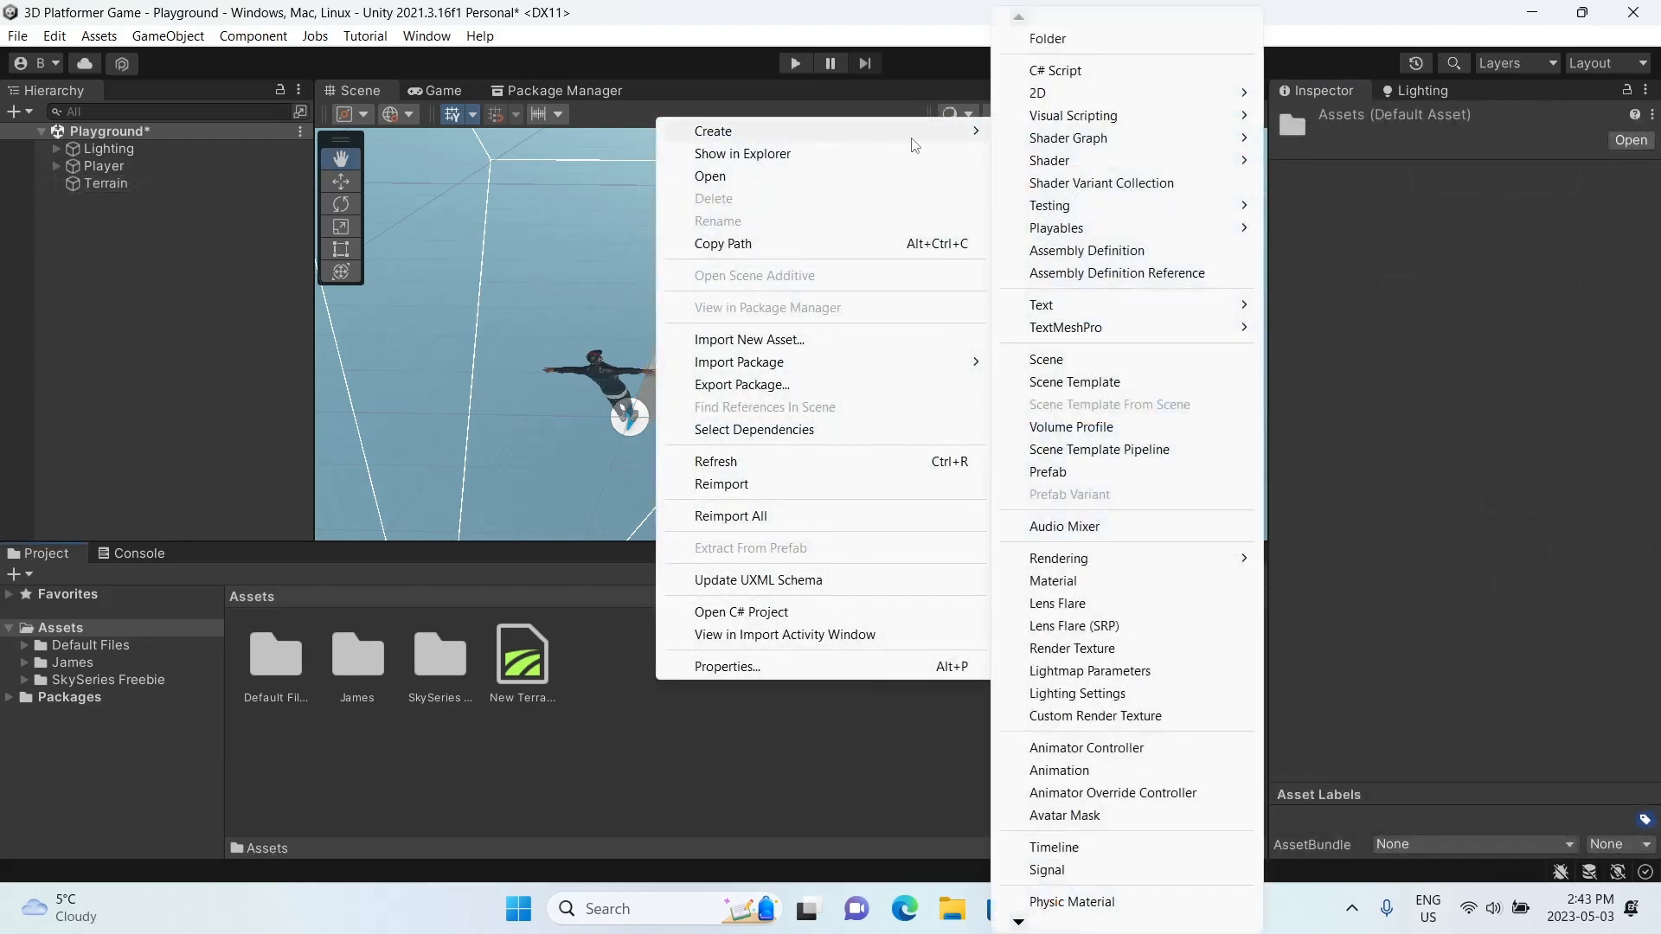
{"action": "left_click", "coordinate": [784, 849]}
{"action": "left_click", "coordinate": [946, 913]}
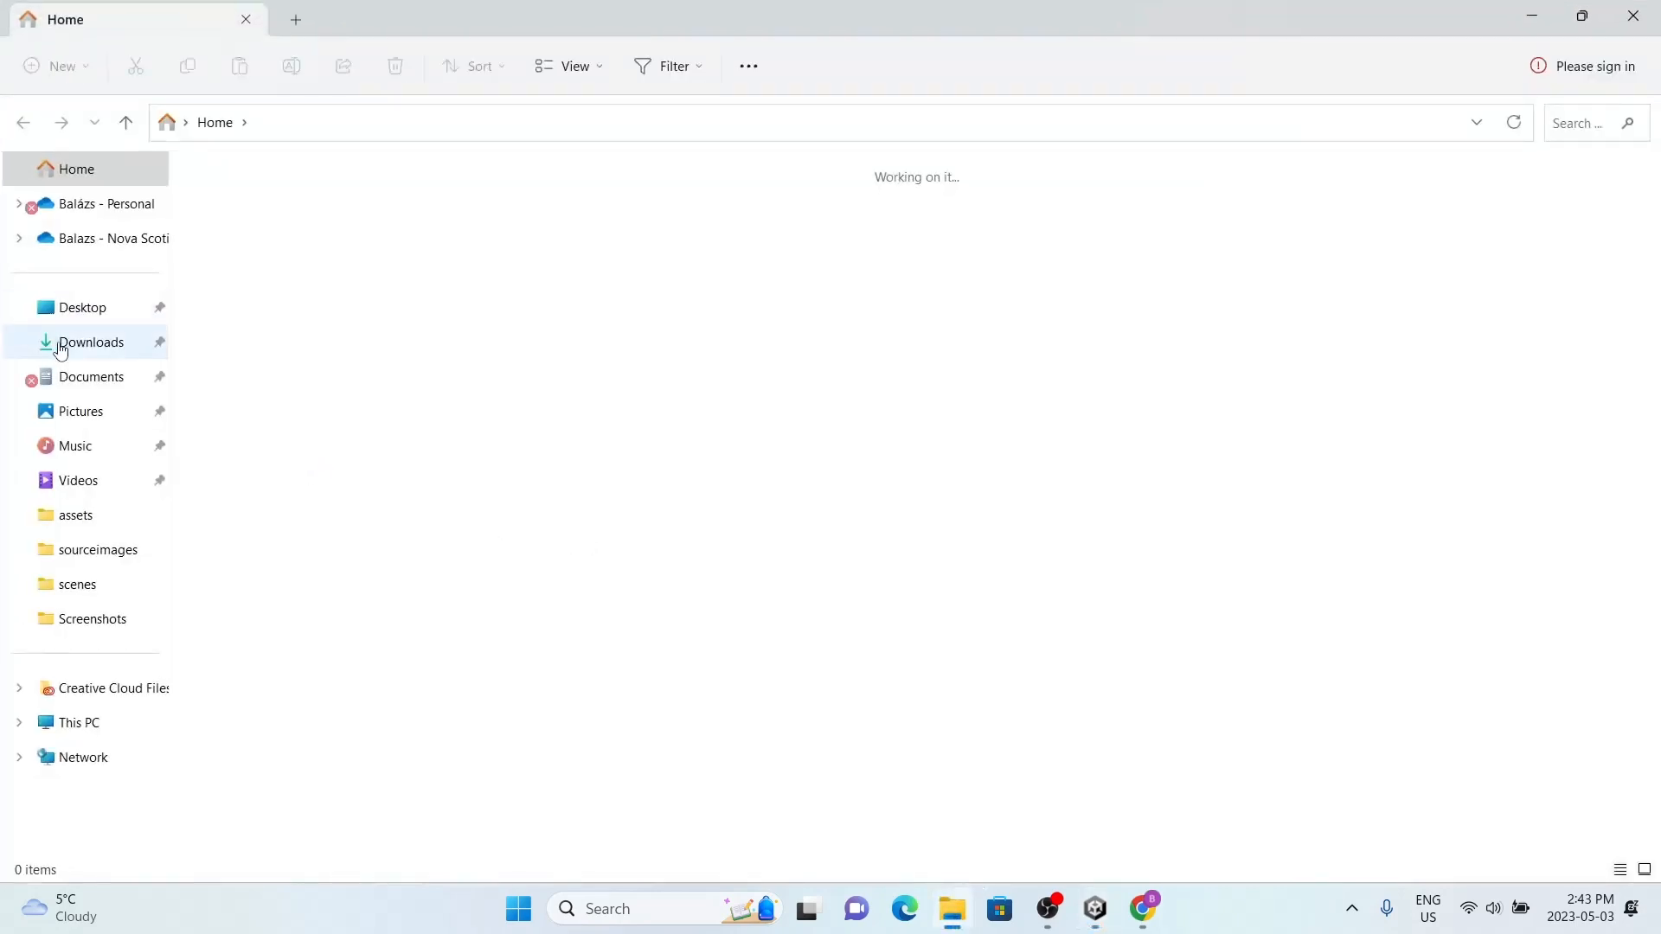
{"action": "left_click", "coordinate": [1633, 15]}
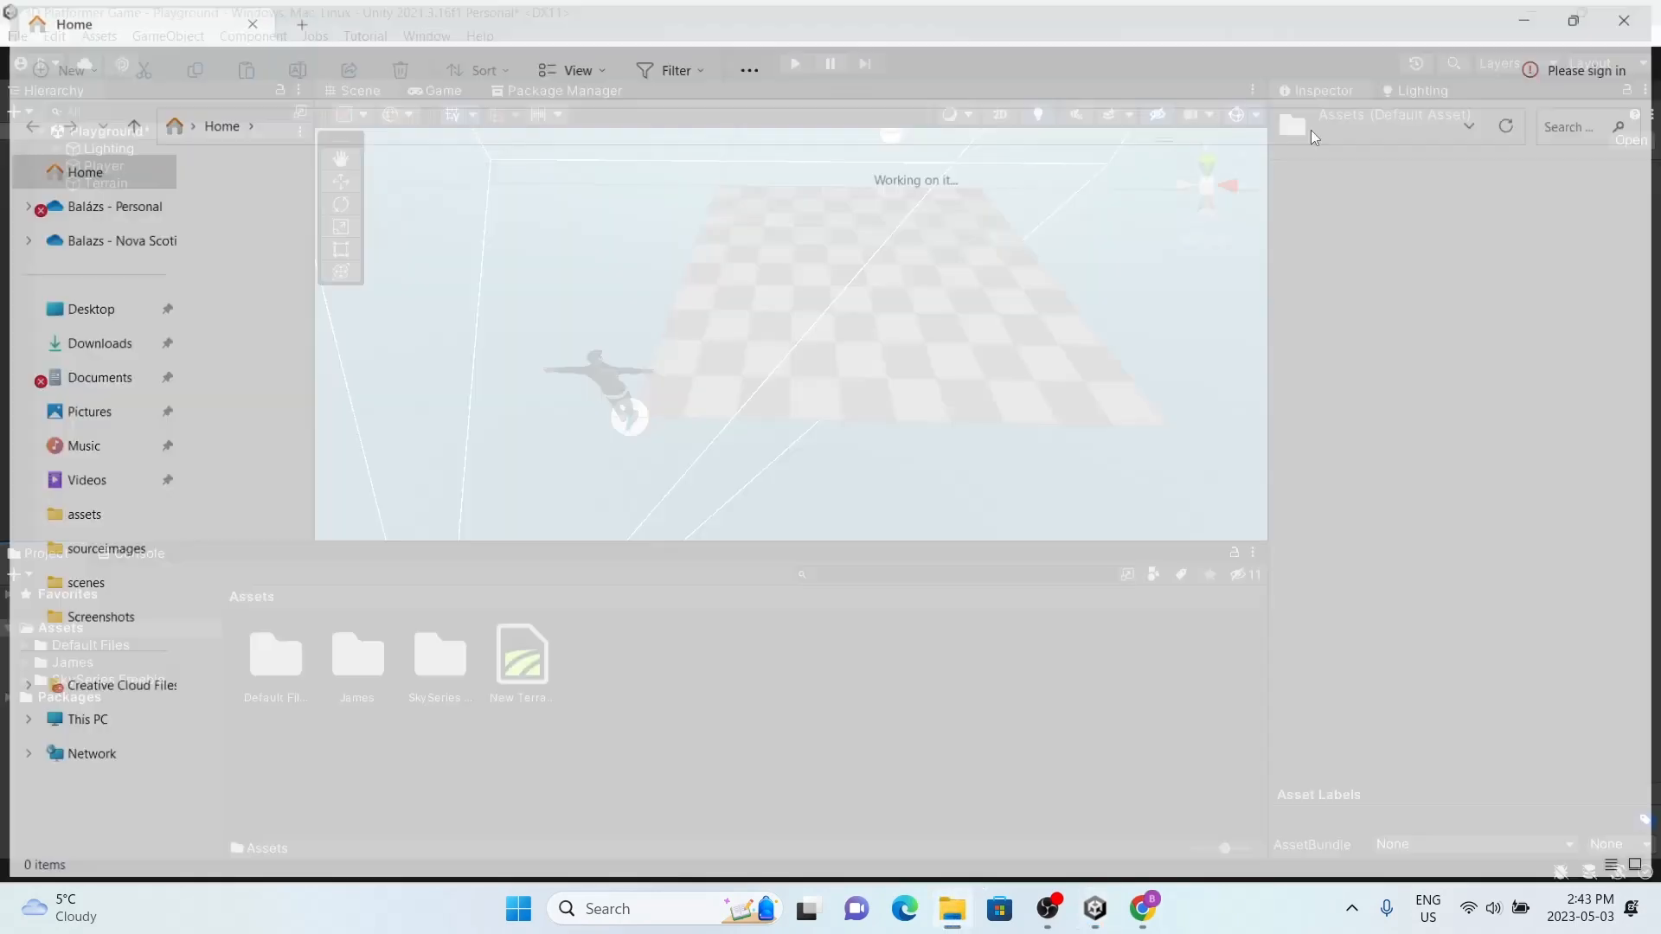
Step: Try to import the grass texture image from the Downloads folder as a new asset
{"action": "right_click", "coordinate": [649, 698]}
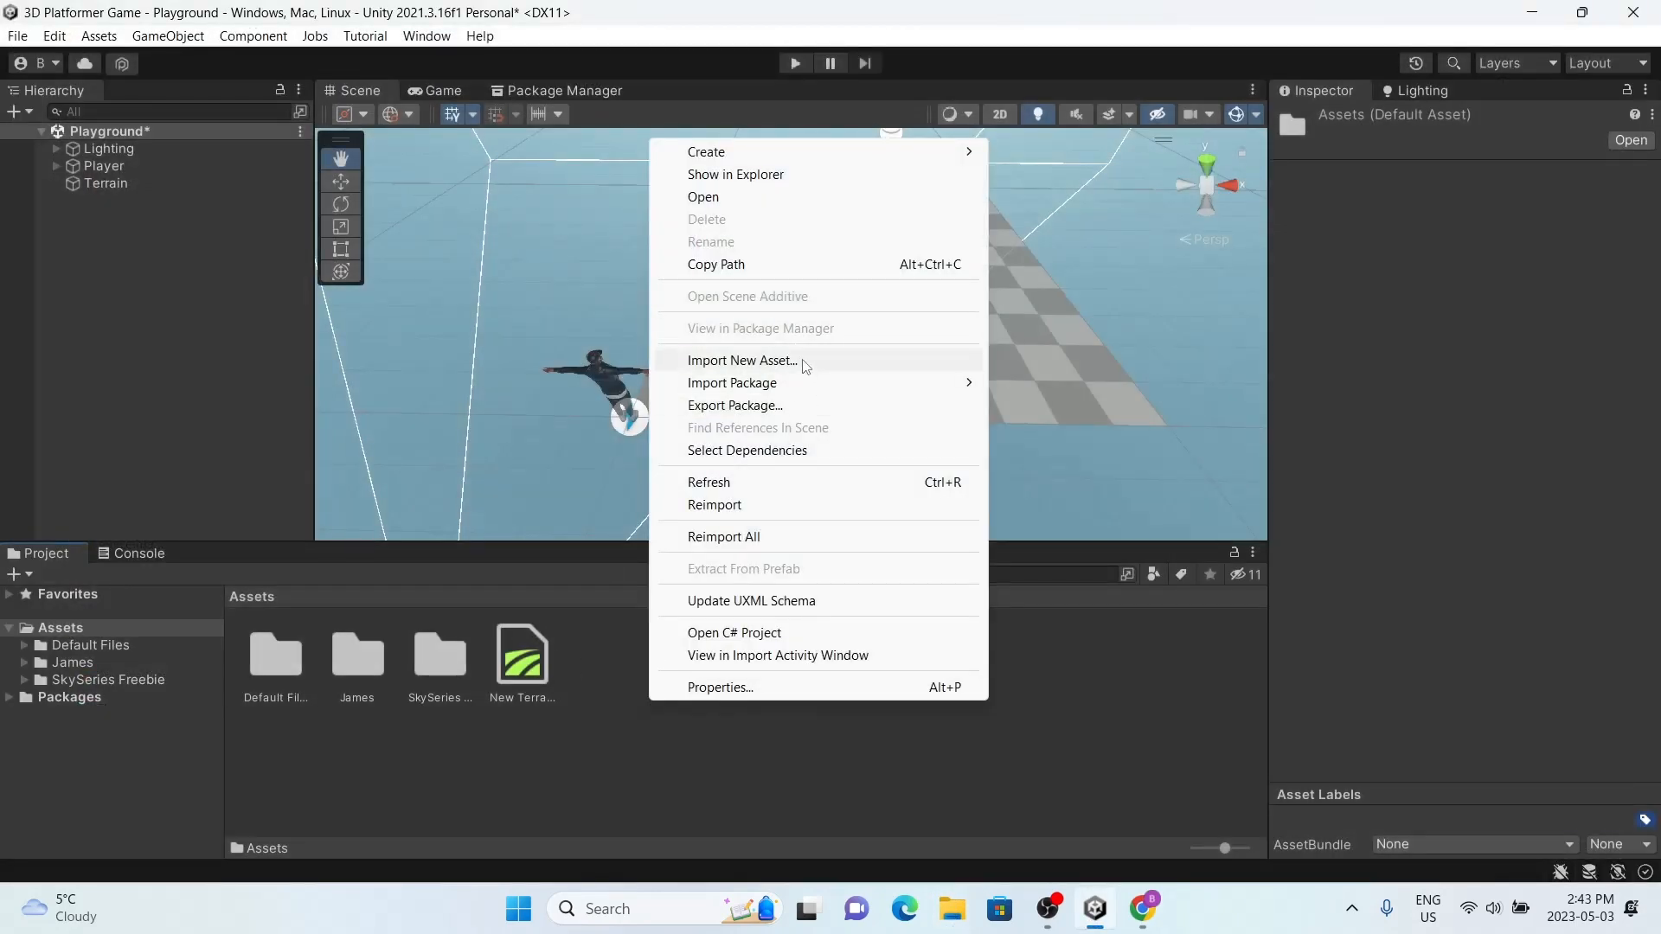
{"action": "left_click", "coordinate": [801, 362]}
{"action": "left_click", "coordinate": [93, 362]}
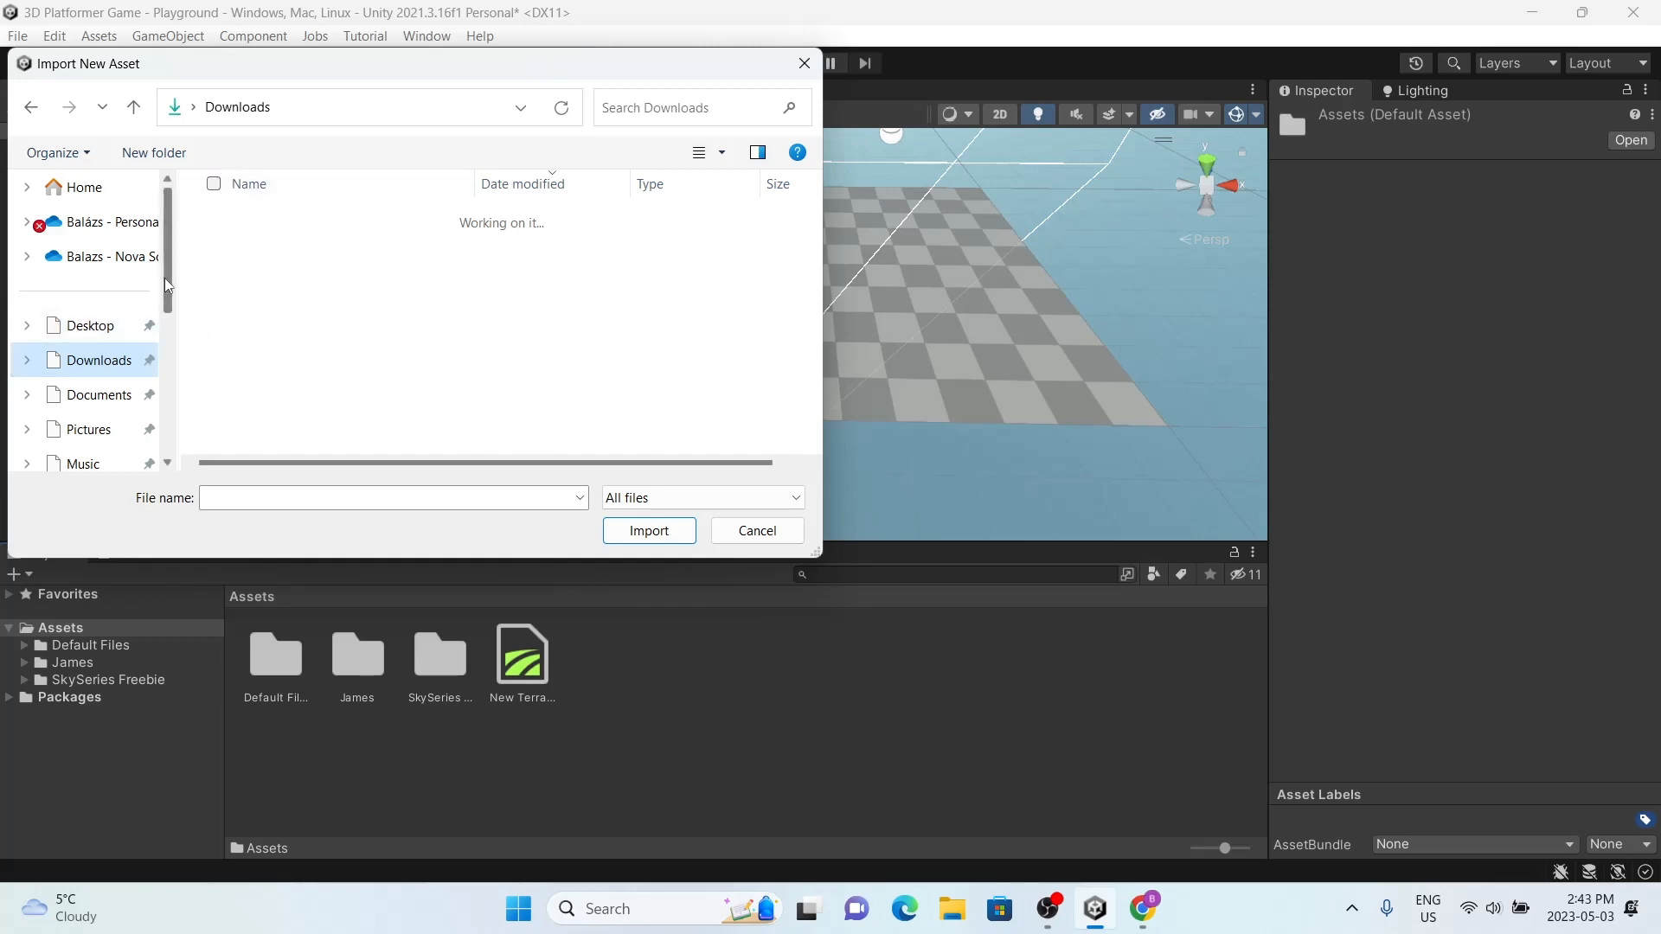
{"action": "scroll", "coordinate": [165, 278], "scroll_direction": "down", "scroll_amount": 1}
{"action": "left_click", "coordinate": [86, 289]}
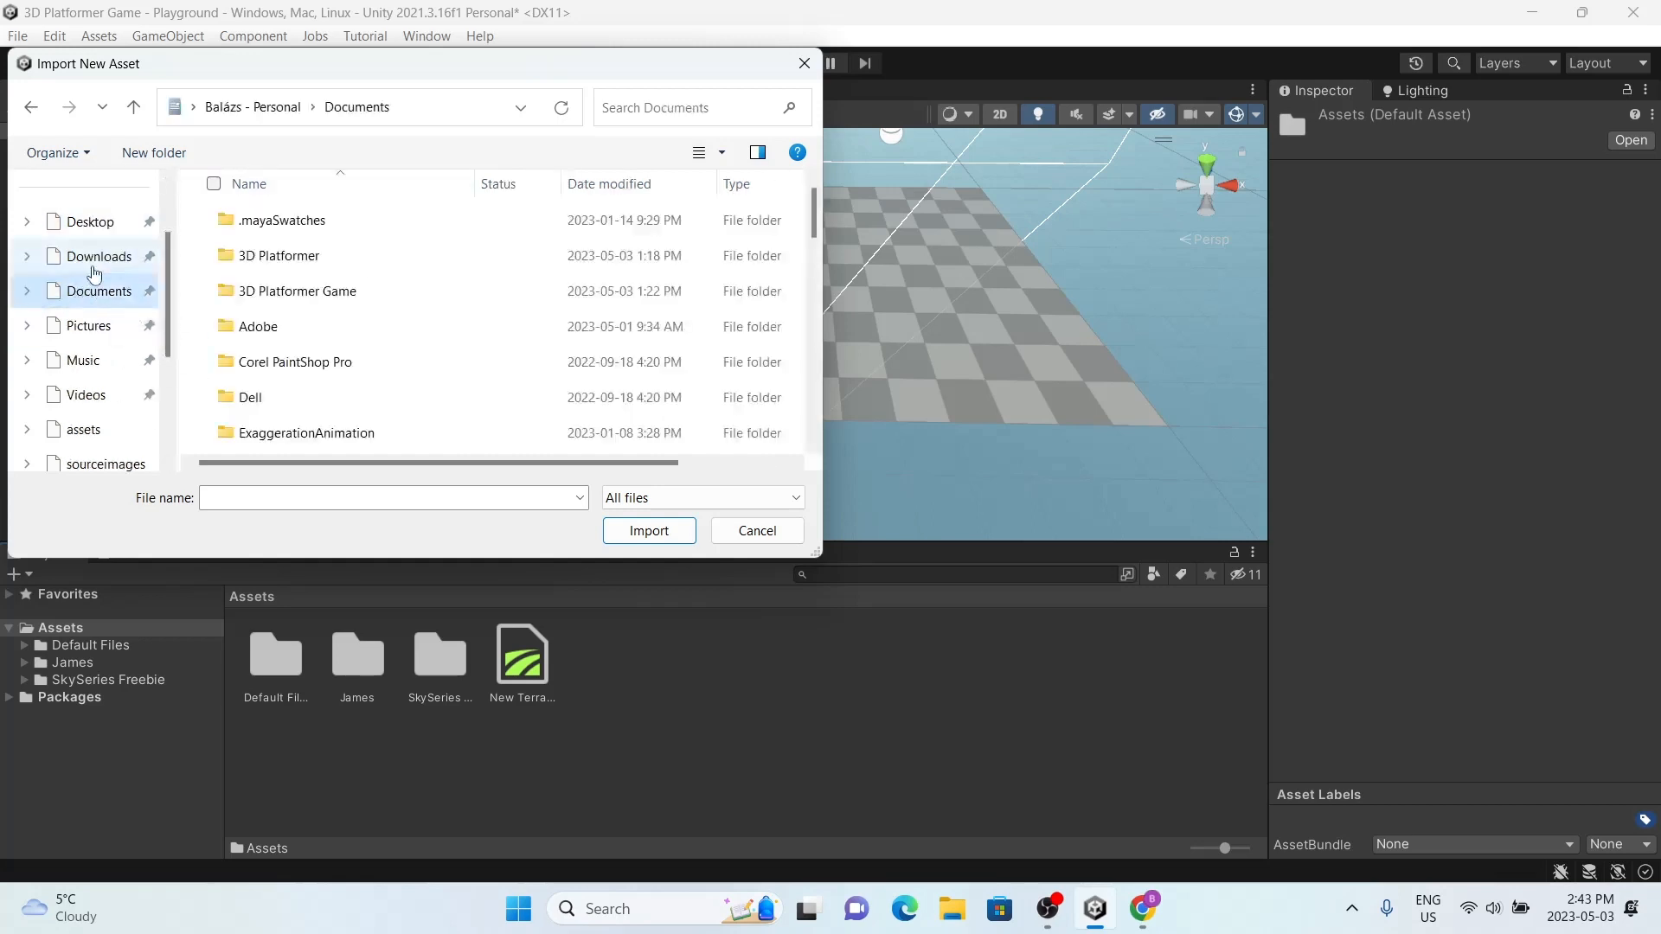
{"action": "left_click", "coordinate": [94, 267]}
{"action": "left_click", "coordinate": [805, 64]}
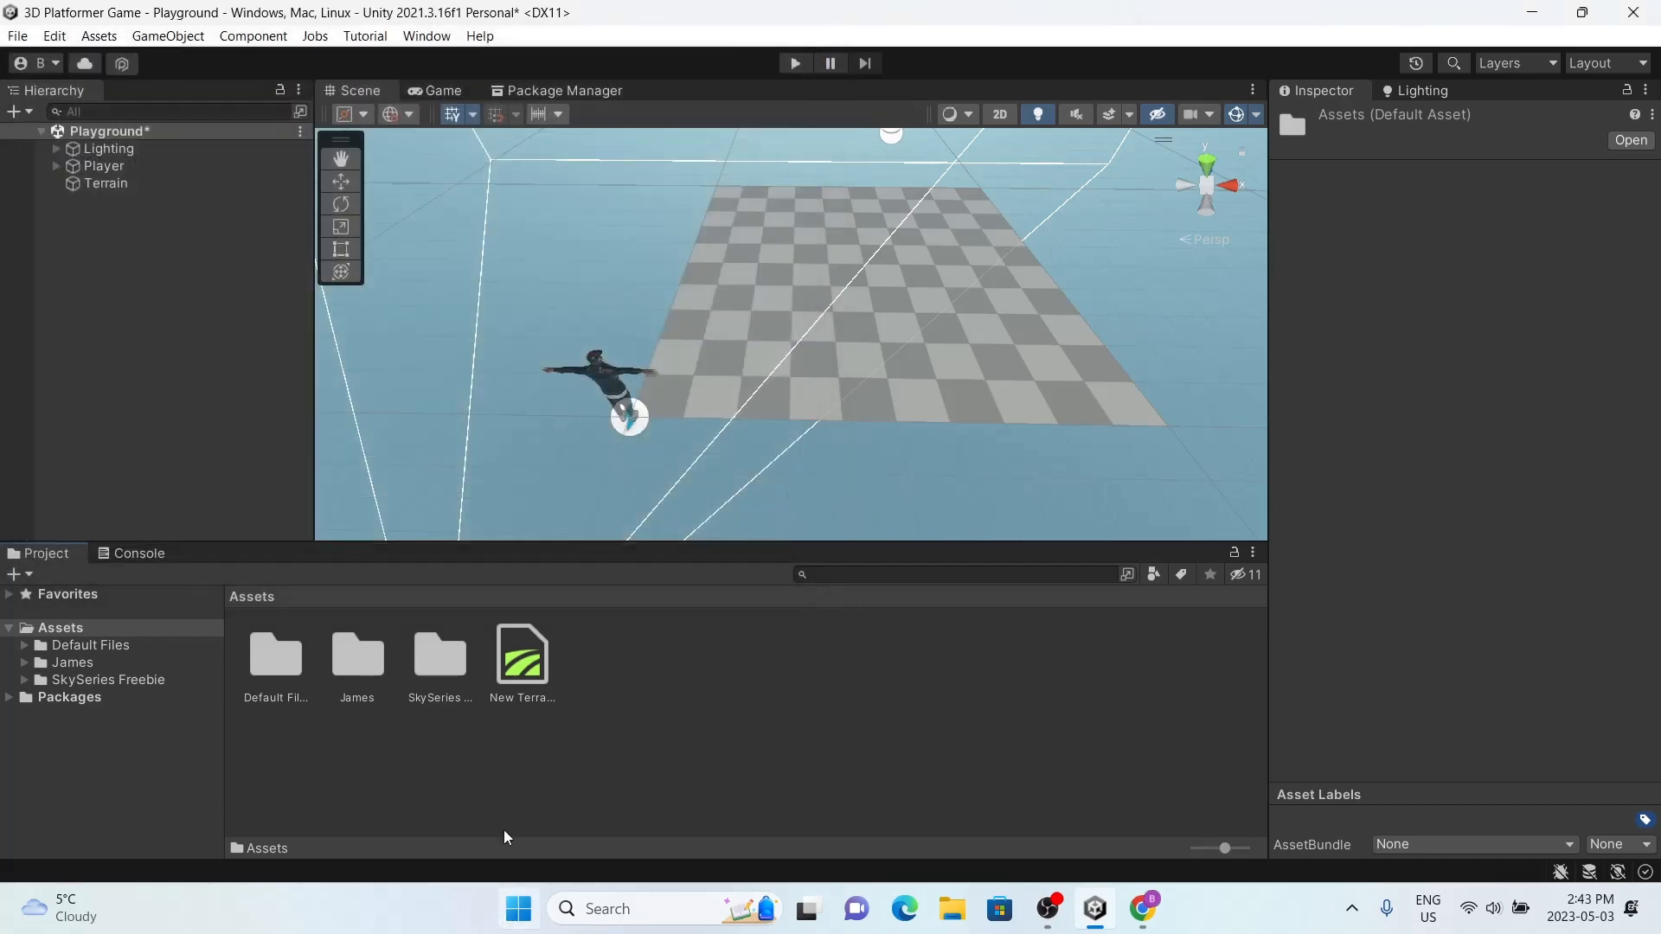
{"action": "right_click", "coordinate": [614, 683]}
{"action": "left_click", "coordinate": [661, 343]}
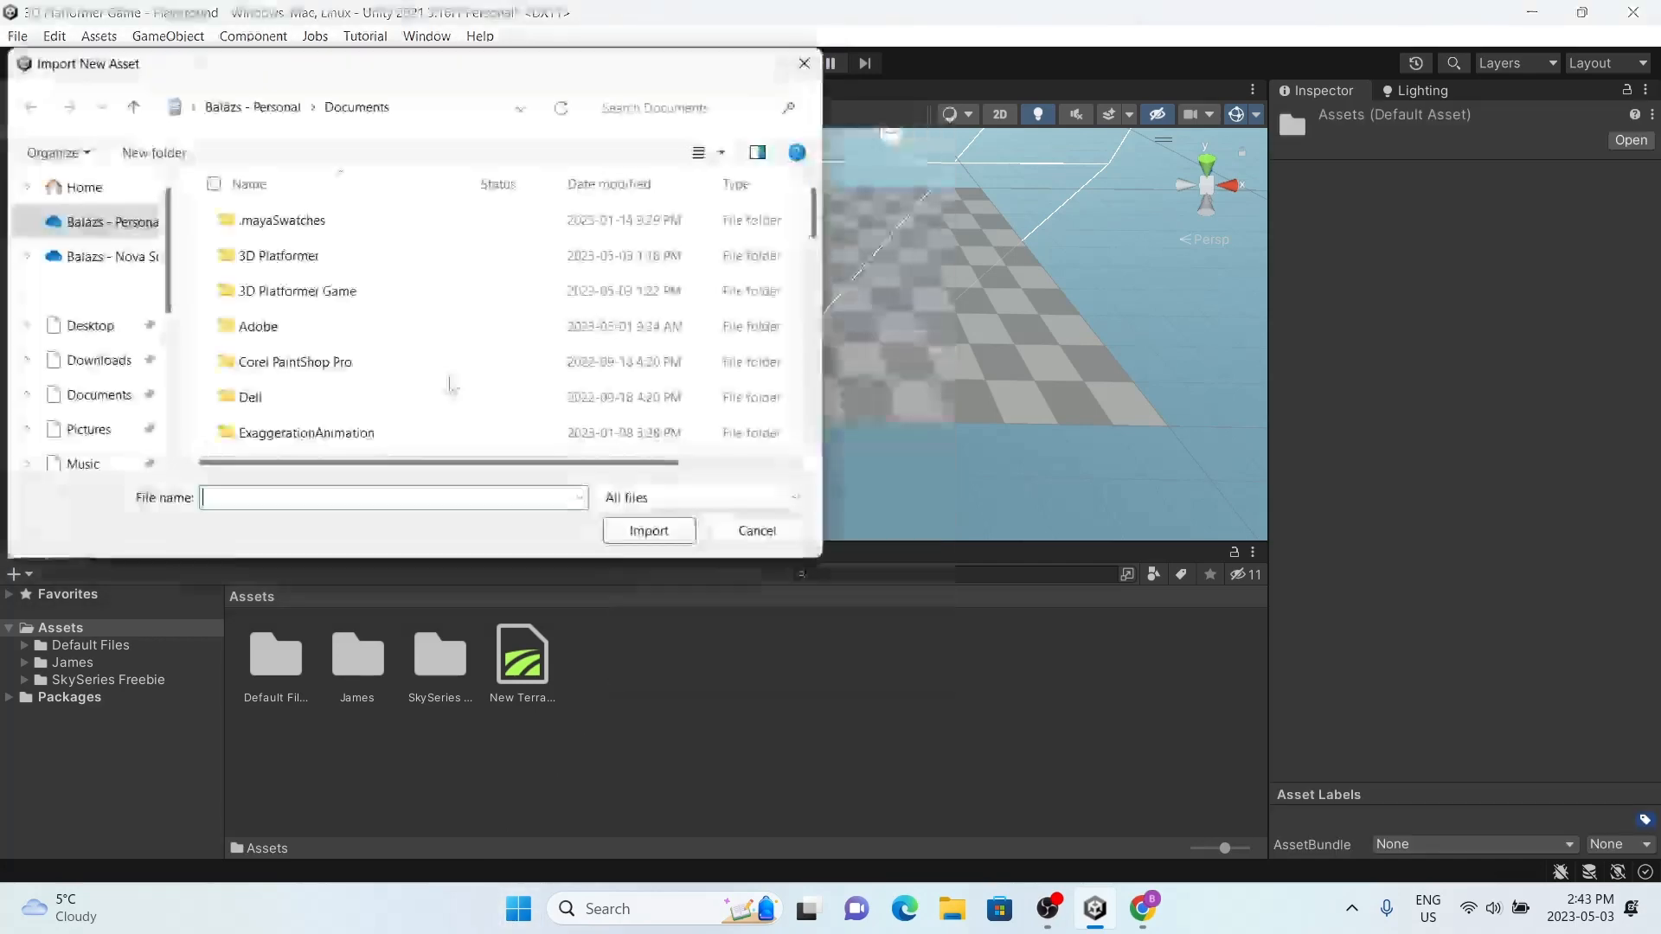
{"action": "left_click", "coordinate": [95, 359]}
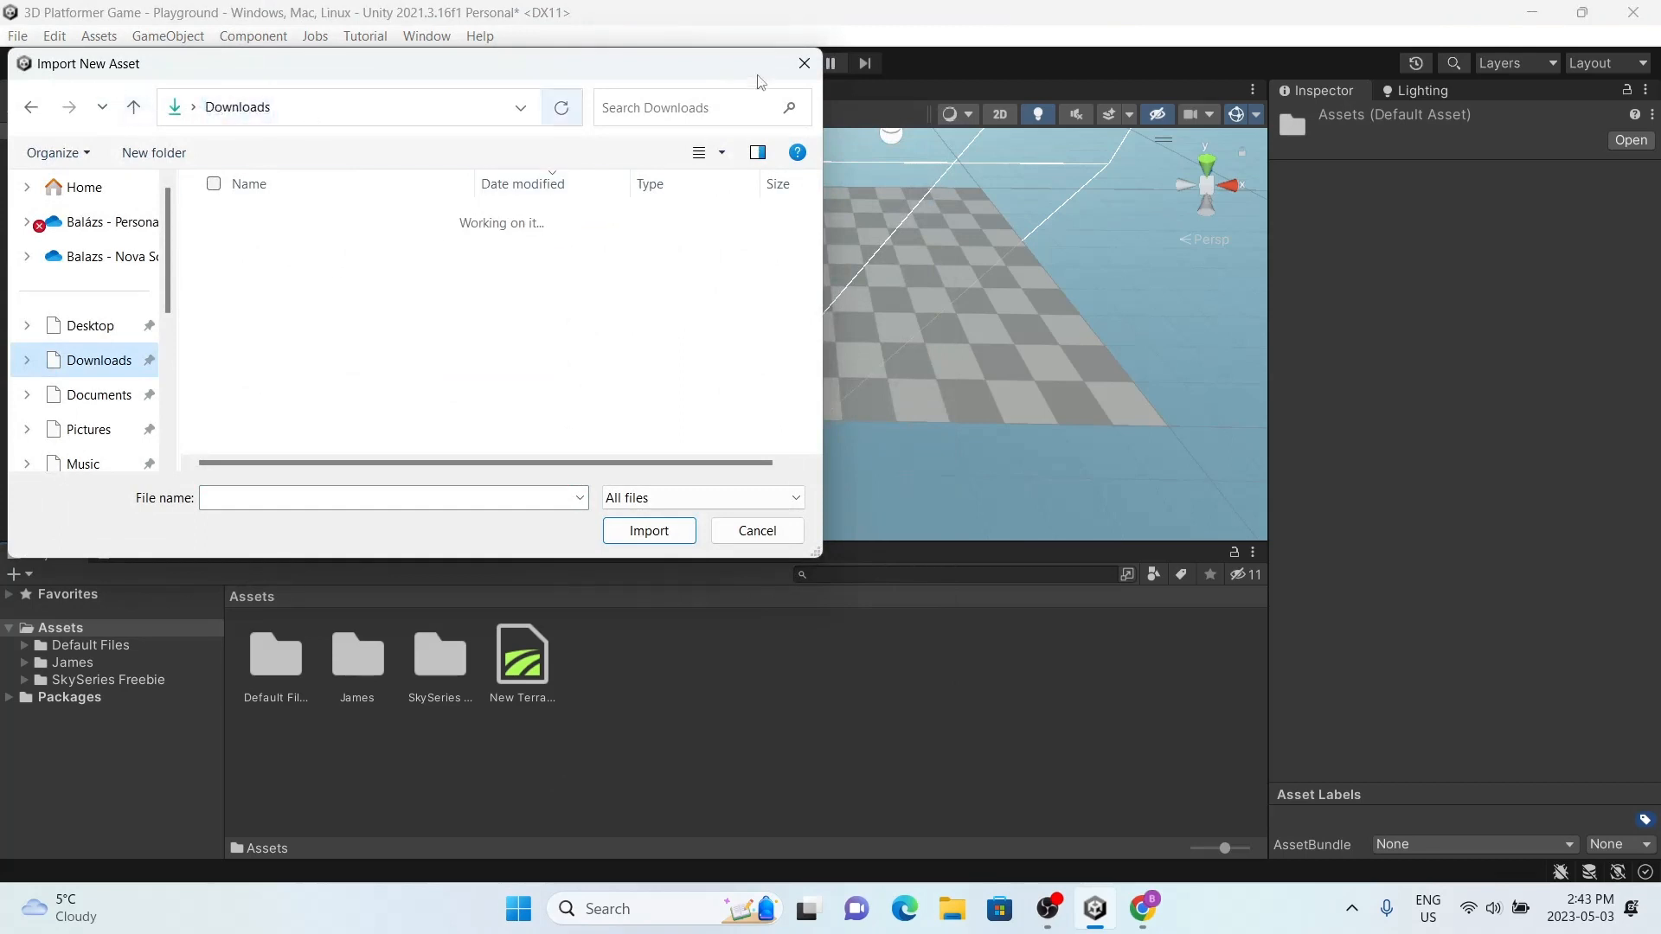
{"action": "left_click", "coordinate": [804, 63]}
Step: Add the Grass Texture image from the Downloads folder in File Explorer to the project's Assets folder
{"action": "left_click", "coordinate": [952, 909]}
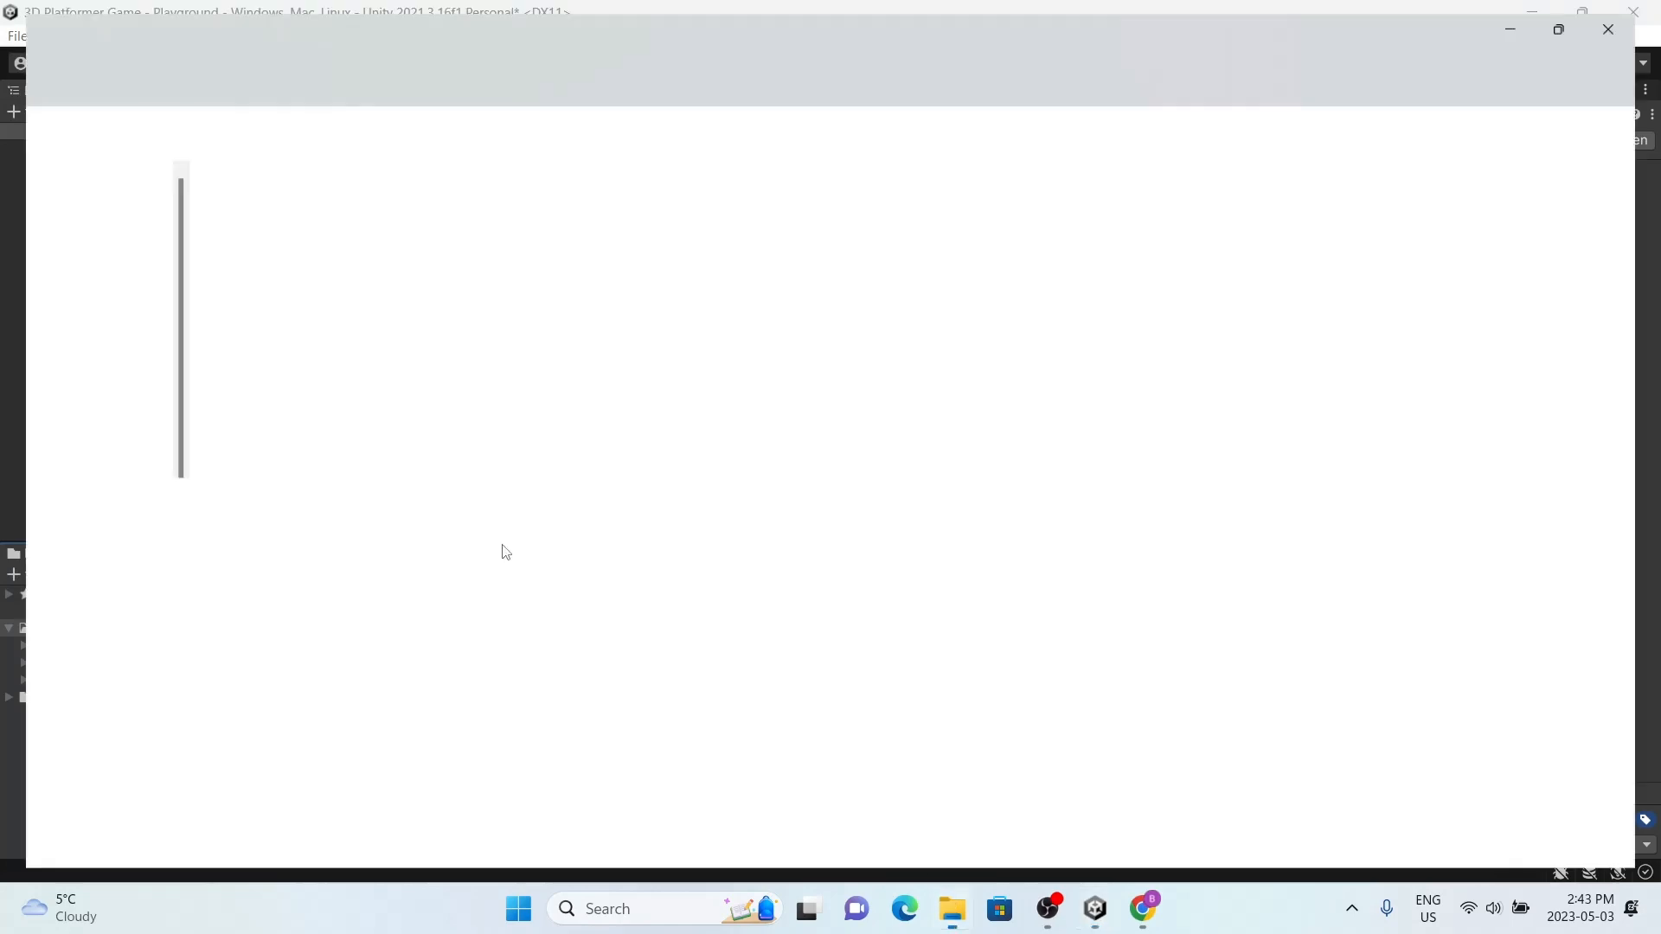
{"action": "left_click", "coordinate": [90, 342]}
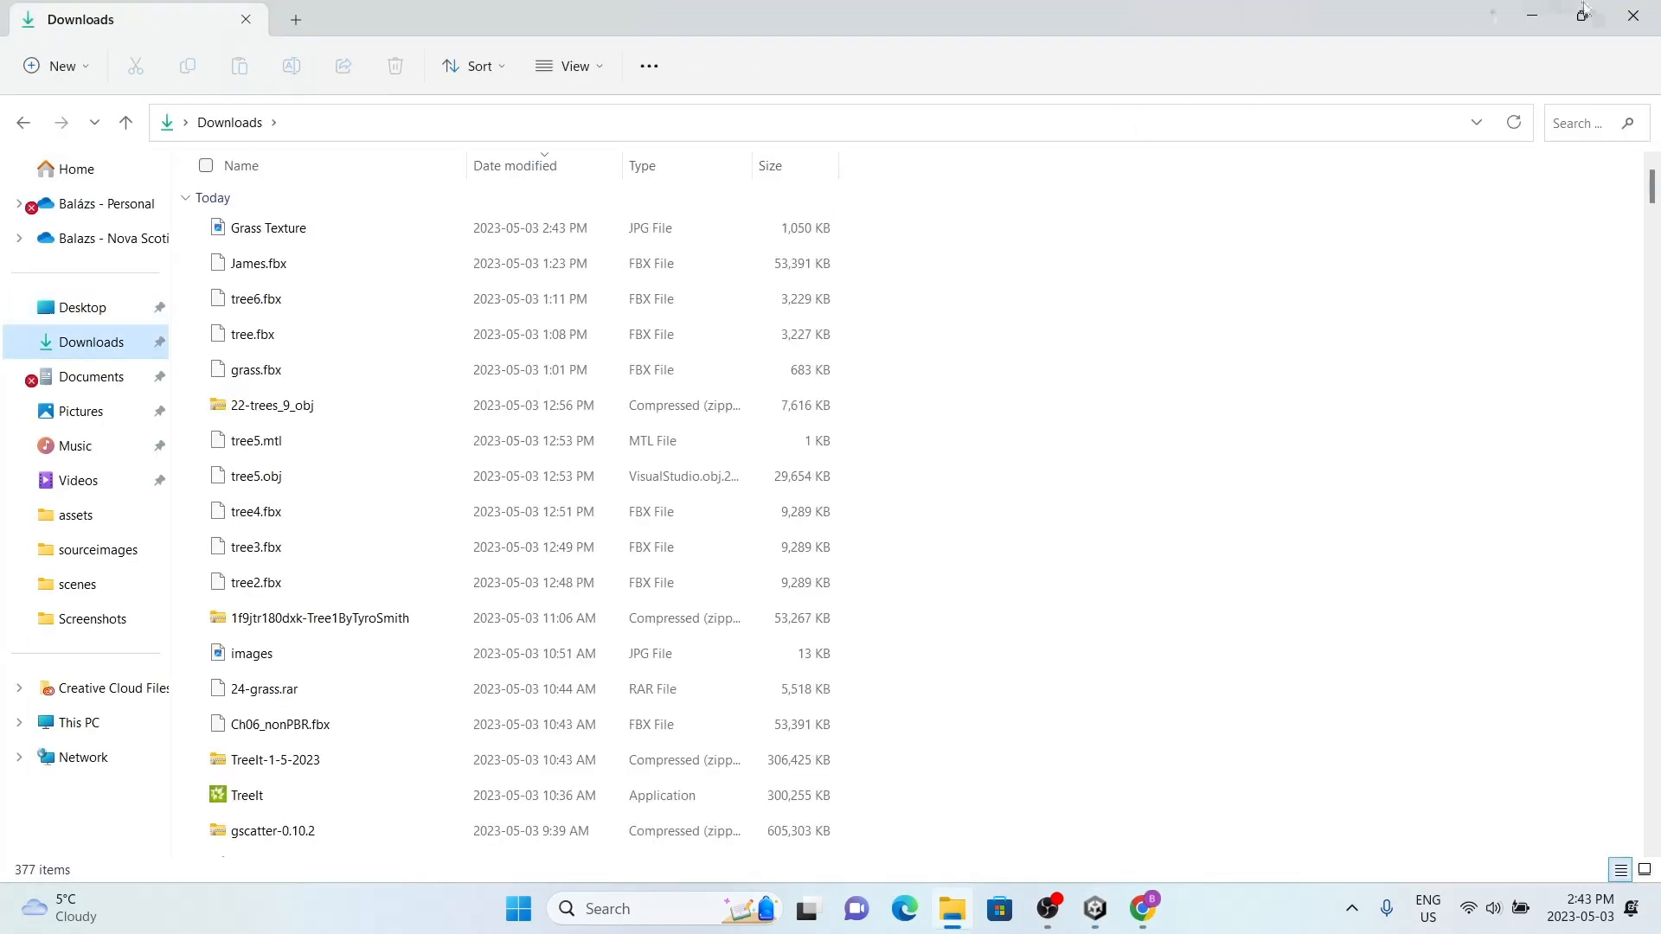
{"action": "left_click", "coordinate": [1582, 15]}
{"action": "left_click", "coordinate": [412, 406]}
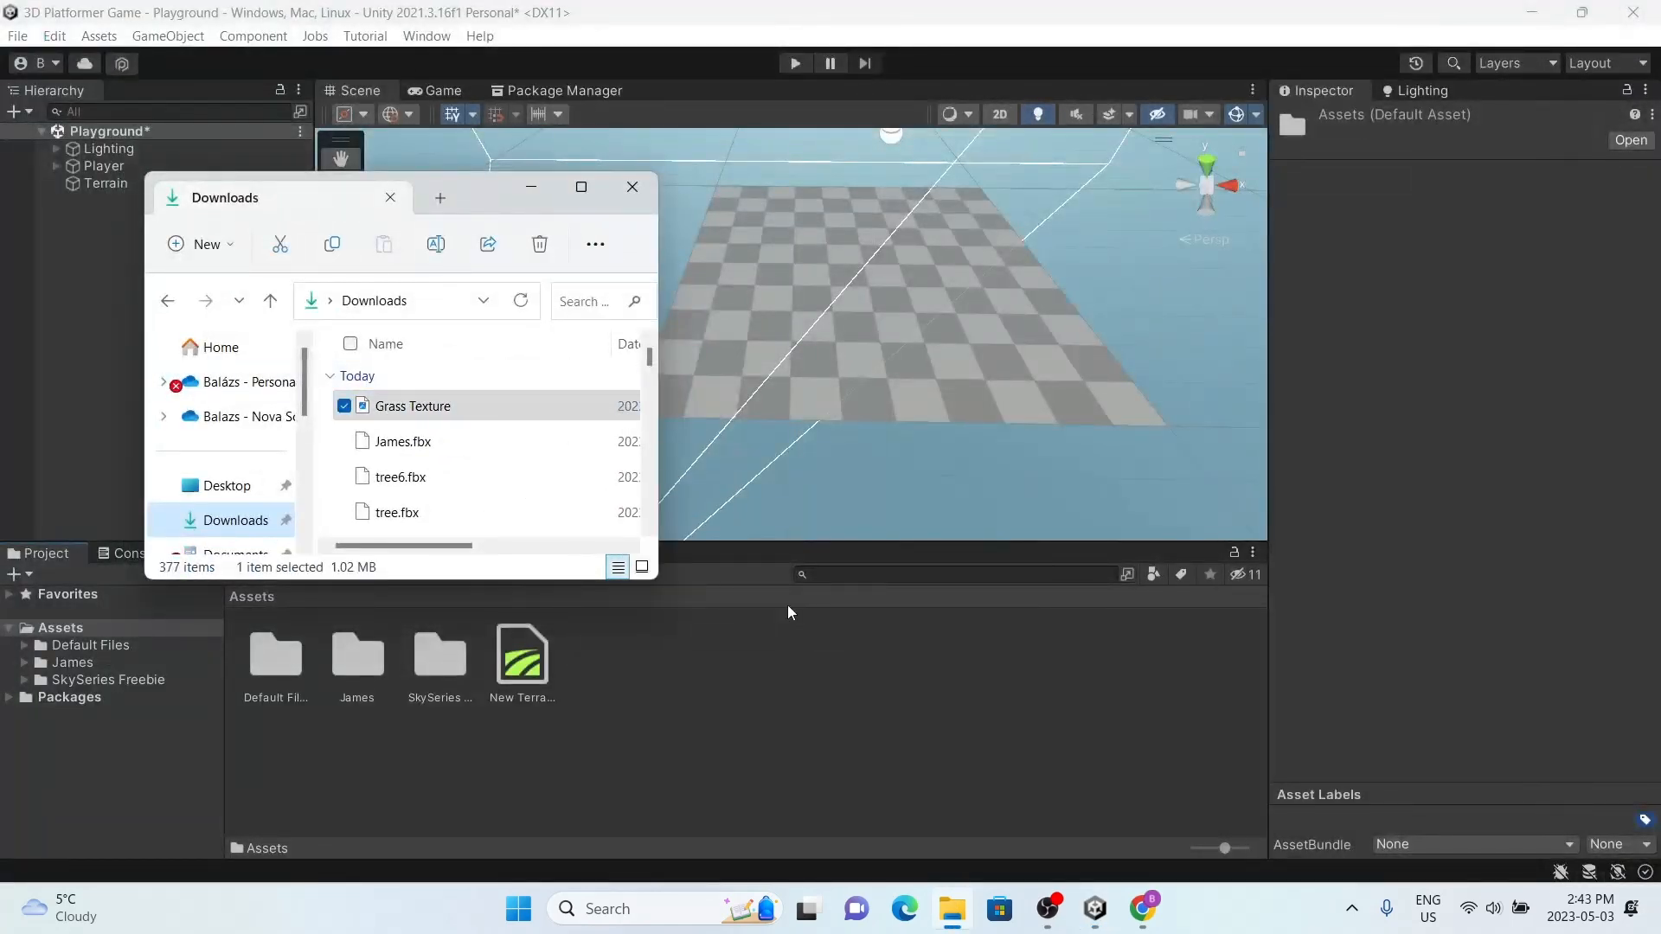
{"action": "left_click", "coordinate": [581, 188]}
{"action": "left_click", "coordinate": [1633, 15]}
Step: Try to apply the Grass Texture asset directly onto the terrain in the scene
{"action": "left_click", "coordinate": [512, 656]}
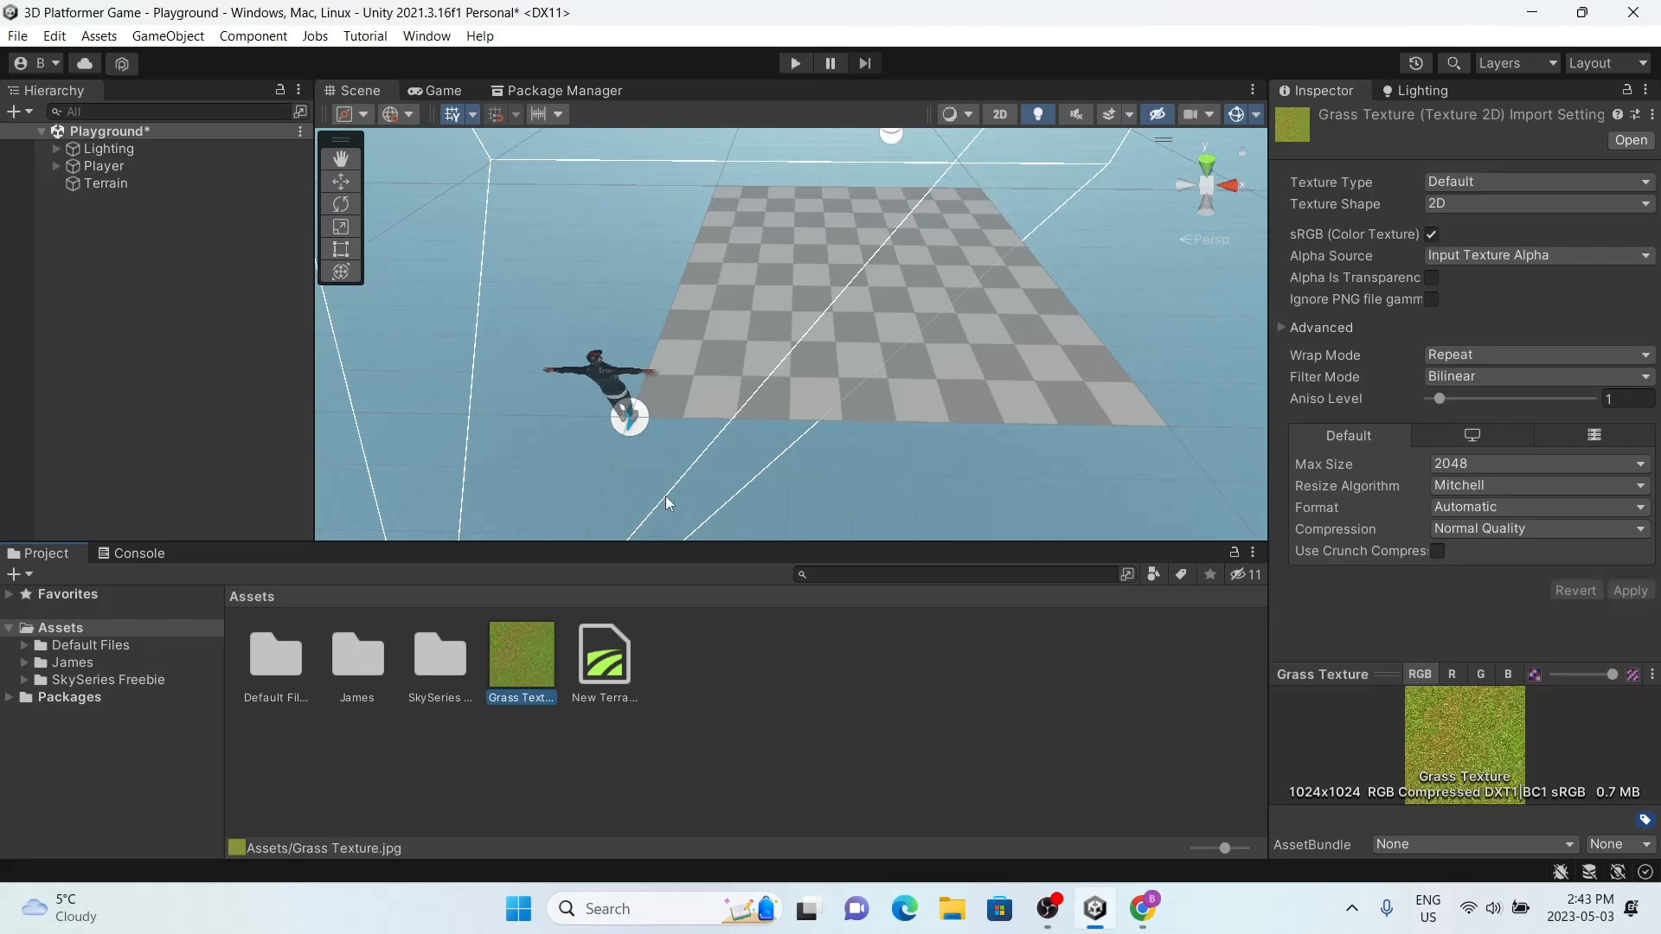
{"action": "left_click_drag", "start_coordinate": [542, 655], "coordinate": [850, 401]}
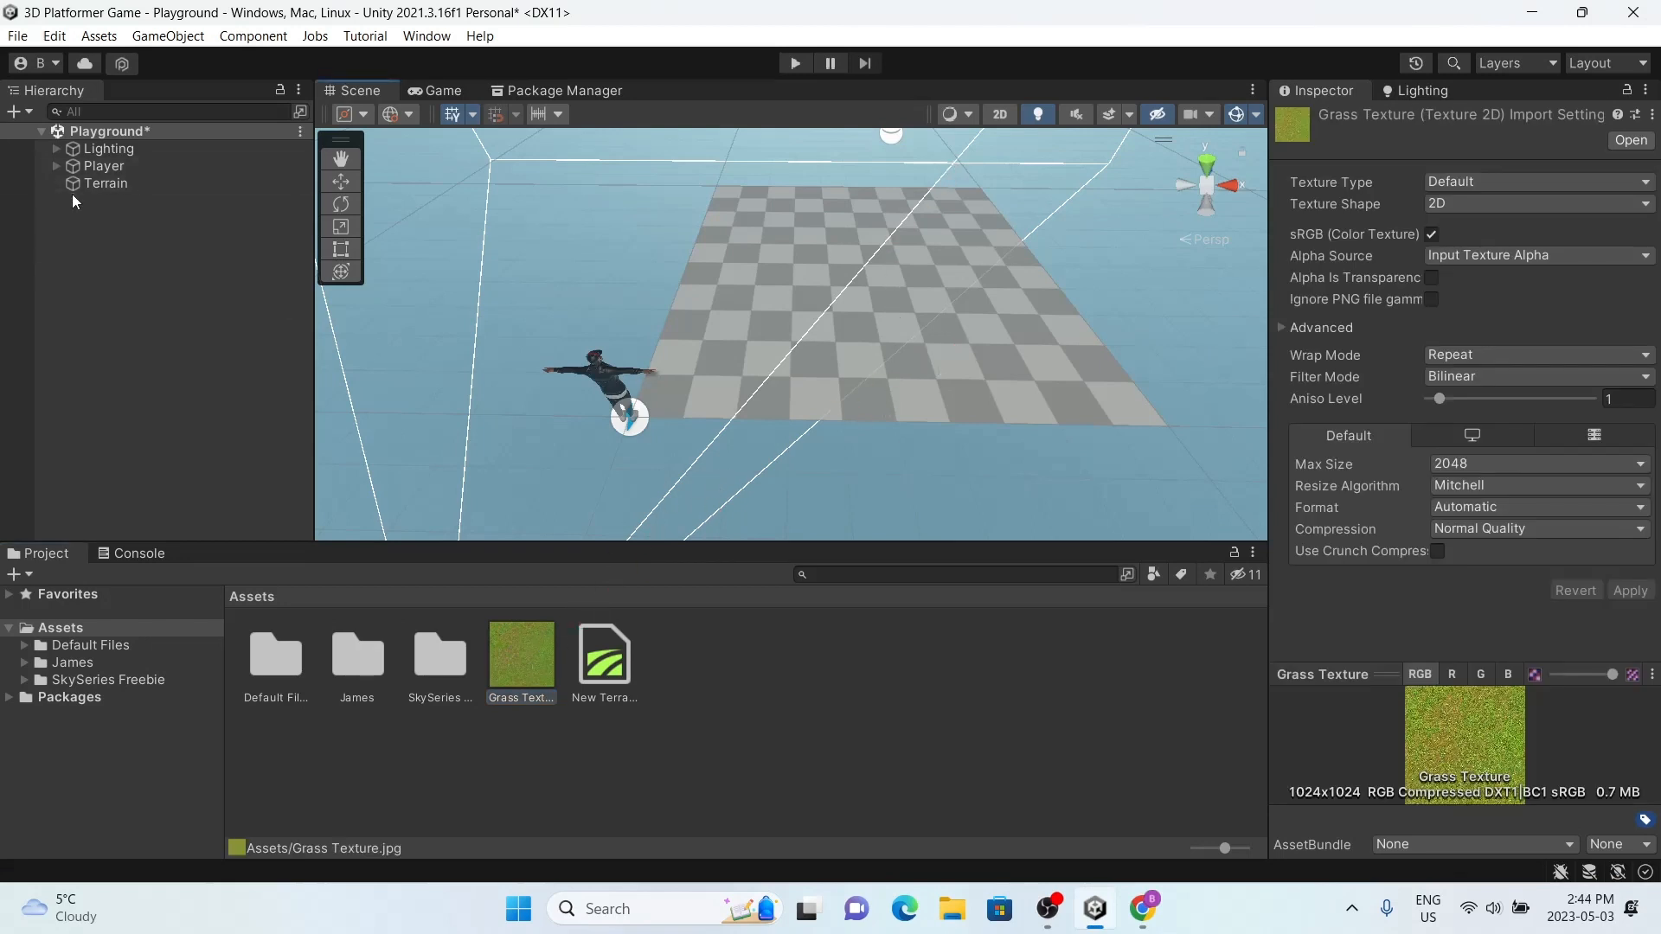
Step: Create a new terrain layer for the Terrain object using the Grass Texture image
{"action": "left_click", "coordinate": [102, 184]}
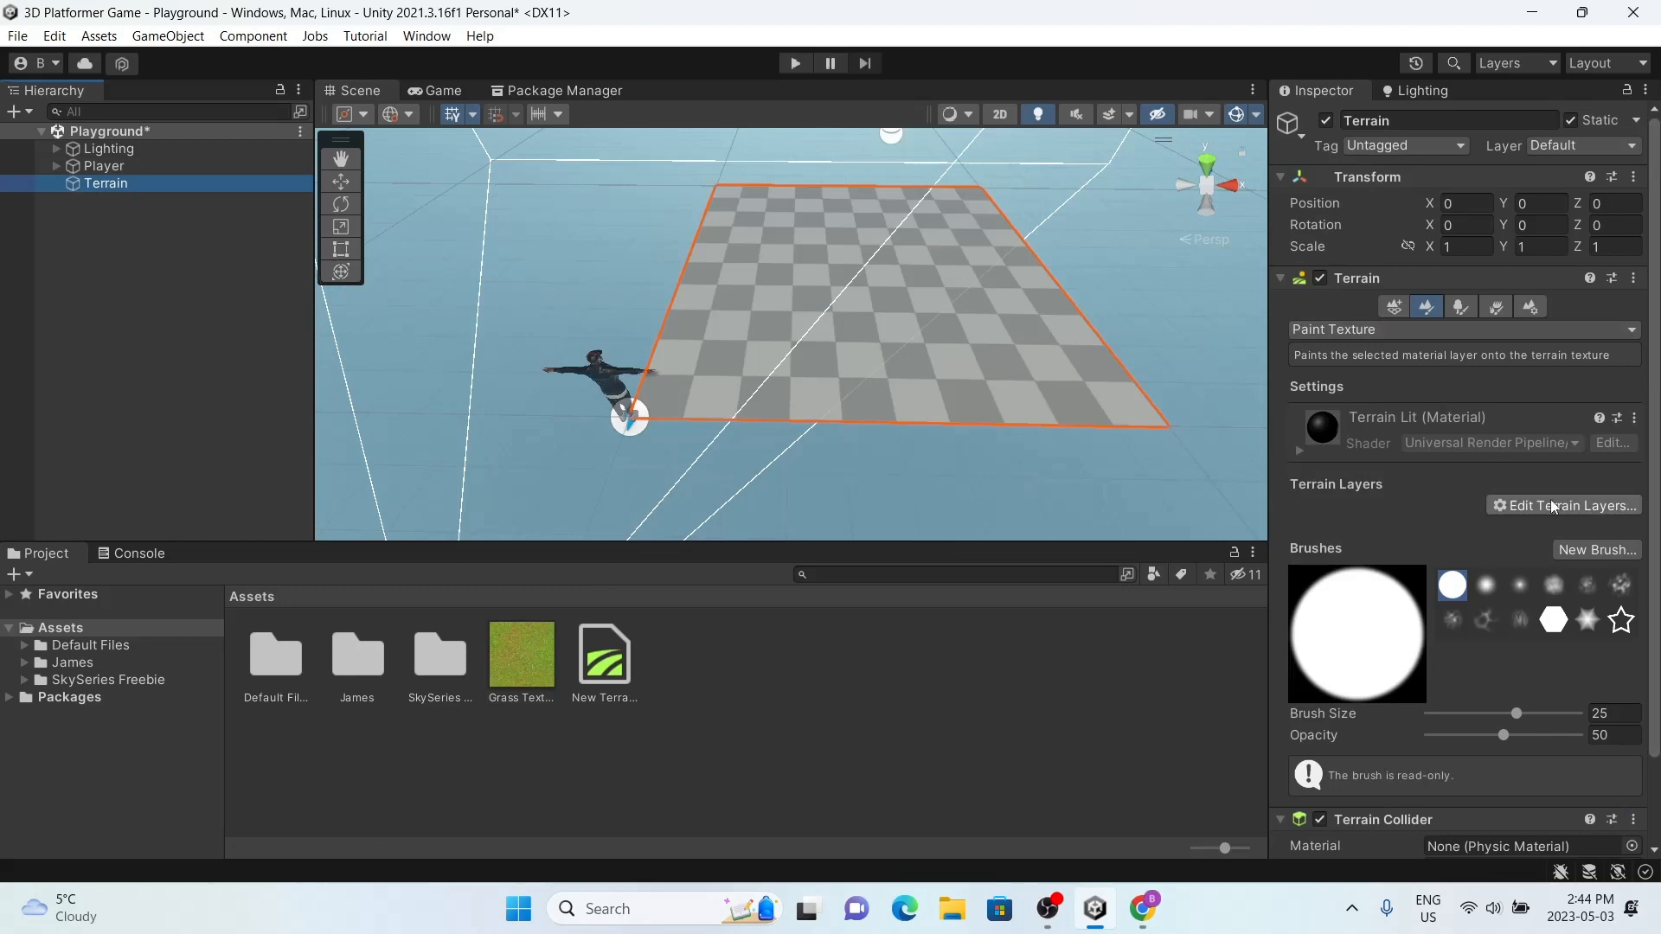
{"action": "left_click", "coordinate": [1490, 504]}
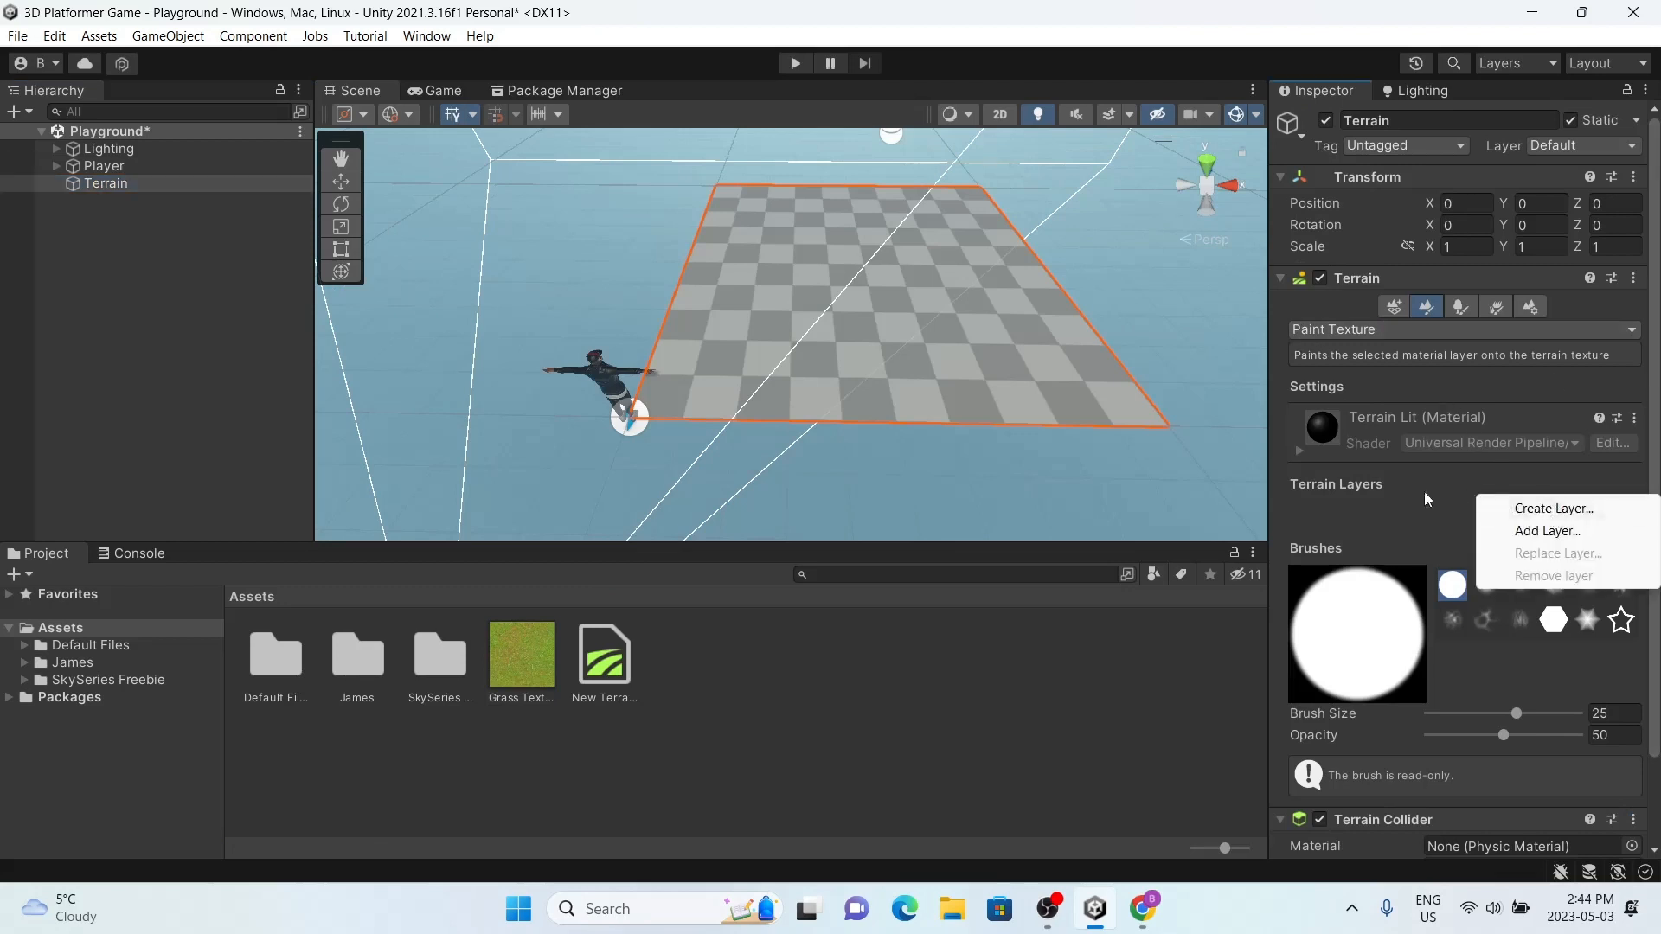
{"action": "left_click", "coordinate": [1486, 504]}
{"action": "left_click", "coordinate": [1531, 507]}
{"action": "left_click", "coordinate": [1491, 507]}
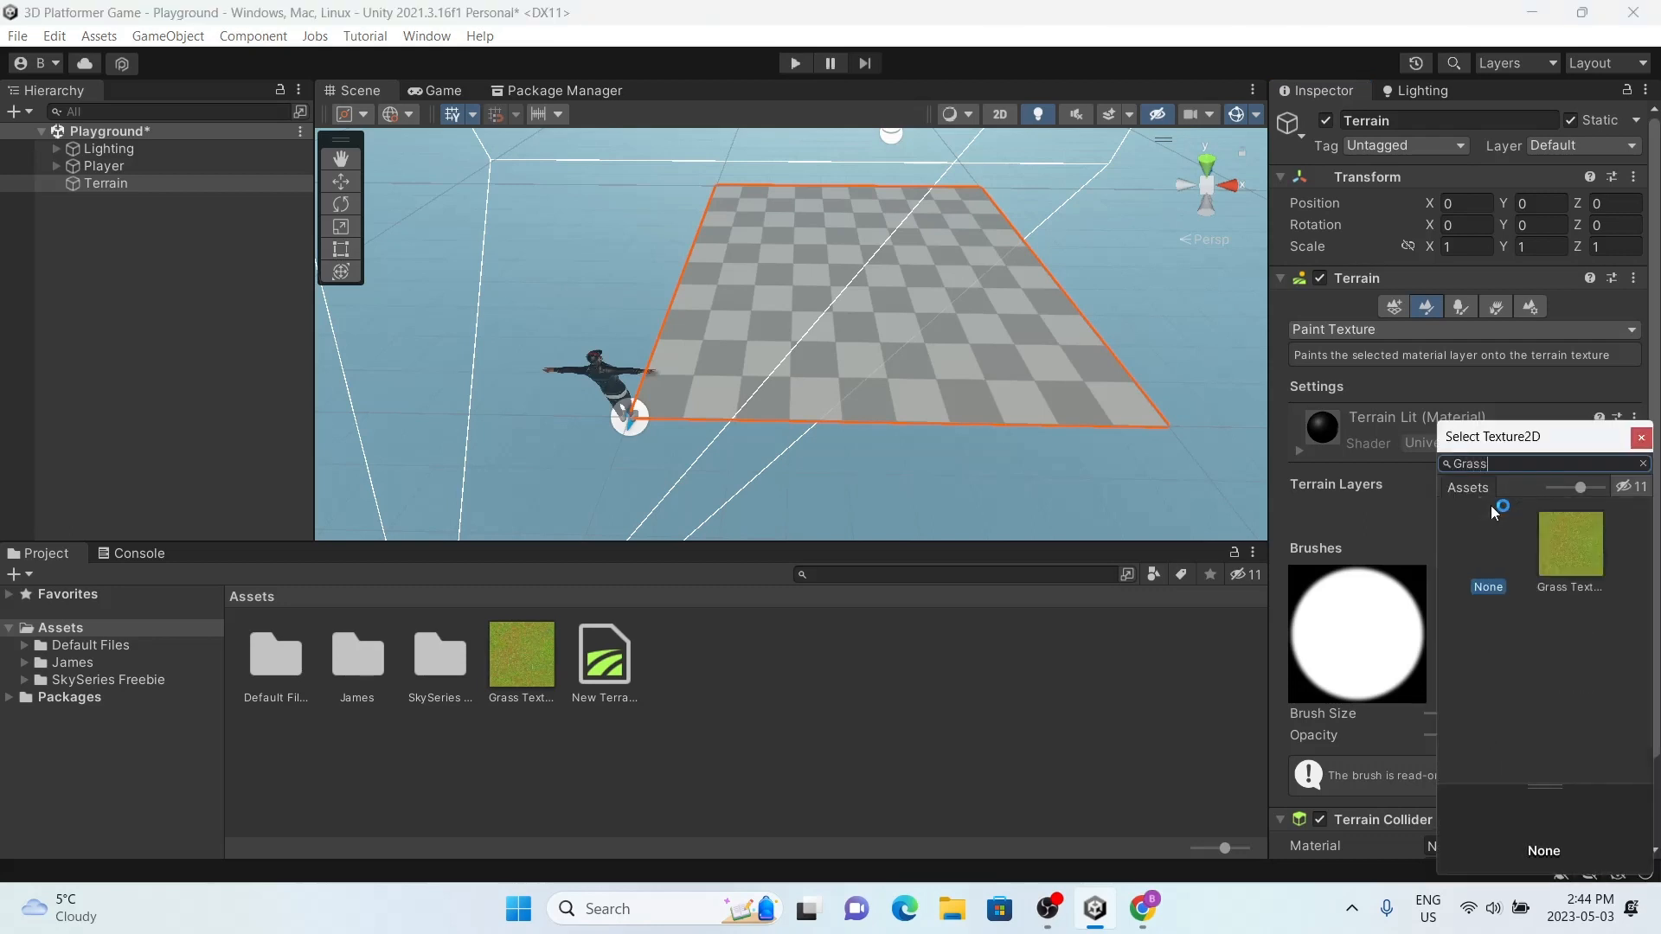
{"action": "double_click", "coordinate": [1547, 545]}
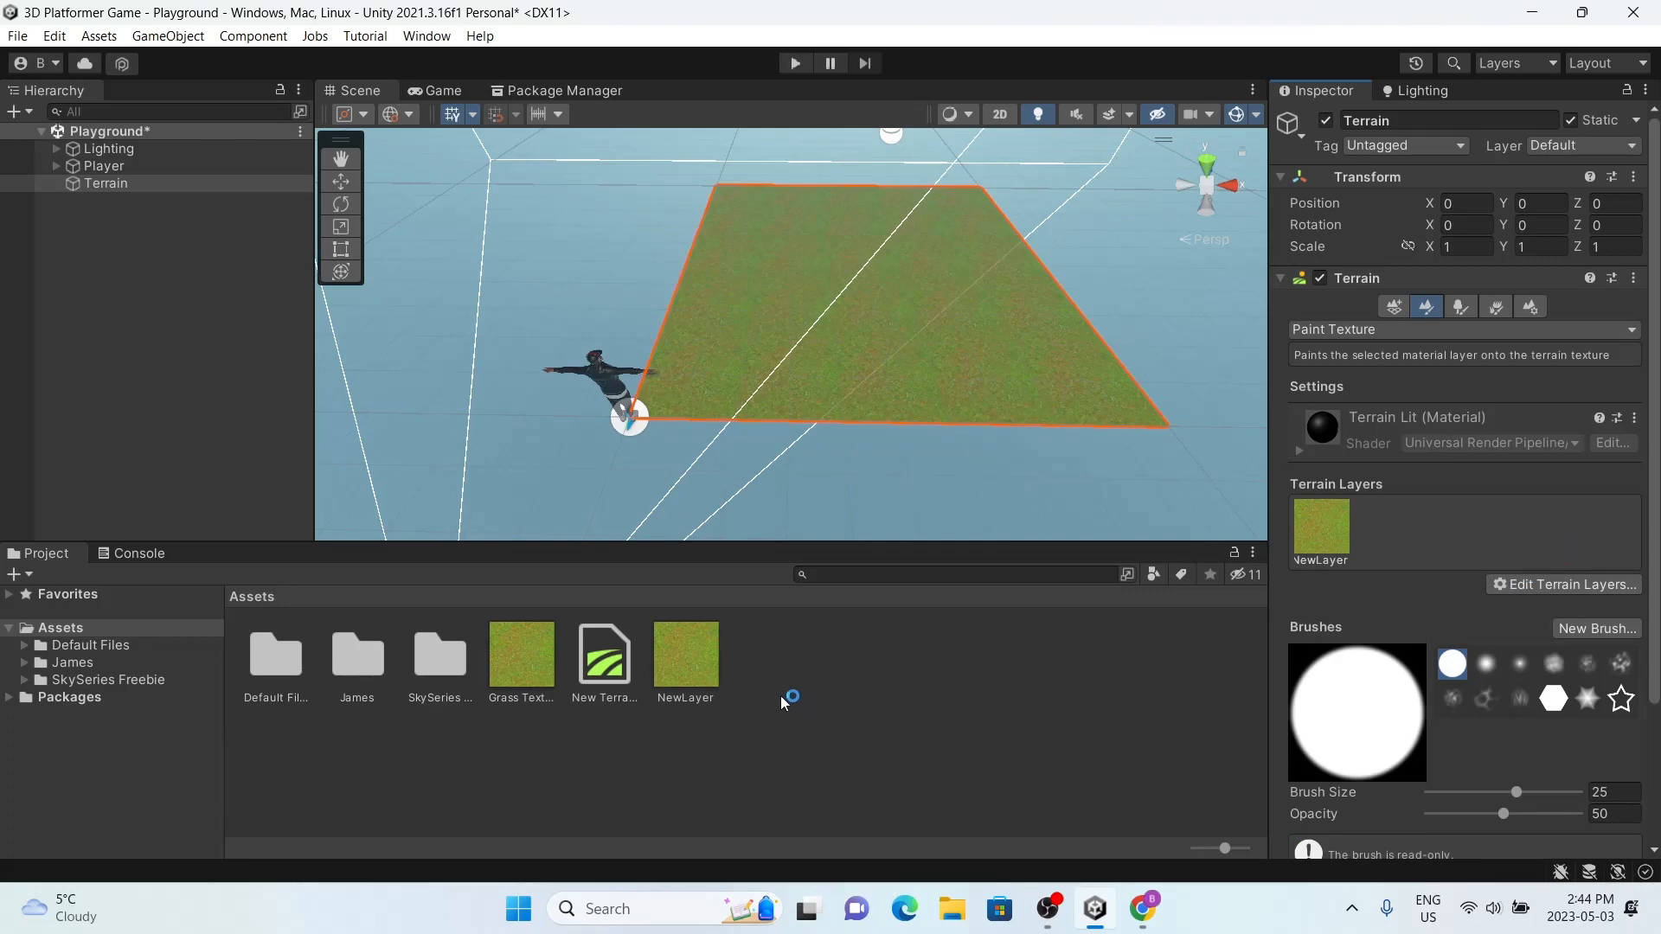
Step: Rename the new terrain layer asset as "Grass Texture Layer"
{"action": "right_click", "coordinate": [696, 664]}
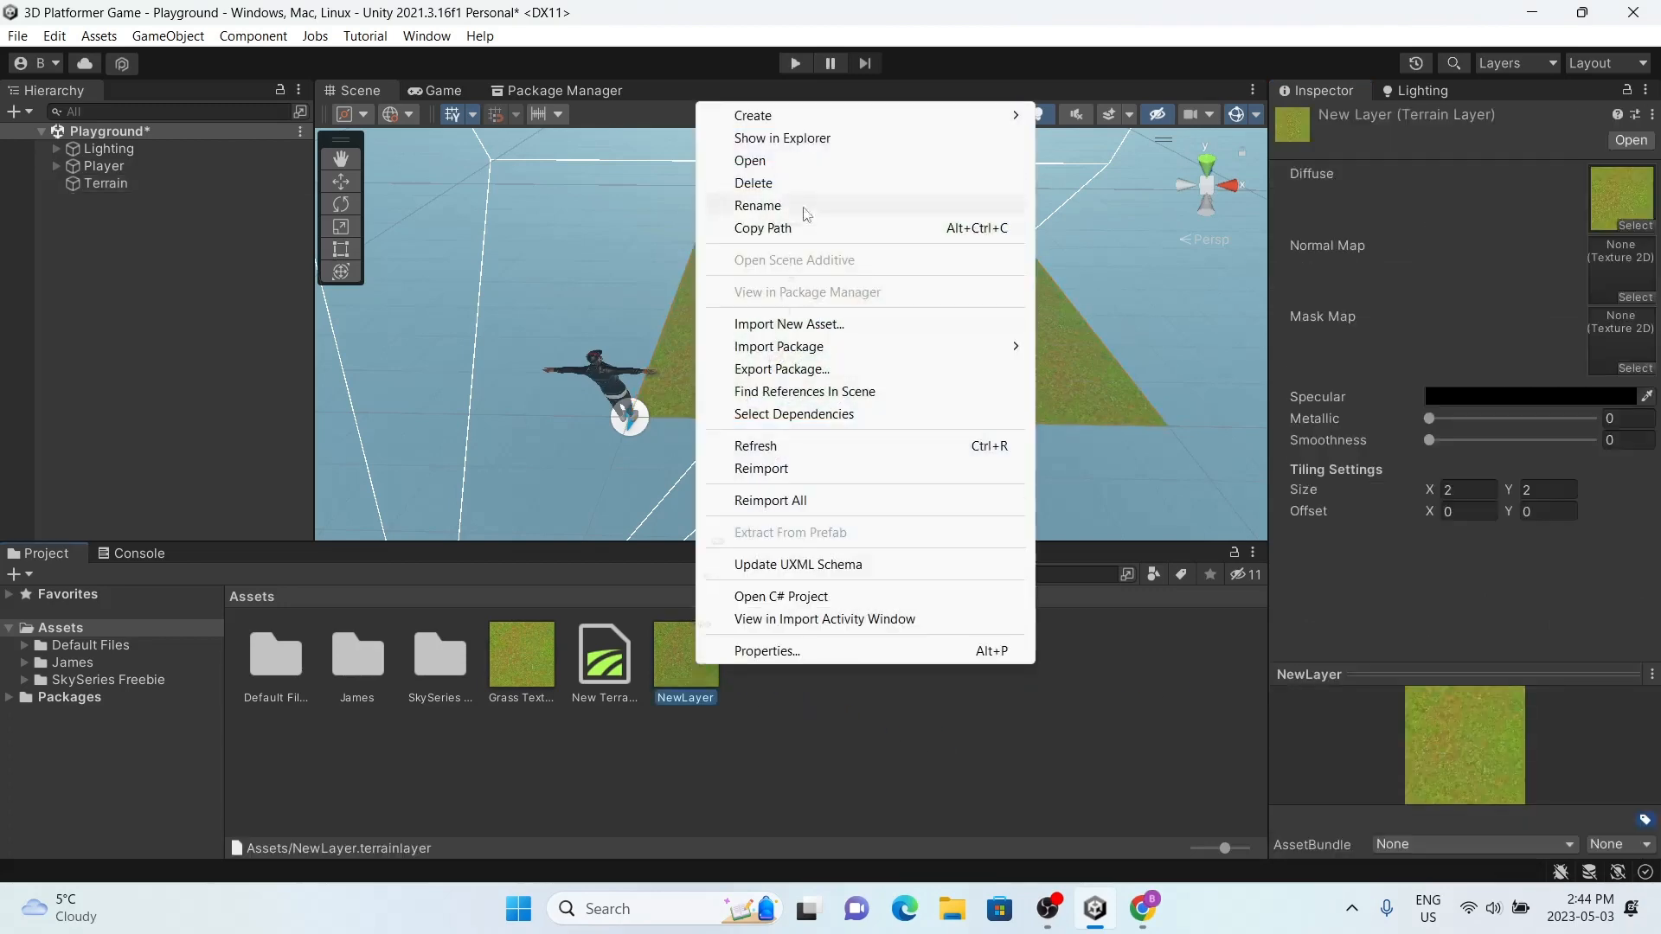
{"action": "left_click", "coordinate": [819, 208]}
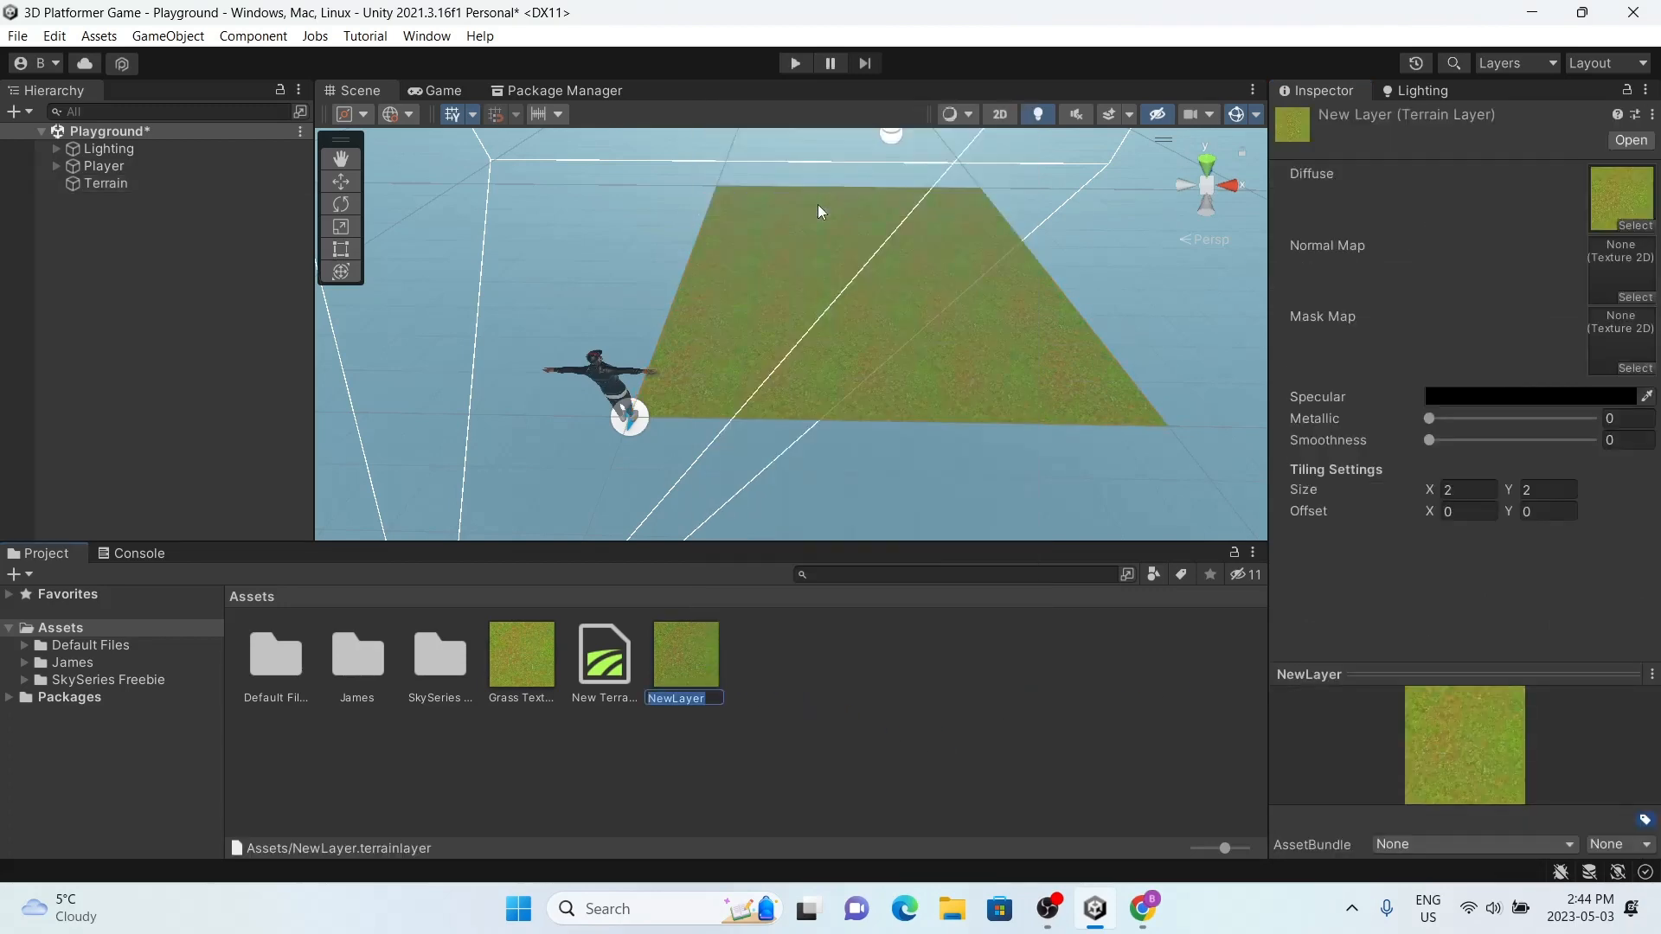
{"action": "type", "text": "Grass Texture Ly"}
{"action": "key", "text": "Return"}
{"action": "left_click", "coordinate": [856, 538]}
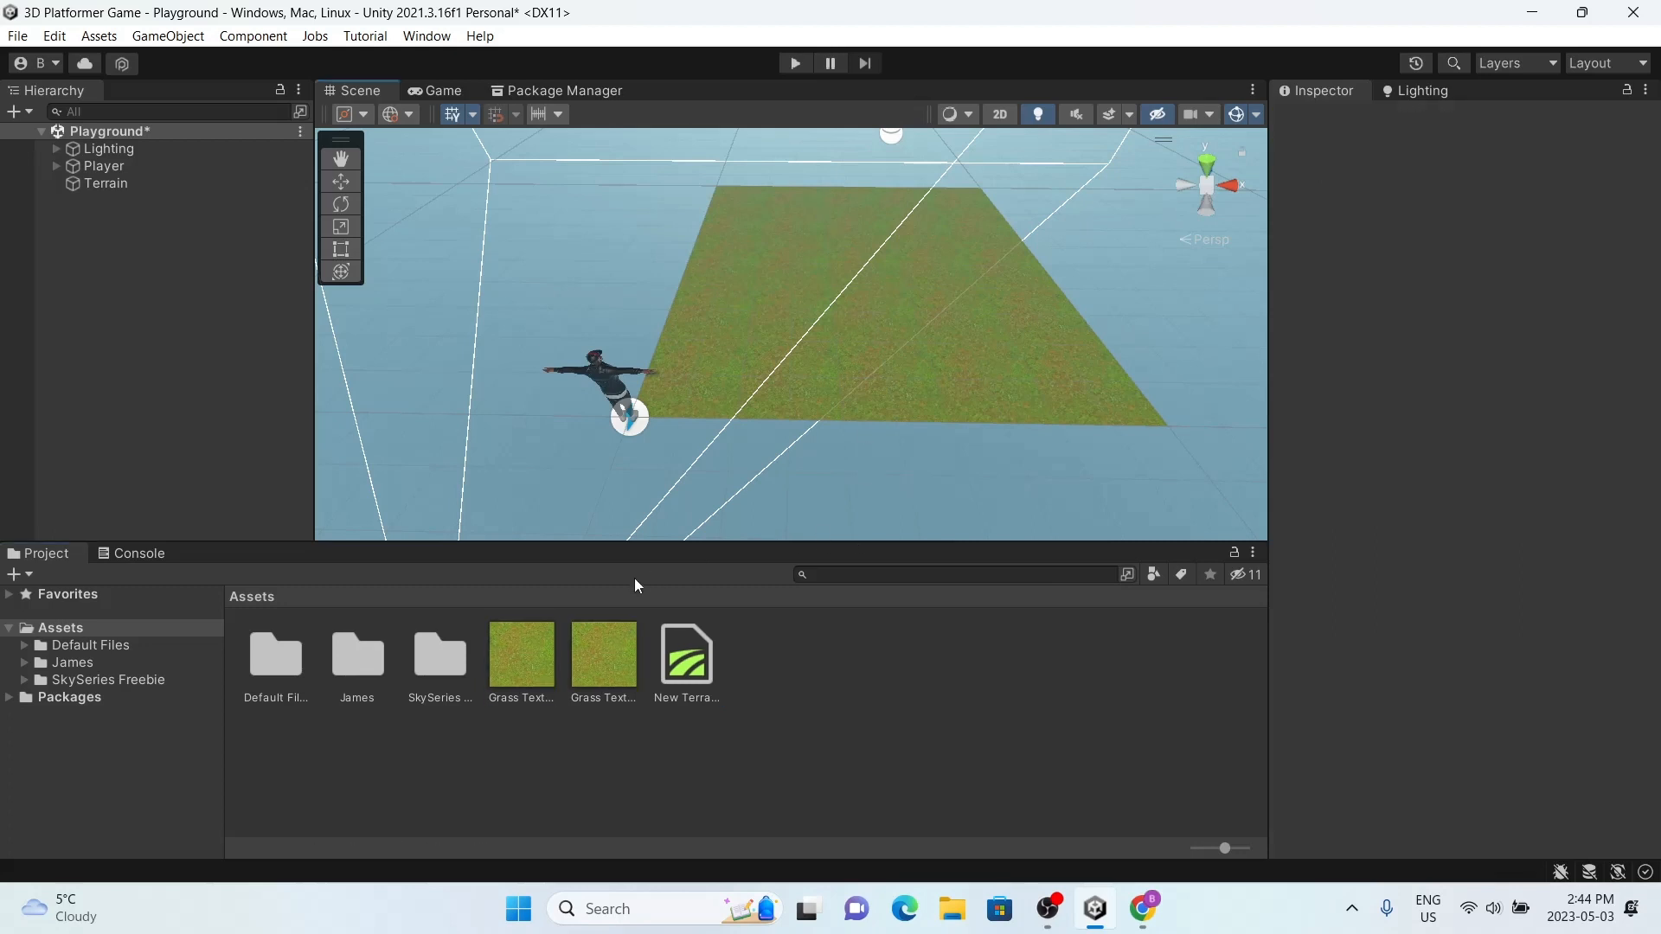
Step: Examine how the grass layer looks across the terrain from close up, overhead and farther away
{"action": "left_click", "coordinate": [770, 408]}
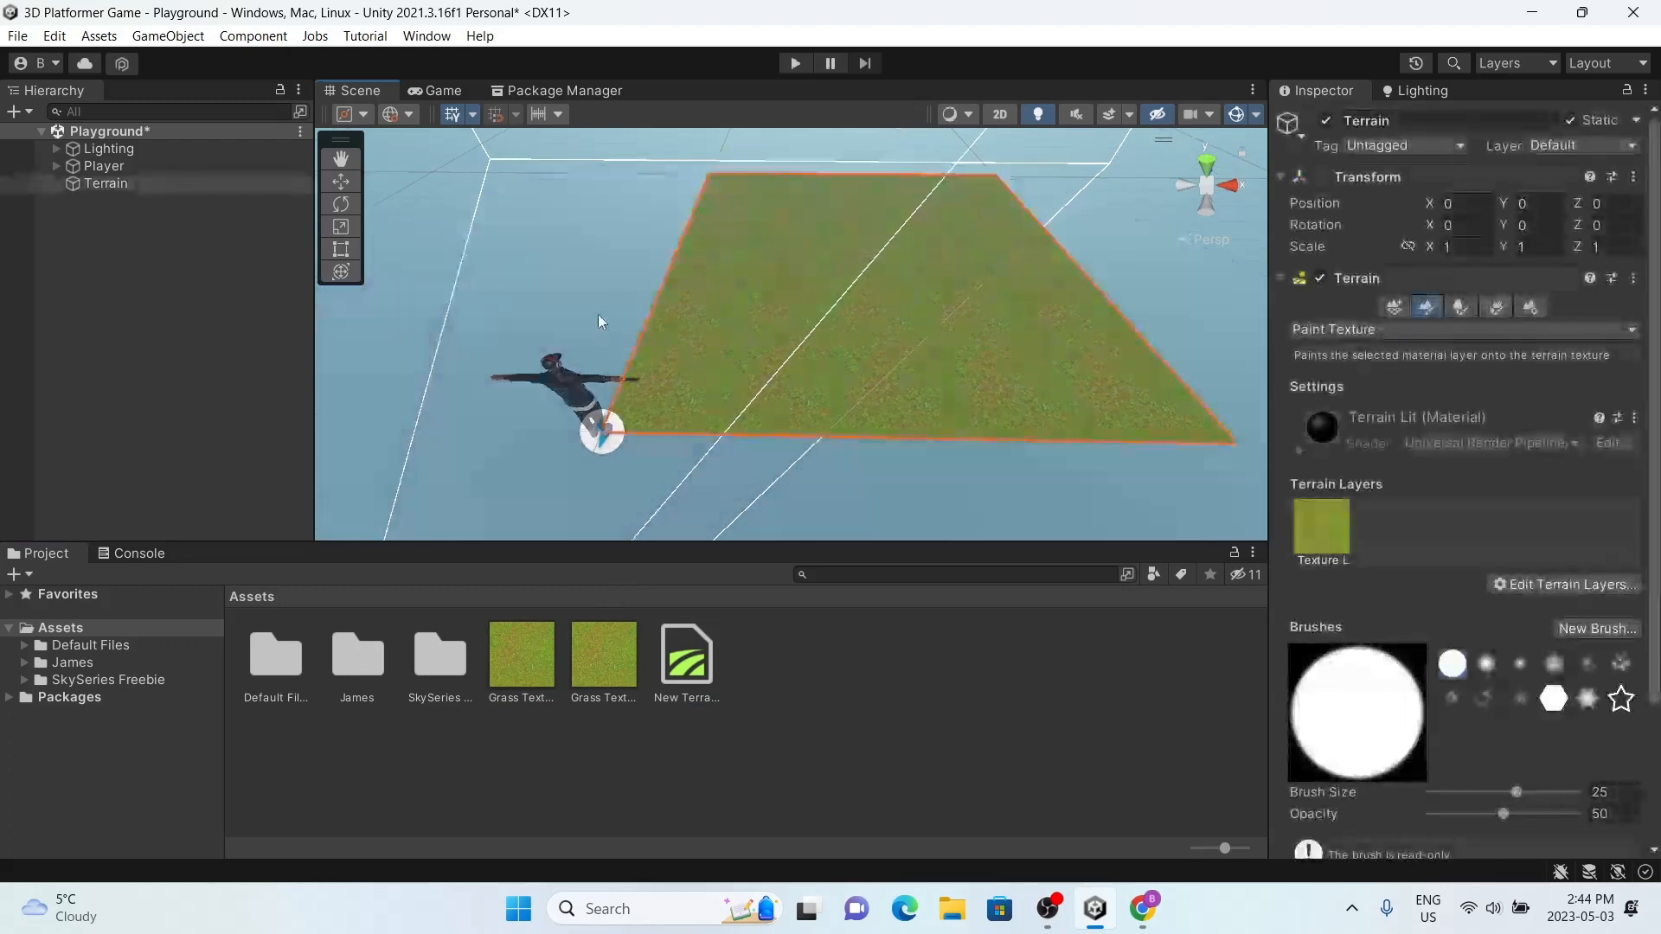
{"action": "left_click", "coordinate": [139, 229]}
{"action": "left_click", "coordinate": [706, 396]}
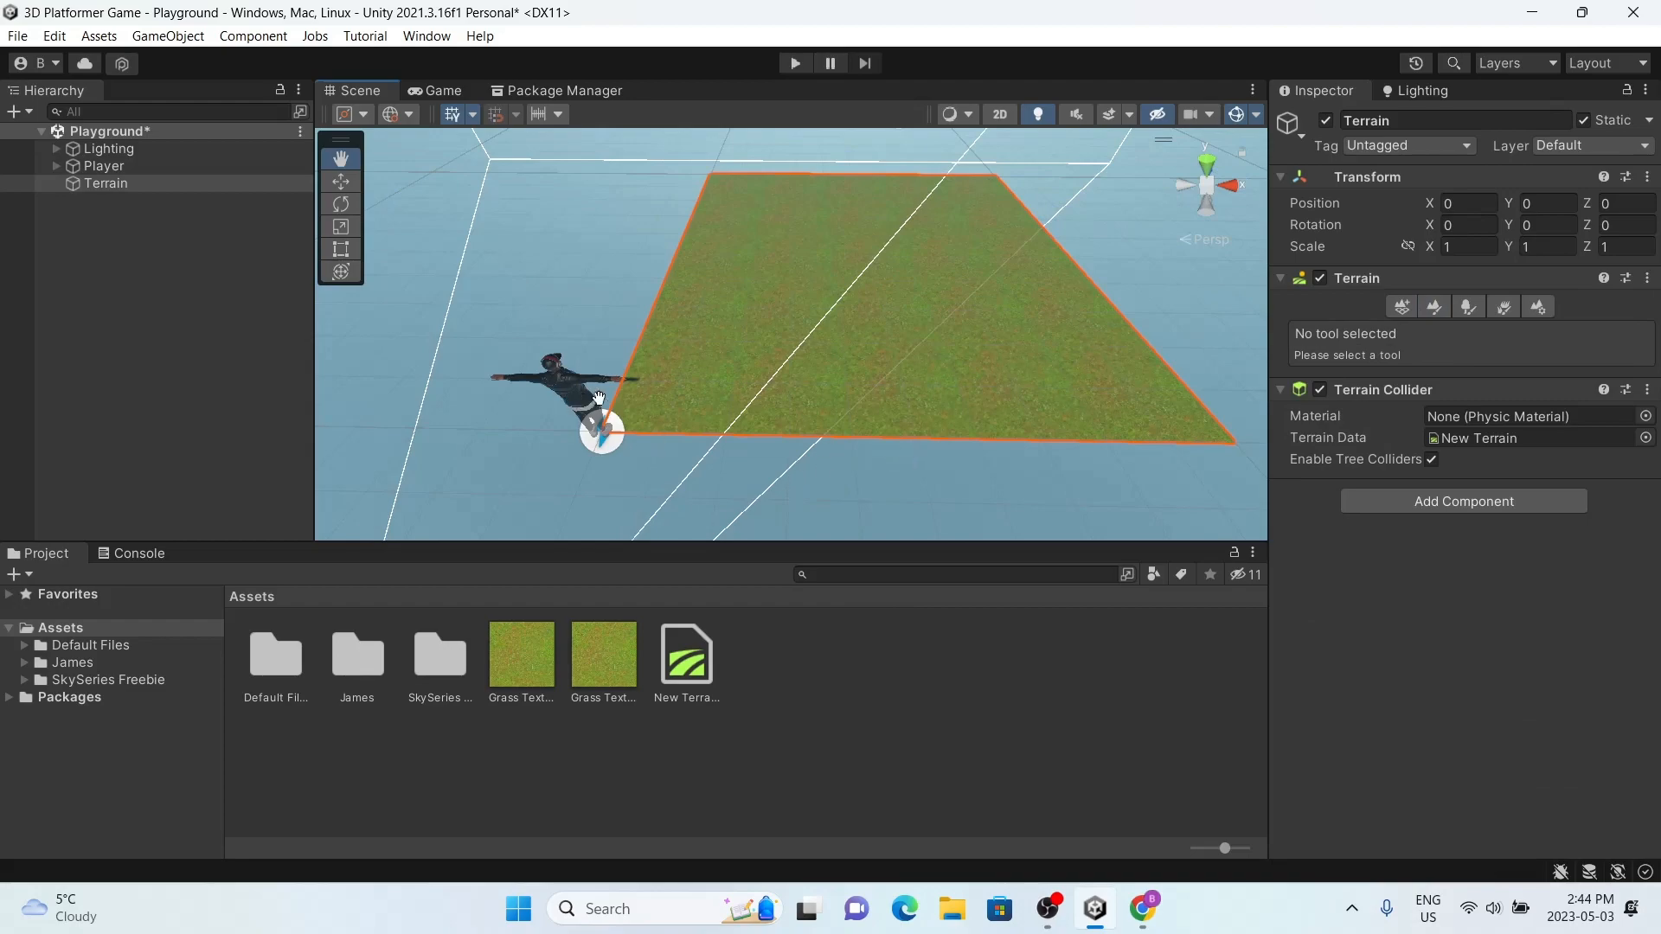
{"action": "scroll", "coordinate": [674, 397], "scroll_direction": "up", "scroll_amount": 8}
{"action": "right_click_drag", "start_coordinate": [730, 324], "coordinate": [747, 232]}
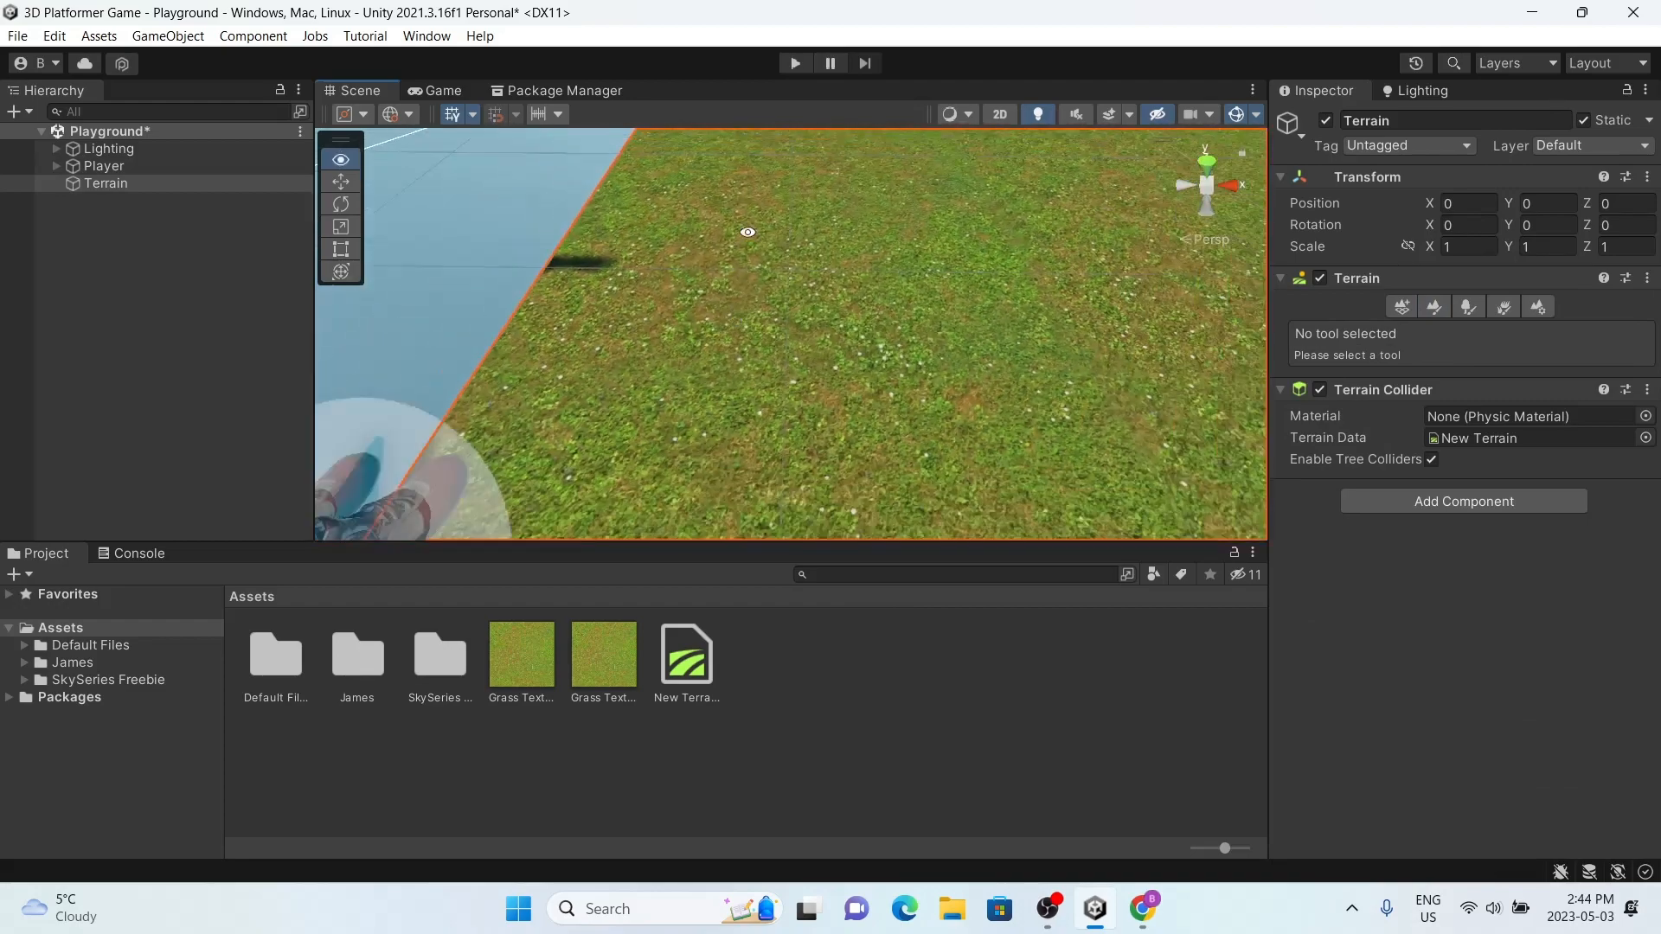
{"action": "left_click_drag", "start_coordinate": [747, 232], "coordinate": [686, 523]}
{"action": "scroll", "coordinate": [809, 355], "scroll_direction": "down", "scroll_amount": 5}
{"action": "left_click_drag", "start_coordinate": [813, 350], "coordinate": [886, 523], "text": "alt"}
{"action": "scroll", "coordinate": [883, 446], "scroll_direction": "down", "scroll_amount": 5}
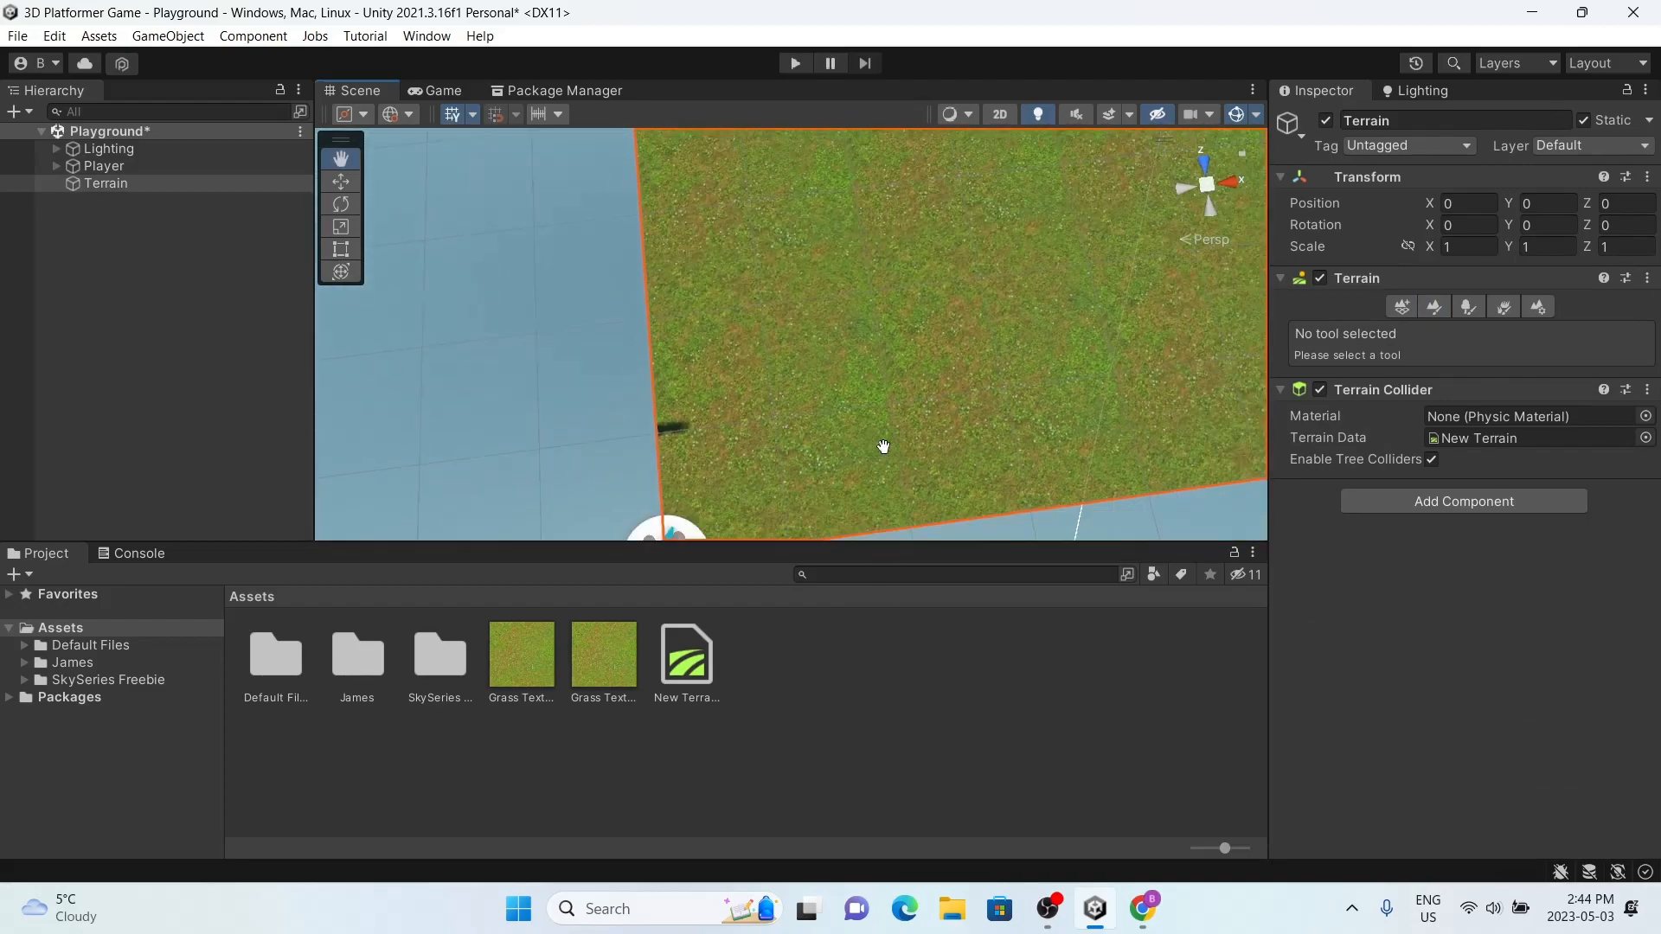
{"action": "left_click_drag", "start_coordinate": [883, 446], "coordinate": [844, 344], "text": "alt"}
{"action": "left_click_drag", "start_coordinate": [903, 397], "coordinate": [830, 337]}
{"action": "scroll", "coordinate": [831, 340], "scroll_direction": "down", "scroll_amount": 3}
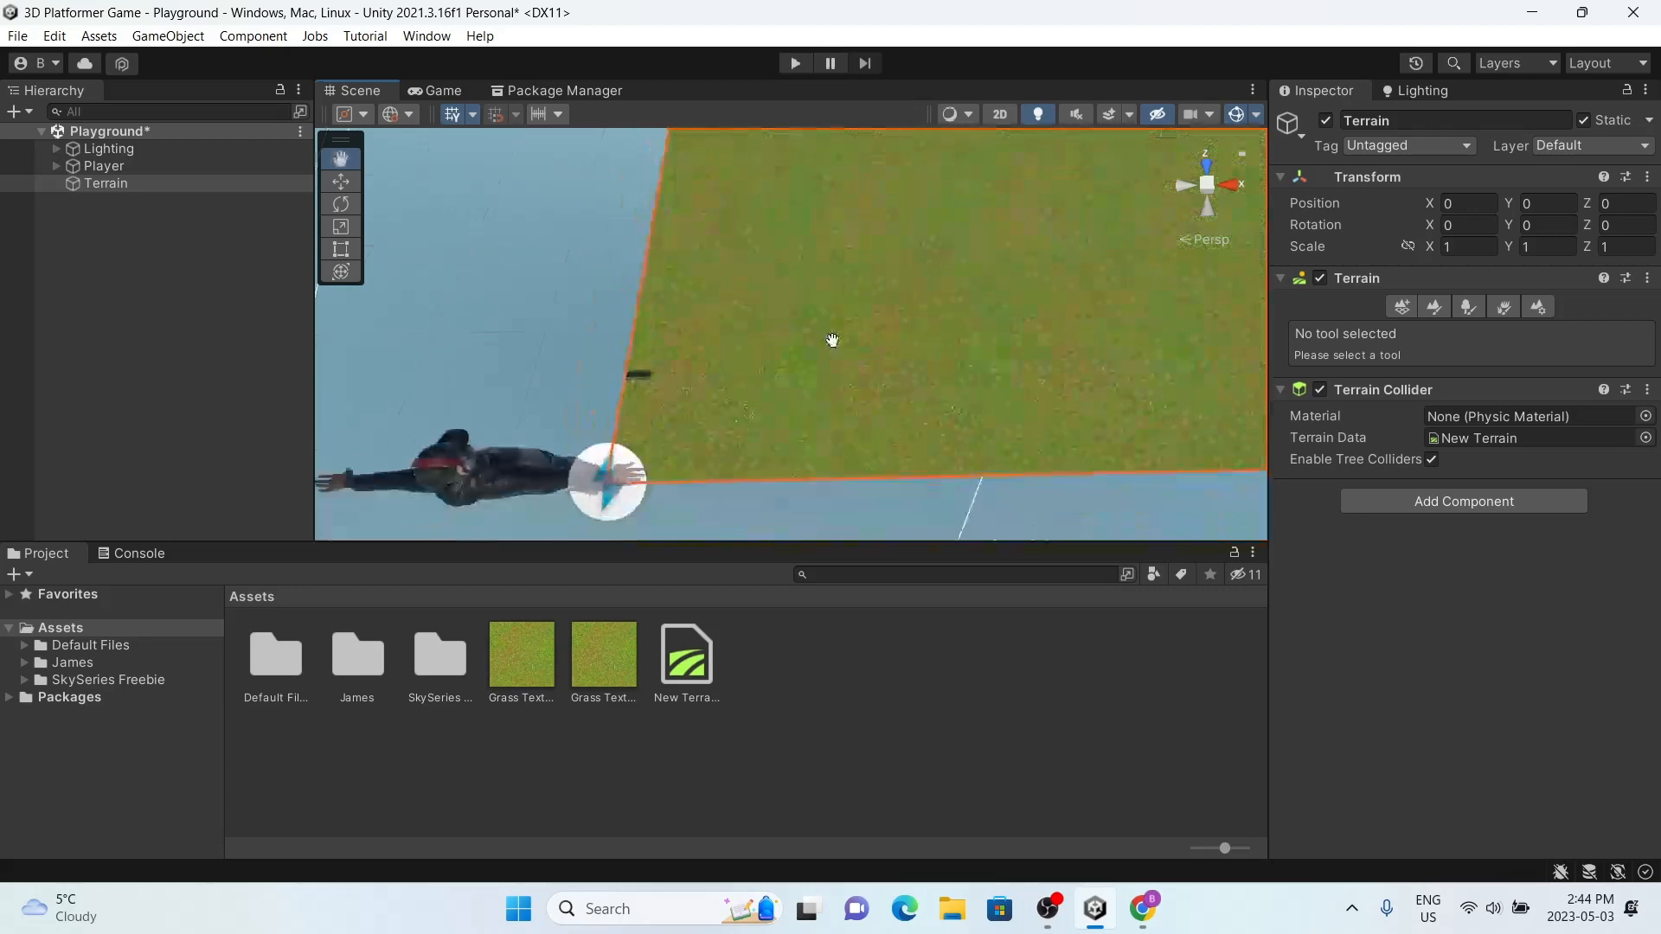
{"action": "left_click_drag", "start_coordinate": [898, 427], "coordinate": [799, 465]}
{"action": "left_click_drag", "start_coordinate": [797, 401], "coordinate": [783, 361], "text": "alt"}
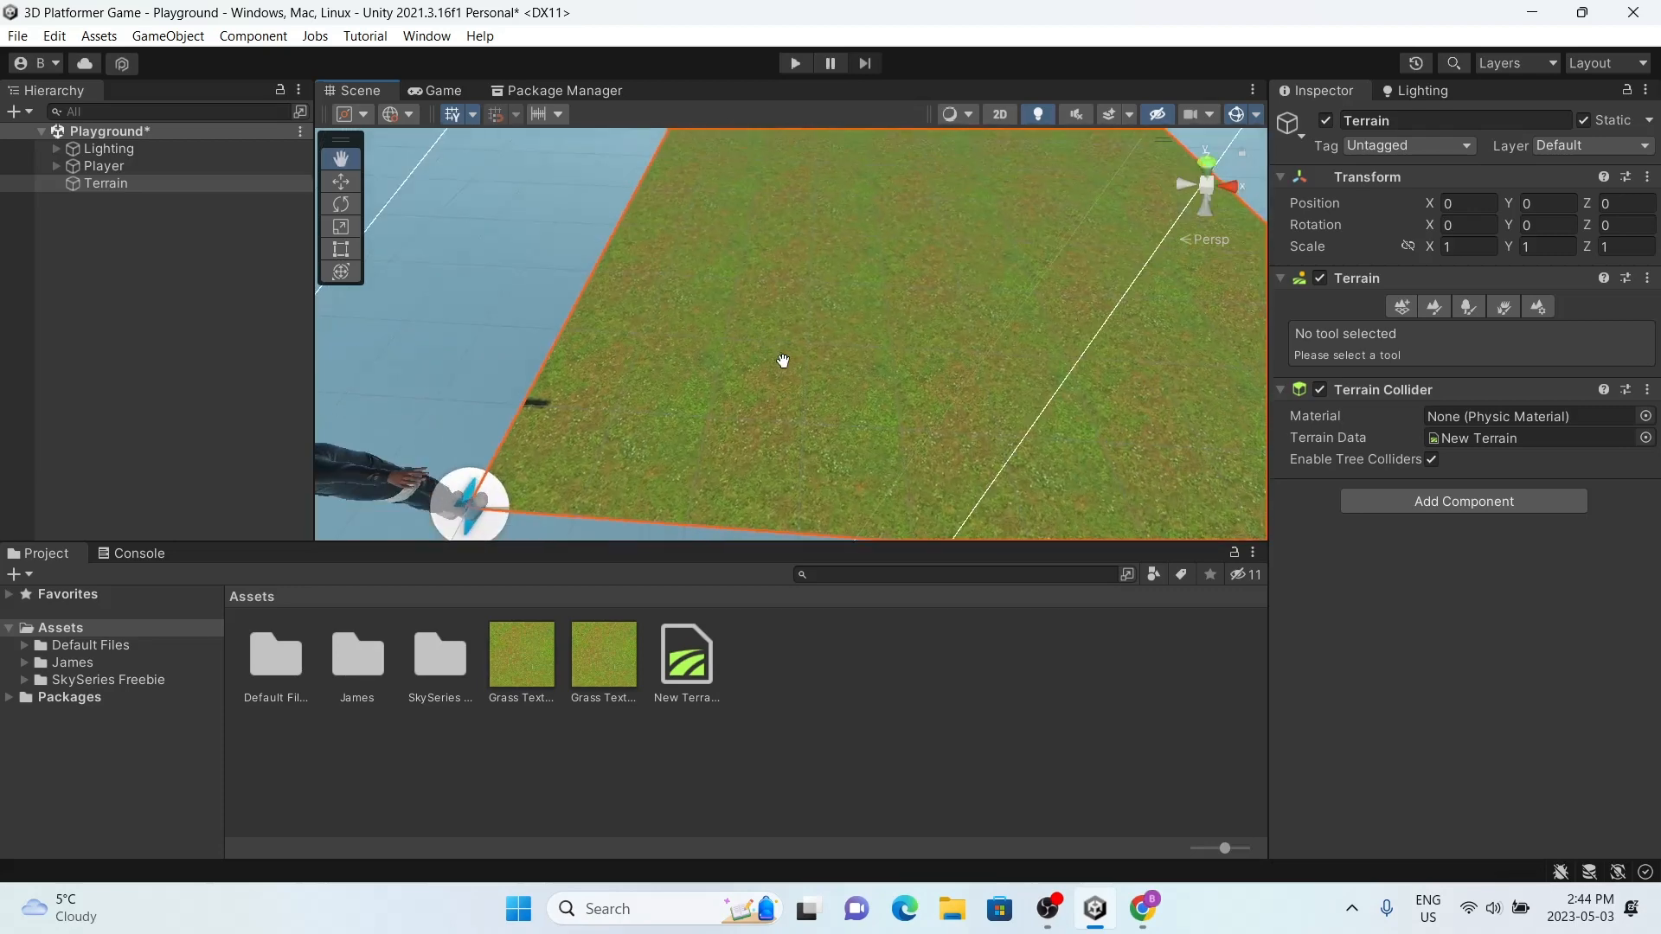
{"action": "scroll", "coordinate": [783, 361], "scroll_direction": "up", "scroll_amount": 4}
{"action": "scroll", "coordinate": [783, 362], "scroll_direction": "down", "scroll_amount": 5}
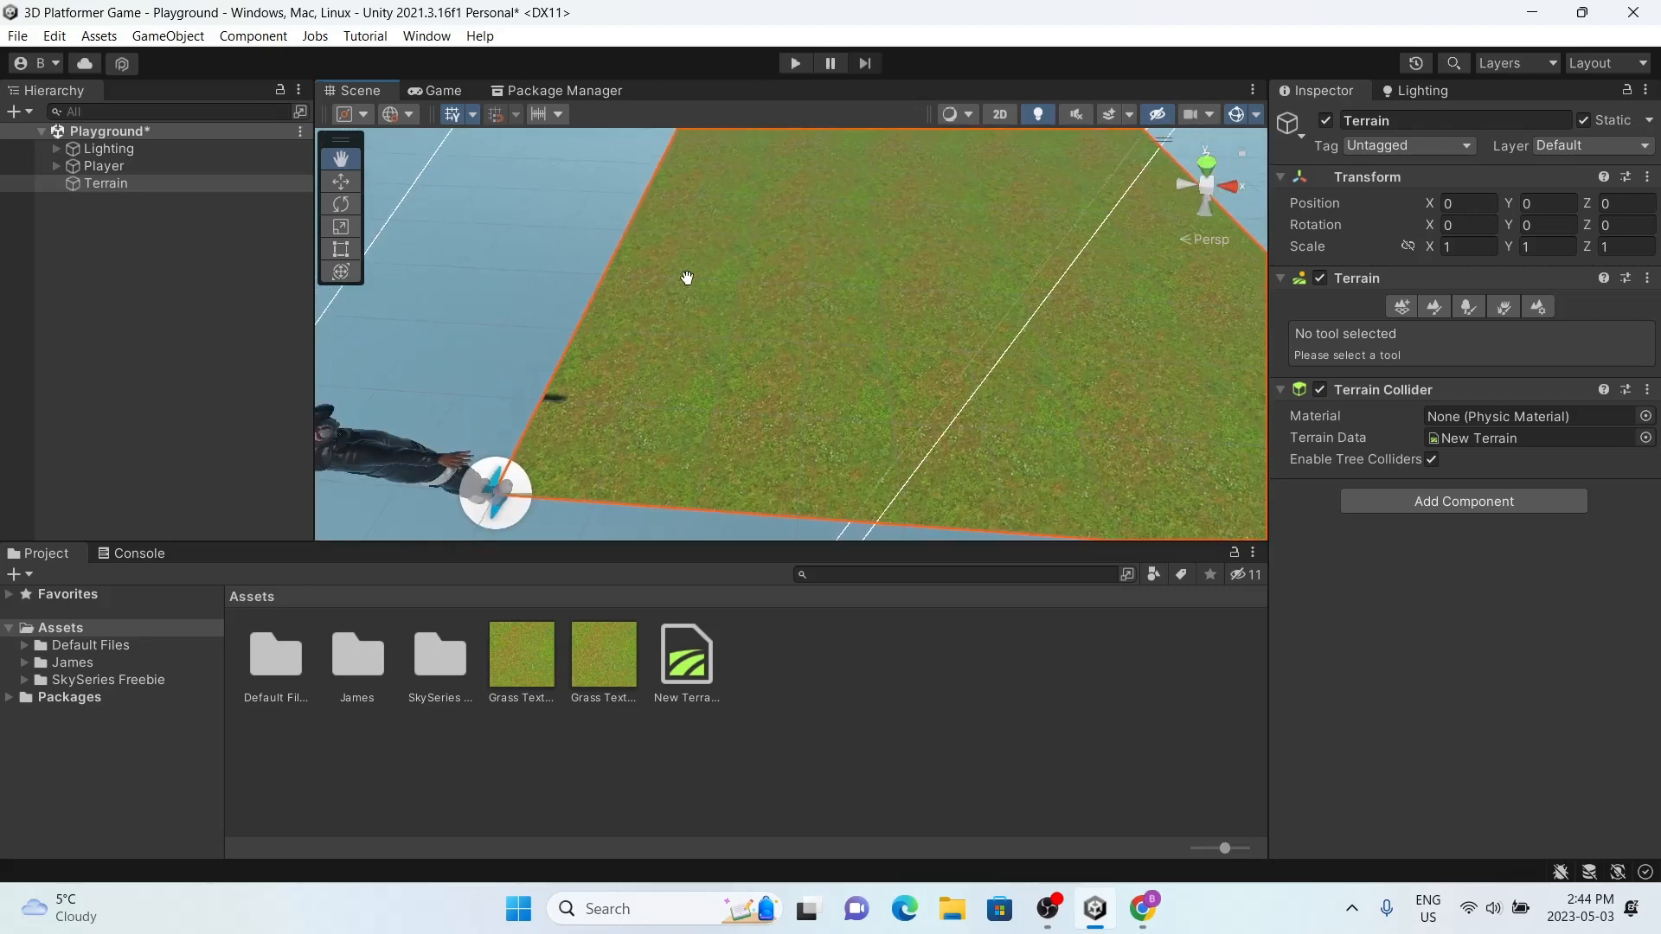
{"action": "scroll", "coordinate": [698, 167], "scroll_direction": "down", "scroll_amount": 4}
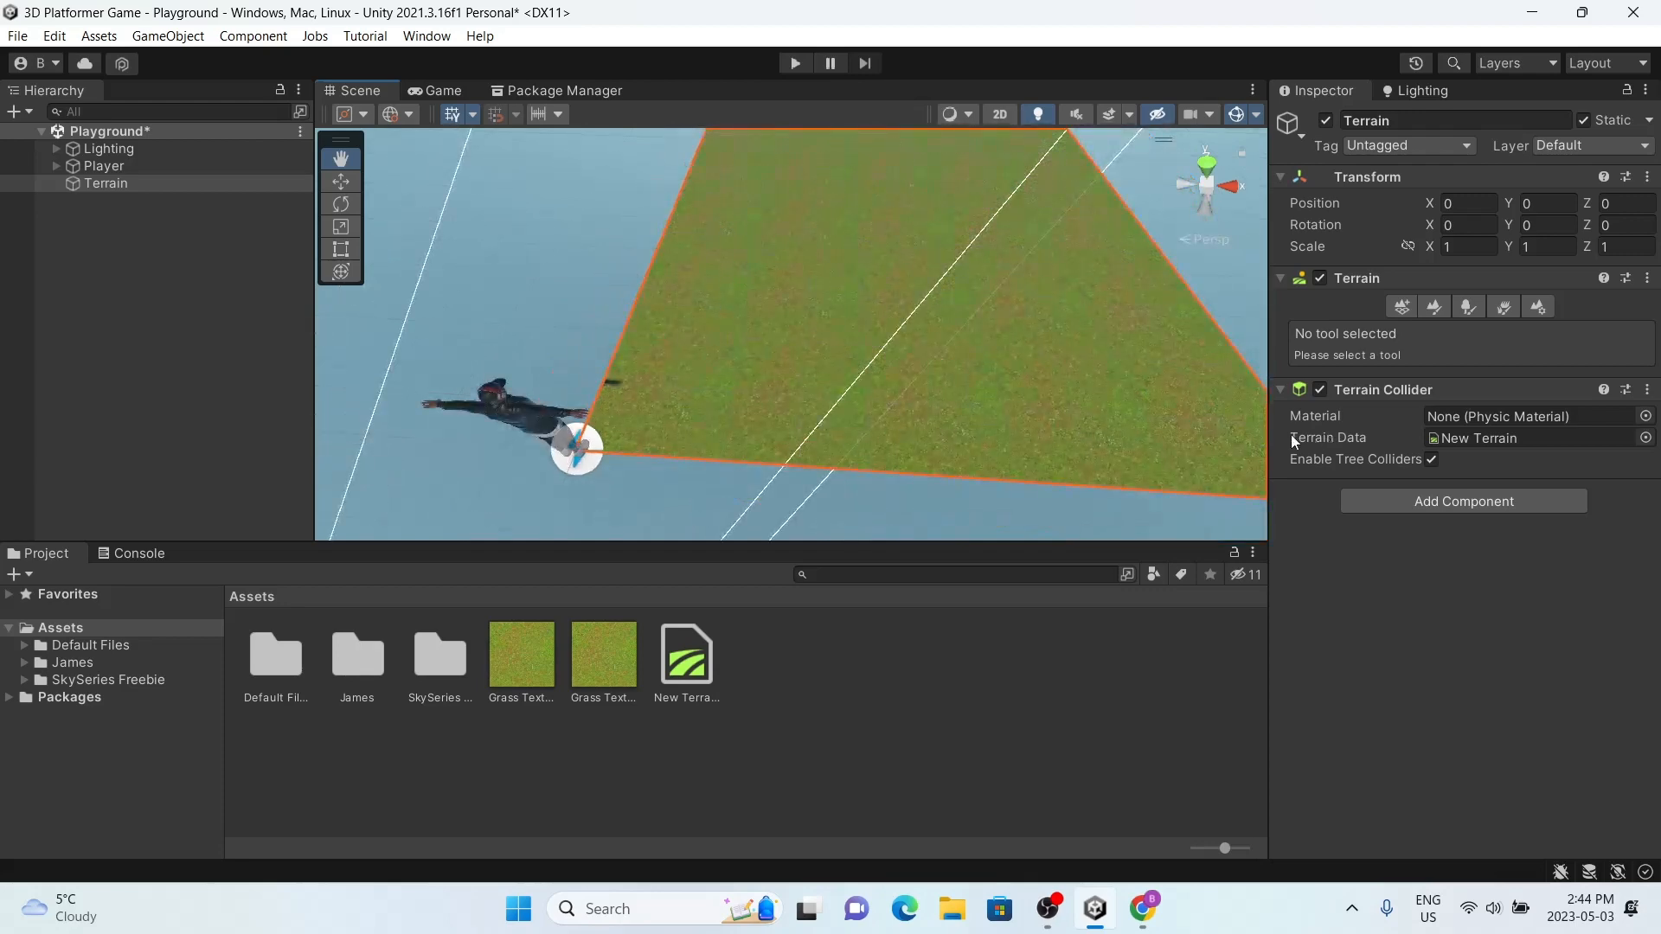
{"action": "left_click_drag", "start_coordinate": [717, 151], "coordinate": [714, 327], "text": "alt"}
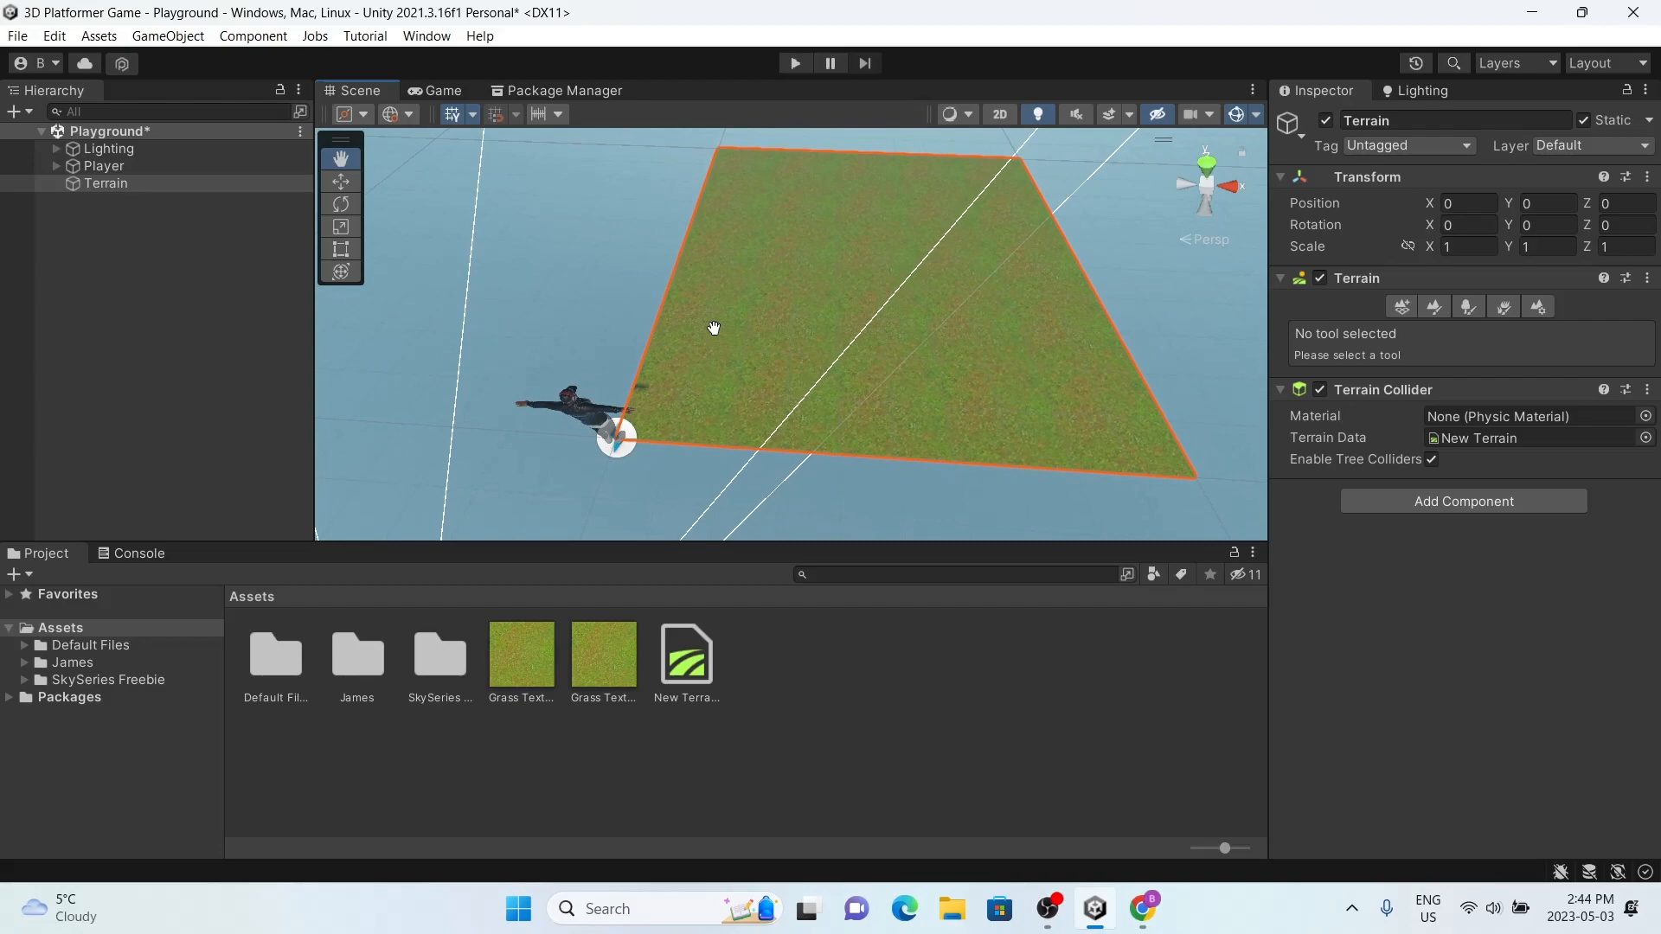
{"action": "left_click", "coordinate": [546, 359]}
{"action": "left_click_drag", "start_coordinate": [546, 359], "coordinate": [968, 372], "text": "alt"}
{"action": "middle_click_drag", "start_coordinate": [968, 372], "coordinate": [897, 418]}
{"action": "scroll", "coordinate": [897, 419], "scroll_direction": "up", "scroll_amount": 2}
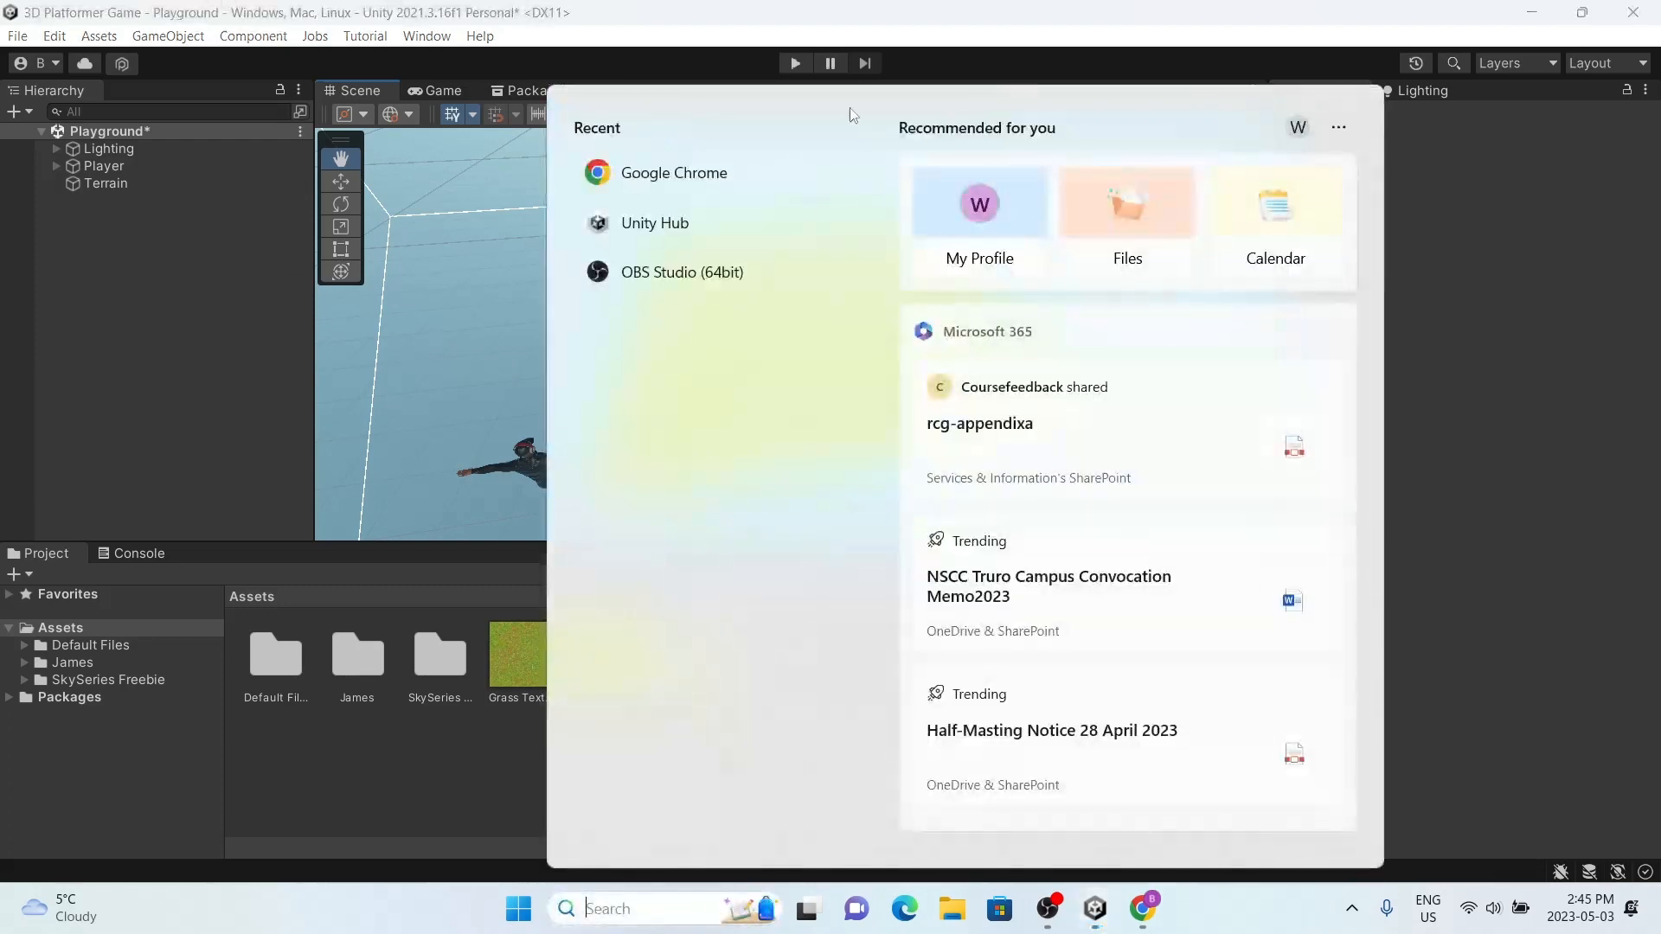
Step: Clear the recent apps from the Windows search list
{"action": "left_click", "coordinate": [874, 176]}
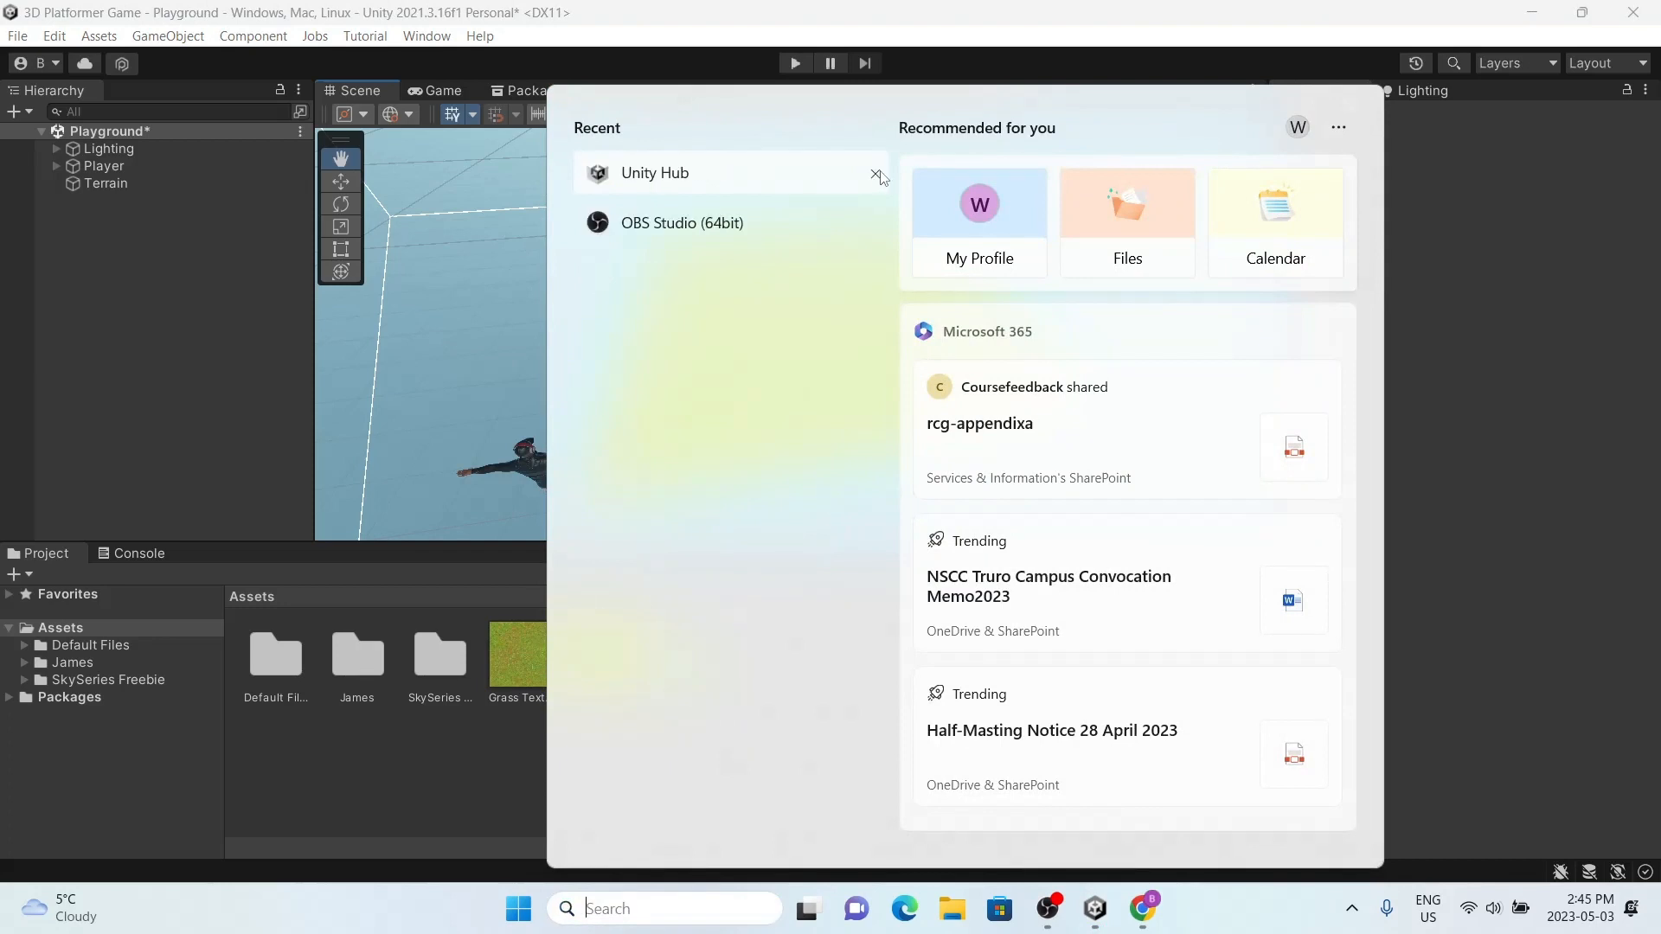
{"action": "left_click", "coordinate": [874, 175]}
{"action": "left_click", "coordinate": [874, 176]}
Step: Switch to Autodesk Maya 2023 by launching it from Windows search, and create a new scene
{"action": "type", "text": "may"}
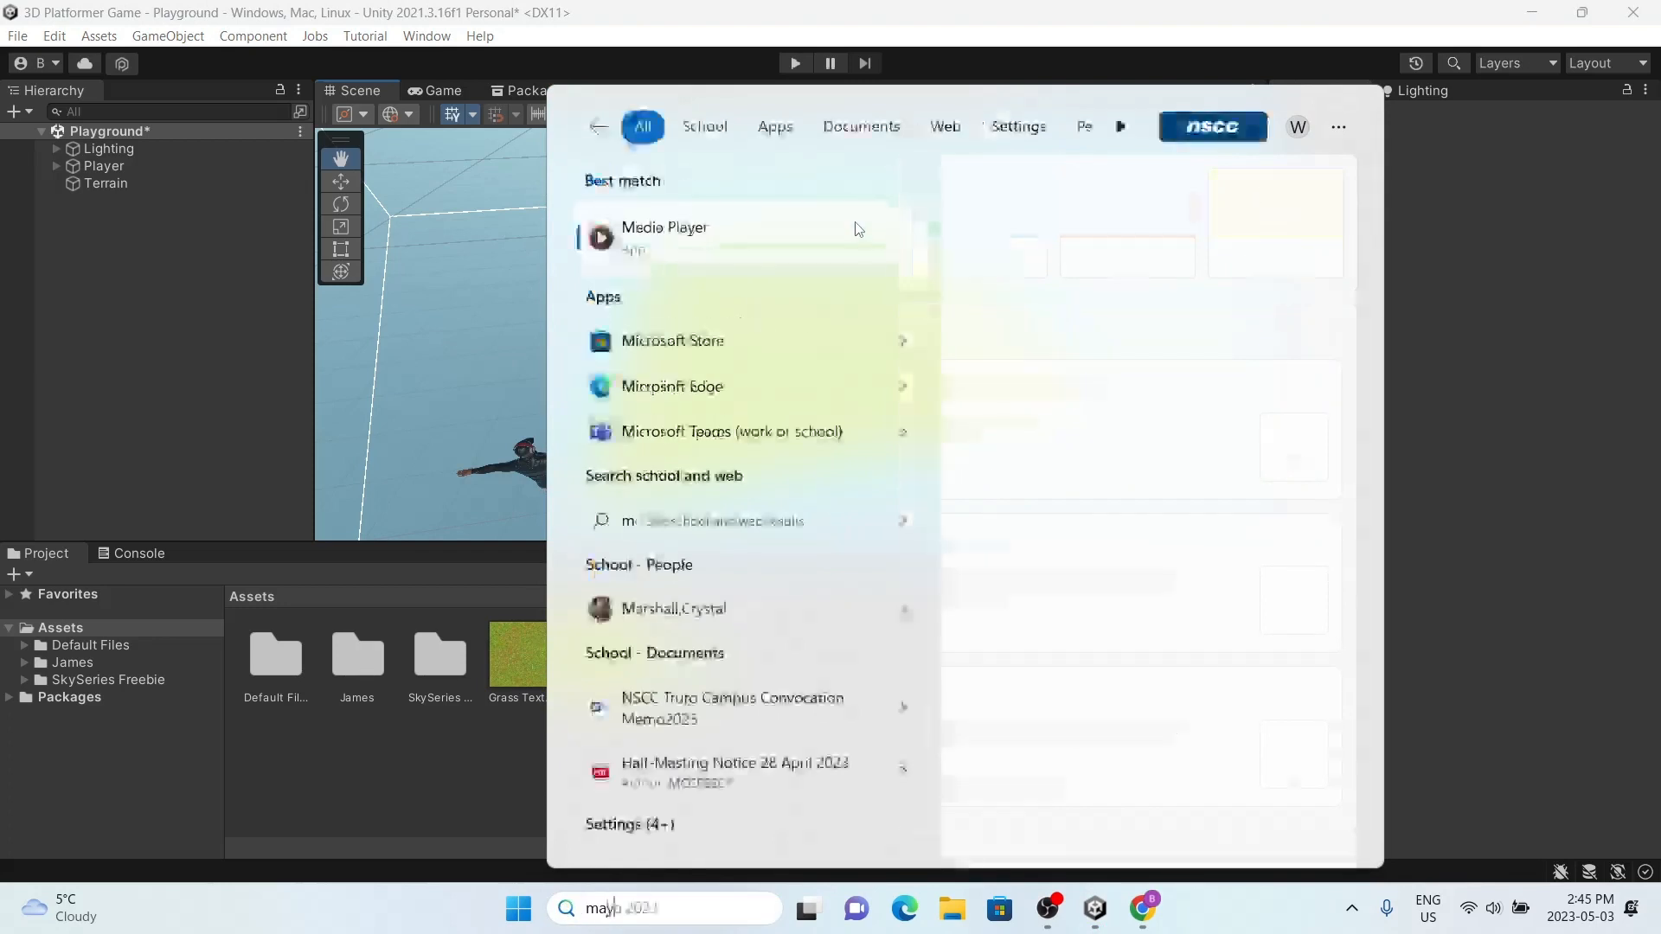
{"action": "left_click", "coordinate": [843, 225]}
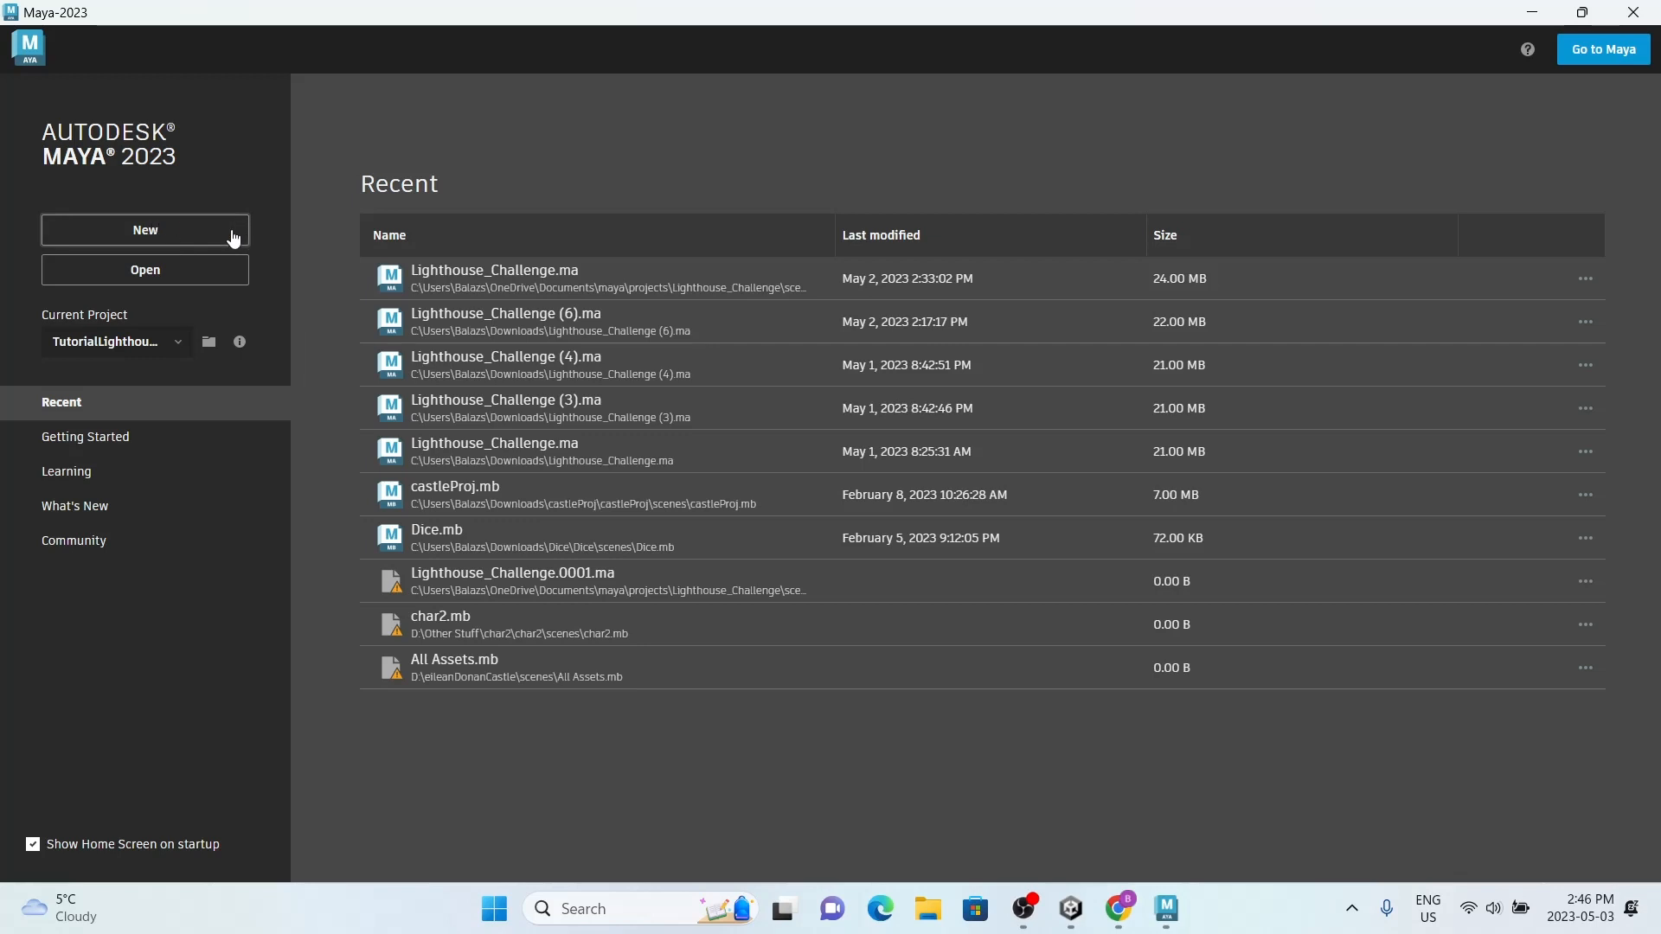
{"action": "left_click", "coordinate": [164, 231]}
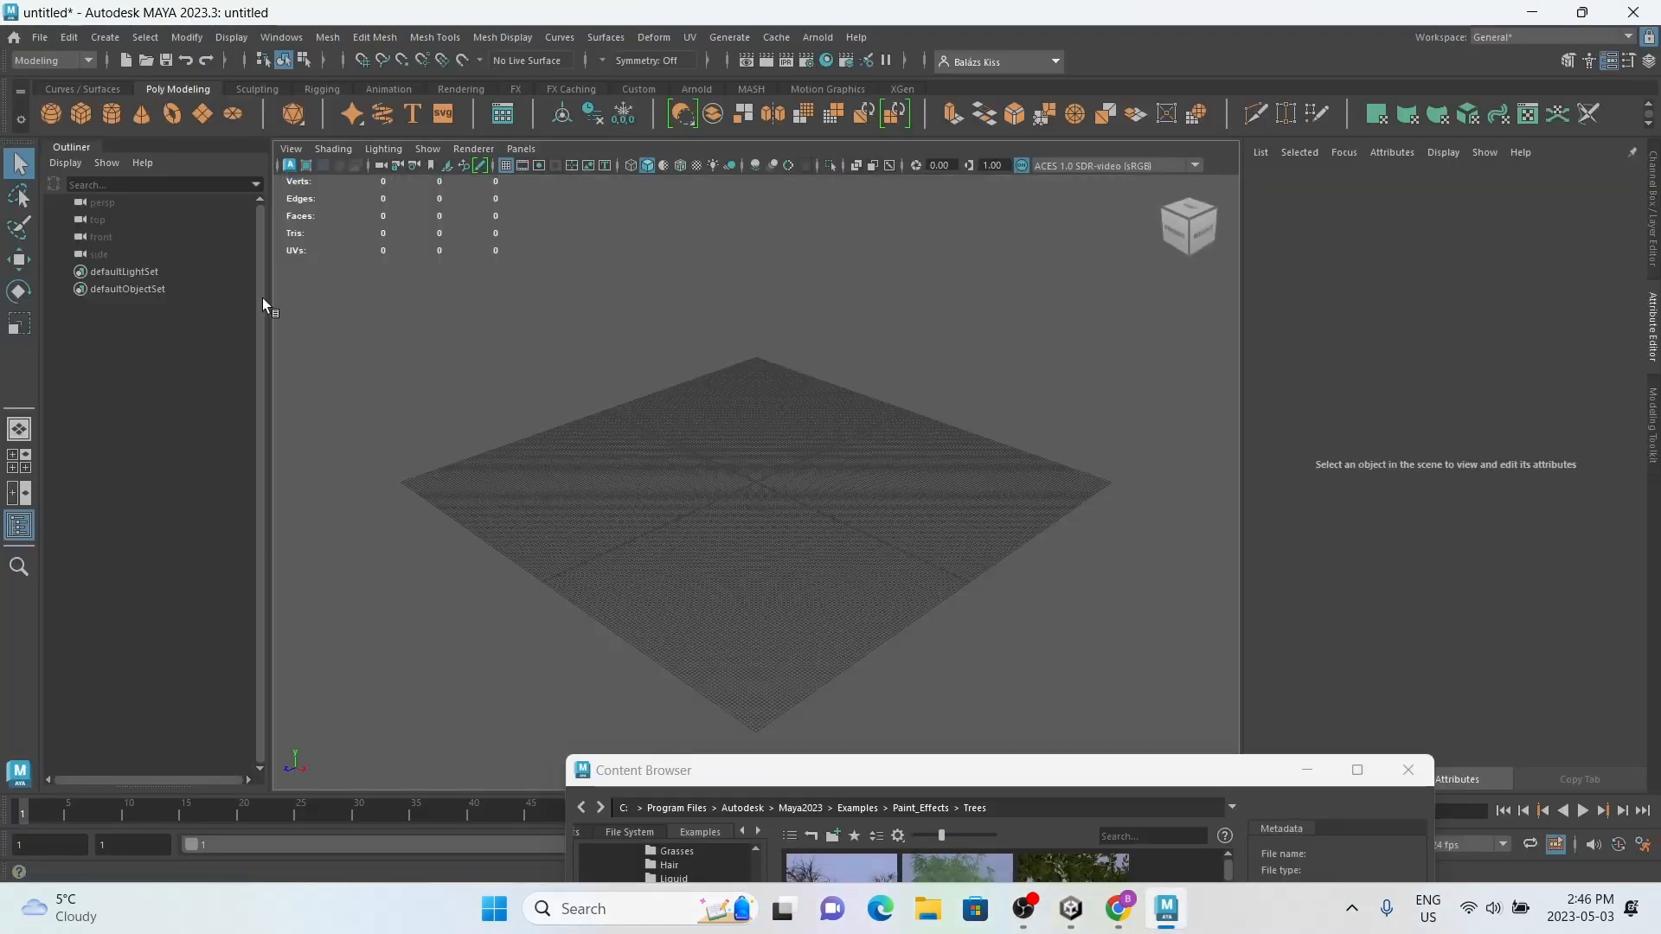
Step: Open the Content Browser over the viewport and show the Grasses folder of the Paint Effects examples
{"action": "left_click", "coordinate": [1404, 773]}
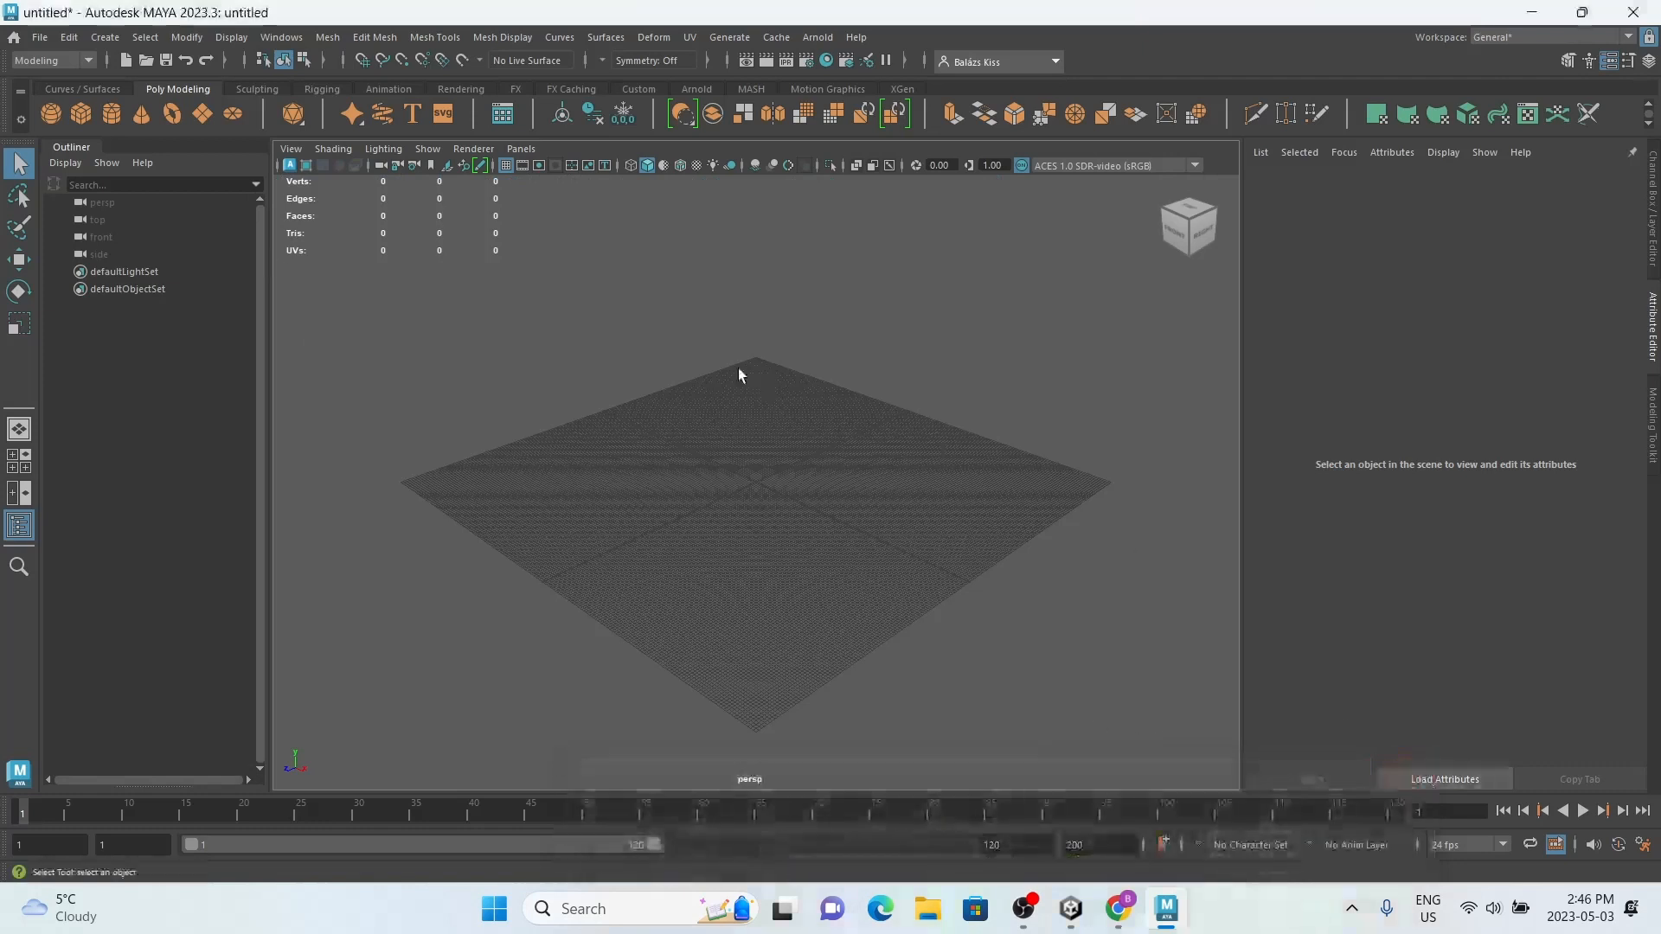
{"action": "left_click", "coordinate": [281, 36]}
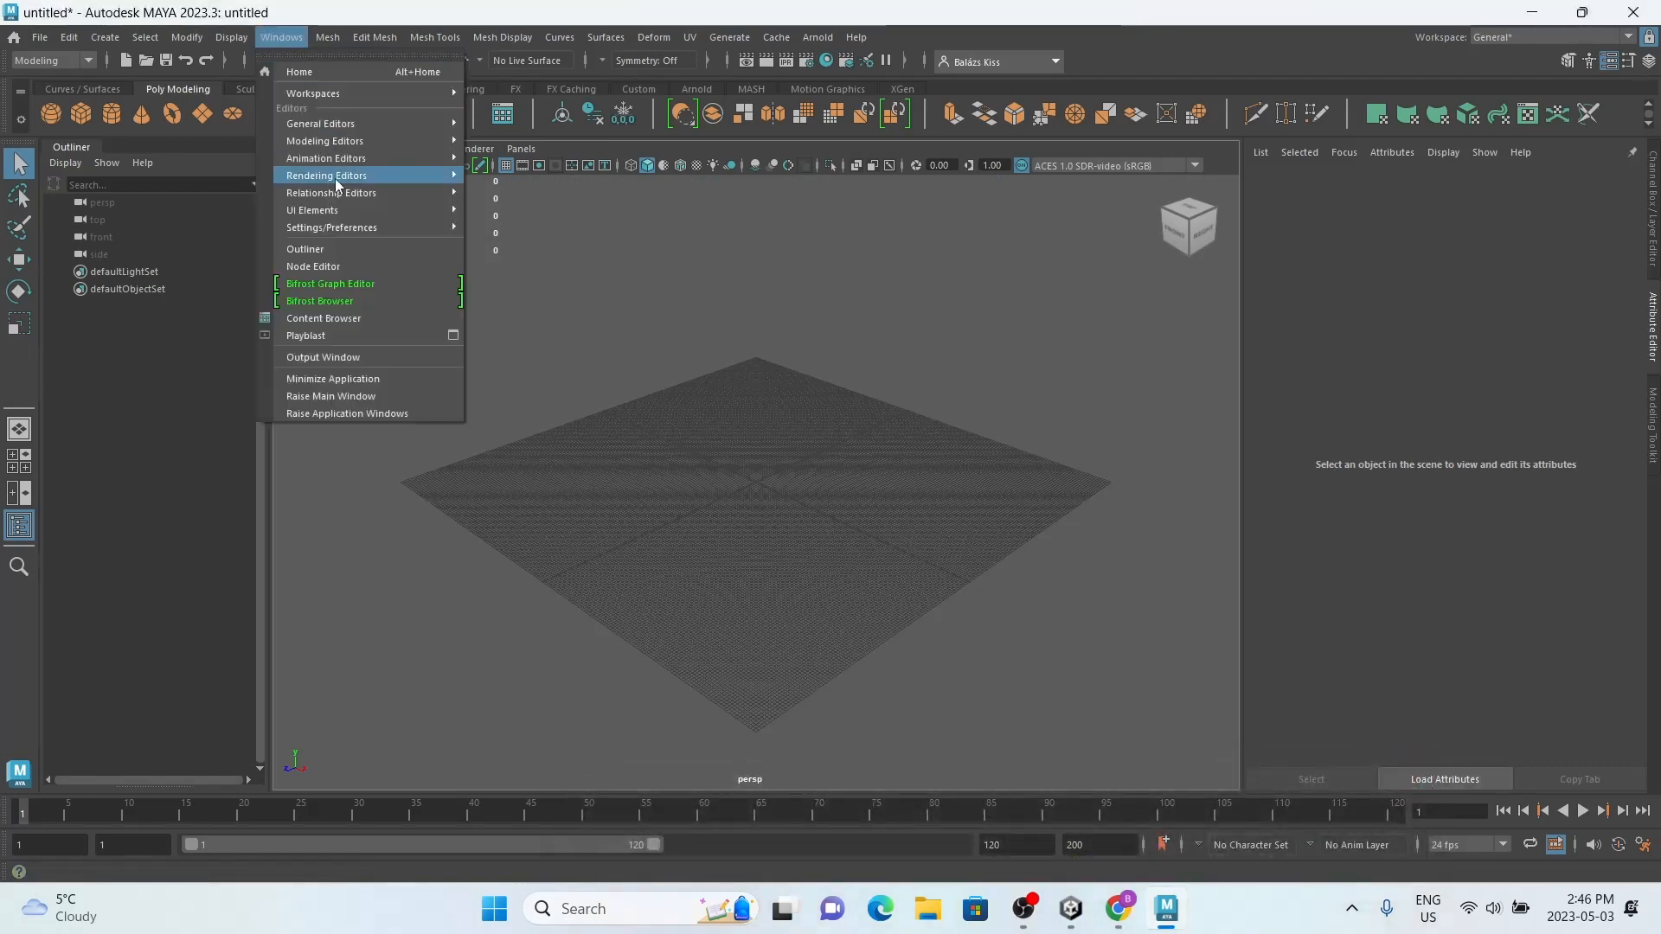
{"action": "left_click", "coordinate": [345, 326]}
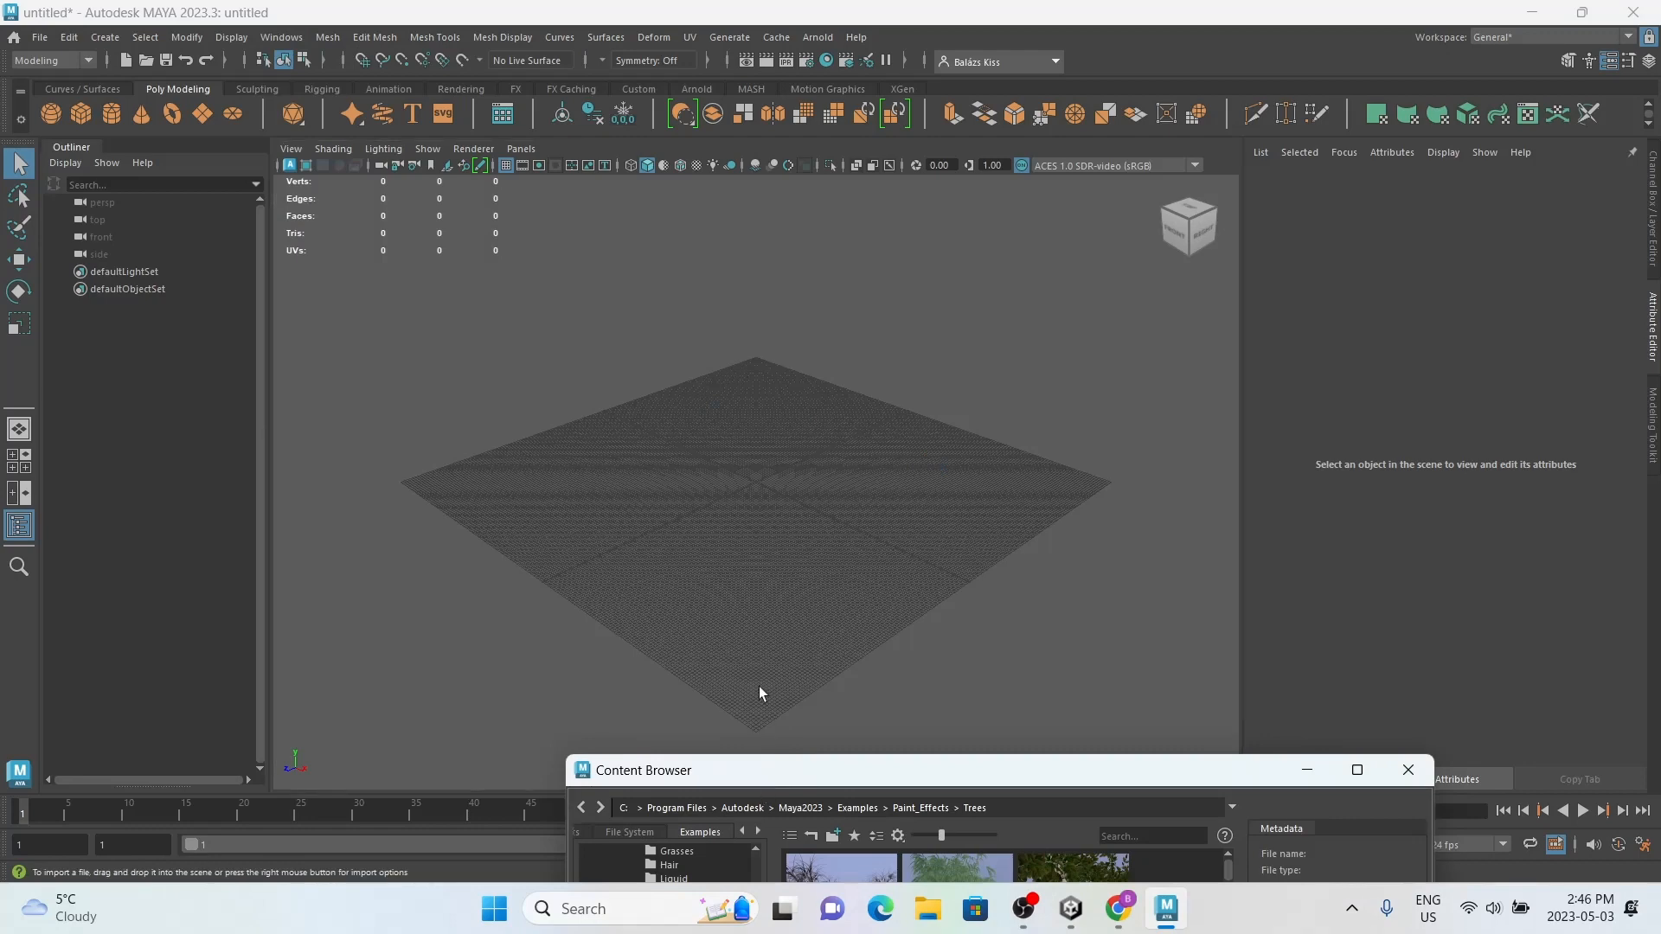
{"action": "left_click_drag", "start_coordinate": [769, 768], "coordinate": [653, 230]}
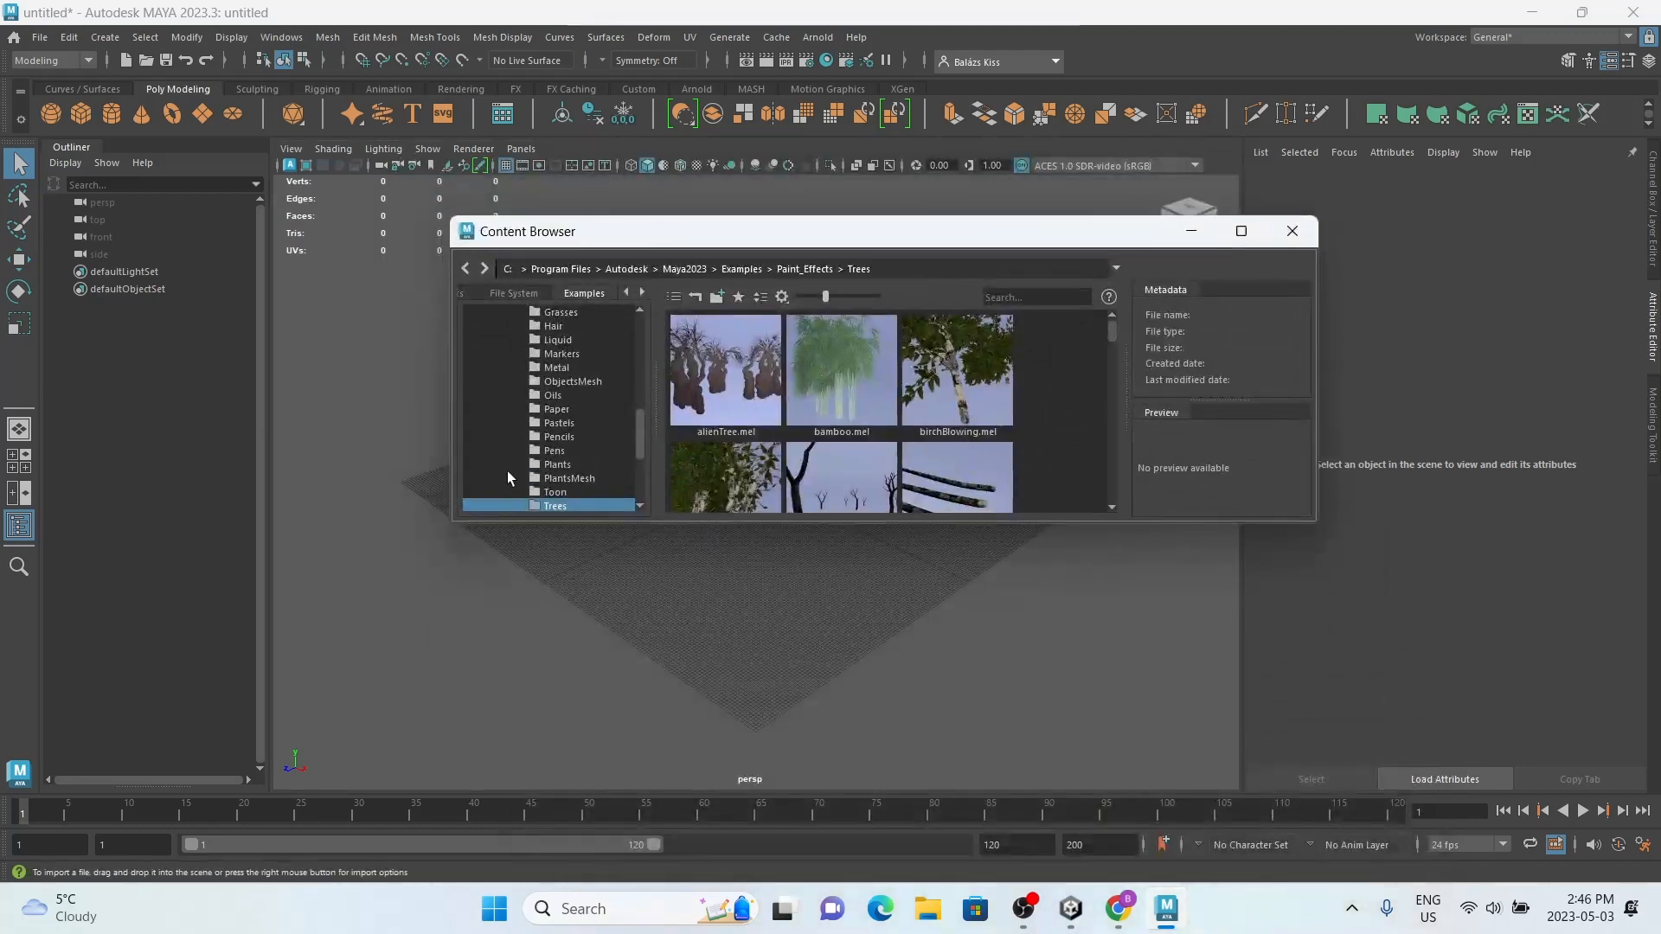
{"action": "scroll", "coordinate": [558, 434], "scroll_direction": "up", "scroll_amount": 1}
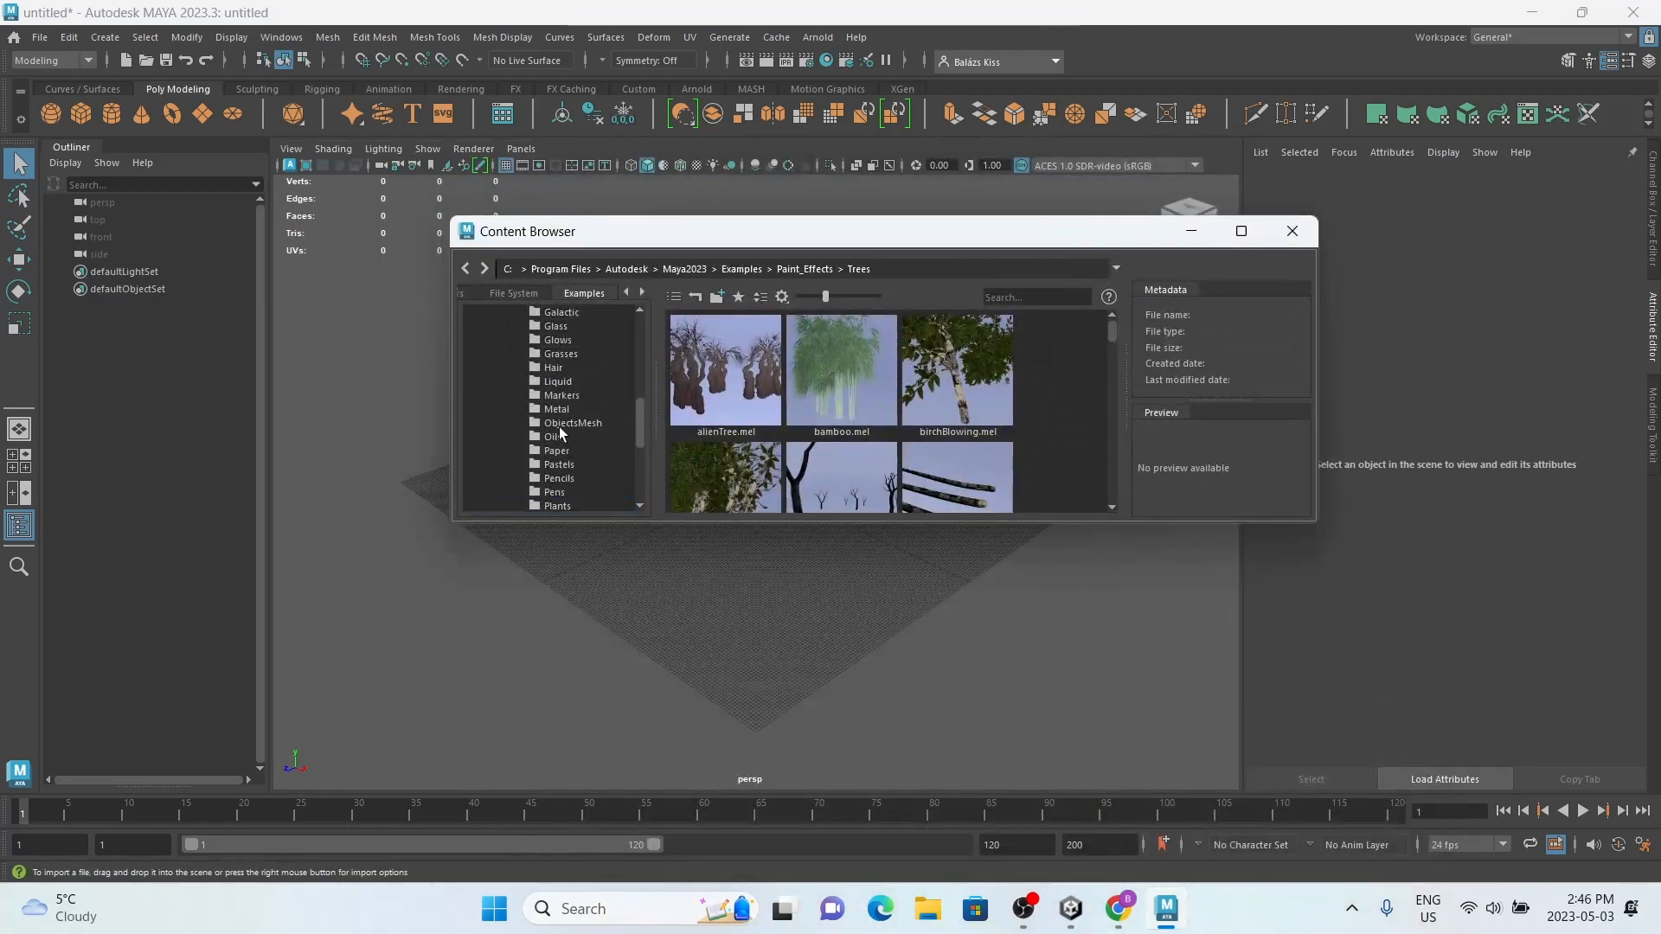
{"action": "left_click", "coordinate": [568, 351]}
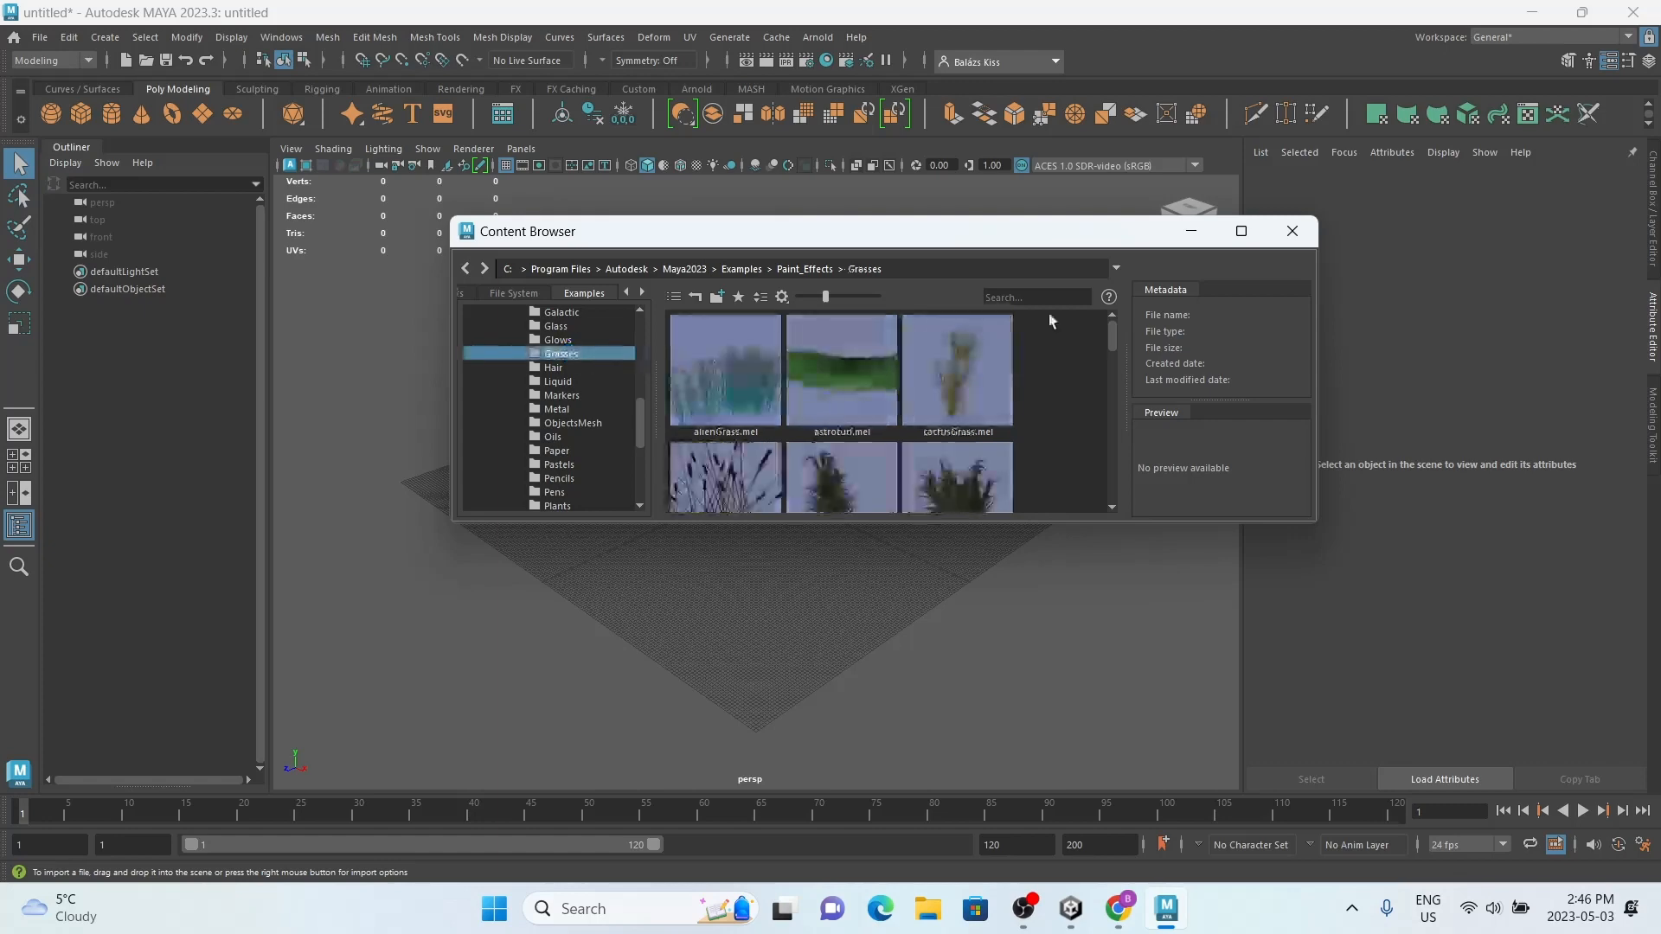
Step: Choose the grassBermuda.mel brush from the grass examples and move the Content Browser clear of the grid
{"action": "scroll", "coordinate": [891, 391], "scroll_direction": "down", "scroll_amount": 1}
{"action": "scroll", "coordinate": [890, 391], "scroll_direction": "down", "scroll_amount": 4}
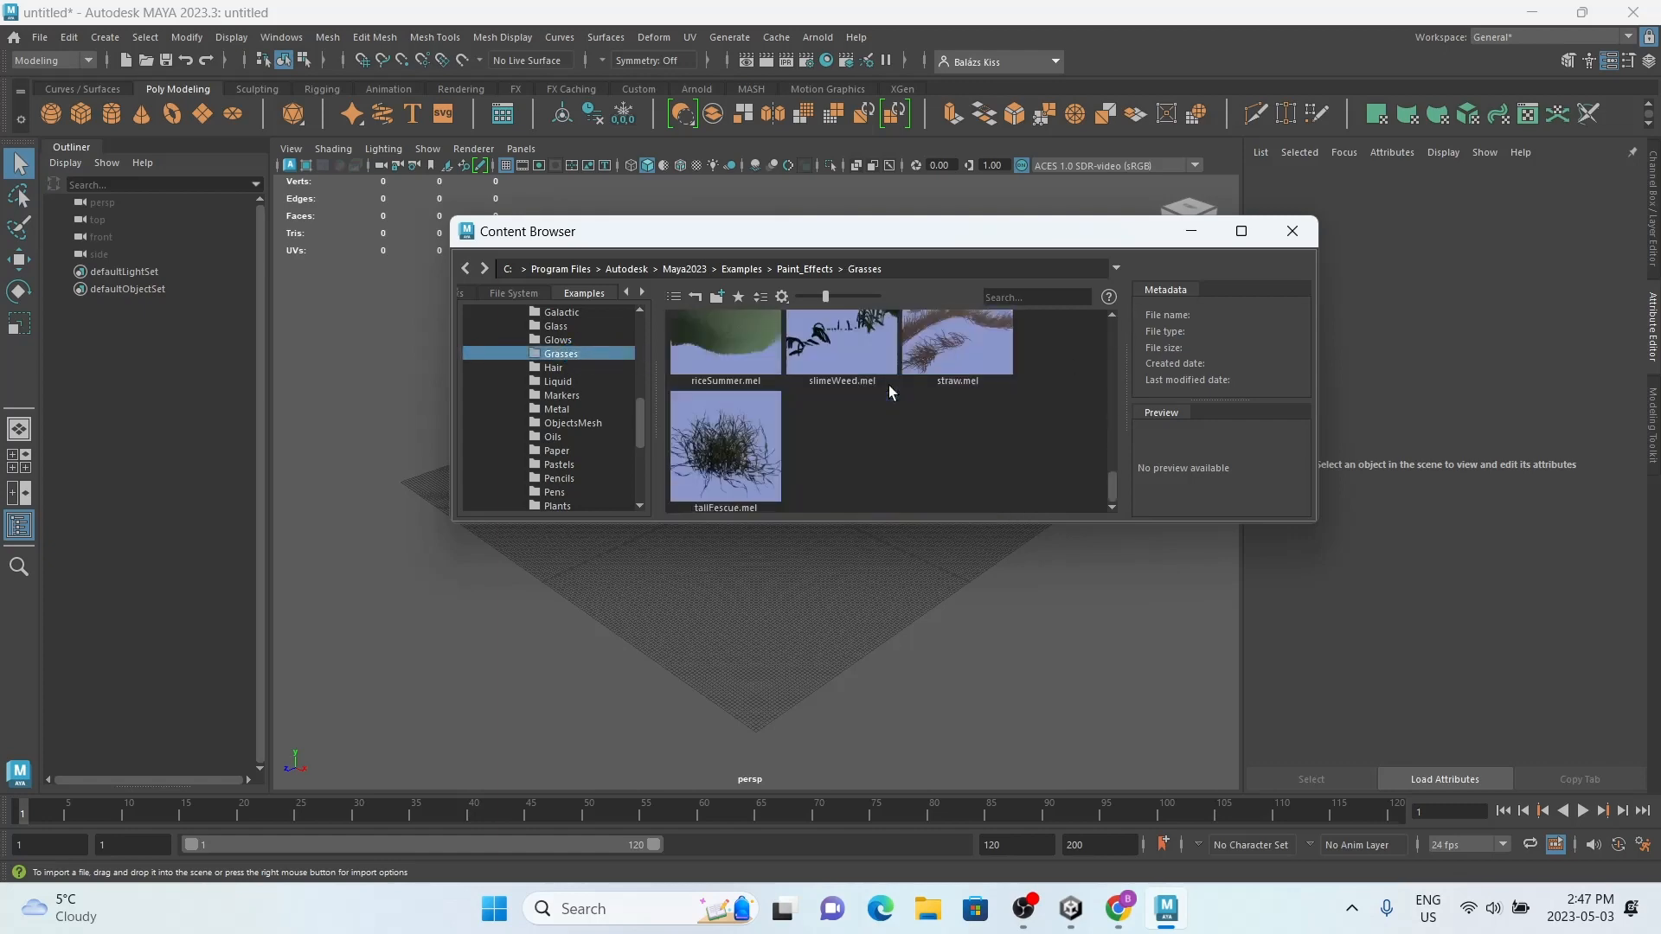
{"action": "scroll", "coordinate": [889, 386], "scroll_direction": "up", "scroll_amount": 3}
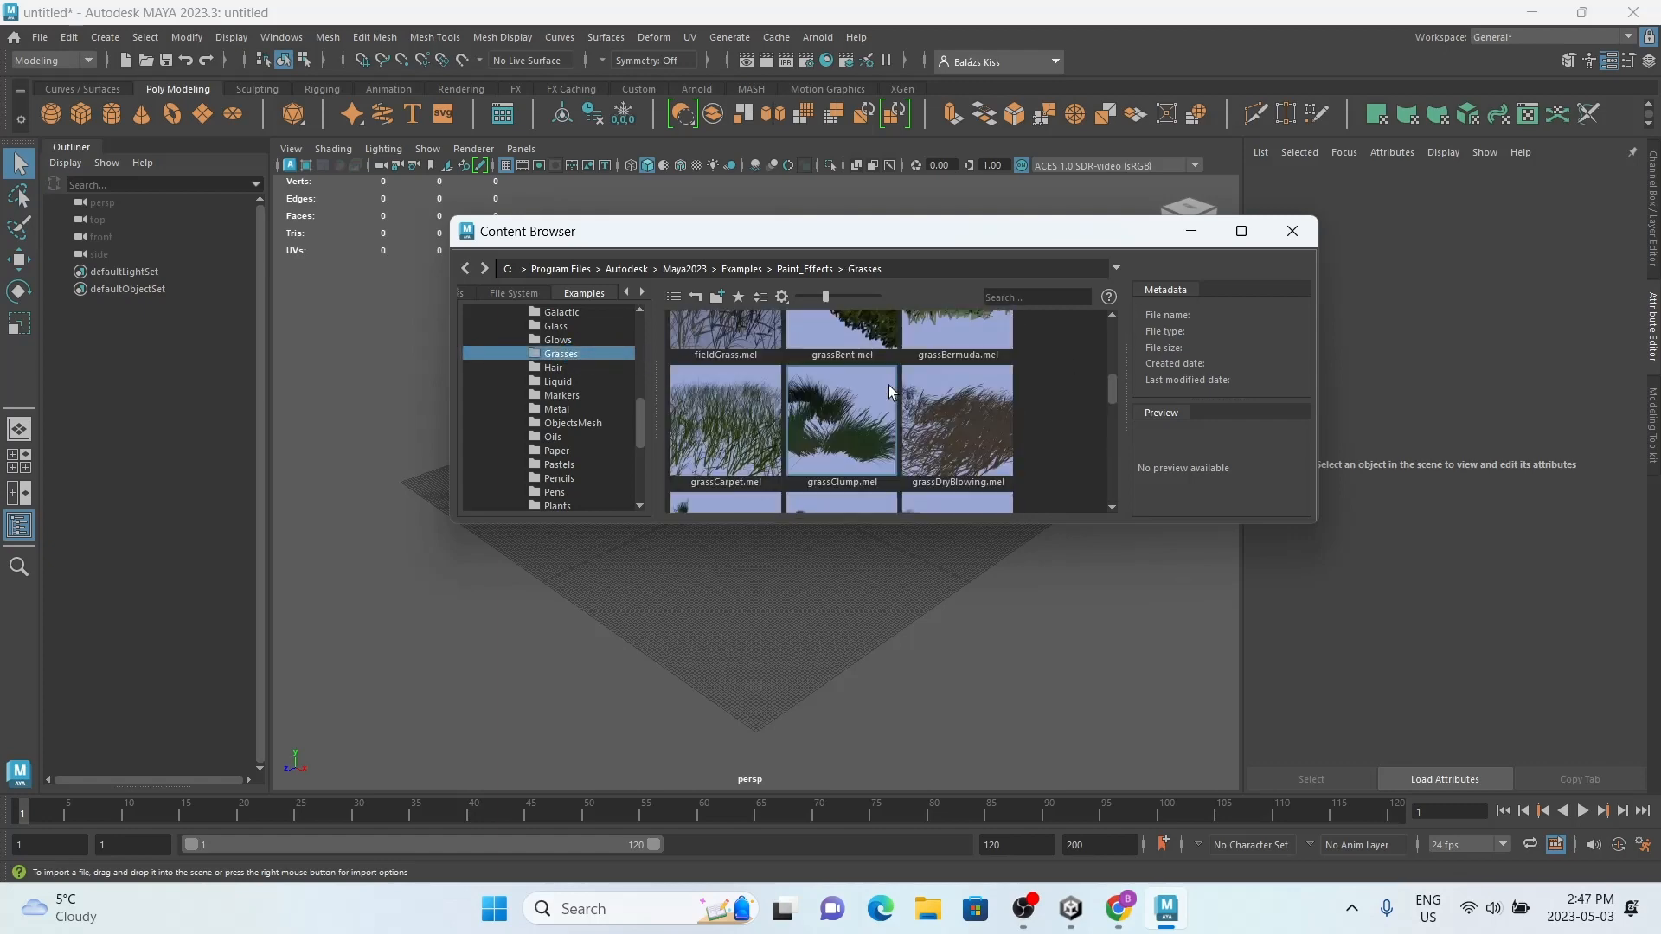
{"action": "mouse_move", "coordinate": [957, 336]}
{"action": "scroll", "coordinate": [957, 336], "scroll_direction": "up", "scroll_amount": 1}
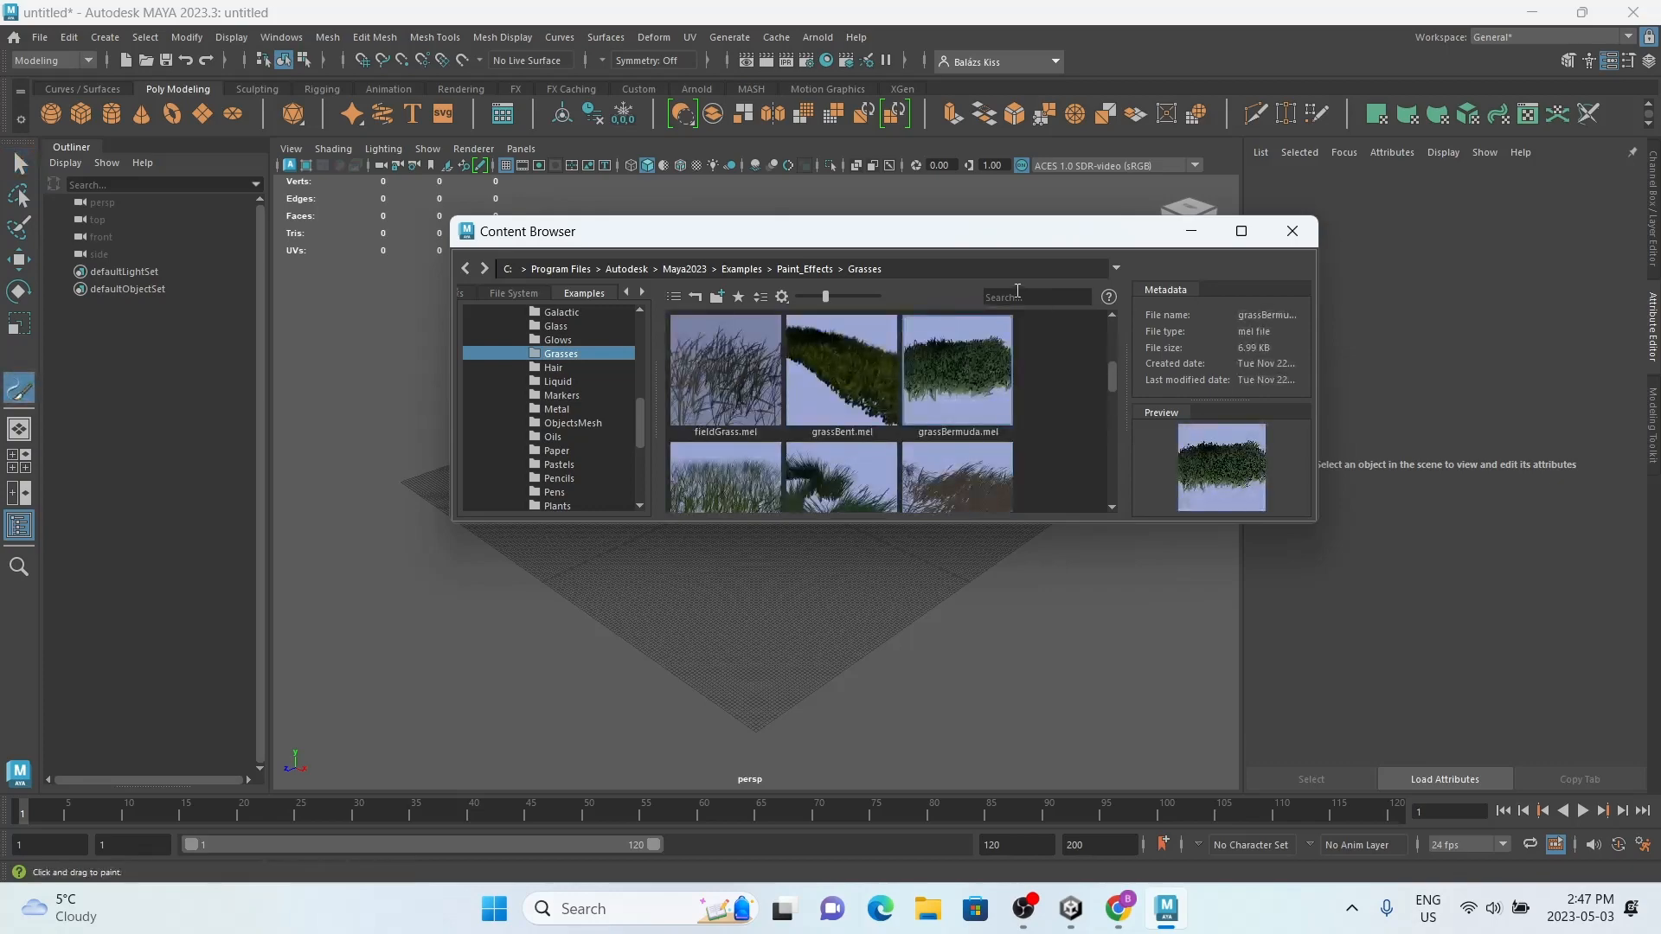
{"action": "left_click_drag", "start_coordinate": [926, 231], "coordinate": [935, 556]}
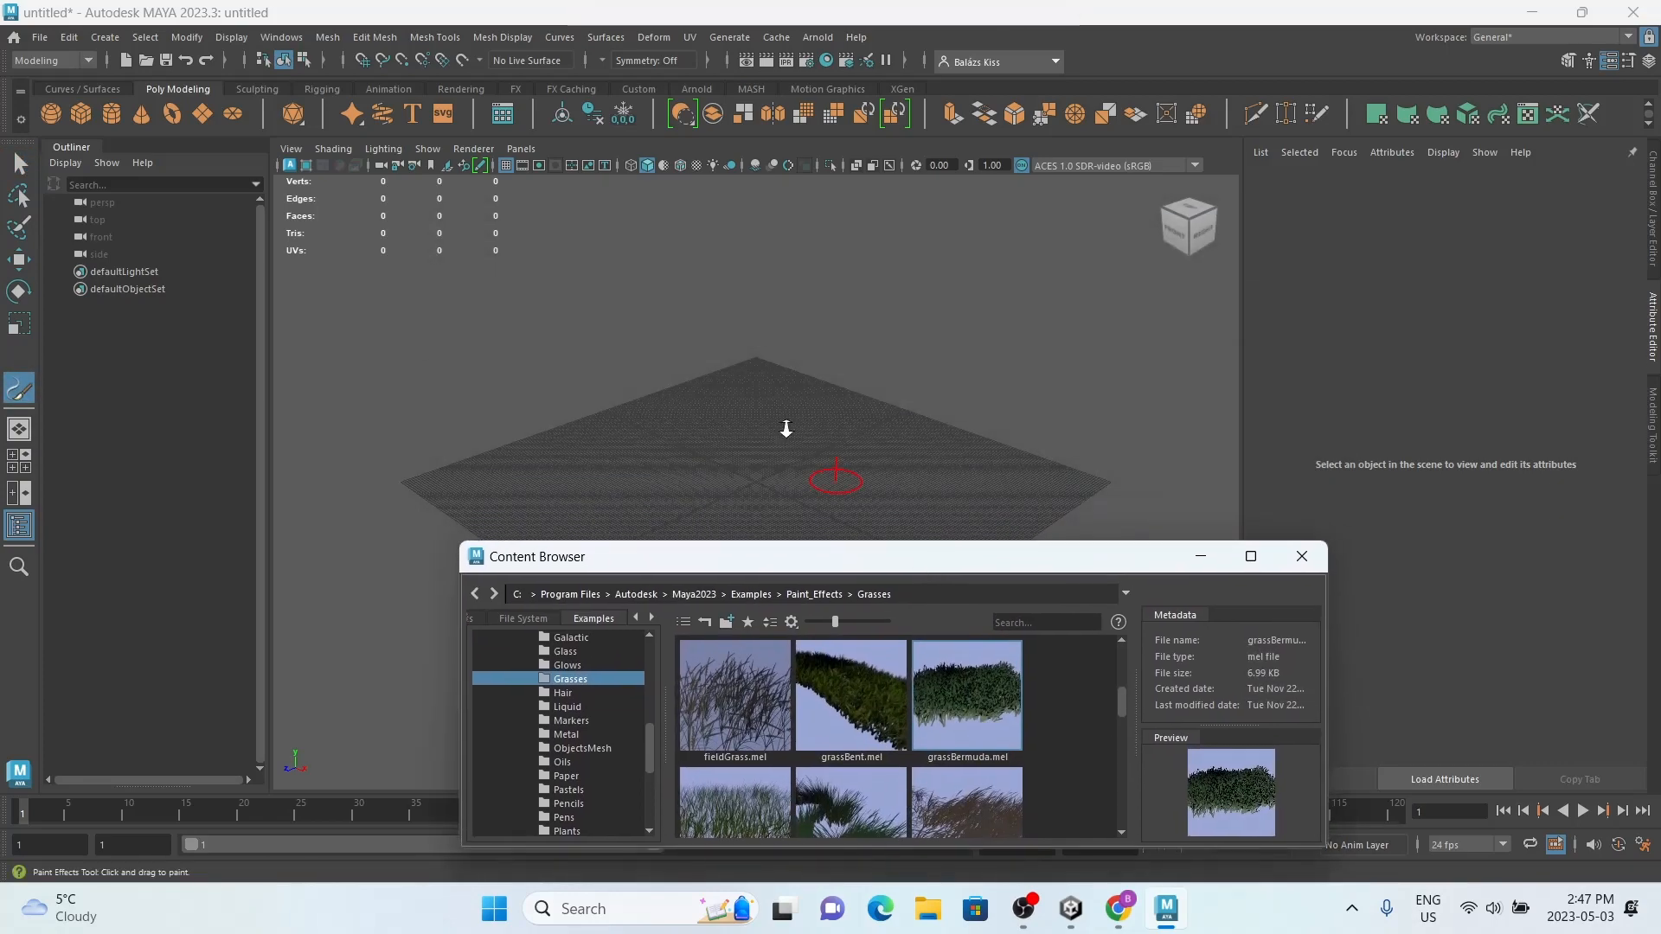
Step: Paint a short stroke of Bermuda grass near the grid's origin, then leave the Paint Effects Tool and close the Content Browser
{"action": "scroll", "coordinate": [786, 429], "scroll_direction": "up", "scroll_amount": 5}
{"action": "left_click_drag", "start_coordinate": [732, 426], "coordinate": [737, 496], "text": "alt"}
{"action": "scroll", "coordinate": [764, 426], "scroll_direction": "up", "scroll_amount": 2}
{"action": "middle_click_drag", "start_coordinate": [764, 427], "coordinate": [775, 326], "text": "alt"}
{"action": "scroll", "coordinate": [783, 333], "scroll_direction": "up", "scroll_amount": 5}
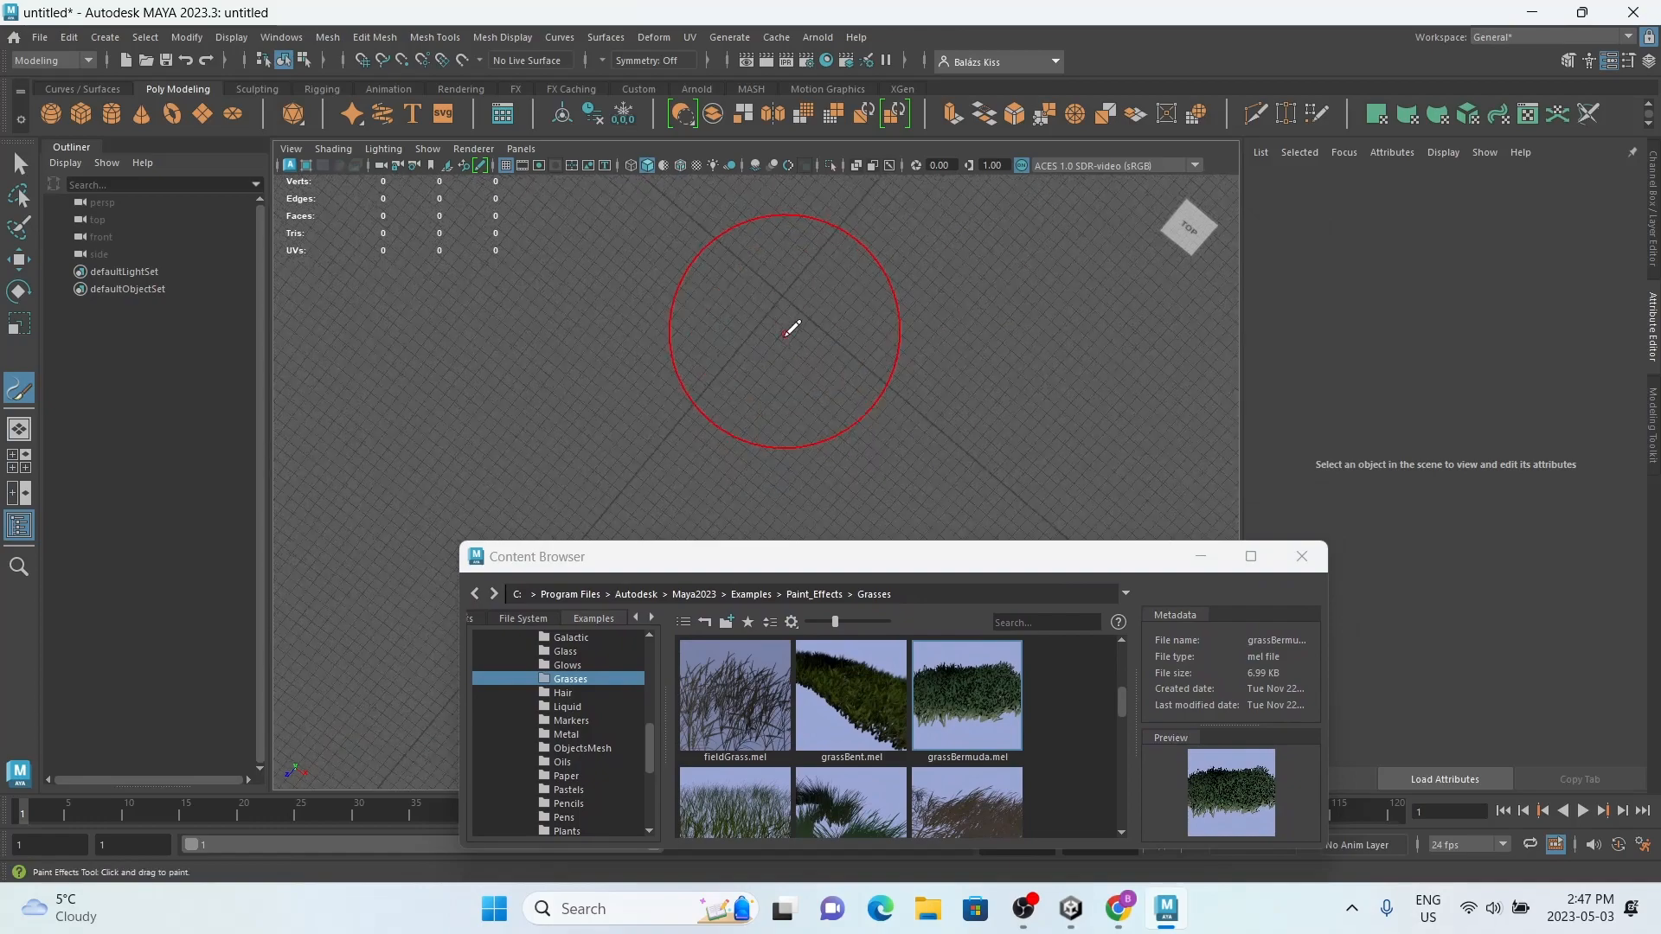
{"action": "left_click_drag", "start_coordinate": [793, 284], "coordinate": [805, 278]}
{"action": "mouse_move", "coordinate": [779, 339]}
{"action": "left_mouse_down", "text": "alt"}
{"action": "mouse_move", "coordinate": [805, 263]}
{"action": "mouse_move", "coordinate": [765, 262]}
{"action": "left_mouse_up", "text": "alt"}
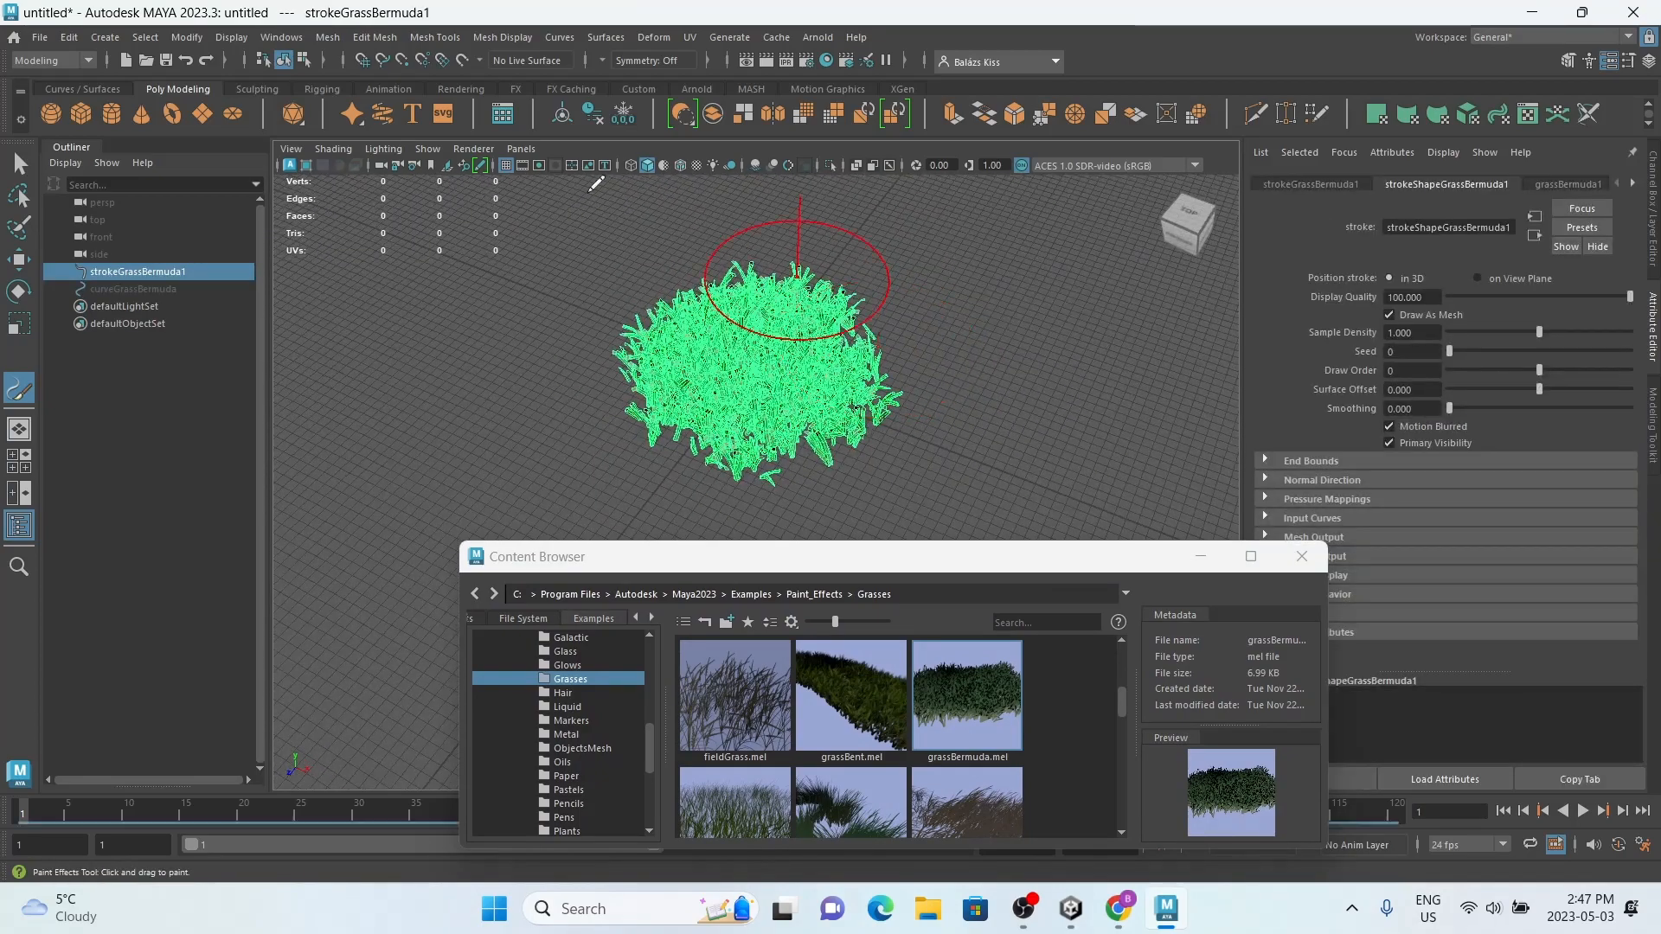
{"action": "key", "text": "q"}
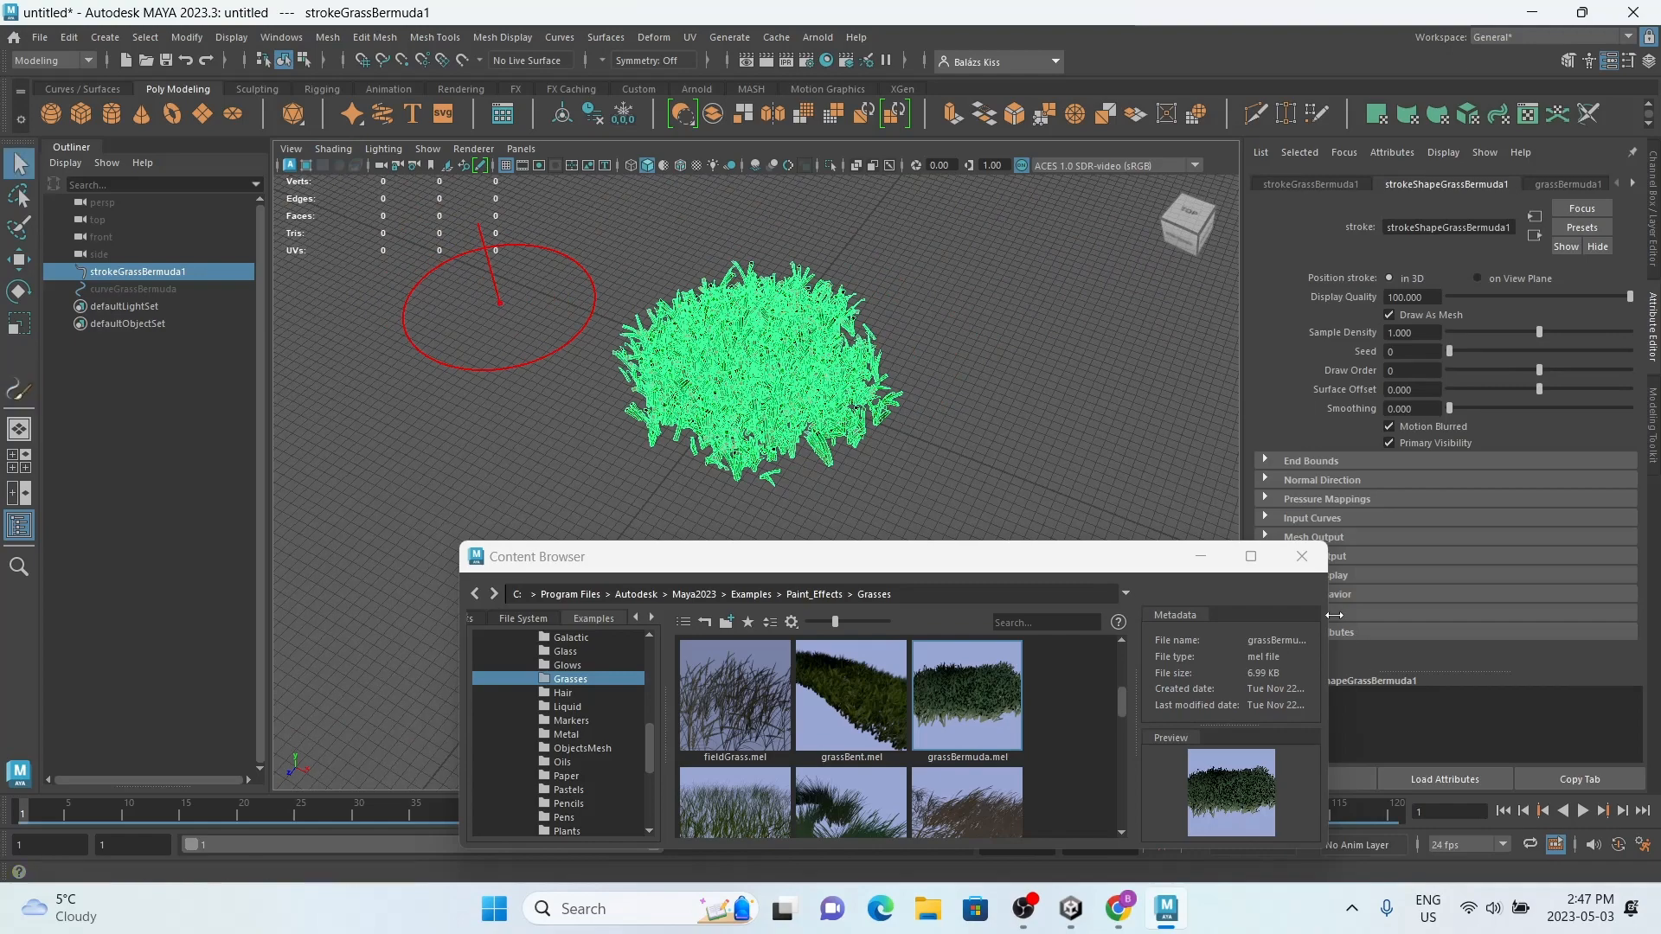
{"action": "left_click", "coordinate": [1302, 557]}
{"action": "left_click", "coordinate": [318, 259]}
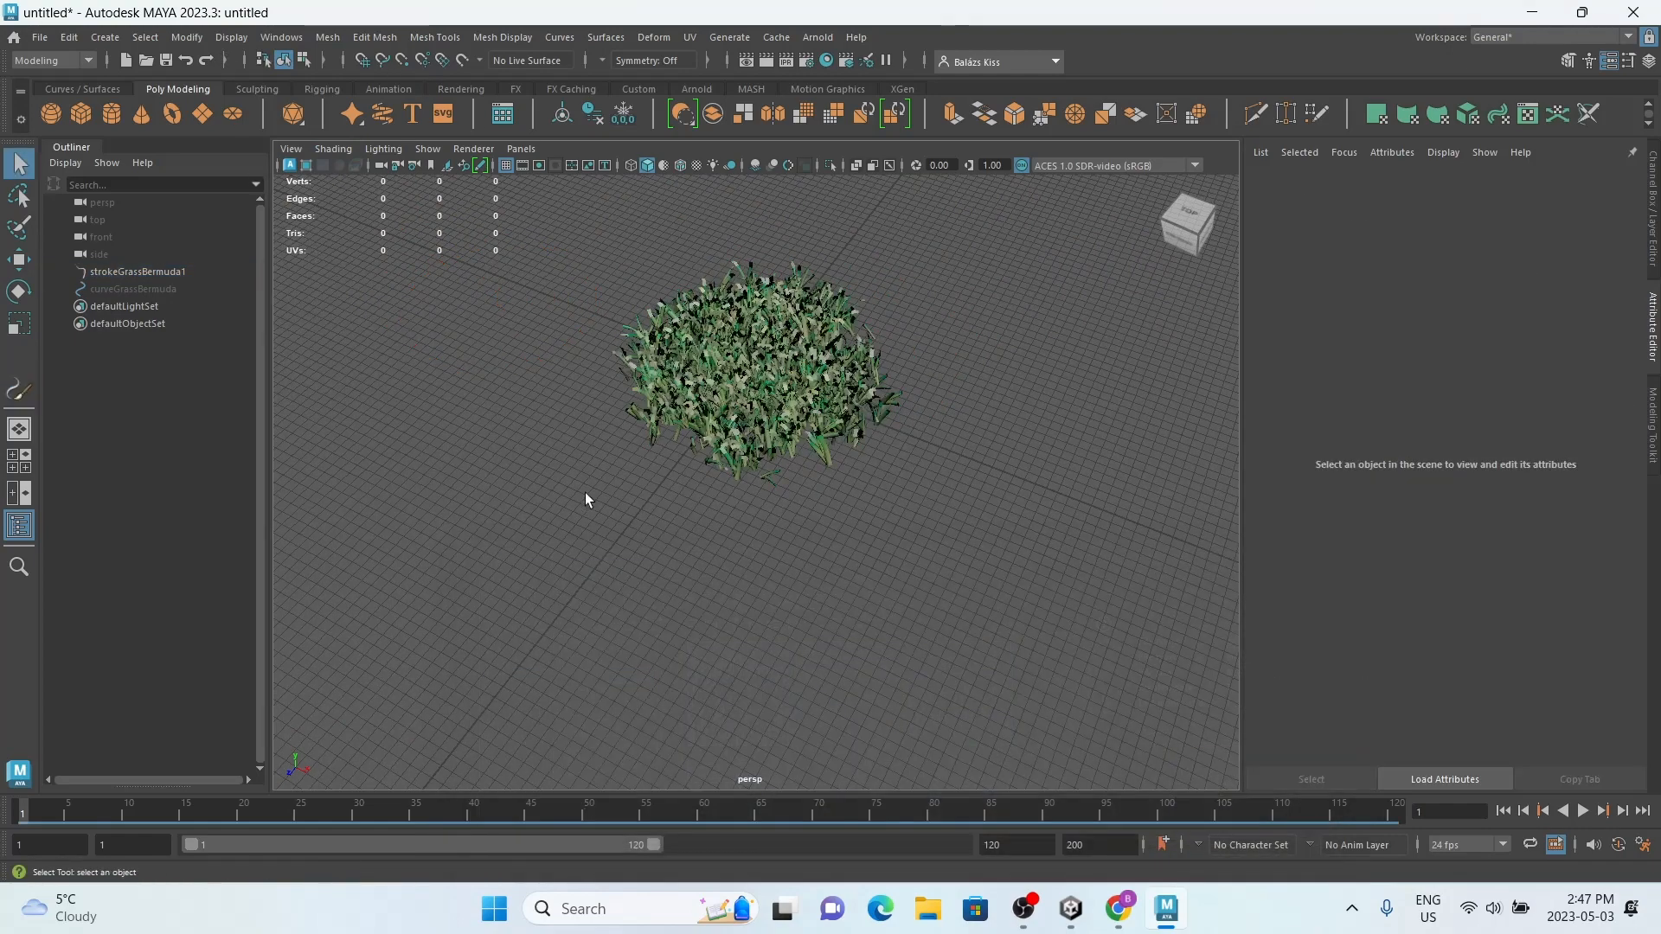
Step: Convert the painted Bermuda grass stroke to polygon meshes
{"action": "left_click", "coordinate": [789, 426]}
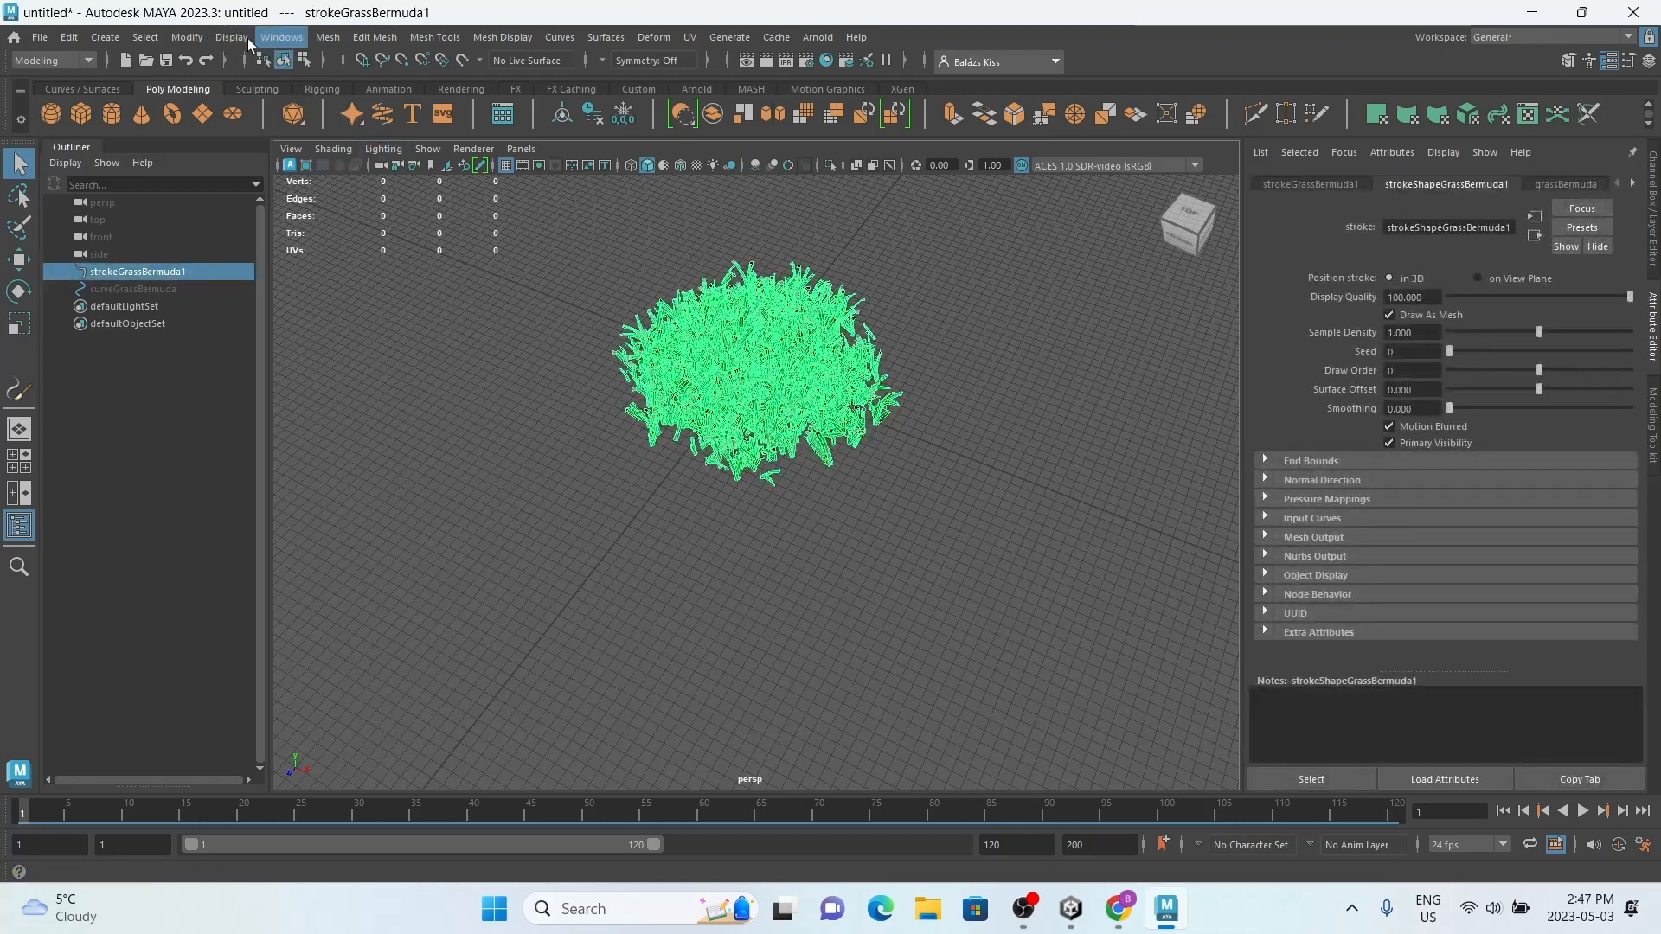
{"action": "left_click", "coordinate": [187, 37]}
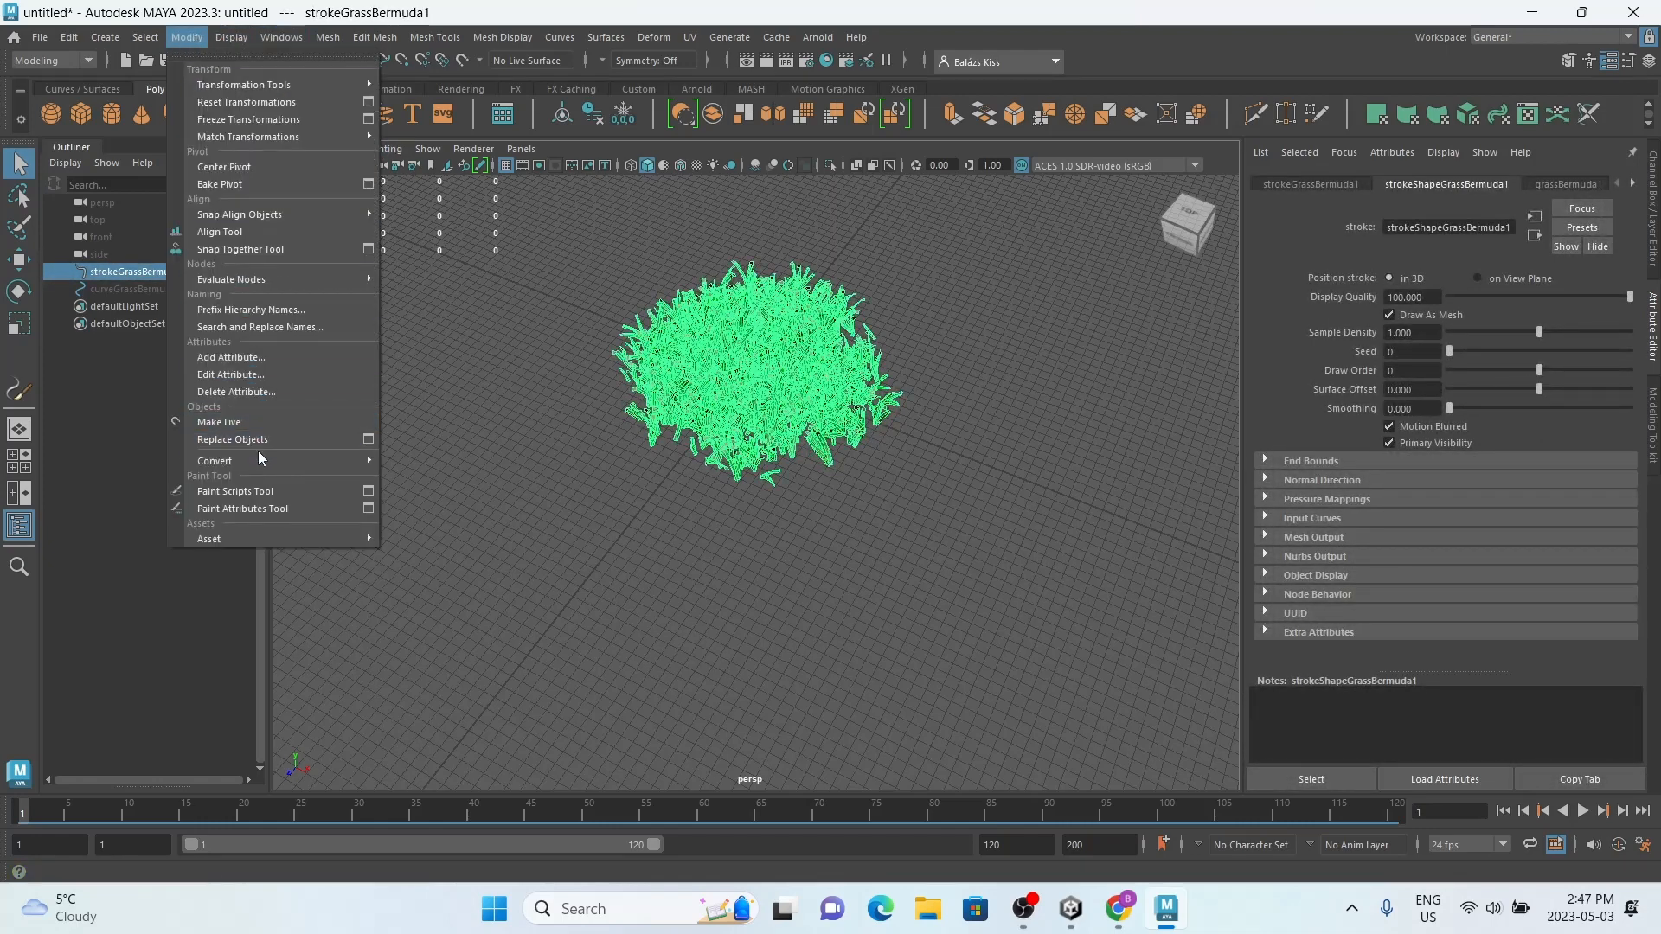
{"action": "mouse_move", "coordinate": [258, 457]}
{"action": "left_click", "coordinate": [484, 631]}
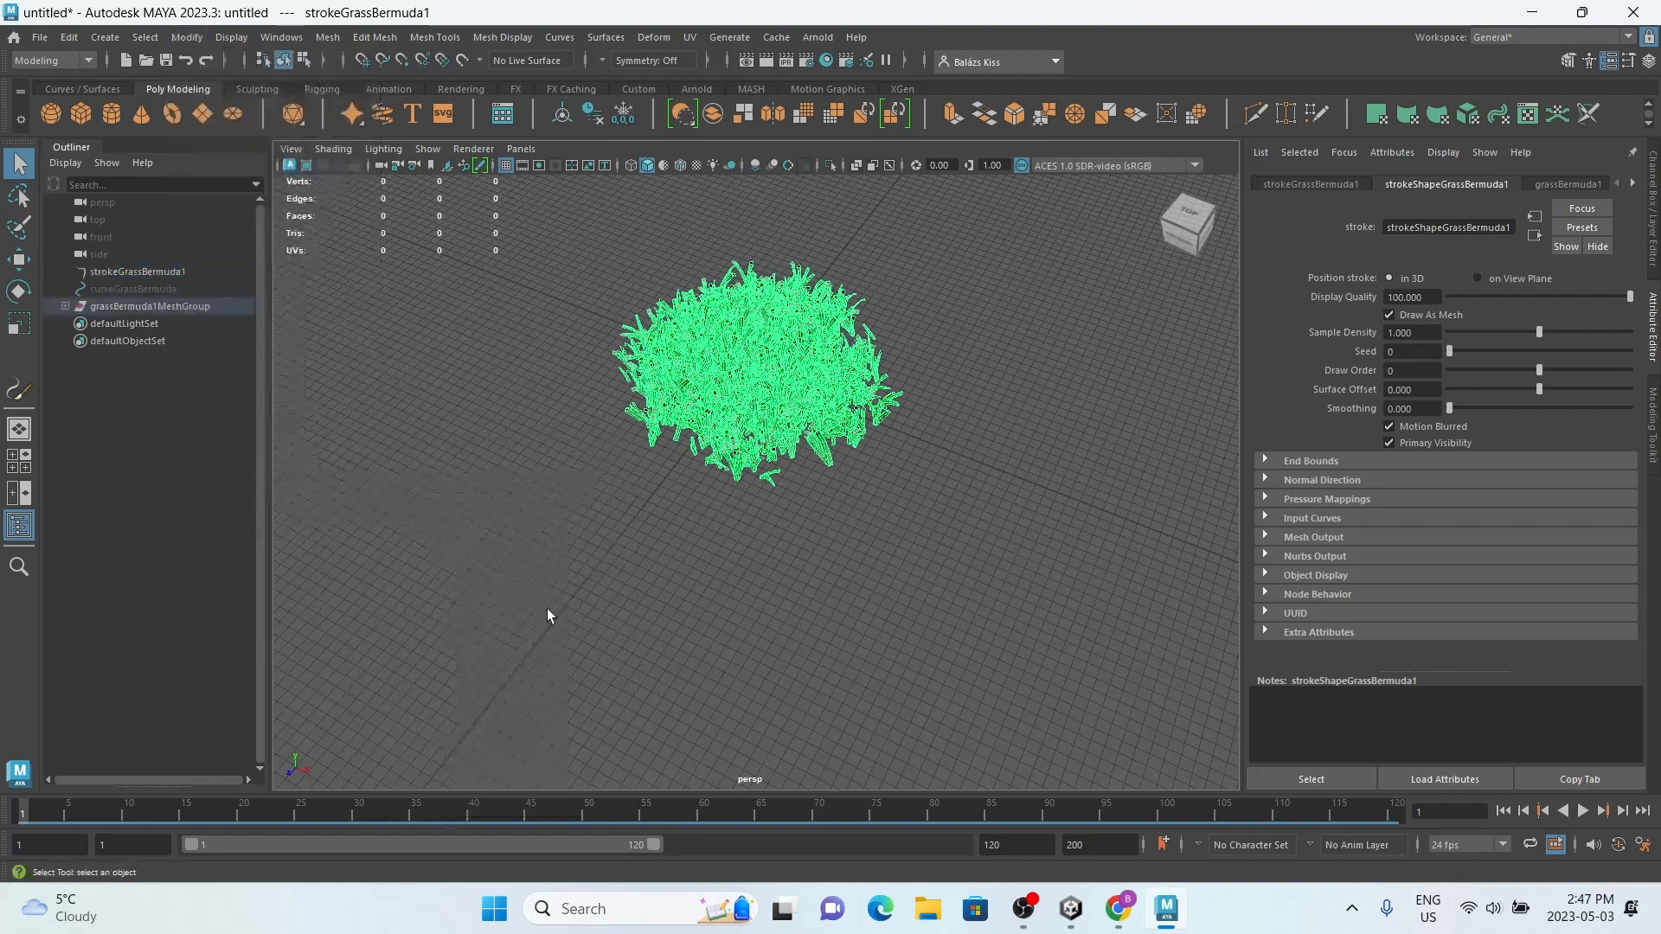
{"action": "left_click_drag", "start_coordinate": [580, 563], "coordinate": [566, 541], "text": "alt"}
Step: Turn on textured shading for the converted grass meshes and inspect the blades from close up
{"action": "left_click_drag", "start_coordinate": [556, 691], "coordinate": [930, 343]}
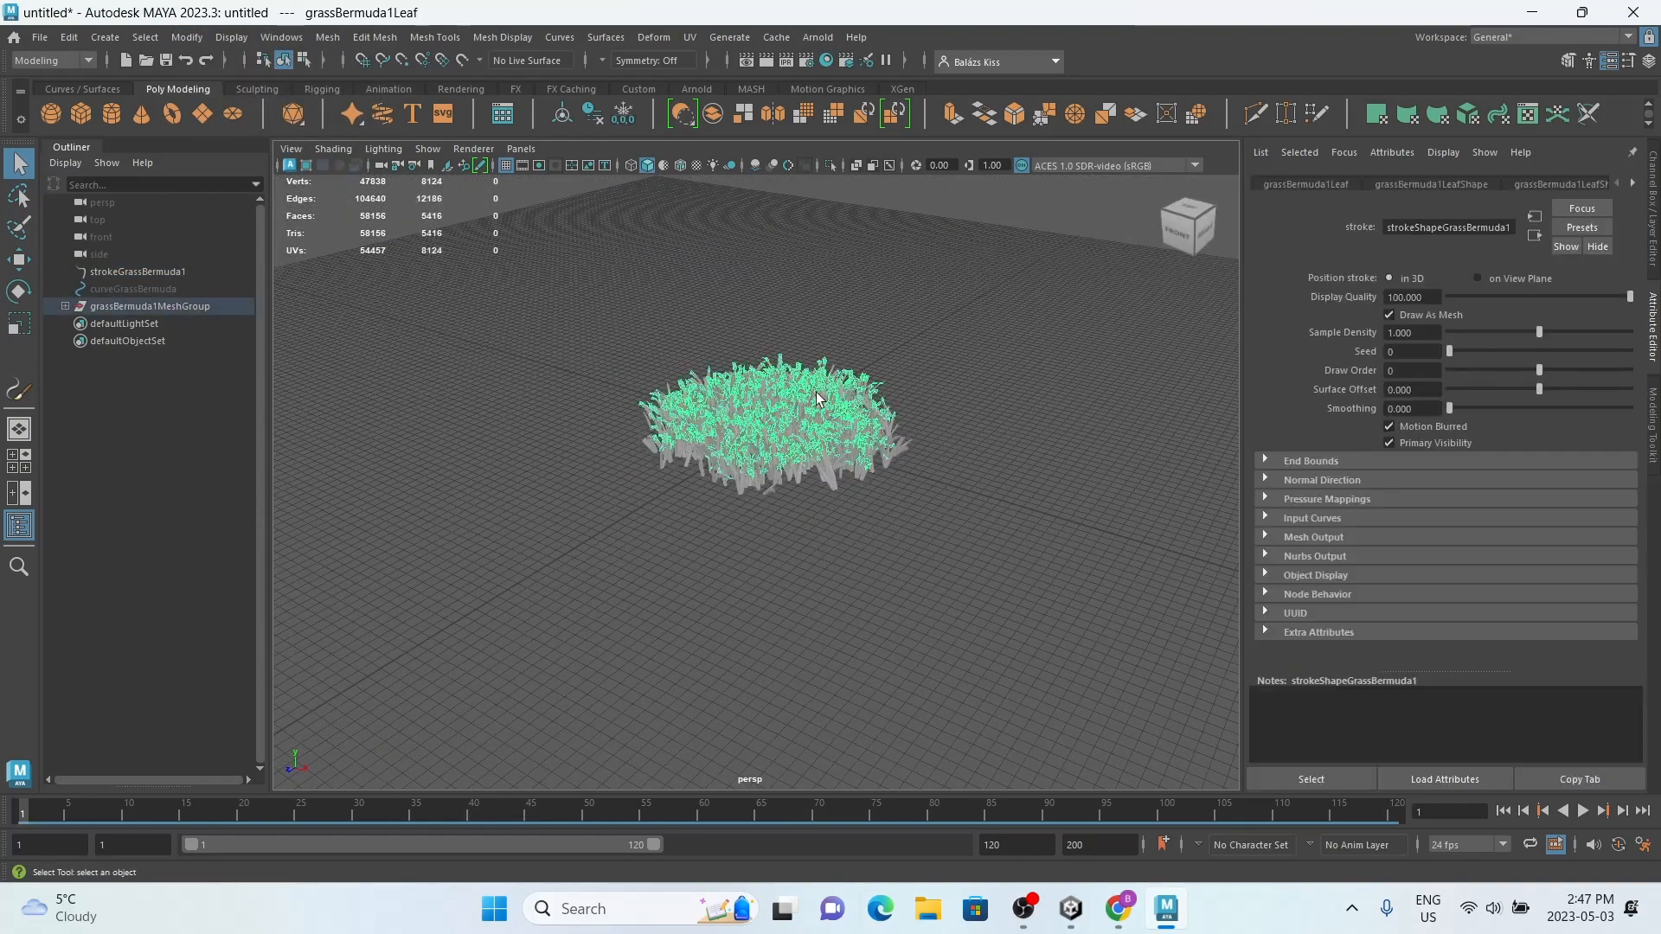
{"action": "left_click", "coordinate": [822, 484]}
{"action": "left_click", "coordinate": [833, 566]}
{"action": "left_click_drag", "start_coordinate": [563, 593], "coordinate": [944, 298]}
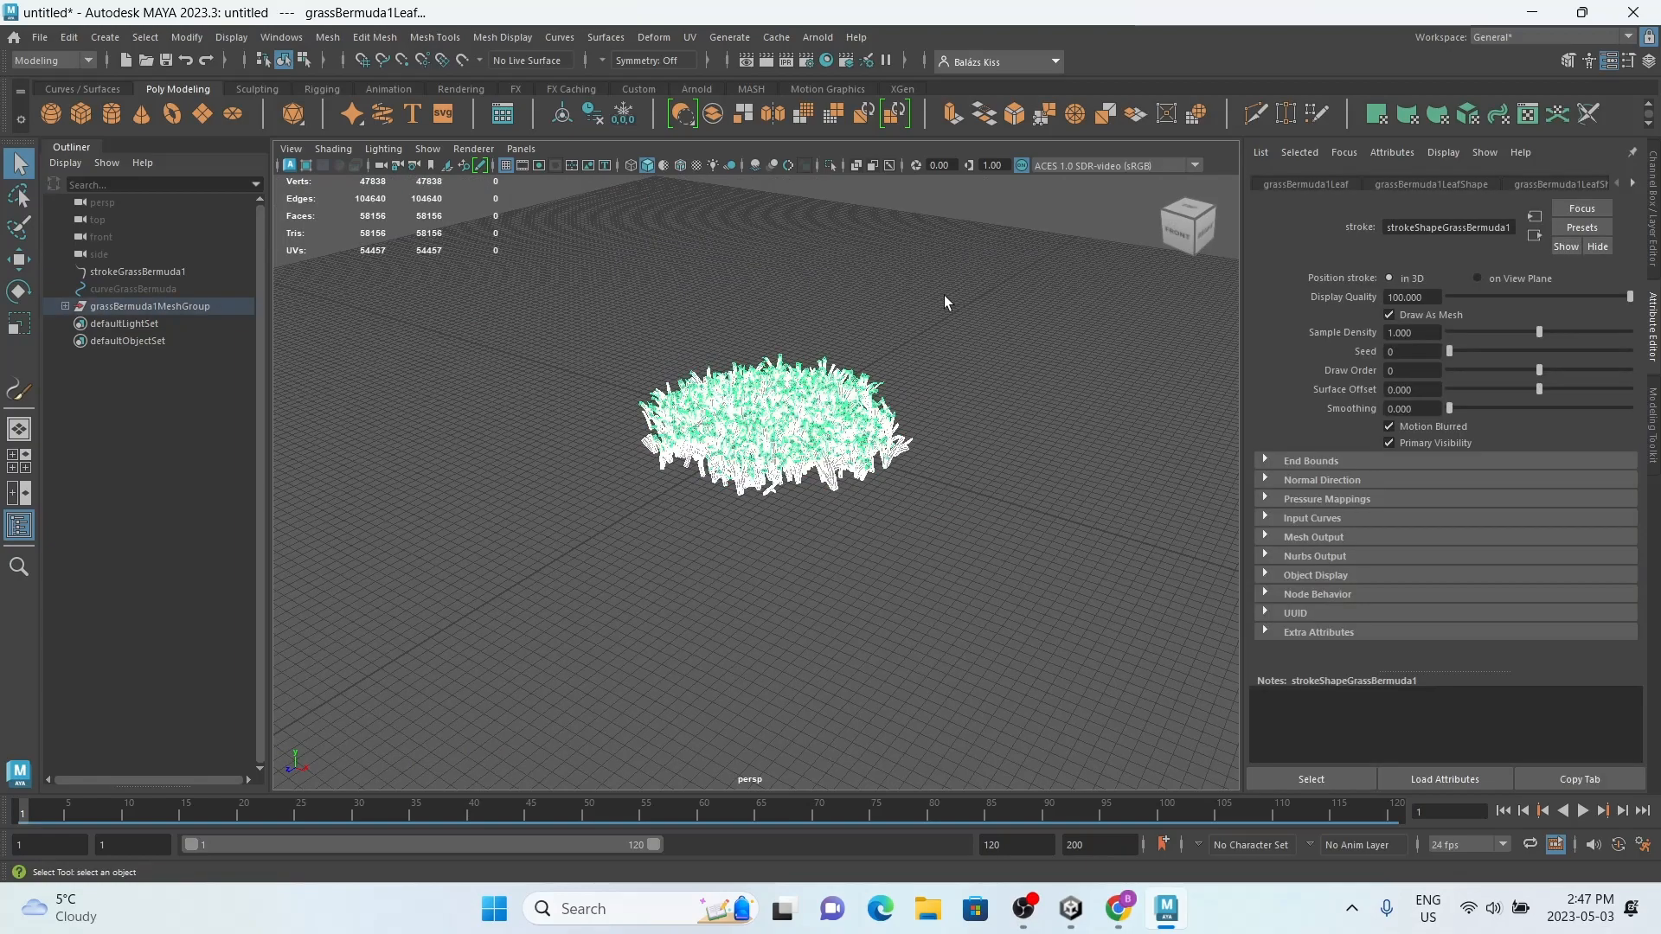
{"action": "scroll", "coordinate": [811, 313], "scroll_direction": "up", "scroll_amount": 10}
{"action": "scroll", "coordinate": [784, 431], "scroll_direction": "down", "scroll_amount": 8}
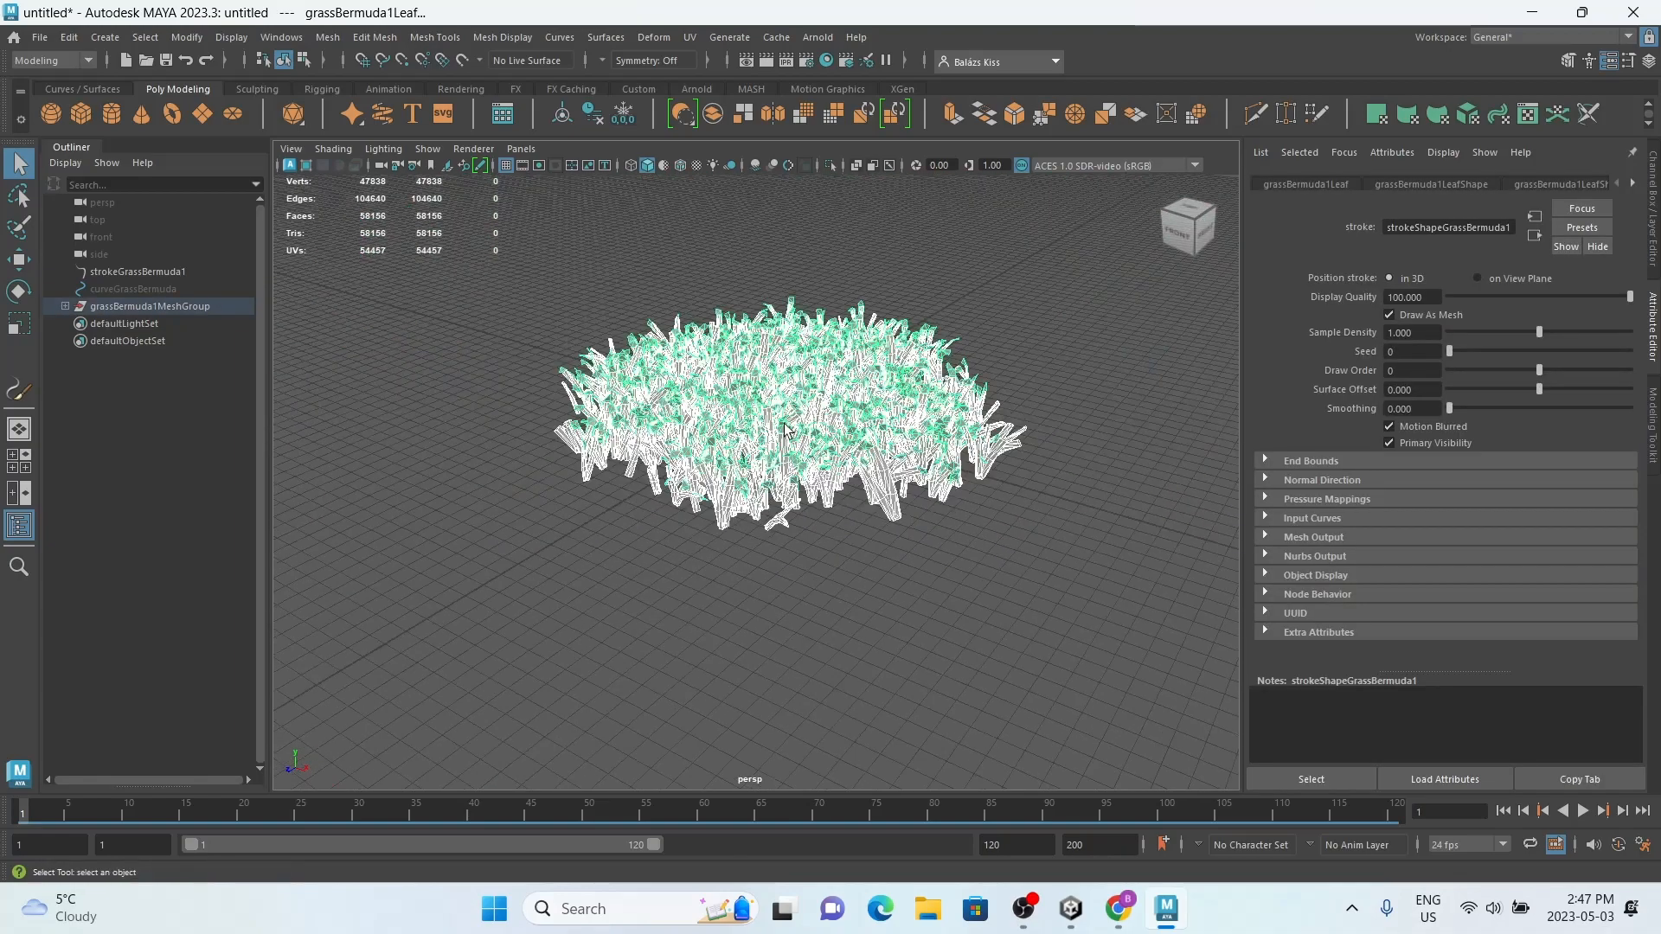
{"action": "key", "text": "6"}
{"action": "scroll", "coordinate": [783, 442], "scroll_direction": "up", "scroll_amount": 4}
{"action": "left_click", "coordinate": [778, 691]}
{"action": "scroll", "coordinate": [768, 598], "scroll_direction": "up", "scroll_amount": 2}
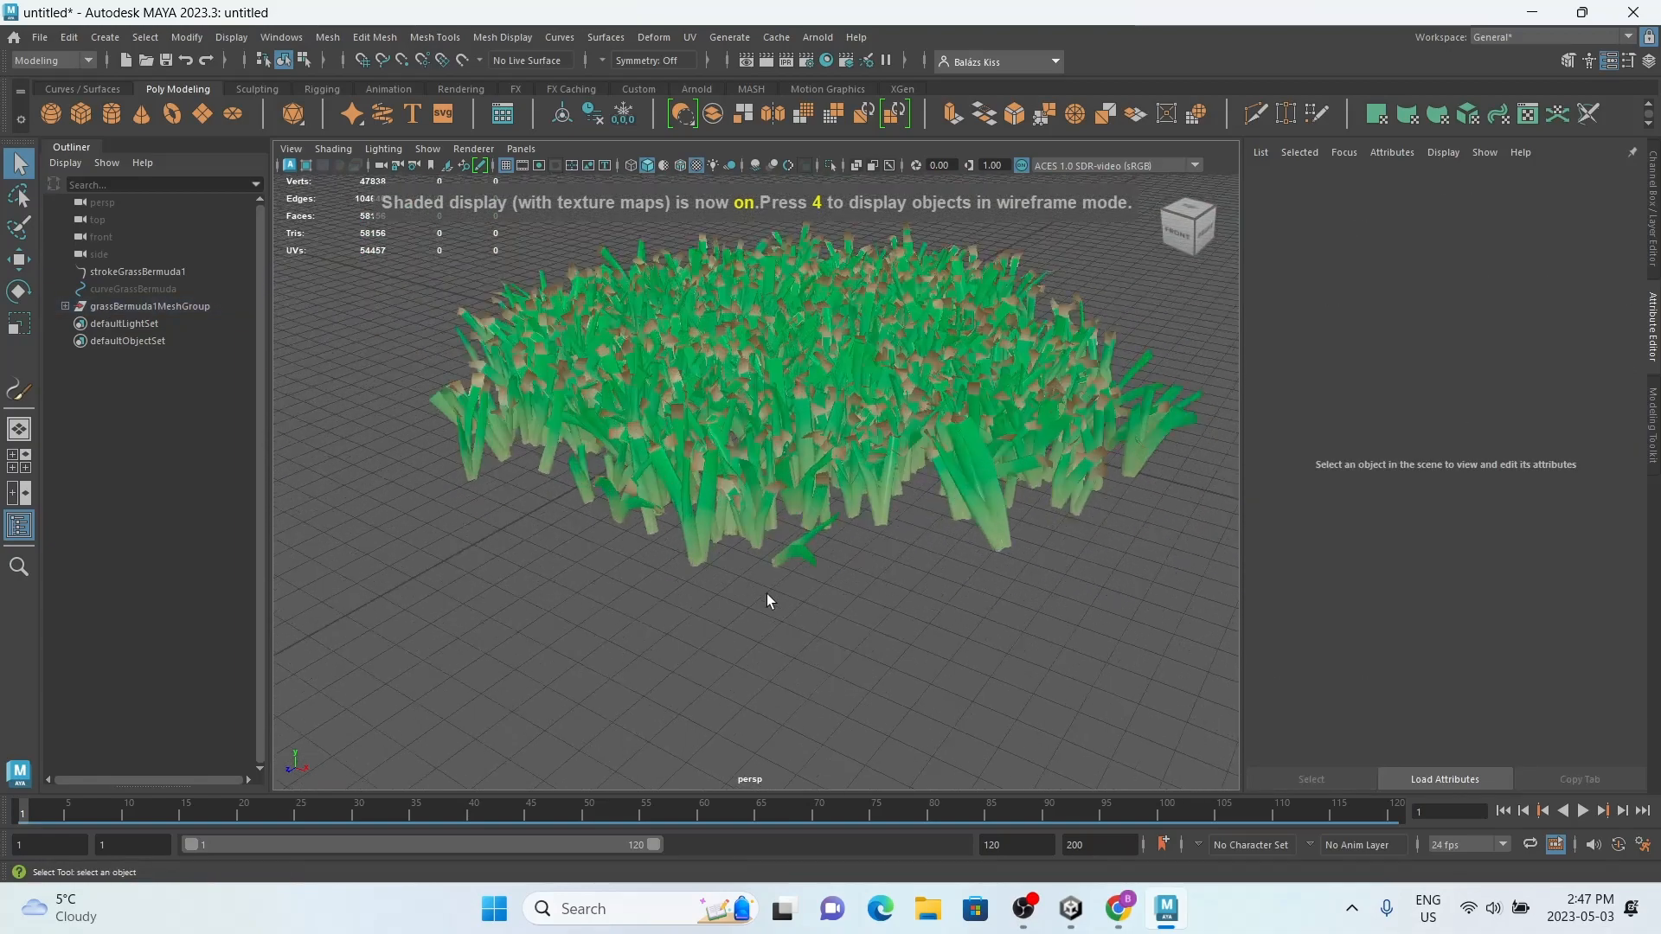
{"action": "scroll", "coordinate": [761, 623], "scroll_direction": "down", "scroll_amount": 6}
Step: Select all the grass meshes and look through their attribute nodes, including the leaf shader and time node
{"action": "left_click_drag", "start_coordinate": [531, 671], "coordinate": [1142, 223]}
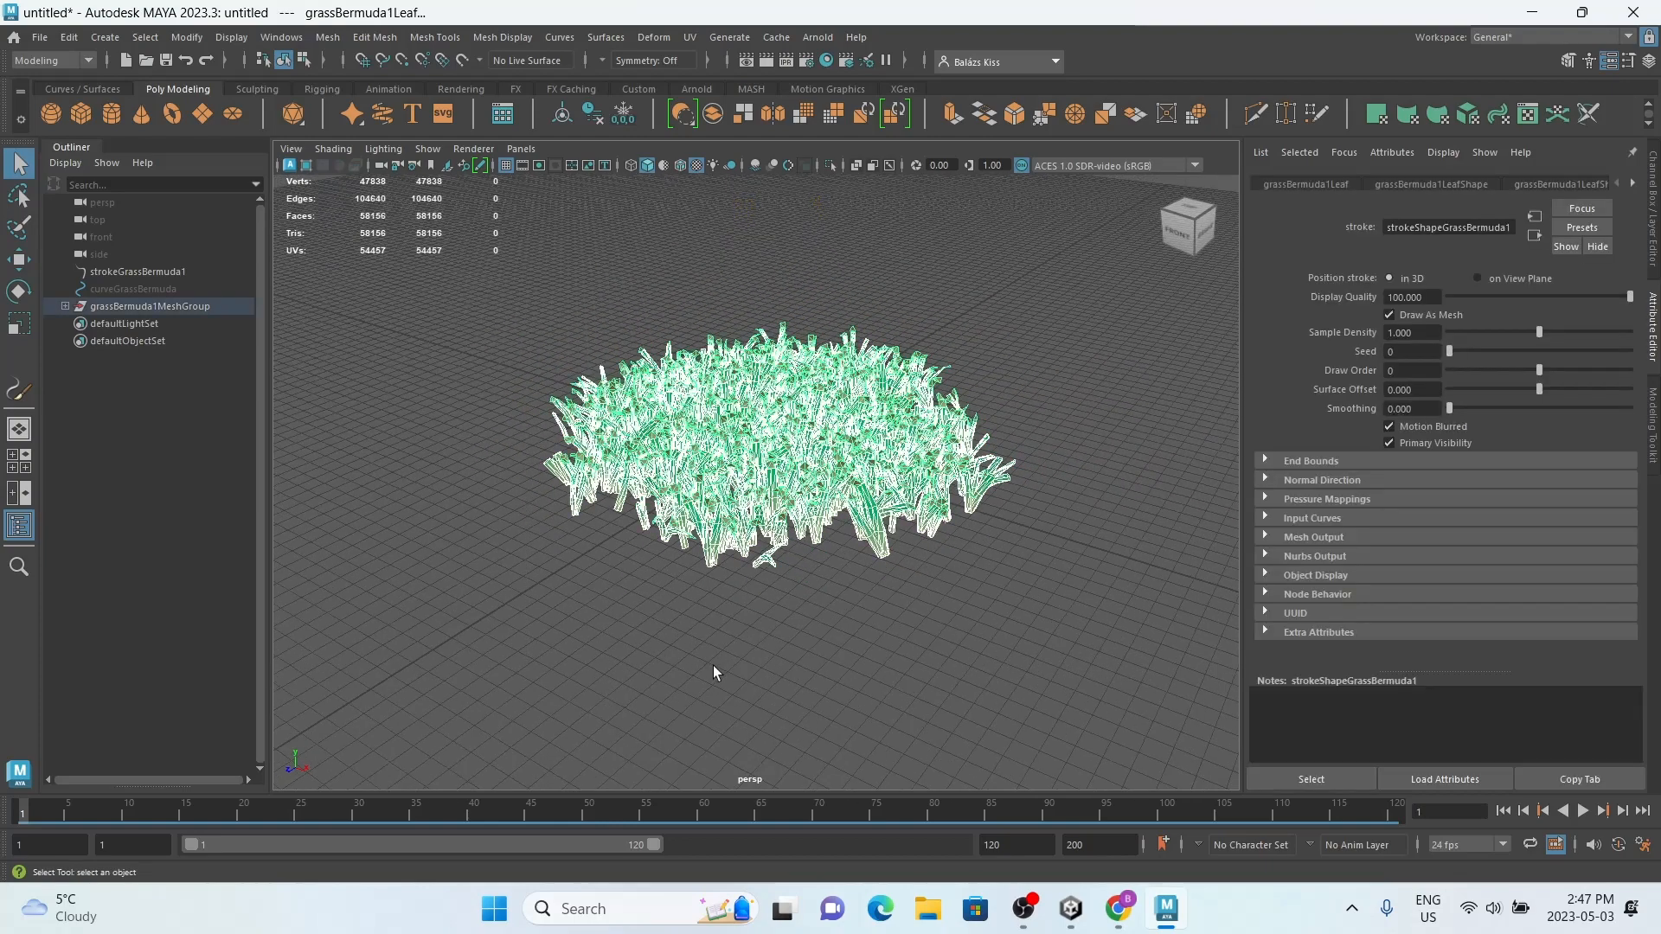
{"action": "left_click", "coordinate": [1631, 184]}
{"action": "left_click", "coordinate": [1631, 184]}
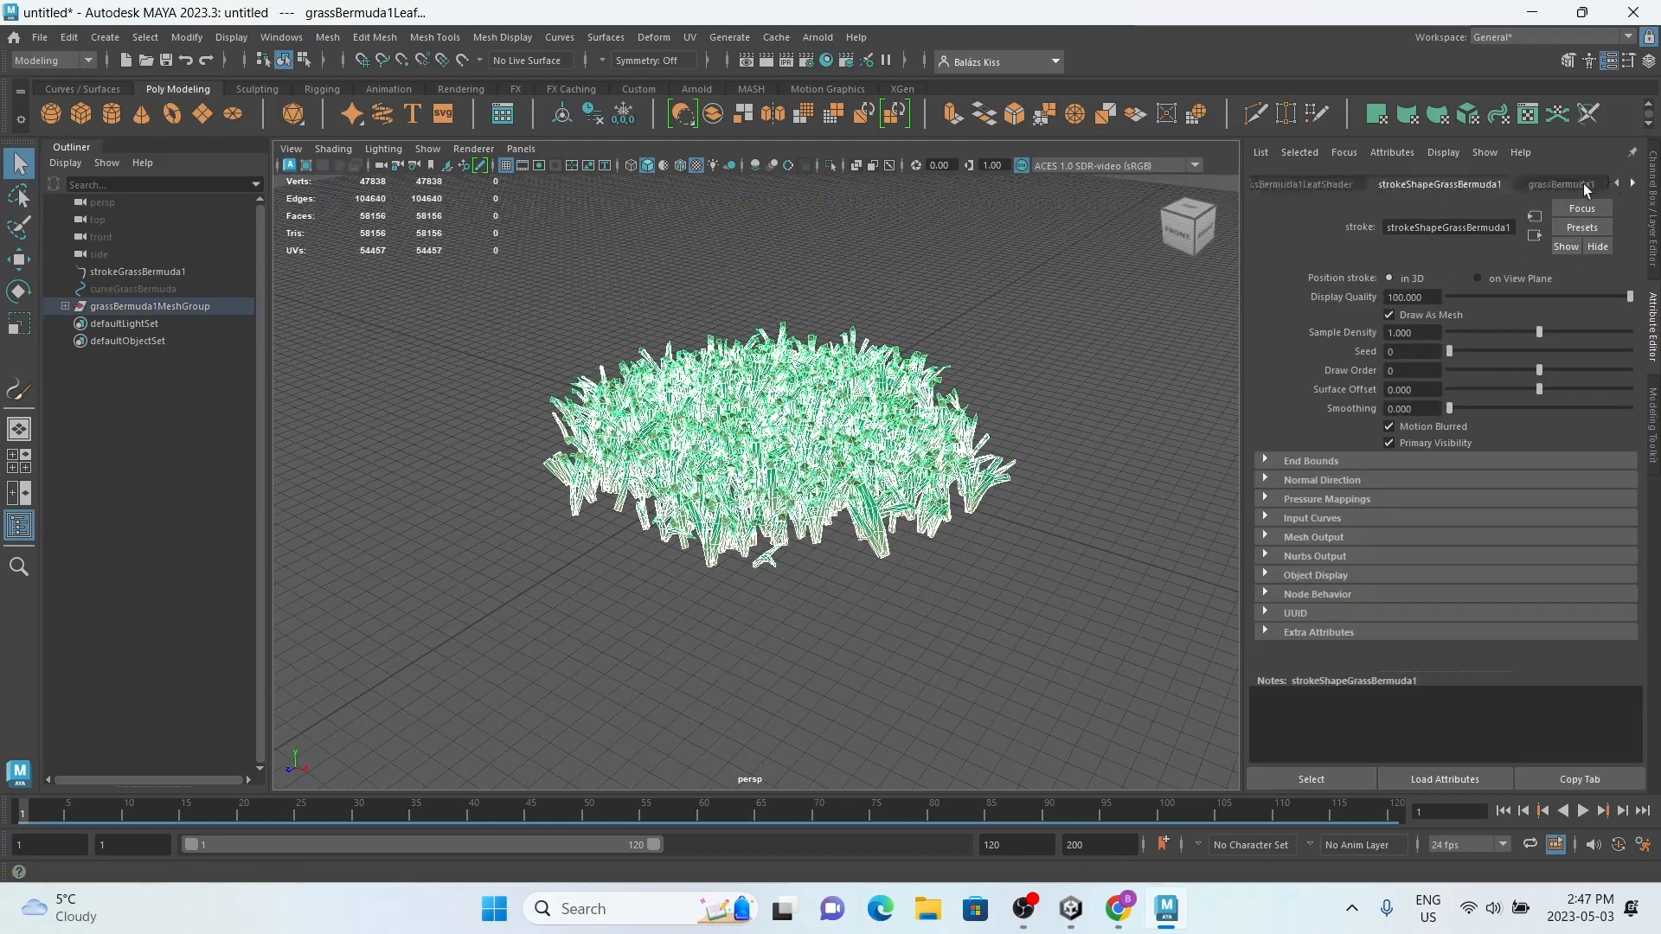
{"action": "left_click", "coordinate": [1631, 184]}
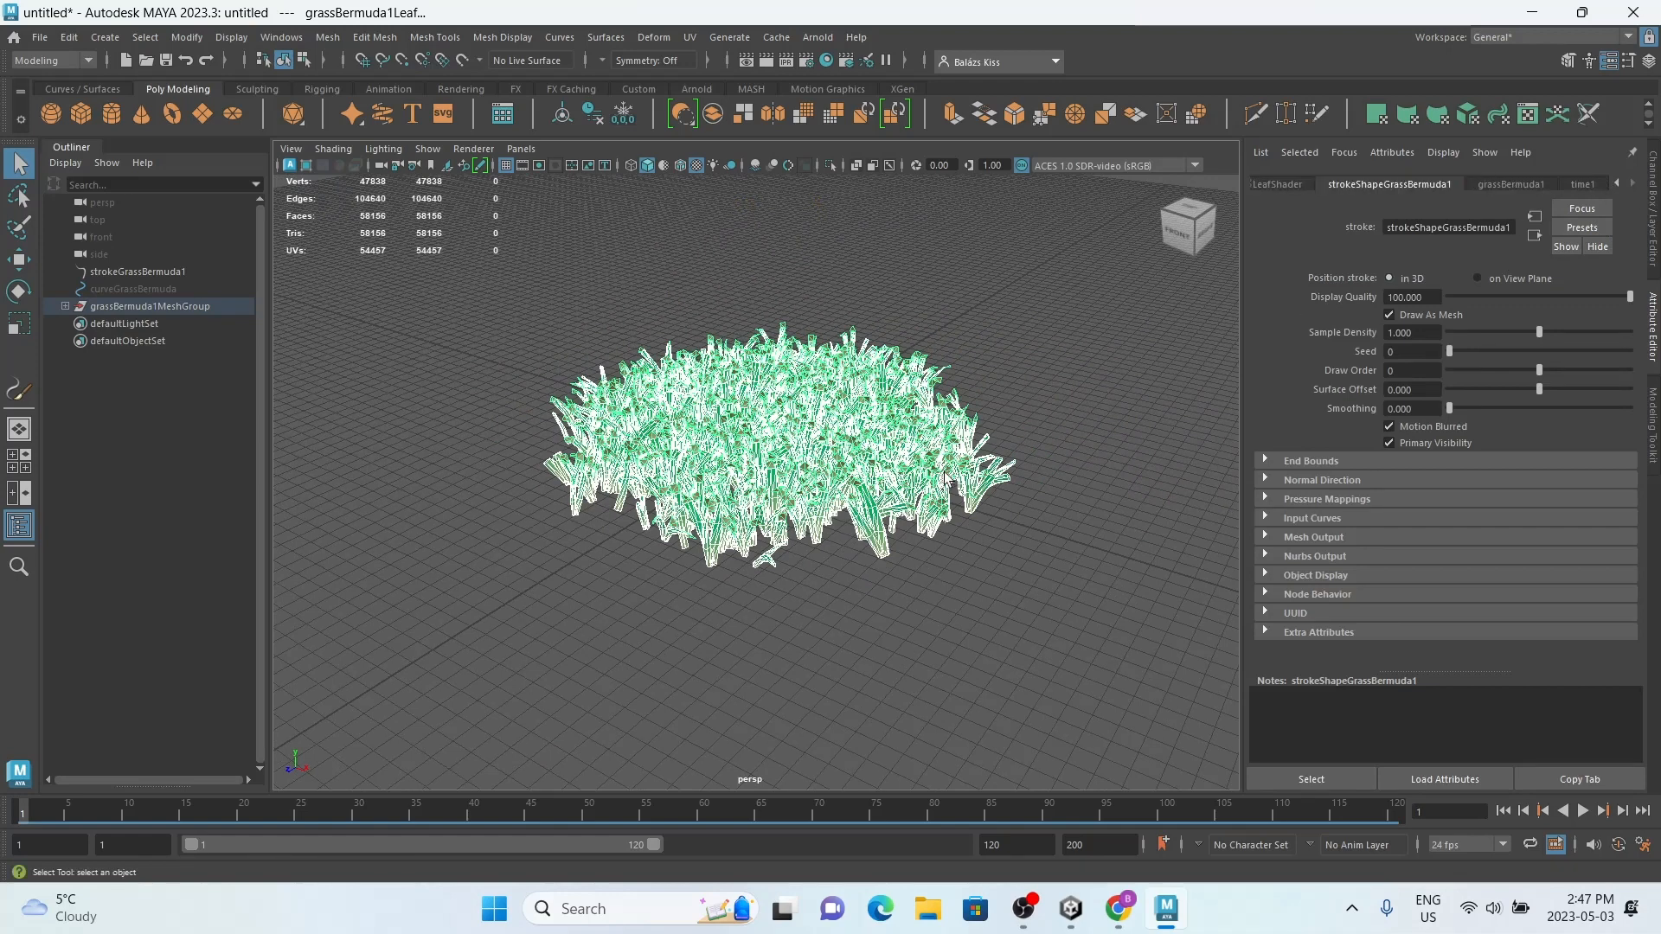
{"action": "left_click", "coordinate": [876, 606]}
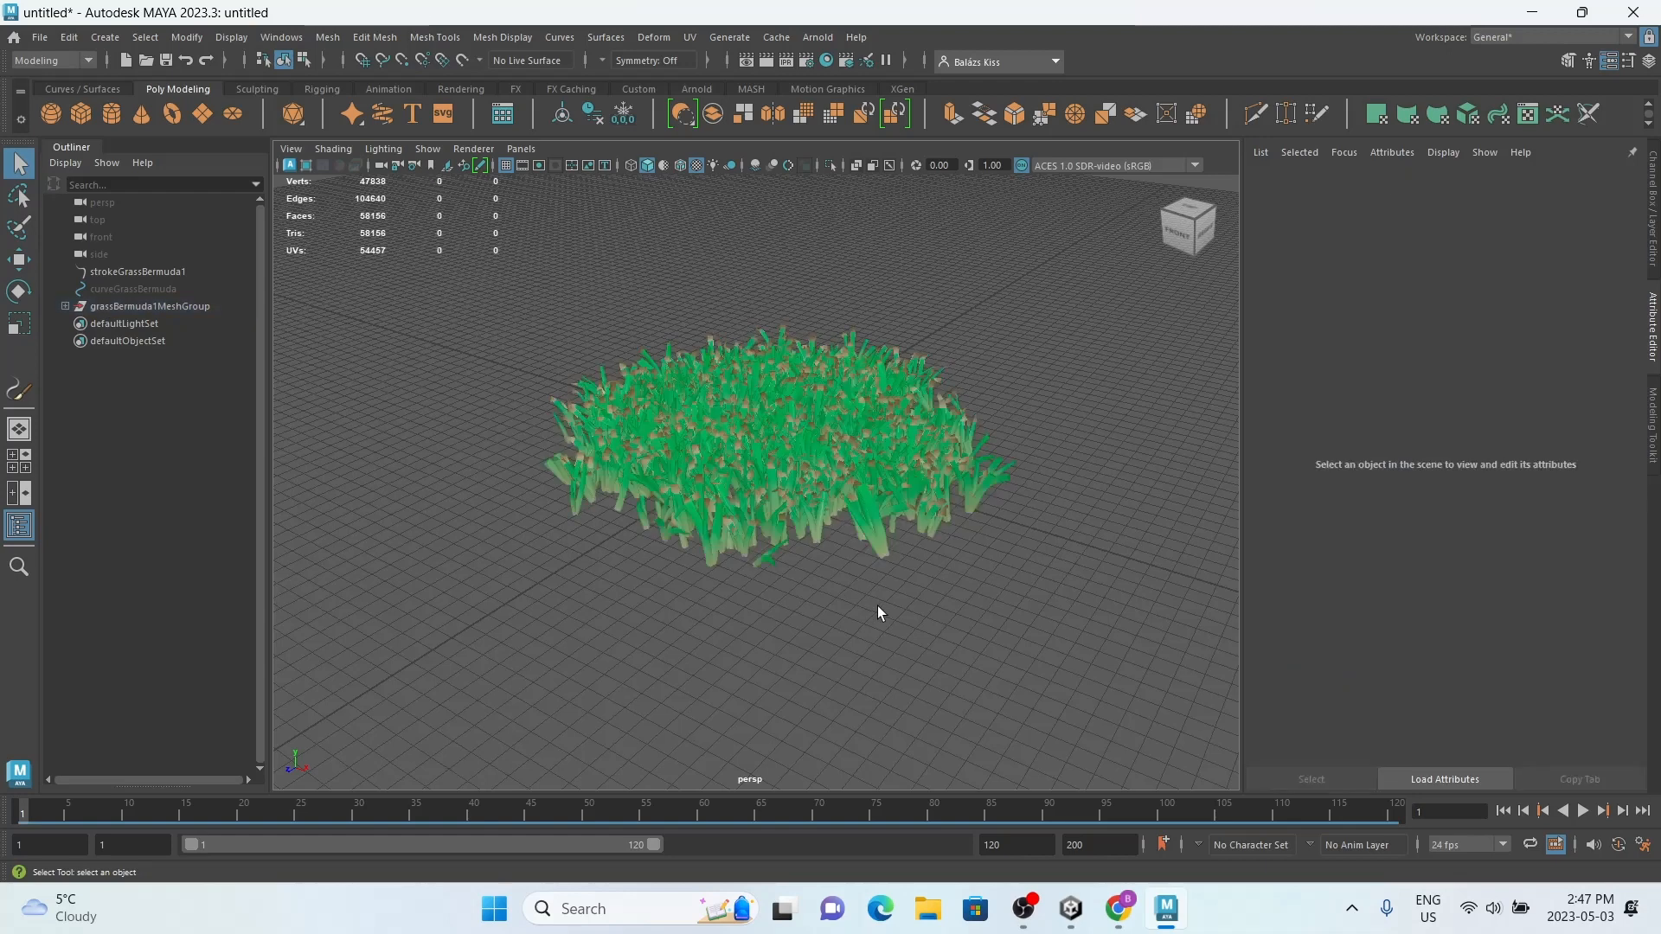
Step: Combine all the grass meshes into a single object and delete its construction history
{"action": "right_click_drag", "start_coordinate": [877, 606], "coordinate": [745, 494], "text": "alt"}
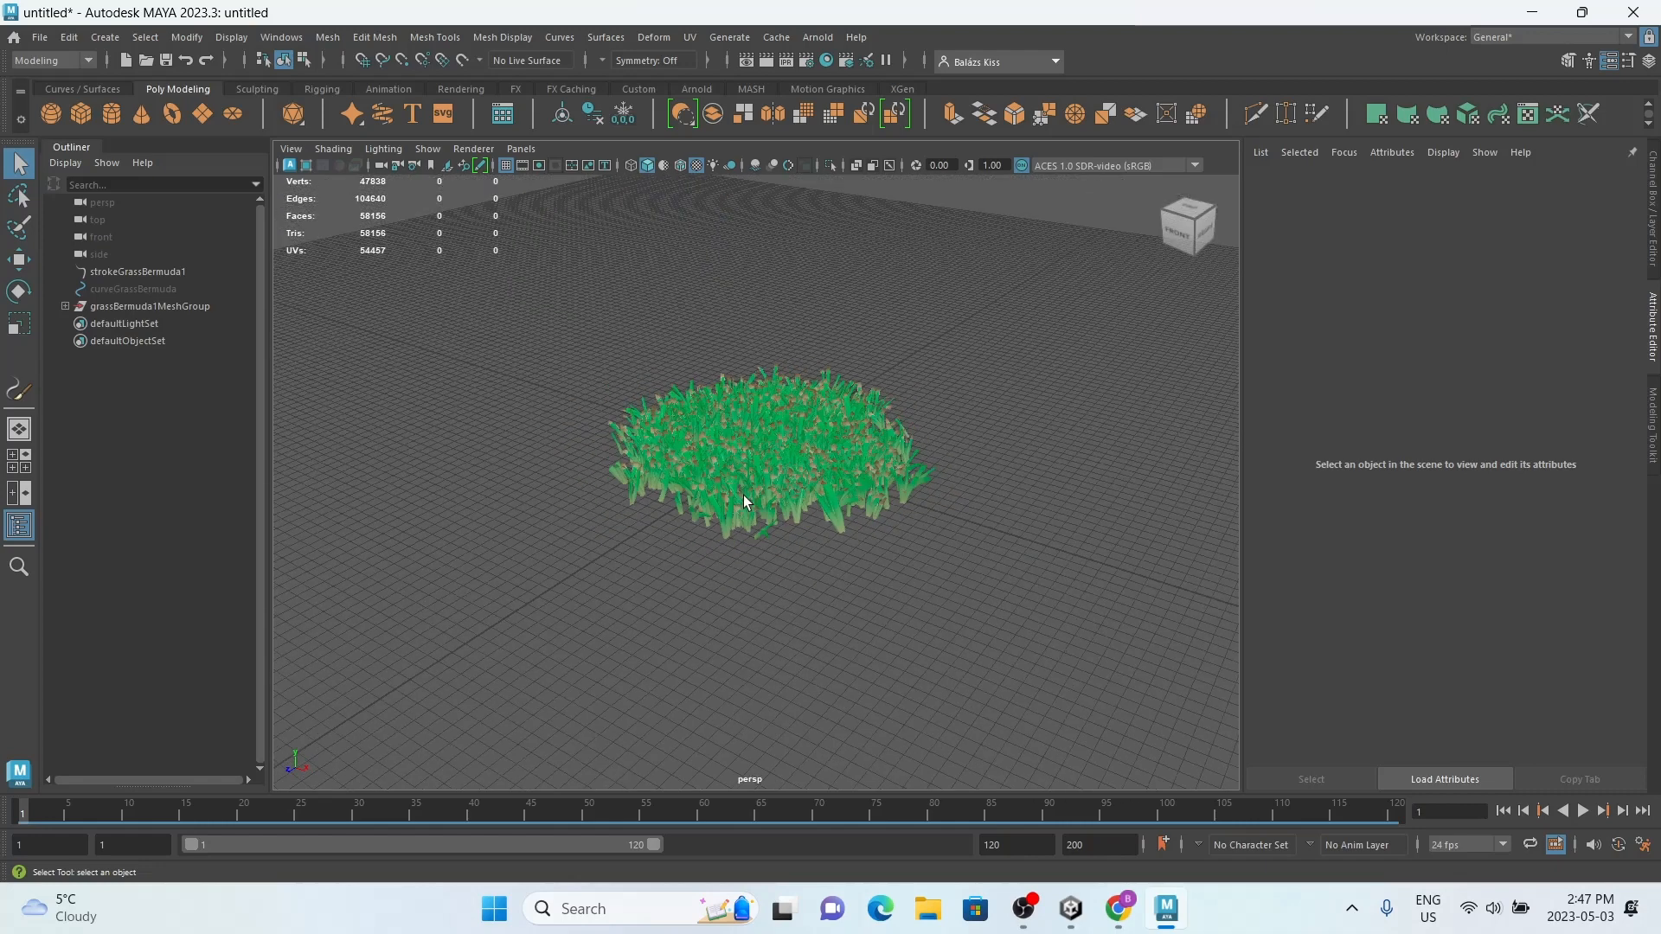
{"action": "left_click_drag", "start_coordinate": [1158, 206], "coordinate": [1131, 316]}
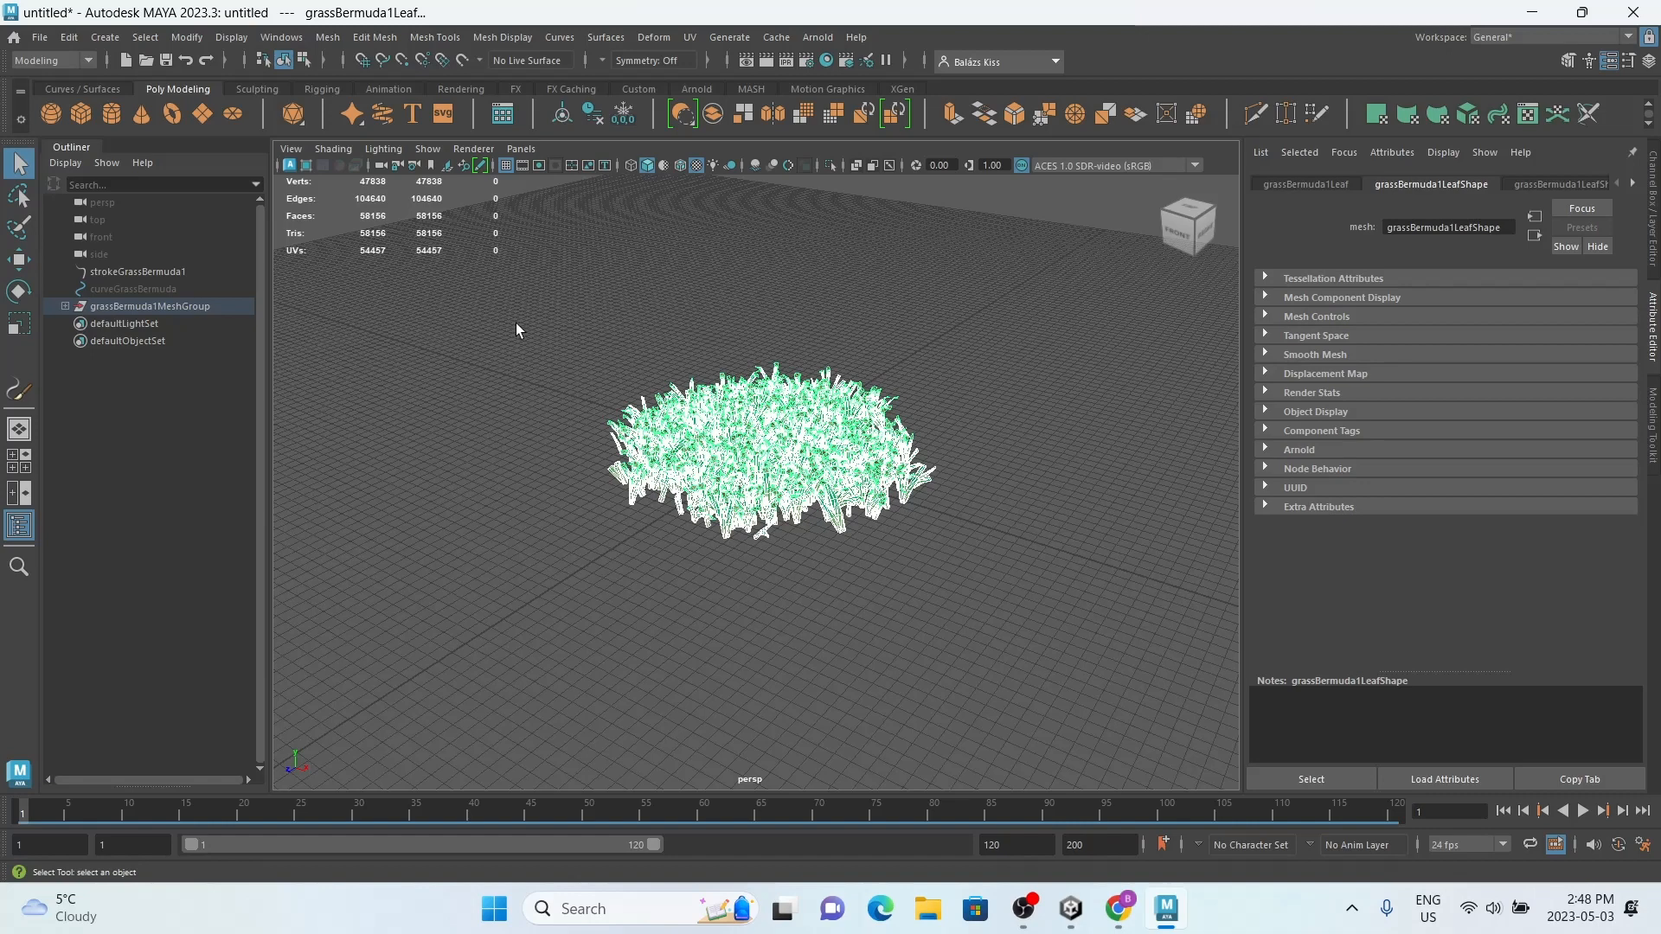
{"action": "left_click", "coordinate": [327, 36]}
{"action": "left_click", "coordinate": [373, 102]}
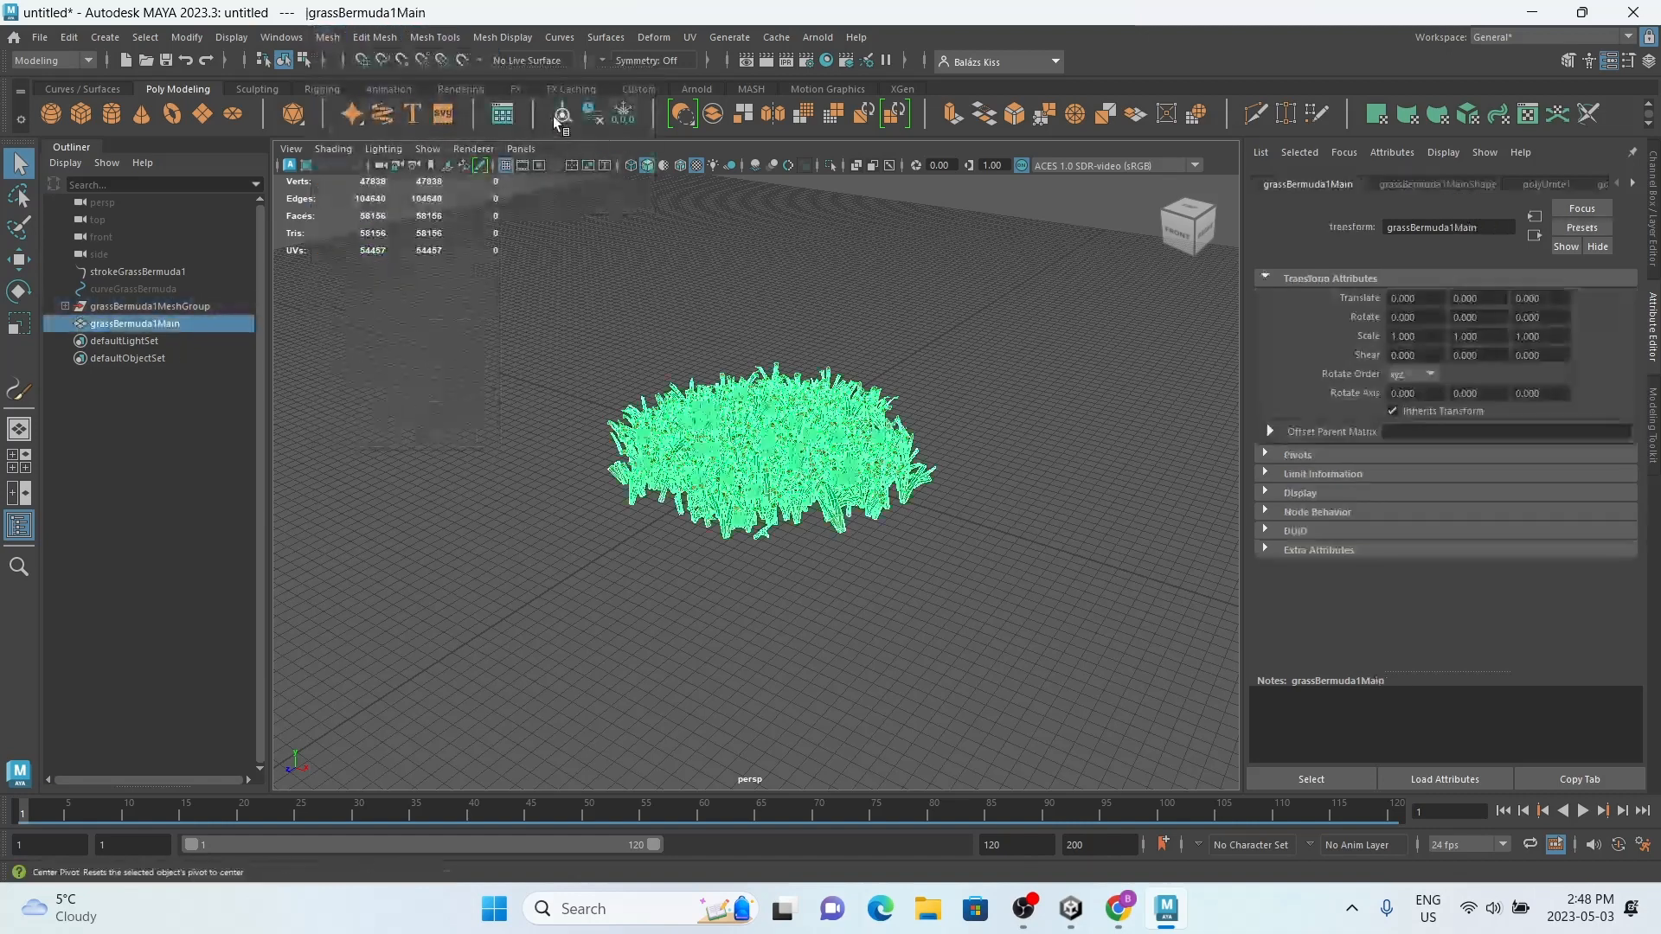
{"action": "left_click", "coordinate": [470, 329]}
Step: Delete the leftover strokeGrassBermuda1 and curveGrassBermuda objects, and frame the combined grass mesh
{"action": "left_click", "coordinate": [159, 273]}
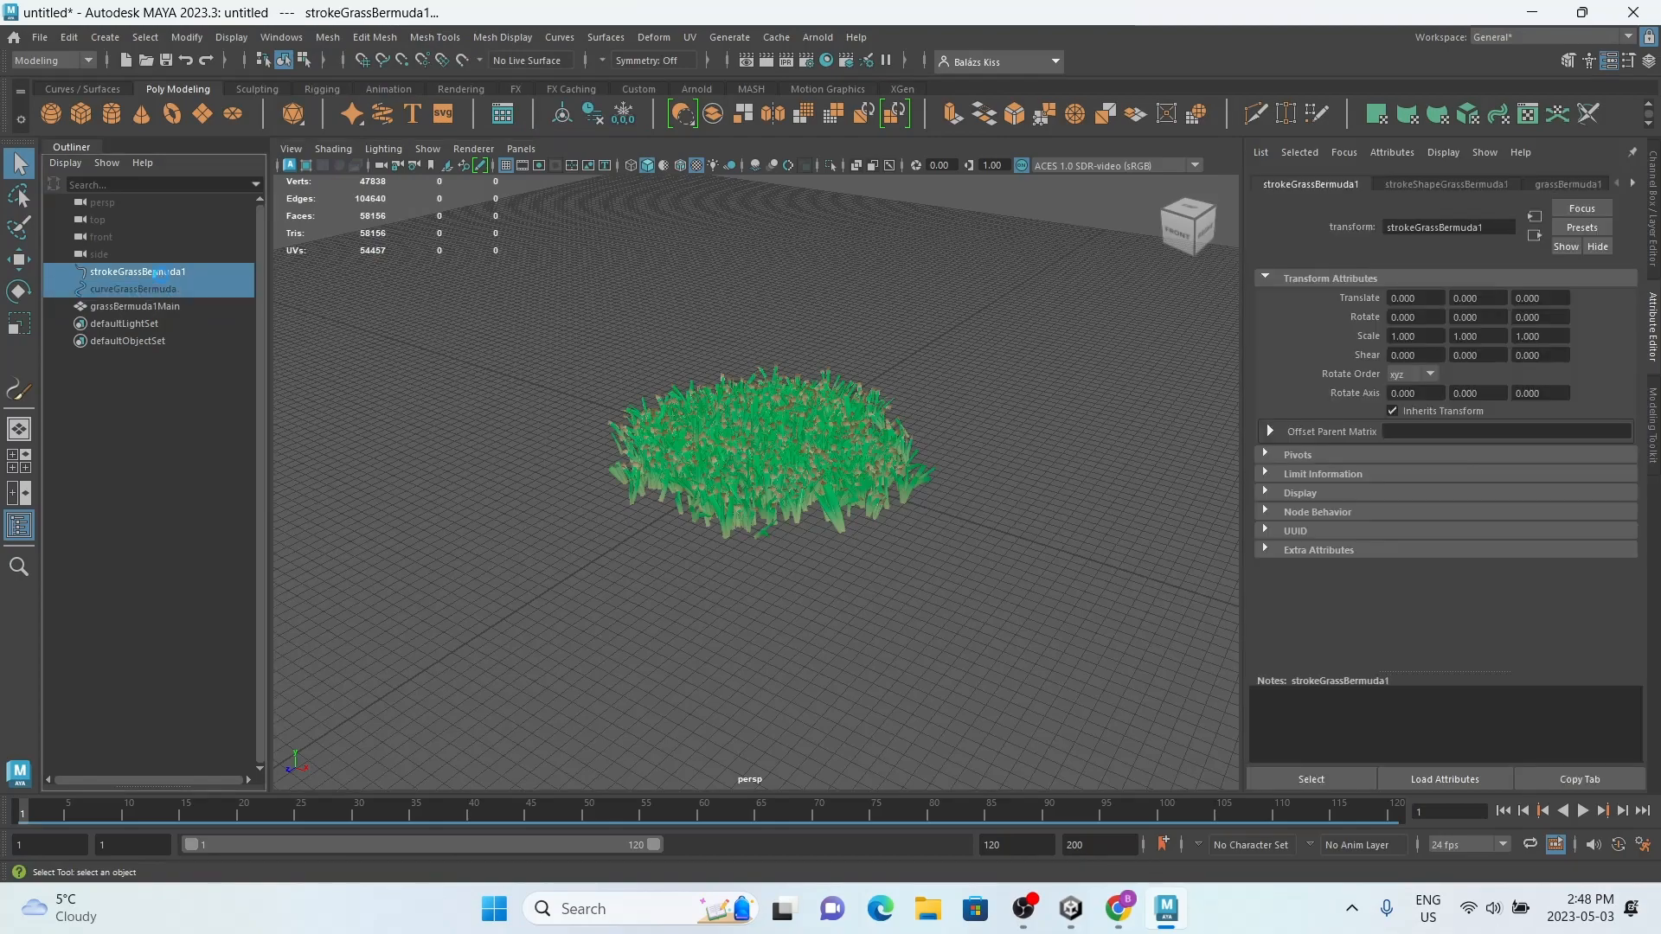
{"action": "key", "text": "Delete"}
{"action": "left_click", "coordinate": [159, 274]}
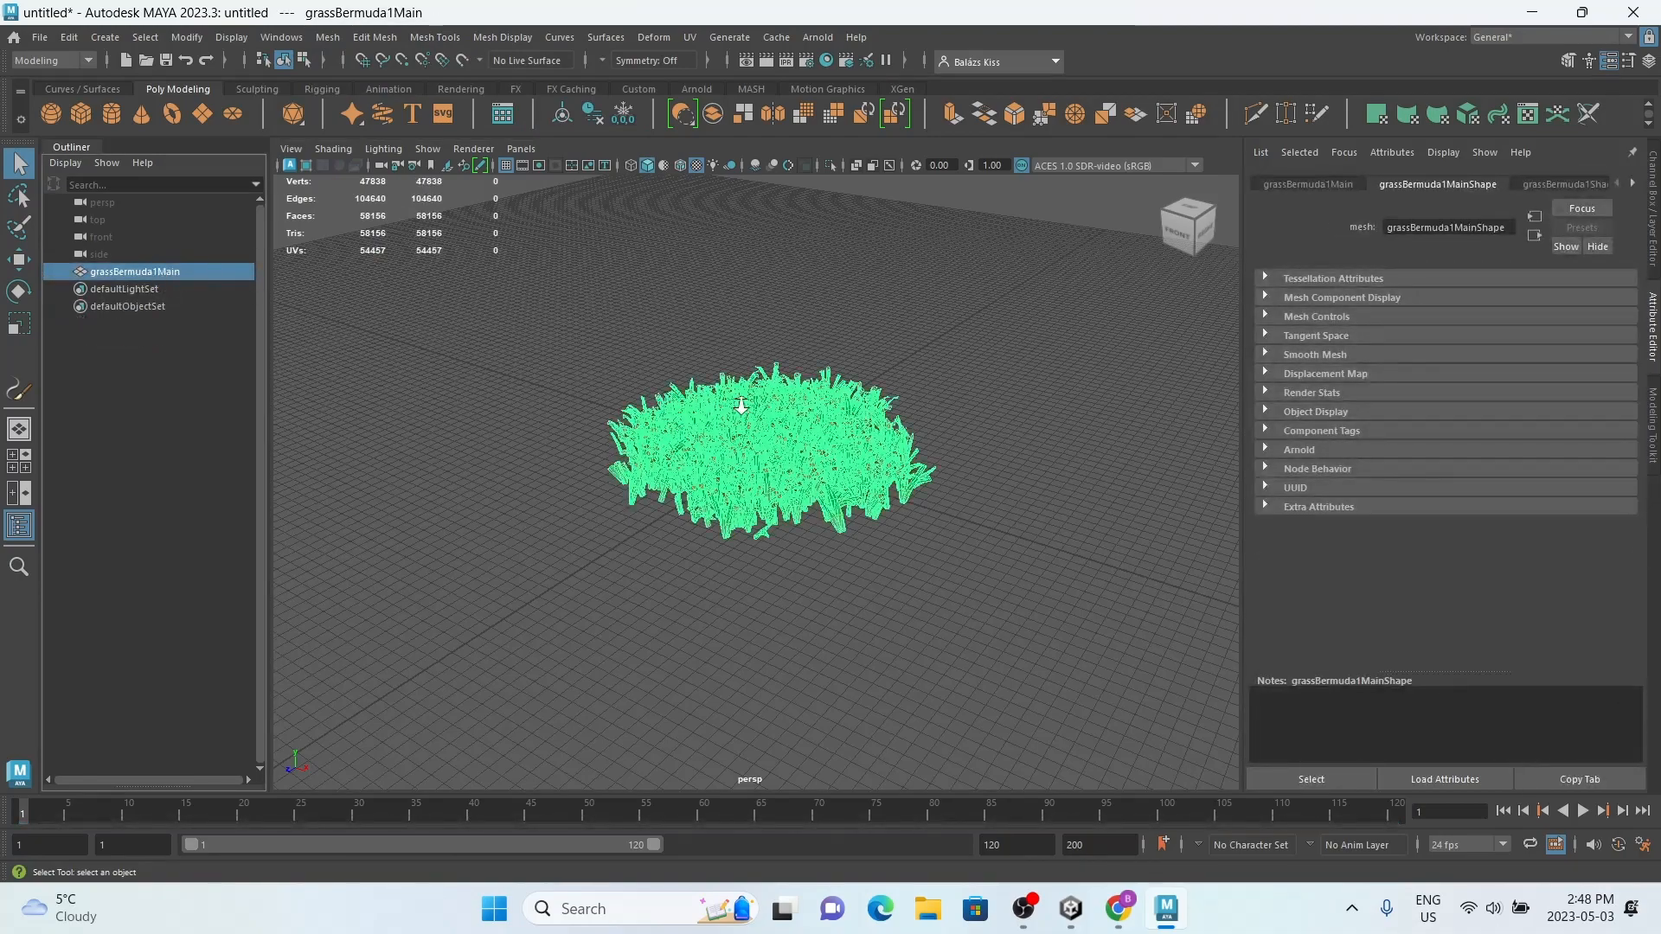
{"action": "scroll", "coordinate": [742, 409], "scroll_direction": "up", "scroll_amount": 8}
{"action": "key", "text": "f"}
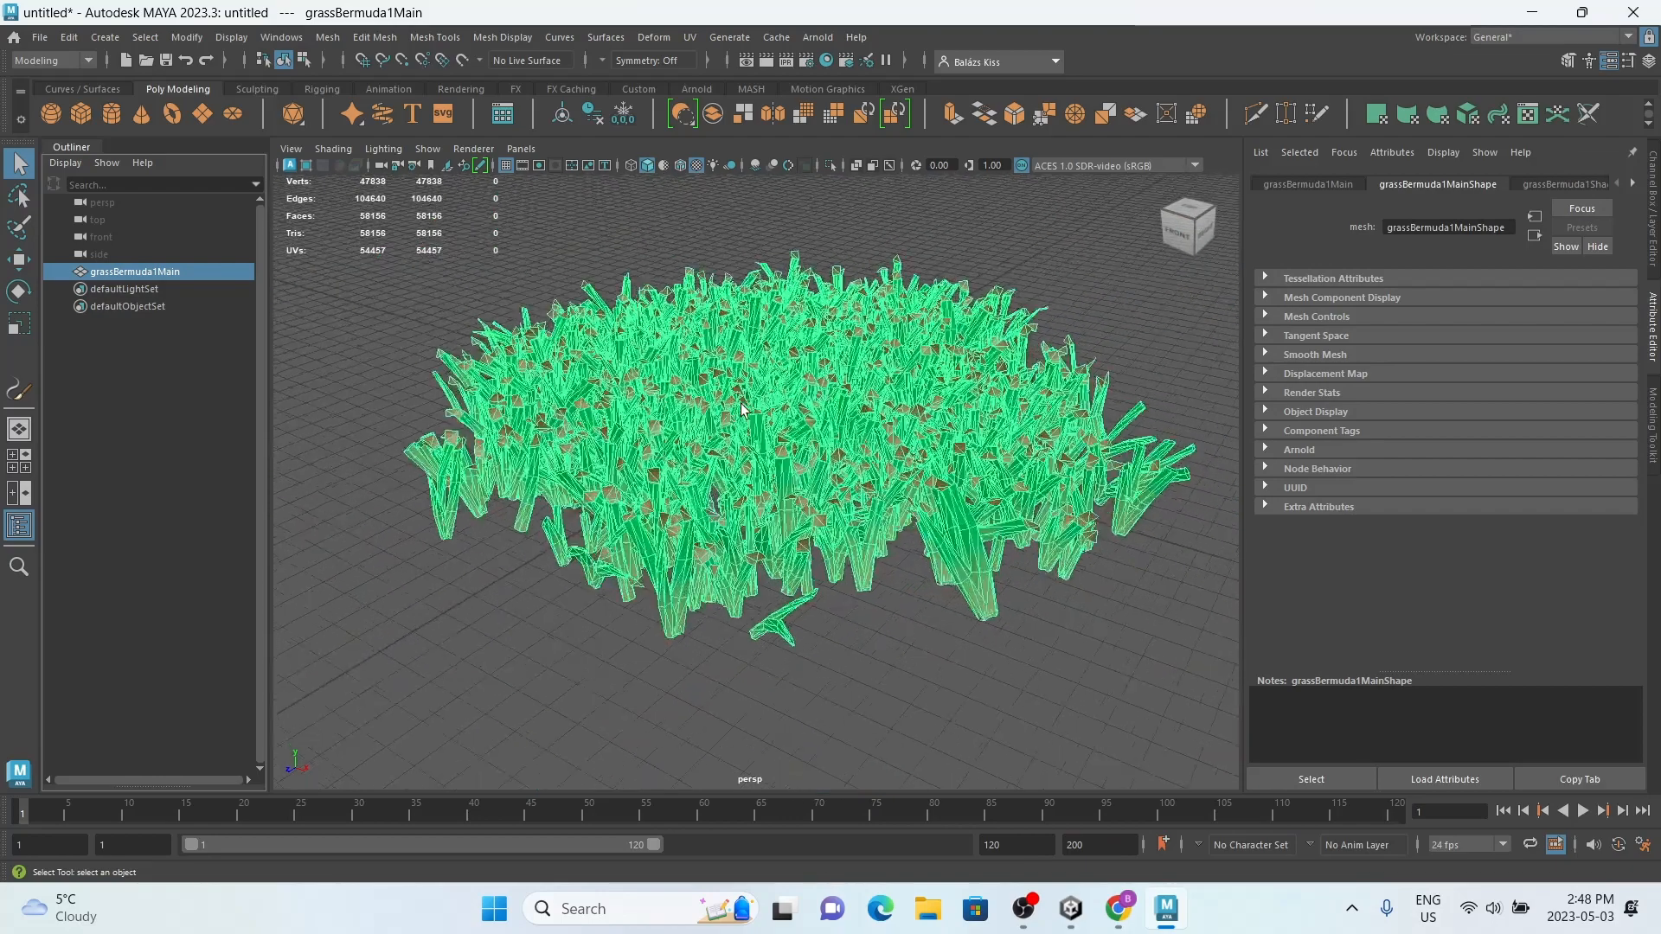
Step: Assign a new Lambert material to the combined grass mesh
{"action": "scroll", "coordinate": [741, 409], "scroll_direction": "up", "scroll_amount": 10}
{"action": "key", "text": "f"}
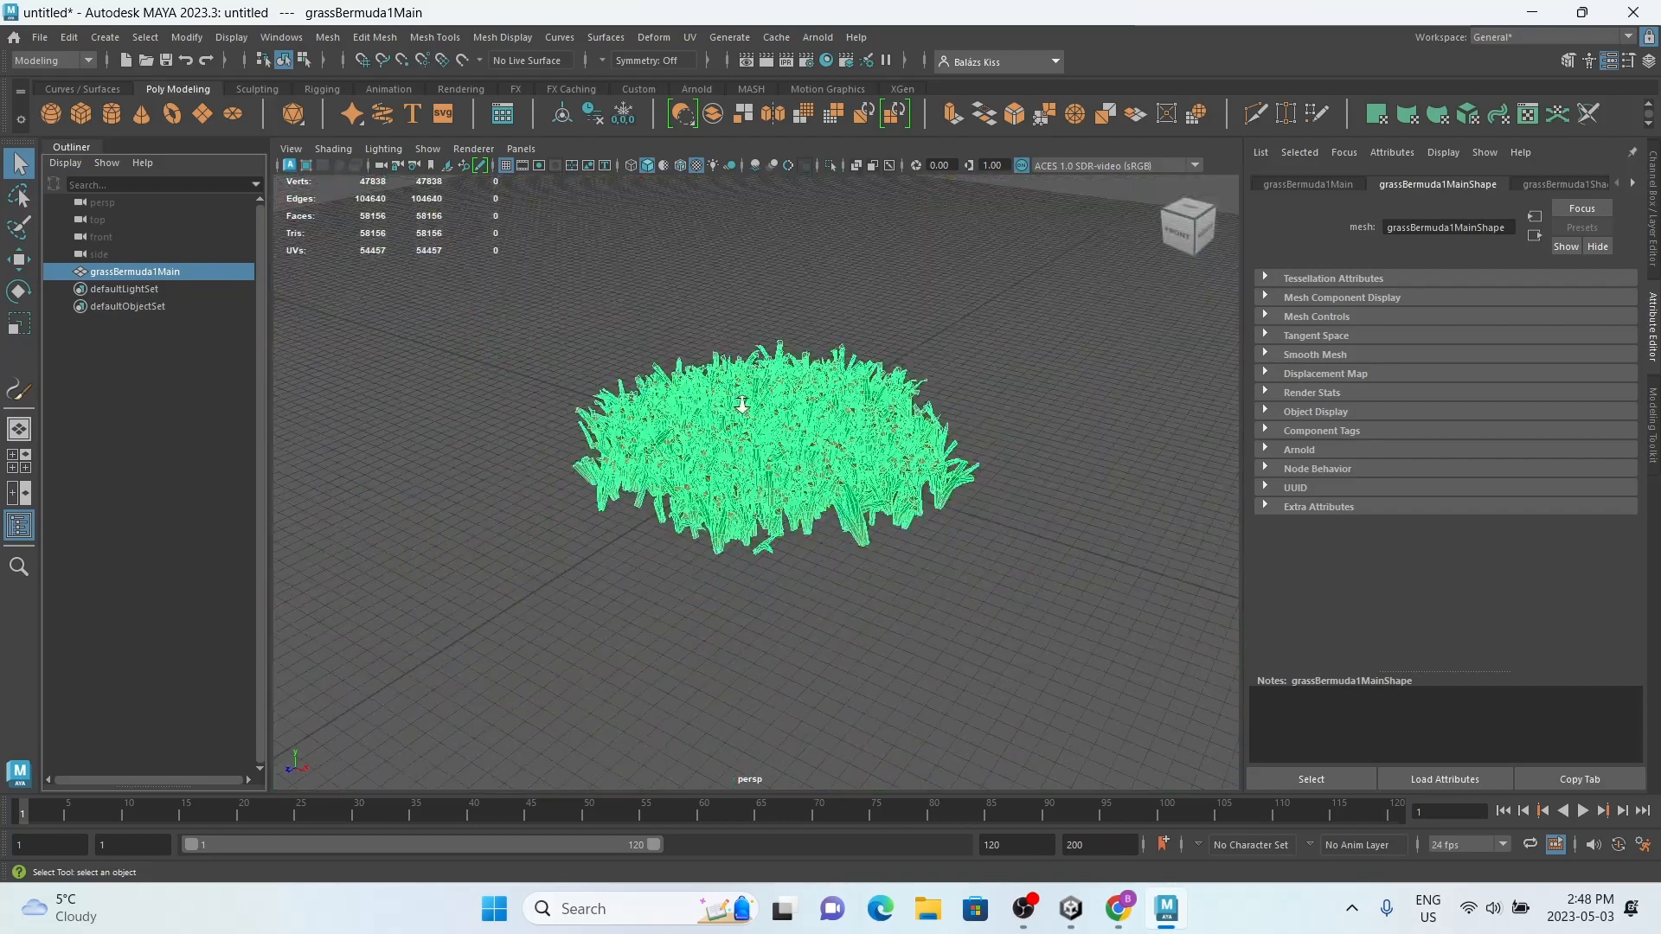
{"action": "scroll", "coordinate": [742, 410], "scroll_direction": "up", "scroll_amount": 2}
{"action": "right_click", "coordinate": [744, 409]}
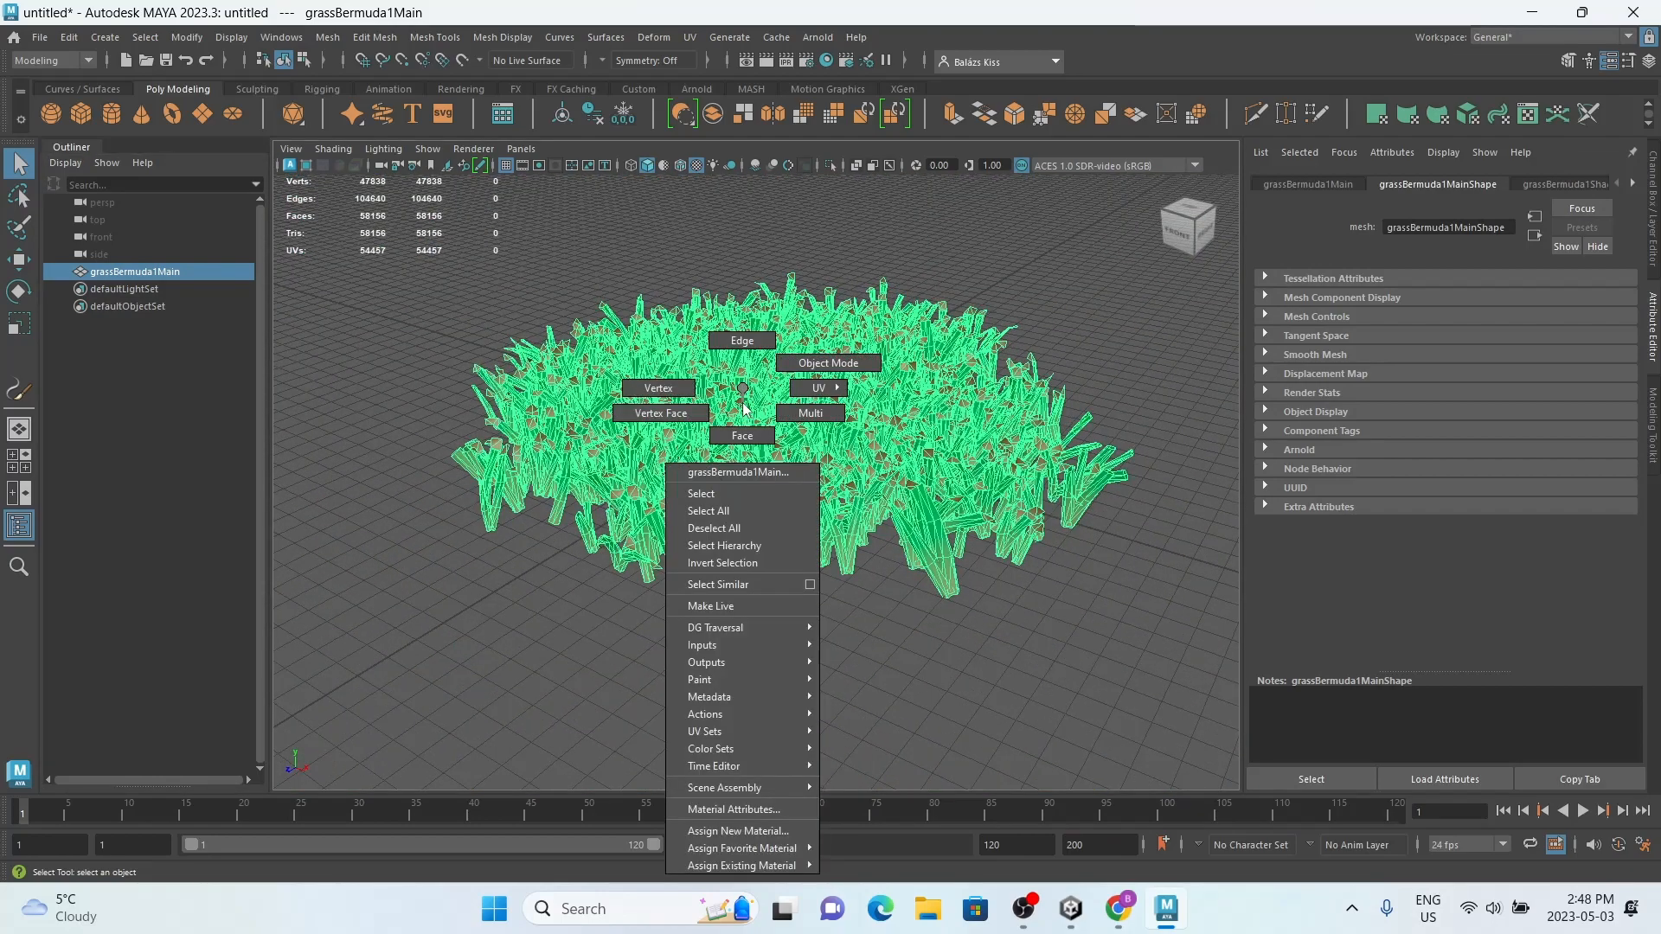
{"action": "right_click_drag", "start_coordinate": [743, 403], "coordinate": [828, 364]}
{"action": "scroll", "coordinate": [743, 403], "scroll_direction": "up", "scroll_amount": 2}
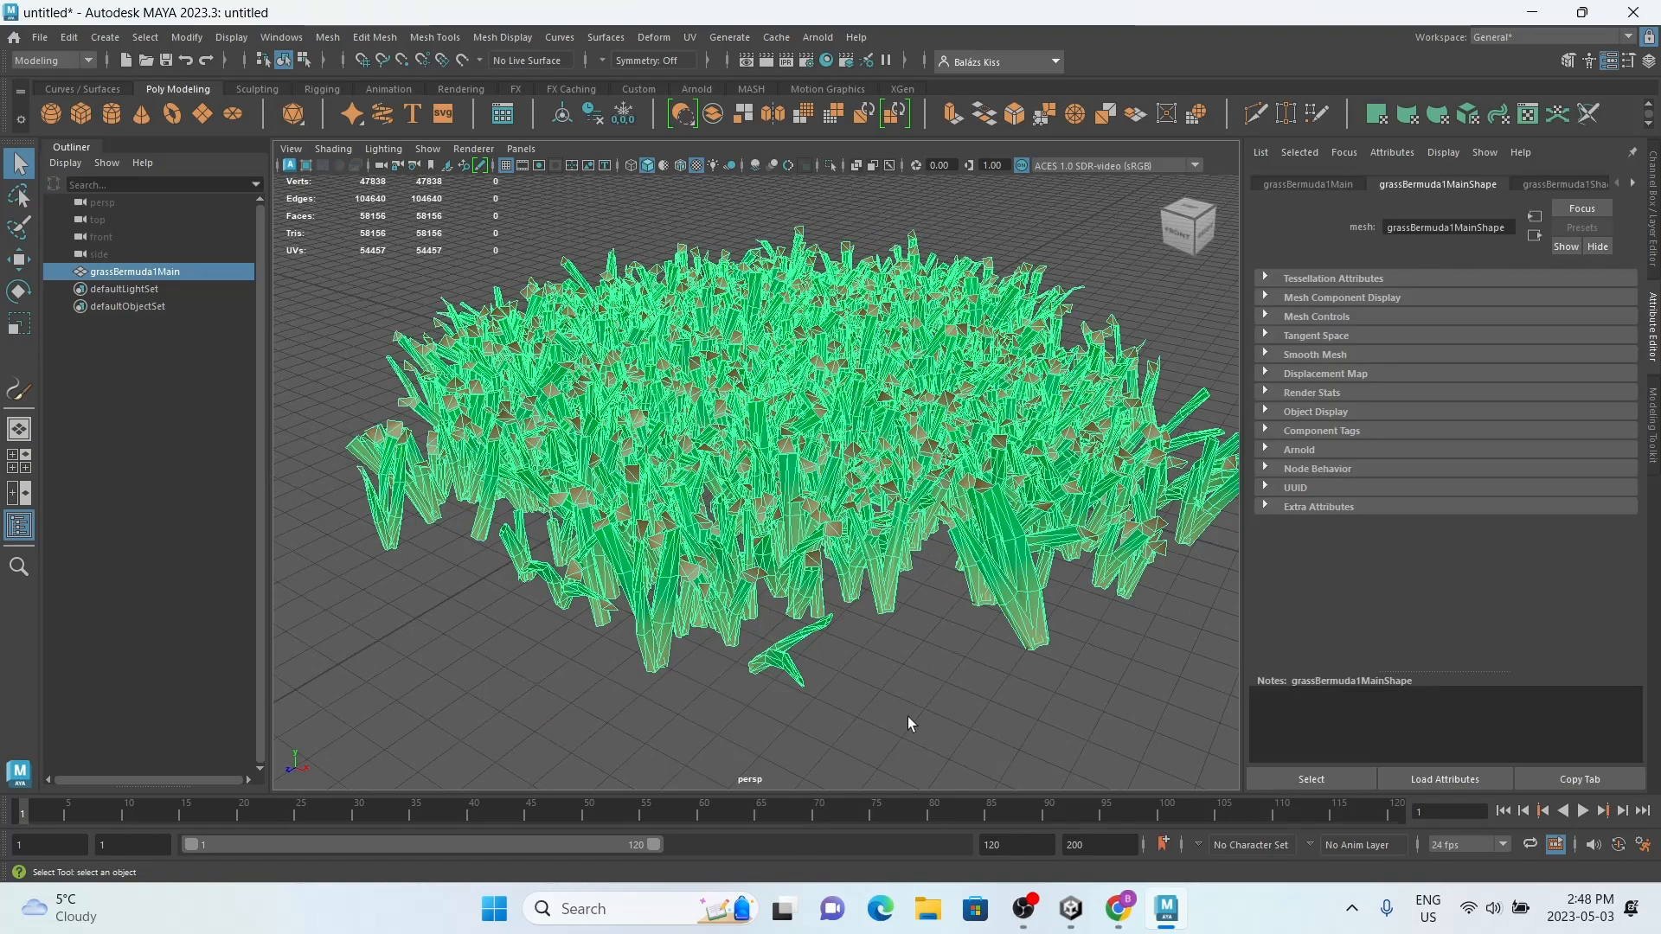
{"action": "left_click", "coordinate": [906, 717]}
{"action": "left_click_drag", "start_coordinate": [907, 717], "coordinate": [874, 649], "text": "alt"}
{"action": "left_click", "coordinate": [863, 617]}
{"action": "right_click_drag", "start_coordinate": [813, 554], "coordinate": [813, 833]}
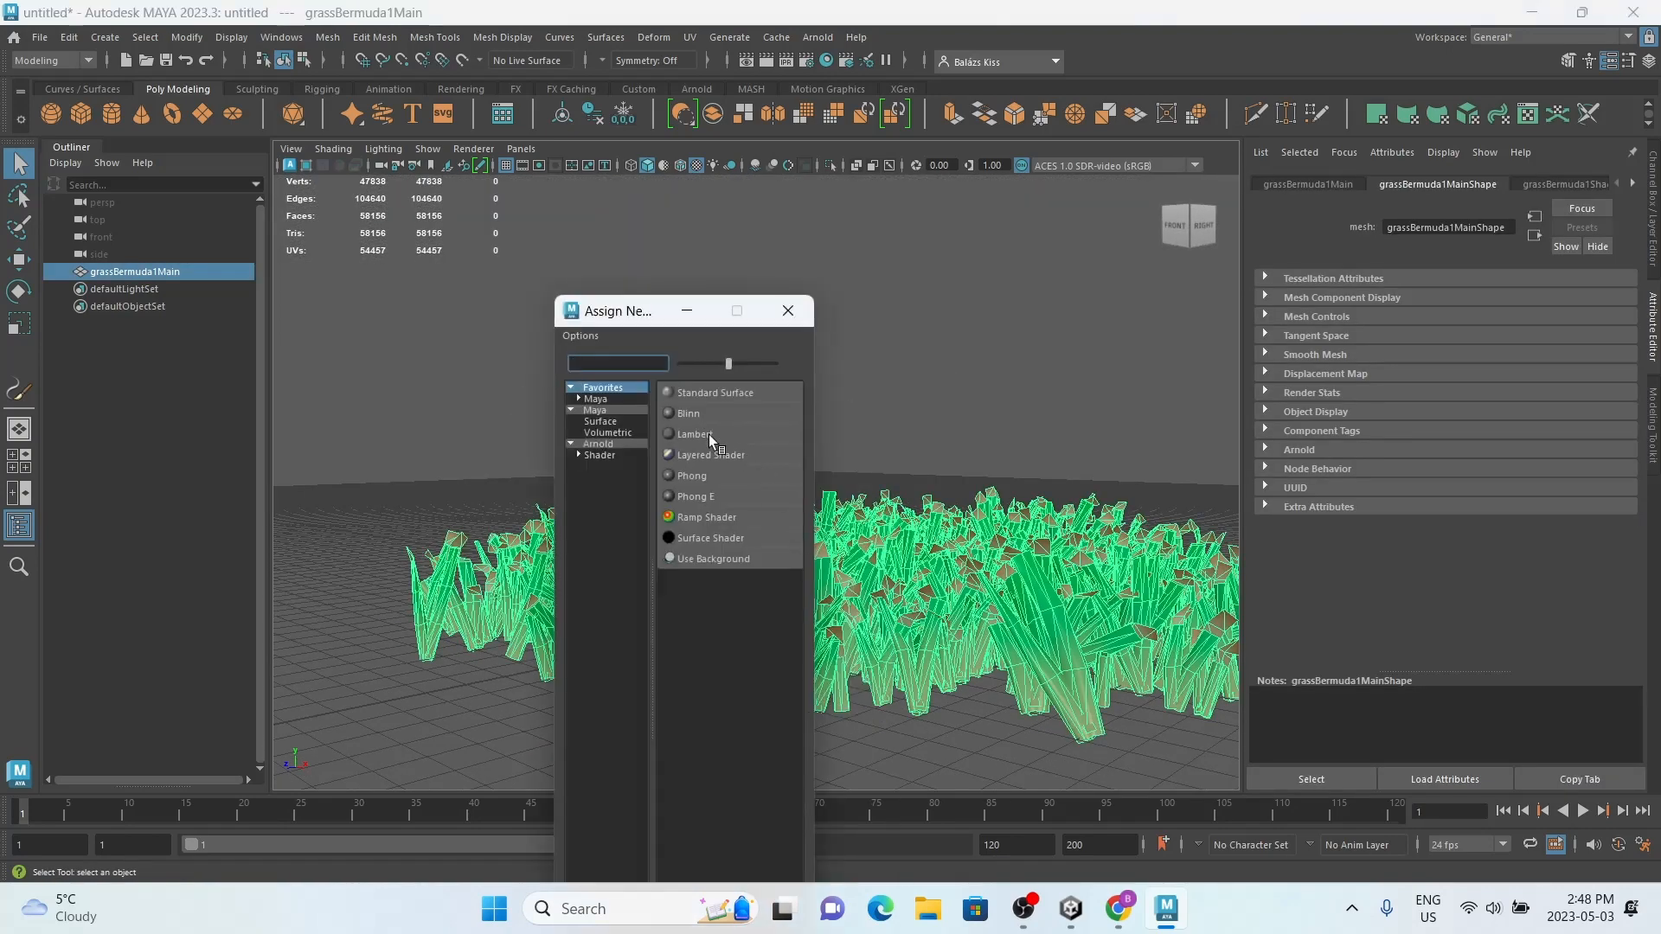
{"action": "left_click", "coordinate": [702, 434]}
{"action": "left_click_drag", "start_coordinate": [715, 438], "coordinate": [779, 481], "text": "alt"}
{"action": "key", "text": "f"}
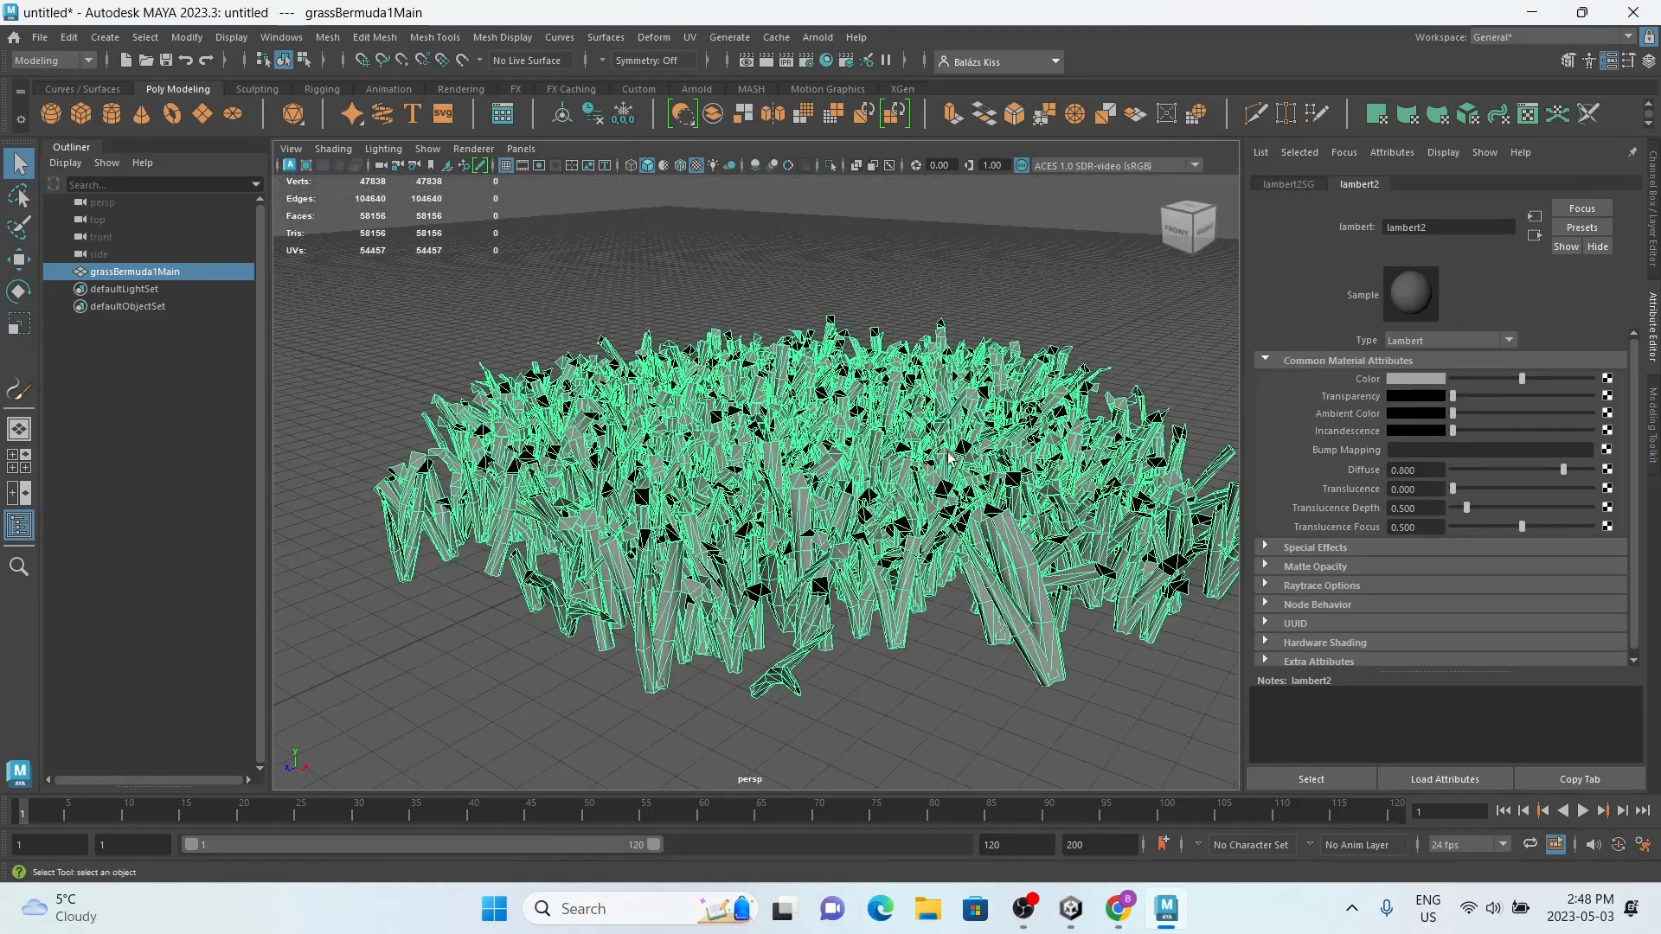
Step: Set the new Lambert material's color to dark green and reselect the grass mesh
{"action": "left_click", "coordinate": [1424, 379]}
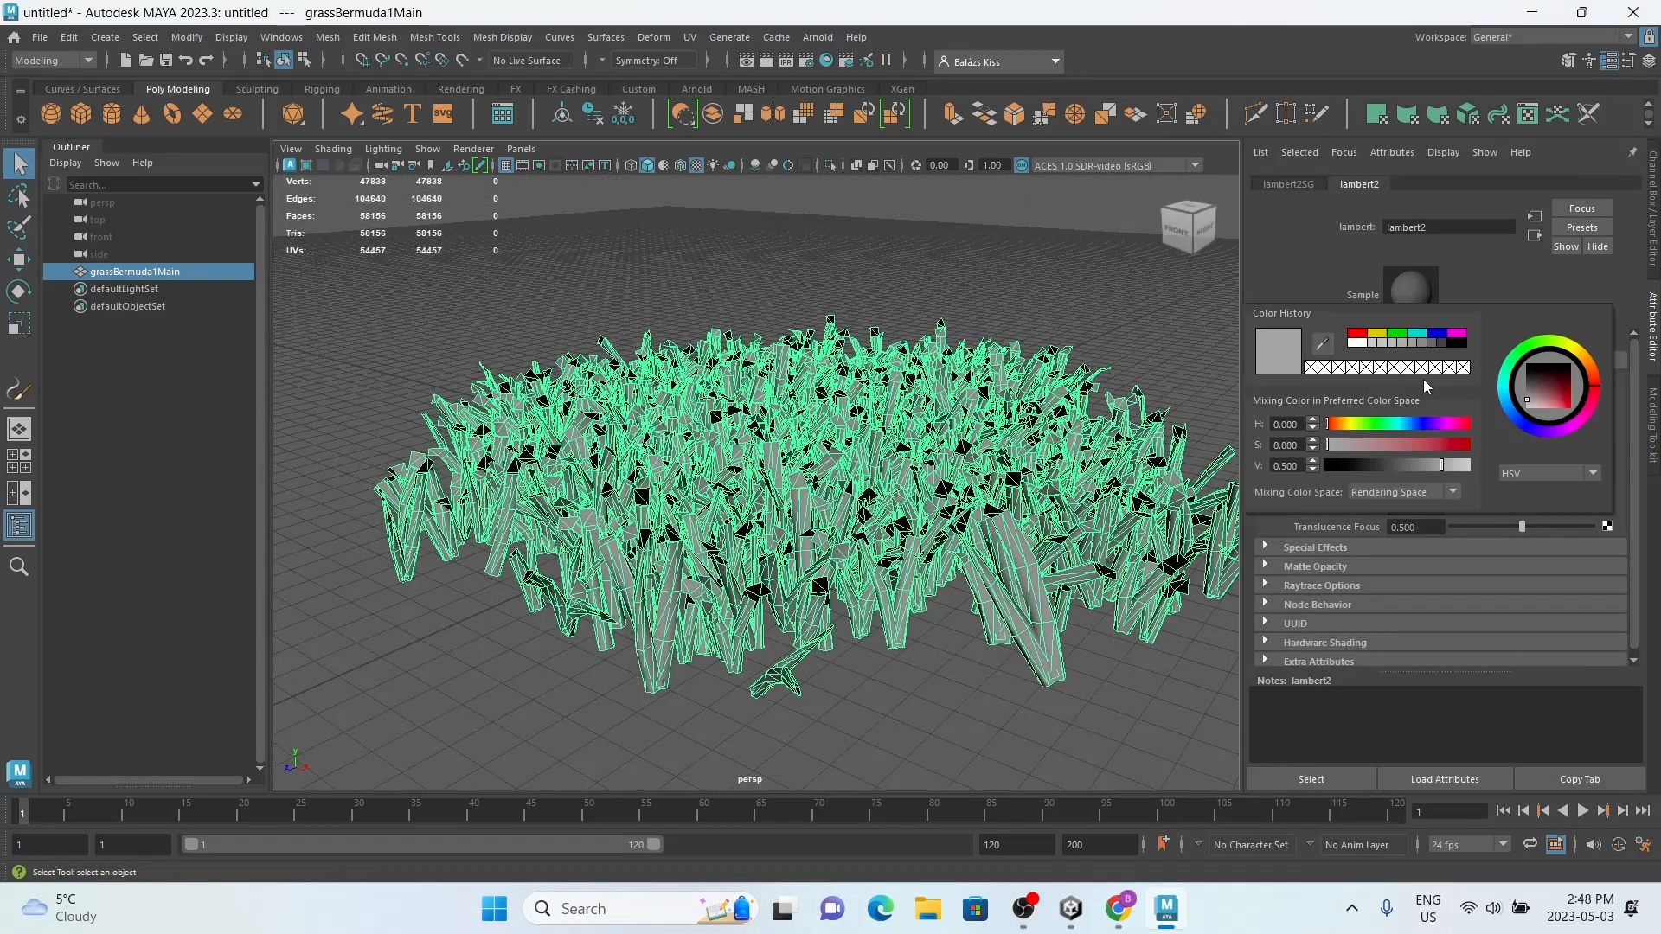
{"action": "left_click", "coordinate": [1527, 361]}
{"action": "left_click", "coordinate": [1568, 413]}
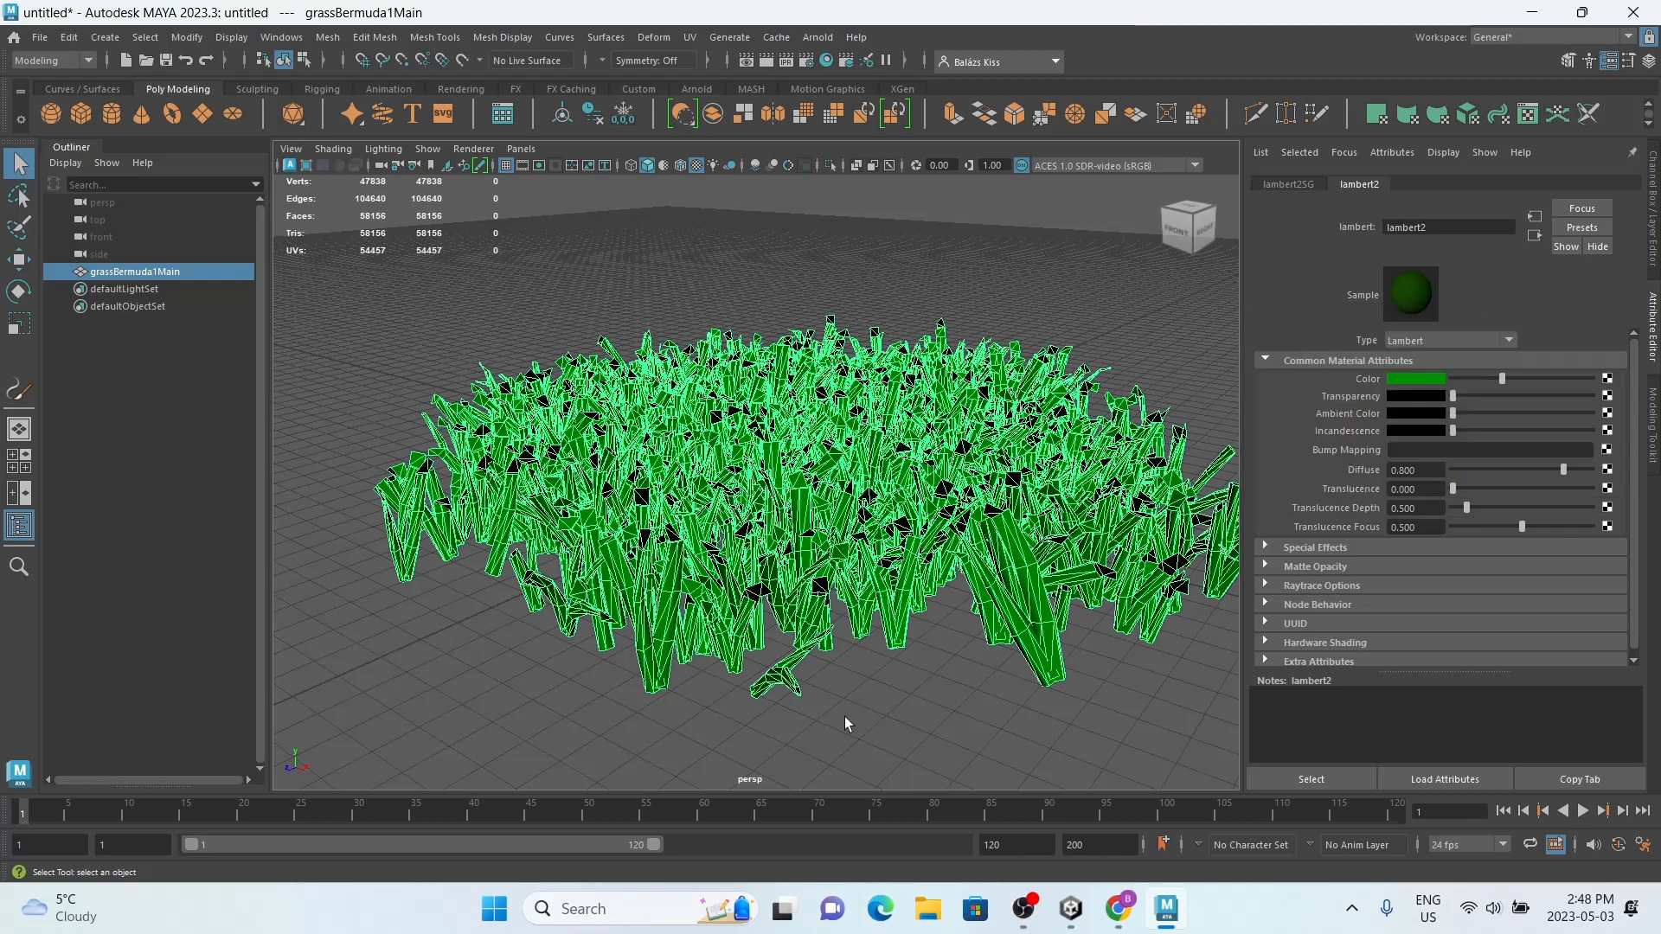
{"action": "left_click", "coordinate": [845, 716]}
{"action": "scroll", "coordinate": [849, 663], "scroll_direction": "down", "scroll_amount": 5}
{"action": "scroll", "coordinate": [830, 650], "scroll_direction": "up", "scroll_amount": 2}
{"action": "middle_click_drag", "start_coordinate": [767, 615], "coordinate": [741, 638], "text": "alt"}
{"action": "left_click", "coordinate": [744, 556]}
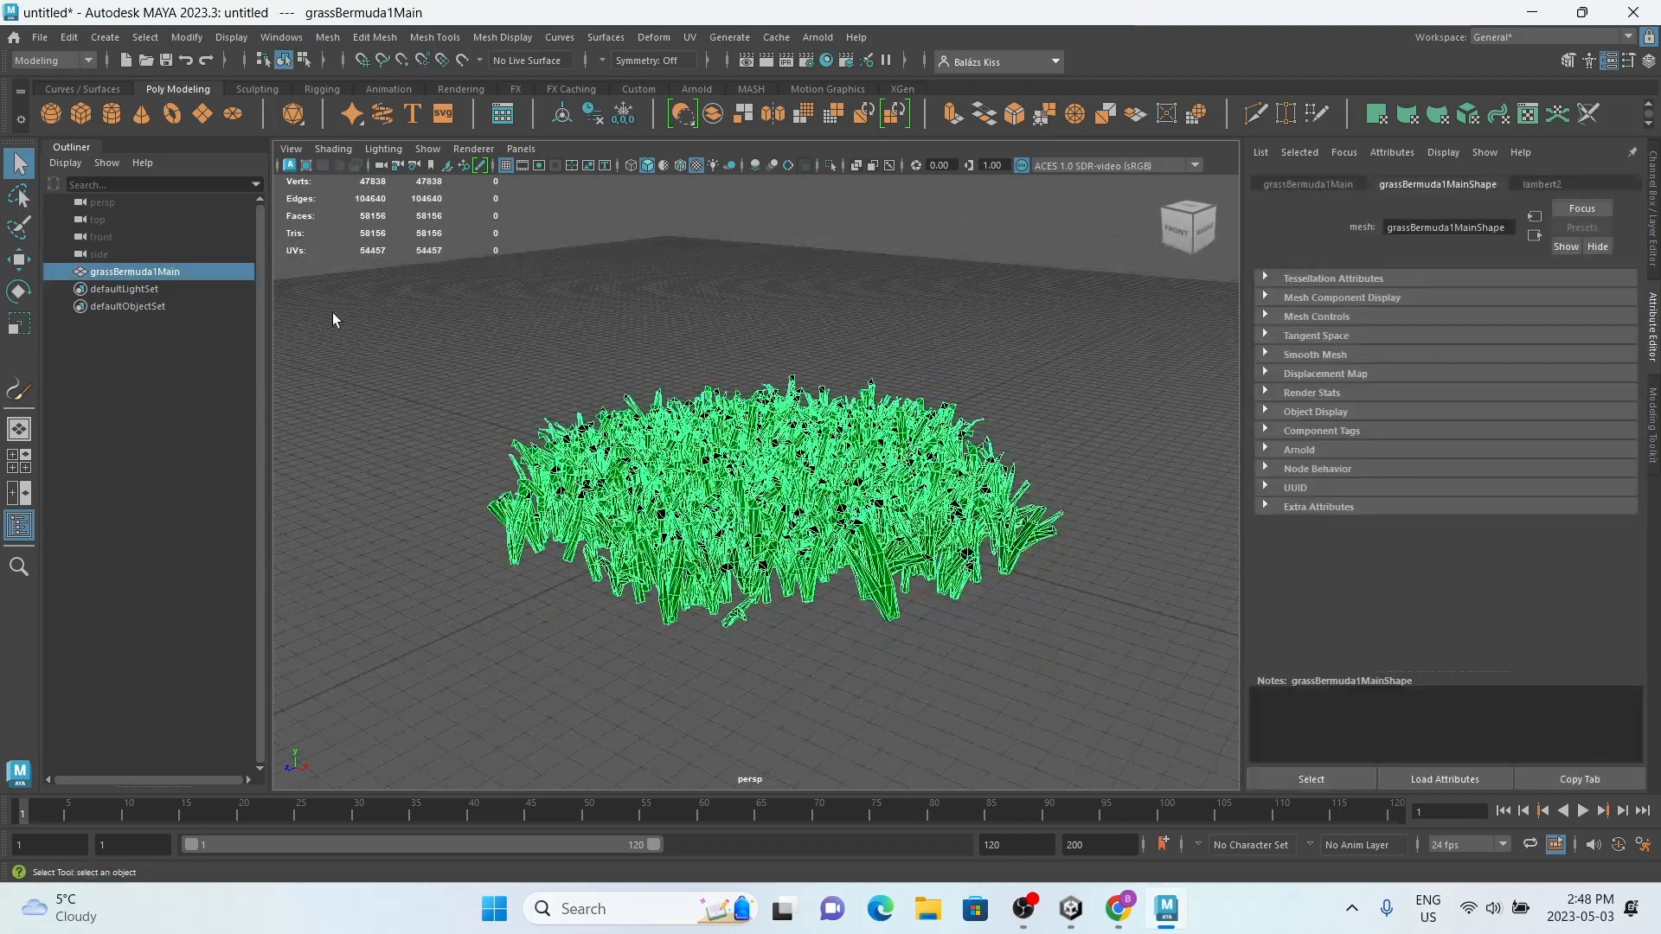
Step: Try renaming the mesh's shape node to grass, and undo the rename
{"action": "double_click", "coordinate": [1441, 225]}
{"action": "type", "text": "g"}
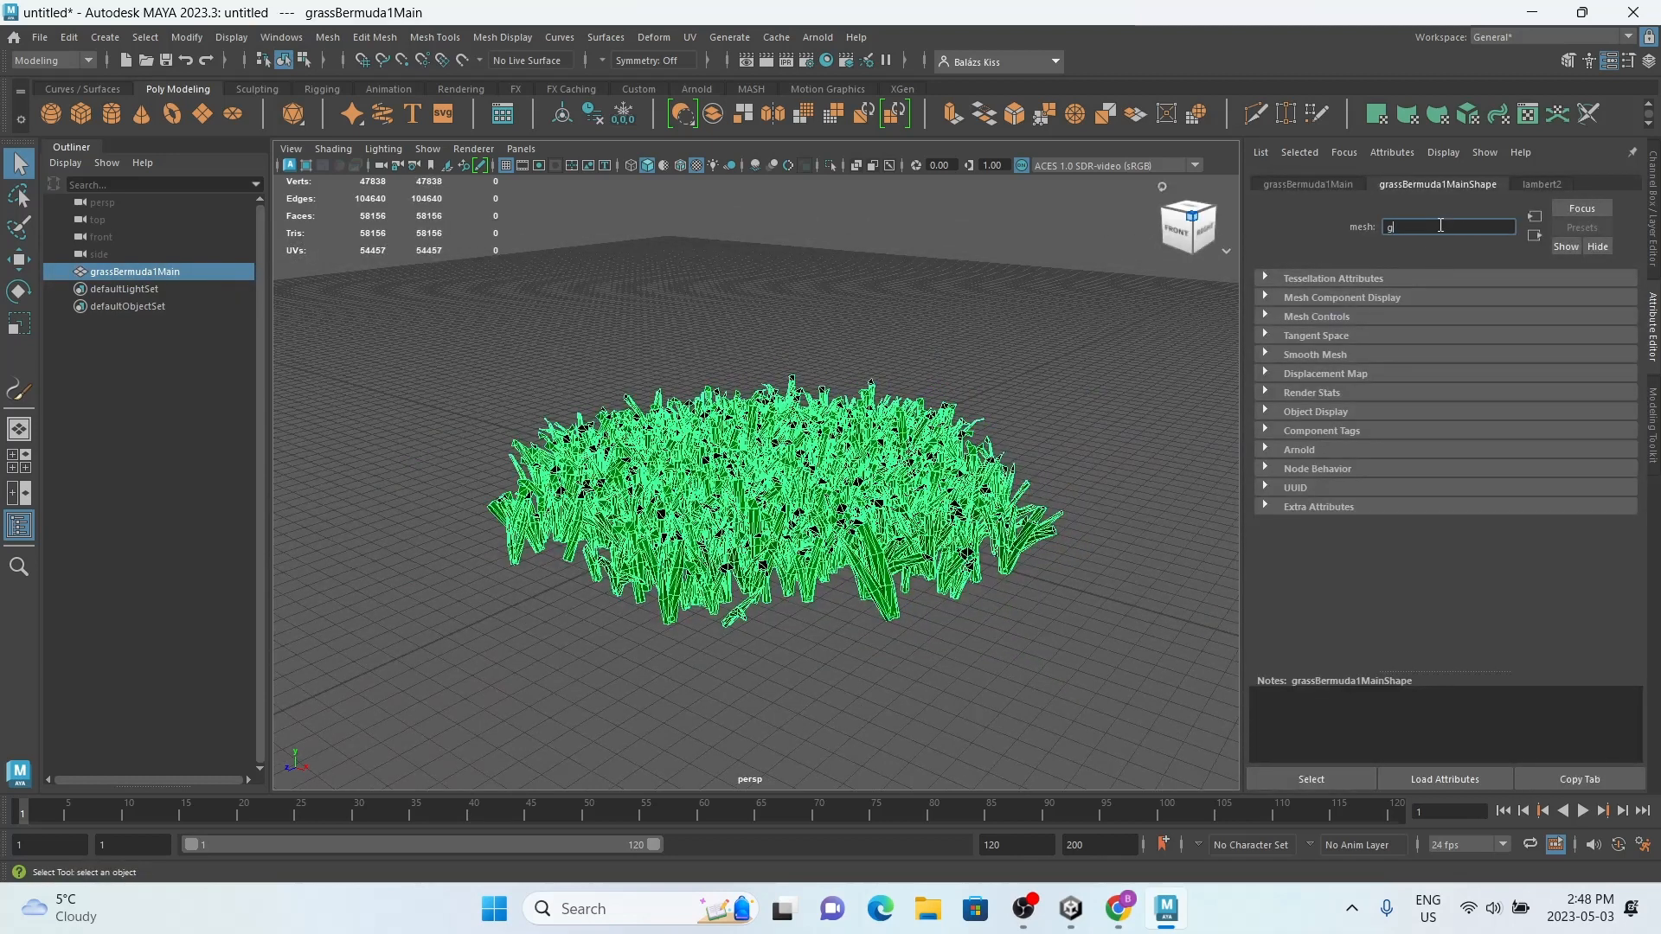
{"action": "type", "text": "rass"}
{"action": "key", "text": "Return"}
{"action": "key", "text": "ctrl+z"}
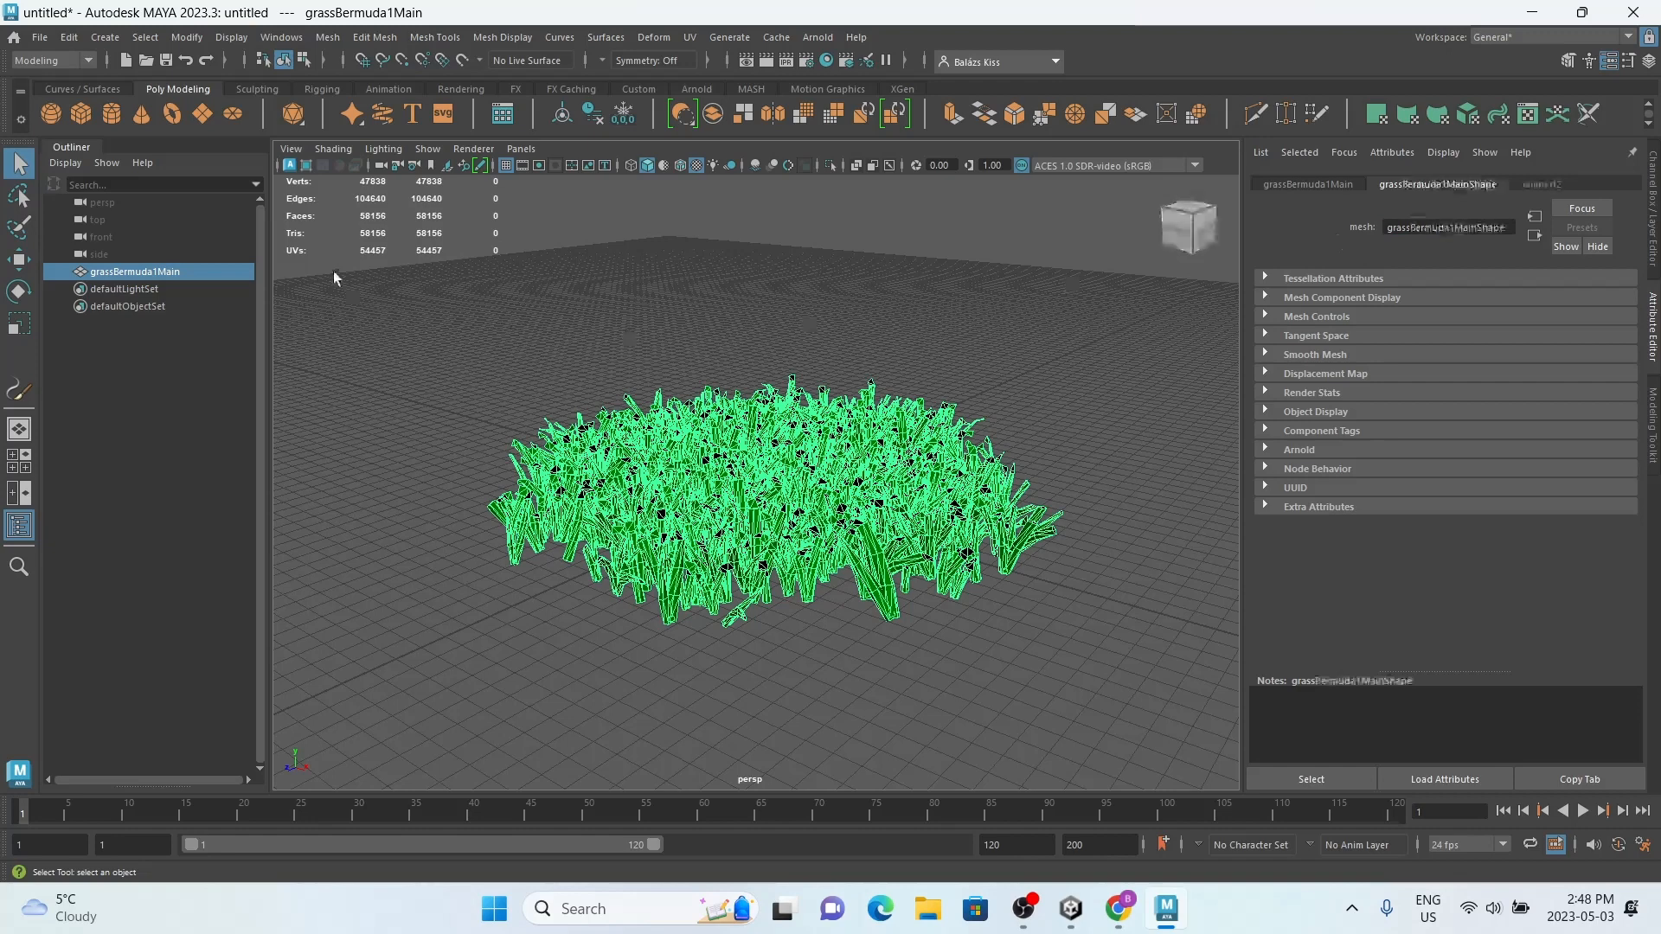
Step: Rename the grassBermuda1Main object as grass
{"action": "double_click", "coordinate": [134, 271]}
{"action": "type", "text": "grass"}
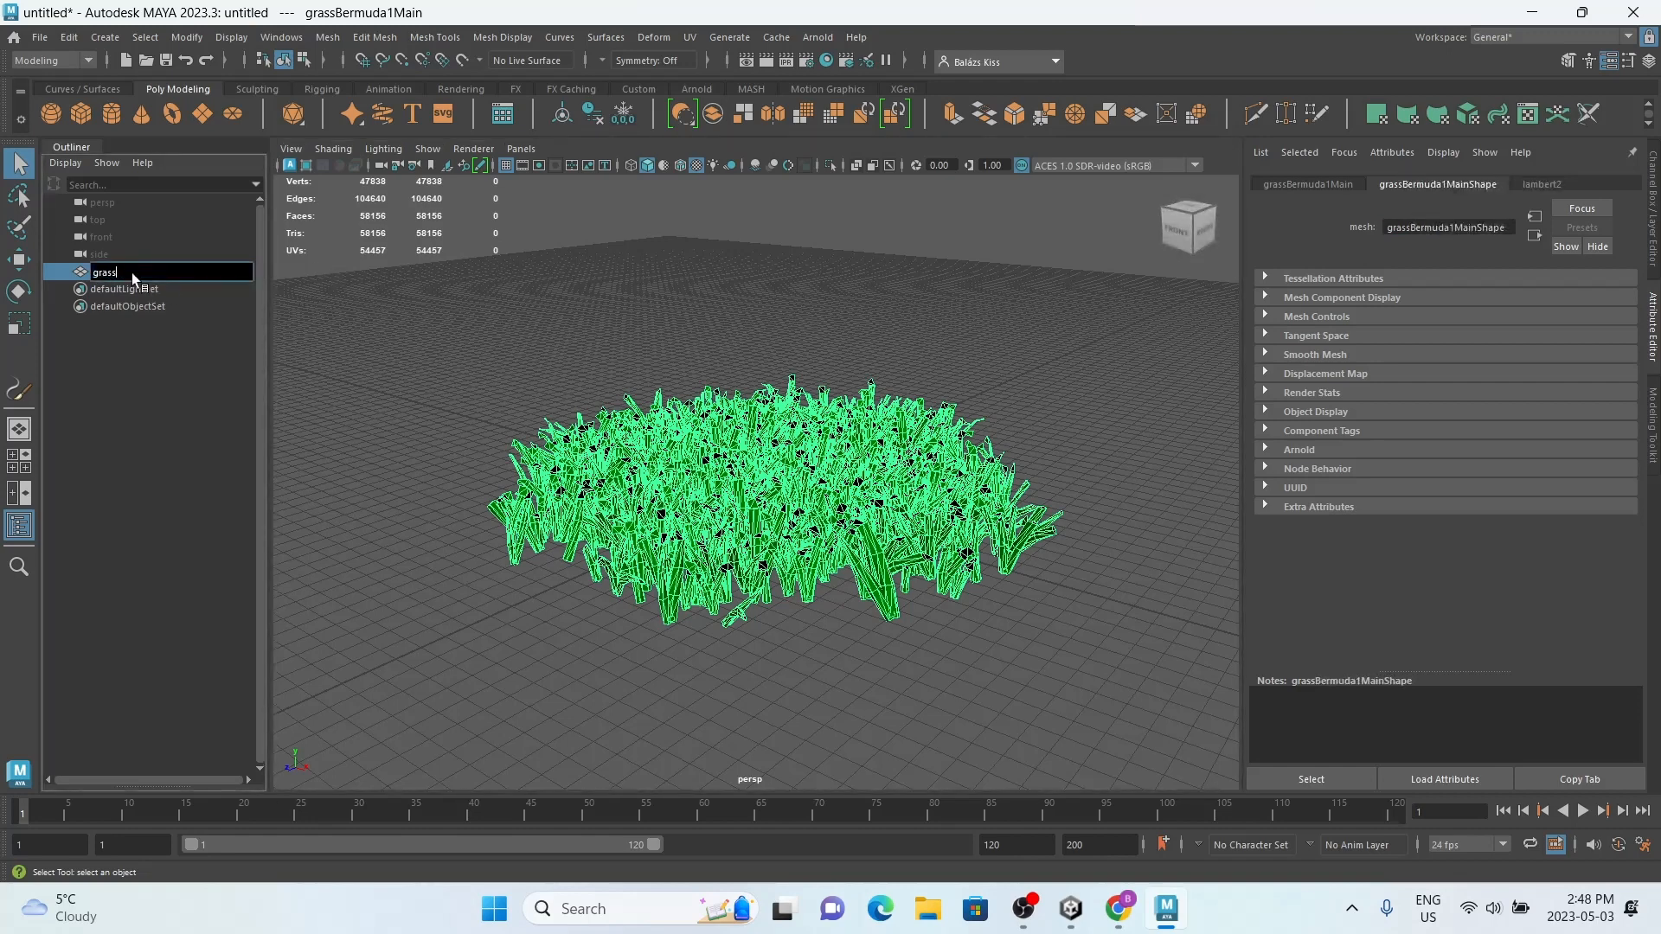
{"action": "key", "text": "Return"}
Step: Export the selected grass mesh as an FBX file named grass to the Downloads folder, replacing the existing file
{"action": "left_click", "coordinate": [40, 37]}
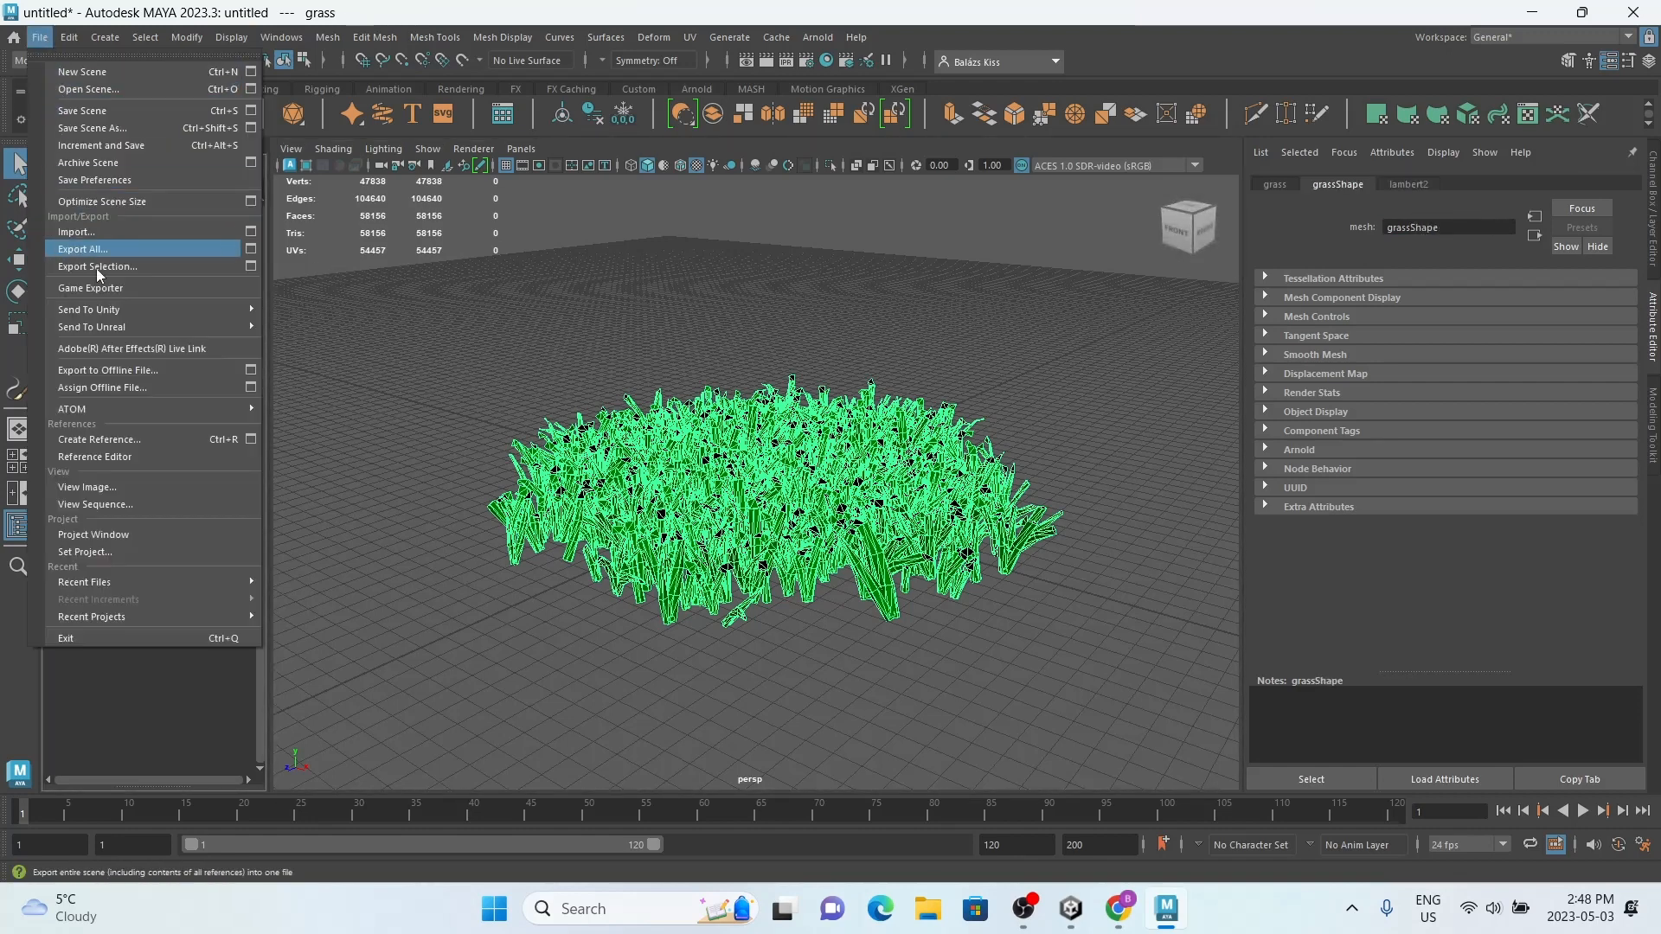
{"action": "mouse_move", "coordinate": [115, 332]}
{"action": "left_click", "coordinate": [95, 266]}
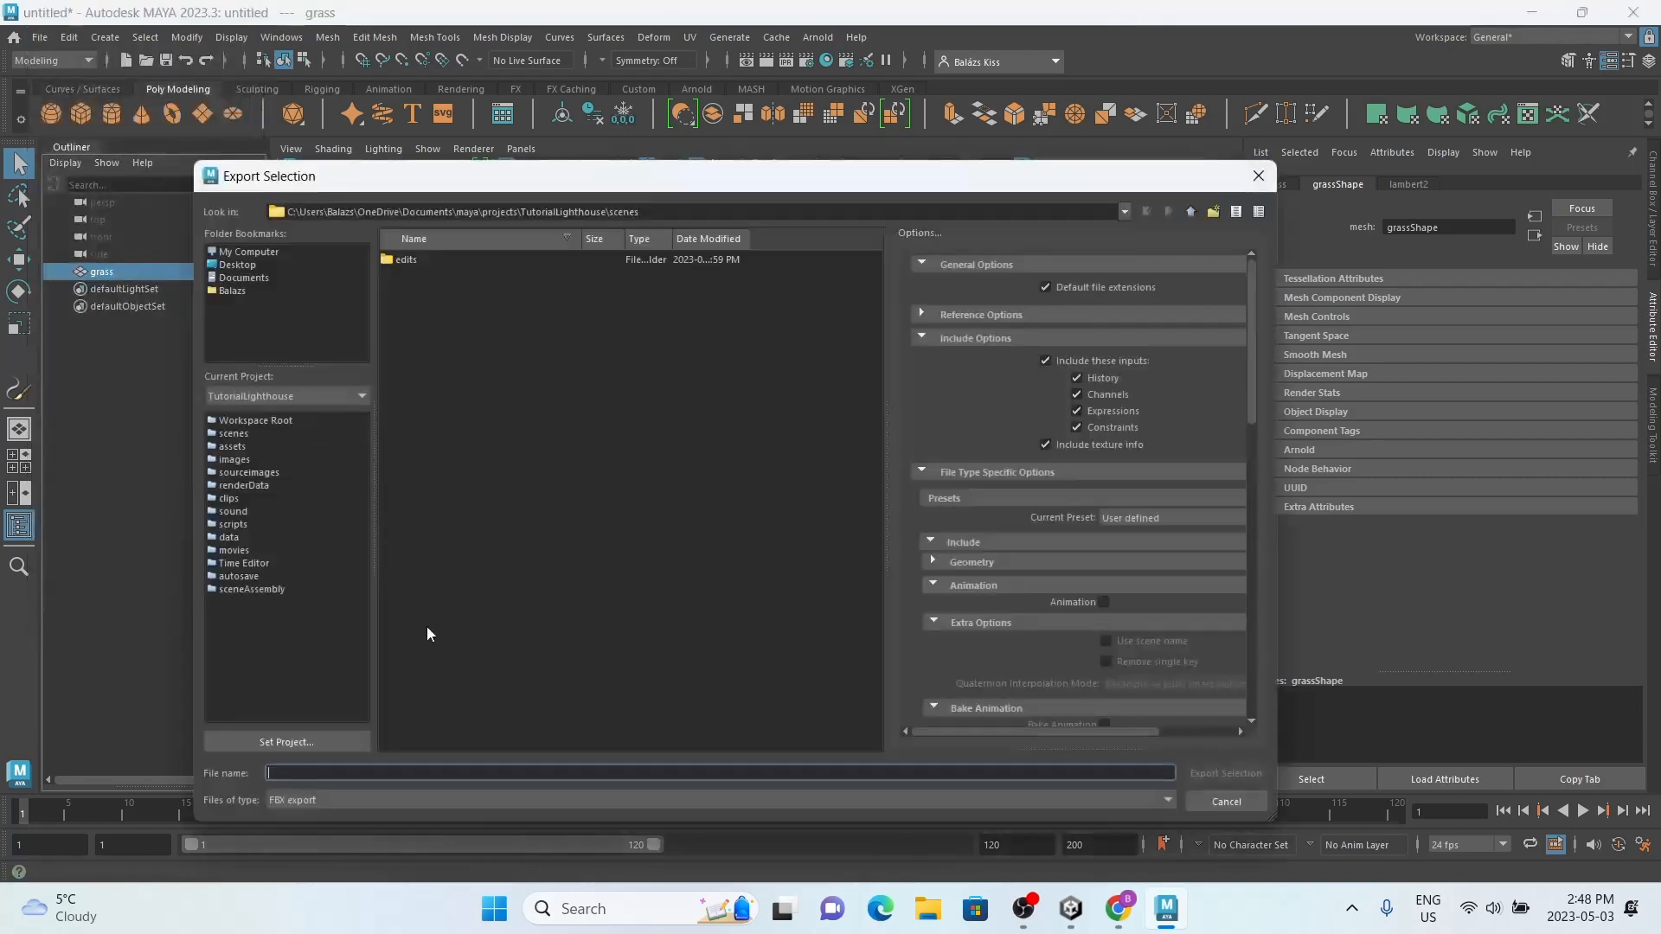
{"action": "type", "text": "grass"}
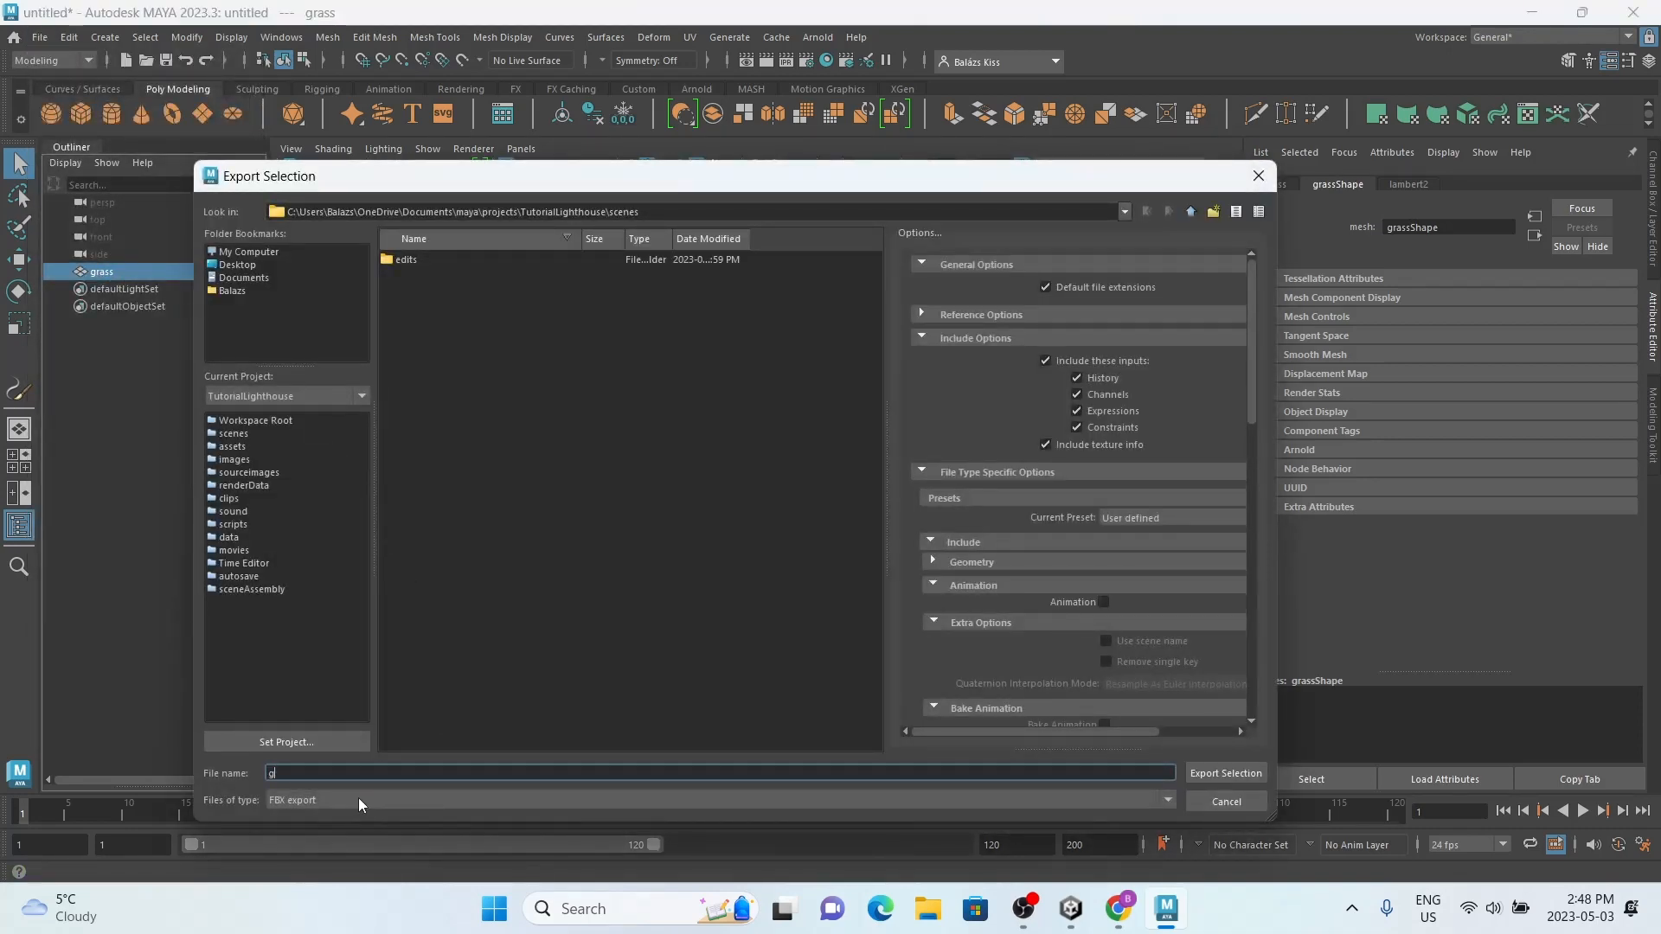
{"action": "left_click", "coordinate": [285, 292]}
{"action": "double_click", "coordinate": [450, 524]}
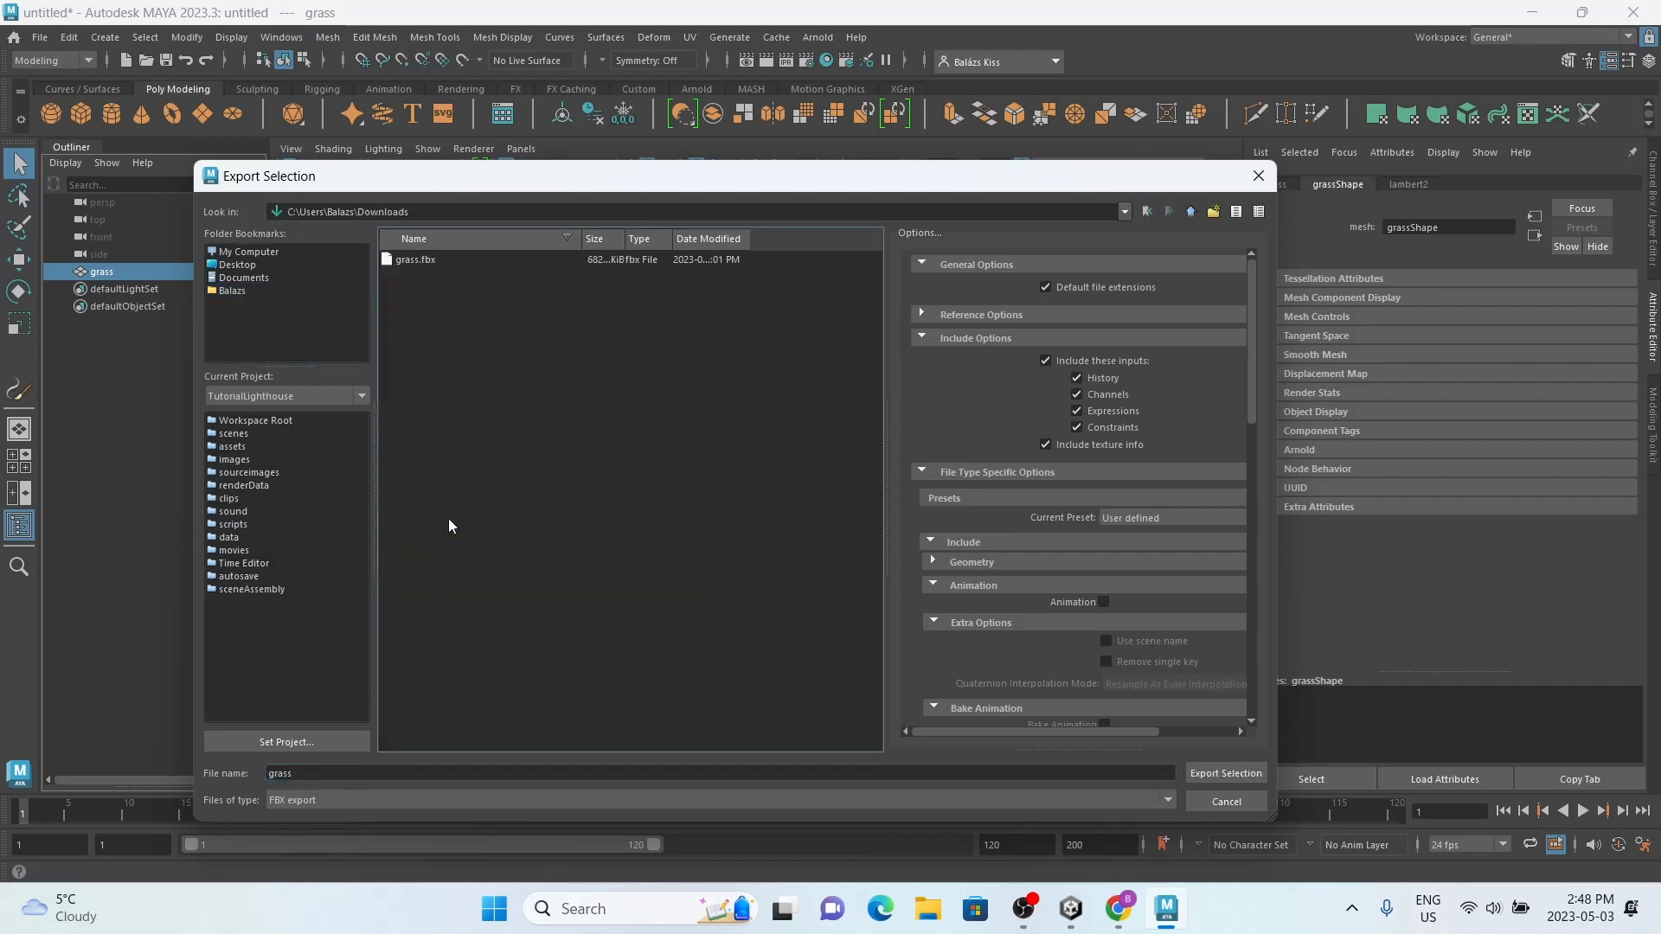
{"action": "scroll", "coordinate": [1041, 525], "scroll_direction": "down", "scroll_amount": 5}
{"action": "scroll", "coordinate": [1039, 523], "scroll_direction": "down", "scroll_amount": 5}
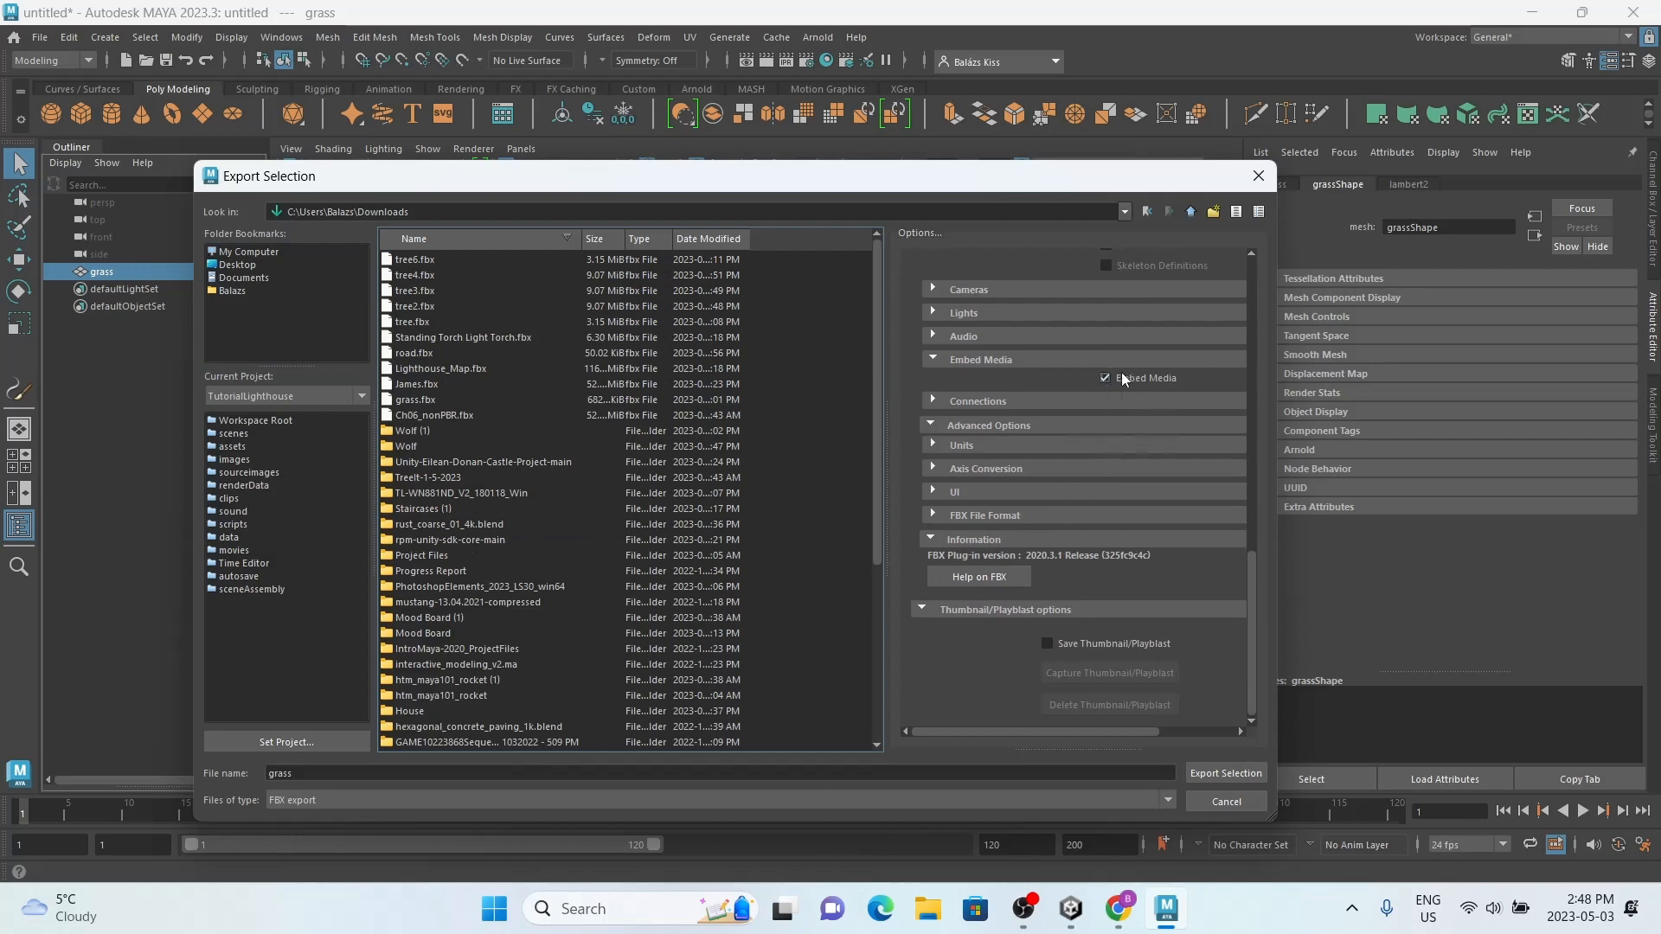
{"action": "left_click", "coordinate": [1223, 778]}
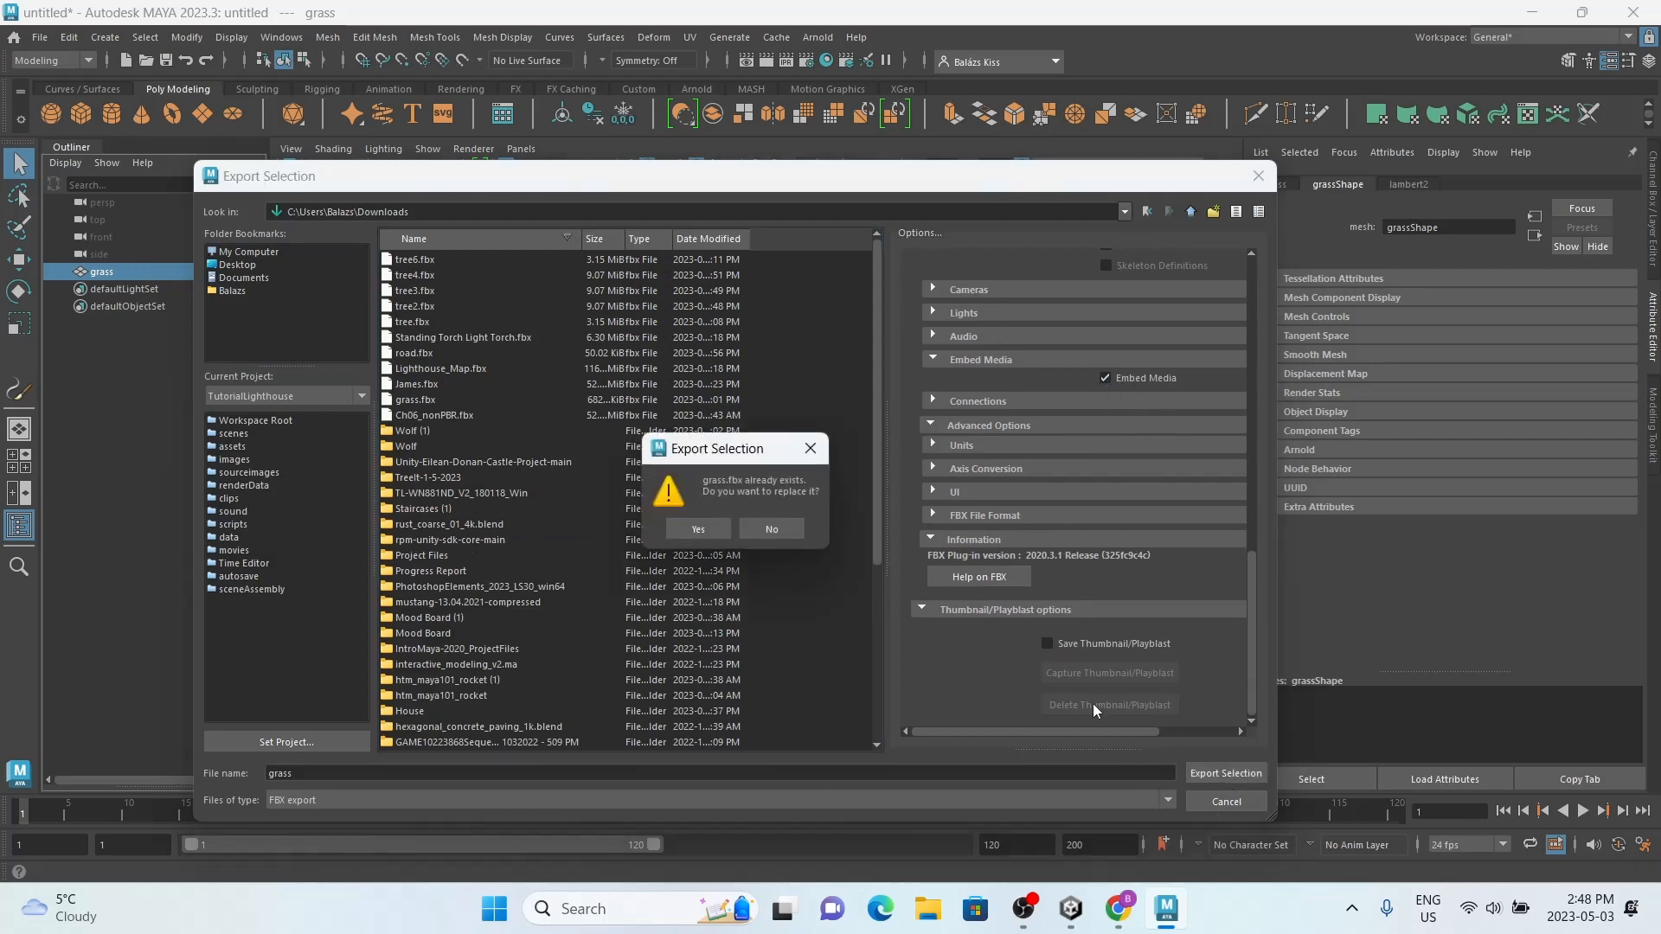
{"action": "left_click", "coordinate": [694, 531]}
{"action": "left_click", "coordinate": [1071, 908]}
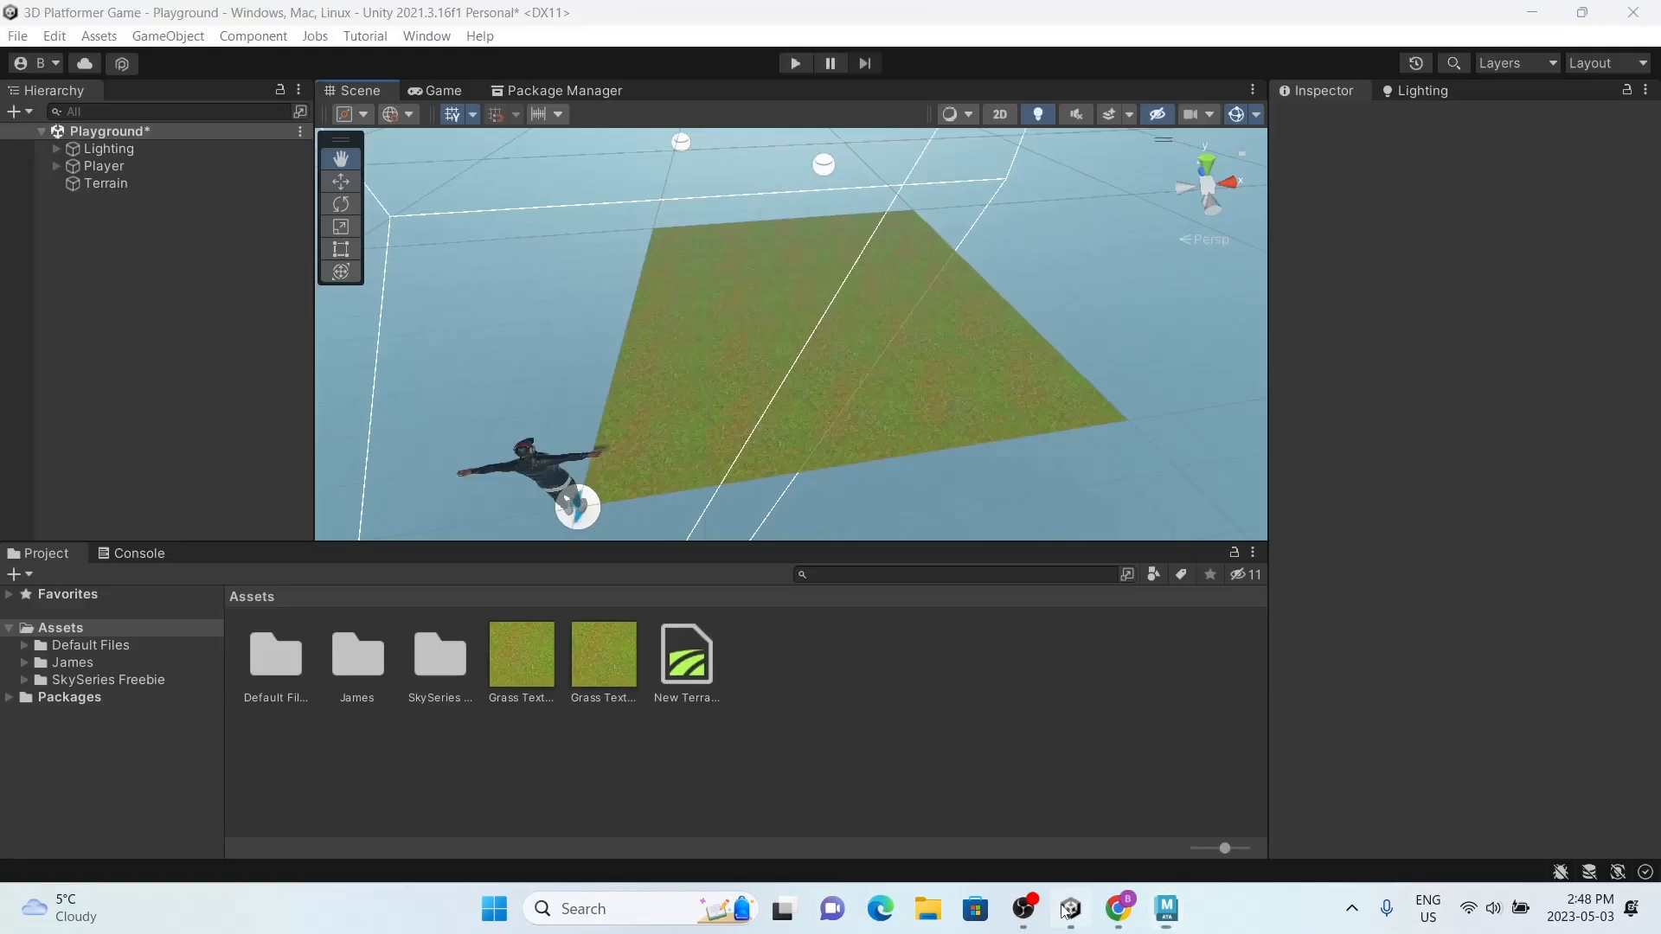
{"action": "right_click", "coordinate": [793, 680]}
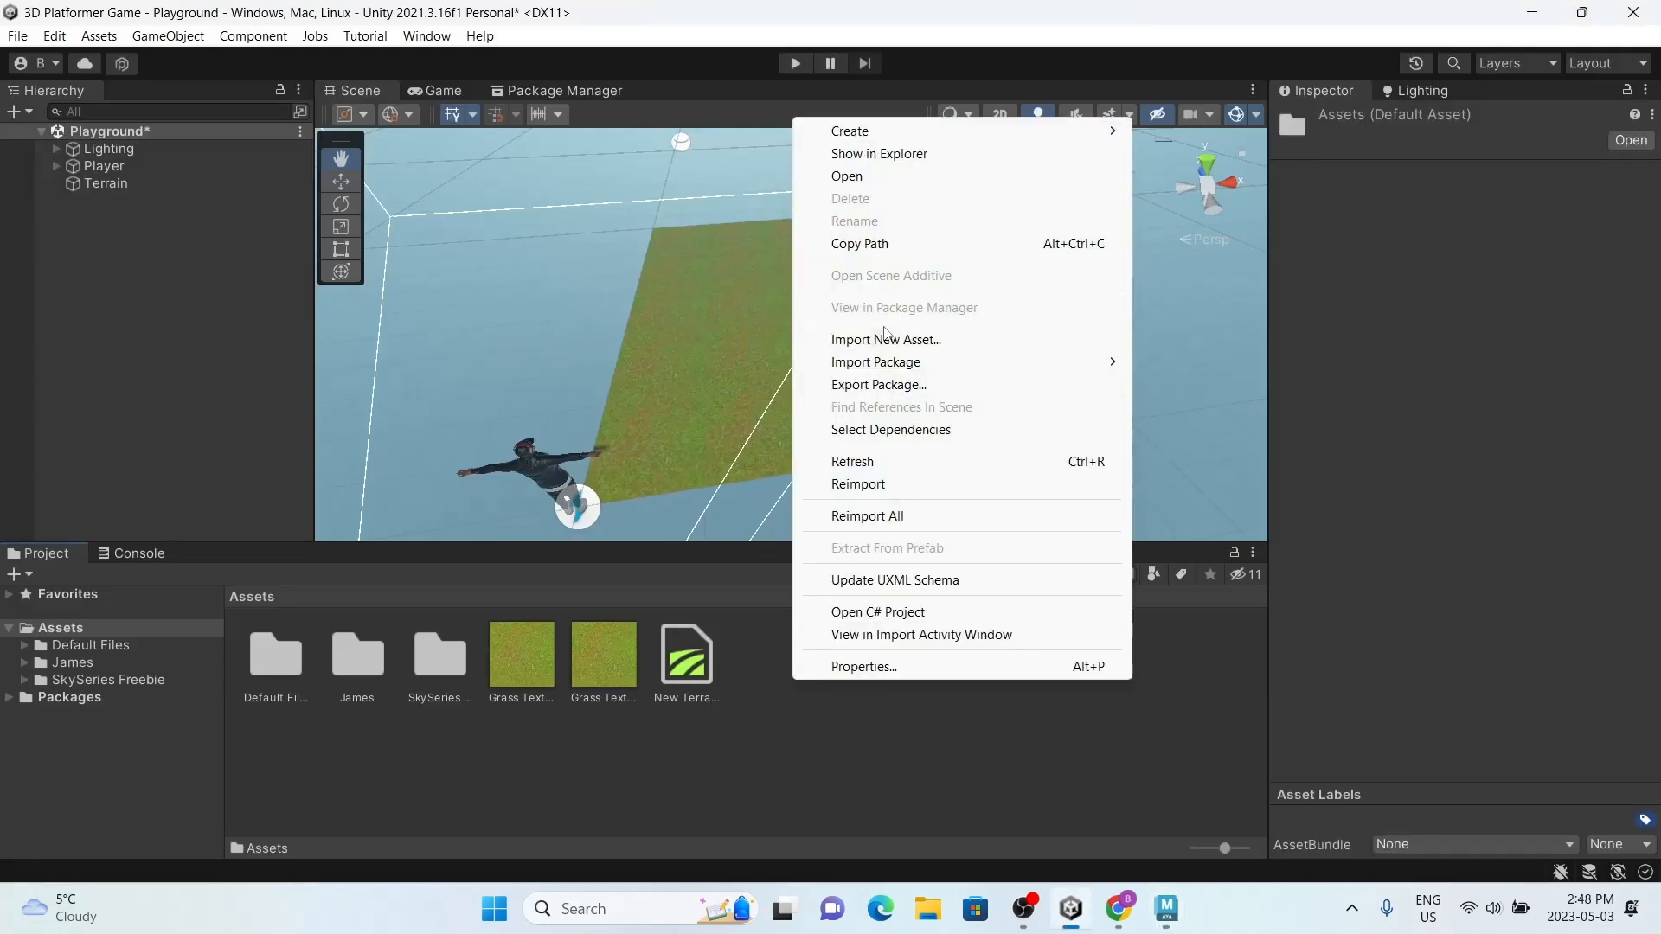
{"action": "left_click", "coordinate": [886, 339]}
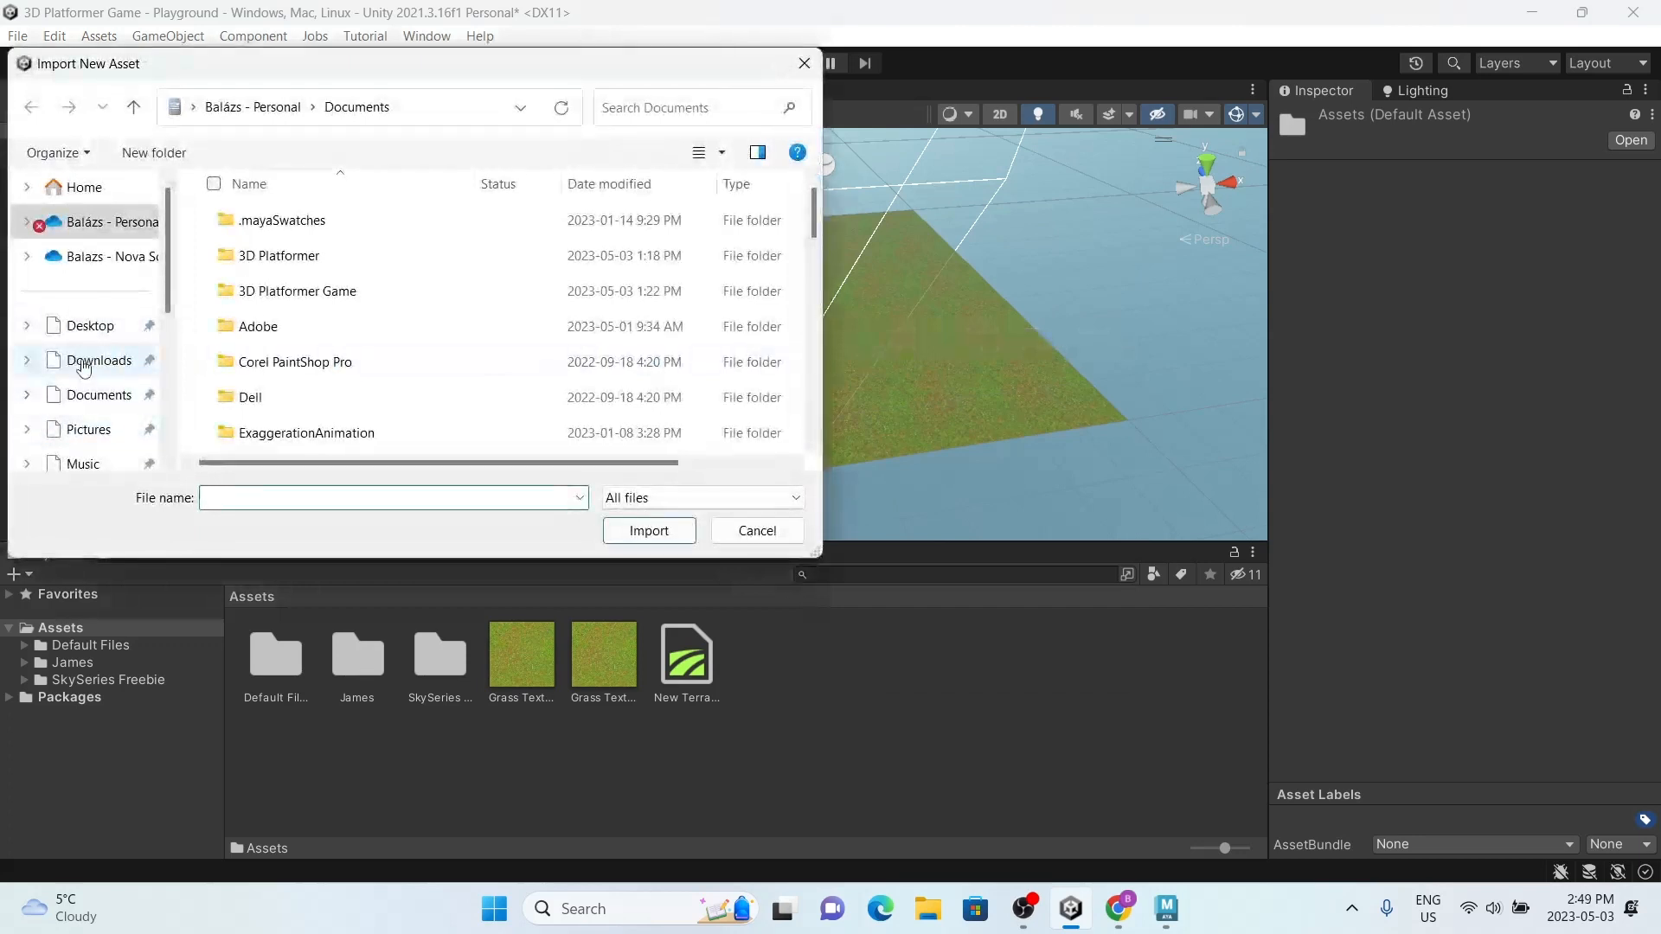
{"action": "left_click", "coordinate": [95, 360]}
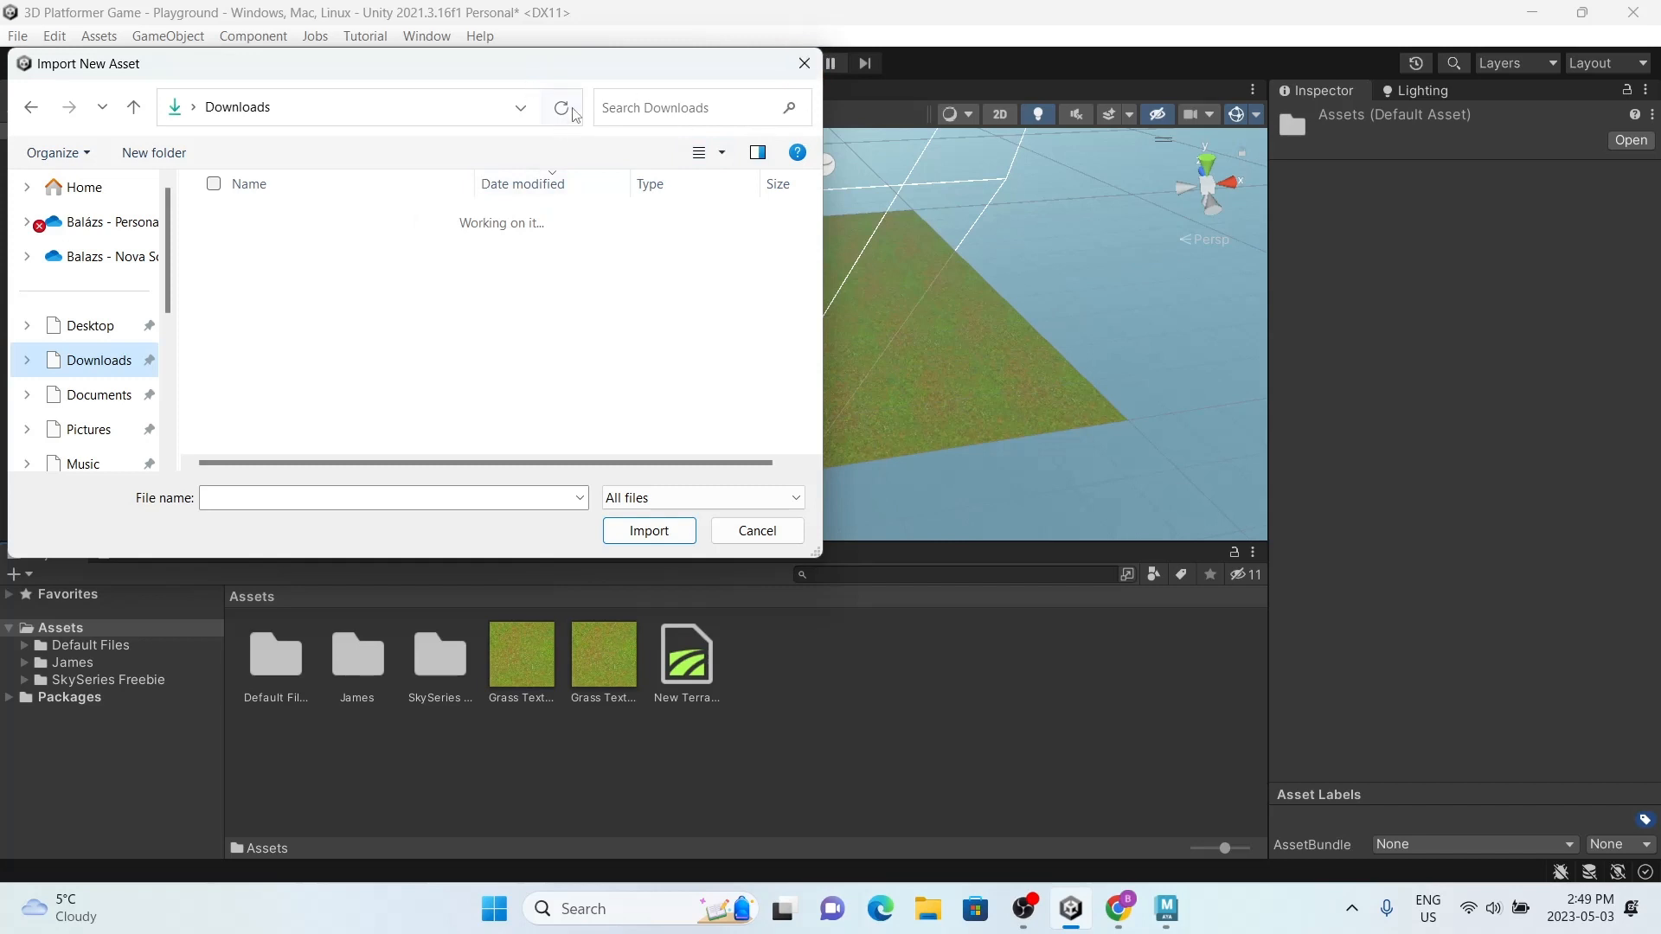
{"action": "left_click", "coordinate": [804, 63]}
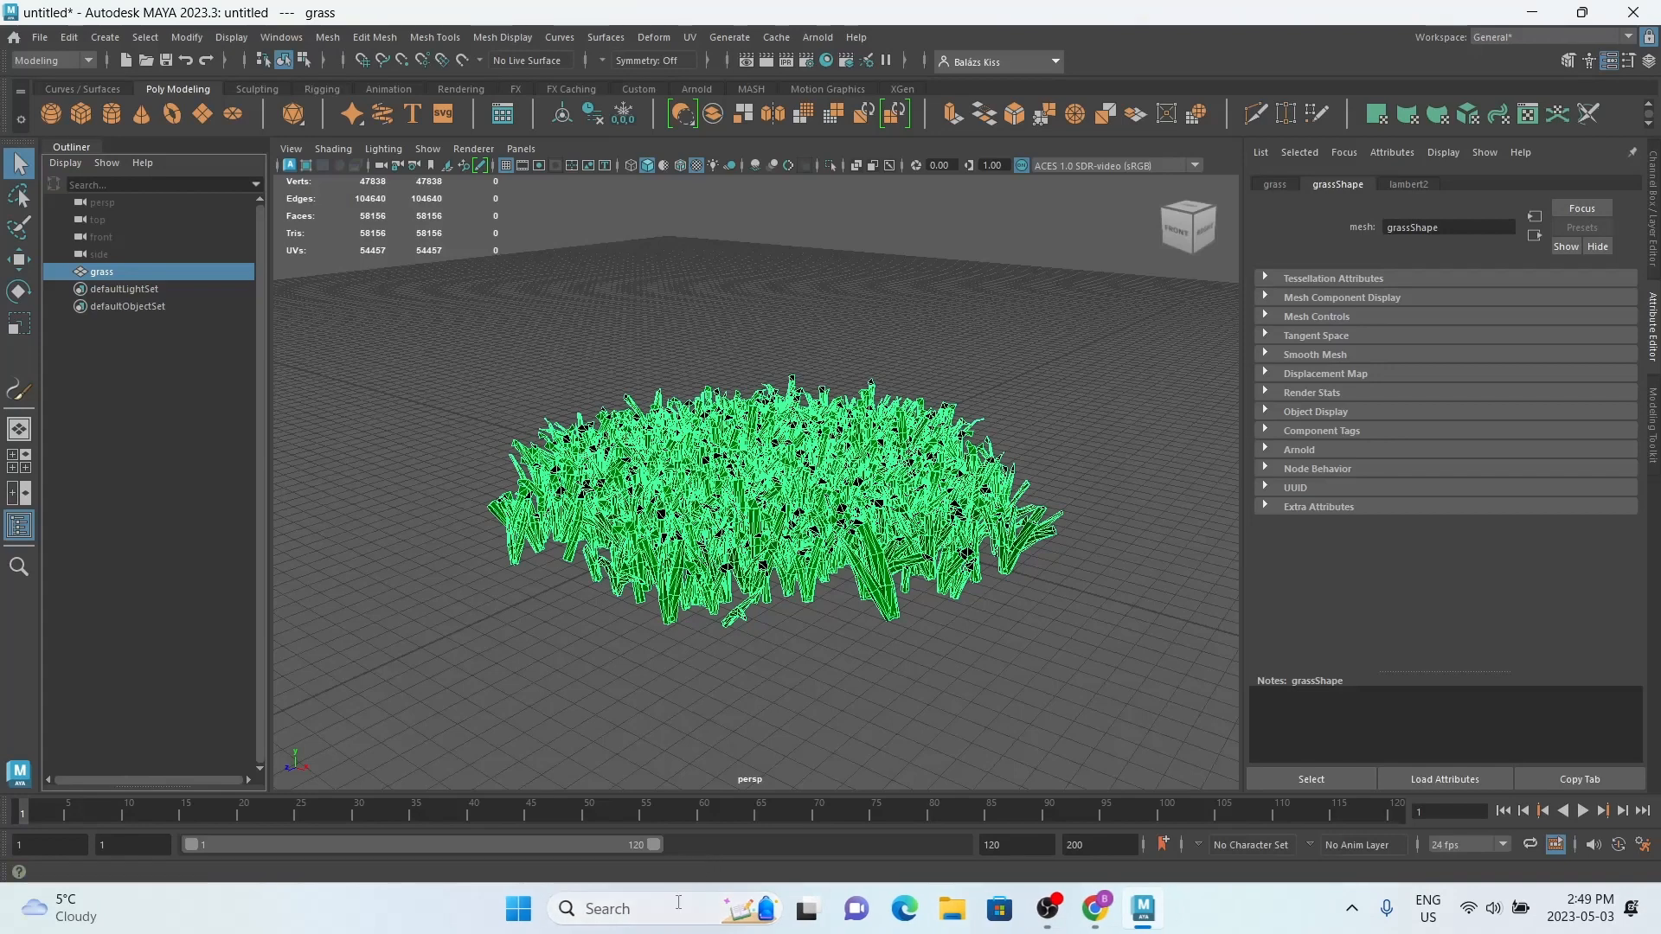
Step: Launch Unity Hub, reopen the 3D Platformer Game project, and switch to its Unity editor
{"action": "left_click", "coordinate": [680, 908]}
{"action": "type", "text": "unity Hub"}
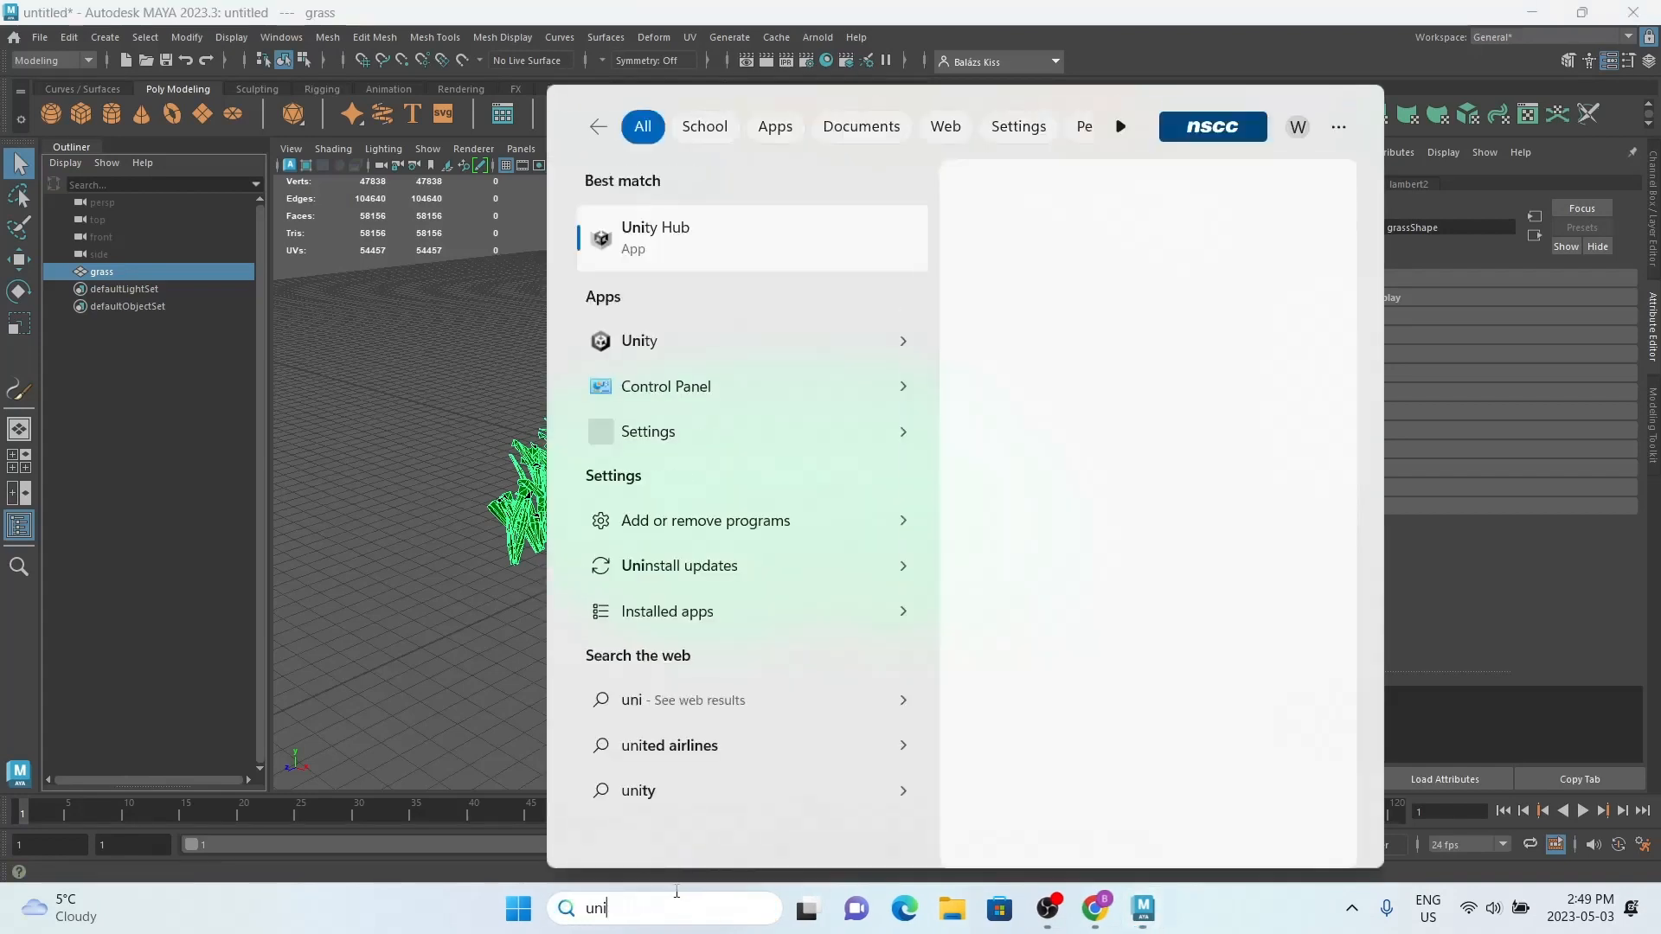
{"action": "left_click", "coordinate": [714, 234]}
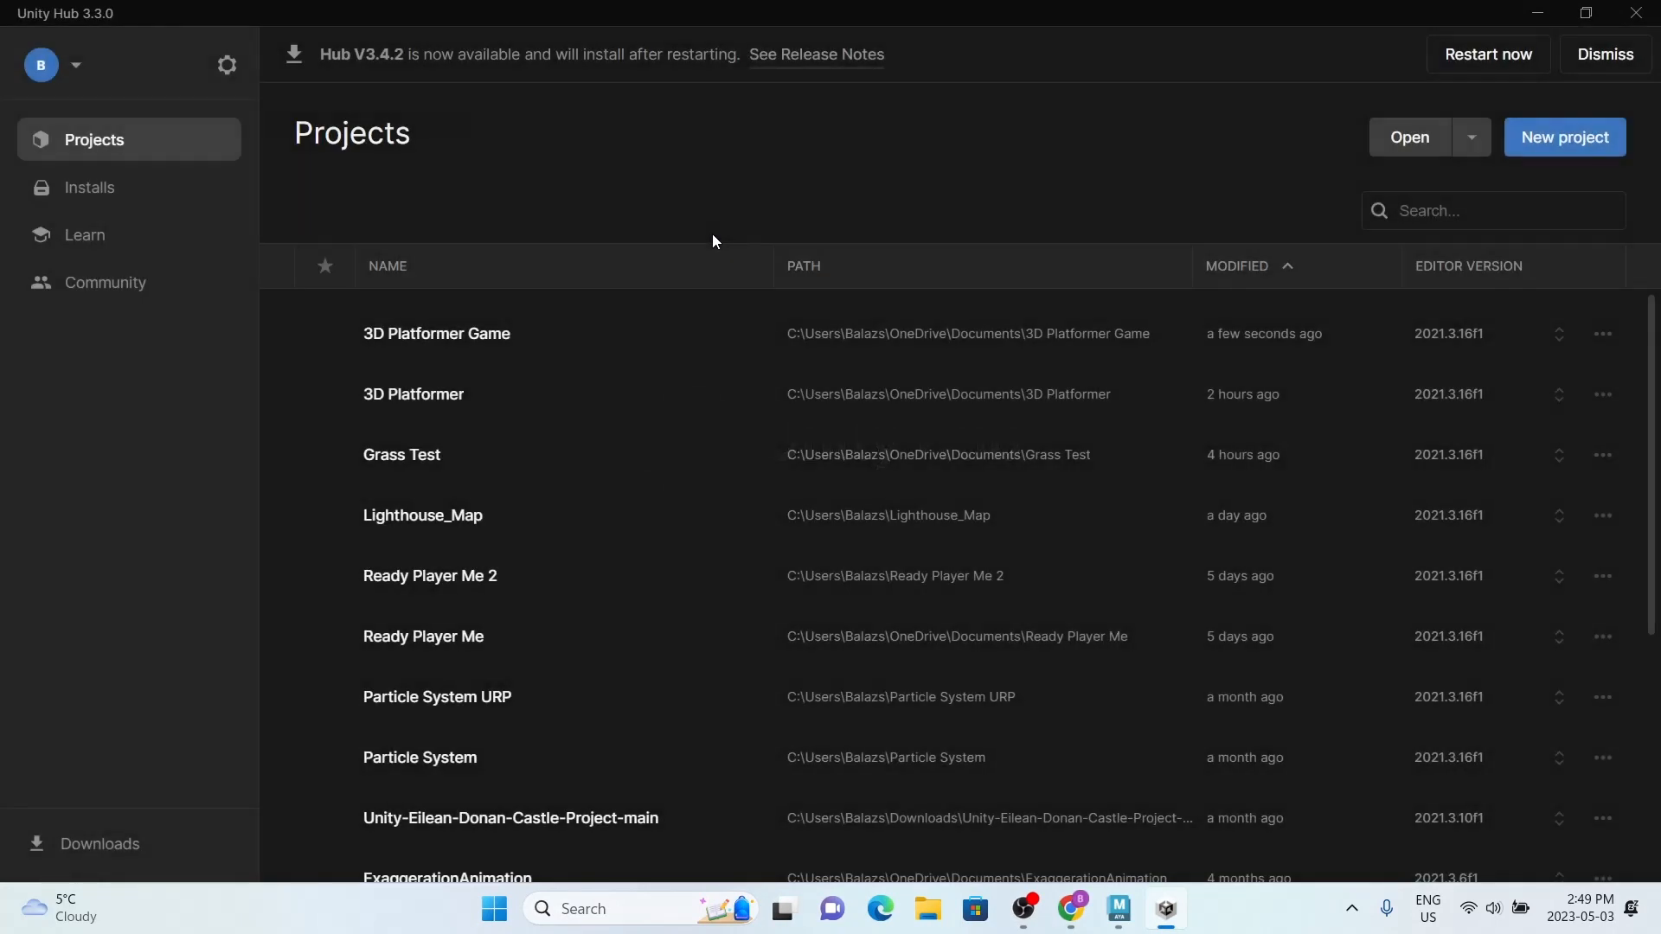
{"action": "left_click", "coordinate": [729, 327]}
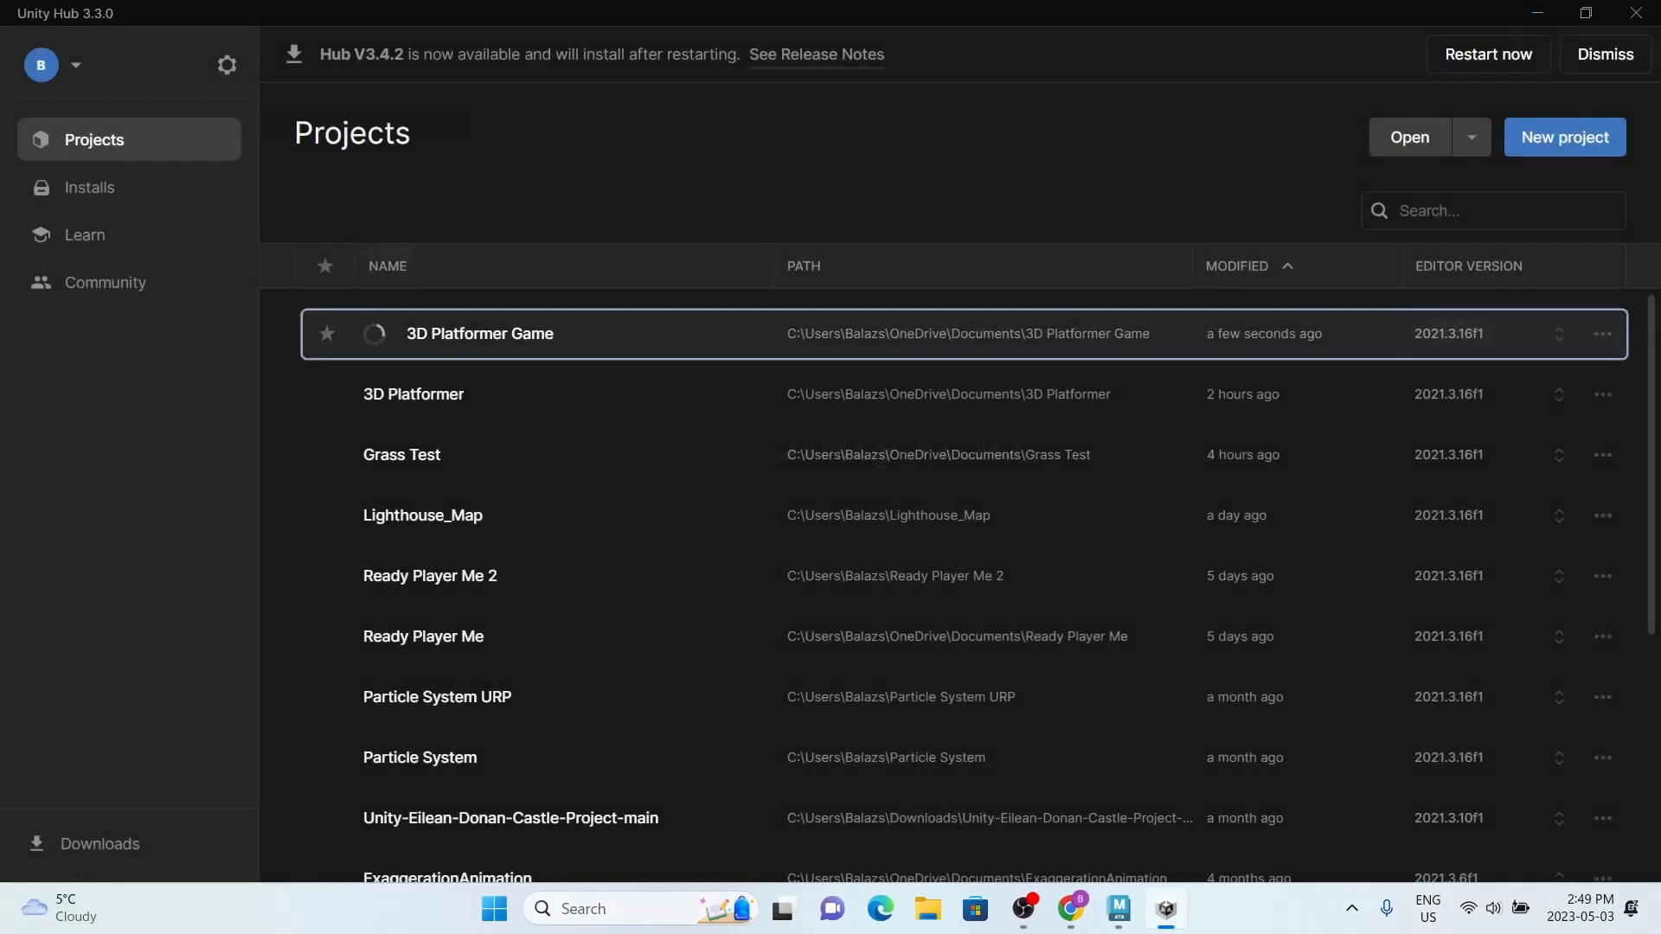
{"action": "left_click", "coordinate": [1659, 9]}
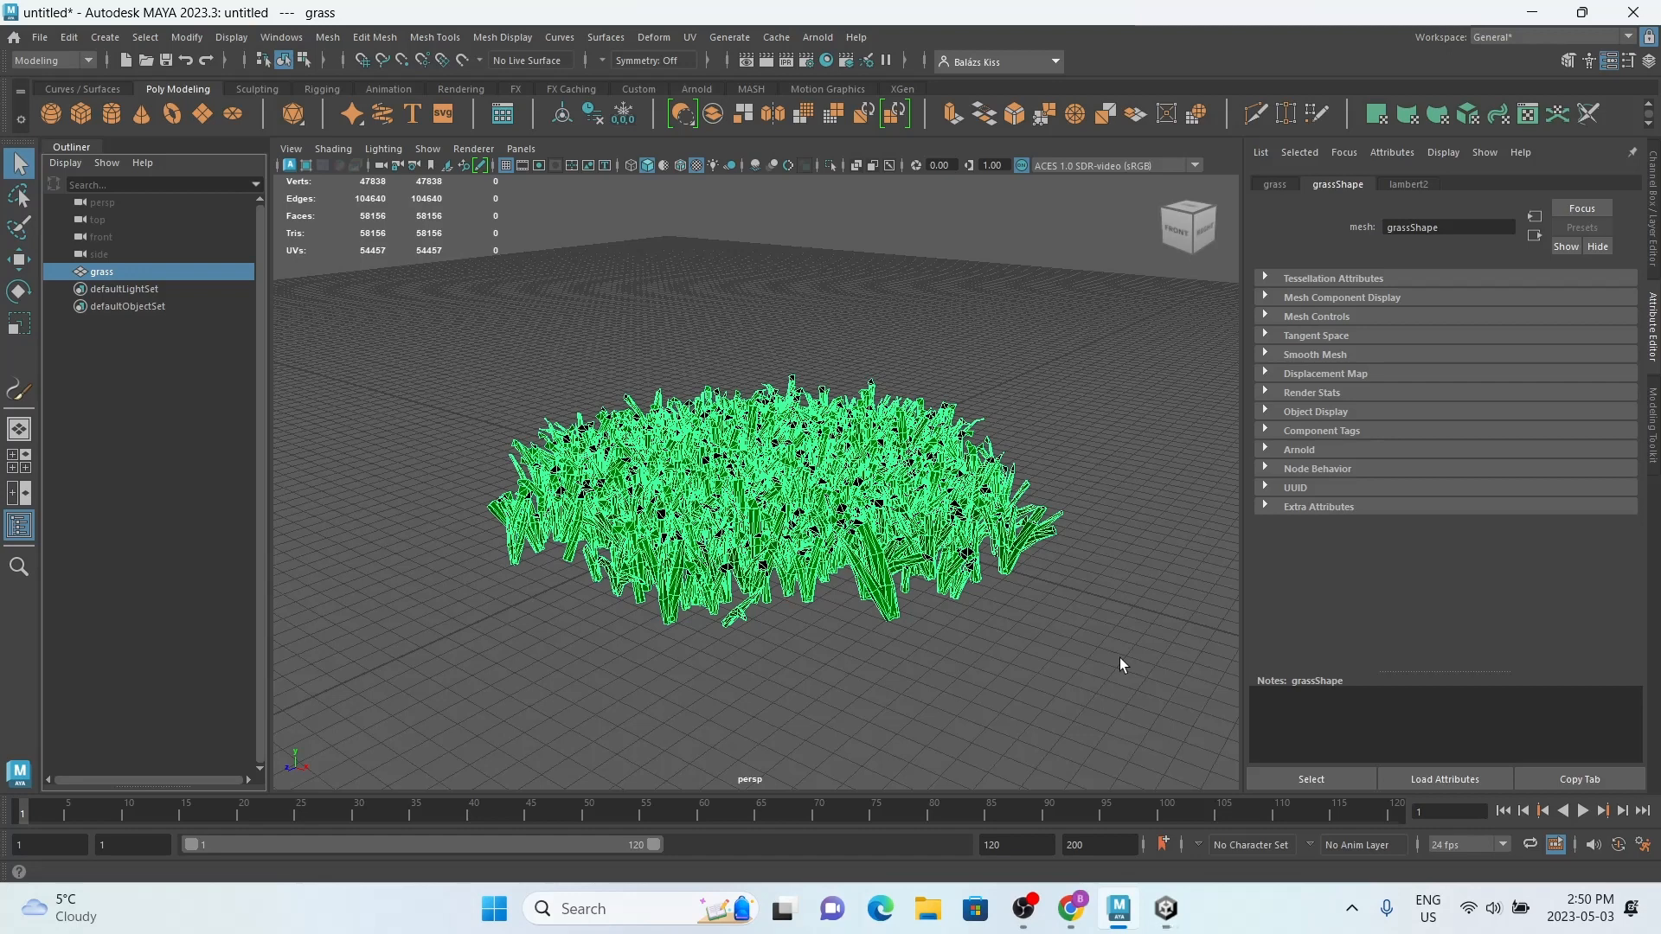
{"action": "left_click", "coordinate": [1166, 909]}
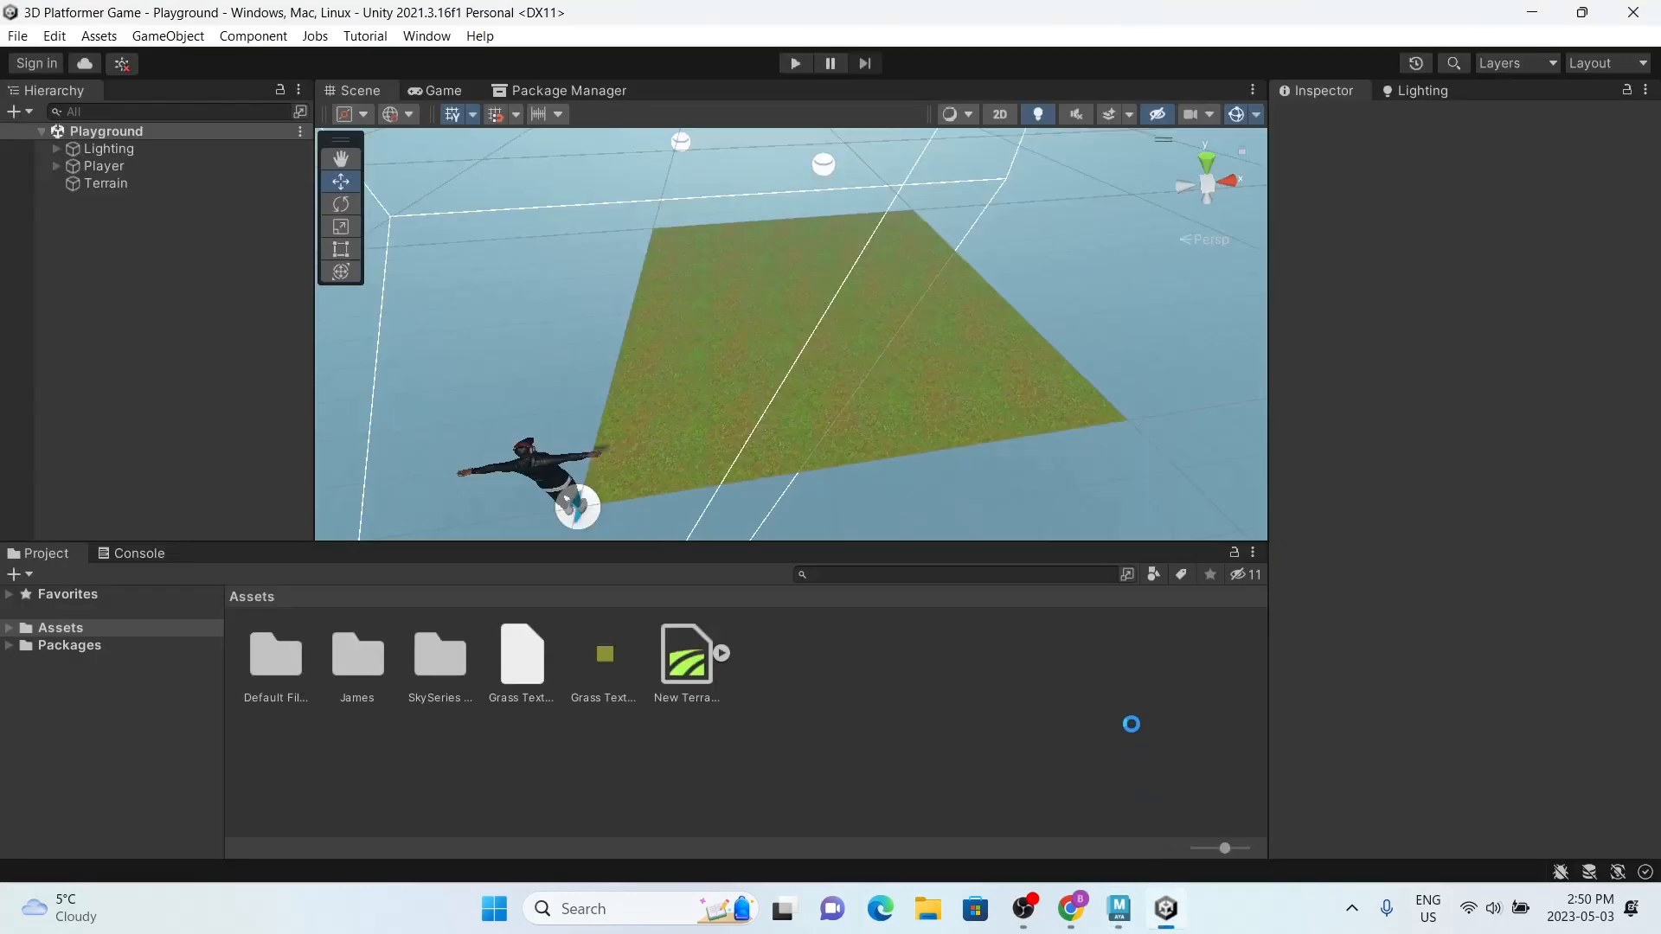
{"action": "left_click", "coordinate": [250, 597]}
{"action": "right_click", "coordinate": [799, 660]}
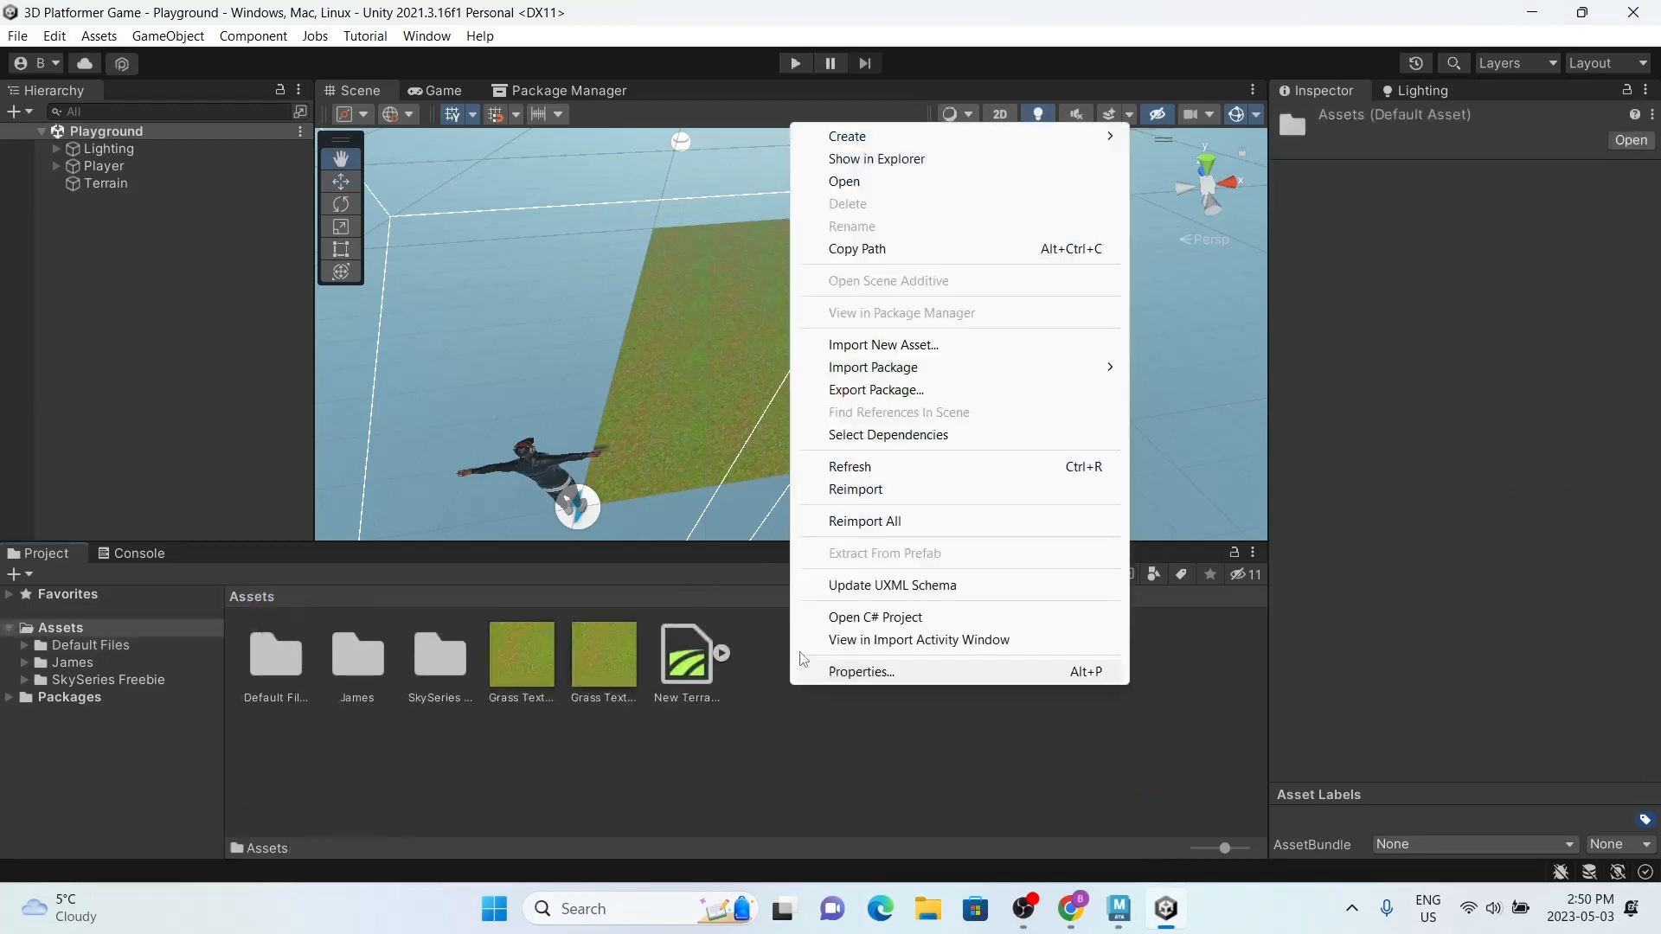
{"action": "left_click", "coordinate": [902, 346]}
{"action": "left_click", "coordinate": [63, 364]}
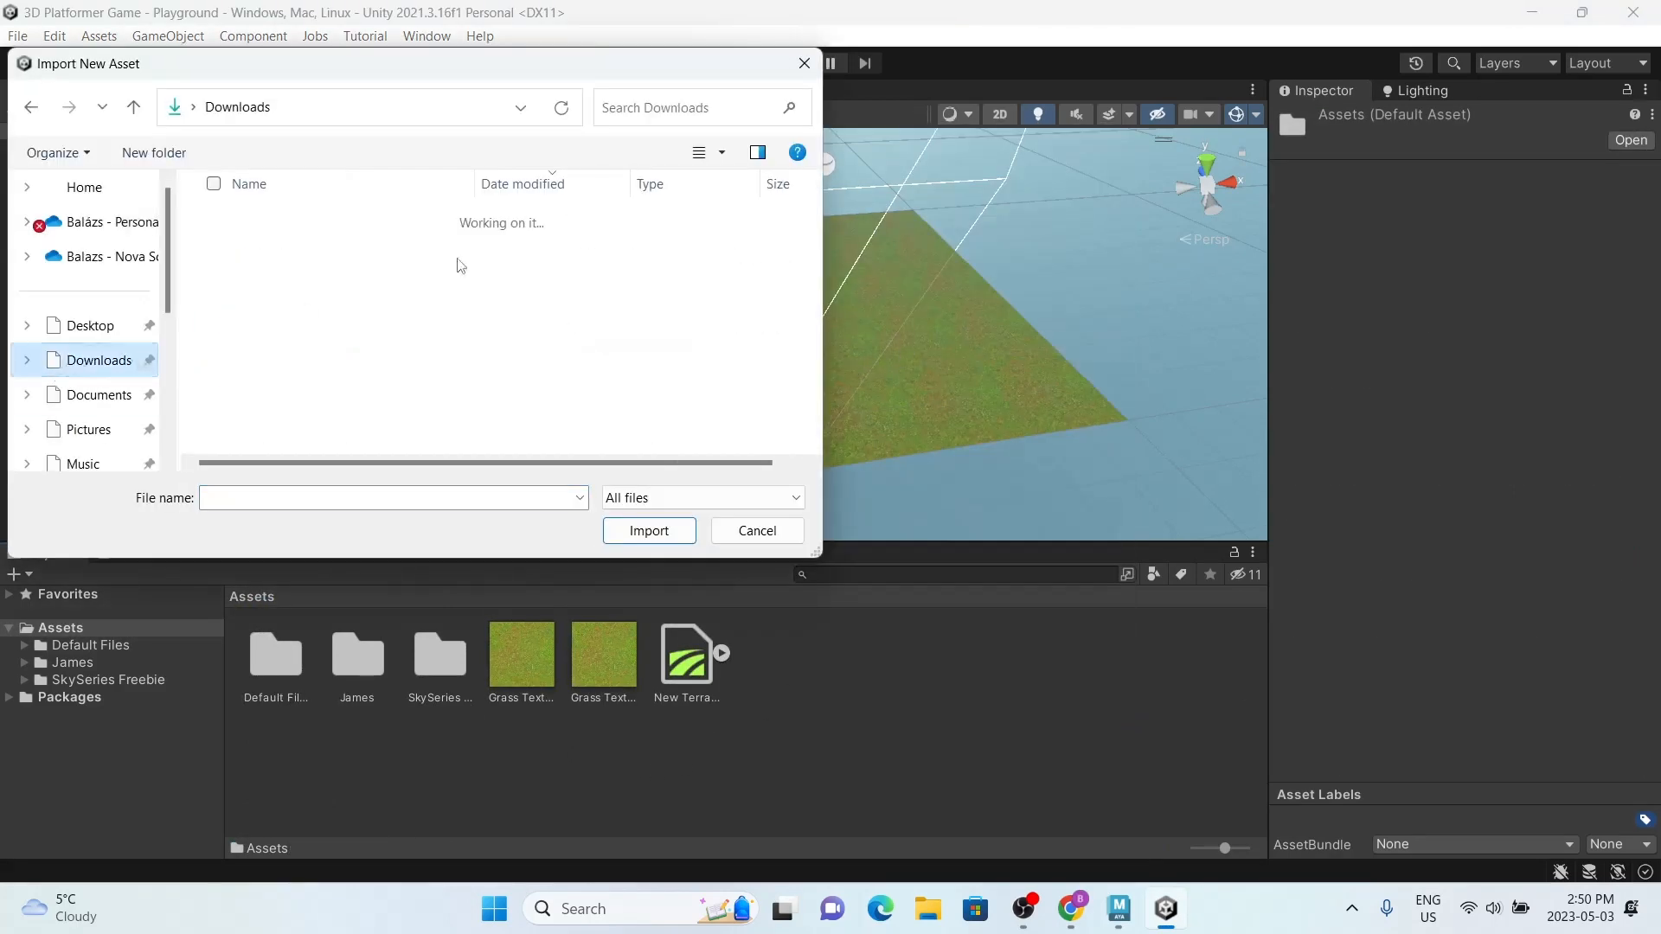
{"action": "left_click", "coordinate": [804, 63]}
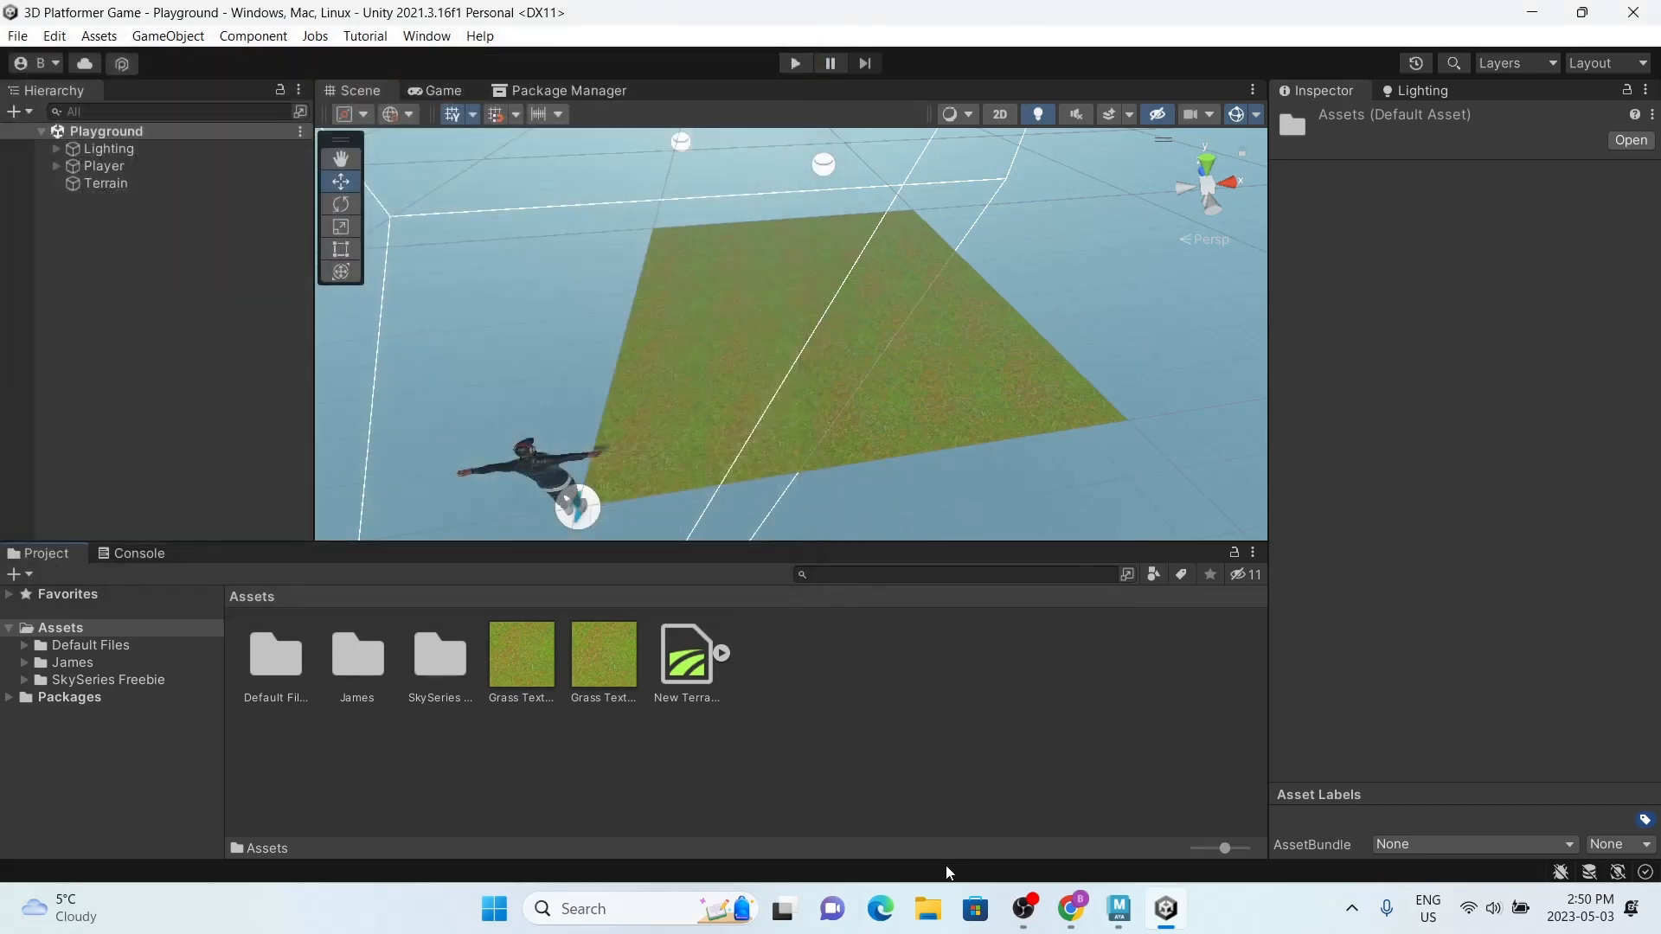
Step: Switch to File Explorer, add grass.fbx from Downloads to the Unity project's Assets folder, and select the imported model
{"action": "left_click", "coordinate": [929, 908]}
{"action": "left_click", "coordinate": [87, 343]}
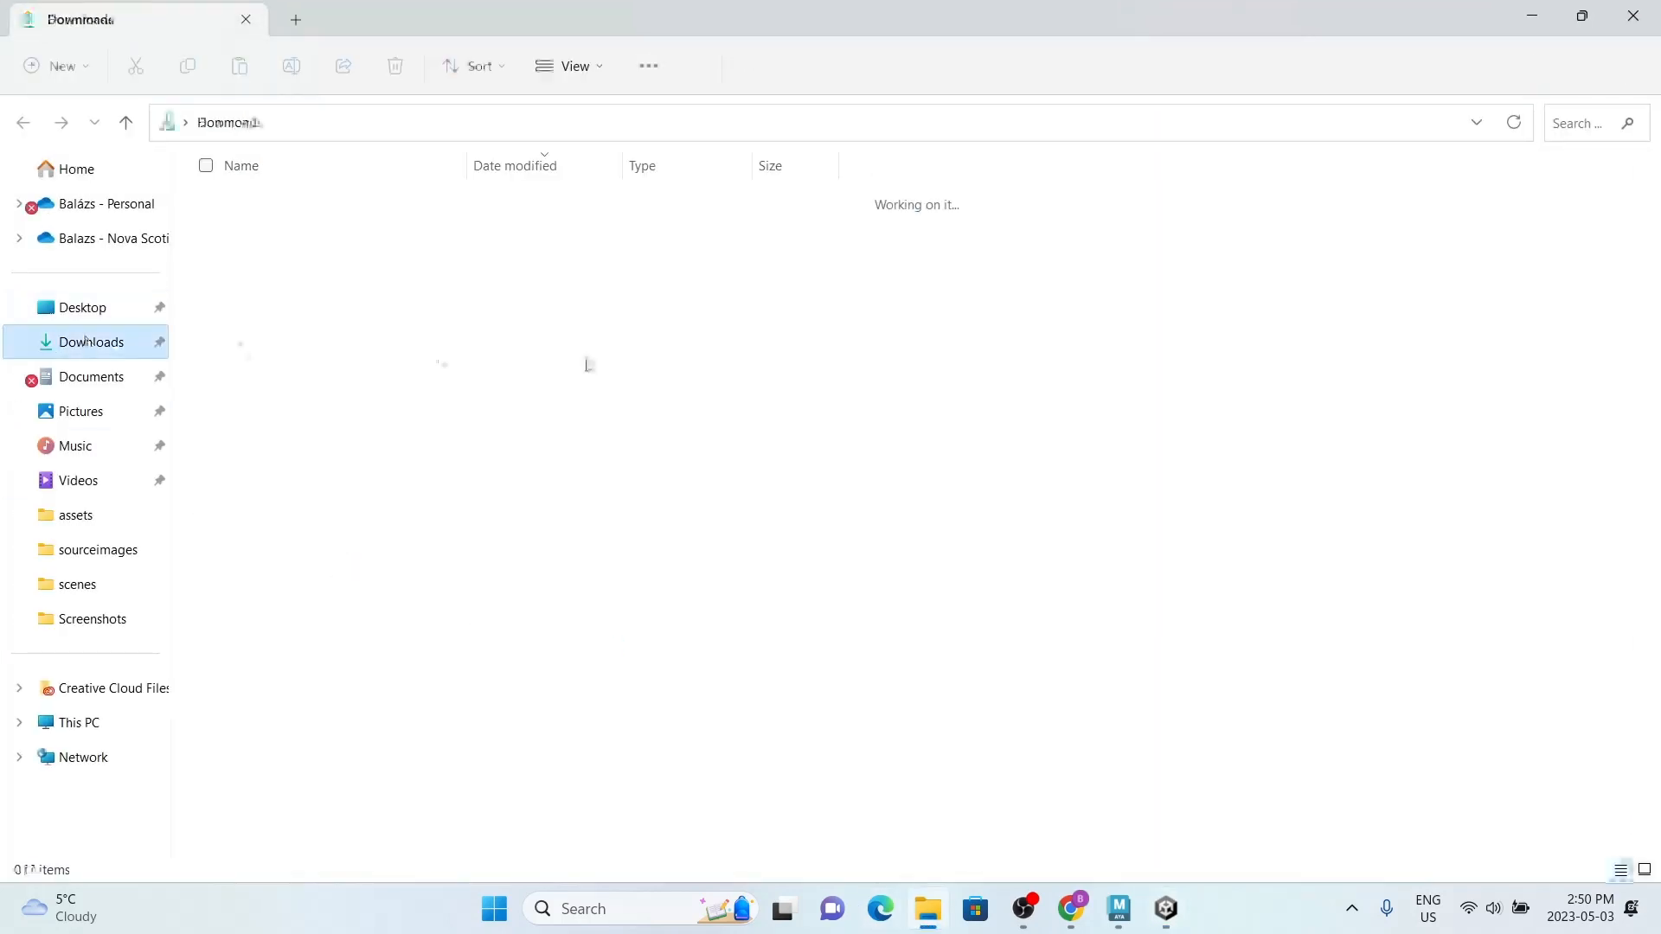
{"action": "left_click", "coordinate": [1582, 14]}
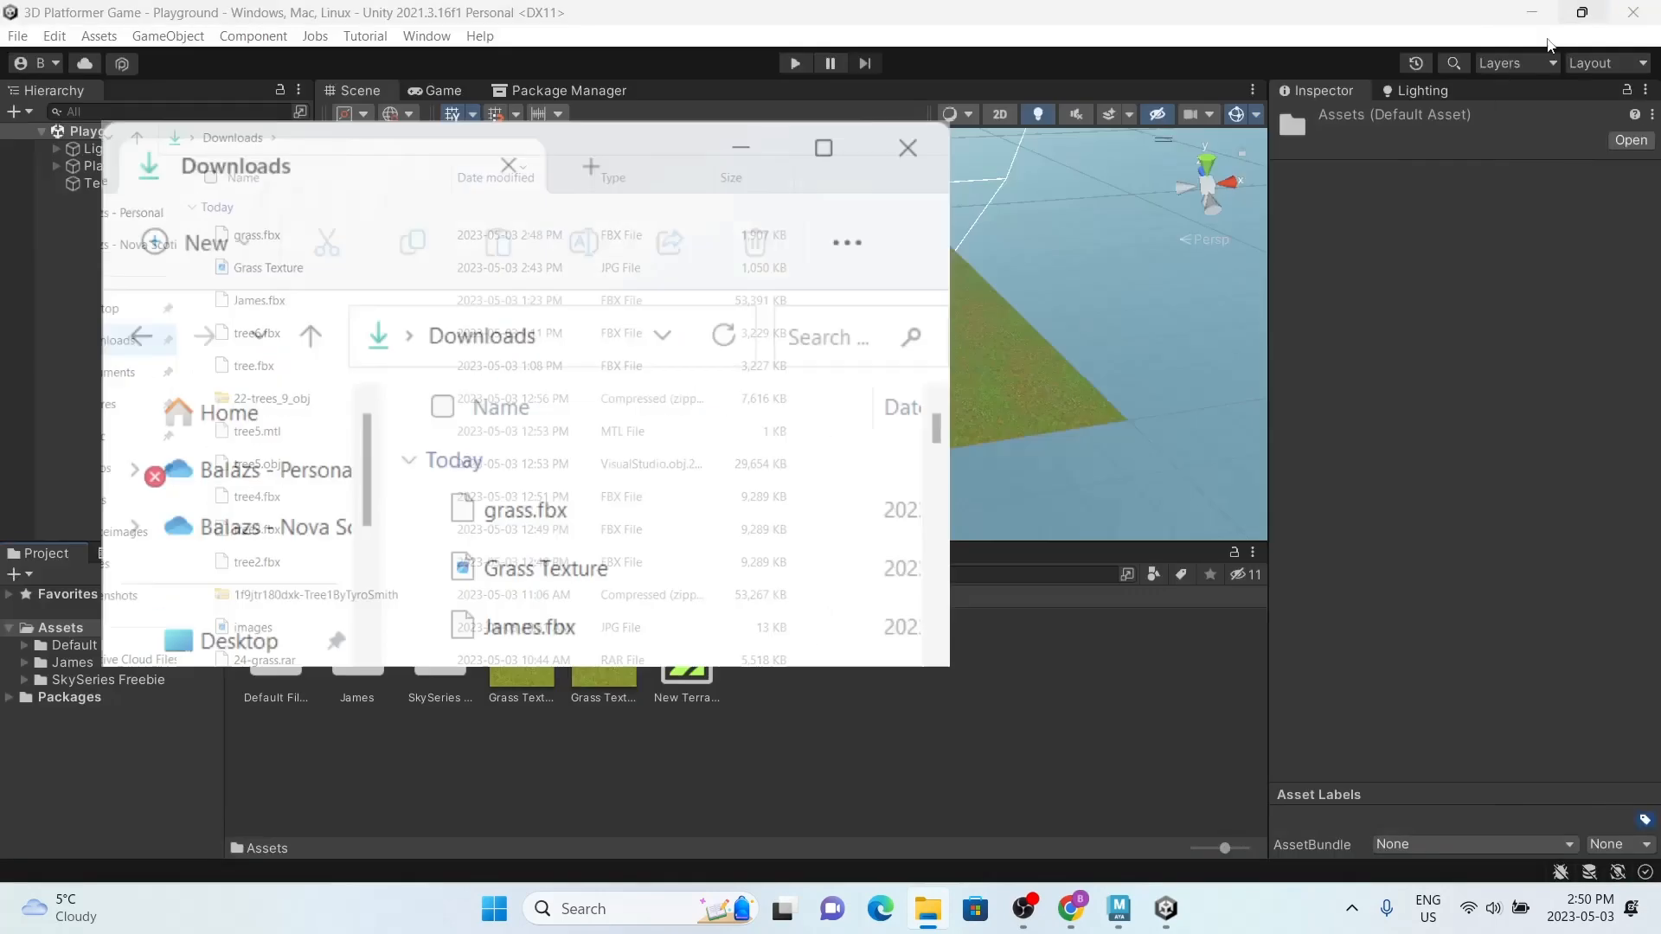
{"action": "left_click", "coordinate": [437, 409]}
{"action": "left_click_drag", "start_coordinate": [437, 412], "coordinate": [923, 726]}
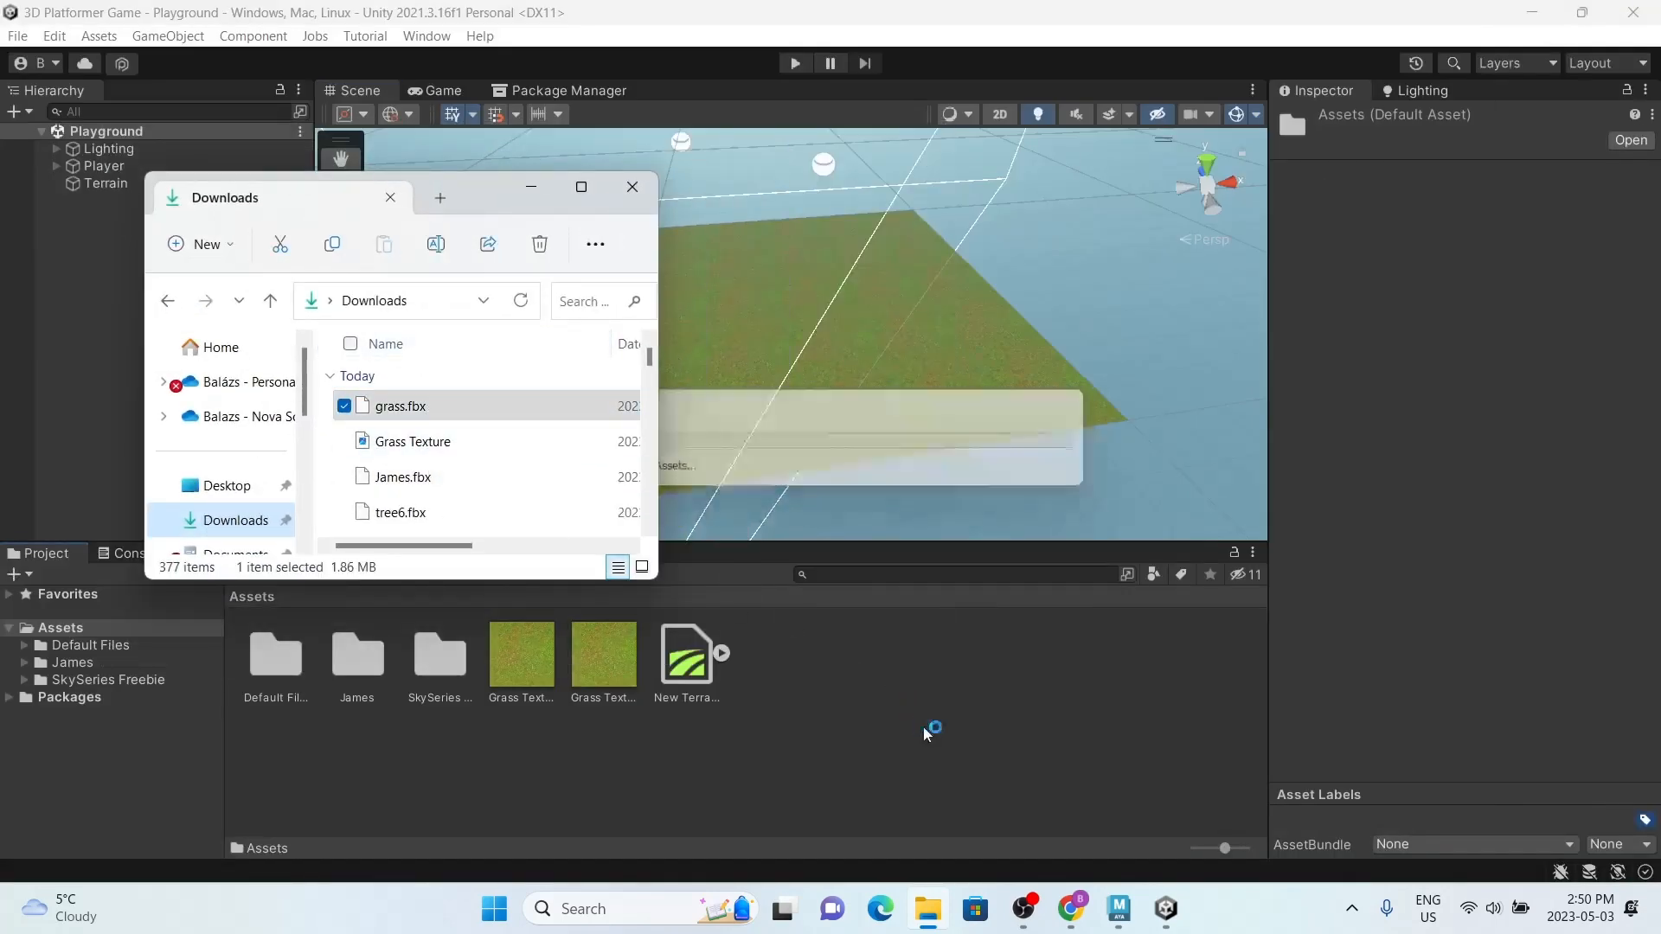
{"action": "left_click", "coordinate": [633, 187]}
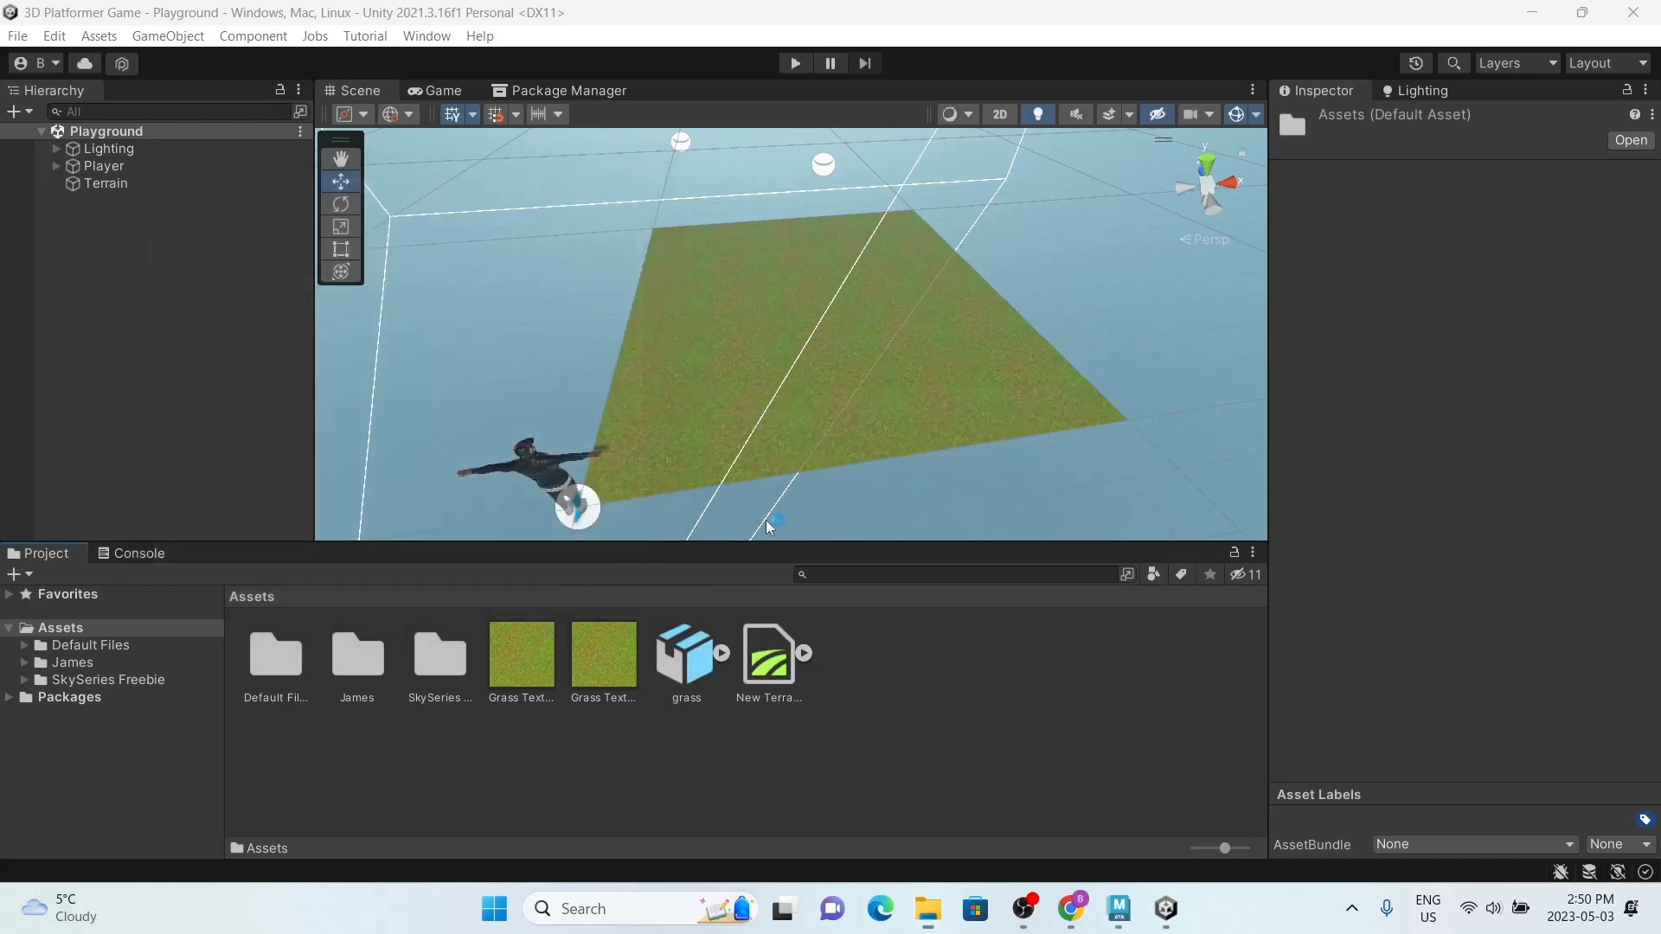
{"action": "left_click", "coordinate": [708, 667]}
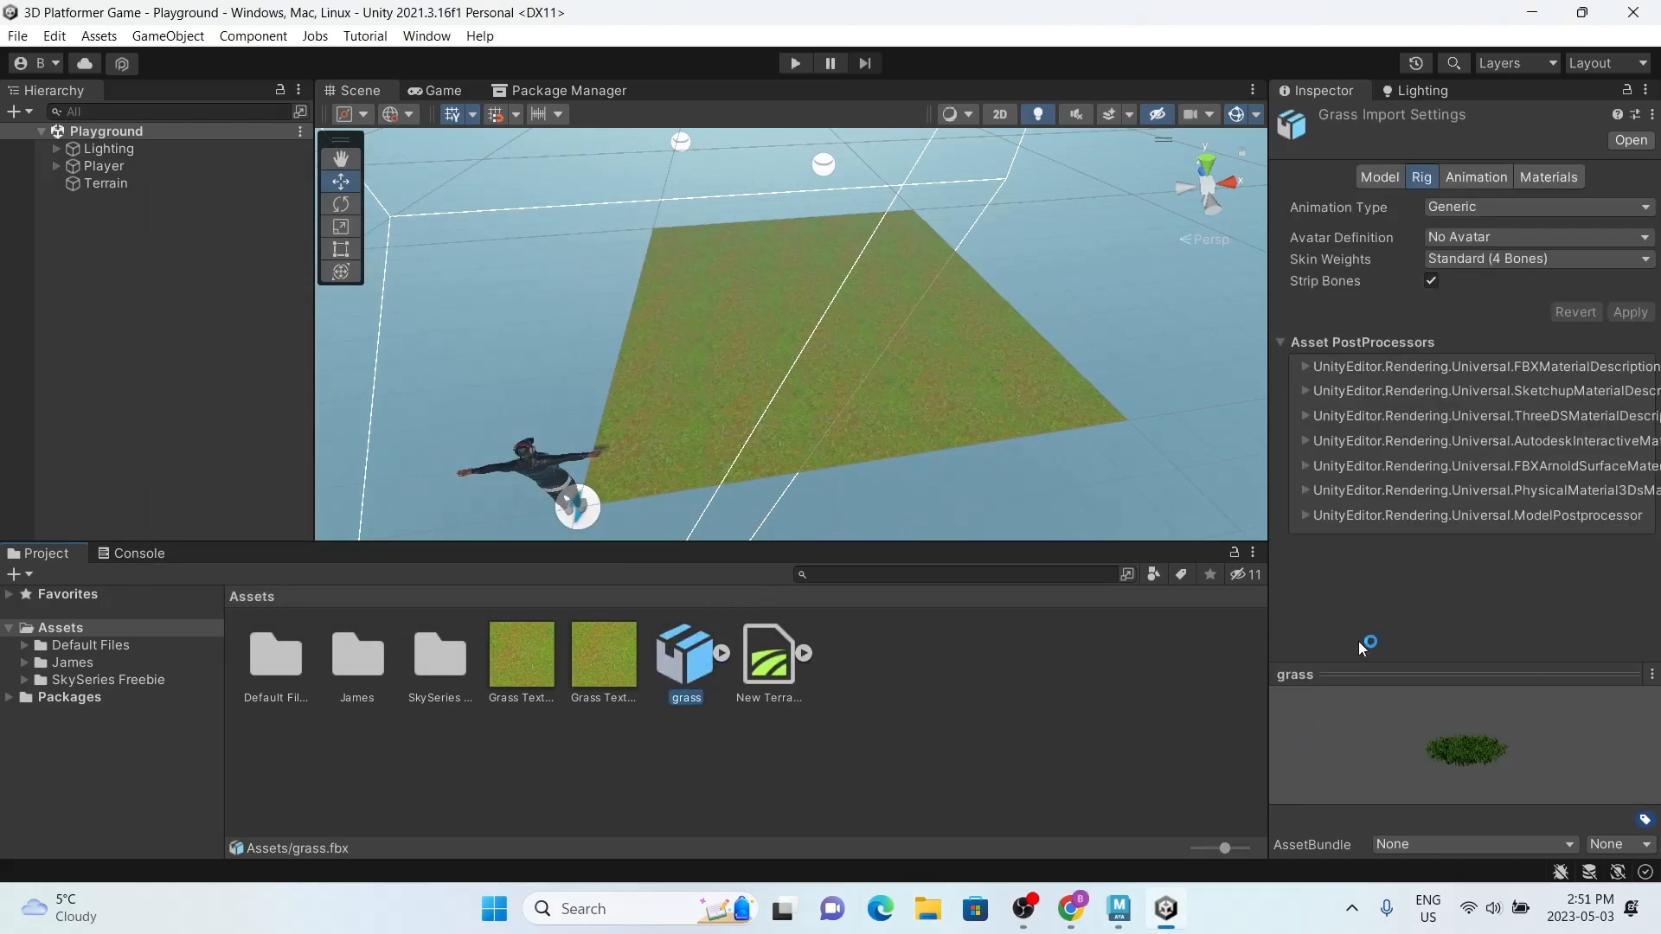
Step: Place a test copy of the grass model in the scene, move it beside the player, and remove it
{"action": "left_click_drag", "start_coordinate": [688, 680], "coordinate": [140, 292]}
{"action": "middle_click_drag", "start_coordinate": [575, 384], "coordinate": [725, 221]}
{"action": "scroll", "coordinate": [725, 222], "scroll_direction": "up", "scroll_amount": 4}
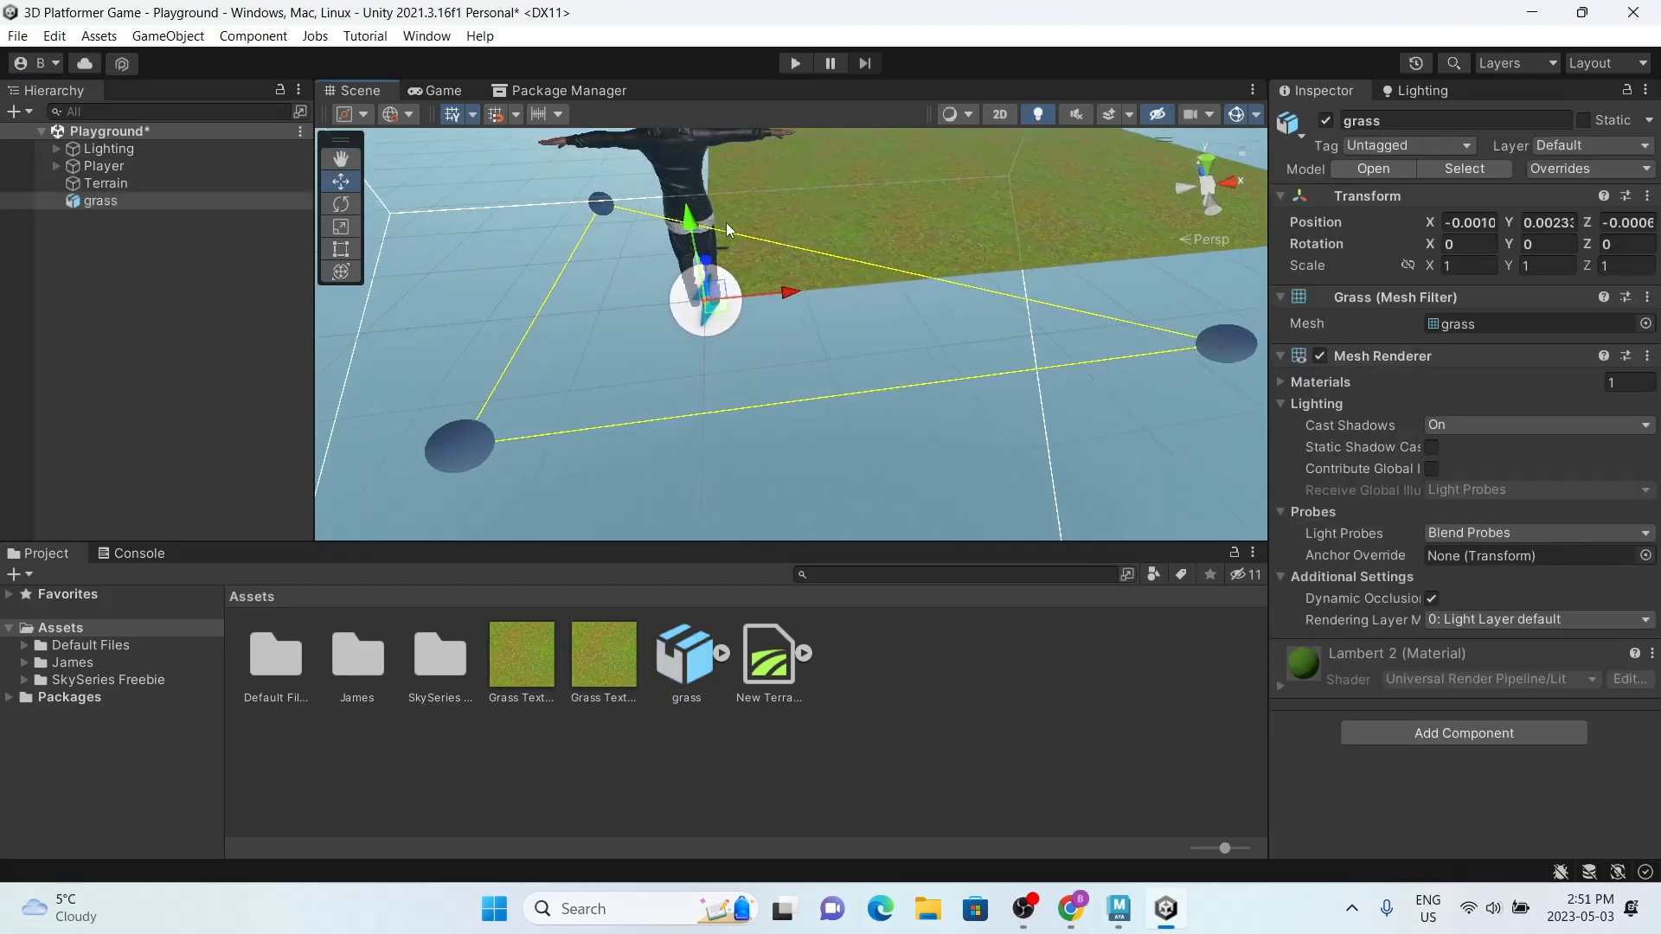
{"action": "left_click_drag", "start_coordinate": [701, 320], "coordinate": [879, 422]}
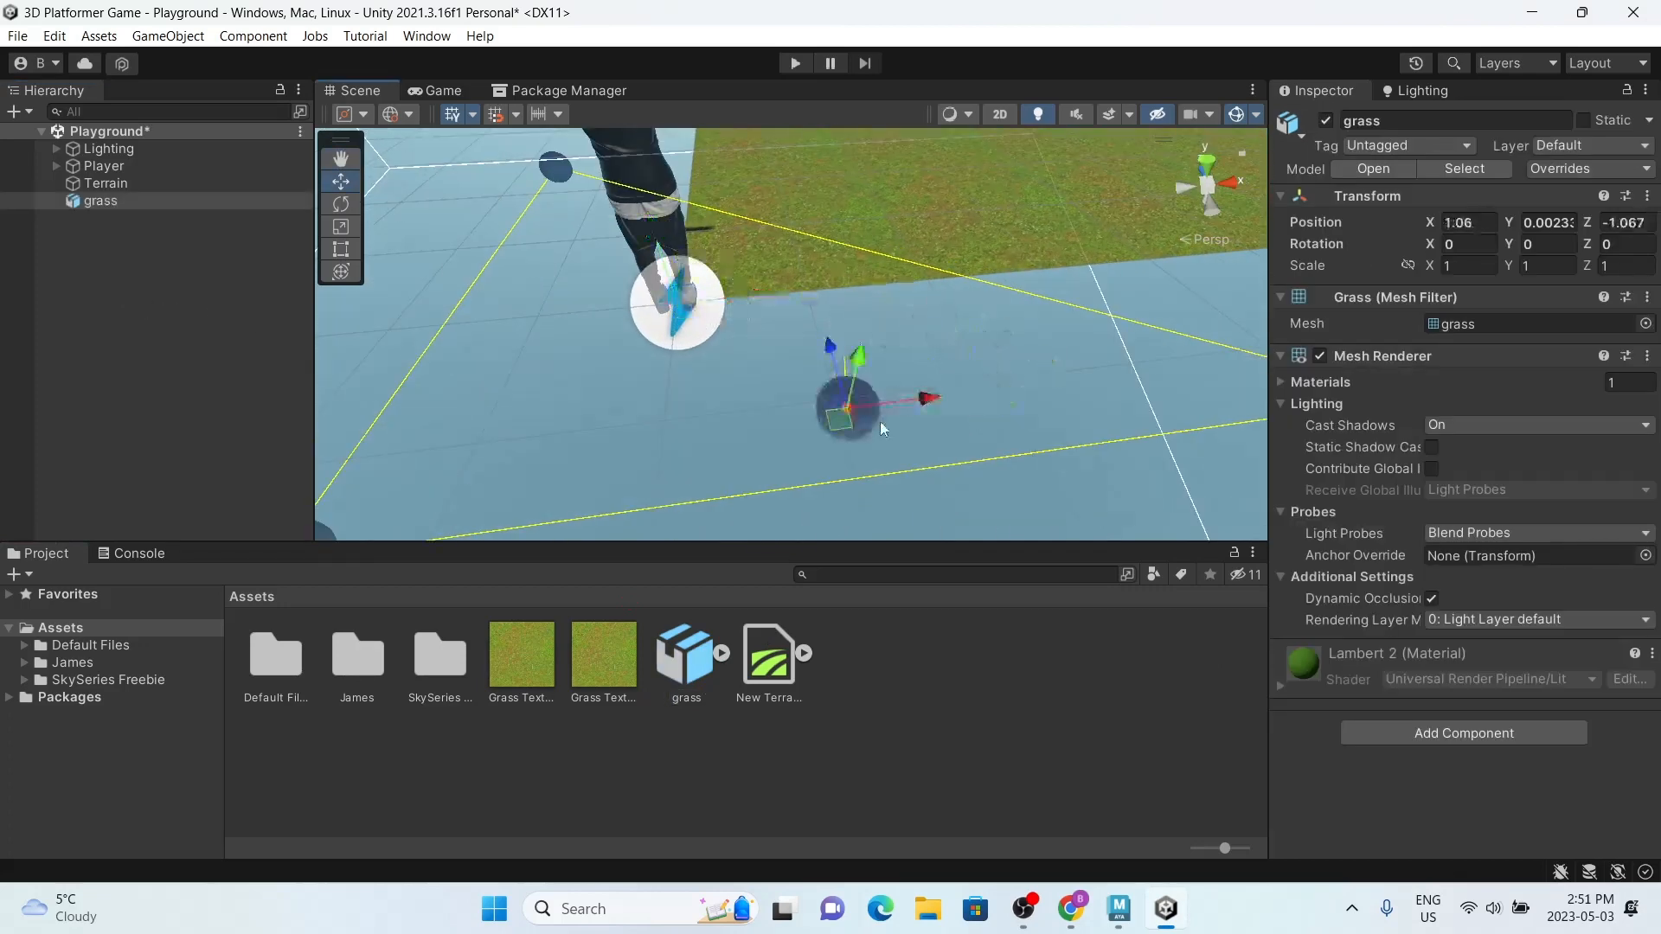
{"action": "key", "text": "Delete"}
Step: Apply an import scale factor of 100 to the grass model and check its size with a temporary copy in the scene
{"action": "left_click", "coordinate": [688, 655]}
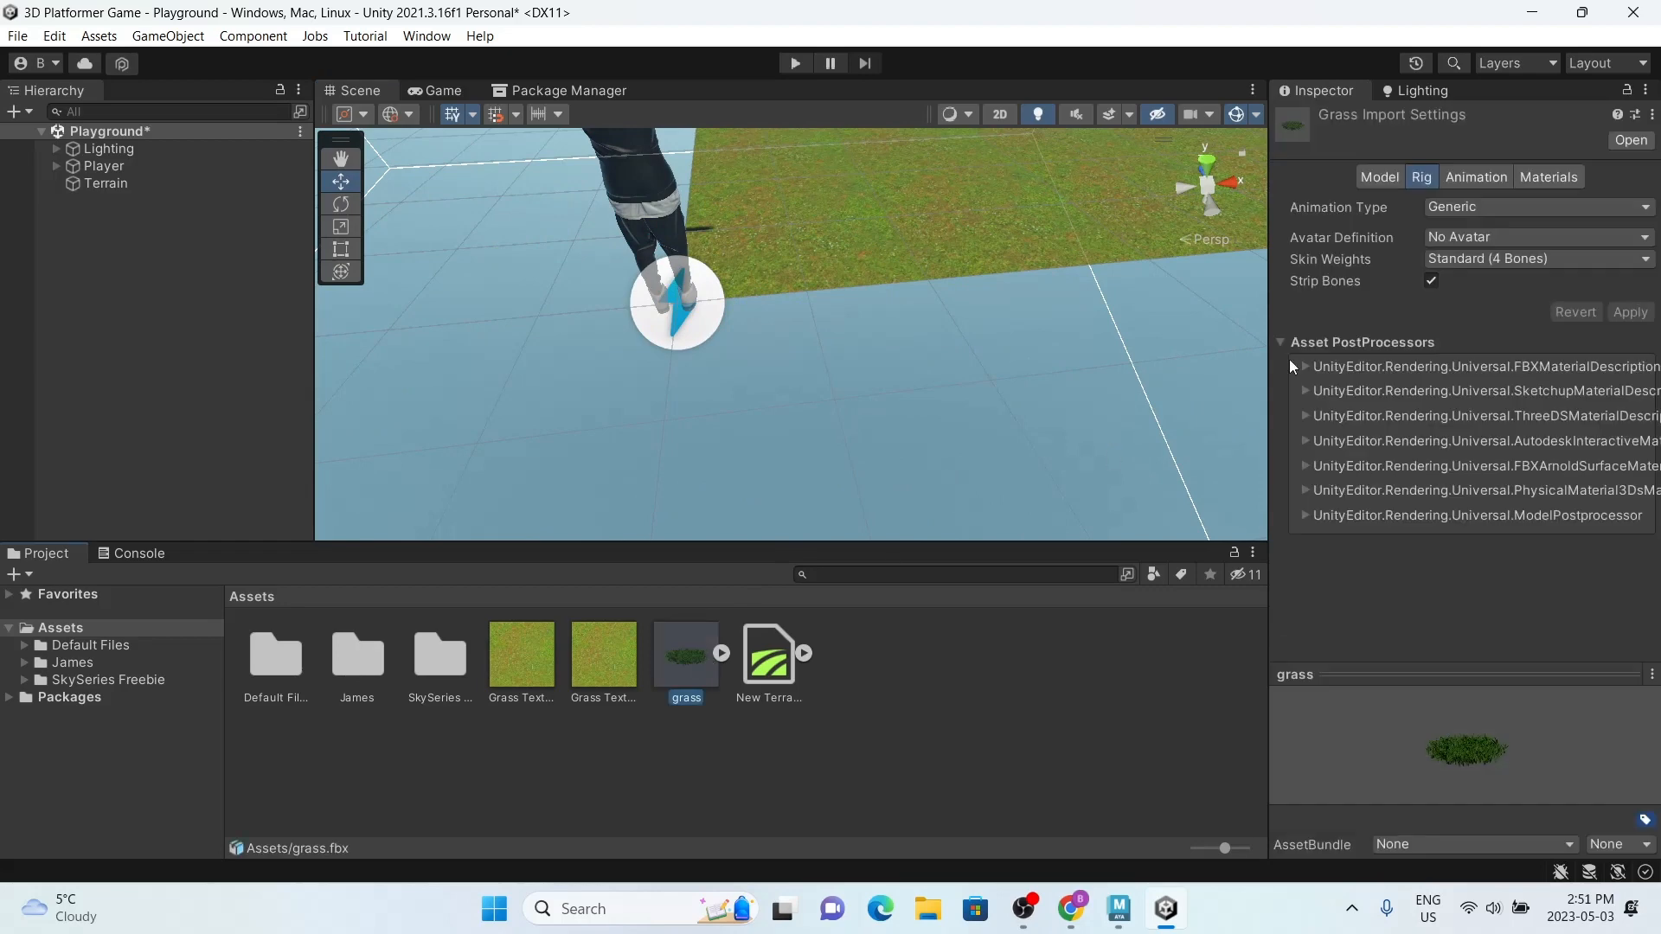
{"action": "left_click", "coordinate": [1384, 178]}
{"action": "left_click", "coordinate": [1471, 227]}
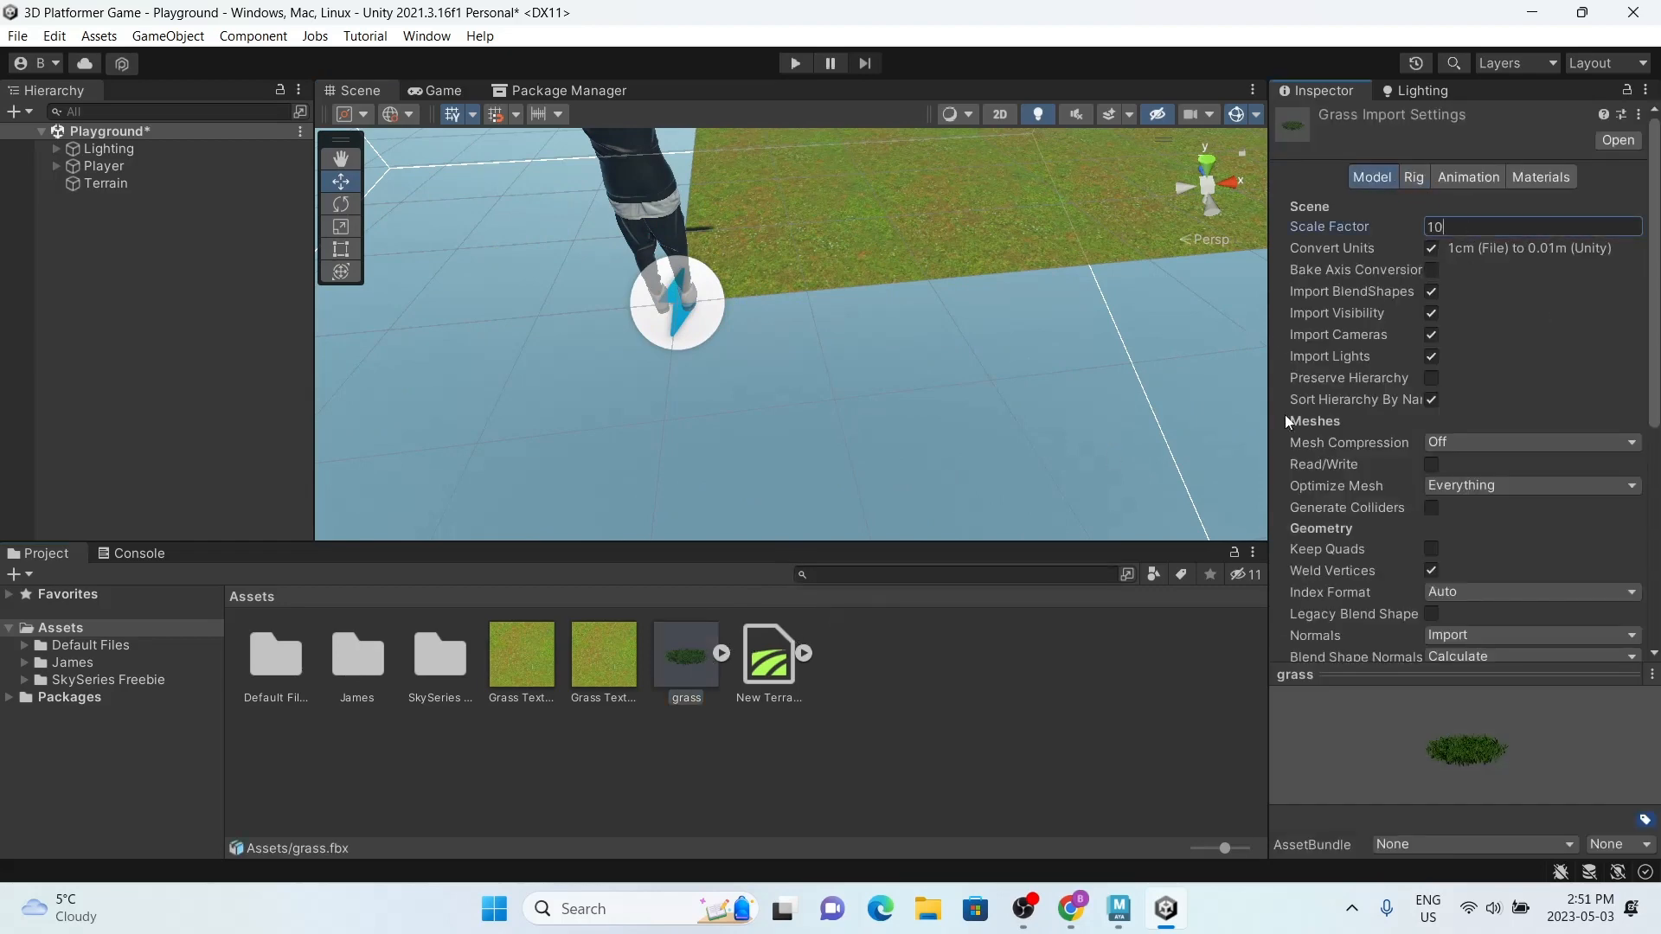
{"action": "scroll", "coordinate": [1445, 406], "scroll_direction": "down", "scroll_amount": 7}
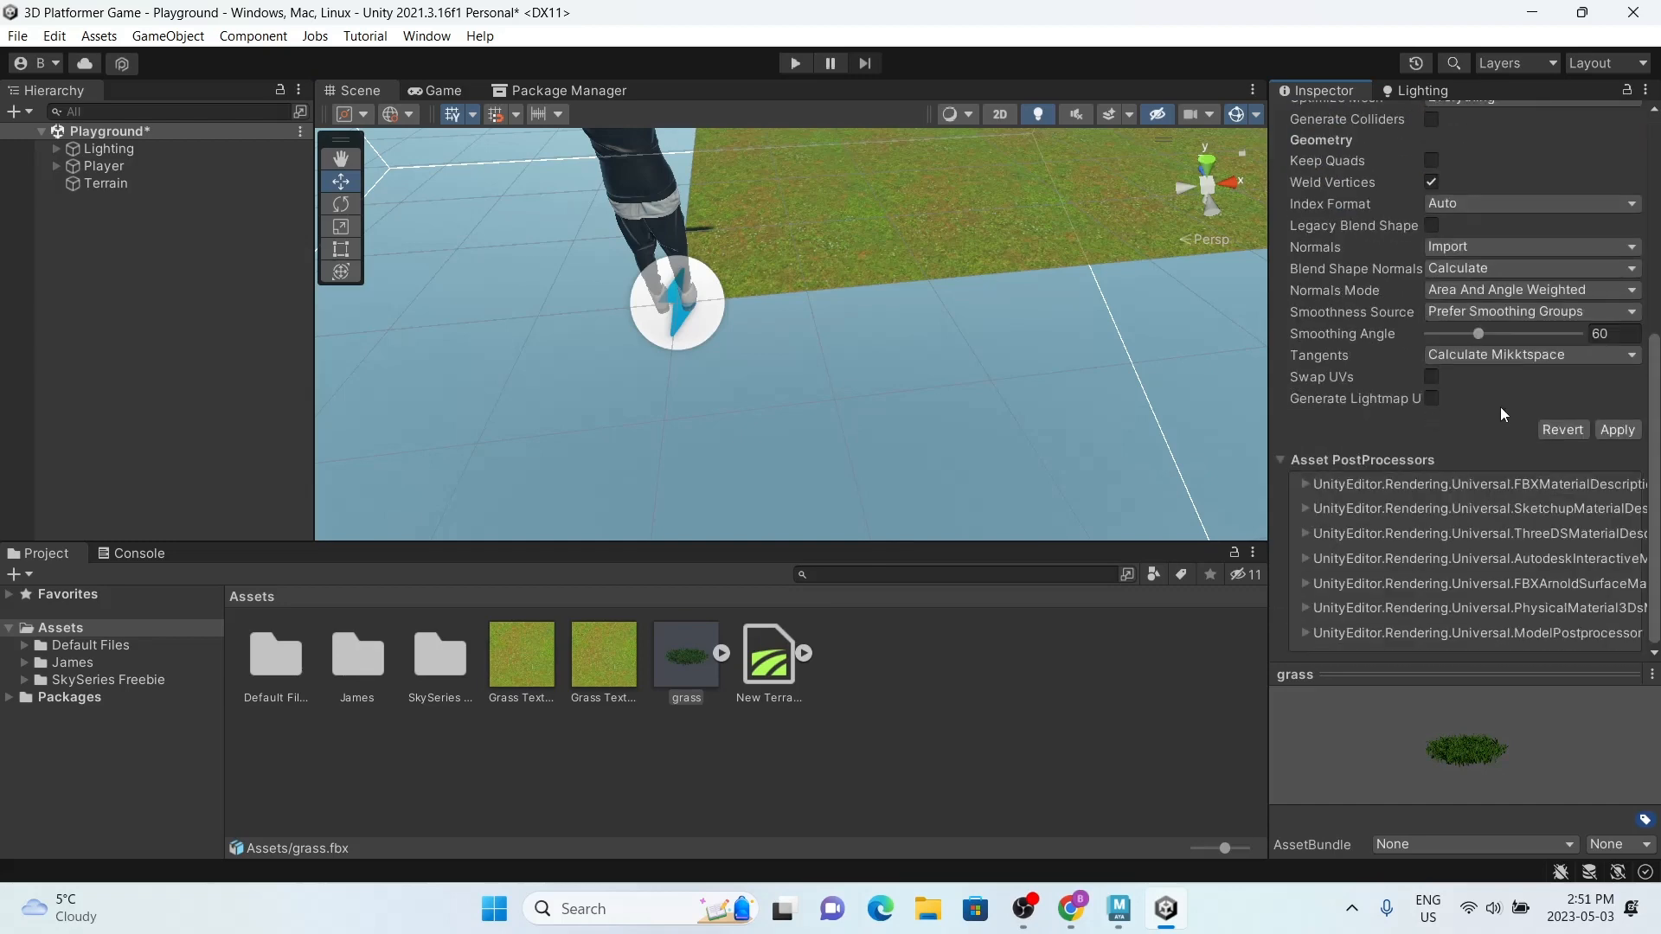
{"action": "left_click", "coordinate": [1615, 434]}
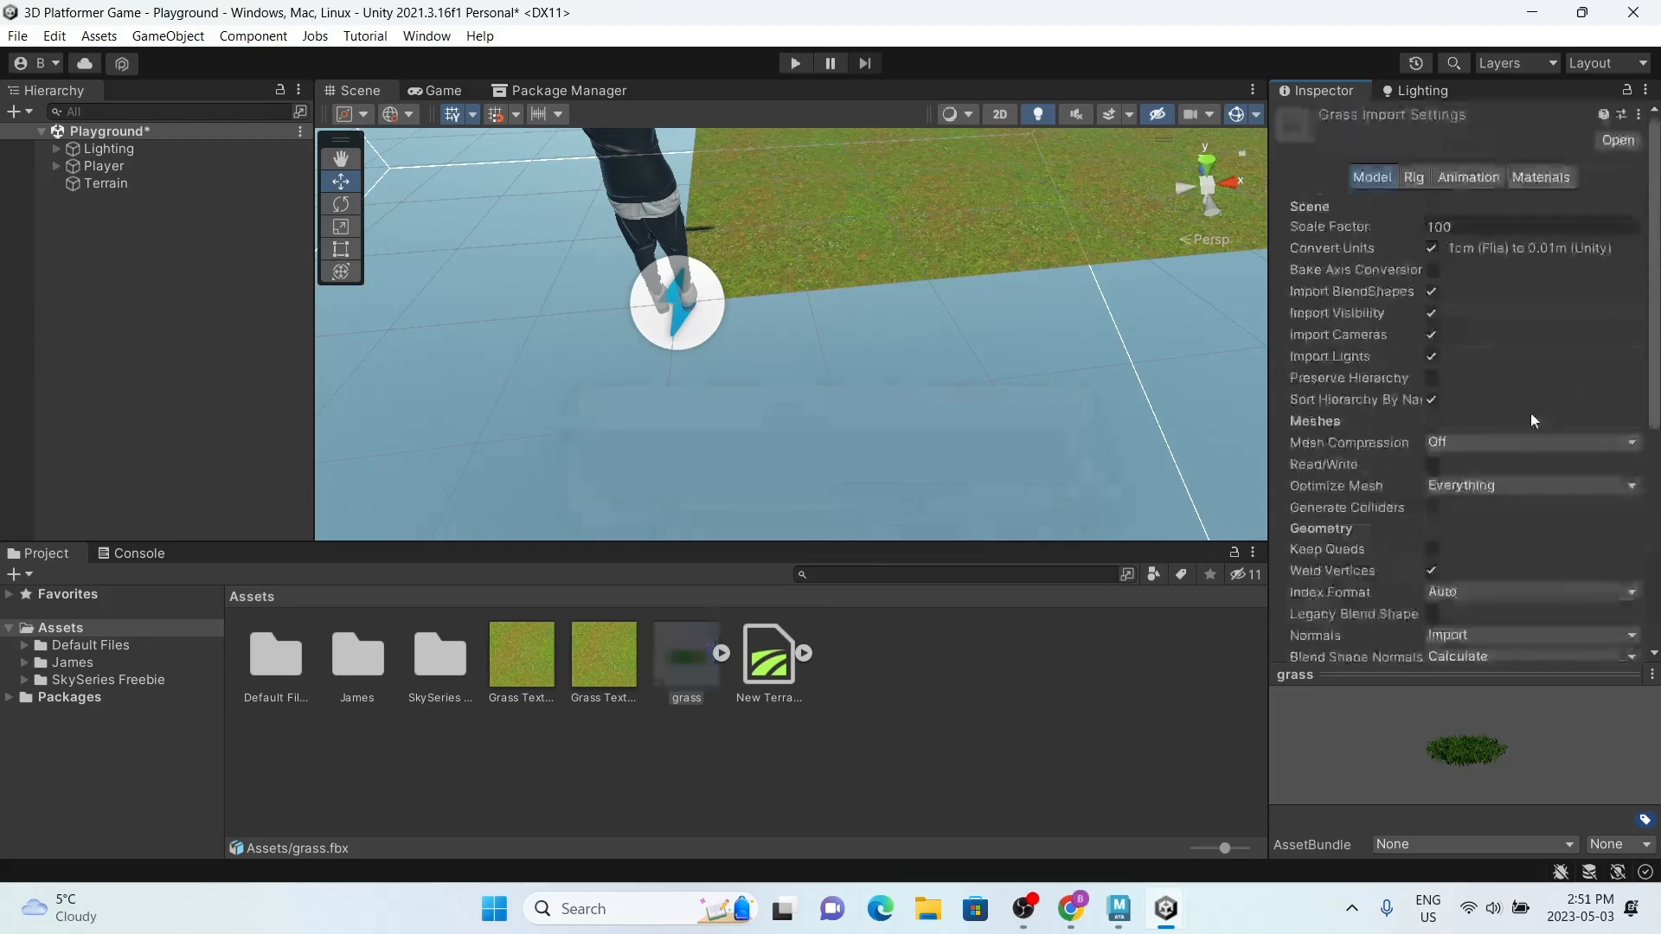
{"action": "left_click_drag", "start_coordinate": [714, 666], "coordinate": [526, 220]}
{"action": "key", "text": "Delete"}
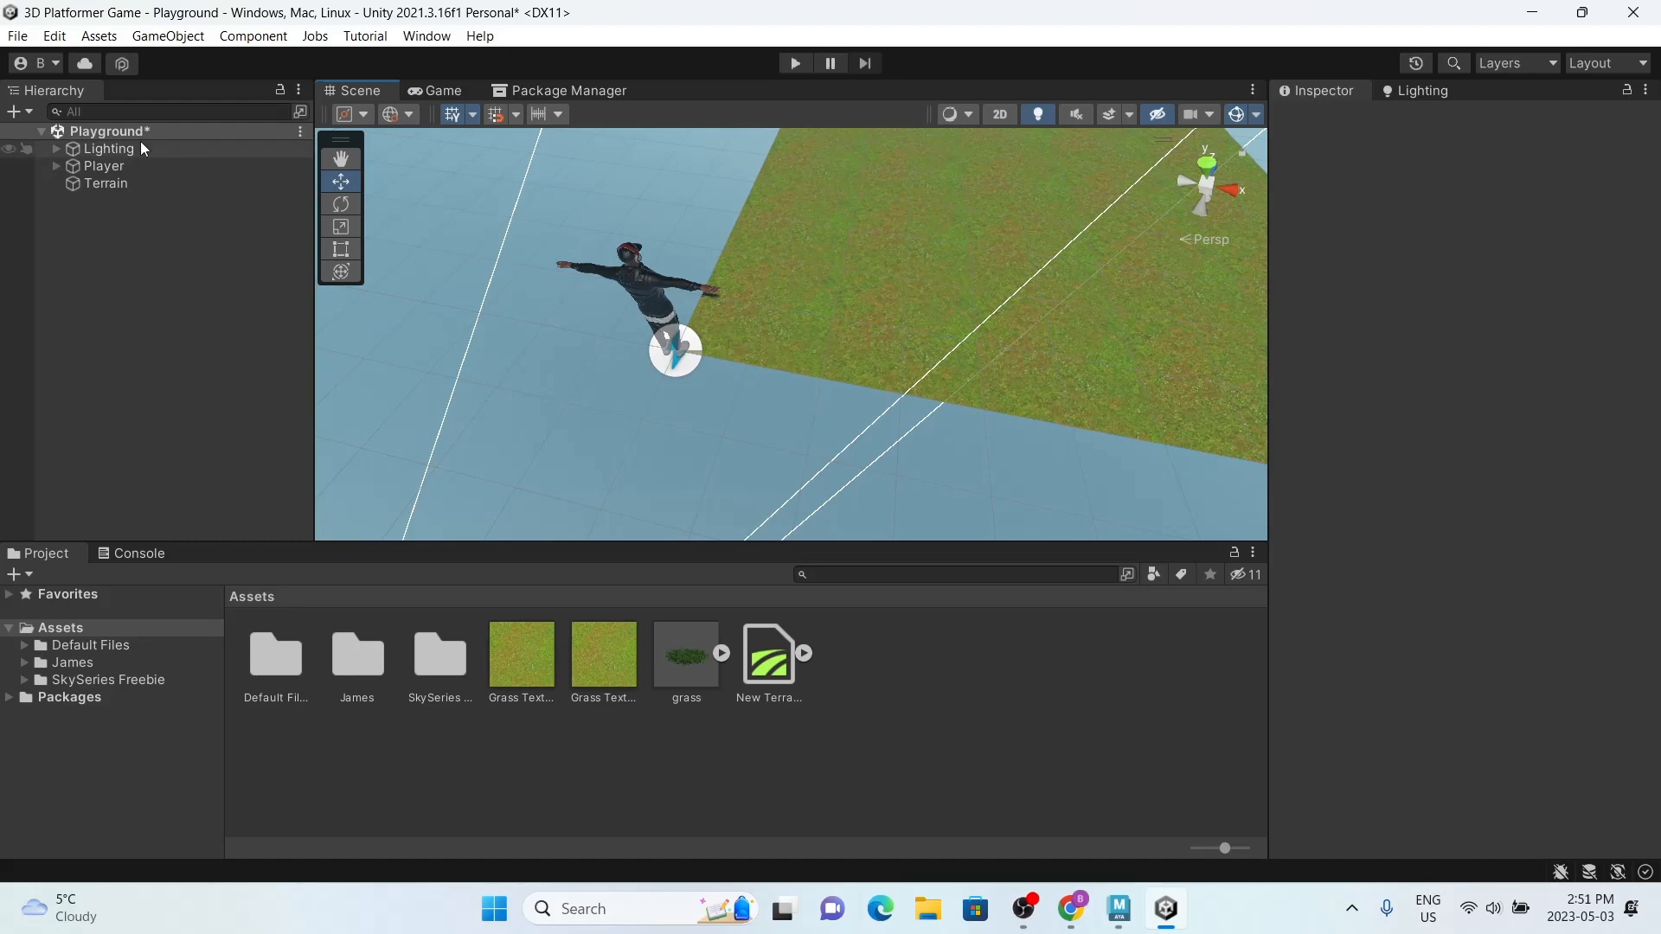
Step: Add the grass model as a tree prefab for the terrain's Paint Trees tool, with a bend factor of 0
{"action": "left_click", "coordinate": [166, 180]}
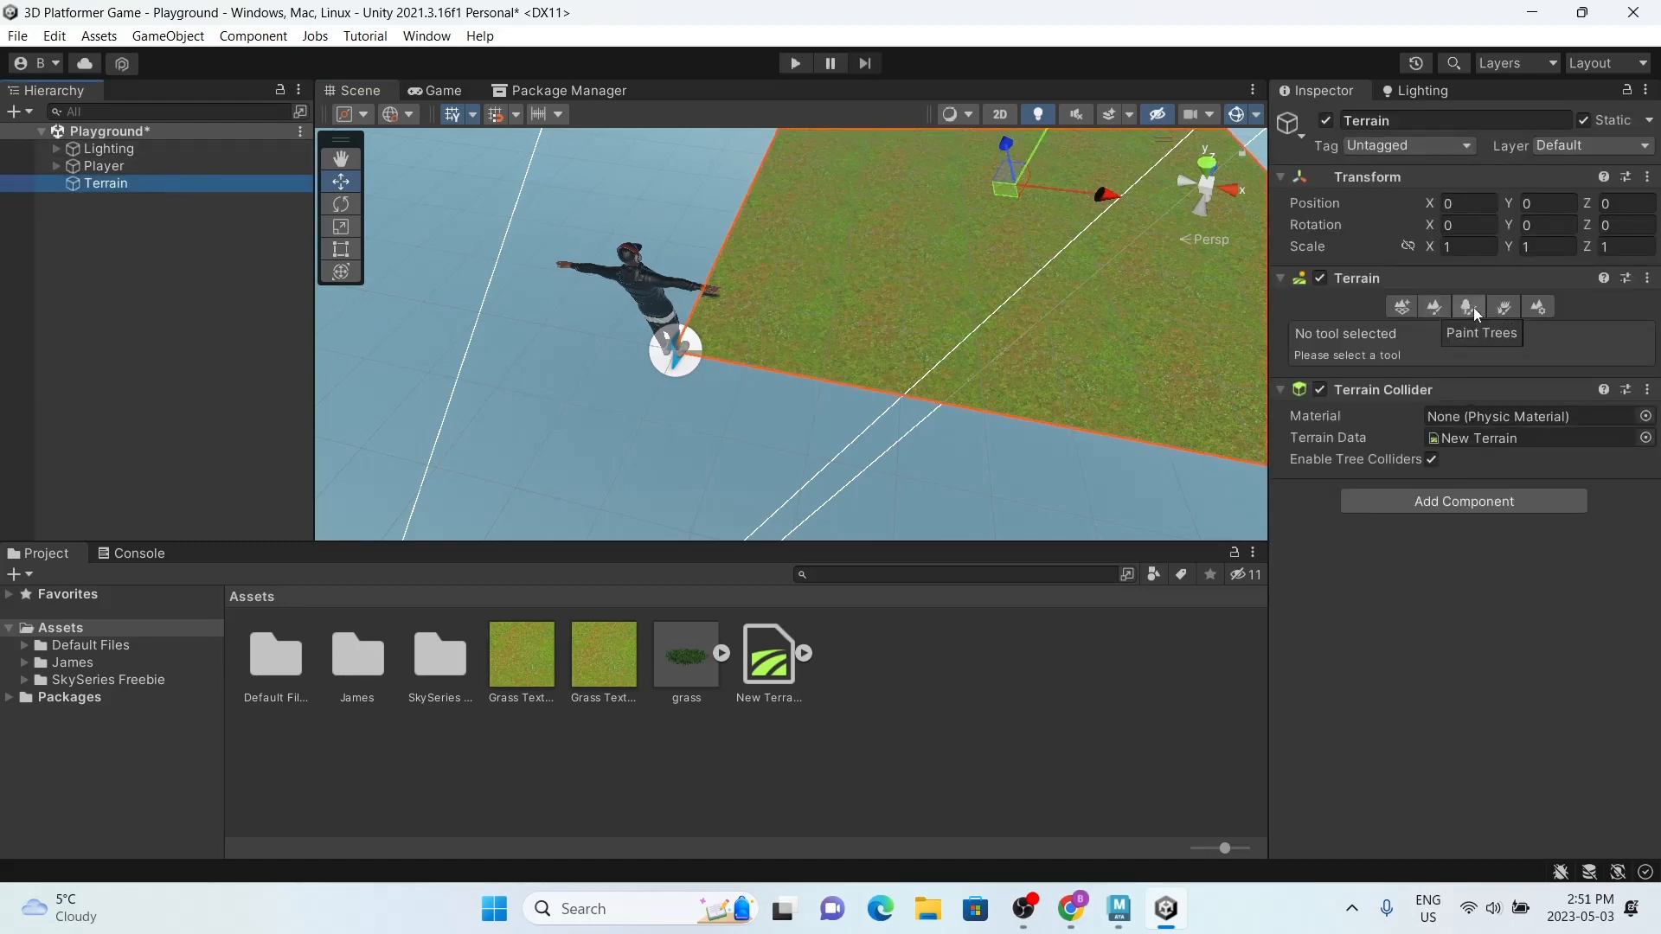
{"action": "left_click", "coordinate": [1471, 308]}
{"action": "left_click", "coordinate": [1534, 481]}
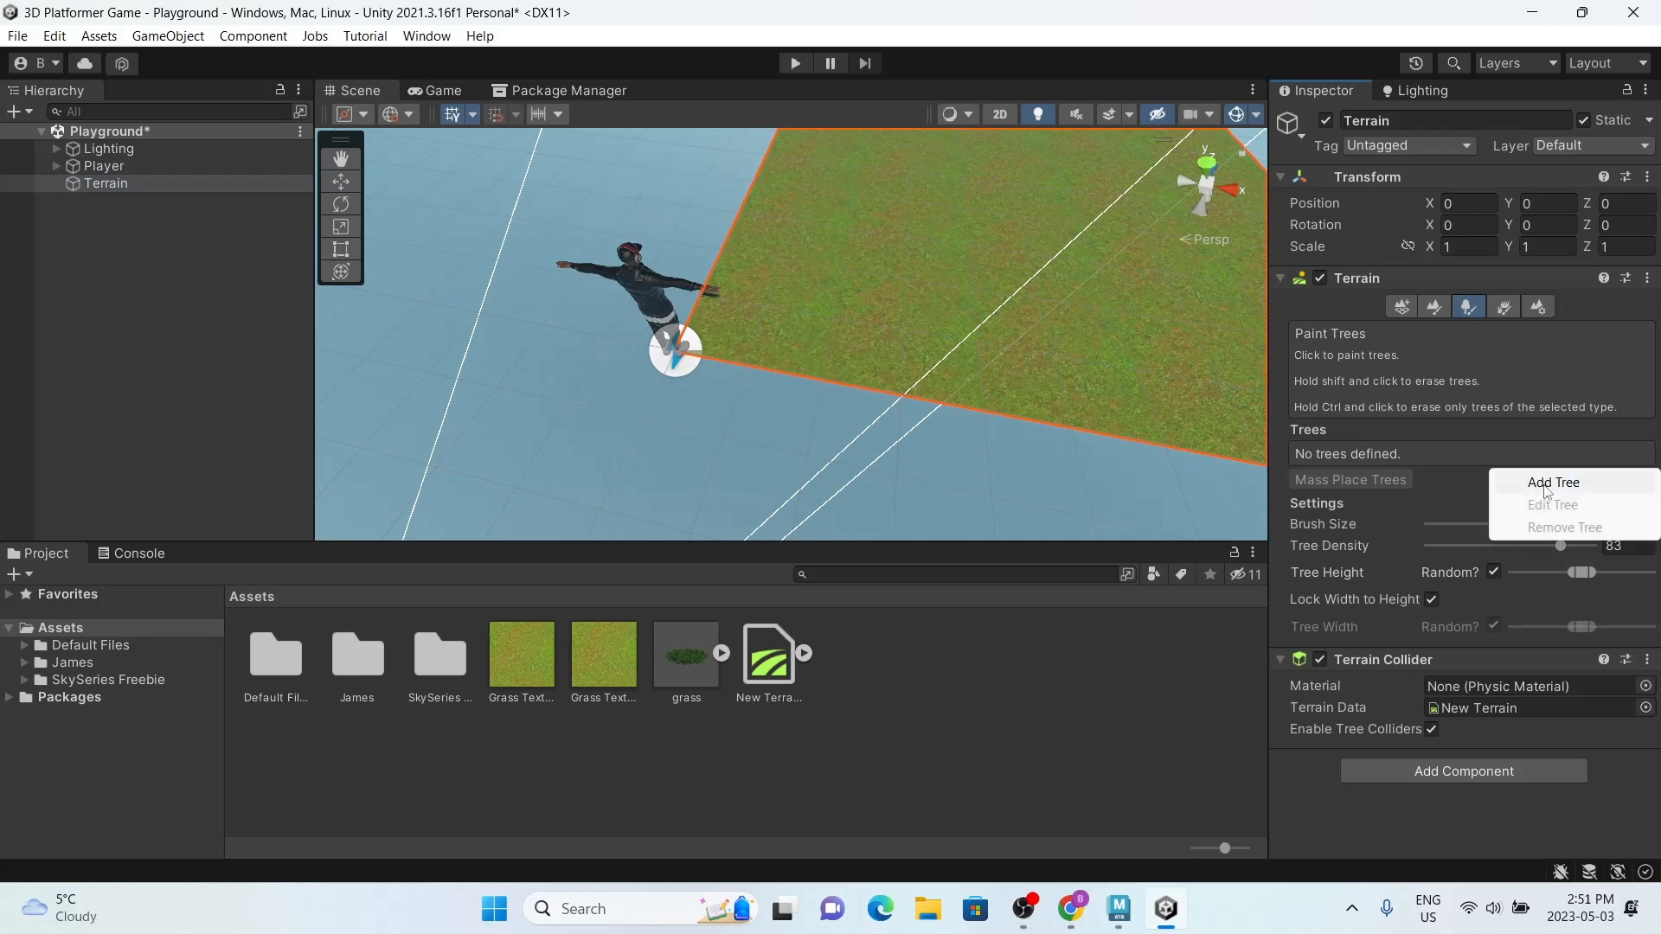
{"action": "left_click", "coordinate": [1544, 481]}
{"action": "left_click_drag", "start_coordinate": [686, 658], "coordinate": [1450, 321]}
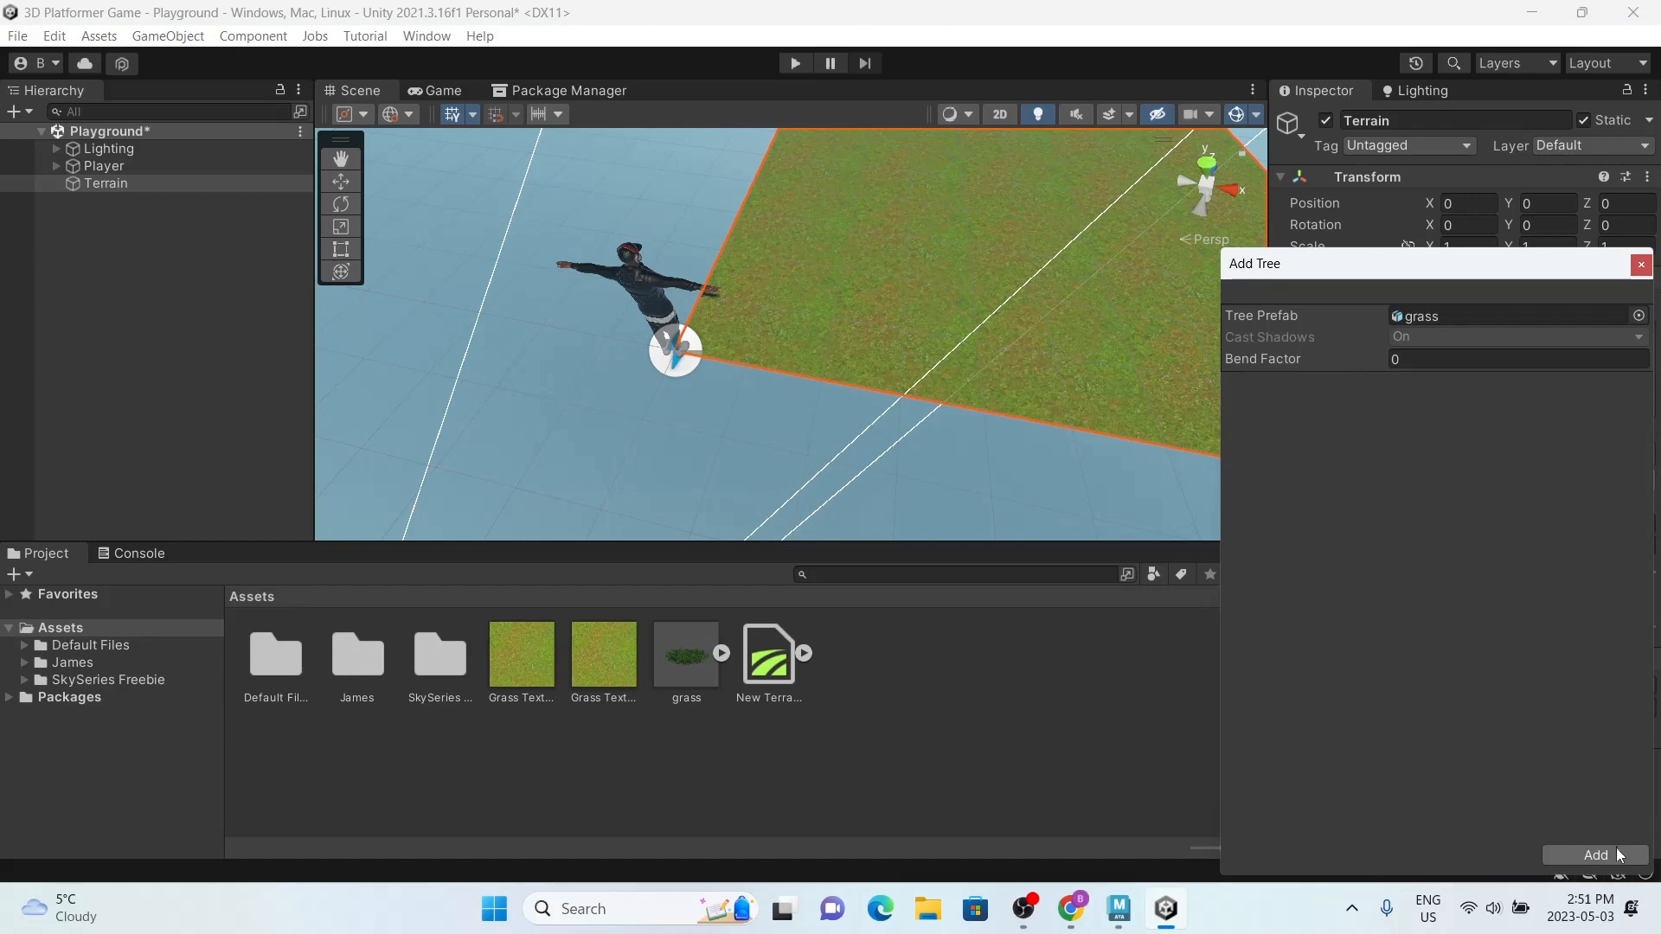
{"action": "middle_click_drag", "start_coordinate": [944, 256], "coordinate": [604, 412]}
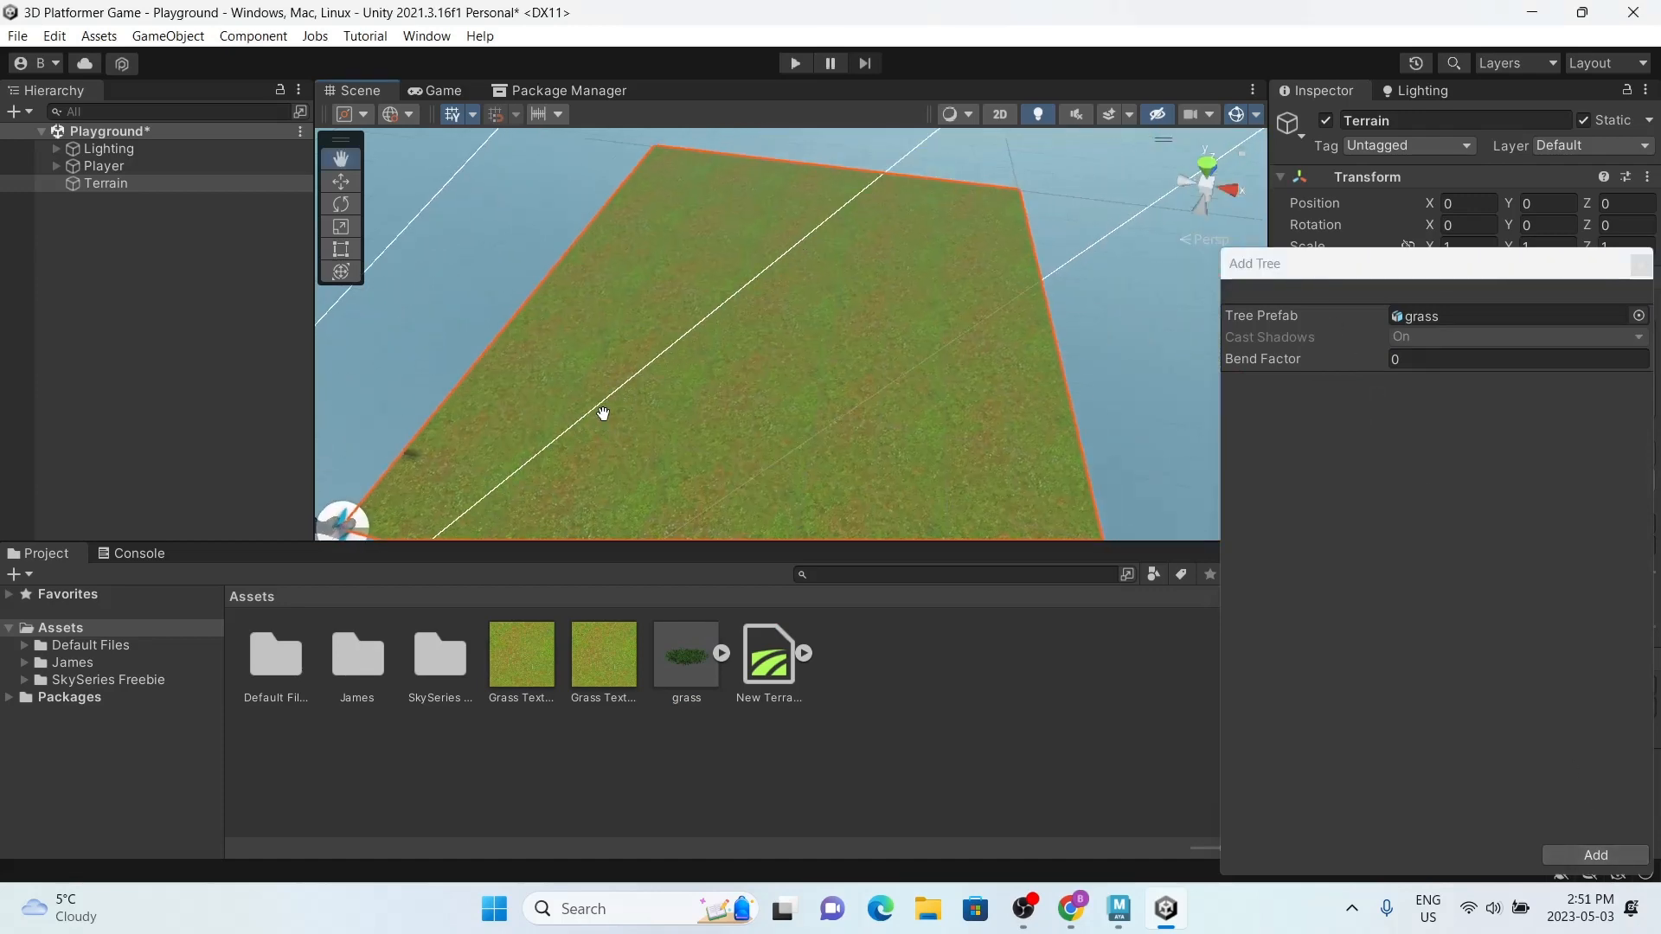
{"action": "scroll", "coordinate": [658, 391], "scroll_direction": "down", "scroll_amount": 5}
{"action": "left_click_drag", "start_coordinate": [838, 327], "coordinate": [983, 307], "text": "alt"}
{"action": "left_click", "coordinate": [1554, 849]}
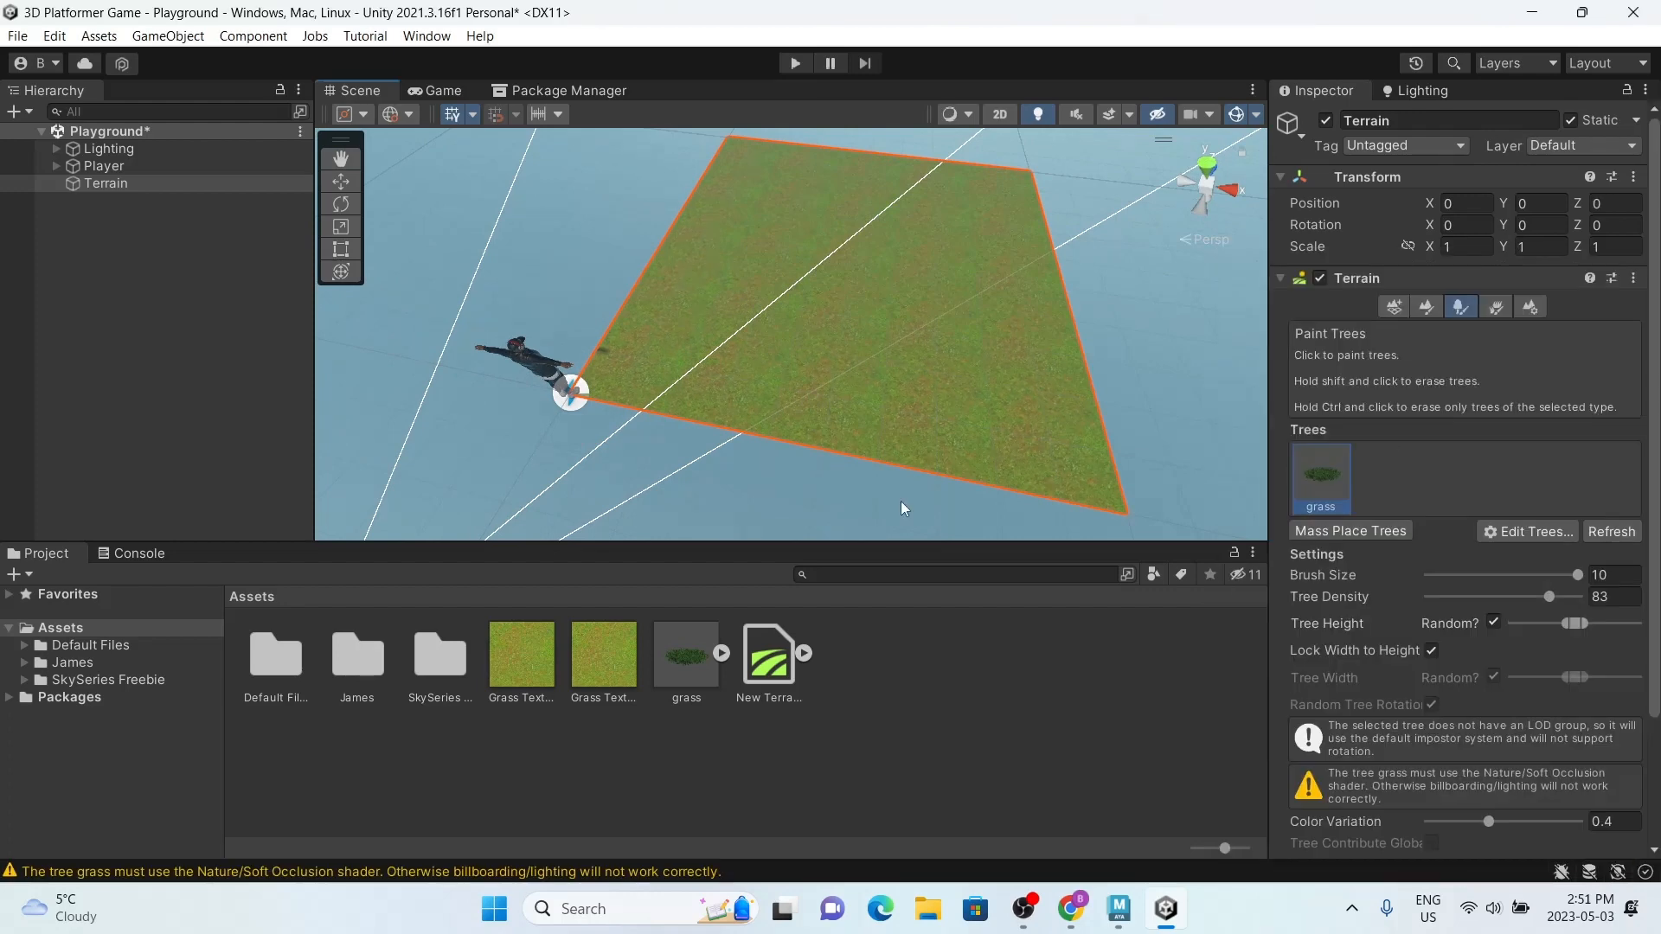
Step: Set the tree brush size to 1 for painting grass on the terrain
{"action": "left_click_drag", "start_coordinate": [699, 343], "coordinate": [779, 413], "text": "alt"}
{"action": "scroll", "coordinate": [781, 421], "scroll_direction": "up", "scroll_amount": 2}
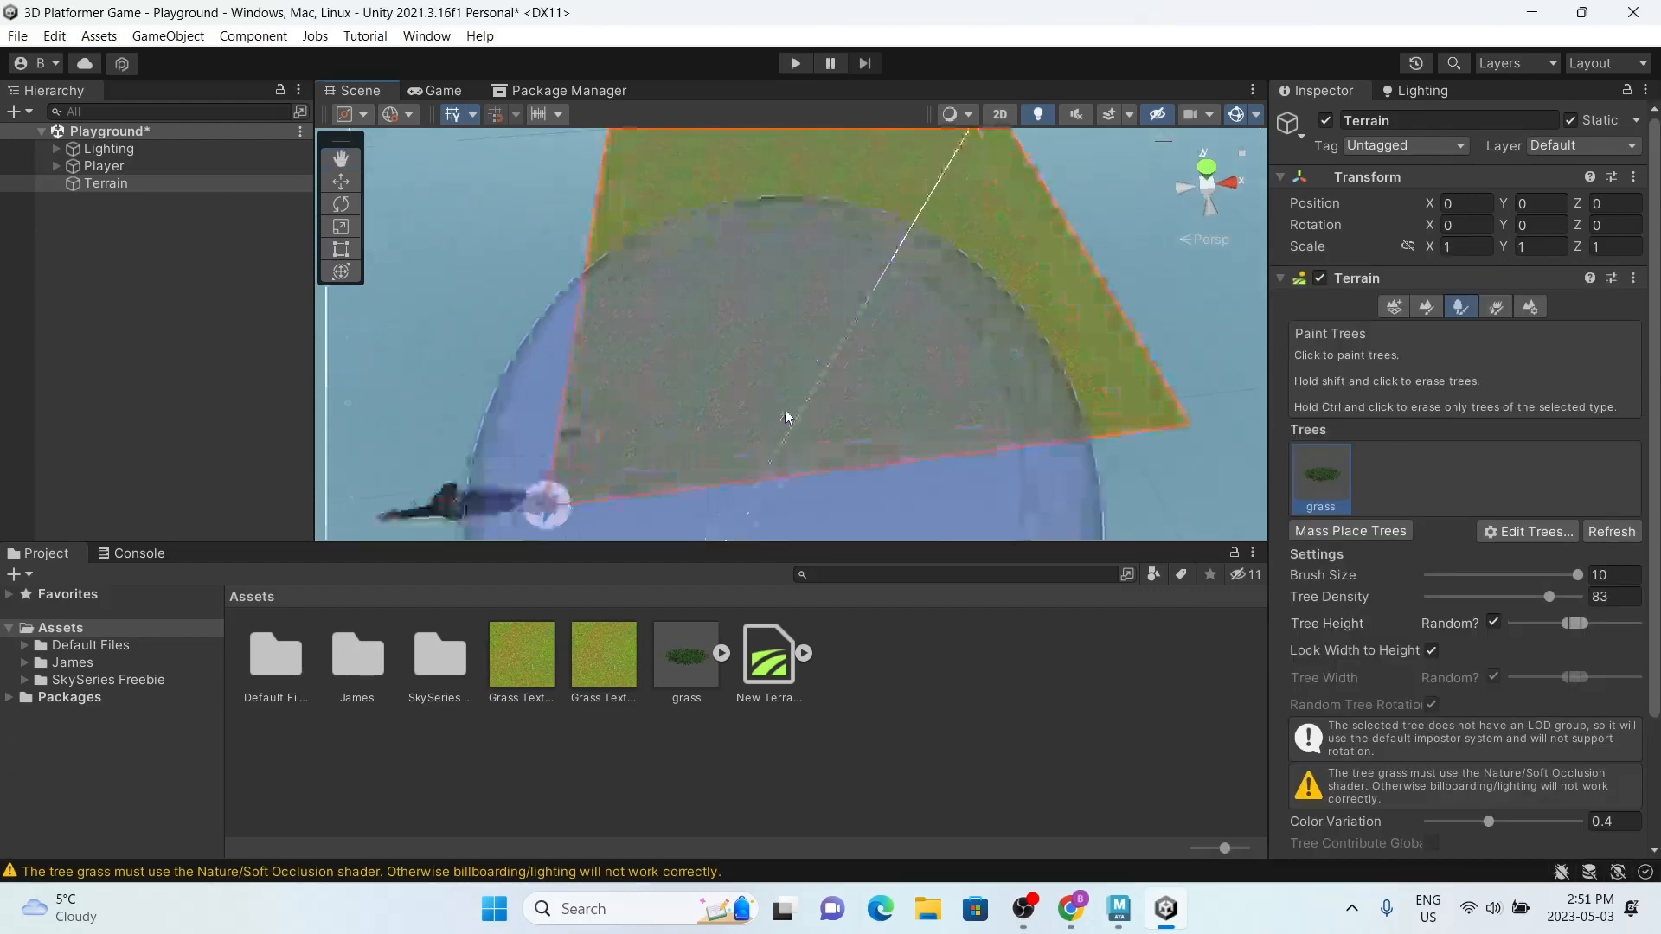
{"action": "left_click", "coordinate": [1621, 576]}
{"action": "type", "text": "1"}
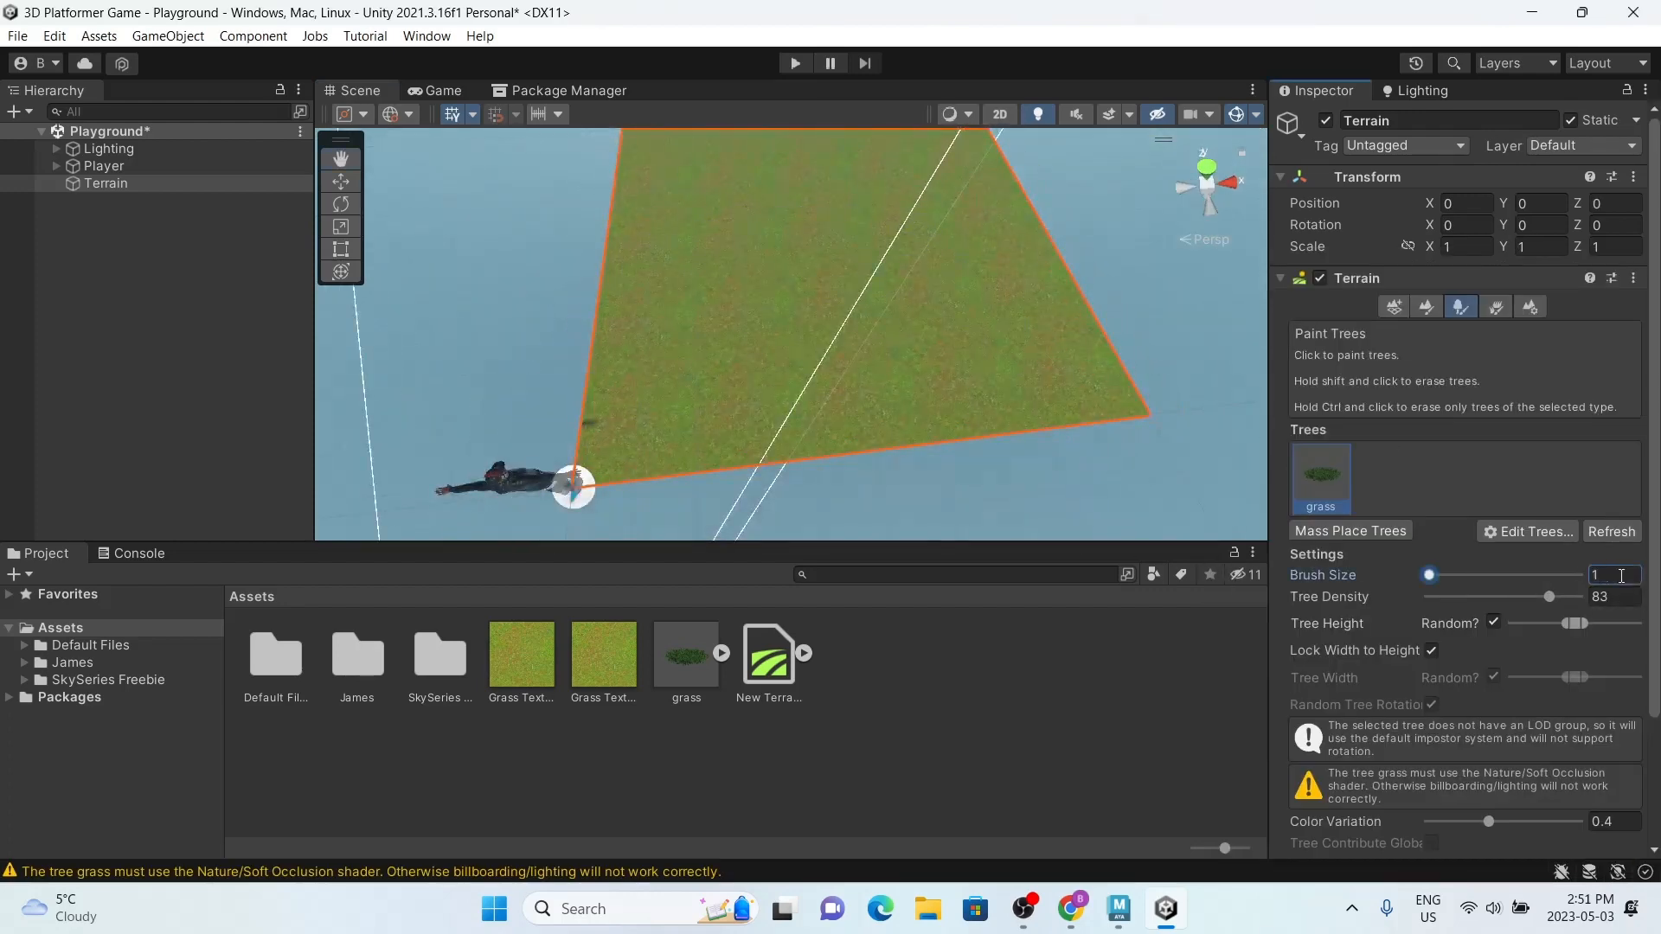
Step: Try painting grass strokes across the terrain with the small brush, and undo them
{"action": "left_click", "coordinate": [715, 398]}
{"action": "mouse_move", "coordinate": [708, 296]}
{"action": "left_mouse_down"}
{"action": "mouse_move", "coordinate": [844, 138]}
{"action": "mouse_move", "coordinate": [859, 384]}
{"action": "left_mouse_up"}
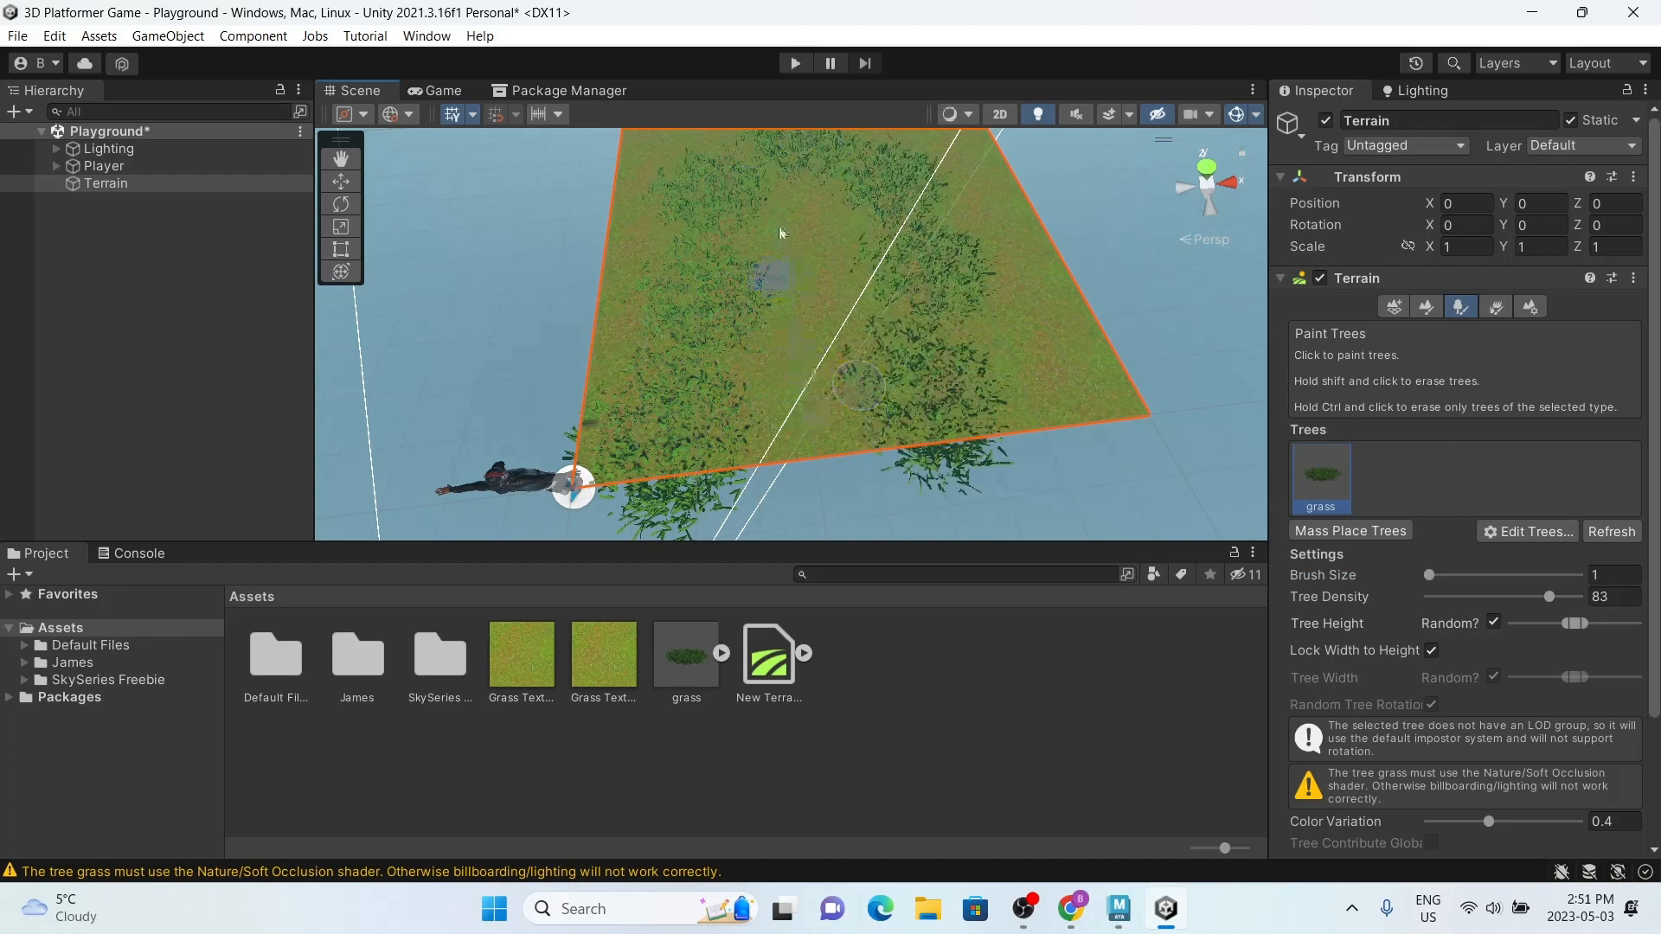
{"action": "key", "text": "ctrl+z"}
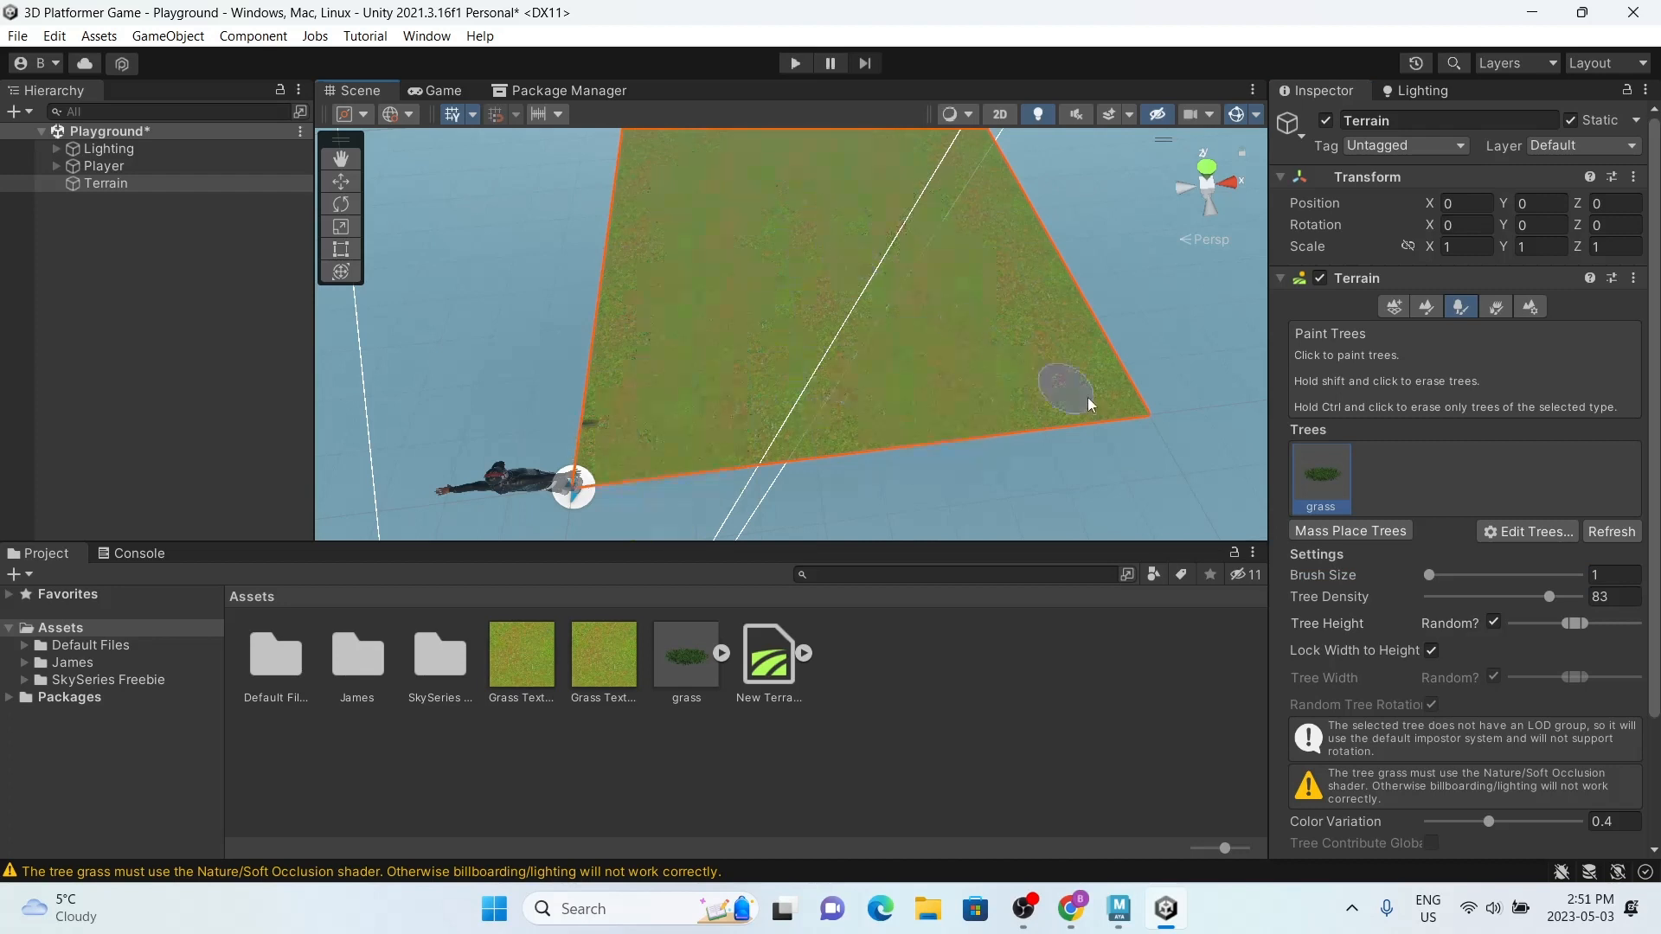
Step: Mass place 100 grass trees across the terrain
{"action": "left_click", "coordinate": [1363, 530]}
{"action": "left_click", "coordinate": [1498, 338]}
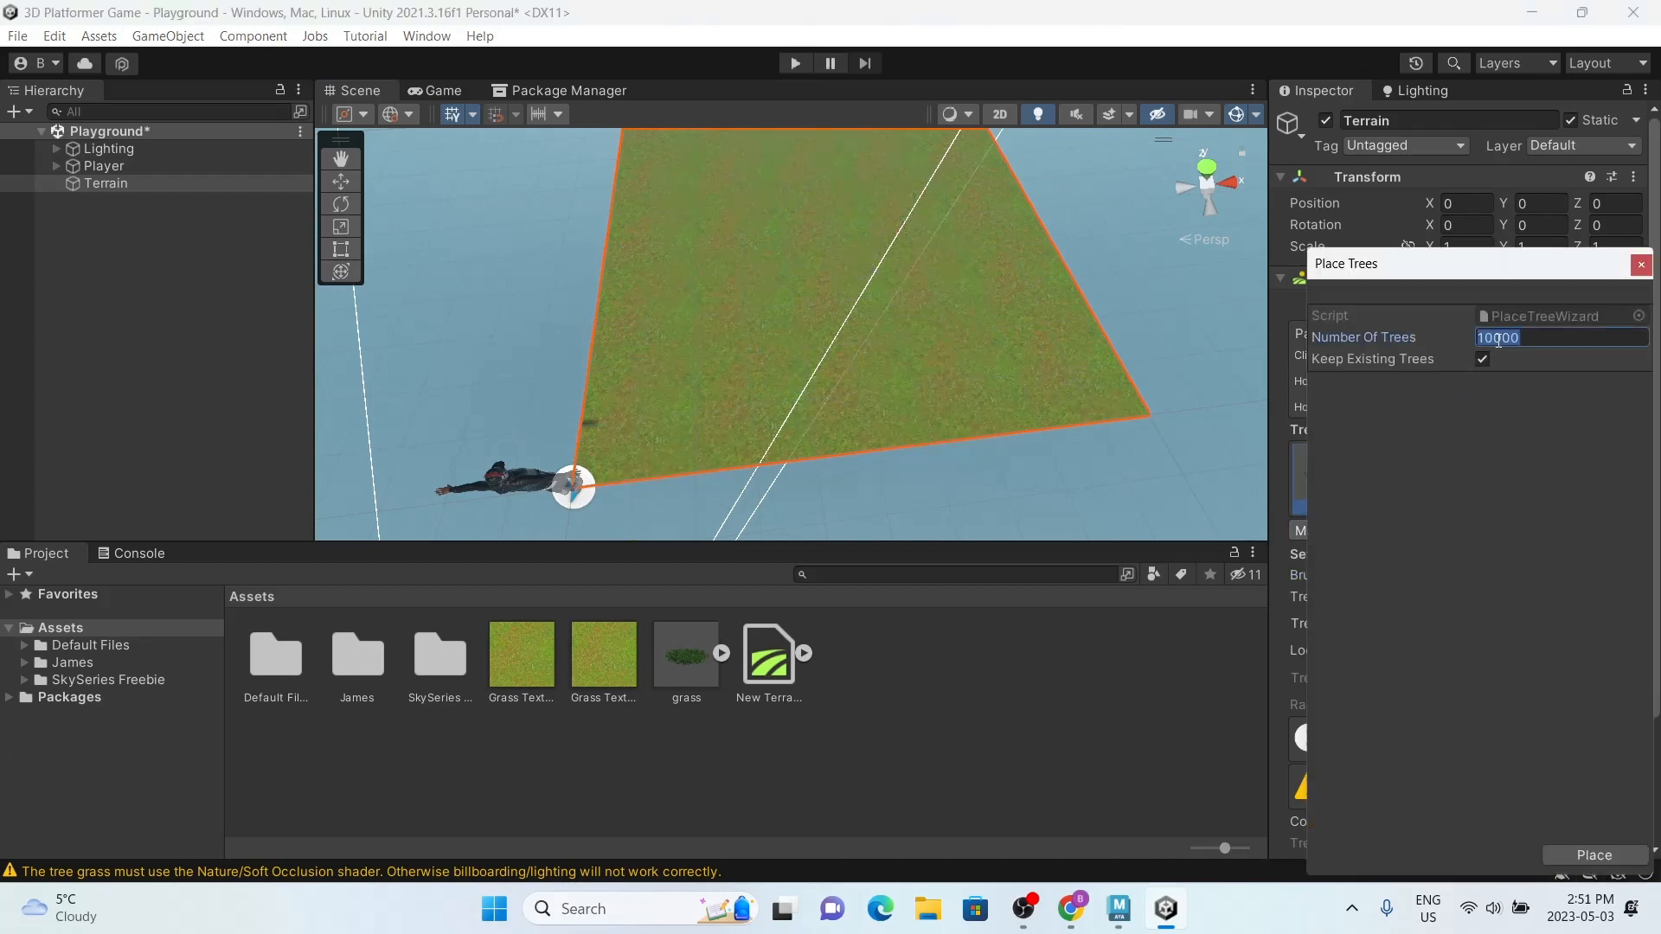
{"action": "type", "text": "100"}
{"action": "left_click", "coordinate": [1589, 855]}
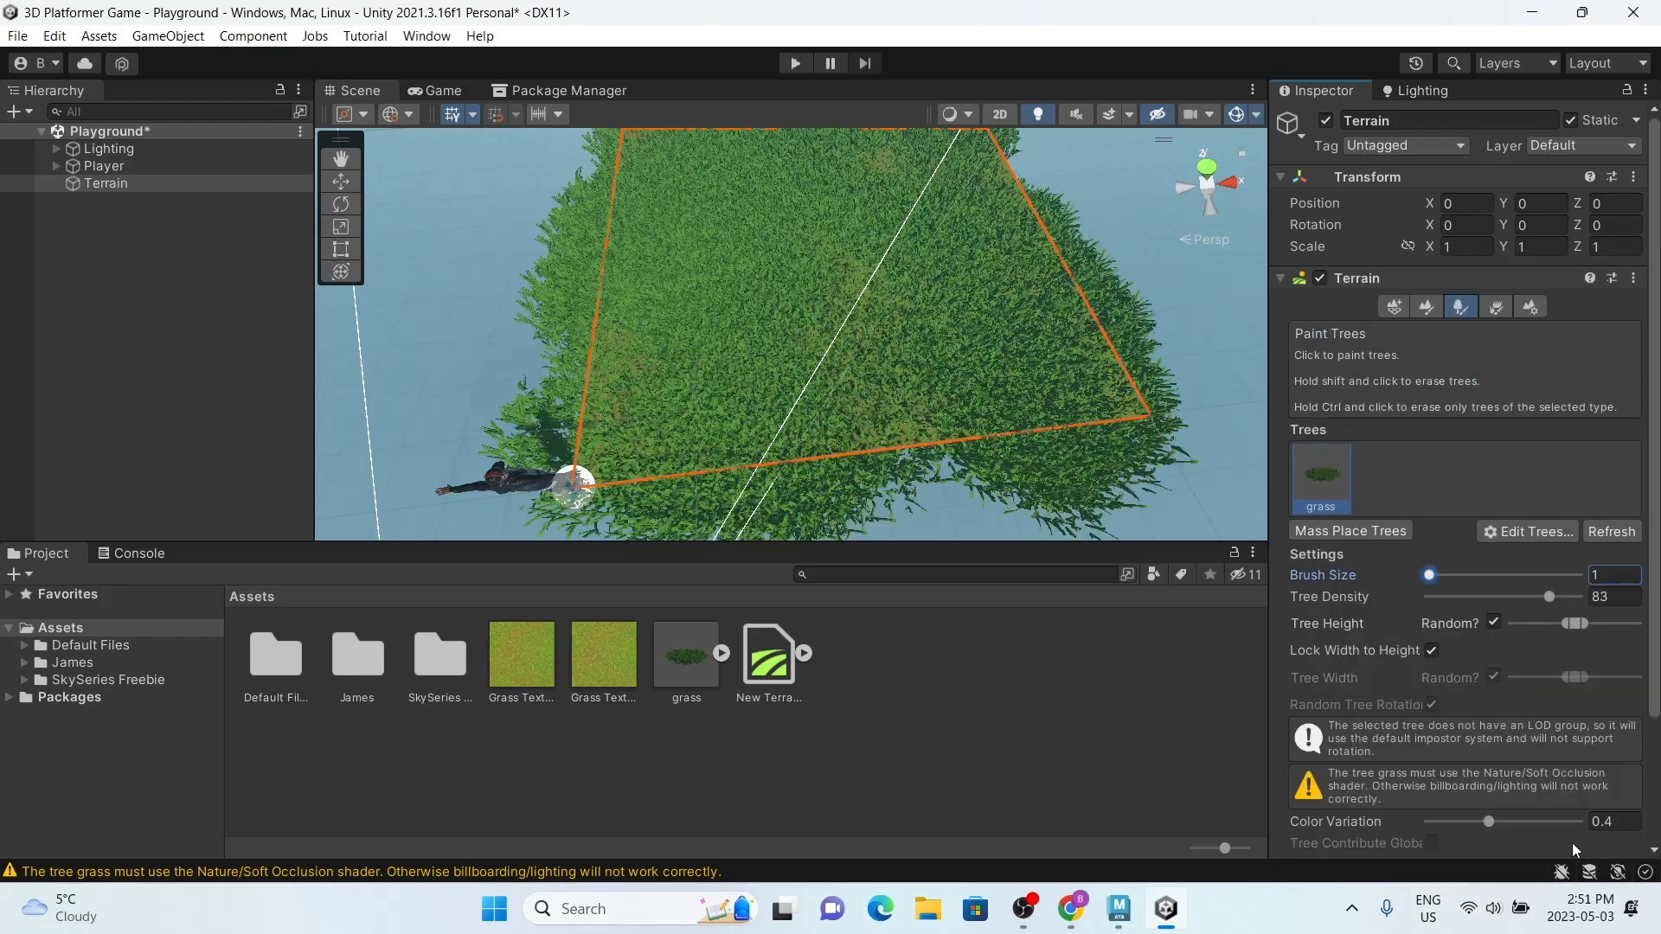
Step: Erase the grass overhanging the terrain's edge at the corner where the player stands
{"action": "mouse_move", "coordinate": [867, 353]}
{"action": "left_mouse_down", "text": "alt"}
{"action": "mouse_move", "coordinate": [790, 274]}
{"action": "mouse_move", "coordinate": [713, 286]}
{"action": "mouse_move", "coordinate": [826, 357]}
{"action": "left_mouse_up", "text": "alt"}
{"action": "scroll", "coordinate": [792, 368], "scroll_direction": "up", "scroll_amount": 3}
{"action": "middle_click_drag", "start_coordinate": [742, 437], "coordinate": [758, 387], "text": "alt"}
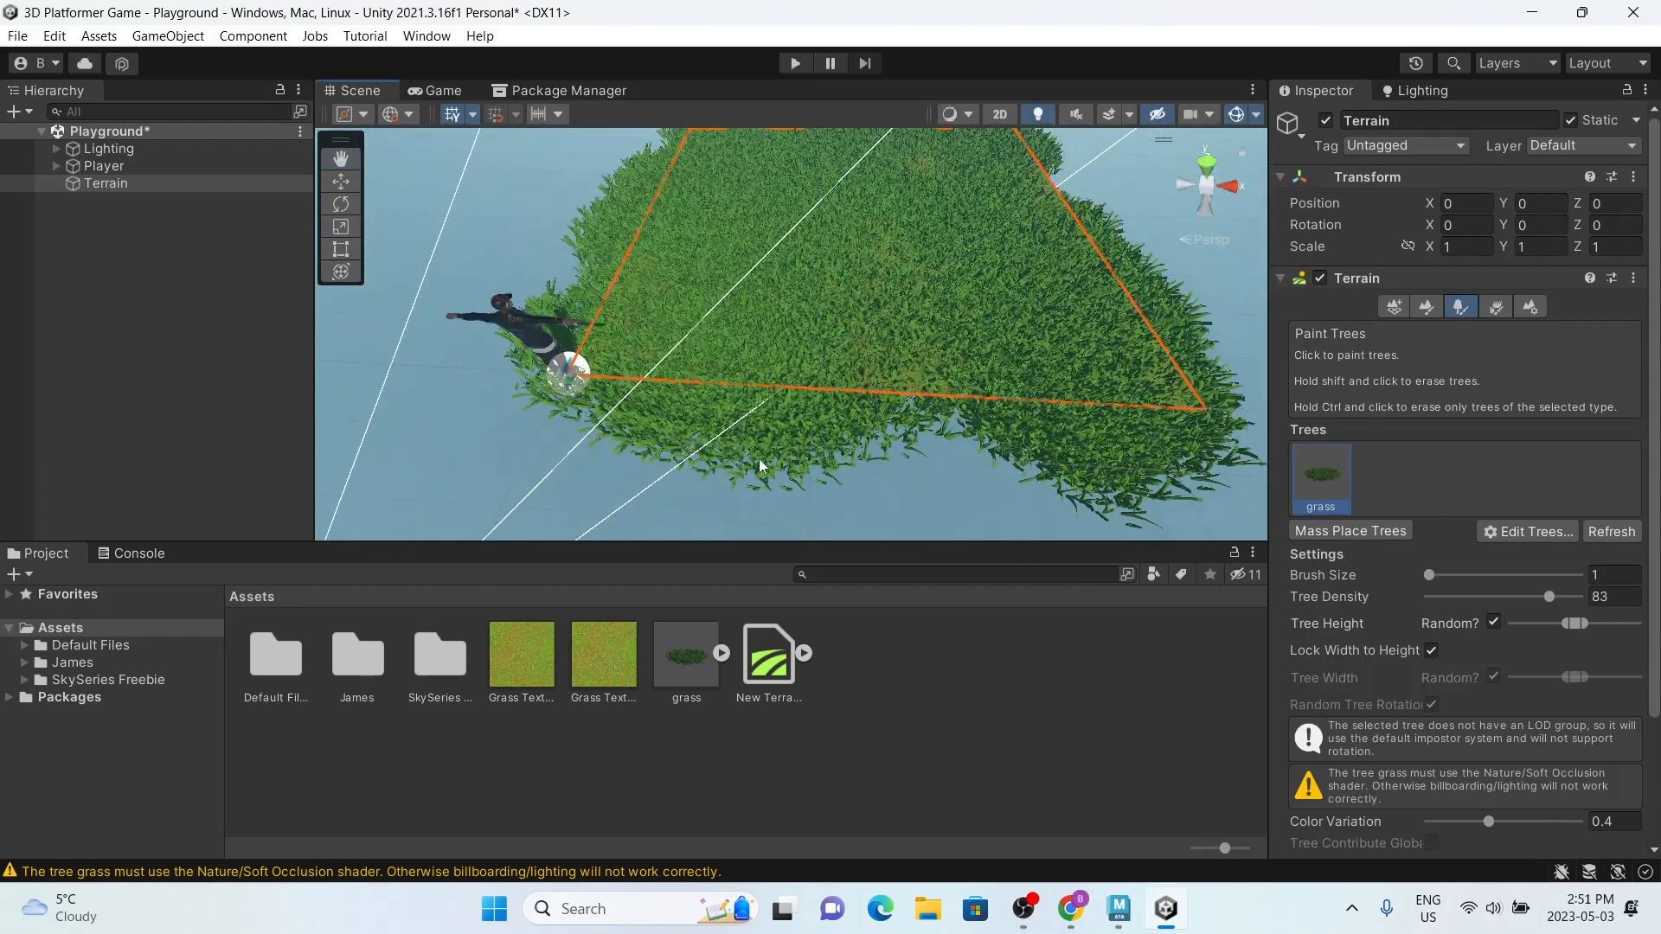
{"action": "scroll", "coordinate": [725, 398], "scroll_direction": "down", "scroll_amount": 1}
{"action": "scroll", "coordinate": [719, 389], "scroll_direction": "down", "scroll_amount": 2}
{"action": "left_click_drag", "start_coordinate": [725, 394], "coordinate": [731, 401], "text": "alt"}
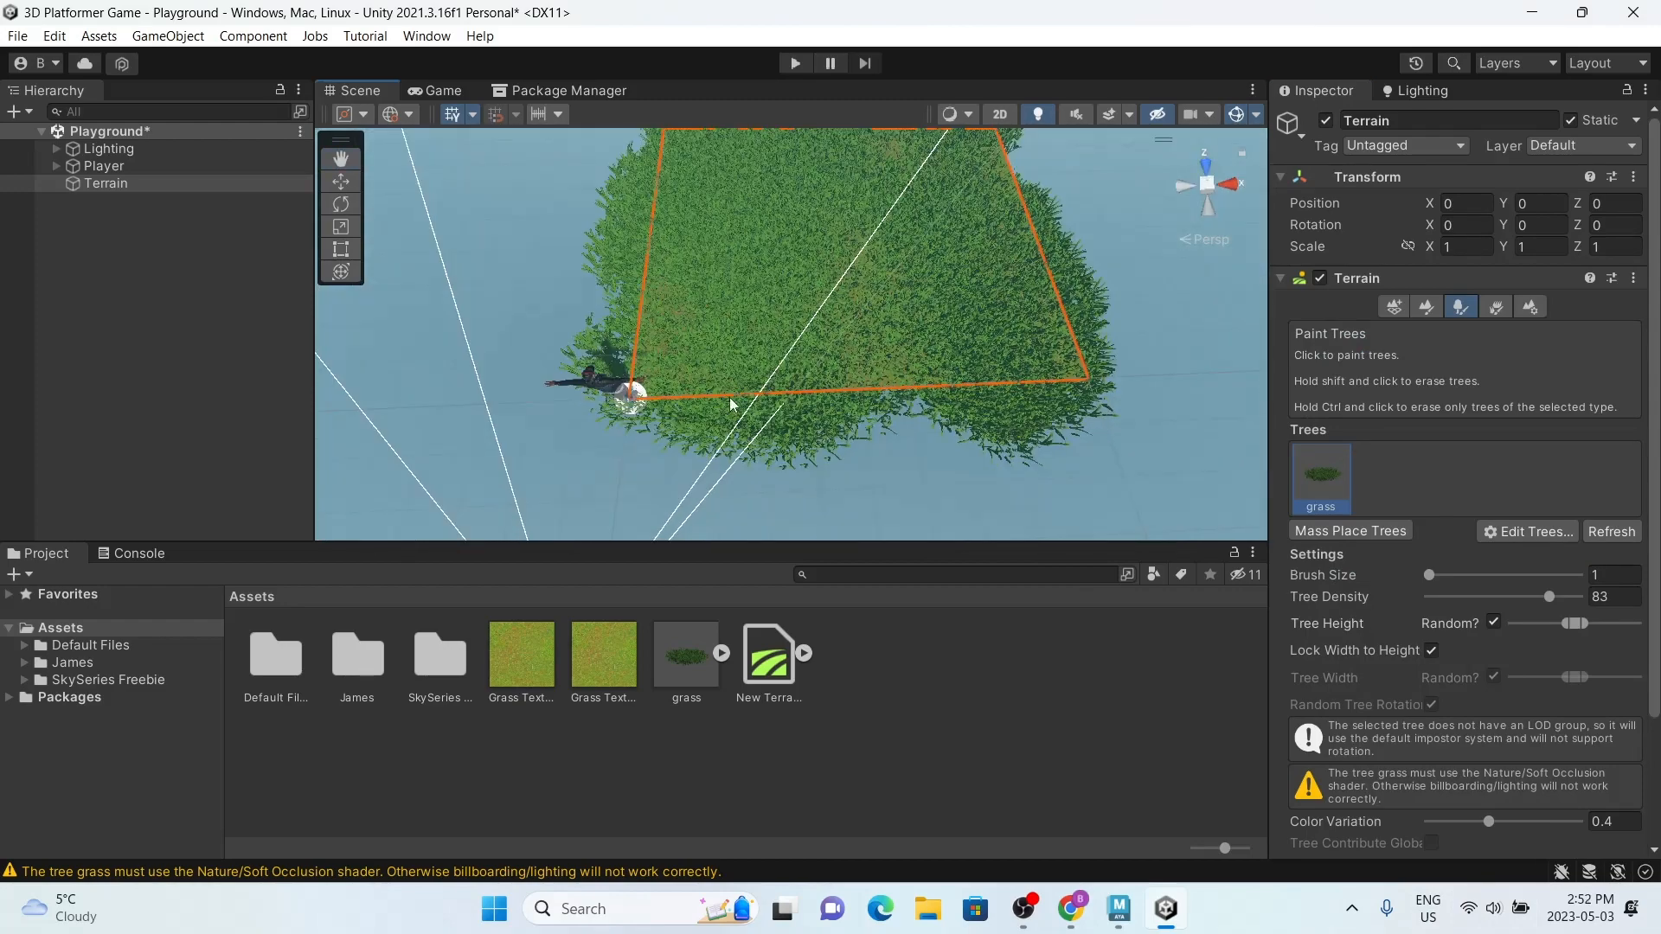
{"action": "scroll", "coordinate": [729, 399], "scroll_direction": "up", "scroll_amount": 2}
{"action": "mouse_move", "coordinate": [597, 410]}
{"action": "left_mouse_down", "text": "shift"}
{"action": "mouse_move", "coordinate": [909, 408]}
{"action": "mouse_move", "coordinate": [1160, 375]}
{"action": "mouse_move", "coordinate": [785, 396]}
{"action": "left_mouse_up", "text": "shift"}
{"action": "mouse_move", "coordinate": [678, 329]}
{"action": "left_mouse_down", "text": "alt"}
{"action": "mouse_move", "coordinate": [663, 408]}
{"action": "mouse_move", "coordinate": [678, 267]}
{"action": "mouse_move", "coordinate": [660, 443]}
{"action": "left_mouse_up", "text": "alt"}
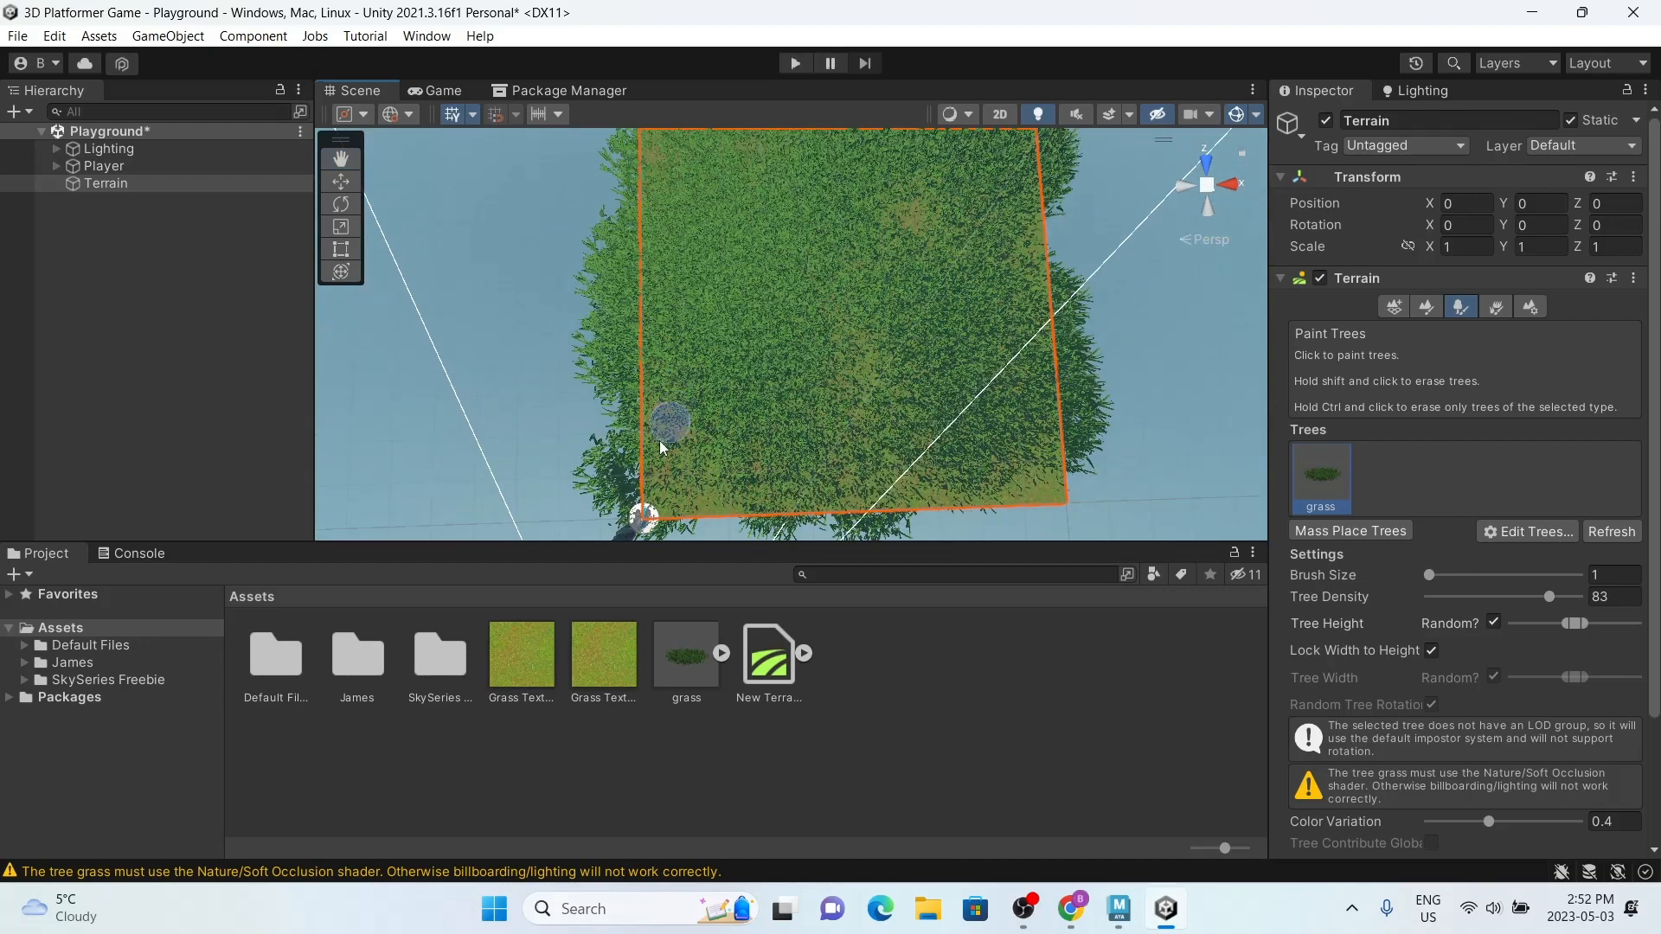
{"action": "scroll", "coordinate": [655, 502], "scroll_direction": "down", "scroll_amount": 1}
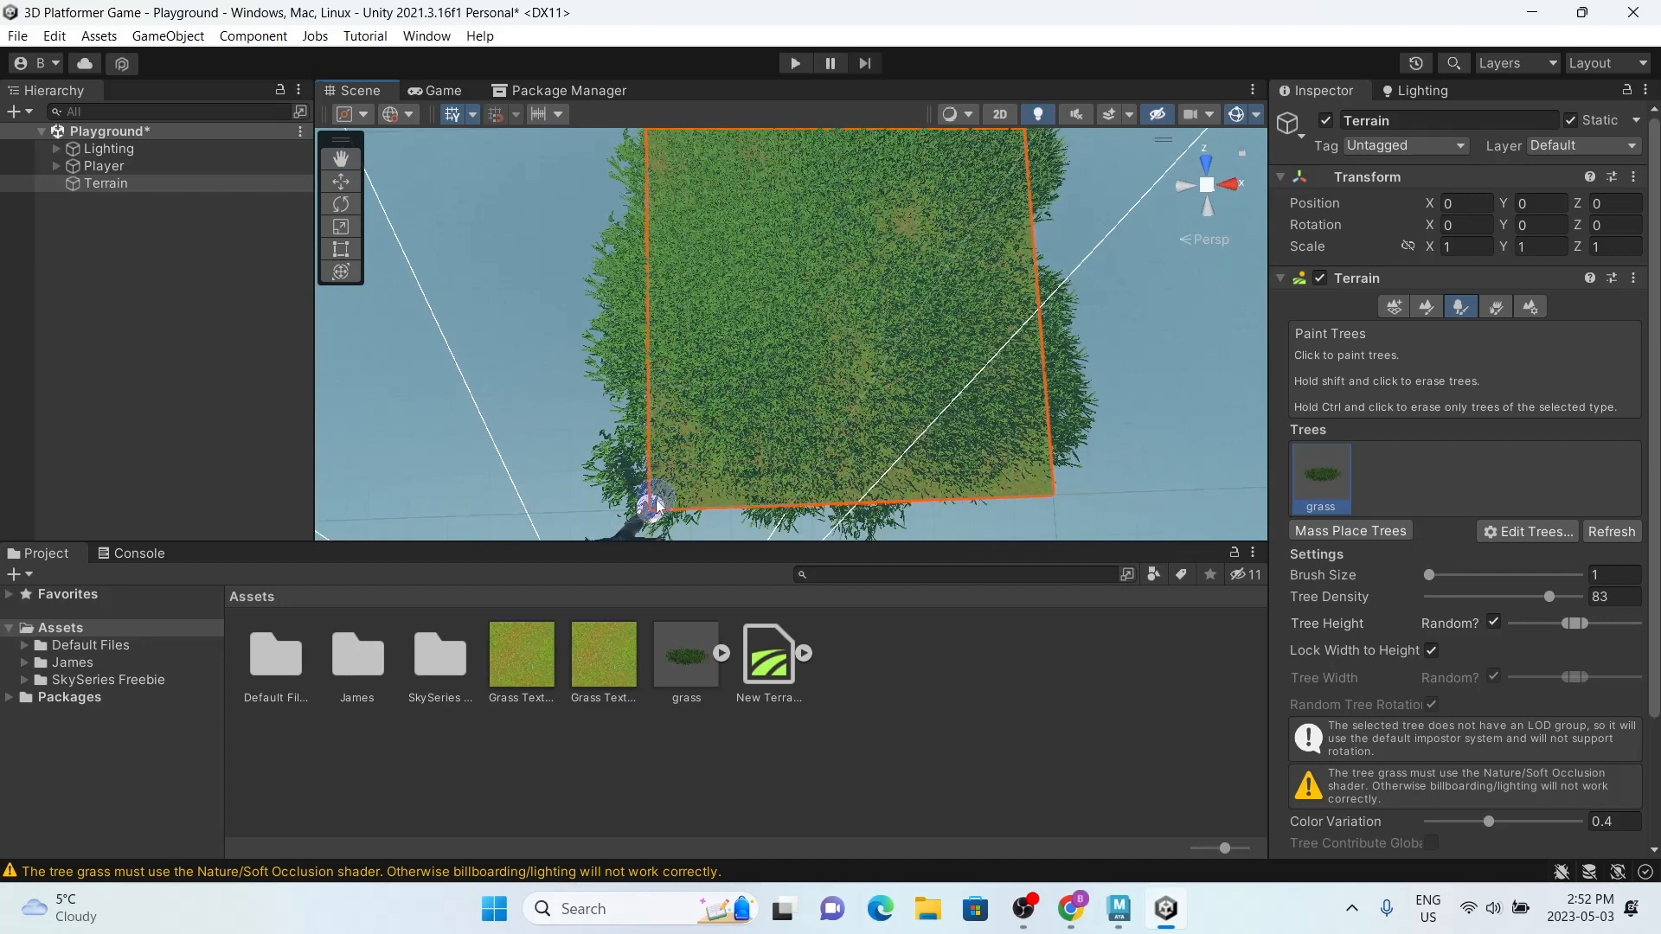
{"action": "left_click_drag", "start_coordinate": [657, 505], "coordinate": [648, 124], "text": "shift"}
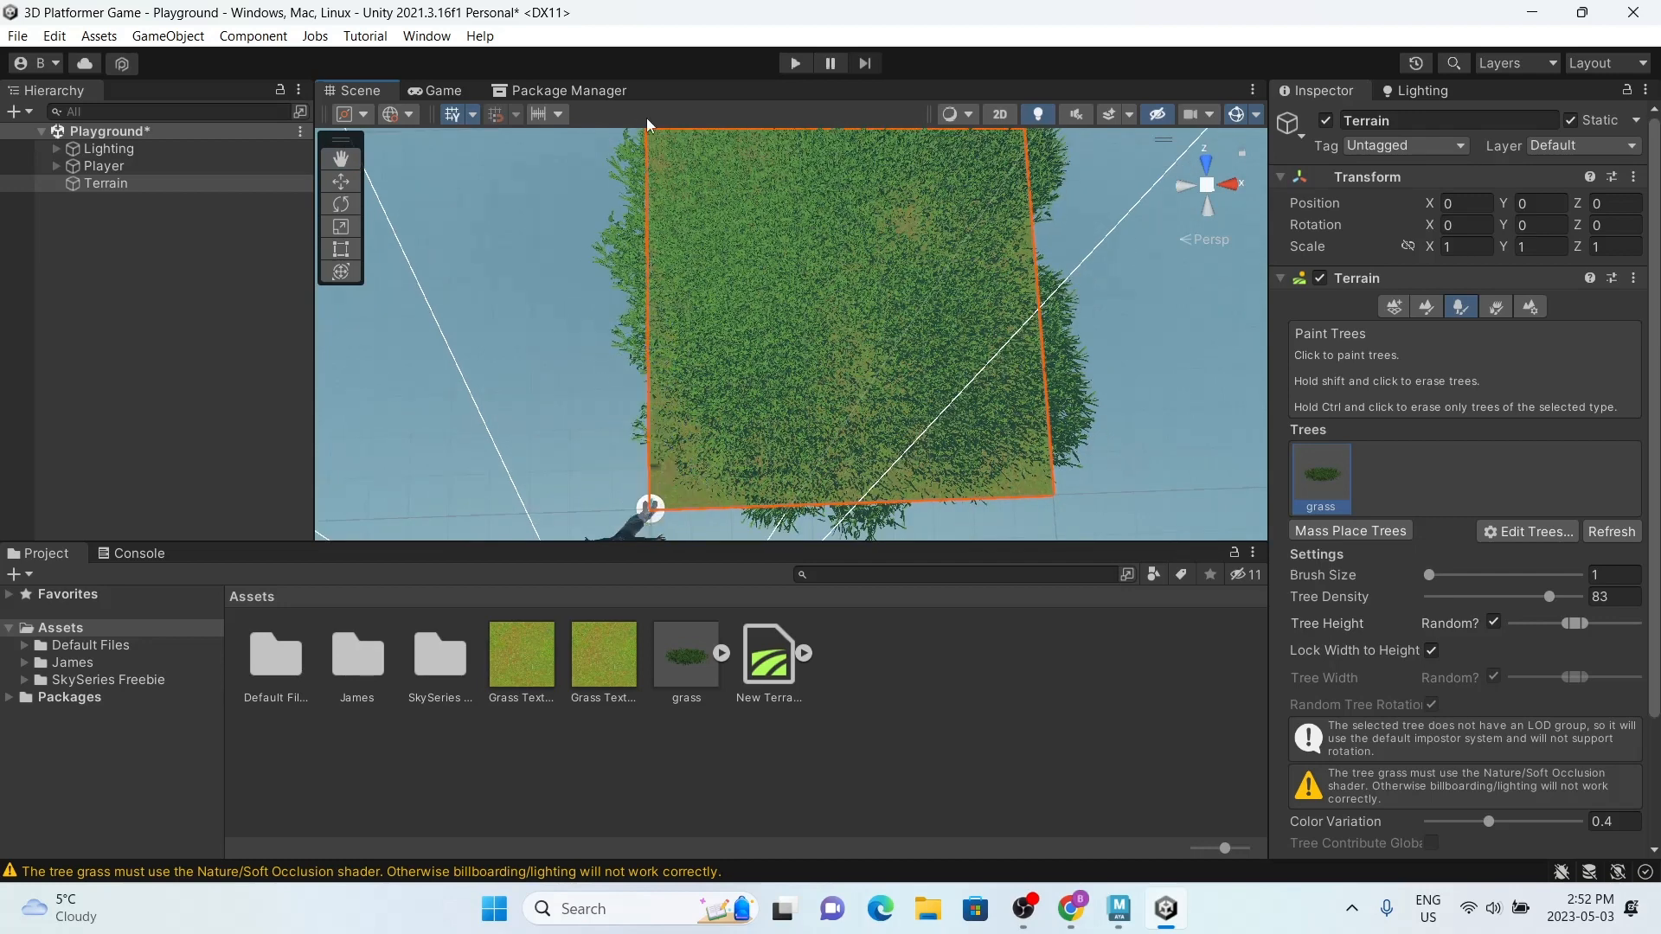
{"action": "middle_click_drag", "start_coordinate": [661, 322], "coordinate": [660, 339], "text": "alt"}
{"action": "scroll", "coordinate": [662, 339], "scroll_direction": "down", "scroll_amount": 6}
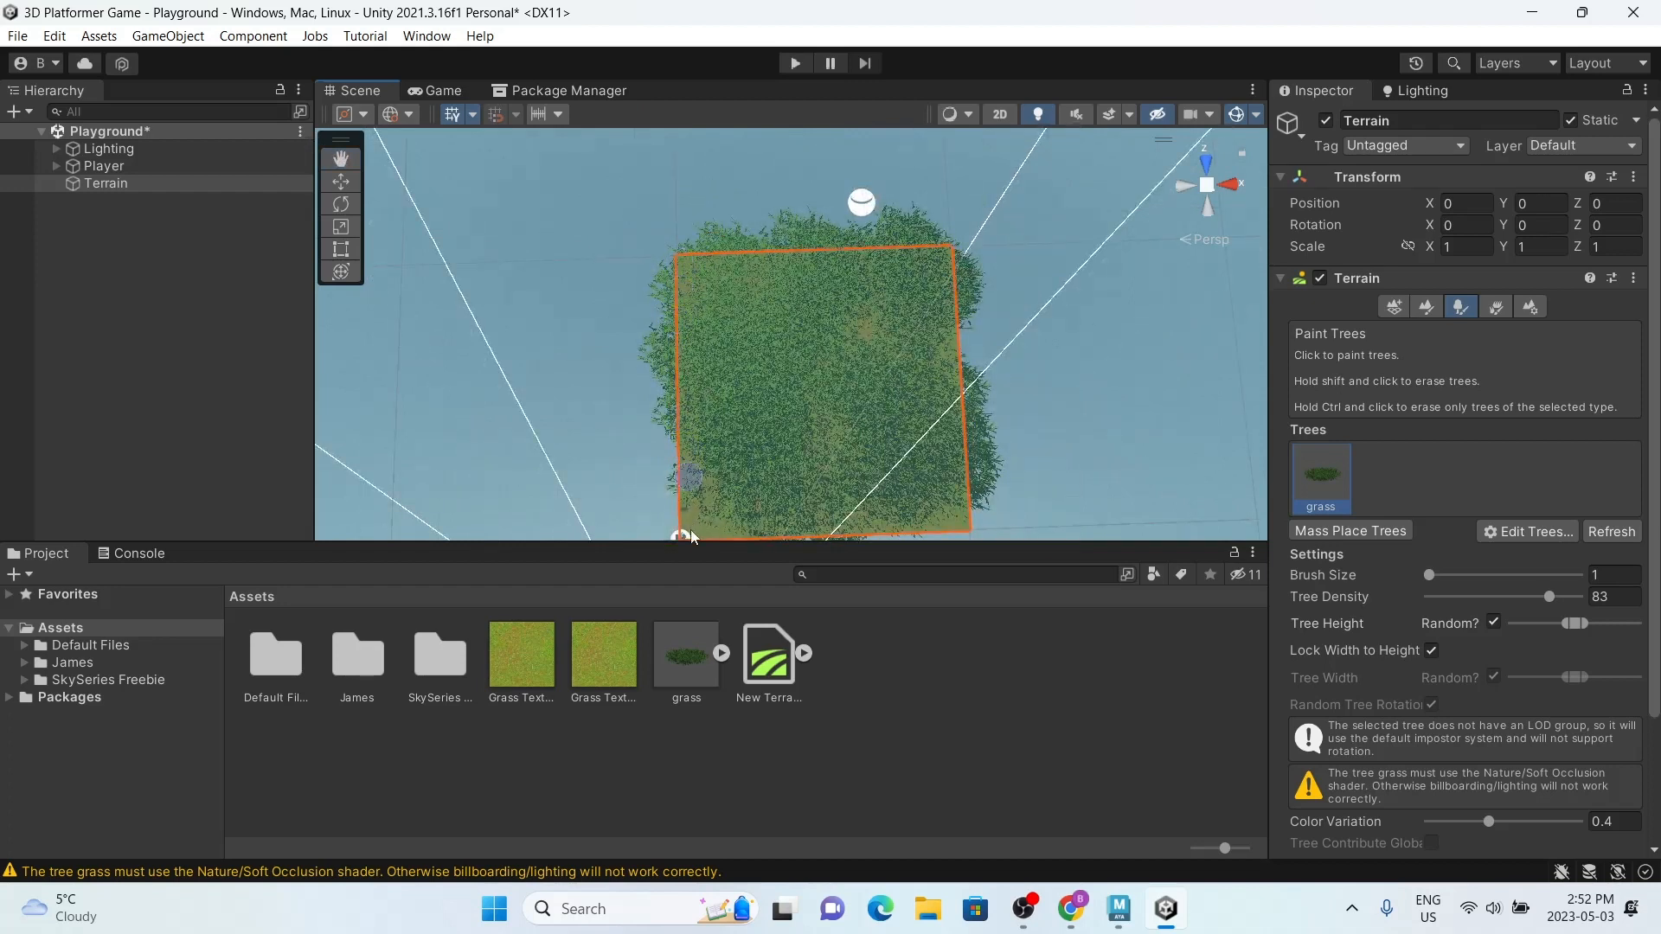
Step: Erase the overhanging grass at the terrain's far corner and along the side opposite the player
{"action": "mouse_move", "coordinate": [683, 262]}
{"action": "left_mouse_down", "text": "shift"}
{"action": "mouse_move", "coordinate": [964, 255]}
{"action": "mouse_move", "coordinate": [753, 251]}
{"action": "left_mouse_up", "text": "shift"}
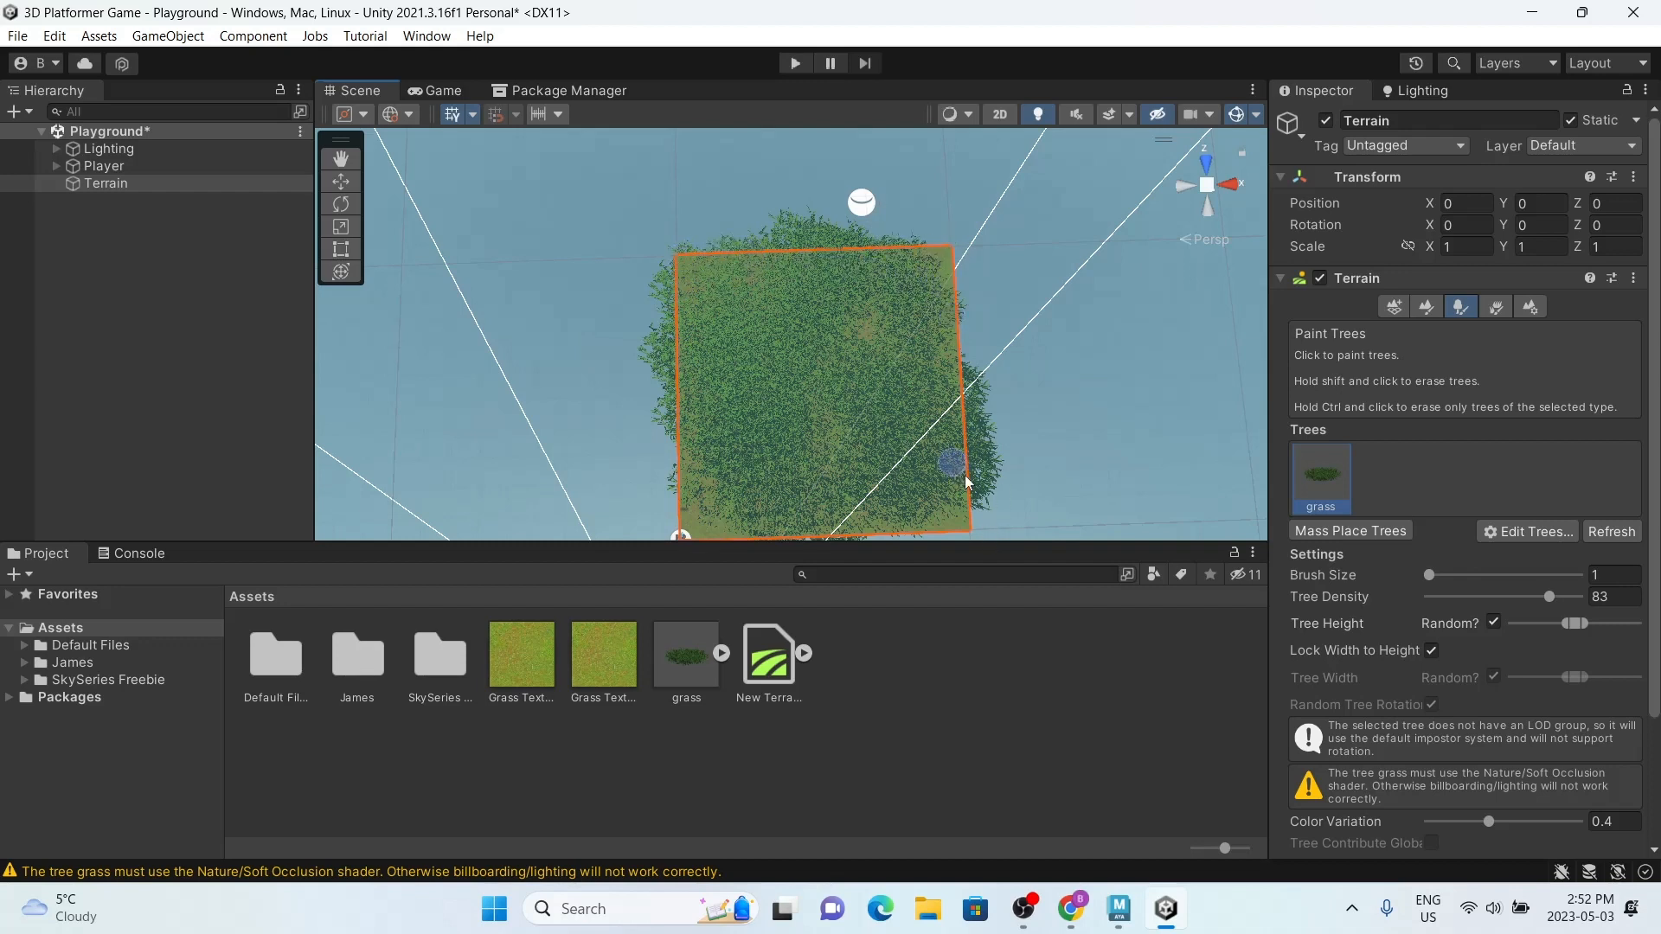
{"action": "left_click_drag", "start_coordinate": [968, 482], "coordinate": [956, 350], "text": "shift"}
{"action": "left_click_drag", "start_coordinate": [955, 503], "coordinate": [936, 405], "text": "shift"}
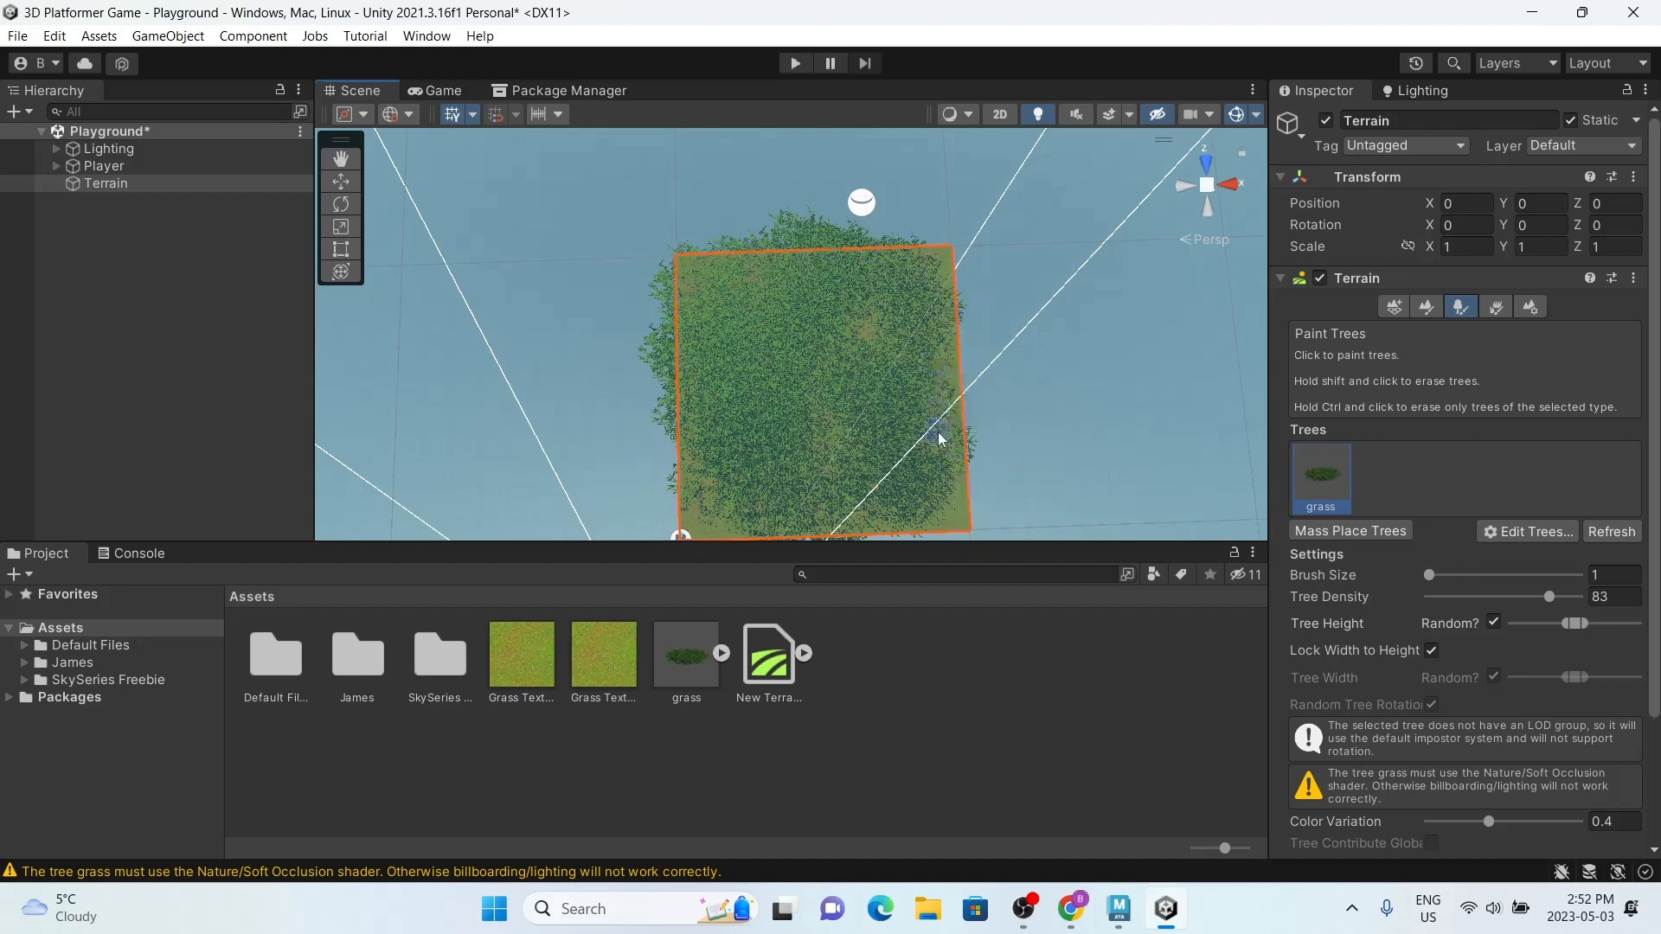
{"action": "left_click_drag", "start_coordinate": [924, 467], "coordinate": [915, 426], "text": "shift"}
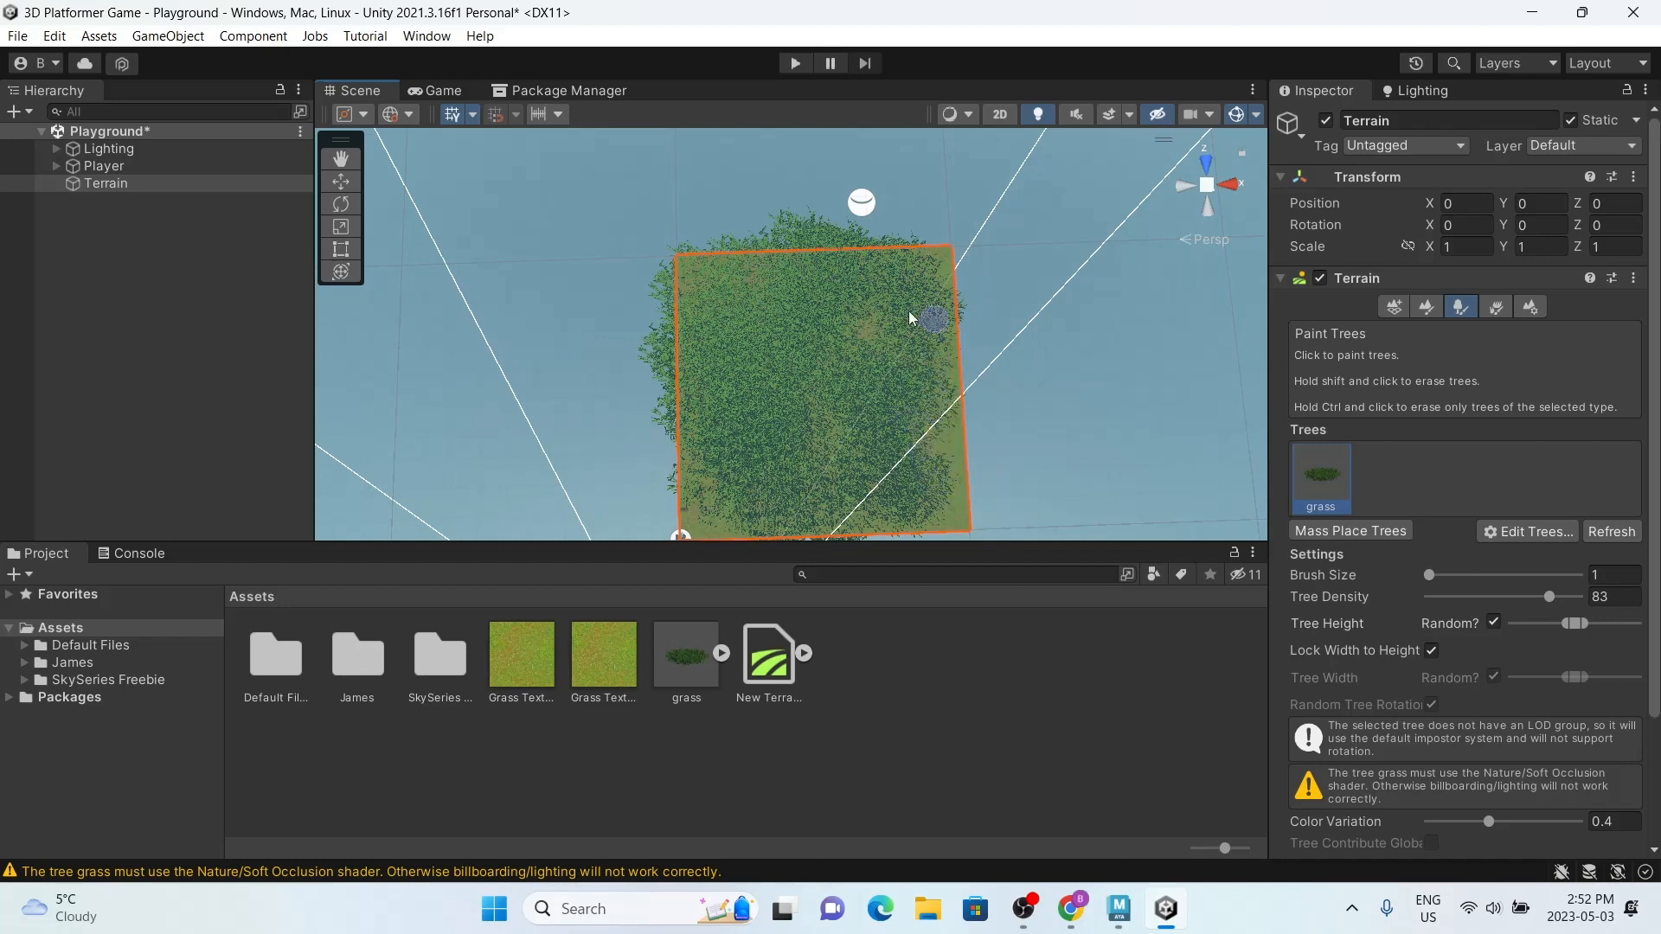
{"action": "left_click_drag", "start_coordinate": [909, 317], "coordinate": [915, 304], "text": "shift"}
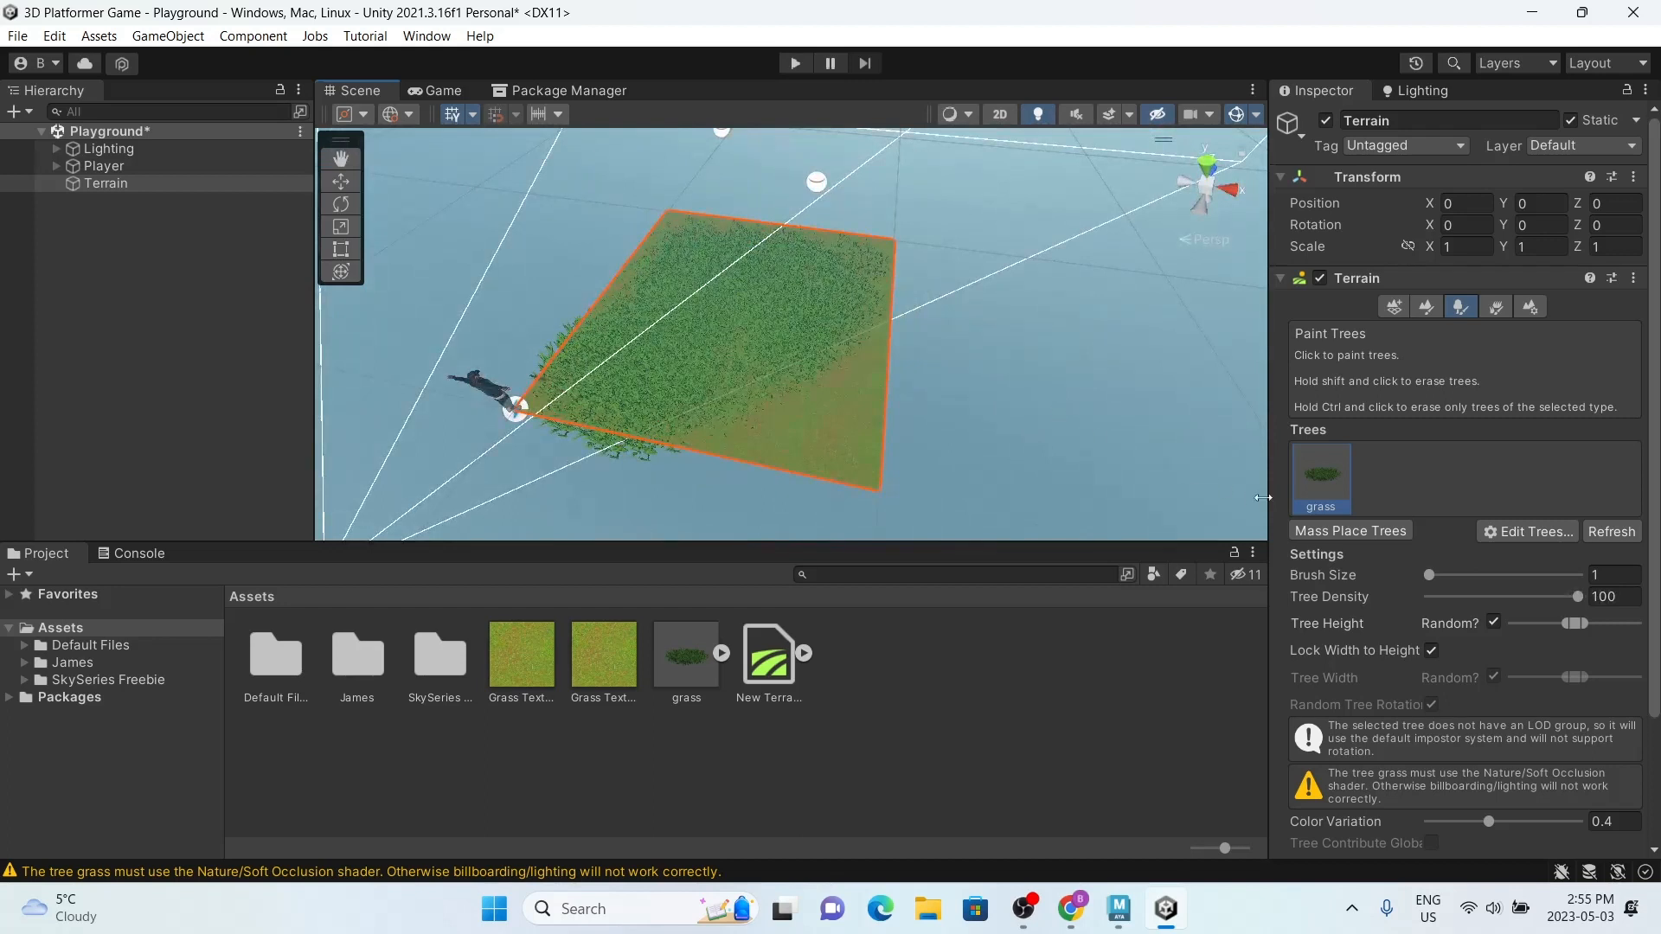
Step: Mass place the grass over the whole terrain again without keeping the existing trees
{"action": "left_click", "coordinate": [1332, 531]}
{"action": "left_click", "coordinate": [1569, 338]}
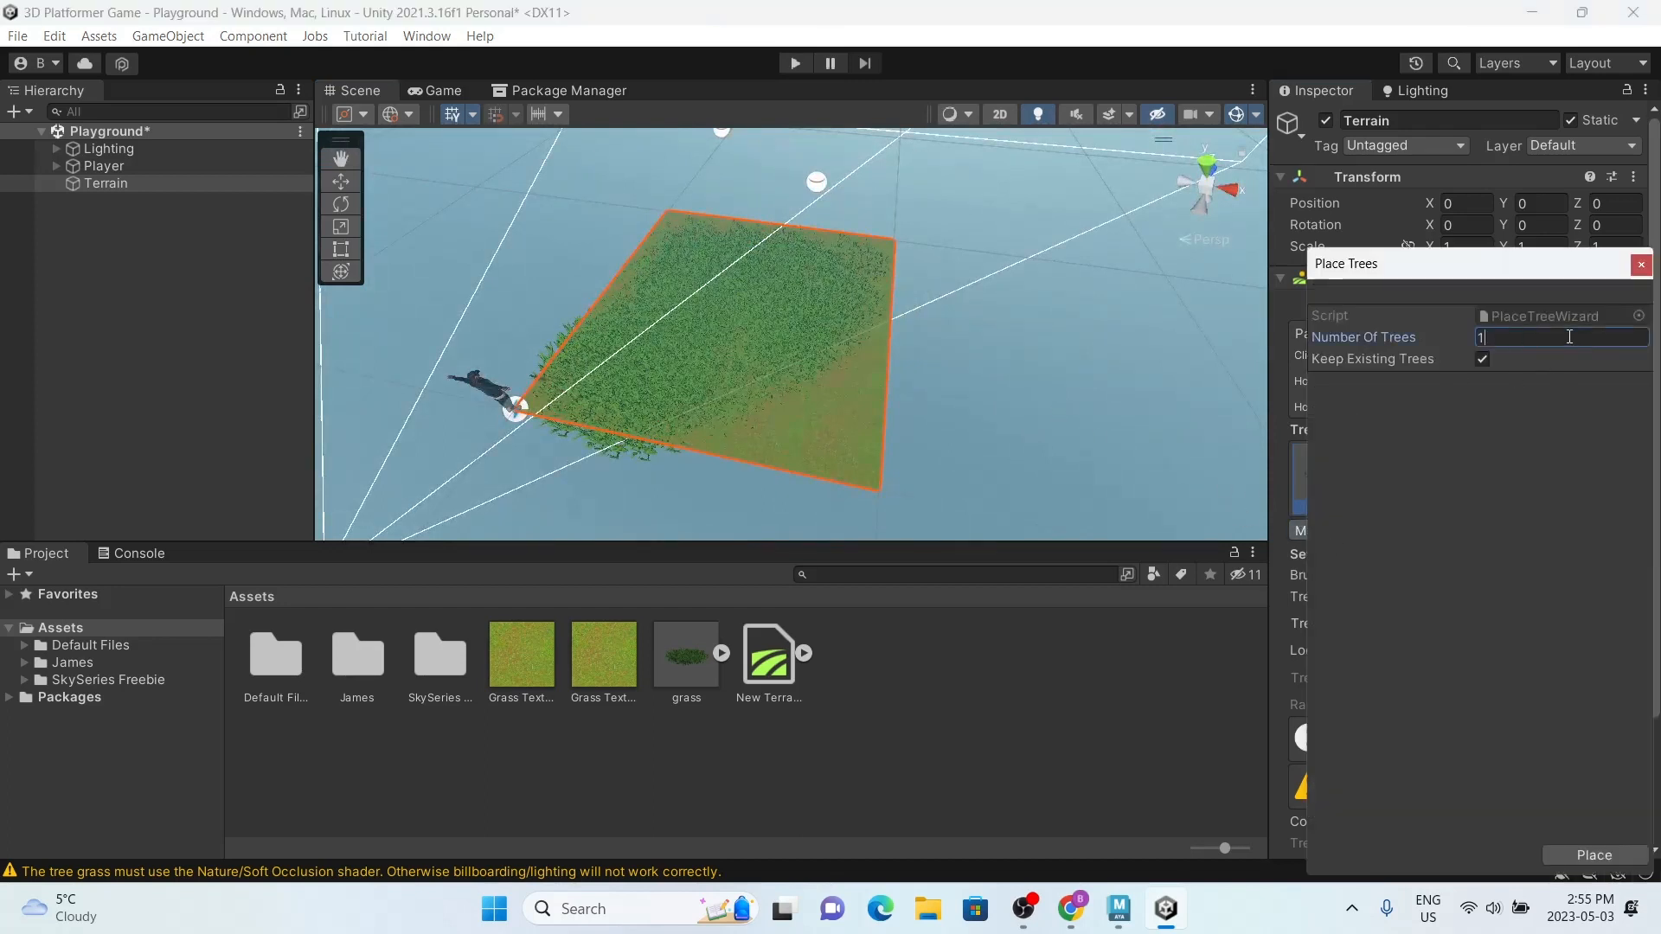
{"action": "left_click", "coordinate": [1476, 366]}
{"action": "left_click", "coordinate": [1605, 862]}
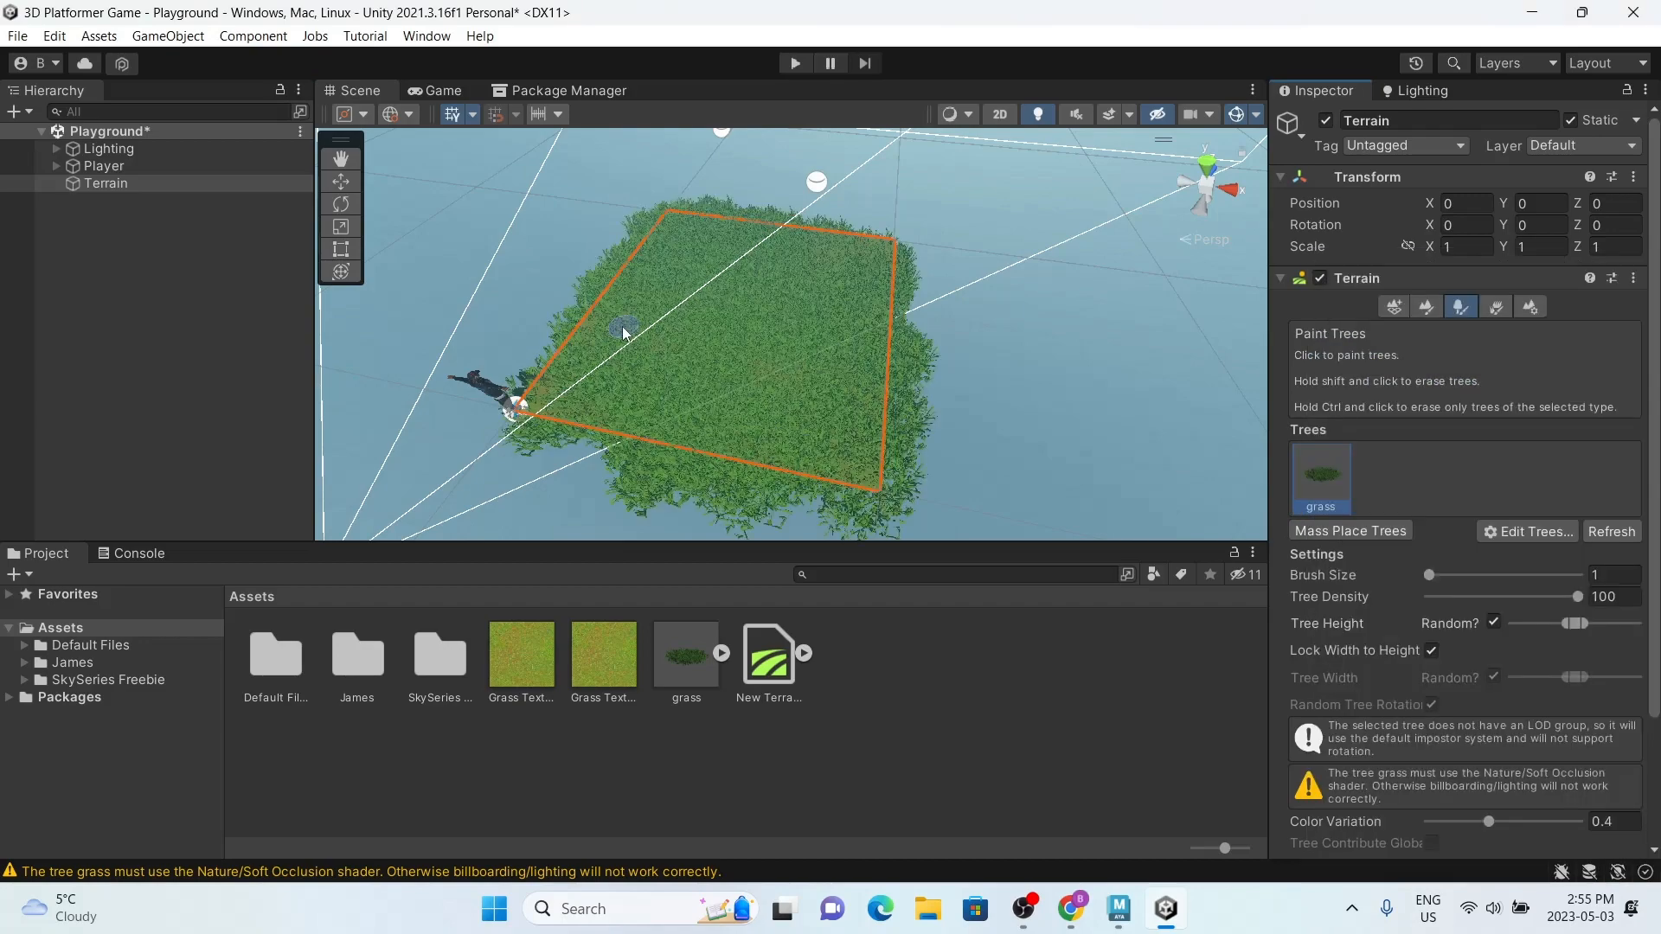
Step: Run the game to view the player standing on the grass-covered terrain, and stop it
{"action": "scroll", "coordinate": [623, 330], "scroll_direction": "down", "scroll_amount": 4}
{"action": "left_click_drag", "start_coordinate": [640, 311], "coordinate": [859, 97], "text": "alt"}
{"action": "left_click", "coordinate": [1062, 298]}
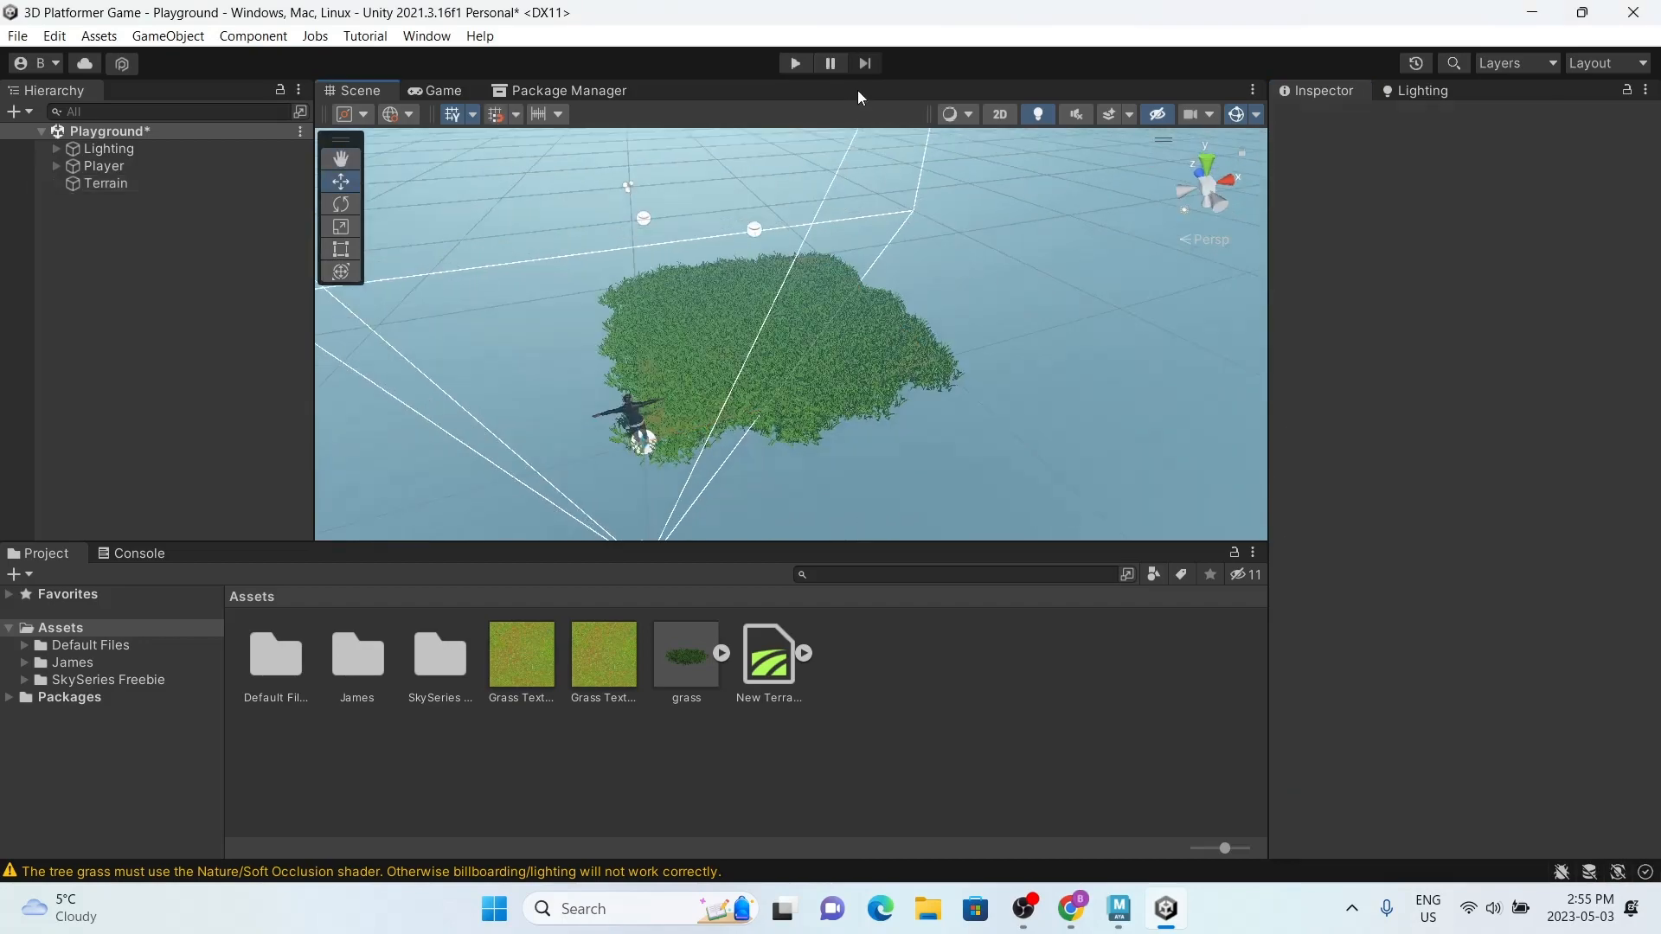
{"action": "left_click", "coordinate": [794, 64]}
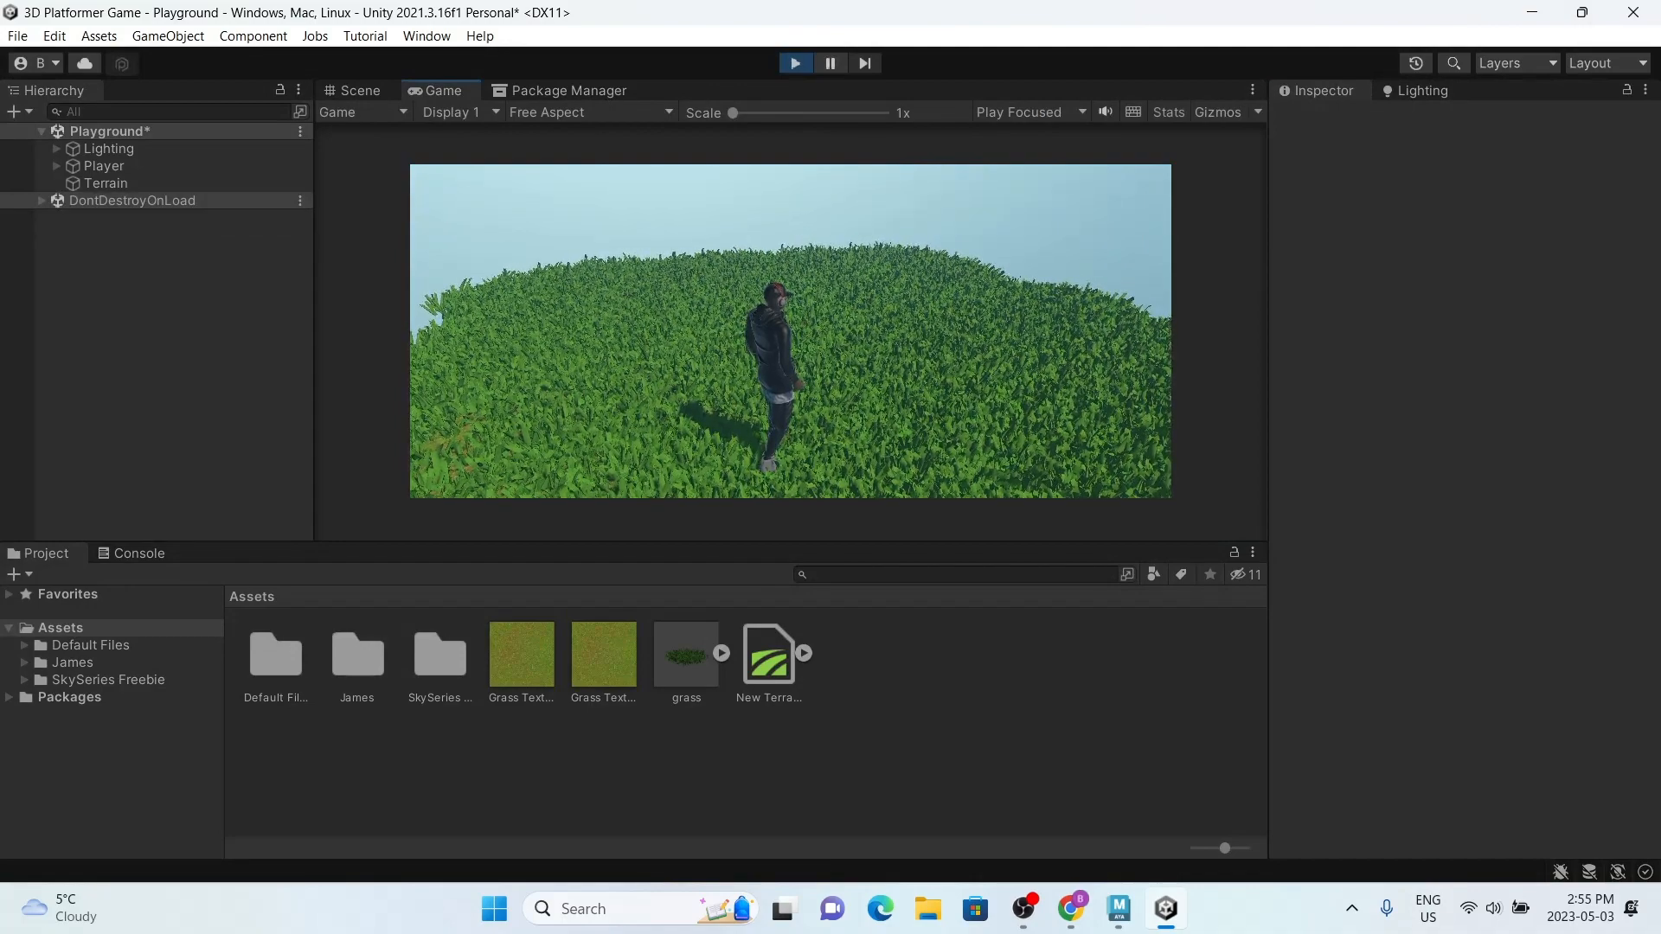
{"action": "key", "text": "super"}
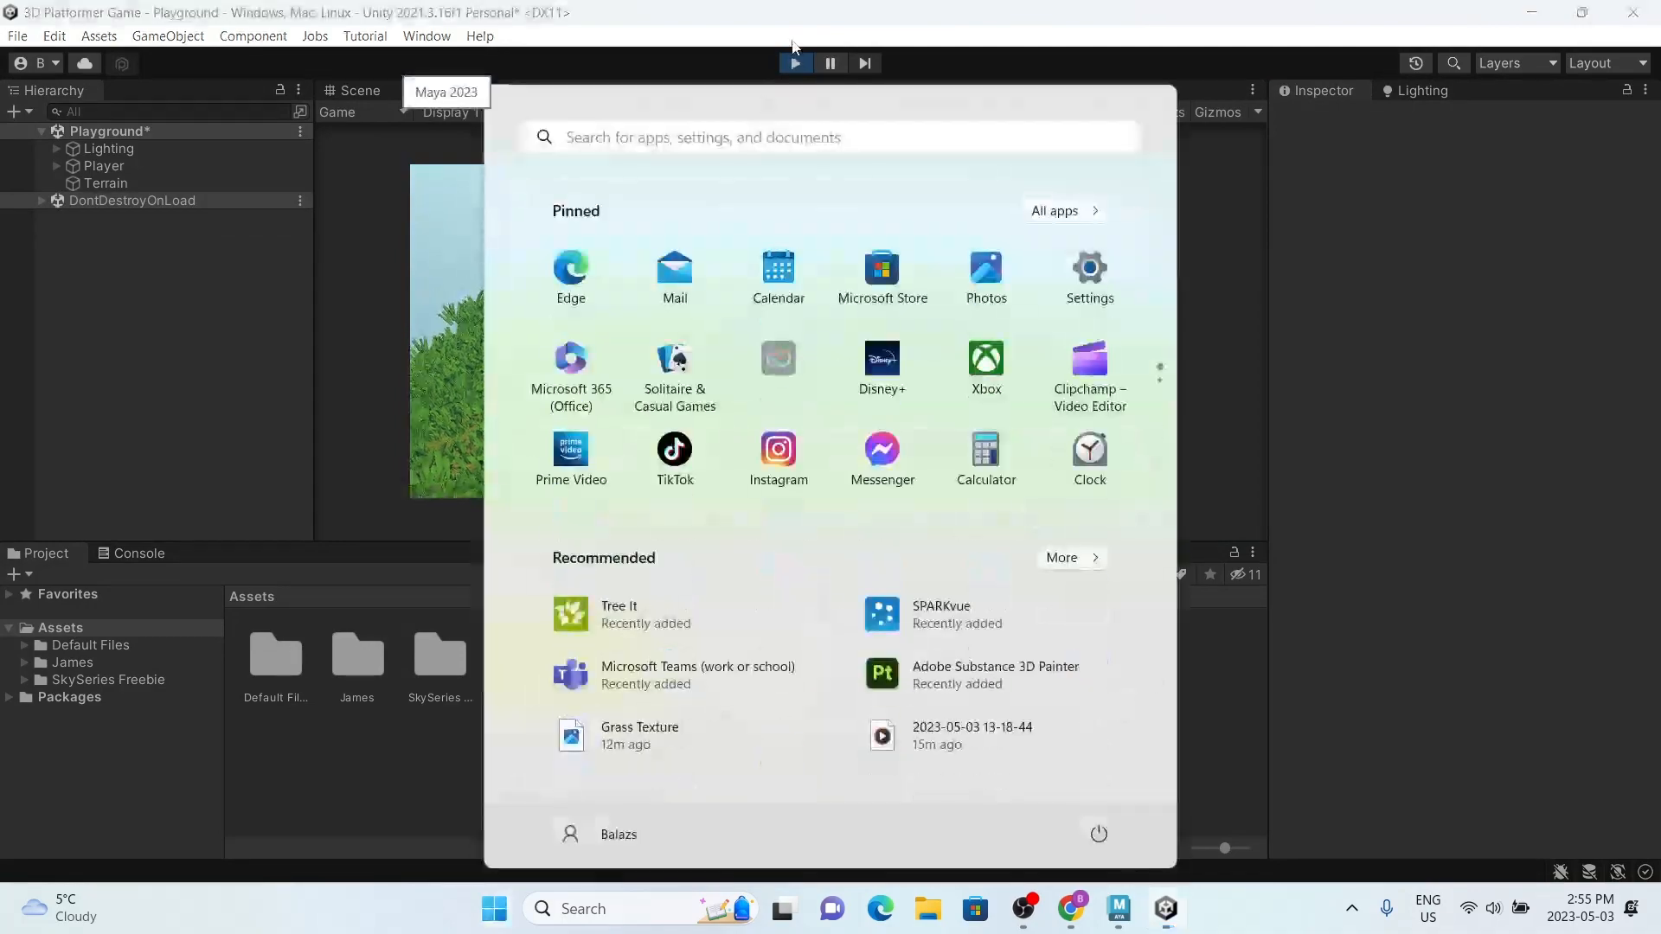
{"action": "left_click", "coordinate": [796, 65]}
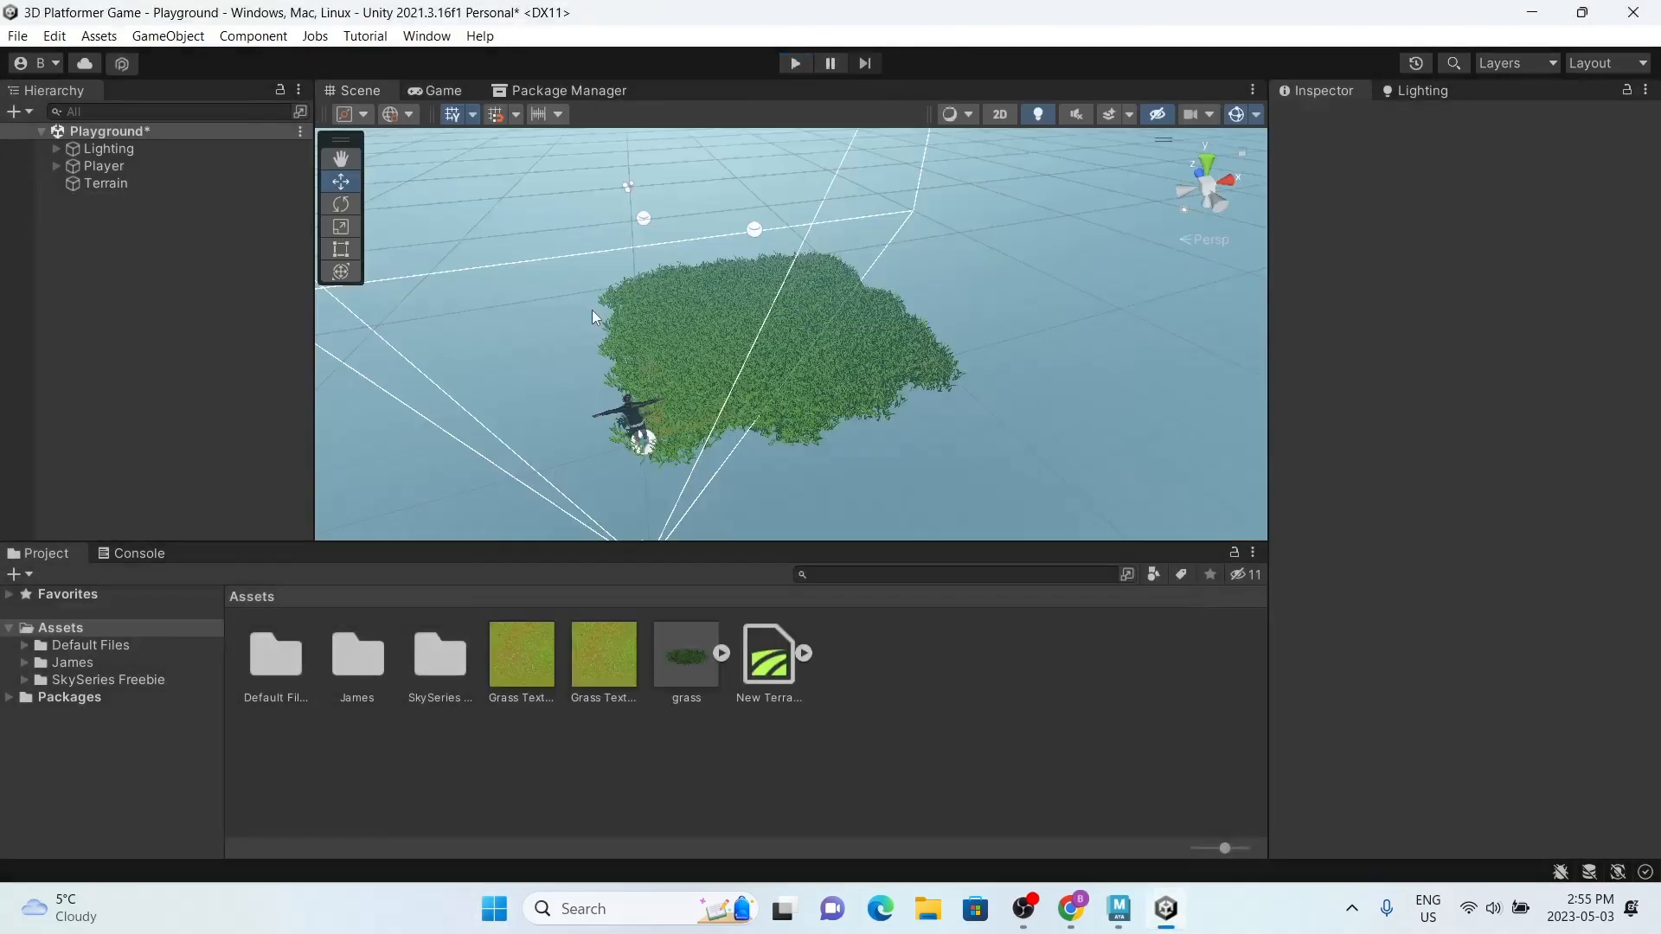
Step: Add a Wind Zone object to the Playground scene
{"action": "right_click", "coordinate": [131, 301]}
{"action": "mouse_move", "coordinate": [272, 578]}
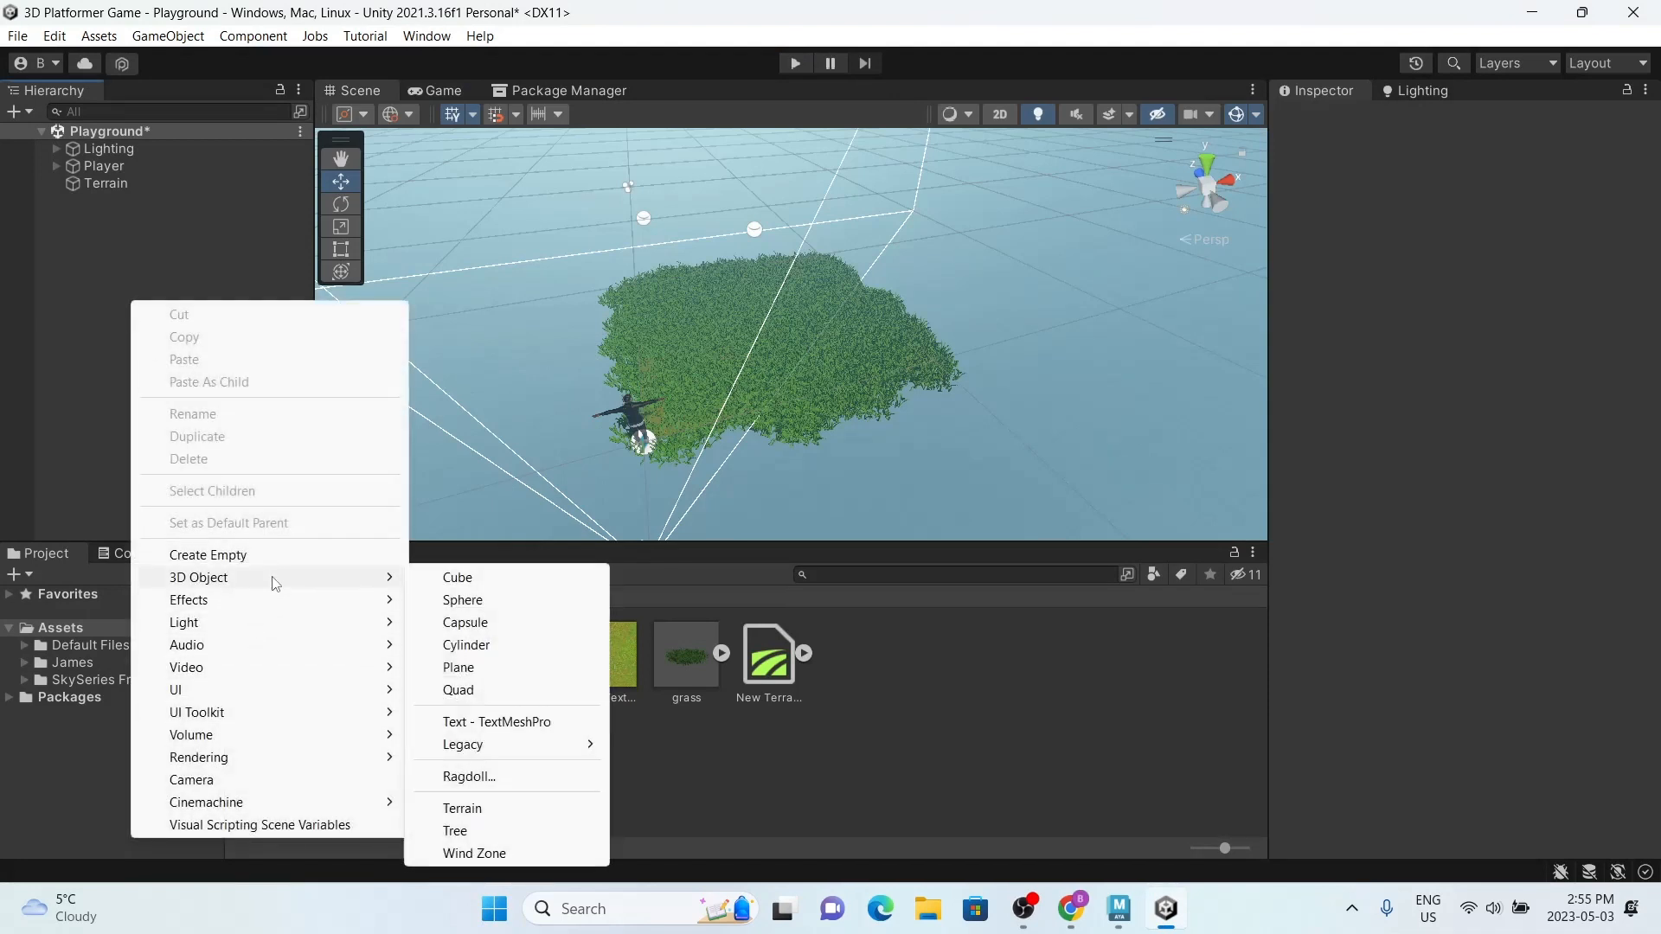
{"action": "left_click", "coordinate": [474, 854]}
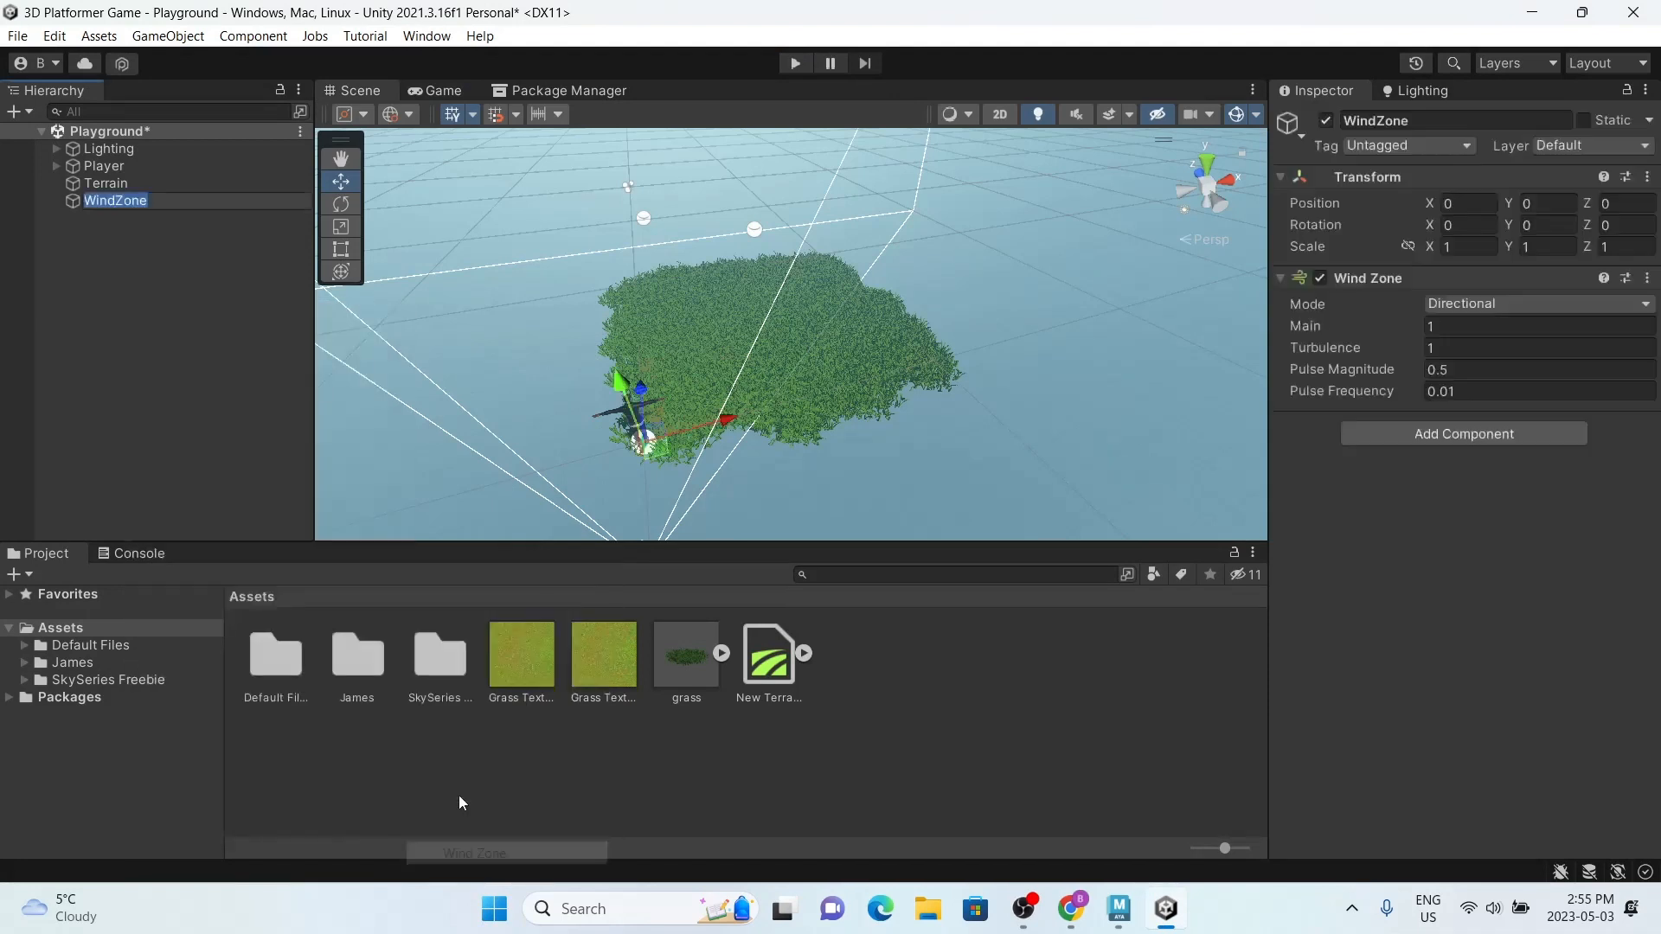
Step: Run the game and set the wind zone's Pulse Frequency to 1000
{"action": "left_click", "coordinate": [171, 384]}
{"action": "left_click", "coordinate": [170, 203]}
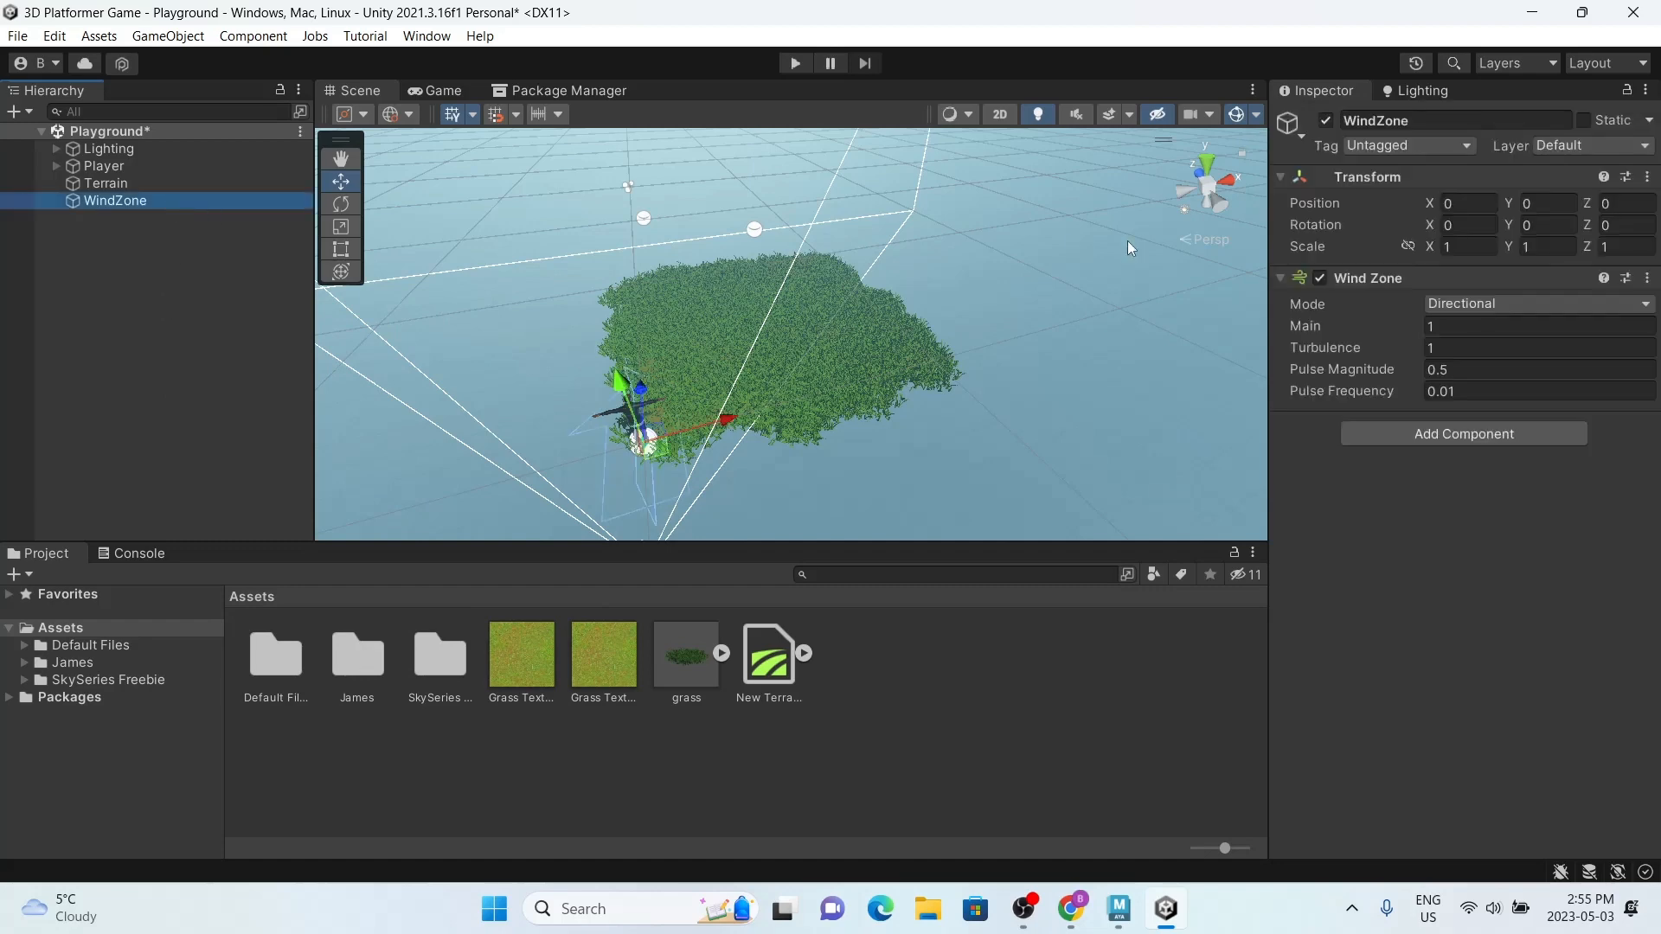
{"action": "left_click", "coordinate": [795, 64]}
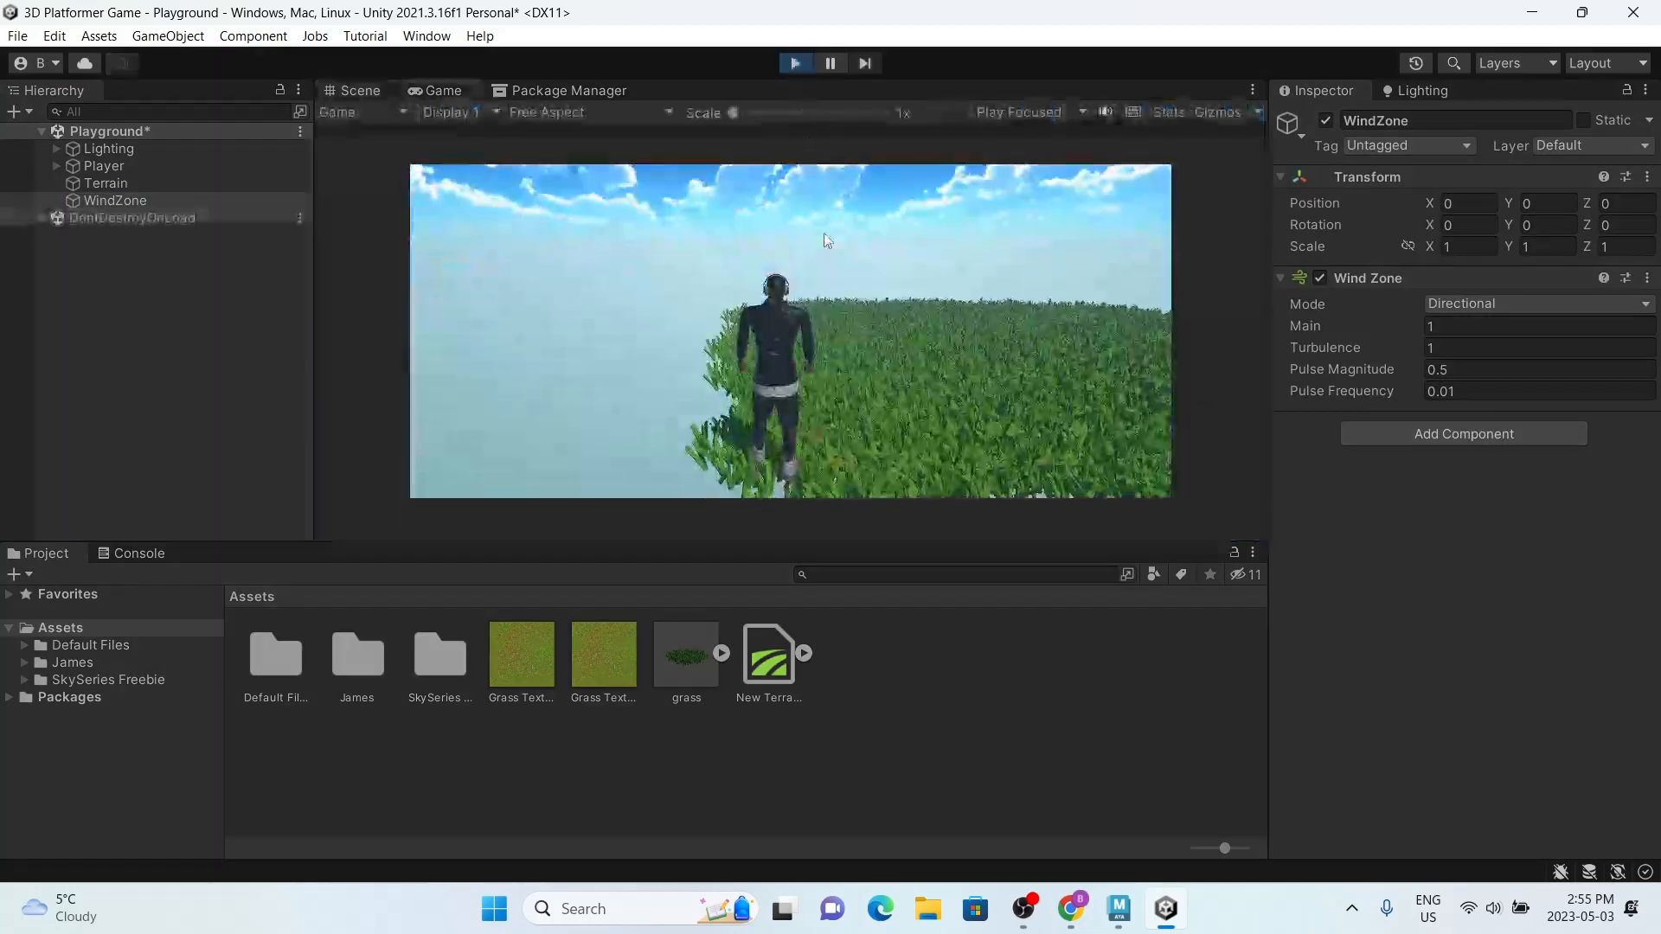
{"action": "left_click", "coordinate": [1441, 389]}
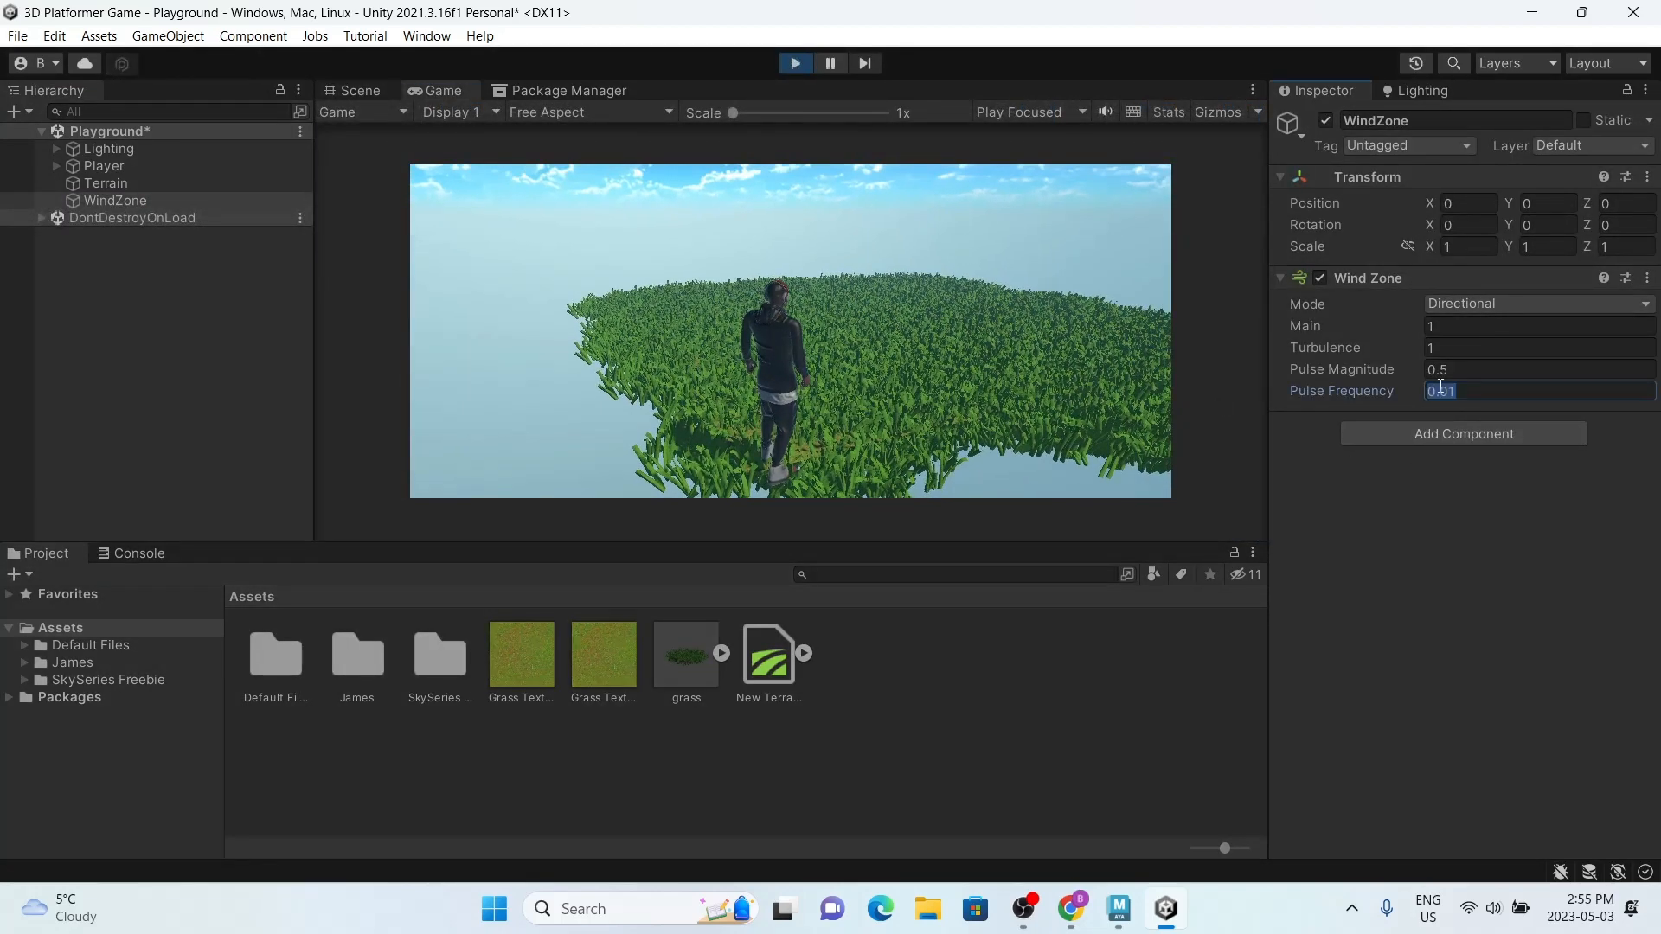
{"action": "type", "text": "1"}
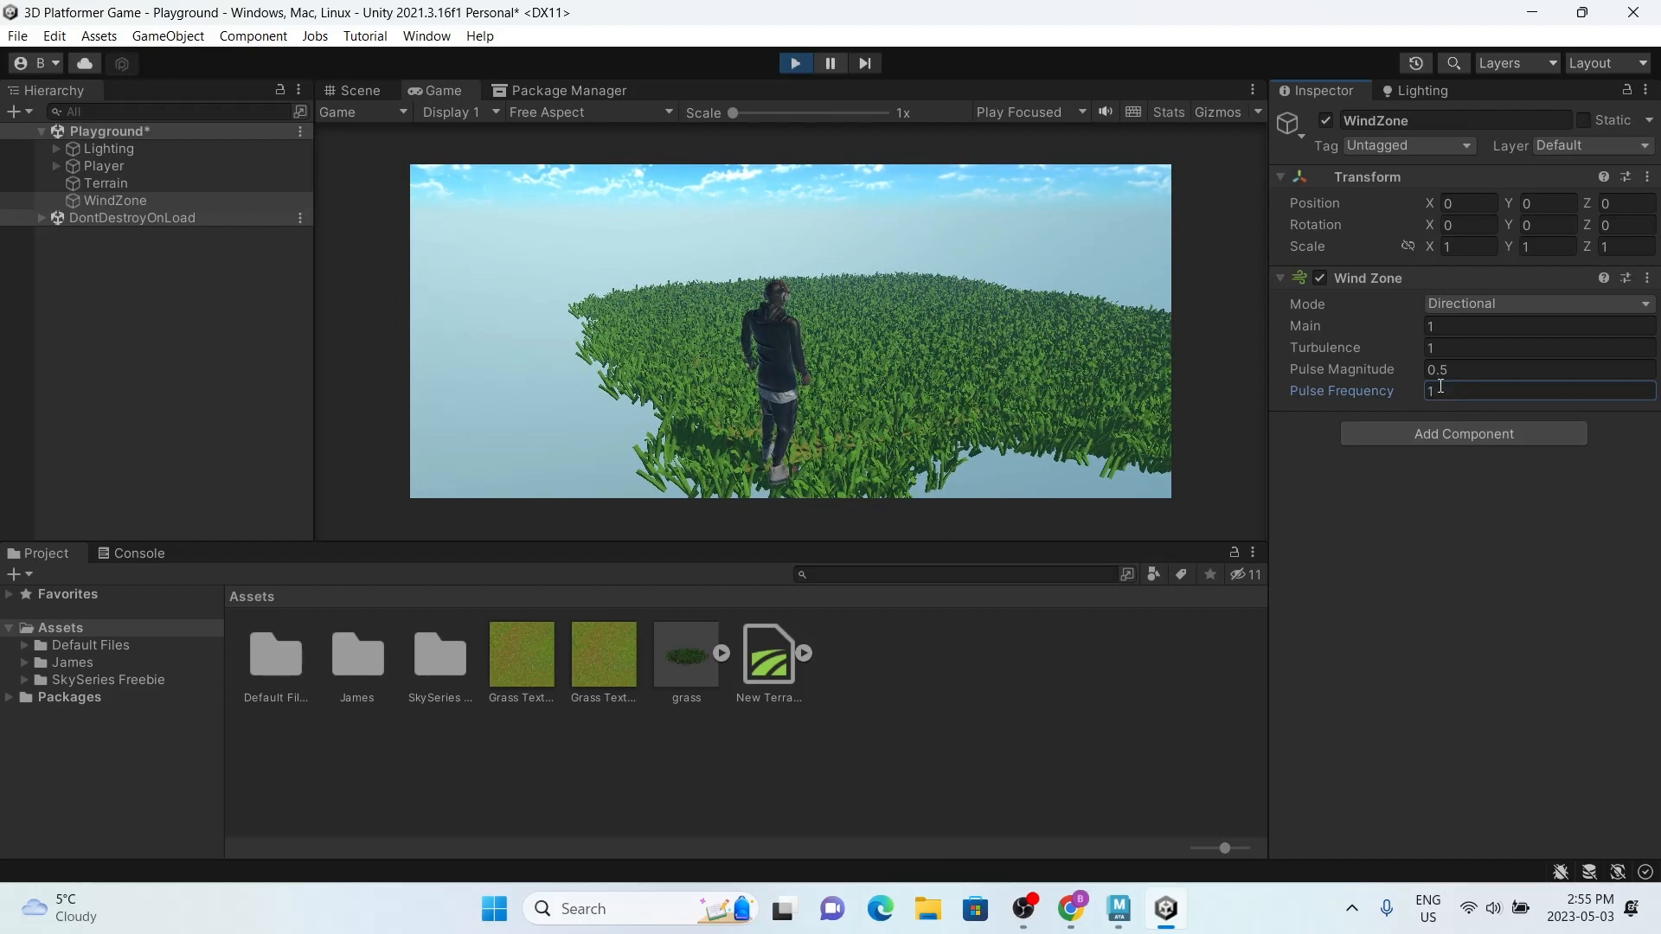
{"action": "type", "text": "000"}
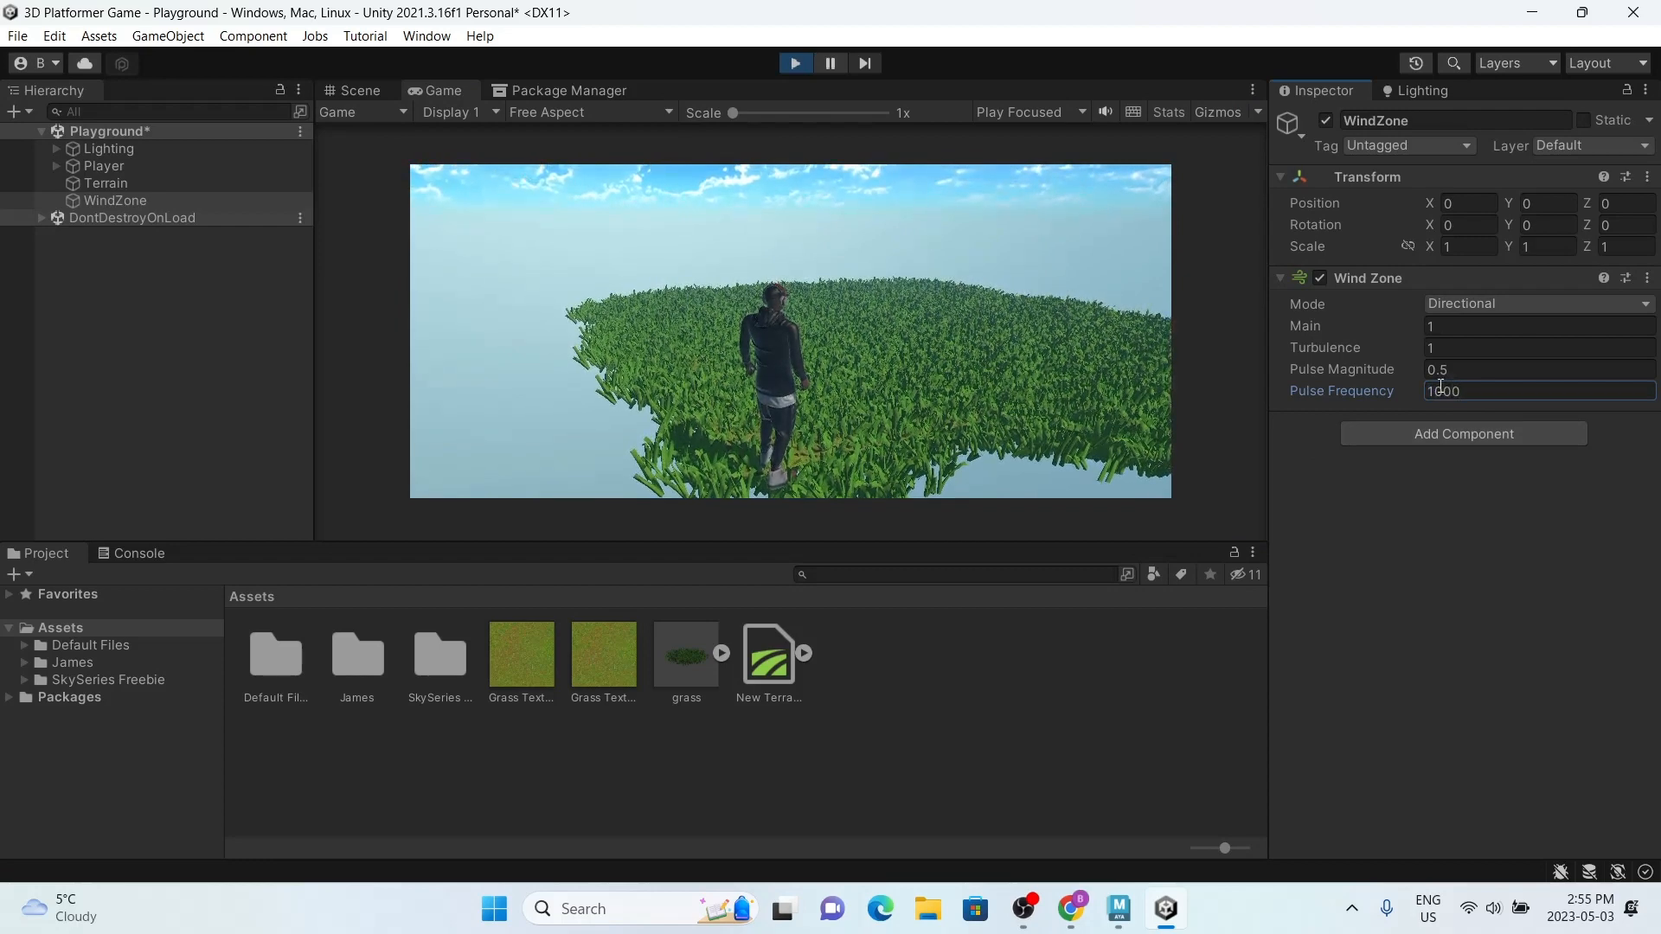
Step: Try the wind zone with Main 4.07, Turbulence 6.54 and Pulse Magnitude 4.82, undo the changes, and stop the game
{"action": "left_click_drag", "start_coordinate": [1305, 322], "coordinate": [1519, 337]}
{"action": "left_click_drag", "start_coordinate": [1358, 373], "coordinate": [1525, 372]}
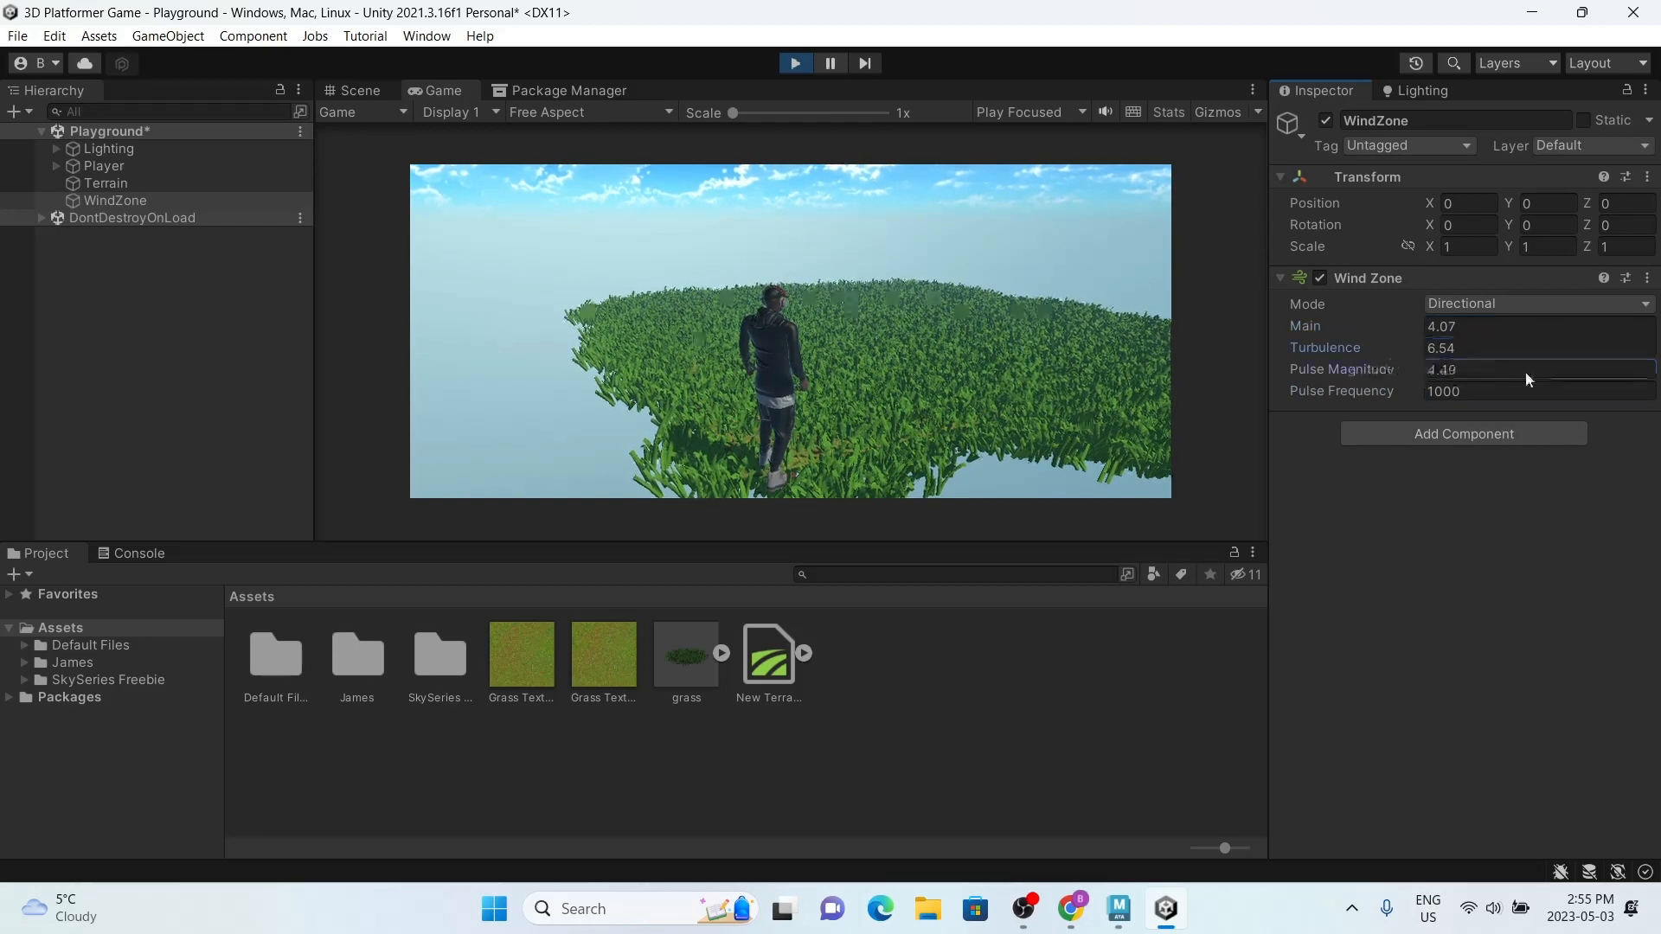
{"action": "left_click_drag", "start_coordinate": [1357, 388], "coordinate": [1507, 395]}
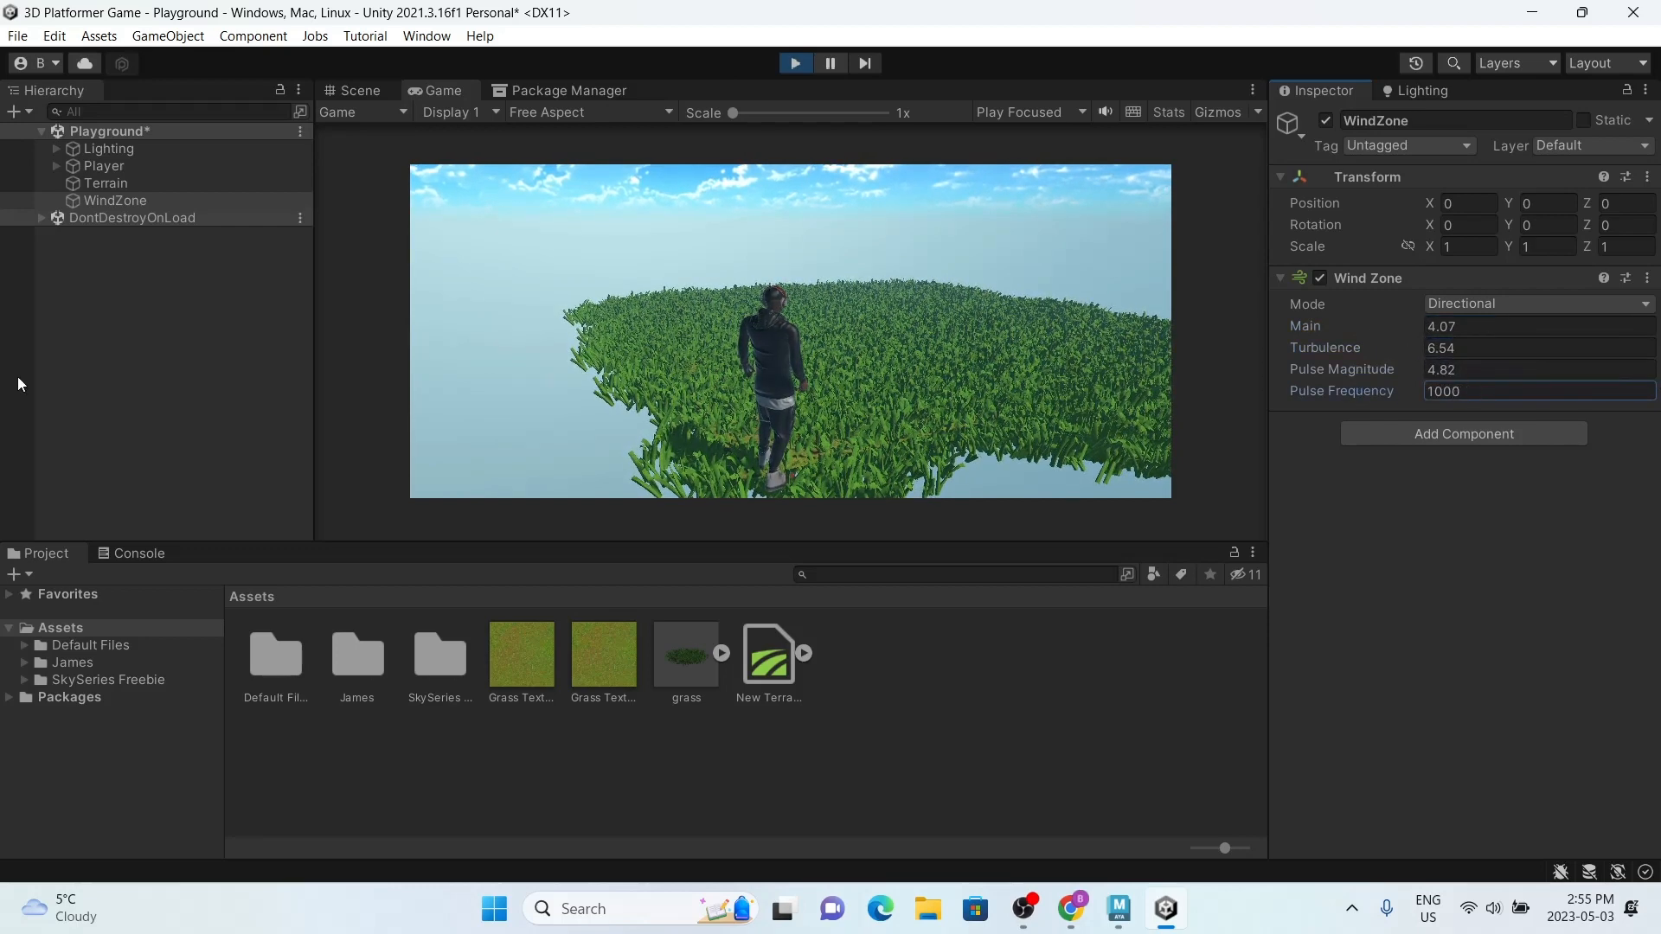
{"action": "key", "text": "ctrl+z"}
{"action": "key", "text": "ctrl+z"}
{"action": "key", "text": "ctrl+z"}
{"action": "key", "text": "ctrl+z"}
{"action": "key", "text": "ctrl+z"}
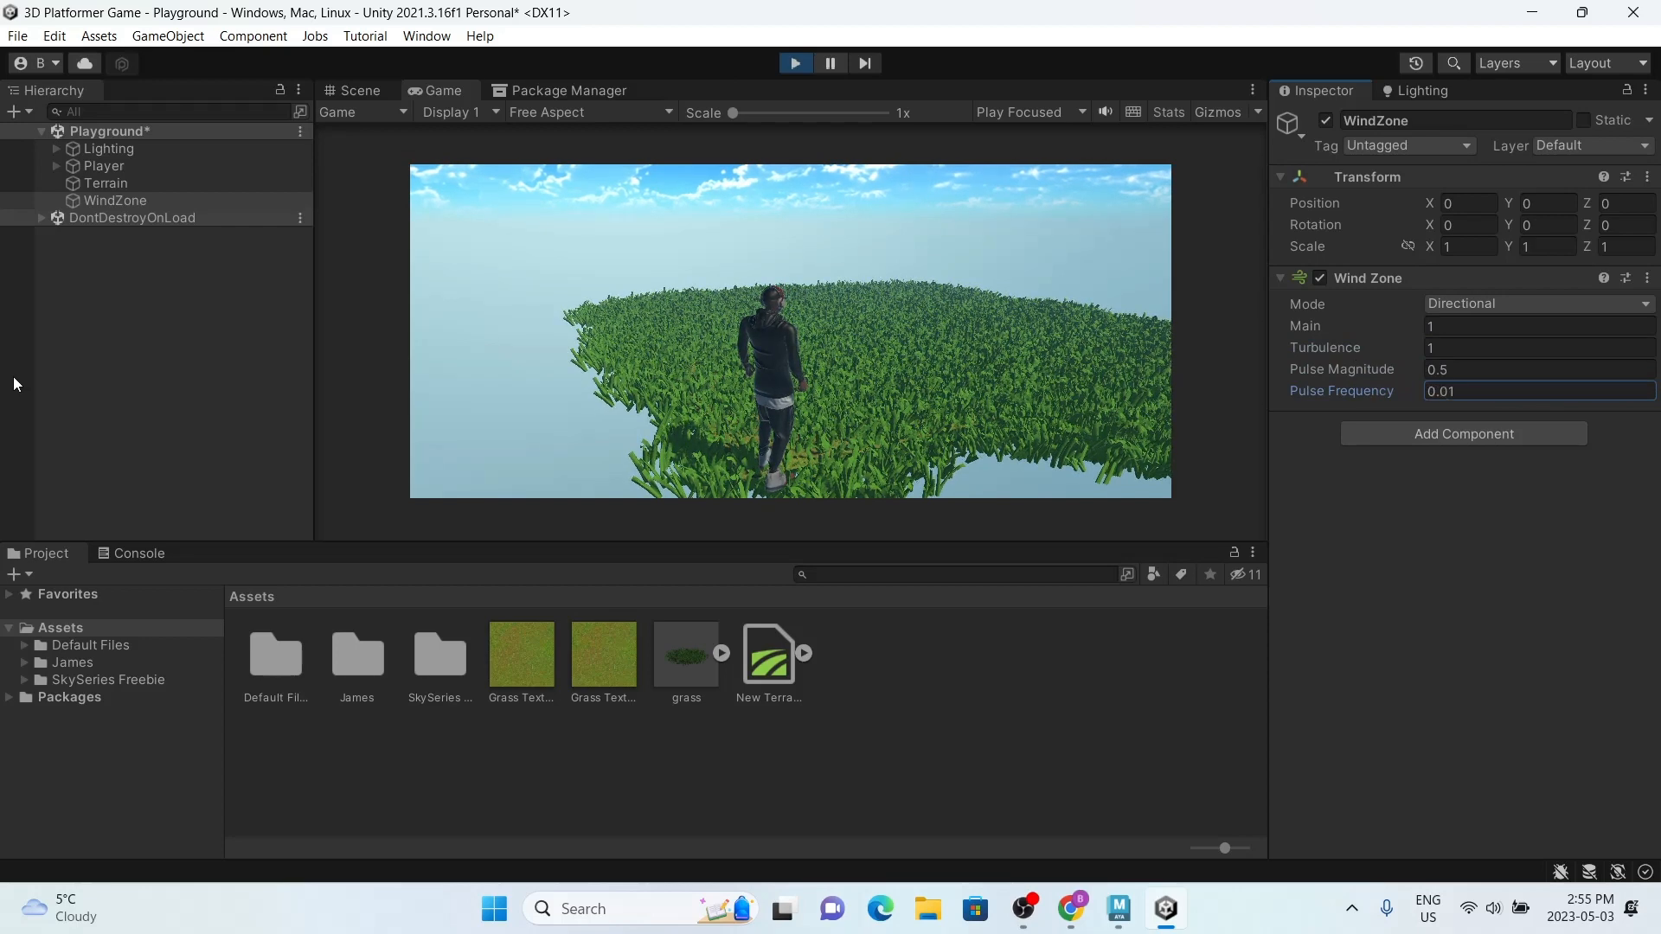
{"action": "left_click", "coordinate": [794, 63]}
Step: Delete the WindZone object from the Playground scene
{"action": "left_click", "coordinate": [113, 198]}
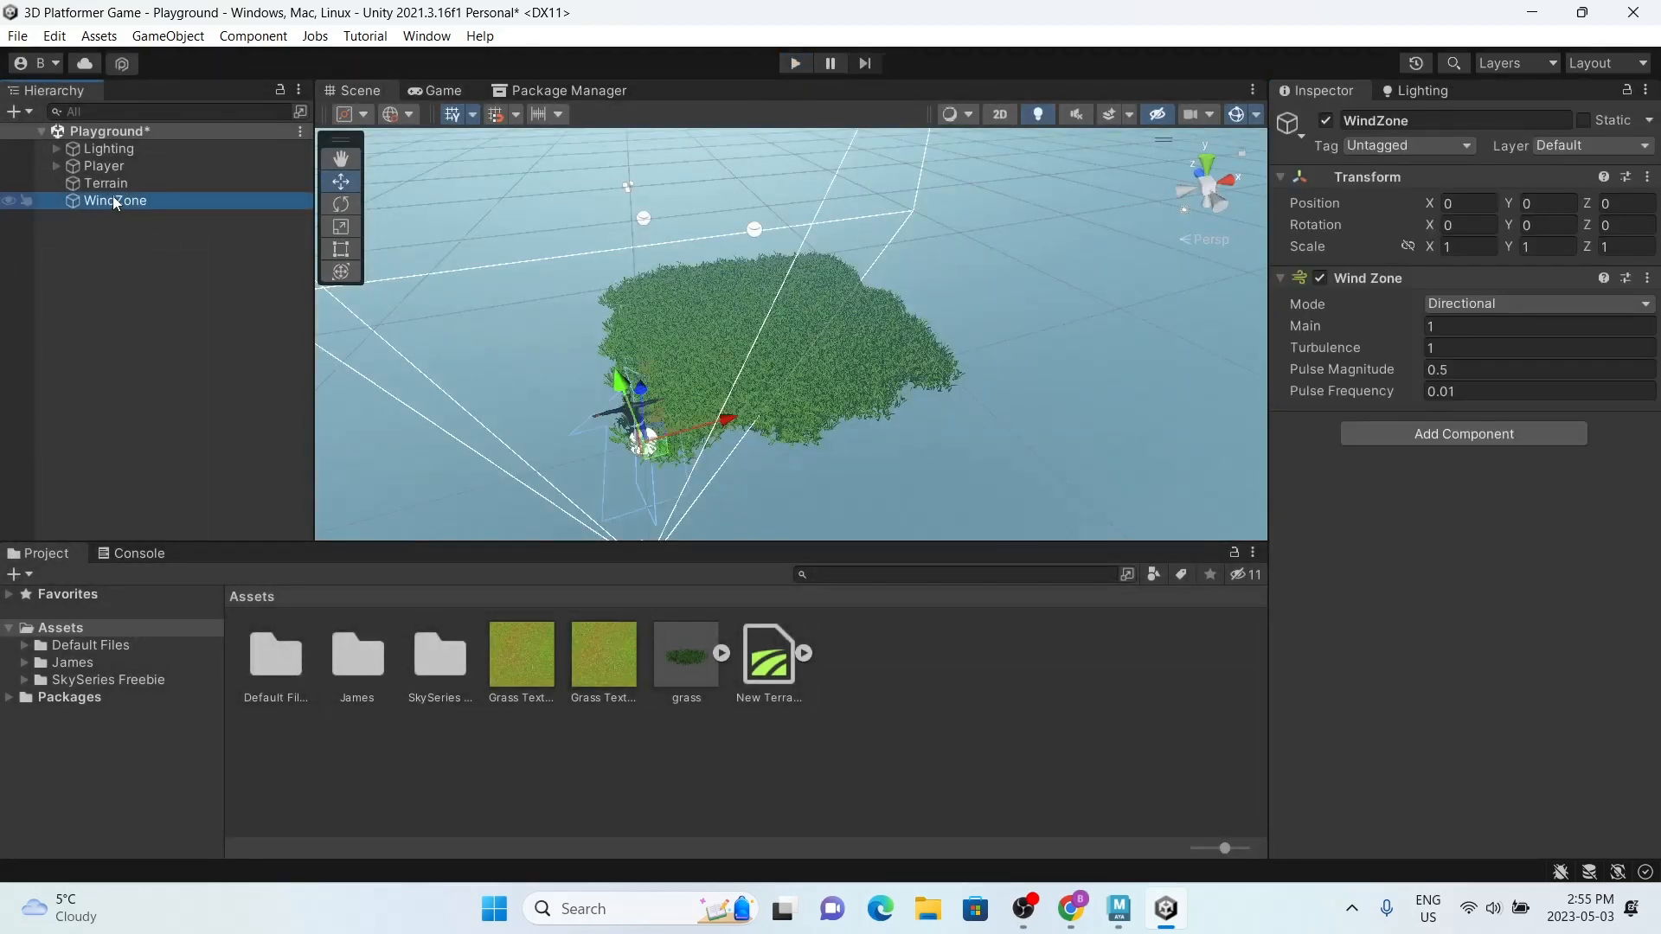
{"action": "key", "text": "Delete"}
{"action": "scroll", "coordinate": [1081, 372], "scroll_direction": "down", "scroll_amount": 3}
{"action": "left_click_drag", "start_coordinate": [1004, 341], "coordinate": [716, 335], "text": "alt"}
{"action": "scroll", "coordinate": [823, 414], "scroll_direction": "up", "scroll_amount": 3}
{"action": "scroll", "coordinate": [715, 334], "scroll_direction": "up", "scroll_amount": 2}
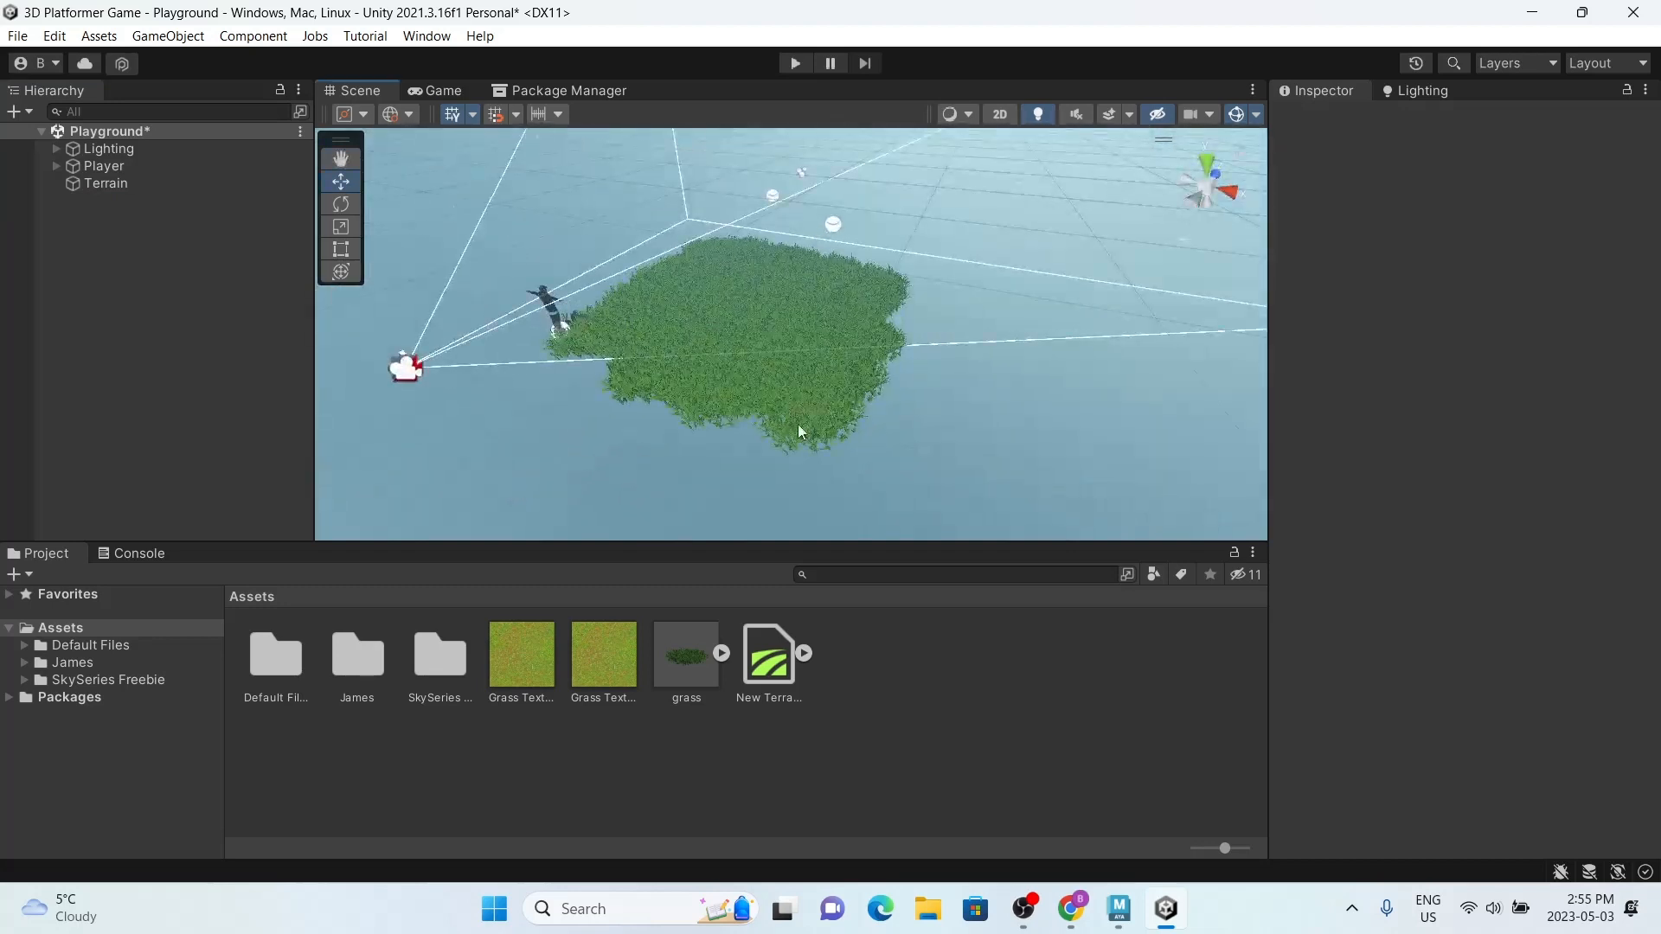
Step: Switch to Maya and hide the grass mesh to leave the scene clear
{"action": "left_click", "coordinate": [1132, 917]}
{"action": "left_click", "coordinate": [428, 623]}
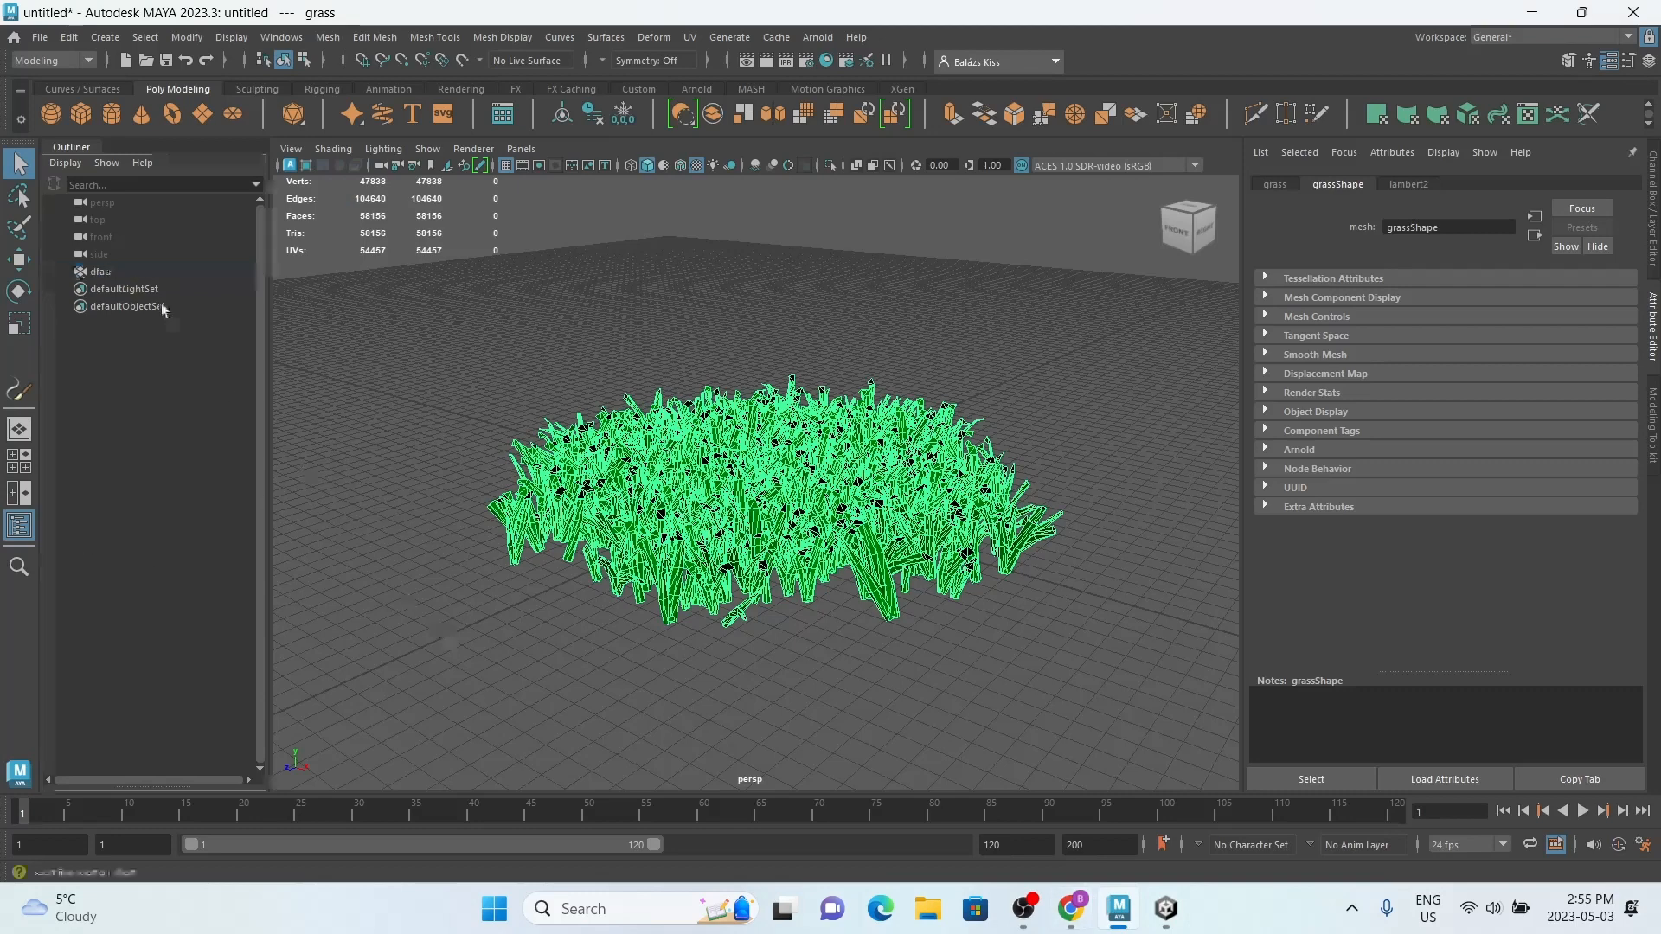
{"action": "left_click", "coordinate": [117, 259]}
{"action": "left_click", "coordinate": [123, 270]}
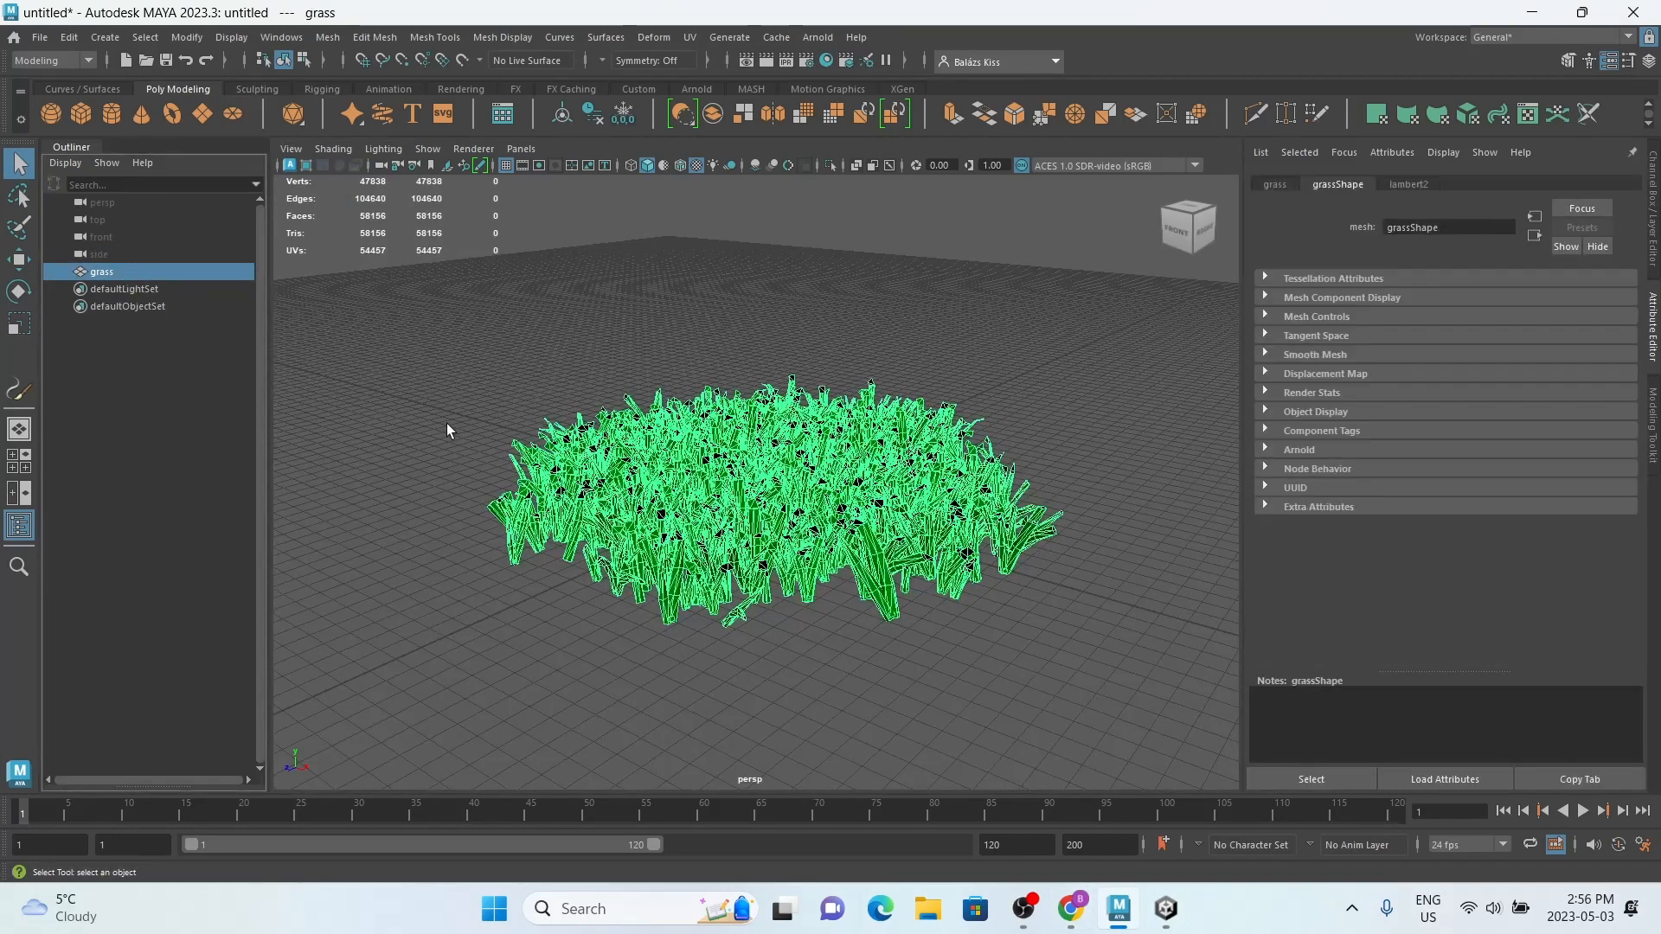
{"action": "key", "text": "ctrl+h"}
{"action": "left_click", "coordinate": [615, 375]}
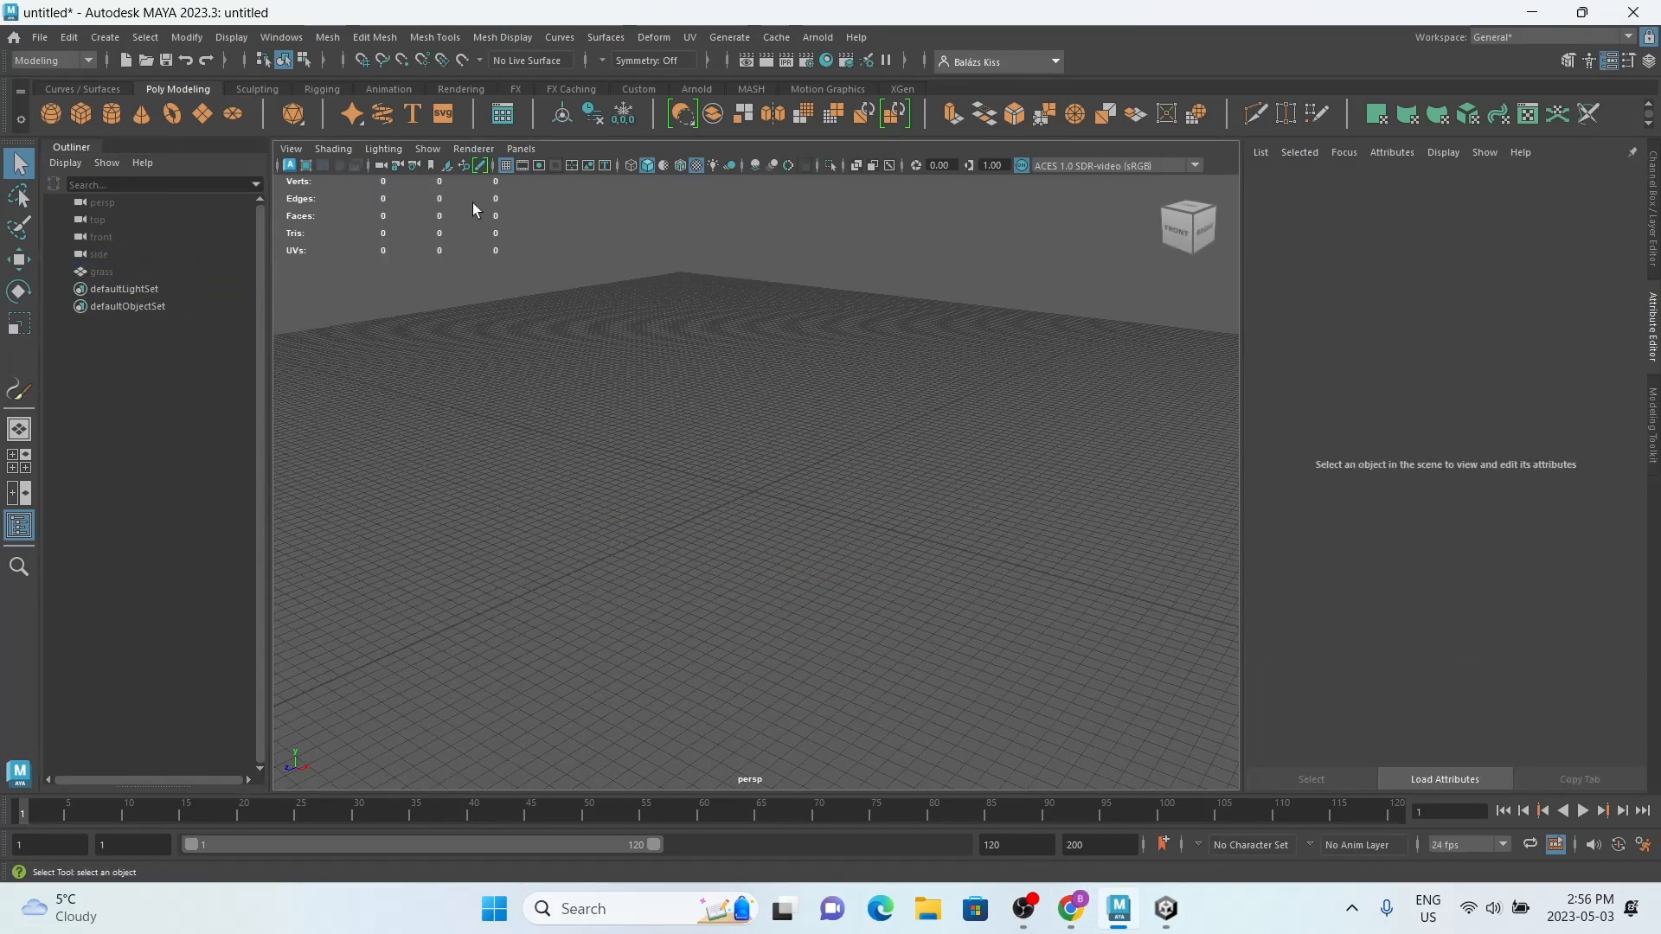
Step: Open the Content Browser, enlarge it, and show the Paint Effects Trees examples
{"action": "left_click", "coordinate": [281, 37]}
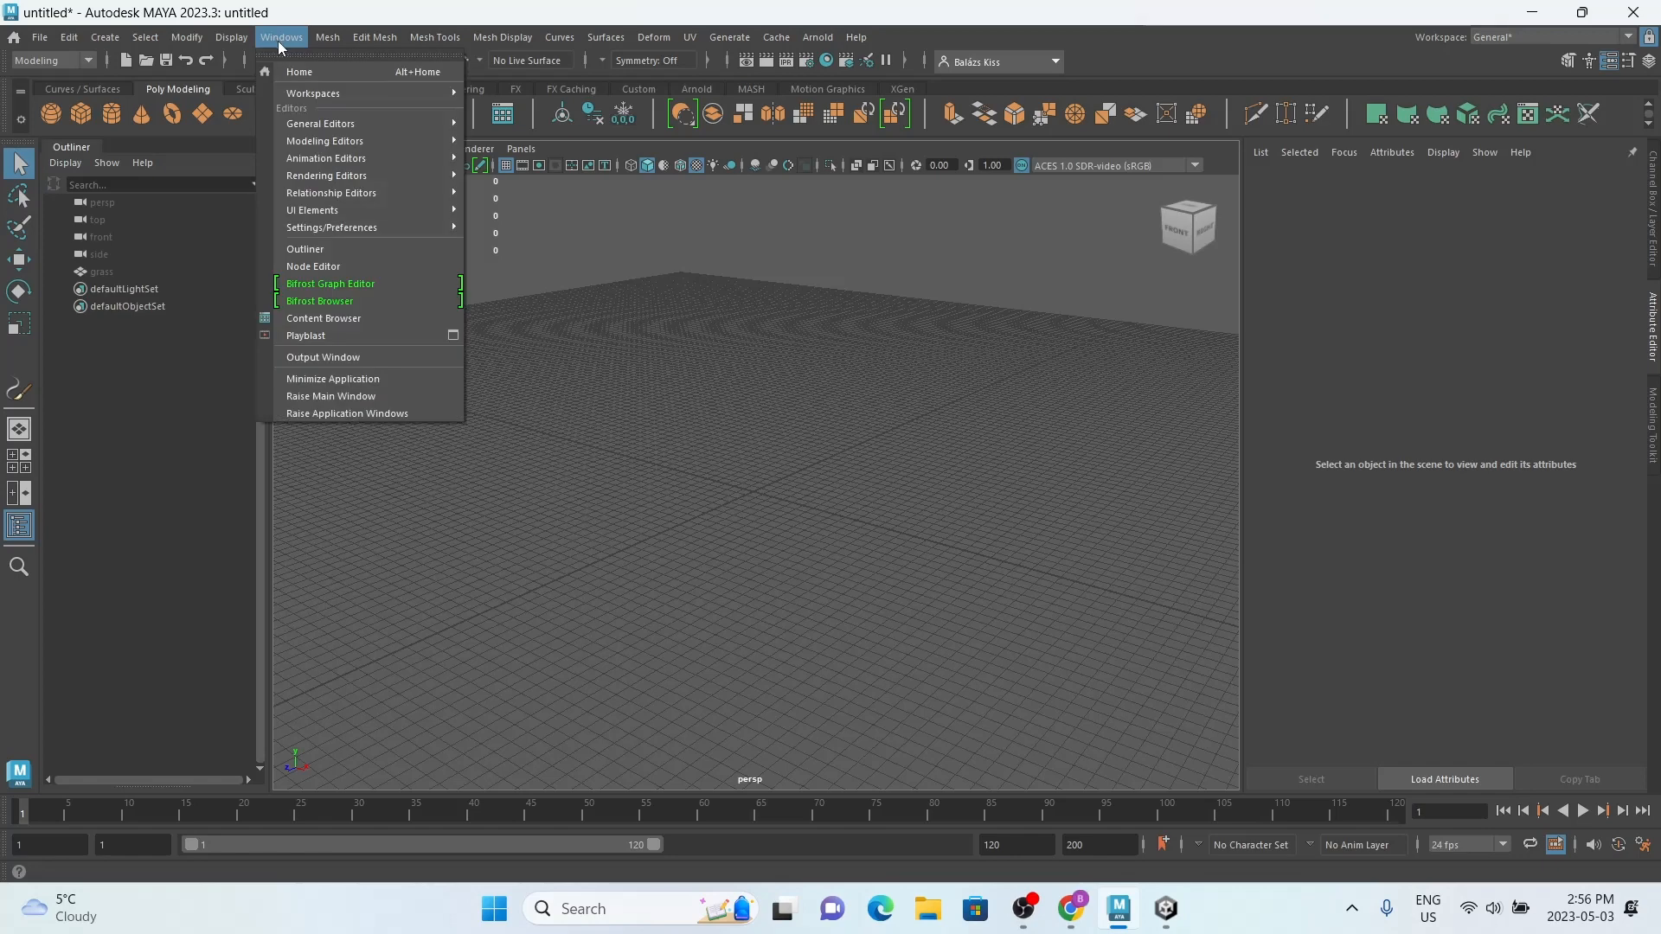
{"action": "left_click", "coordinate": [346, 318]}
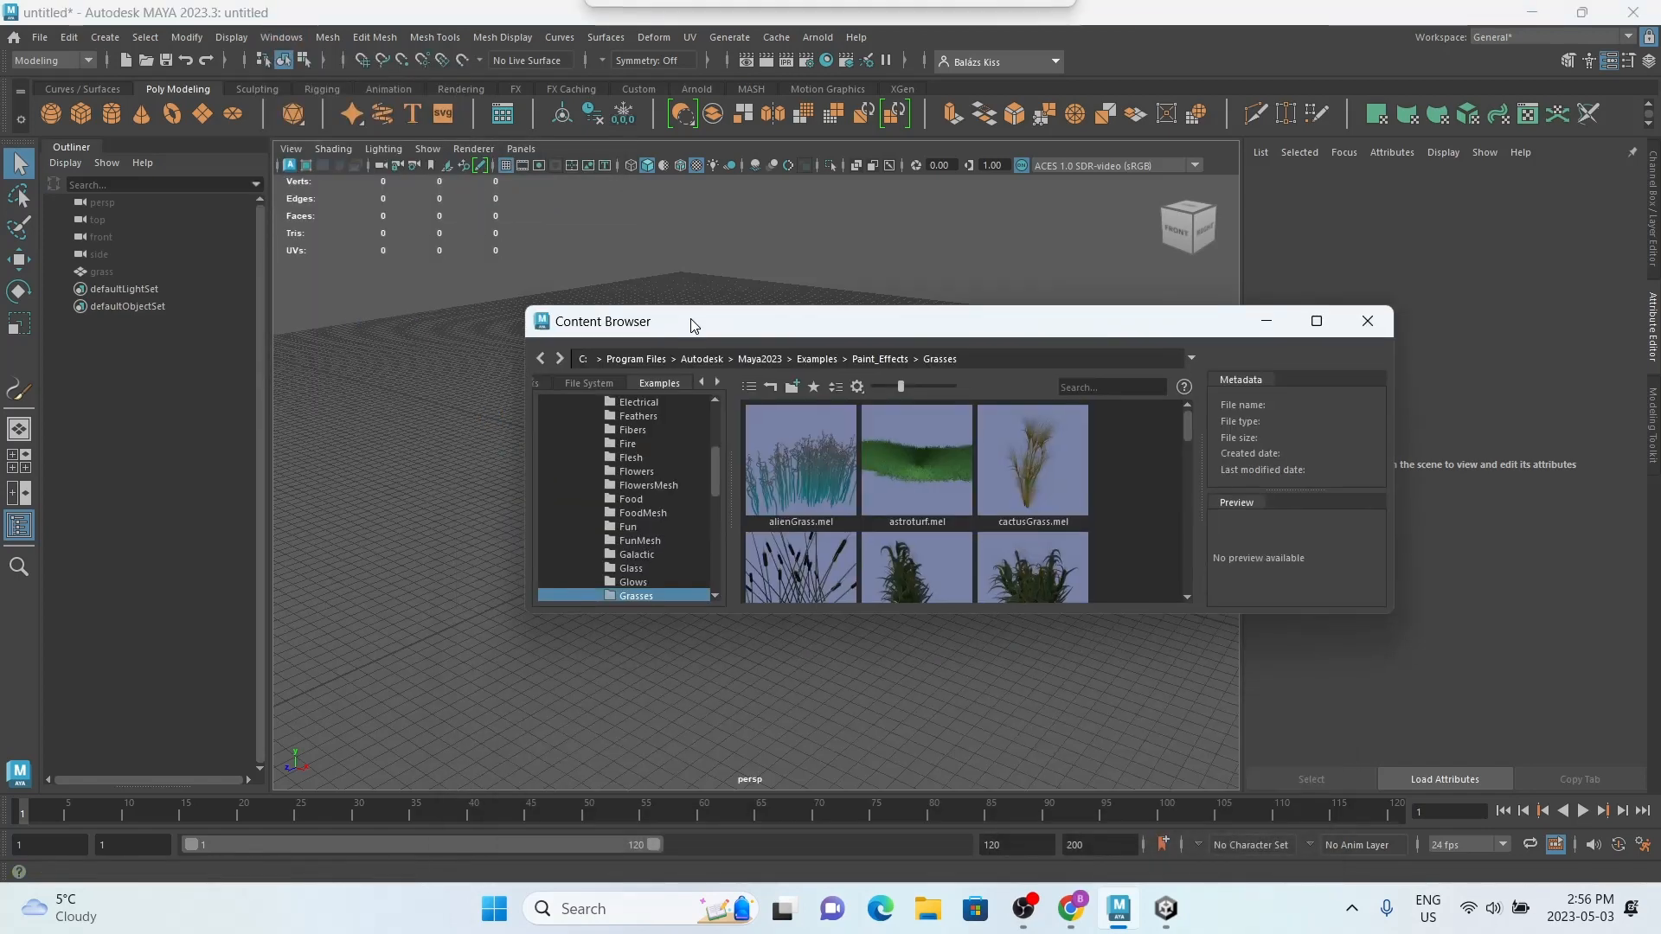
{"action": "scroll", "coordinate": [675, 491], "scroll_direction": "down", "scroll_amount": 10}
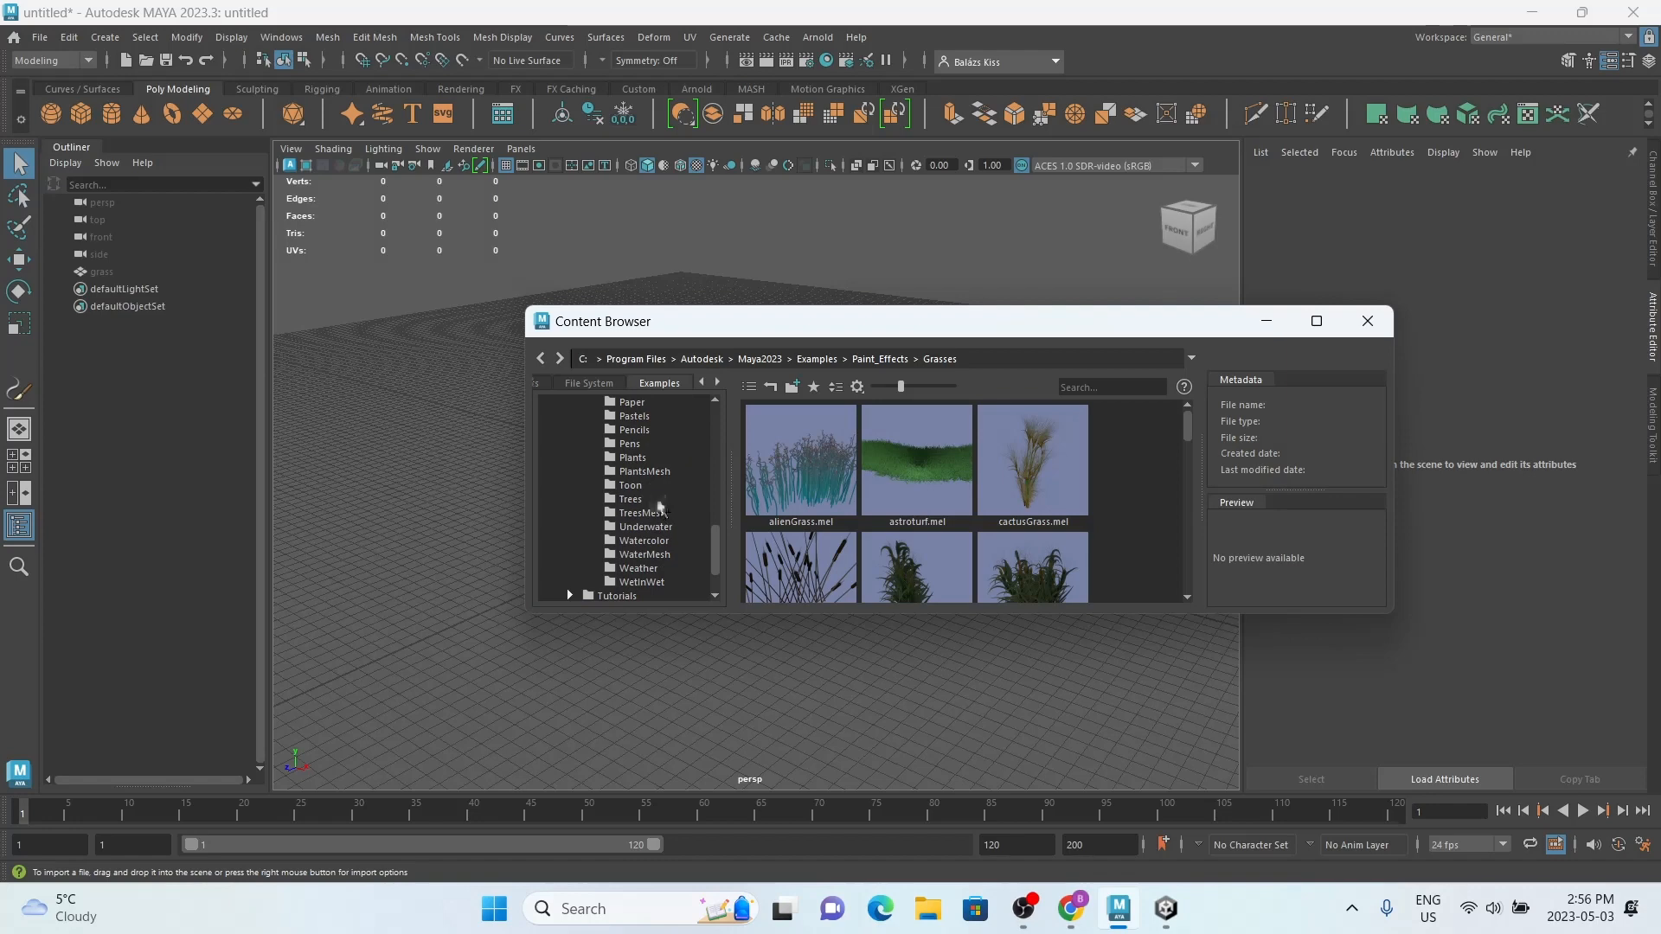
{"action": "left_click", "coordinate": [667, 501]}
{"action": "scroll", "coordinate": [908, 486], "scroll_direction": "down", "scroll_amount": 4}
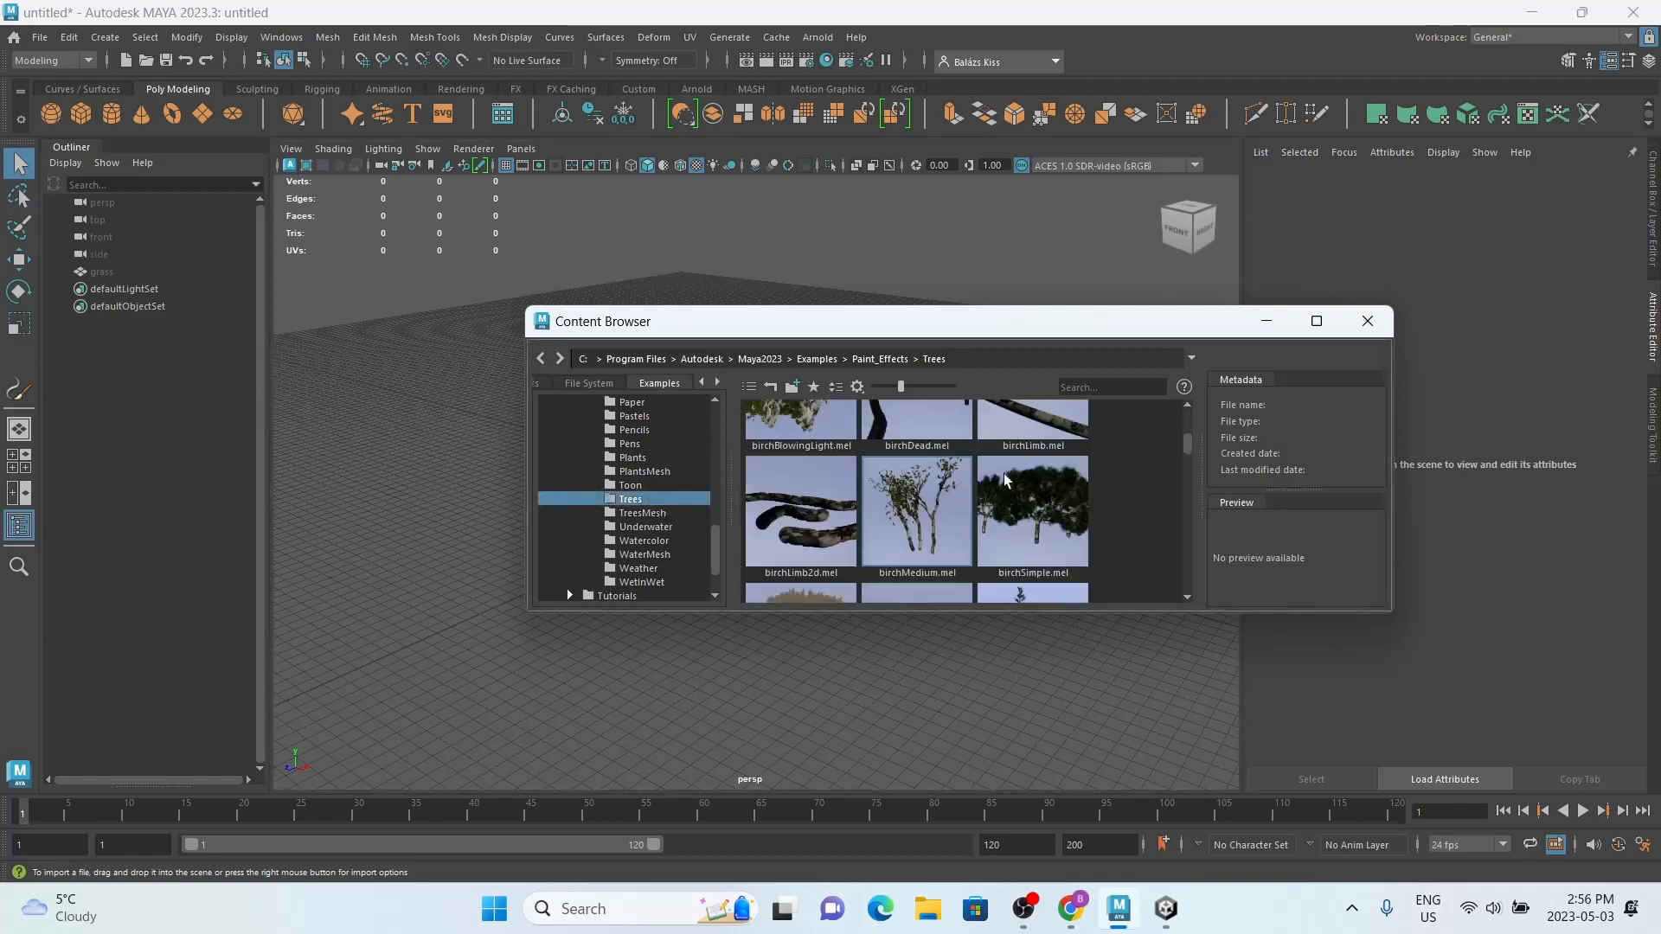
{"action": "left_click", "coordinate": [1316, 322]}
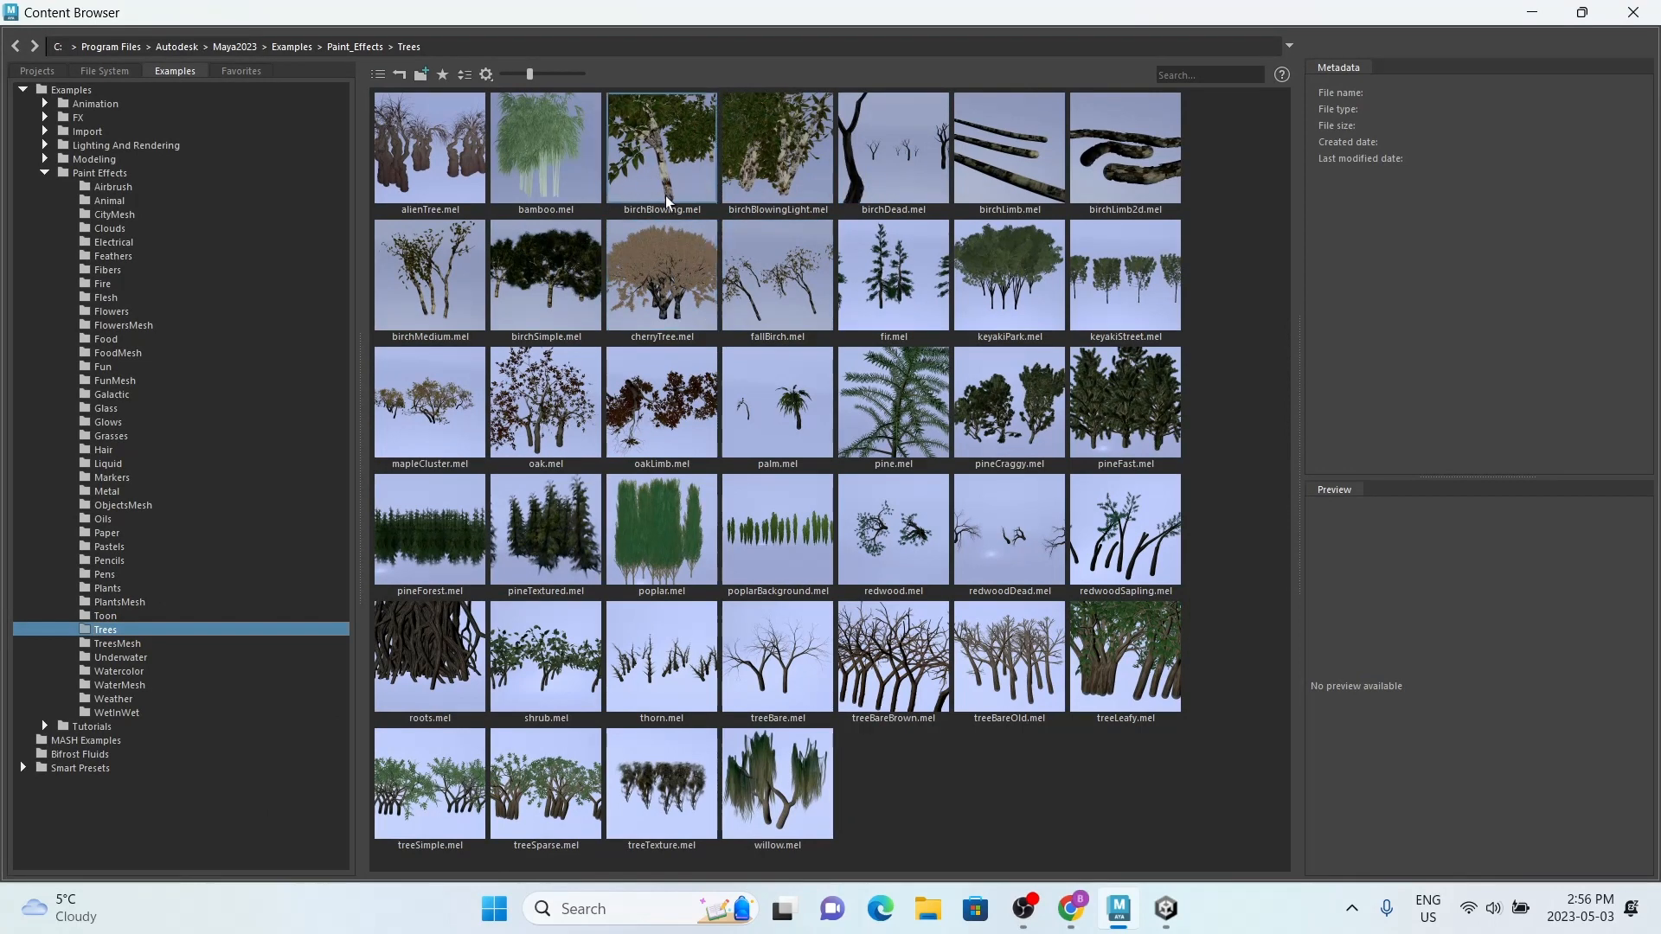
Step: Choose the pine.mel brush from the tree examples and restore the Content Browser to its smaller size
{"action": "left_click", "coordinate": [675, 294]}
{"action": "left_click", "coordinate": [661, 403]}
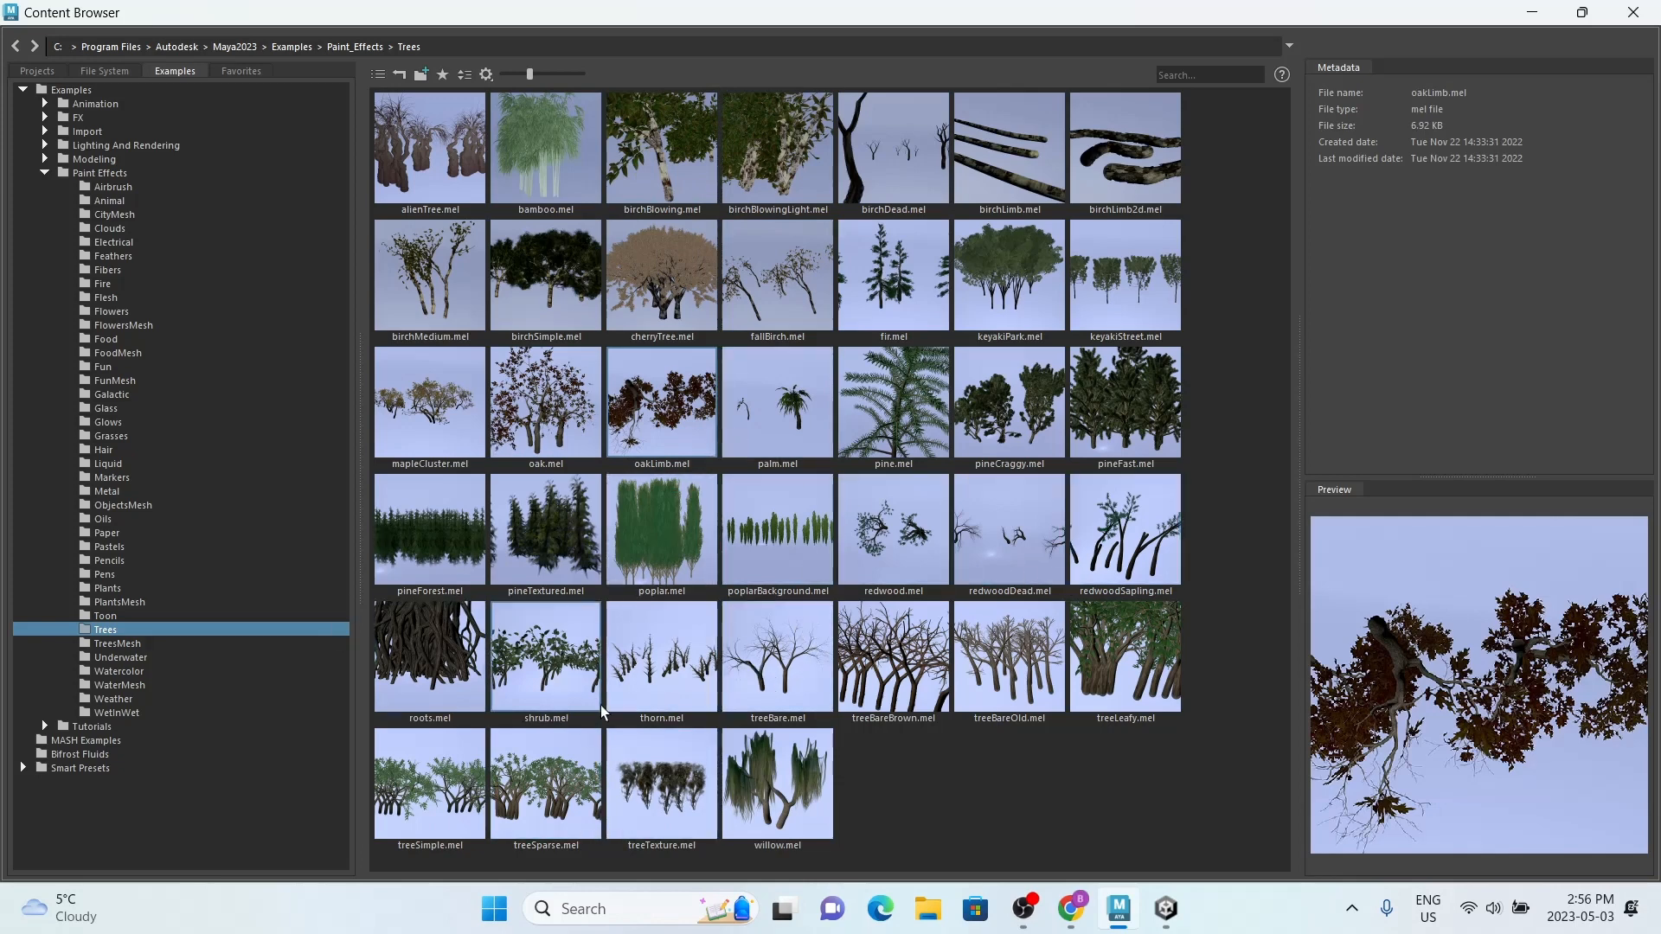
{"action": "left_click", "coordinate": [900, 415]}
{"action": "left_click", "coordinate": [1582, 12]}
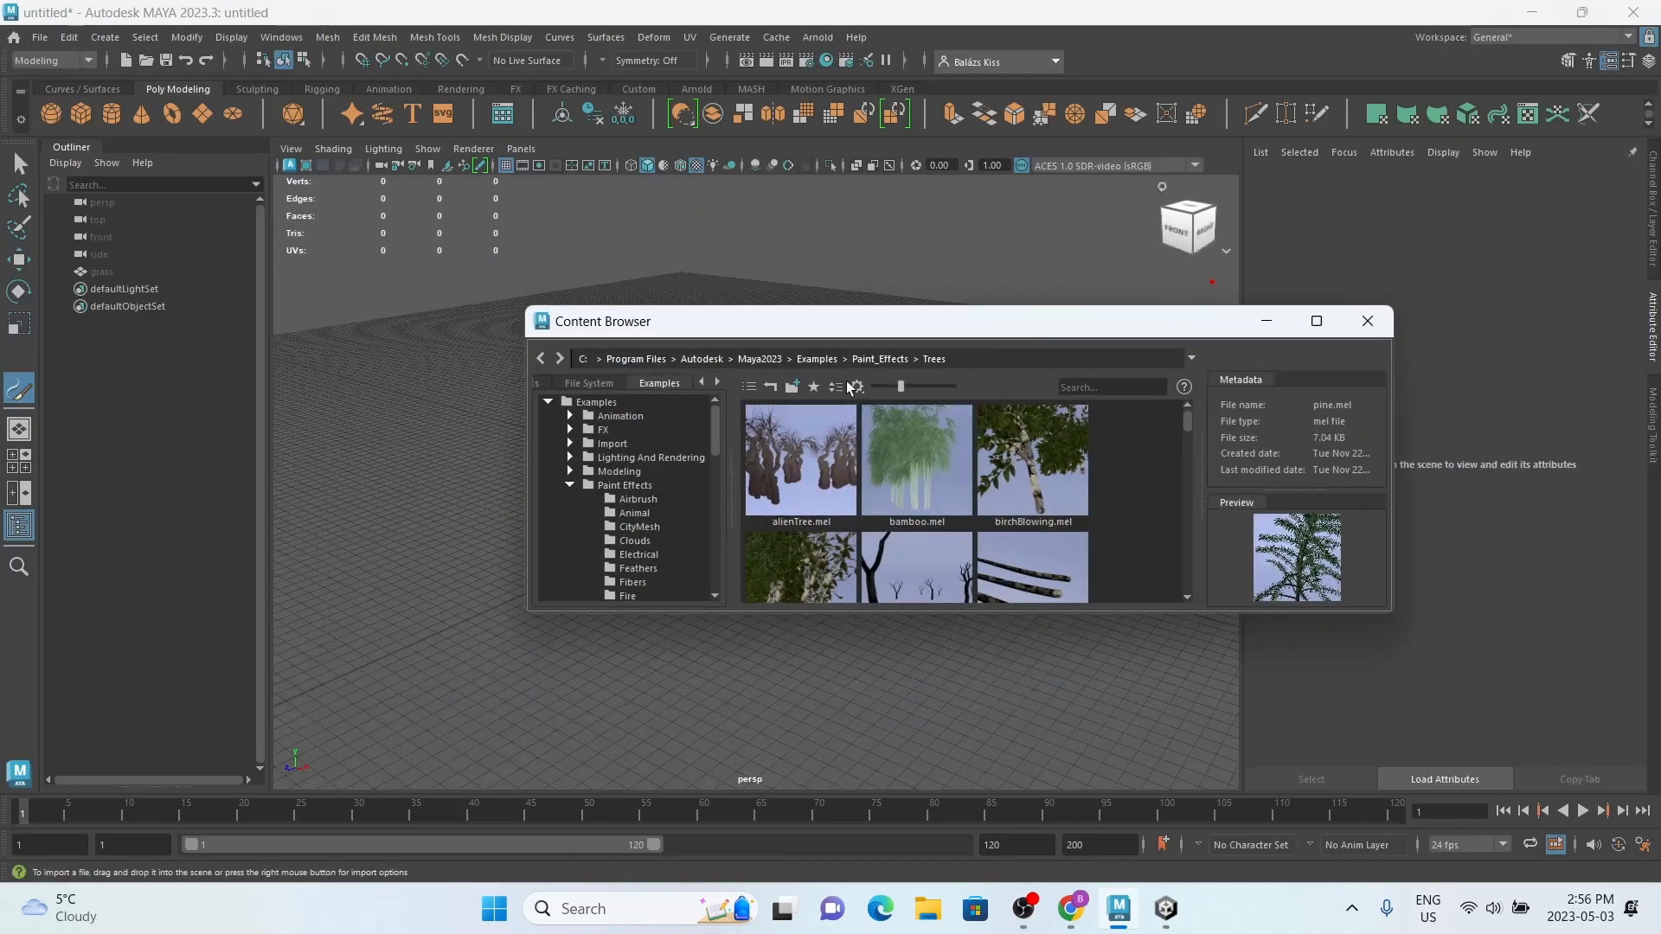
Step: Paint one pine tree near the centre of the grid with a short stroke, and close the Content Browser
{"action": "left_click_drag", "start_coordinate": [771, 324], "coordinate": [983, 682]}
{"action": "left_click_drag", "start_coordinate": [807, 529], "coordinate": [821, 662], "text": "alt"}
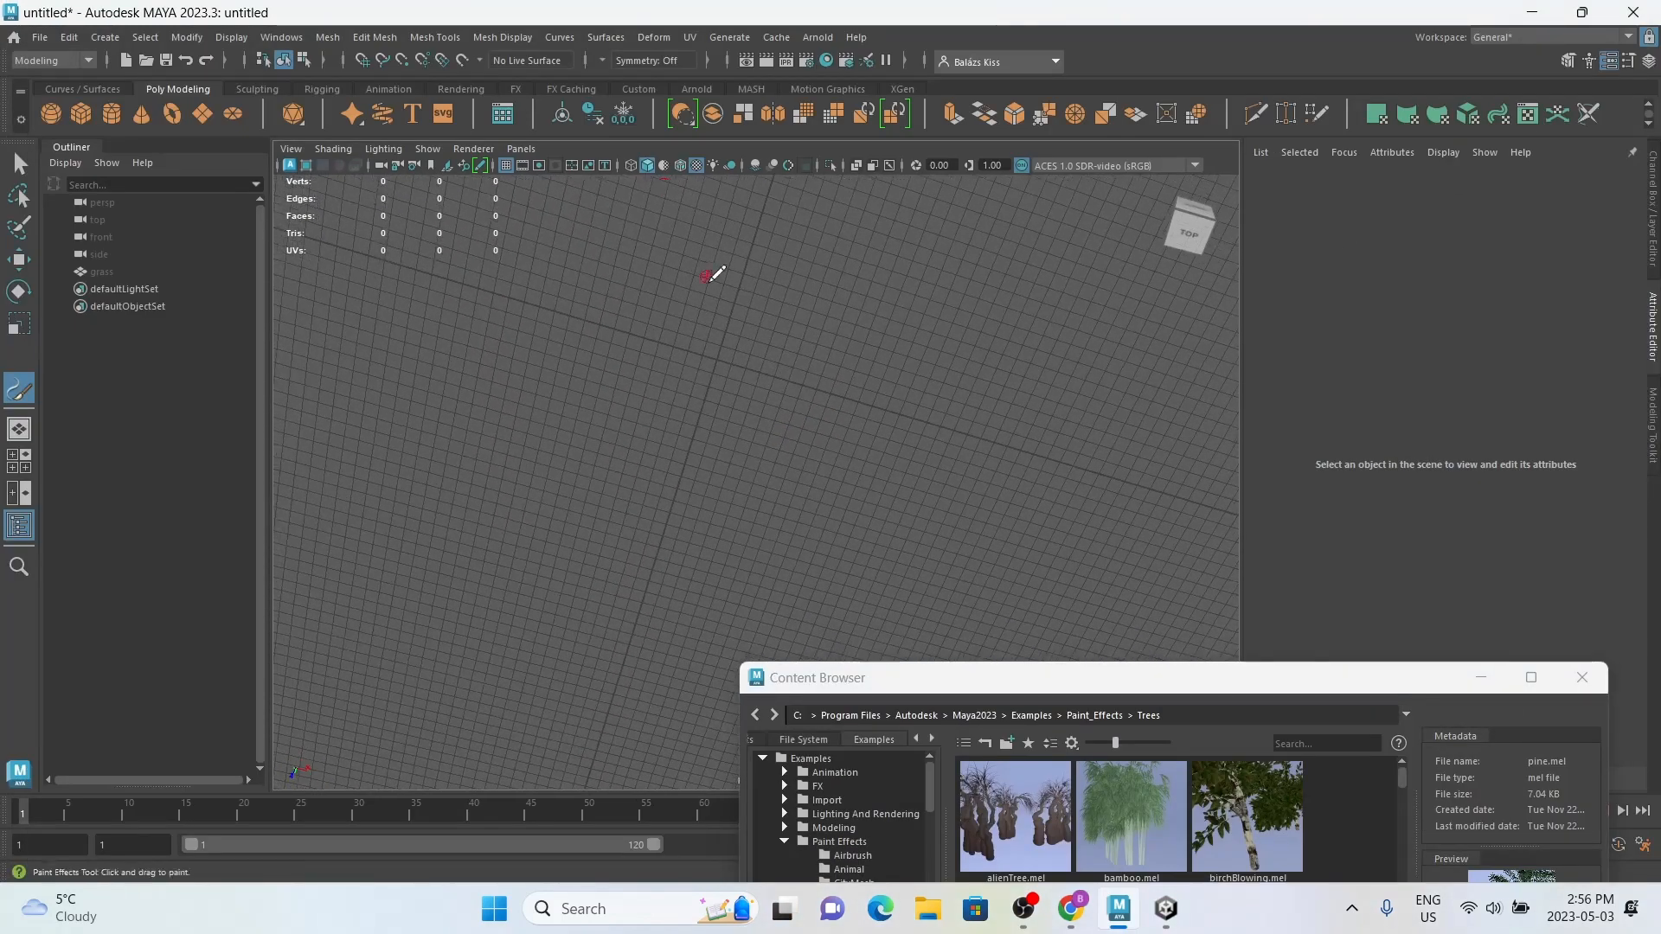
{"action": "left_click_drag", "start_coordinate": [710, 334], "coordinate": [682, 338]}
{"action": "left_click_drag", "start_coordinate": [819, 334], "coordinate": [777, 243], "text": "alt"}
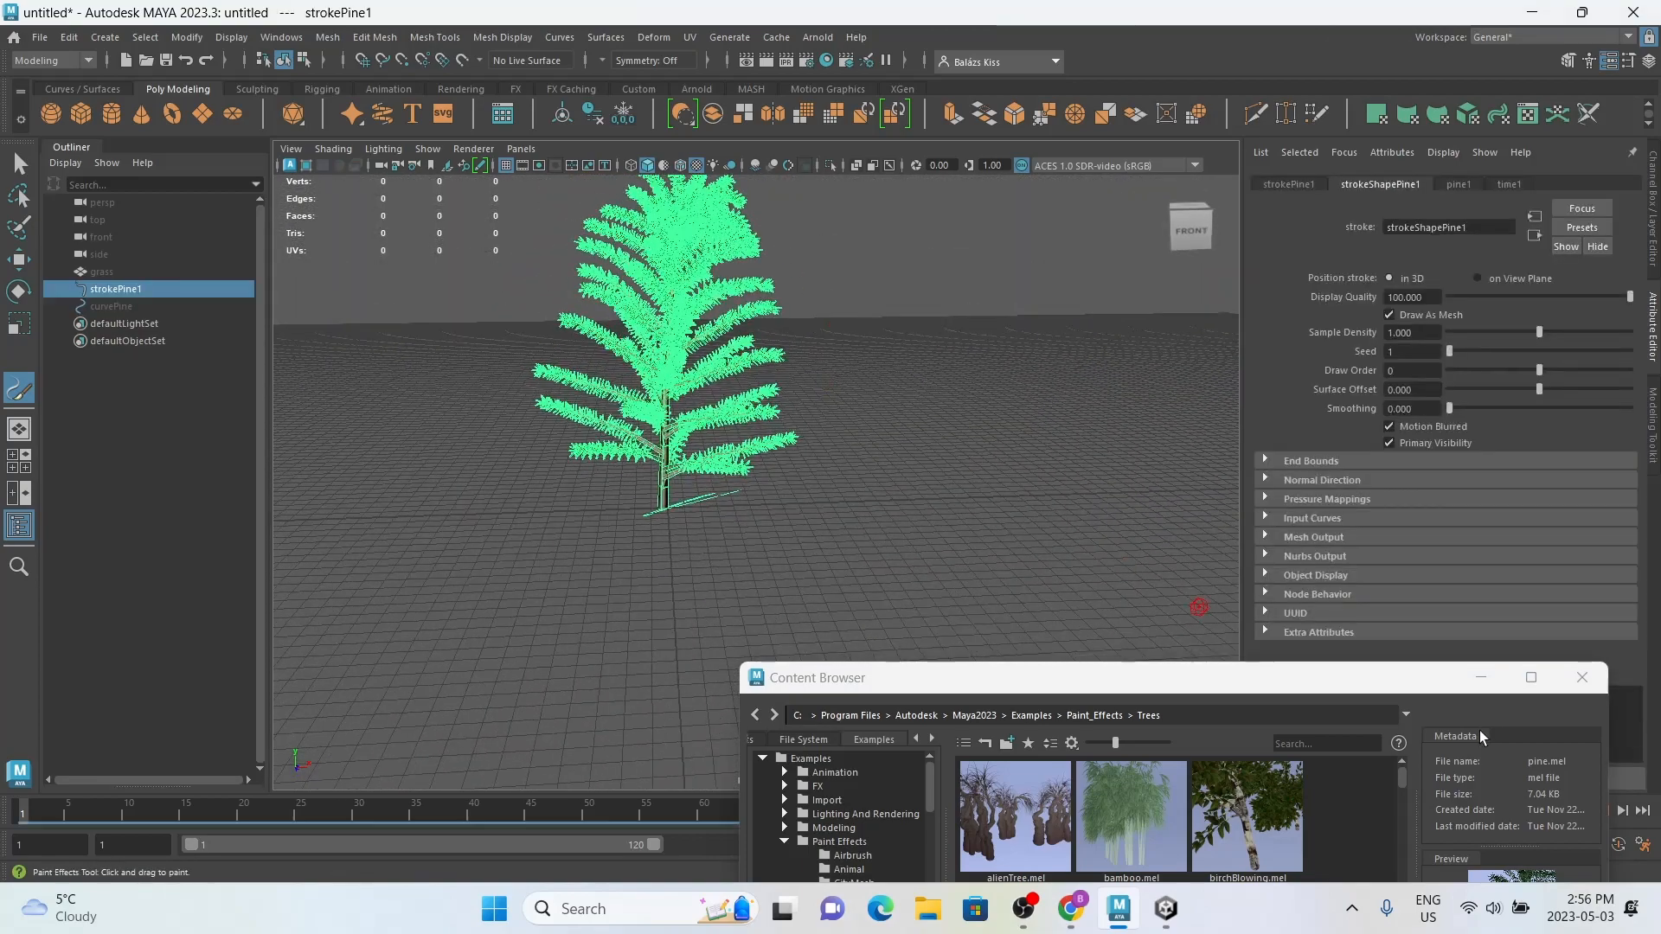
{"action": "left_click", "coordinate": [1588, 680]}
{"action": "key", "text": "q"}
{"action": "left_click", "coordinate": [875, 453]}
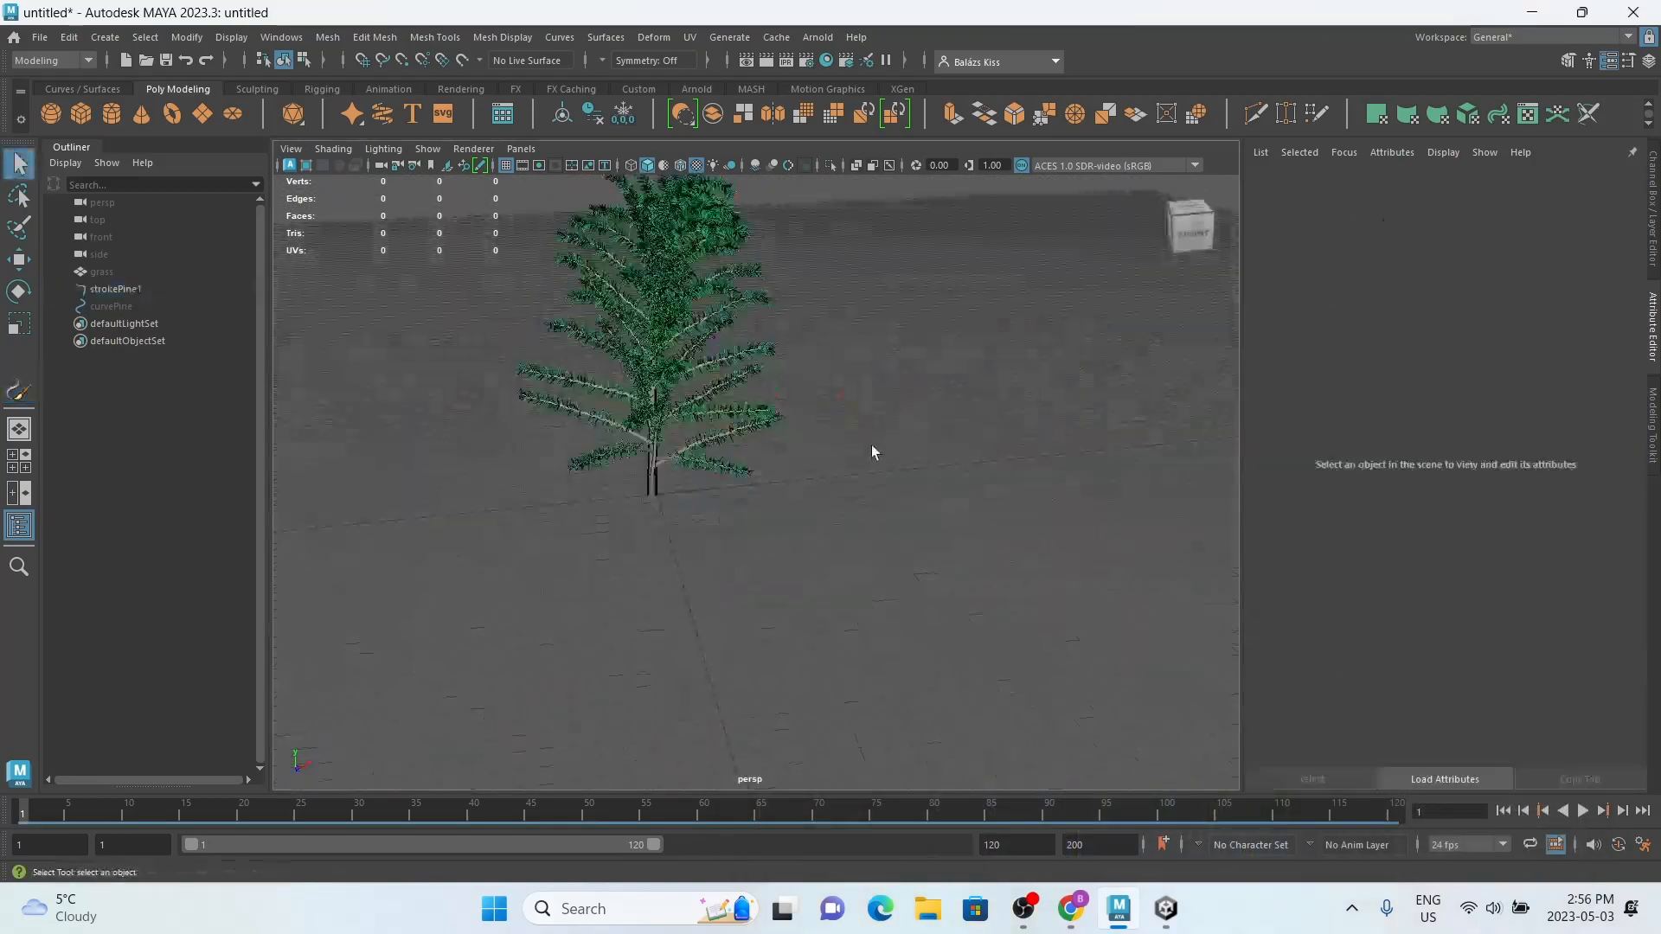
Step: Convert the painted pine stroke from Paint Effects to polygons
{"action": "left_click", "coordinate": [661, 307]}
{"action": "left_click", "coordinate": [186, 37]}
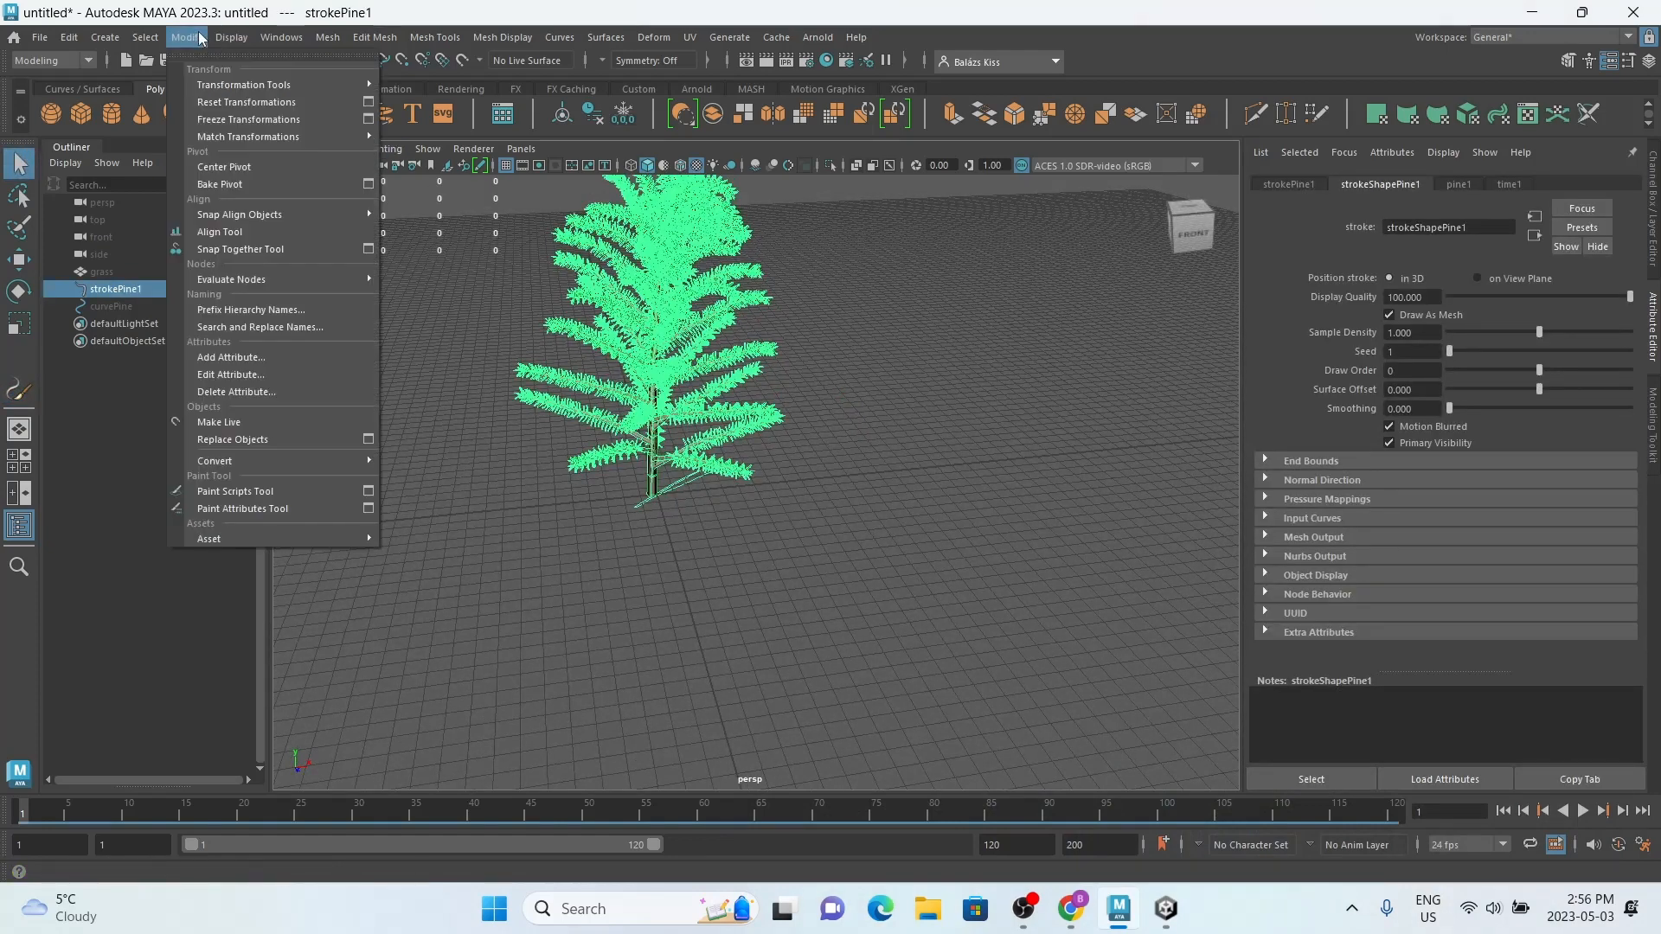
{"action": "mouse_move", "coordinate": [221, 462]}
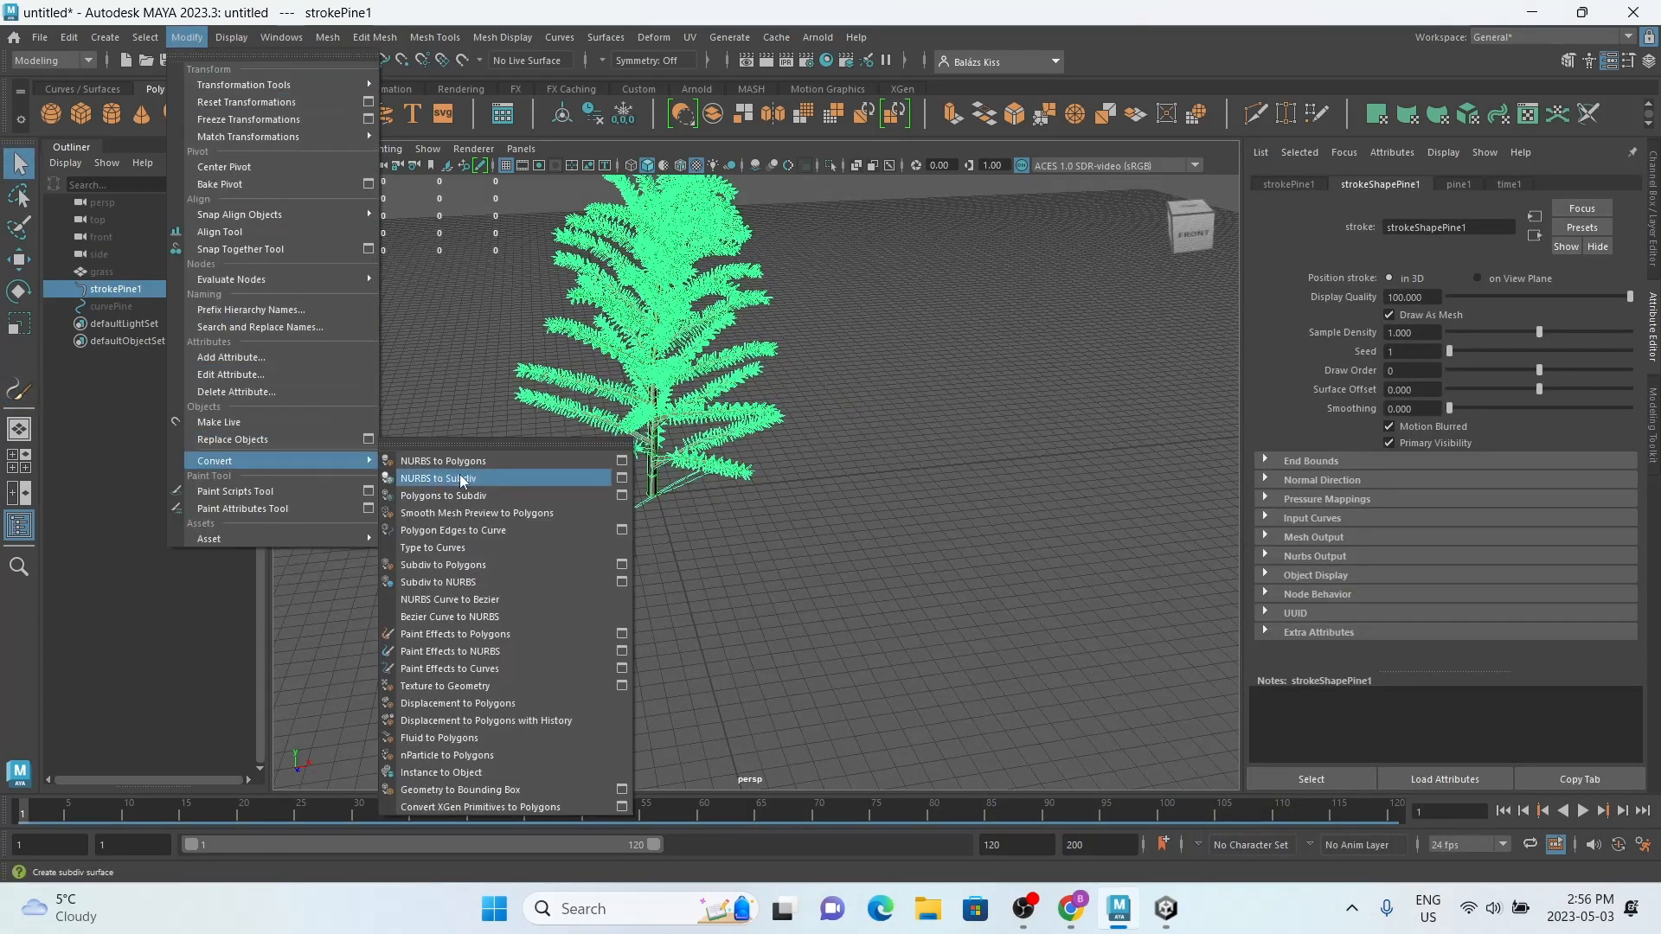
{"action": "left_click", "coordinate": [519, 636]}
{"action": "left_click", "coordinate": [761, 552]}
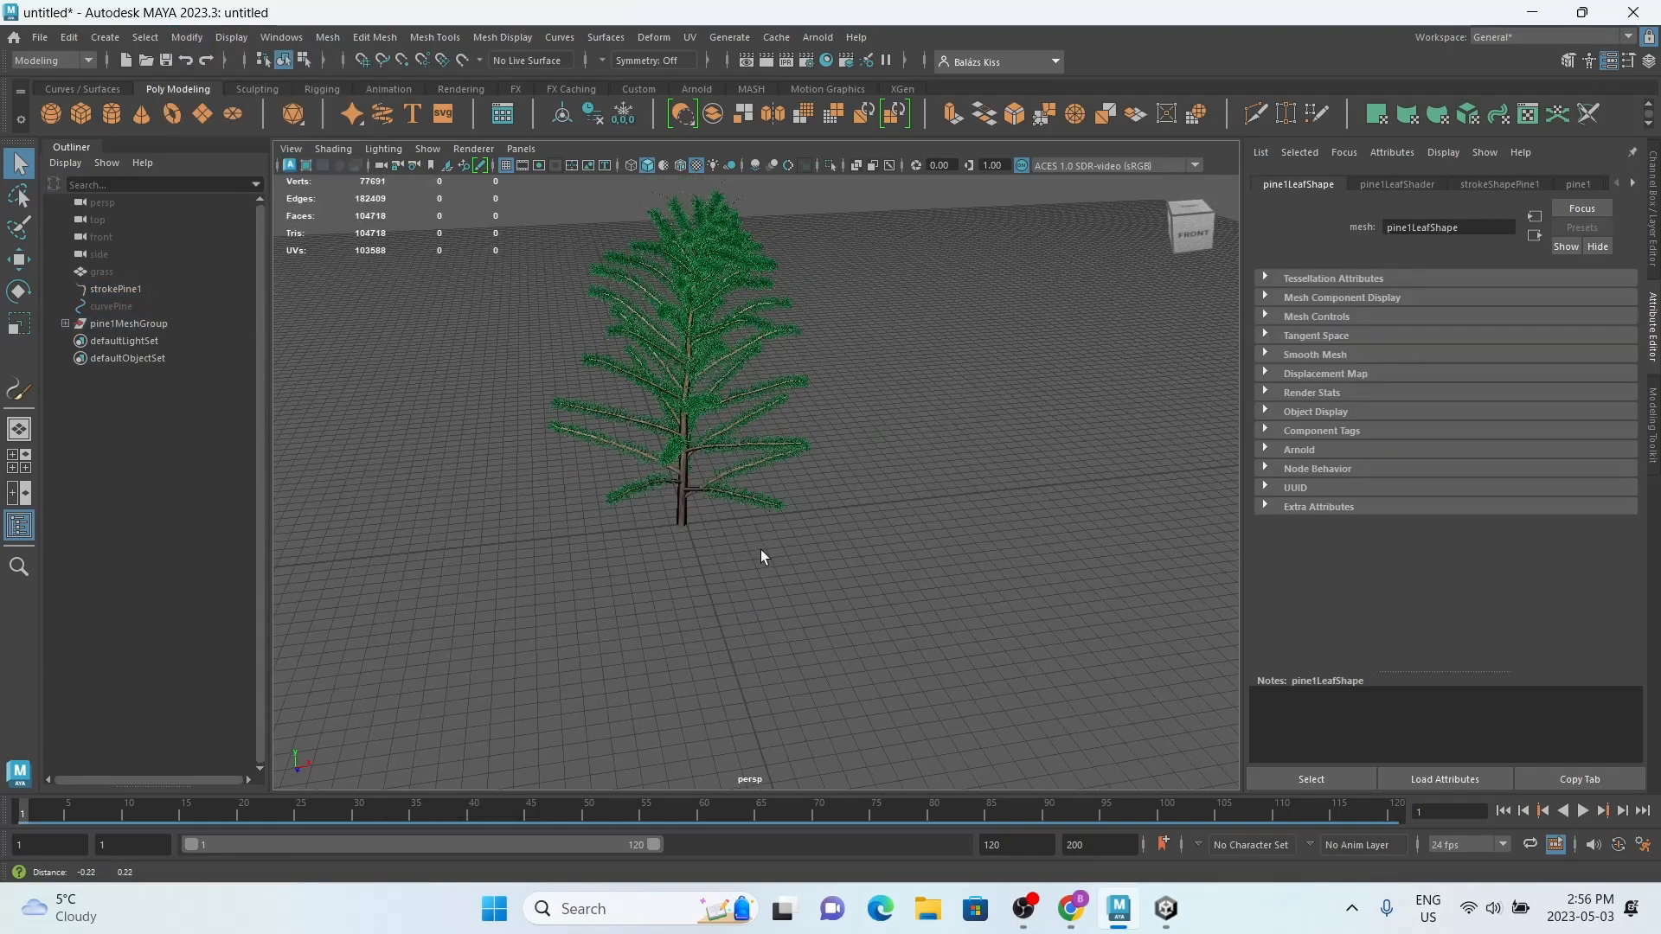
{"action": "scroll", "coordinate": [670, 440], "scroll_direction": "up", "scroll_amount": 3}
{"action": "left_click", "coordinate": [582, 382]}
{"action": "mouse_move", "coordinate": [581, 382]}
{"action": "left_mouse_down", "text": "alt"}
{"action": "mouse_move", "coordinate": [677, 412]}
{"action": "mouse_move", "coordinate": [589, 370]}
{"action": "left_mouse_up", "text": "alt"}
{"action": "middle_click_drag", "start_coordinate": [589, 369], "coordinate": [564, 439], "text": "alt"}
{"action": "scroll", "coordinate": [564, 440], "scroll_direction": "down", "scroll_amount": 4}
{"action": "left_click_drag", "start_coordinate": [564, 439], "coordinate": [621, 486], "text": "alt"}
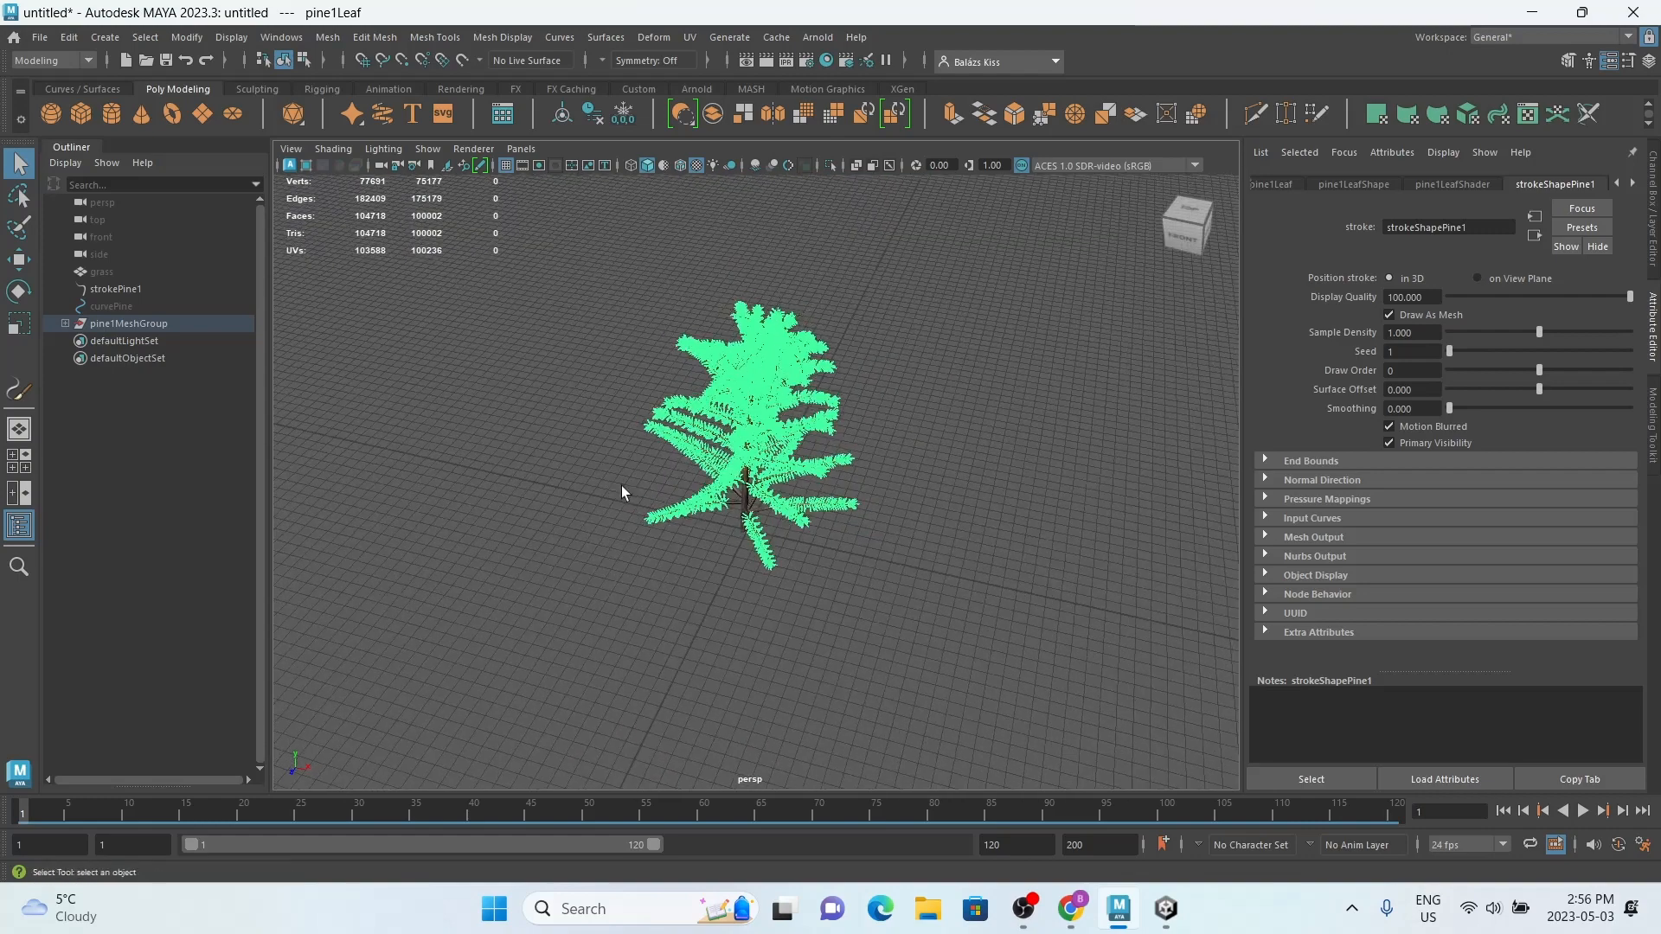
{"action": "left_click_drag", "start_coordinate": [553, 629], "coordinate": [1043, 246]}
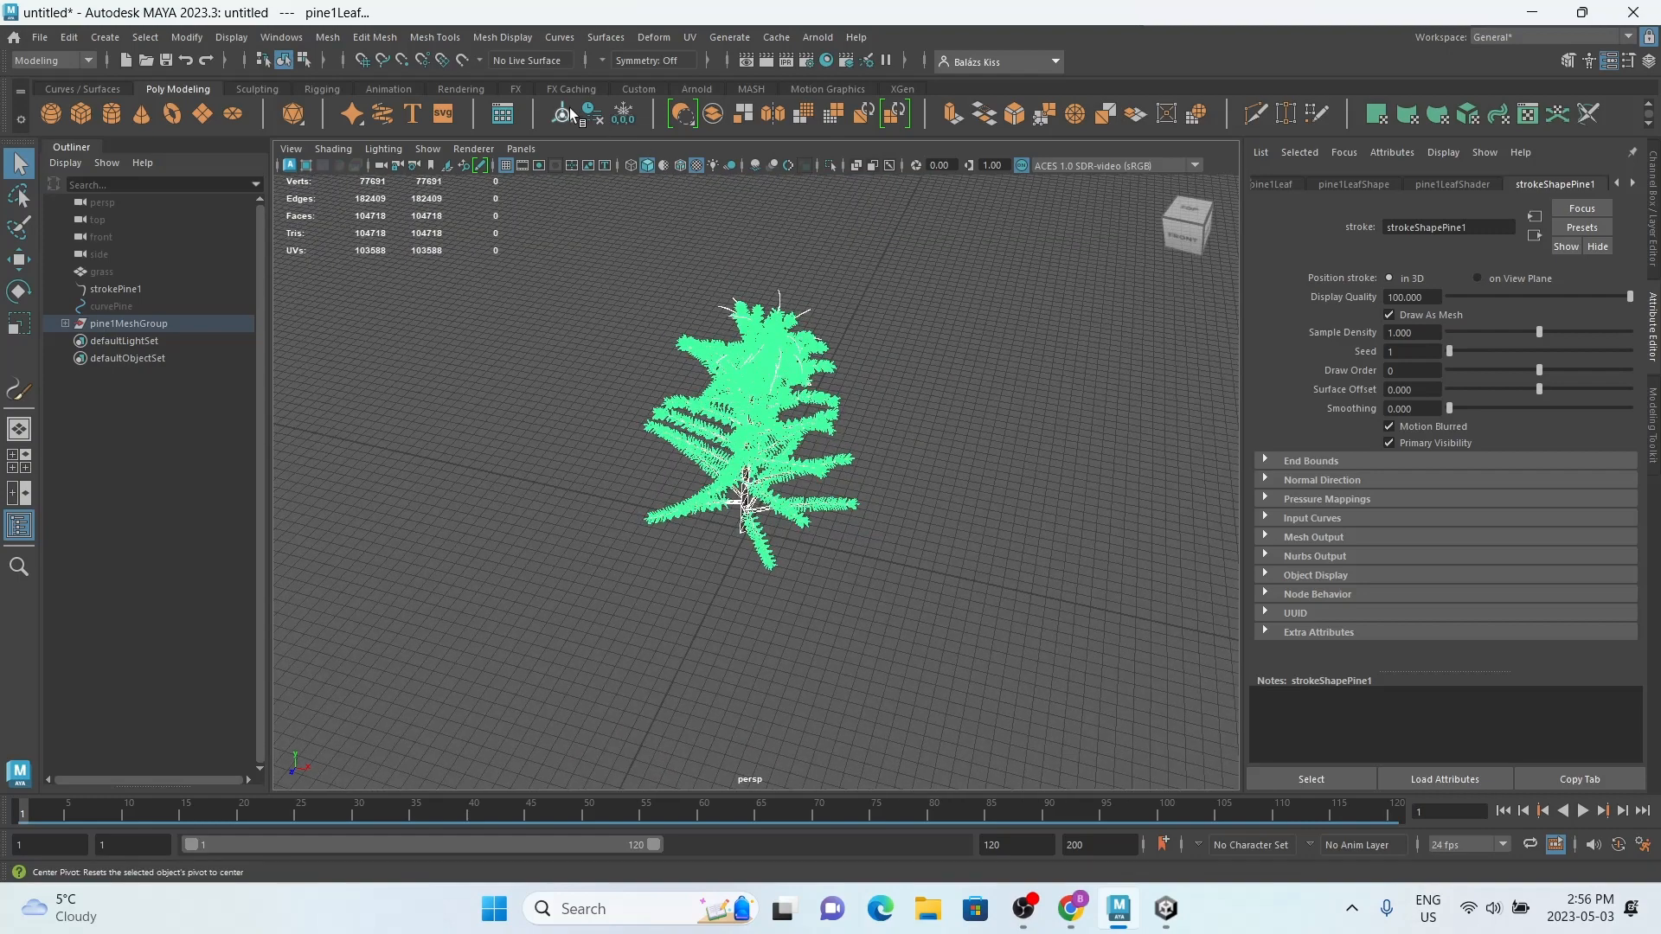
{"action": "left_click", "coordinate": [328, 36]}
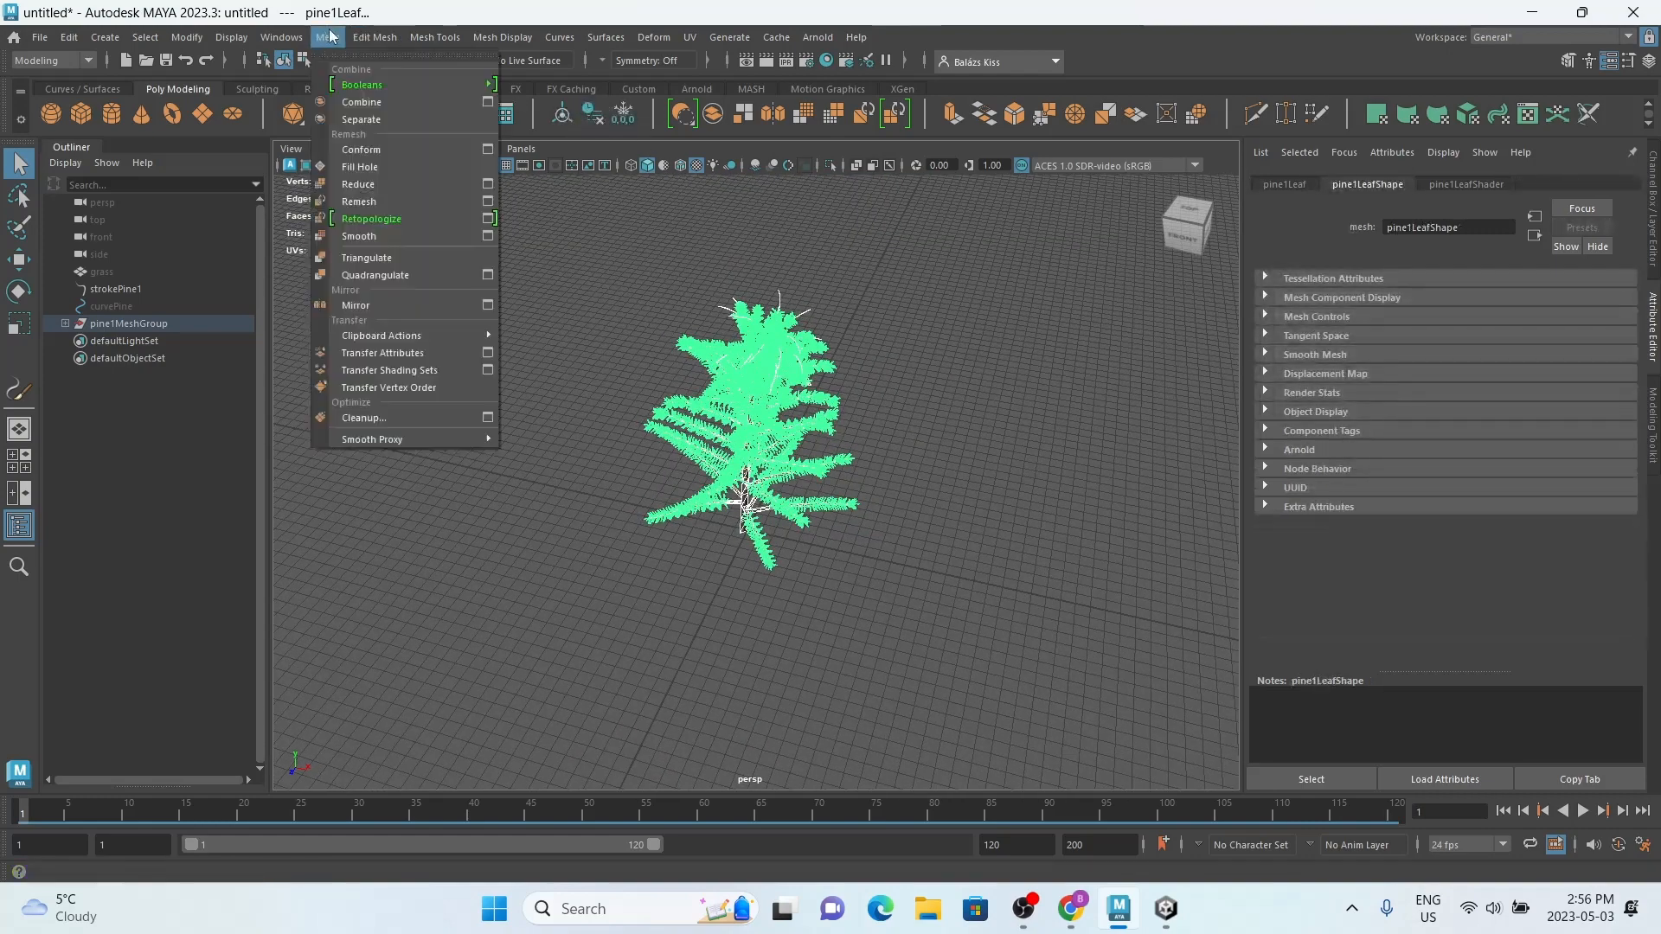
{"action": "left_click", "coordinate": [424, 705]}
Step: Assign a new Lambert material named leavesMat to the pine's leaf mesh
{"action": "scroll", "coordinate": [606, 467], "scroll_direction": "up", "scroll_amount": 3}
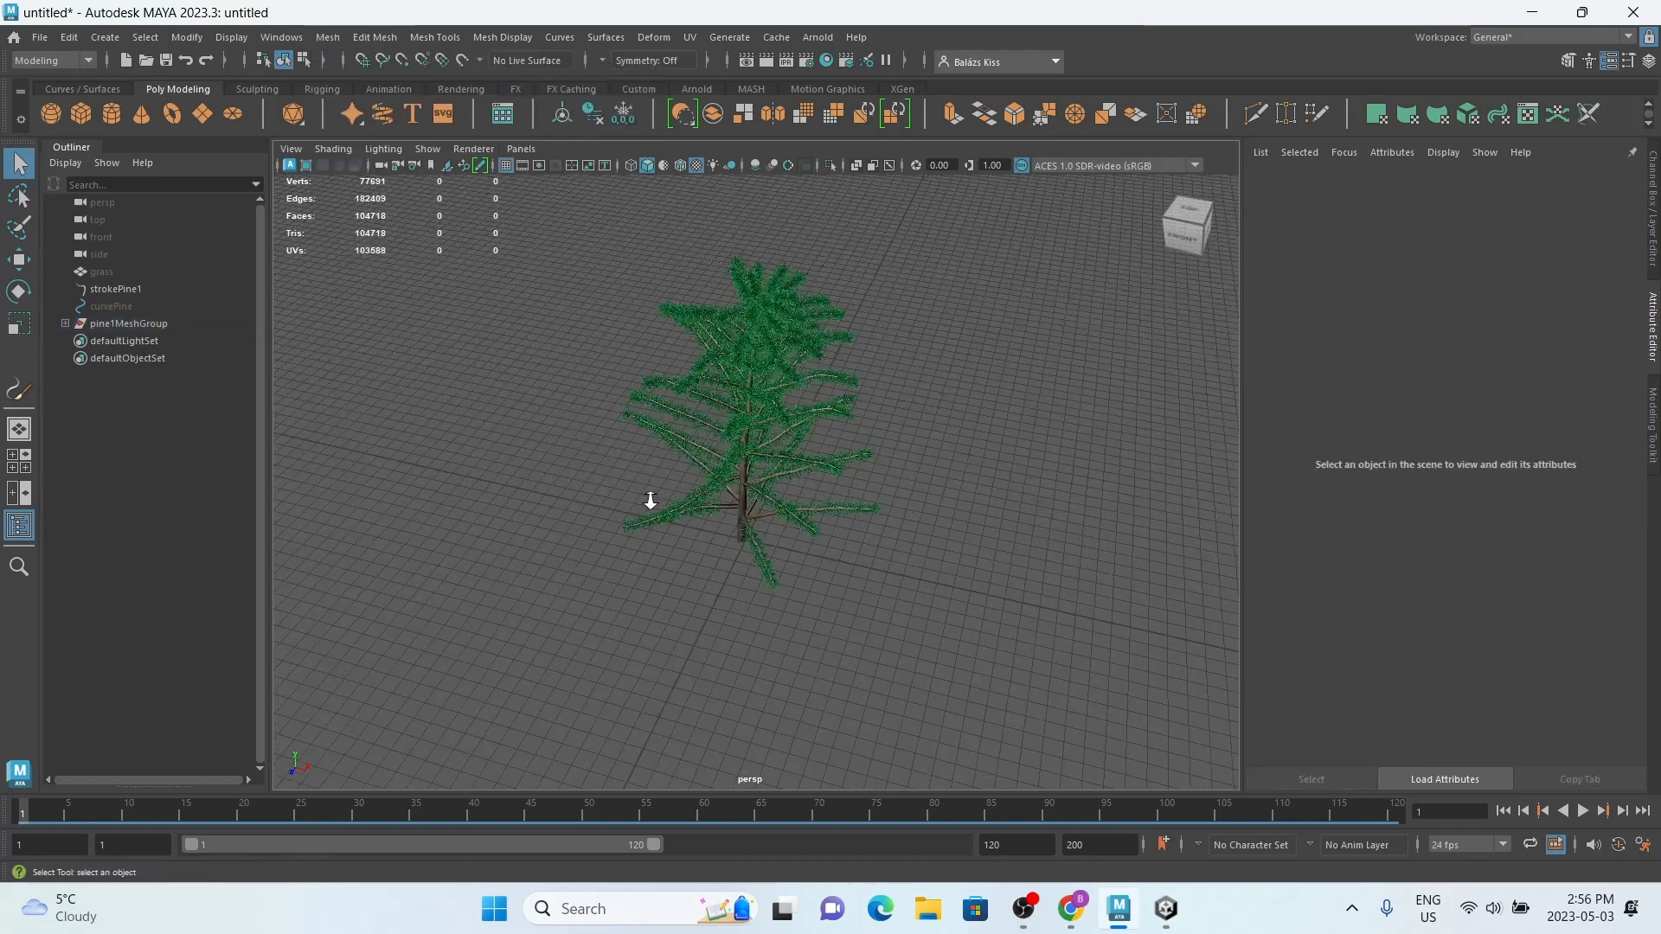
{"action": "left_click", "coordinate": [637, 521]}
{"action": "right_click", "coordinate": [636, 387]}
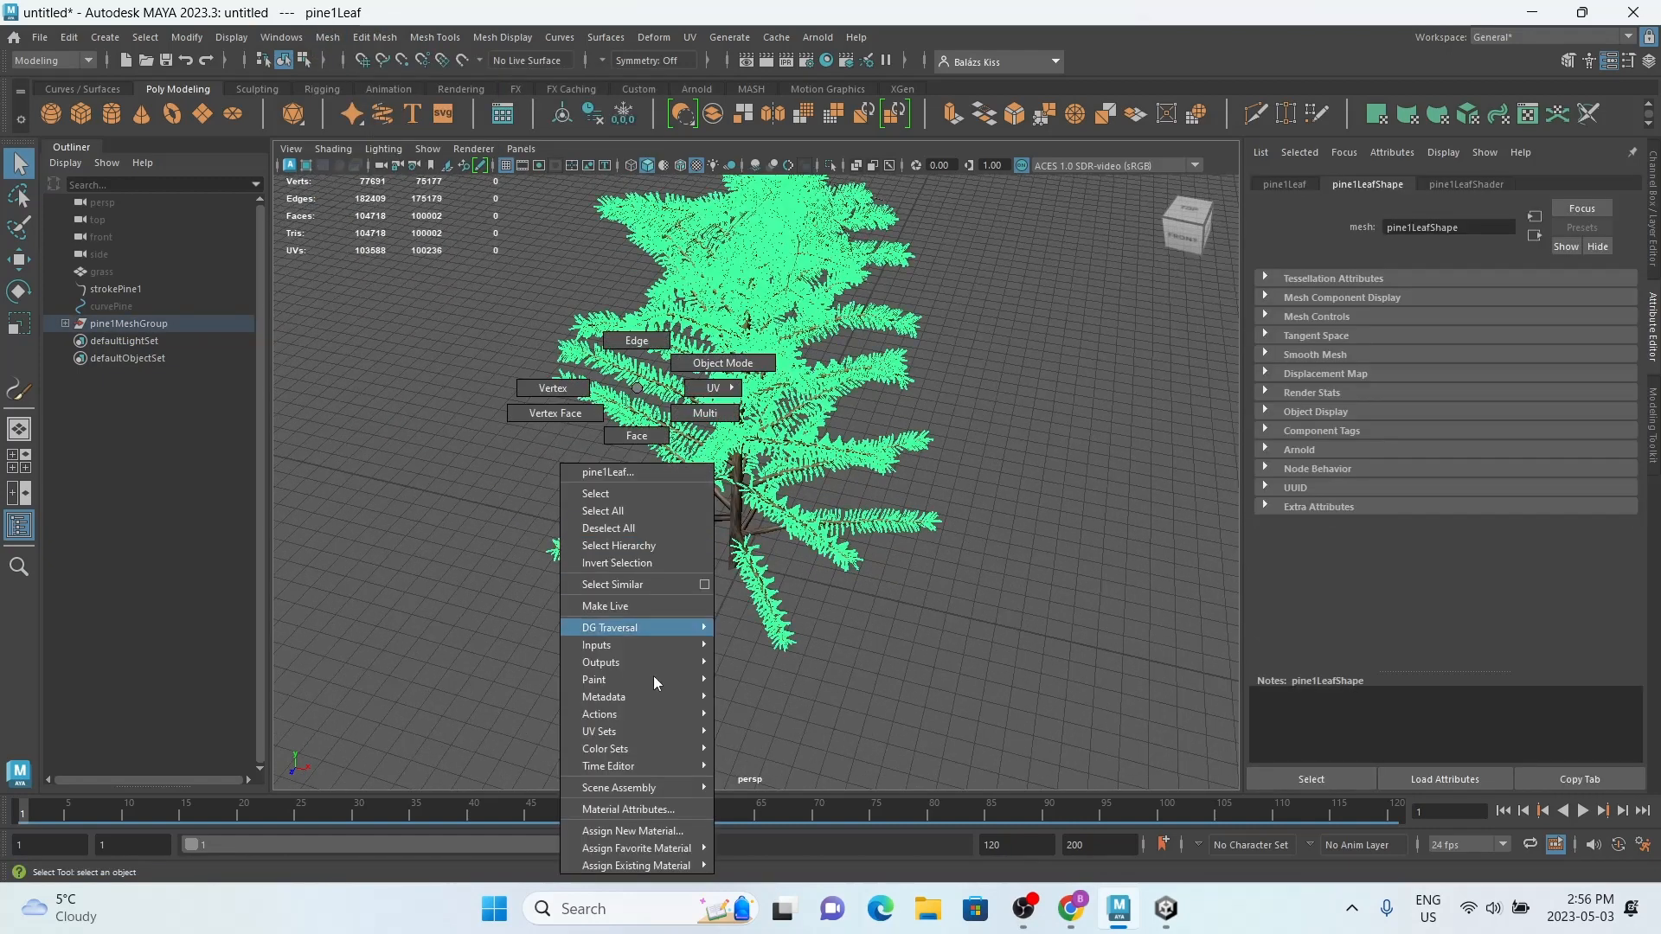
{"action": "left_click", "coordinate": [666, 831]}
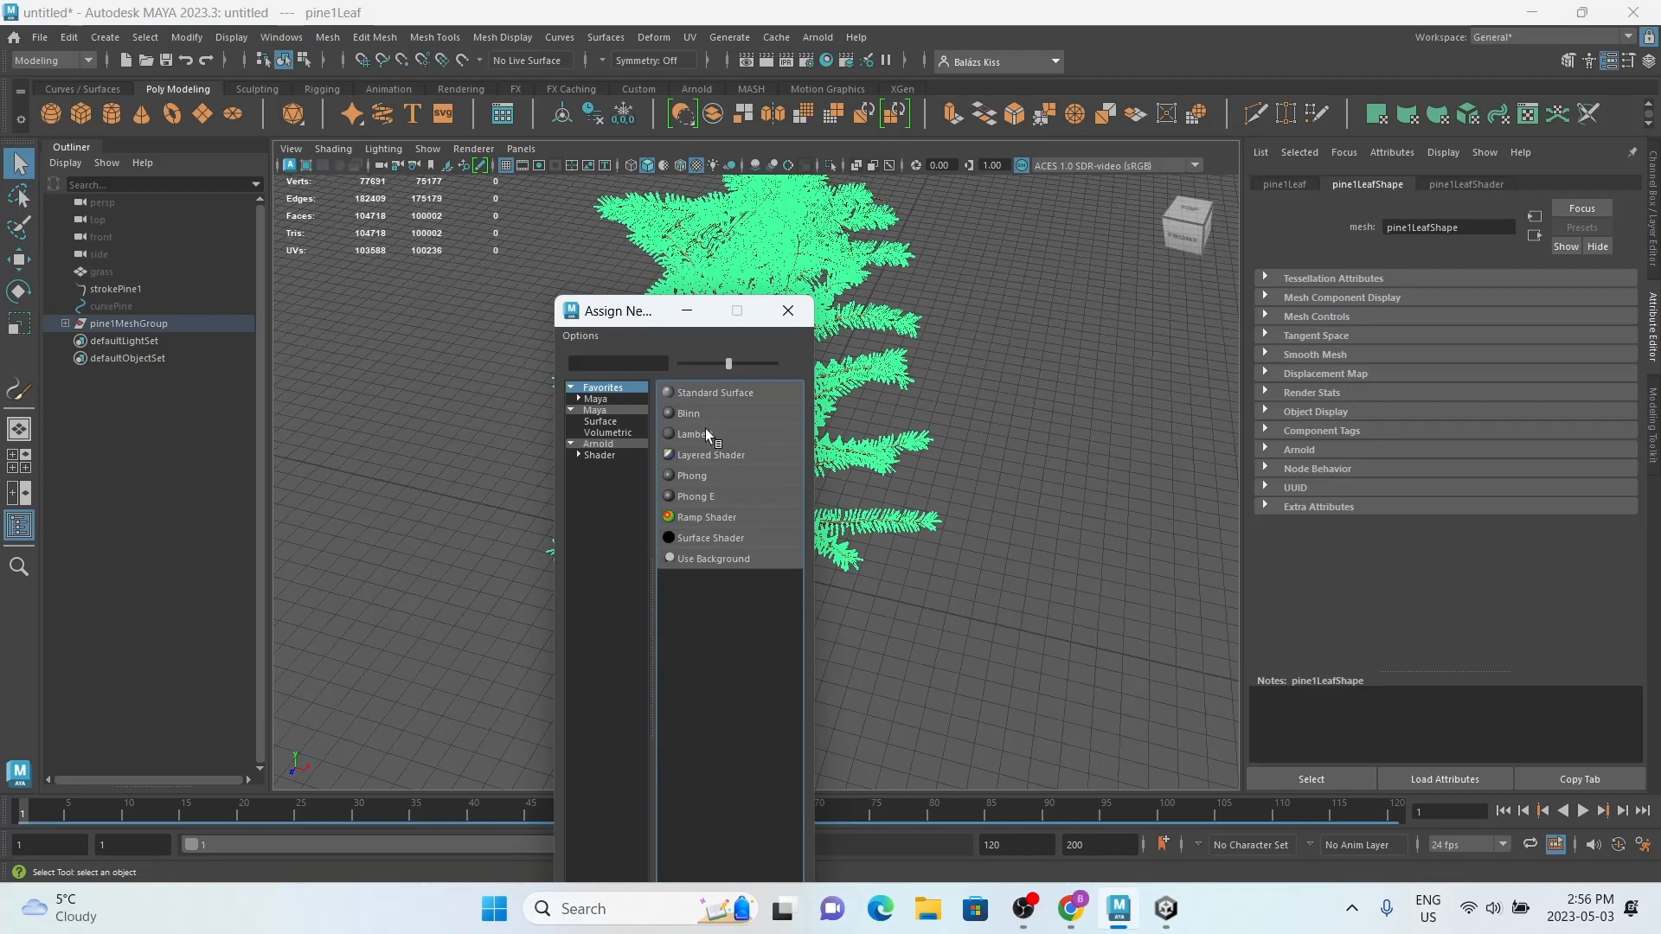
{"action": "left_click", "coordinate": [705, 432]}
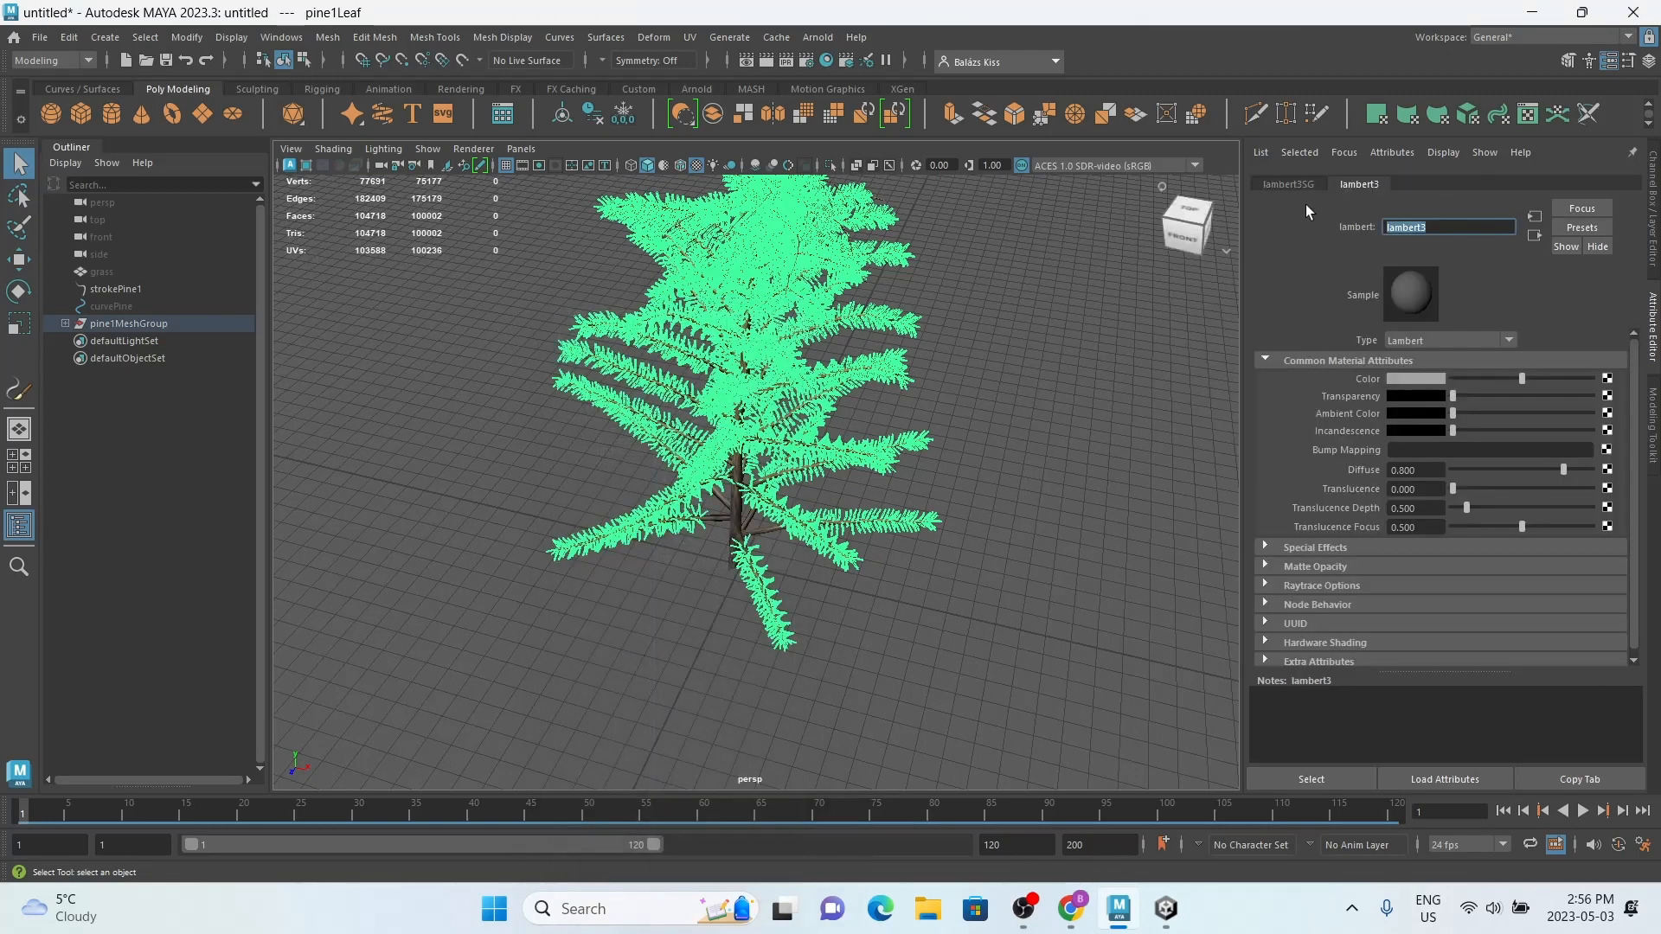
{"action": "type", "text": "leavesMat"}
{"action": "key", "text": "Return"}
Step: Set the leavesMat color to a dark green with saturation 0.824 and value 0.292
{"action": "left_click", "coordinate": [1414, 378]}
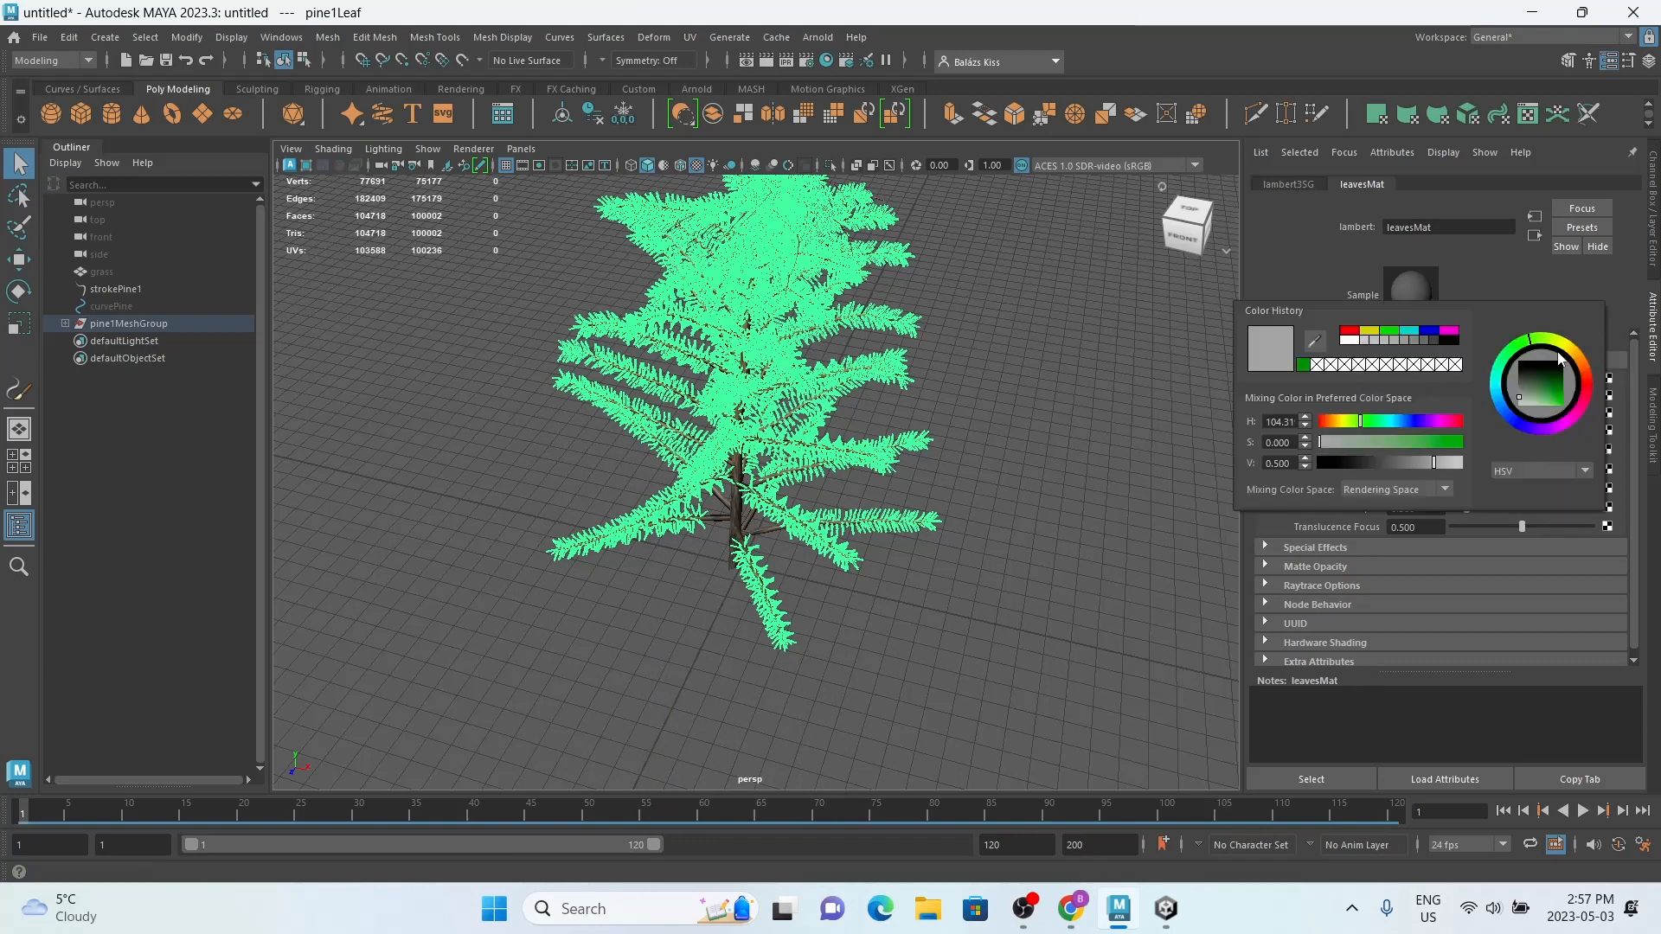
{"action": "left_click", "coordinate": [1557, 396]}
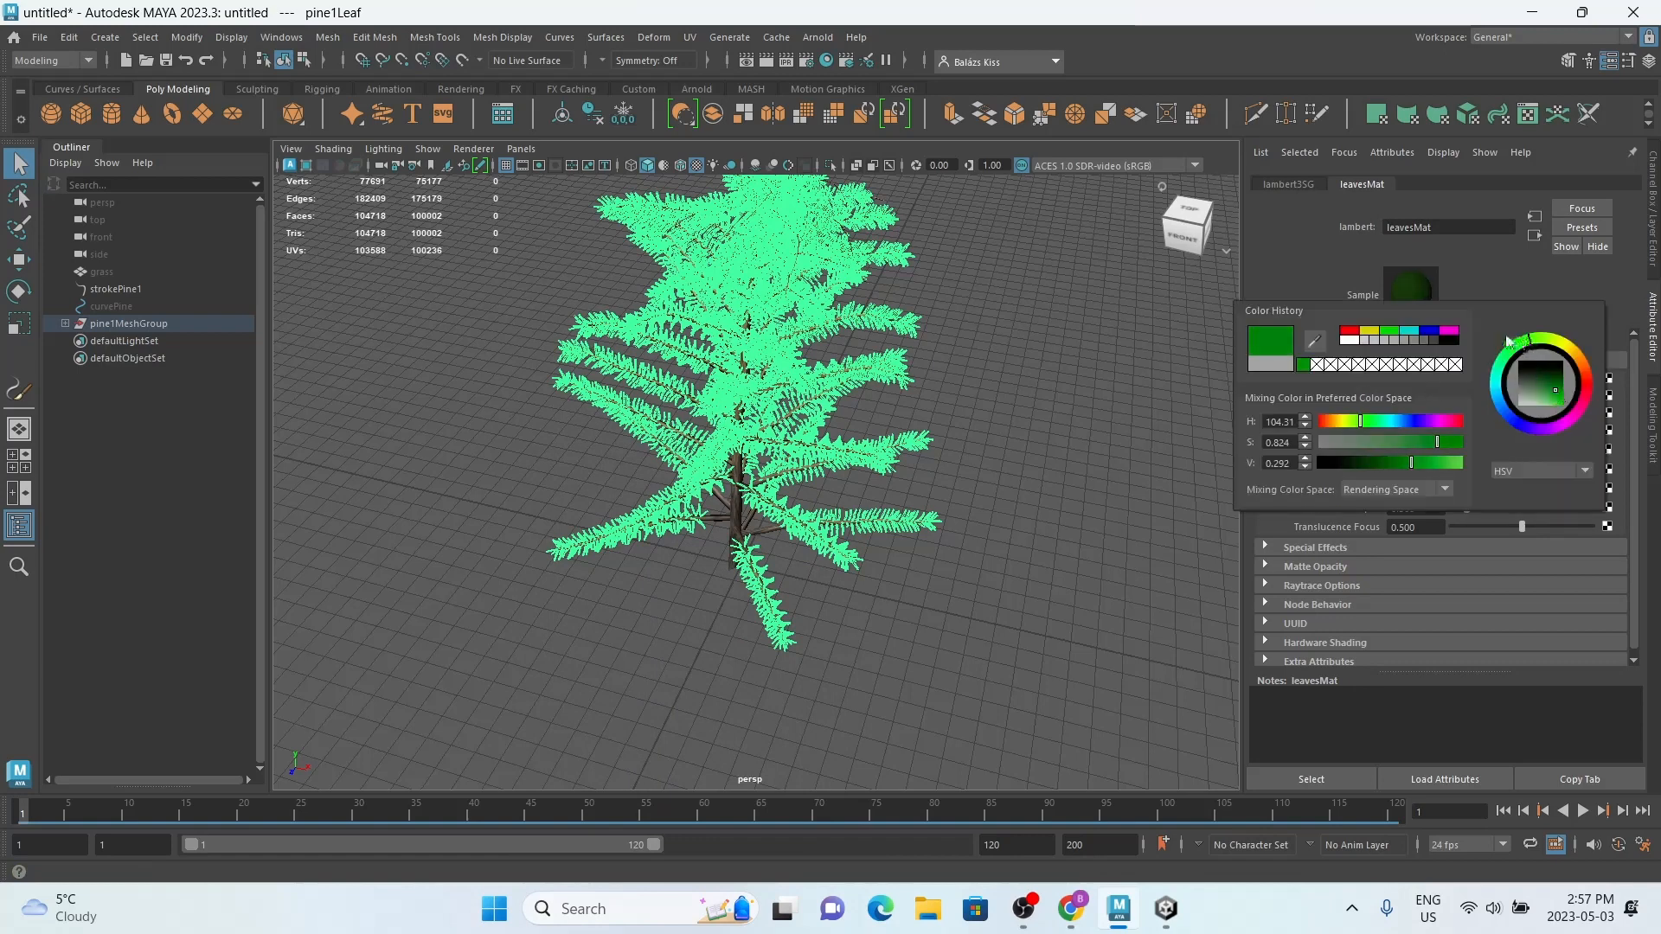
{"action": "left_click", "coordinate": [871, 626]}
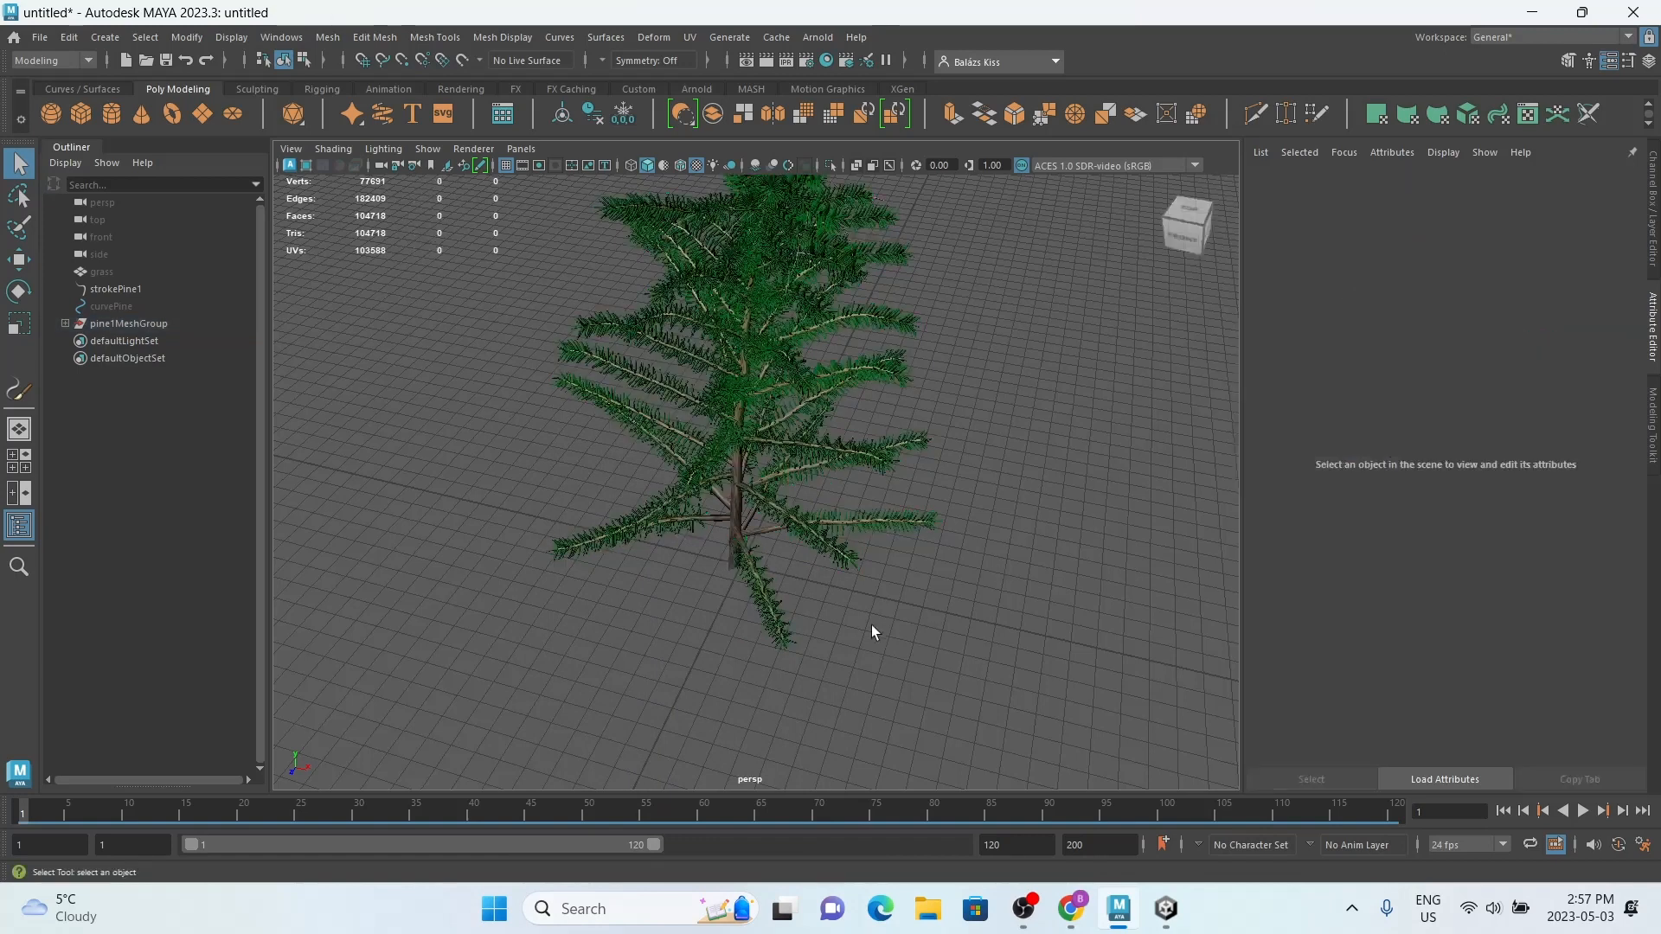
Step: Assign a new Lambert material named barkMat to the pine's trunk and branch mesh
{"action": "left_click", "coordinate": [737, 523]}
{"action": "right_click", "coordinate": [730, 387]}
{"action": "left_click", "coordinate": [753, 830]}
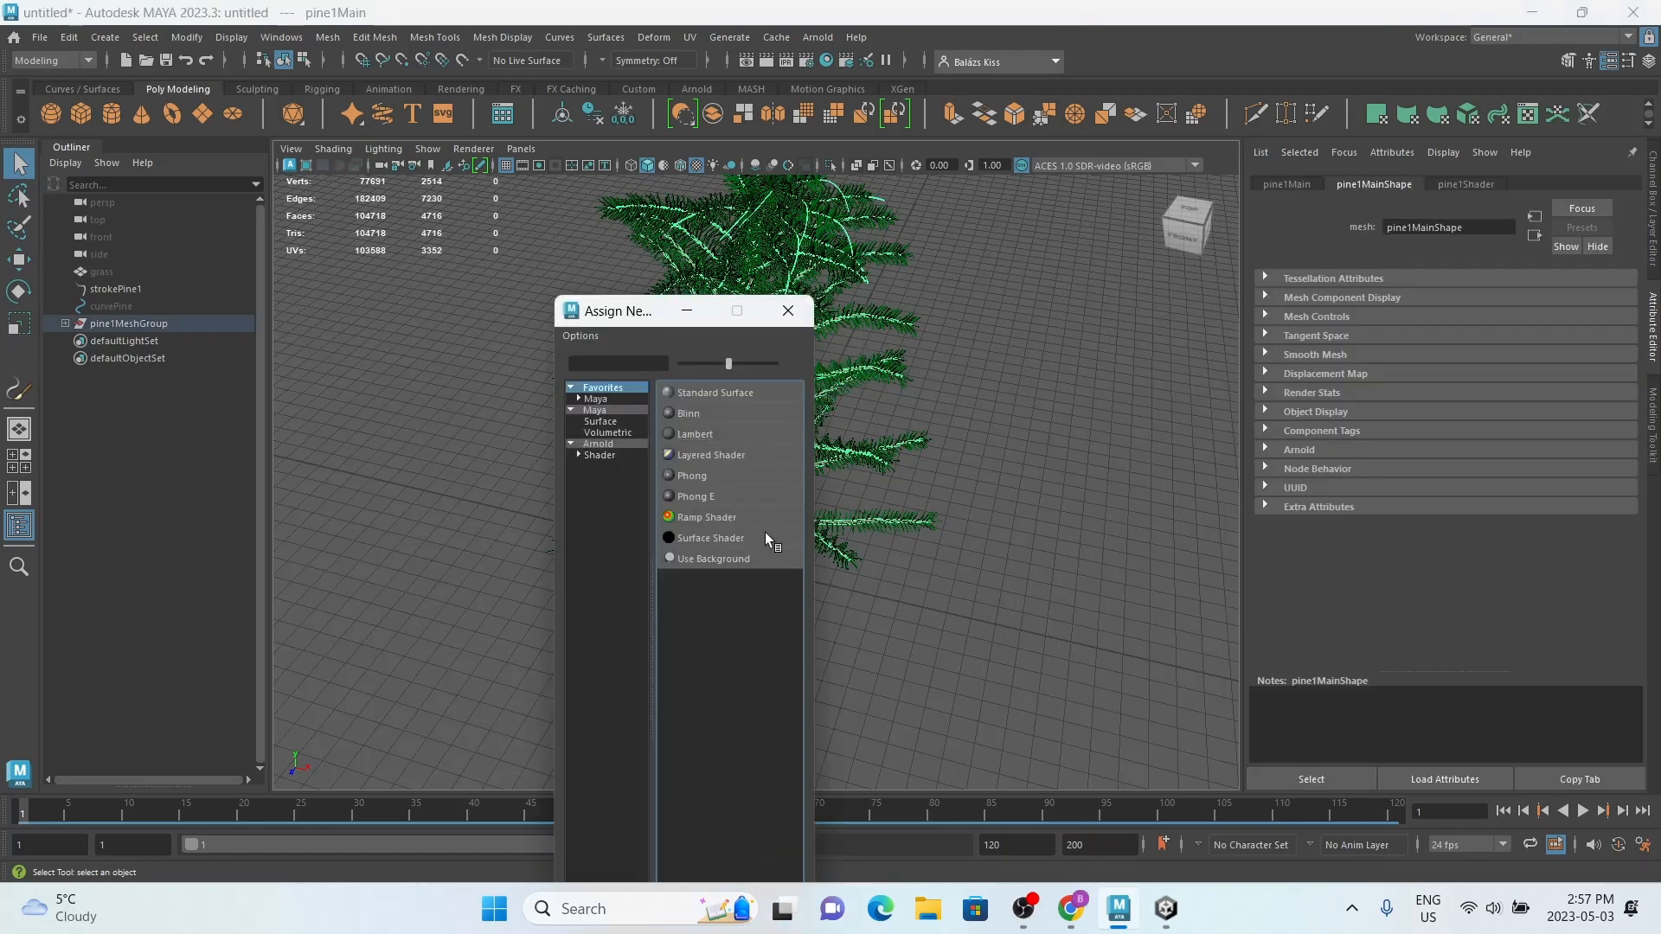
{"action": "left_click", "coordinate": [716, 435]}
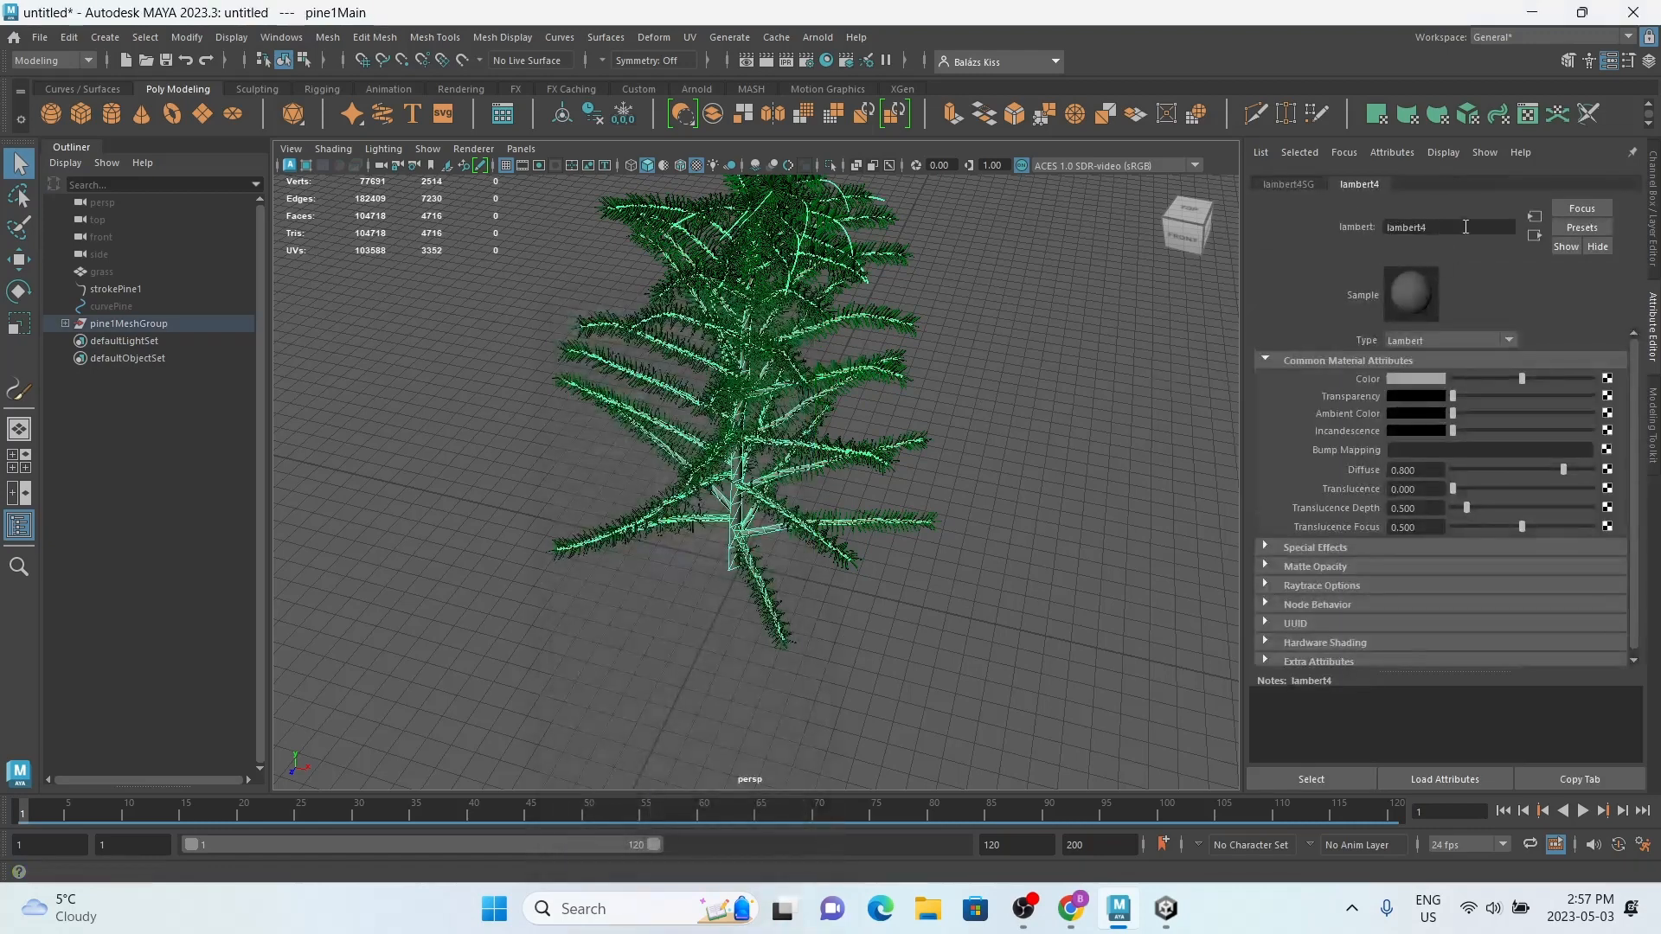
{"action": "type", "text": "barkMat"}
{"action": "key", "text": "Return"}
Step: Set the barkMat color to a muted dark olive with hue 63.462, saturation 0.628 and value 0.207
{"action": "left_click", "coordinate": [1416, 378]}
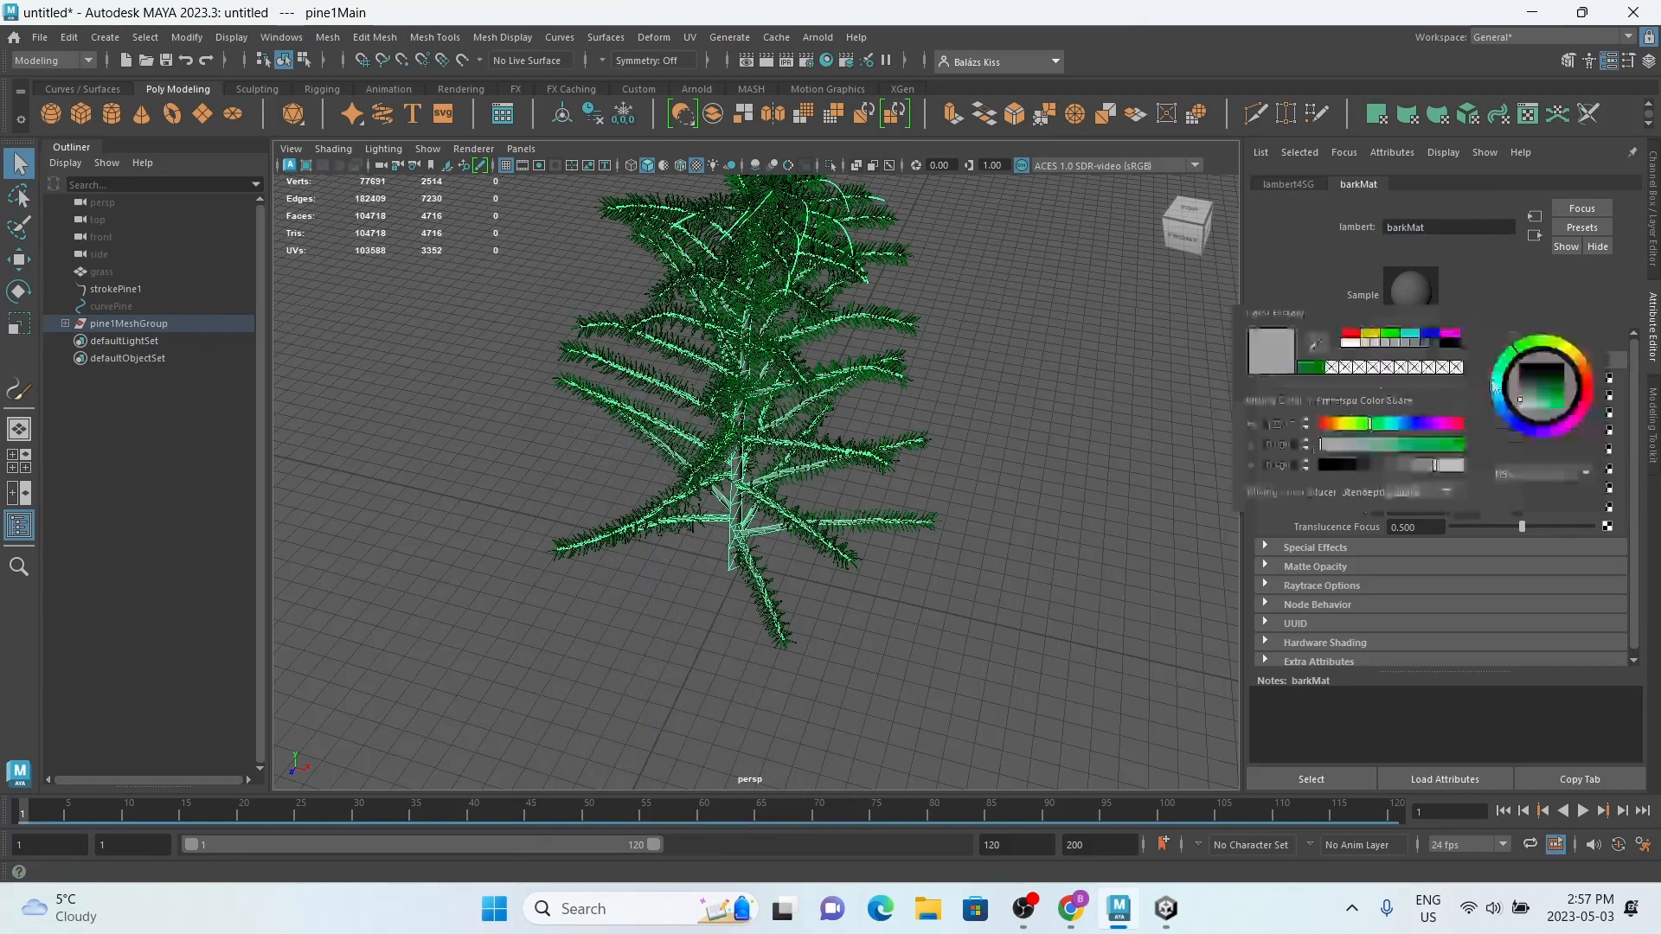
{"action": "left_click_drag", "start_coordinate": [1555, 386], "coordinate": [1558, 395]}
{"action": "left_click", "coordinate": [950, 610]}
{"action": "left_click_drag", "start_coordinate": [950, 610], "coordinate": [749, 545], "text": "alt"}
{"action": "left_click", "coordinate": [804, 518]}
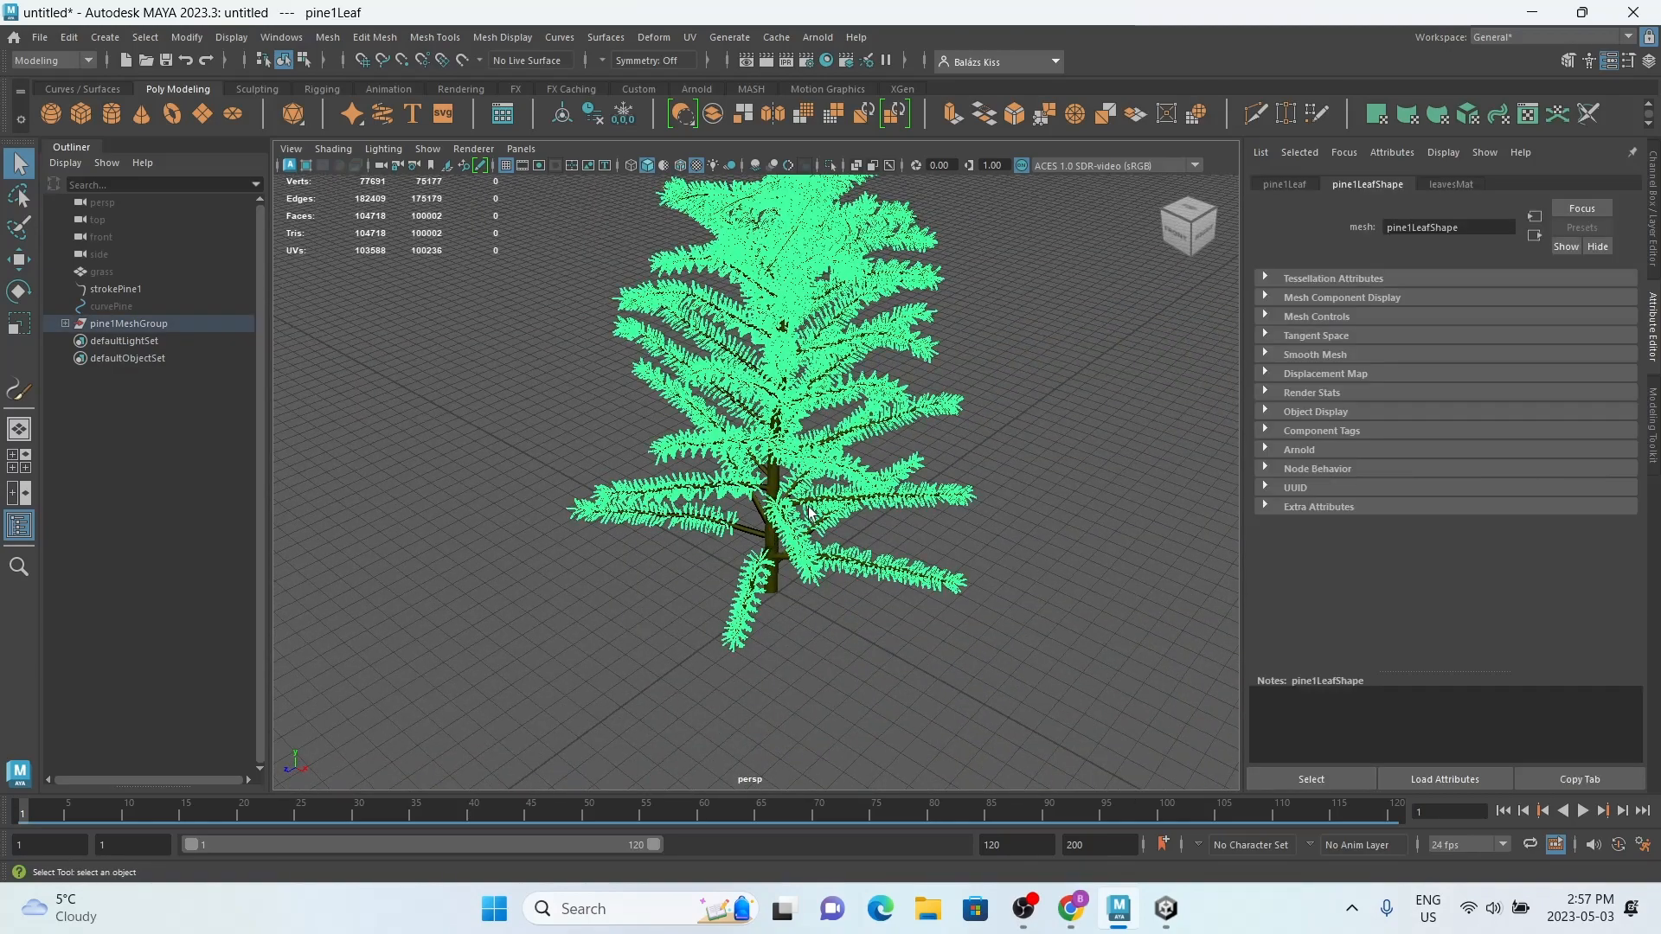
{"action": "left_click", "coordinate": [749, 538]}
{"action": "left_click", "coordinate": [1456, 184]}
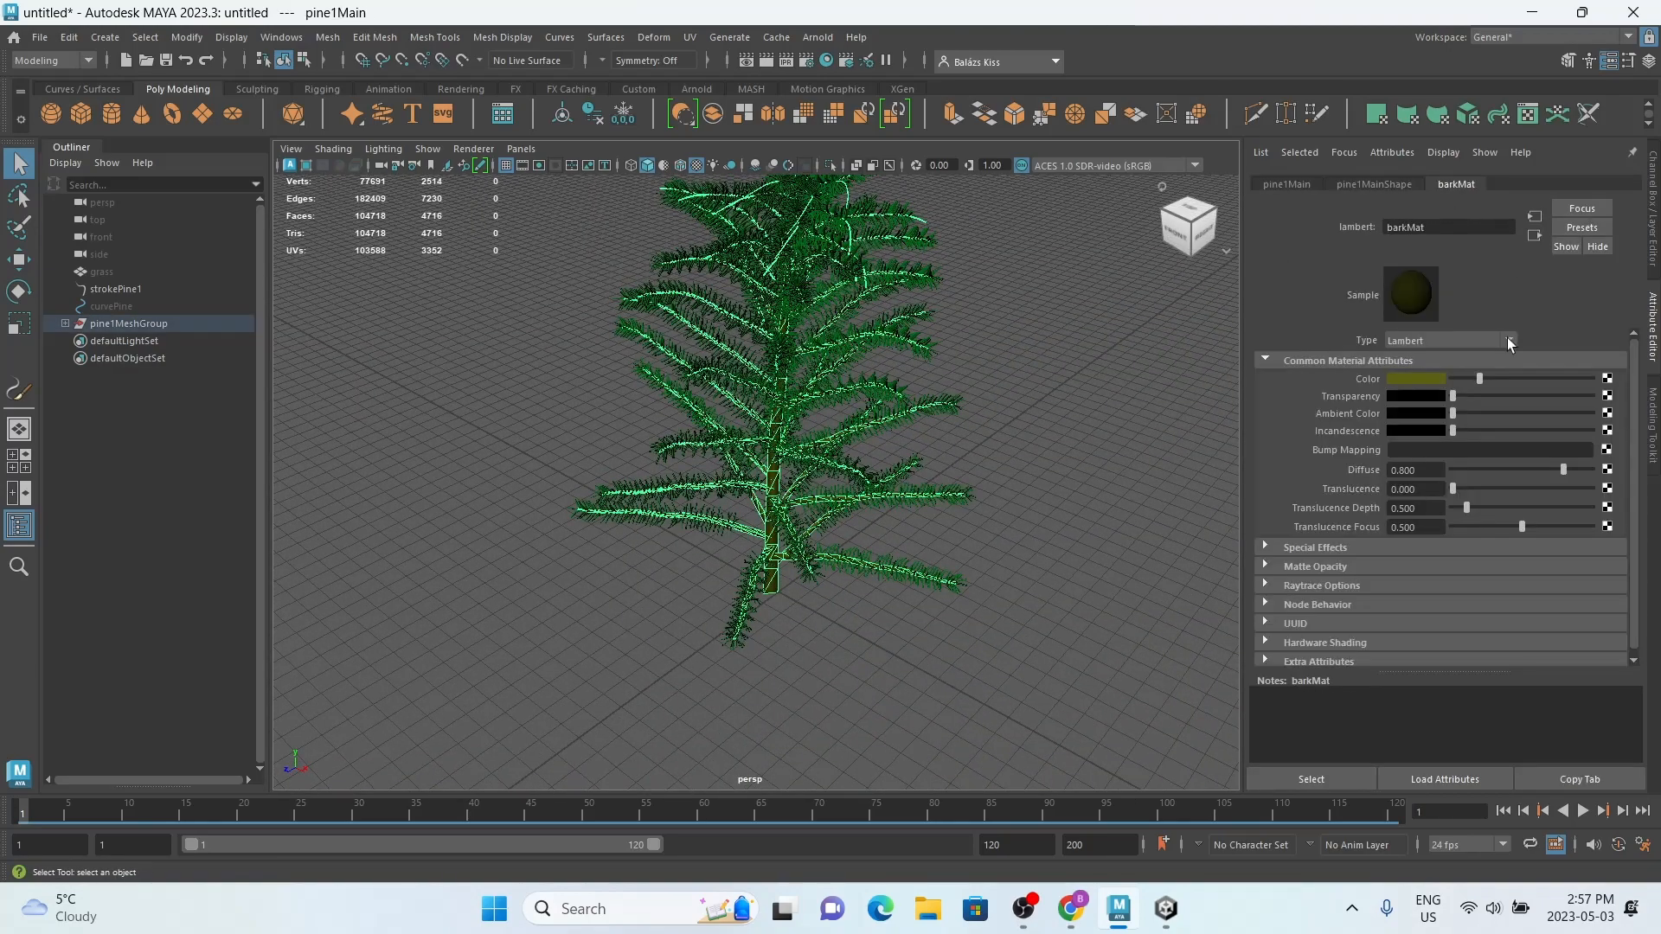
{"action": "left_click", "coordinate": [1423, 380]}
{"action": "left_click_drag", "start_coordinate": [1561, 387], "coordinate": [1559, 393]}
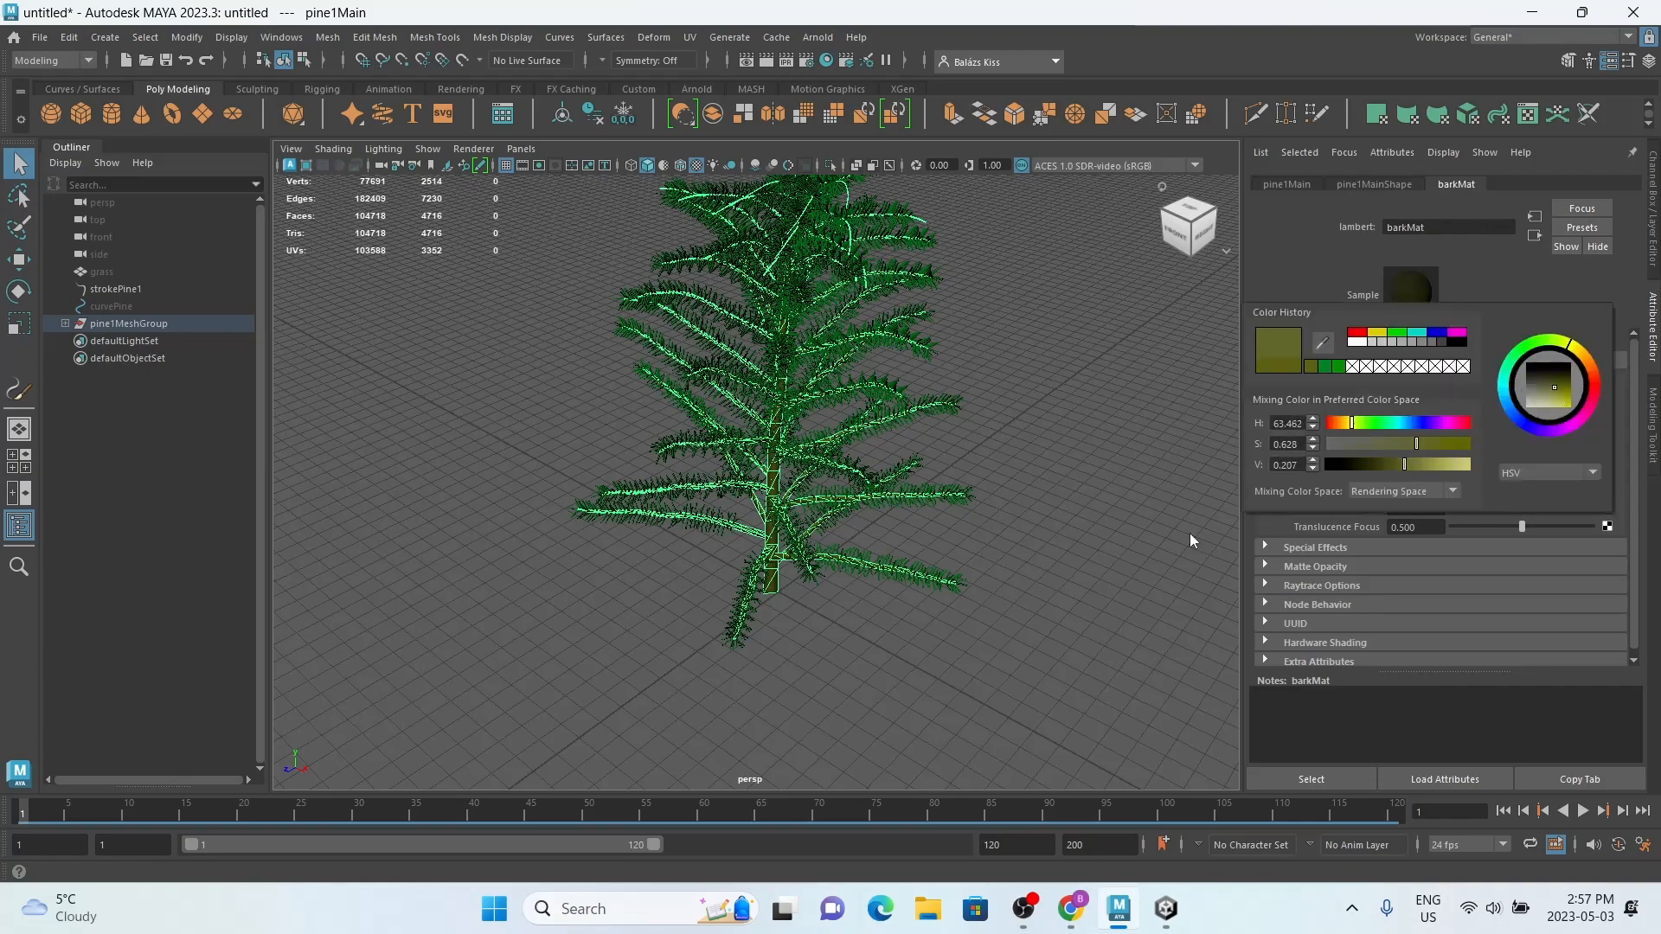
{"action": "left_click", "coordinate": [848, 723]}
Step: Examine the whole pine tree's leaves and bark from the side and slightly above, with both meshes selected
{"action": "left_click_drag", "start_coordinate": [849, 724], "coordinate": [717, 519], "text": "alt"}
{"action": "scroll", "coordinate": [806, 515], "scroll_direction": "down", "scroll_amount": 4}
{"action": "scroll", "coordinate": [716, 550], "scroll_direction": "up", "scroll_amount": 3}
{"action": "scroll", "coordinate": [716, 550], "scroll_direction": "down", "scroll_amount": 3}
{"action": "left_click_drag", "start_coordinate": [636, 666], "coordinate": [740, 485]}
{"action": "left_click_drag", "start_coordinate": [748, 407], "coordinate": [791, 204], "text": "alt"}
{"action": "scroll", "coordinate": [800, 369], "scroll_direction": "up", "scroll_amount": 3}
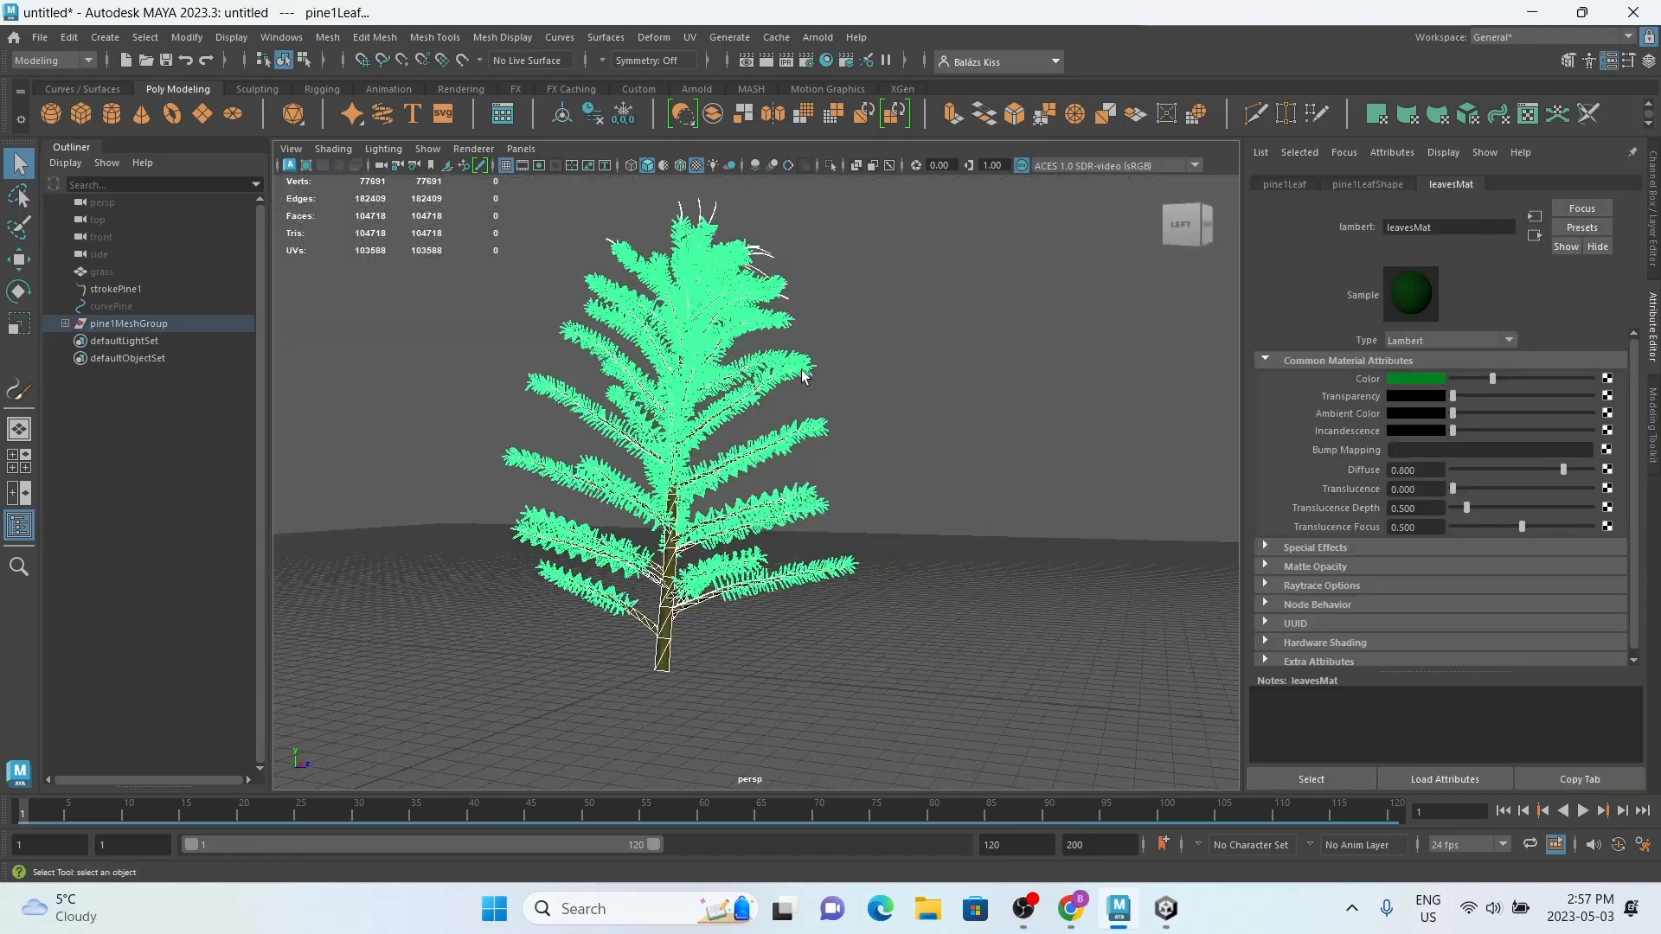
{"action": "left_click", "coordinate": [880, 473]}
{"action": "left_click_drag", "start_coordinate": [882, 474], "coordinate": [815, 534], "text": "alt"}
{"action": "left_click_drag", "start_coordinate": [523, 615], "coordinate": [768, 289]}
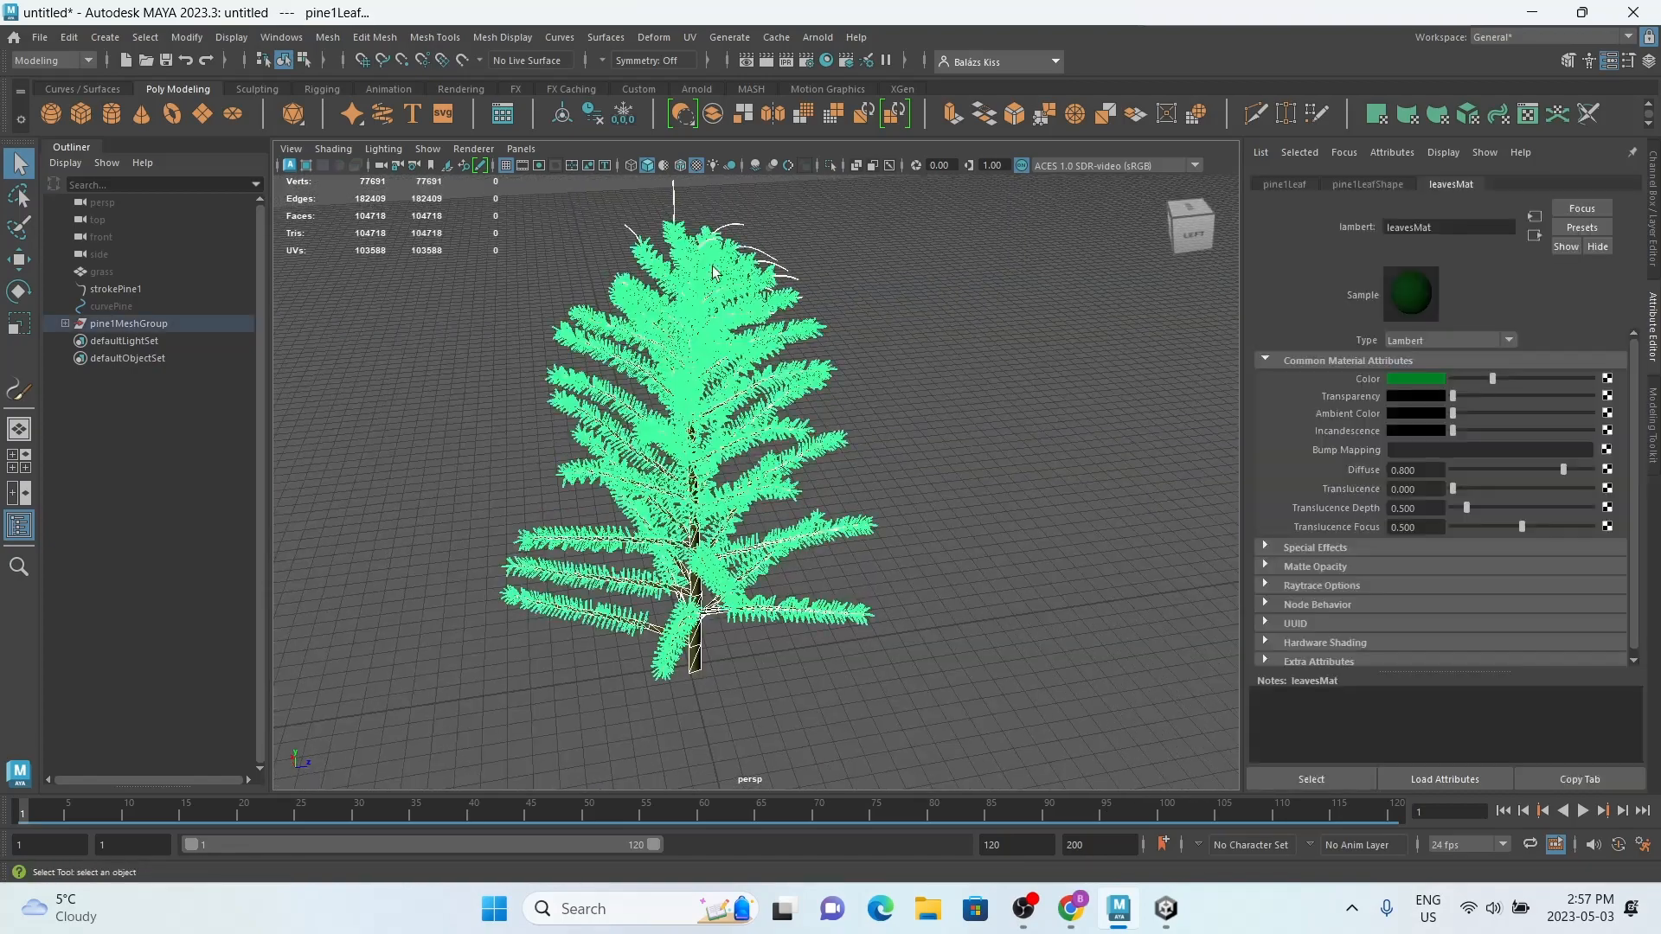
Step: Ungroup pine1MeshGroup to separate the pine's leaf and trunk meshes from their parent group
{"action": "left_click", "coordinate": [155, 323]}
{"action": "left_click", "coordinate": [69, 37]}
{"action": "left_click", "coordinate": [147, 392]}
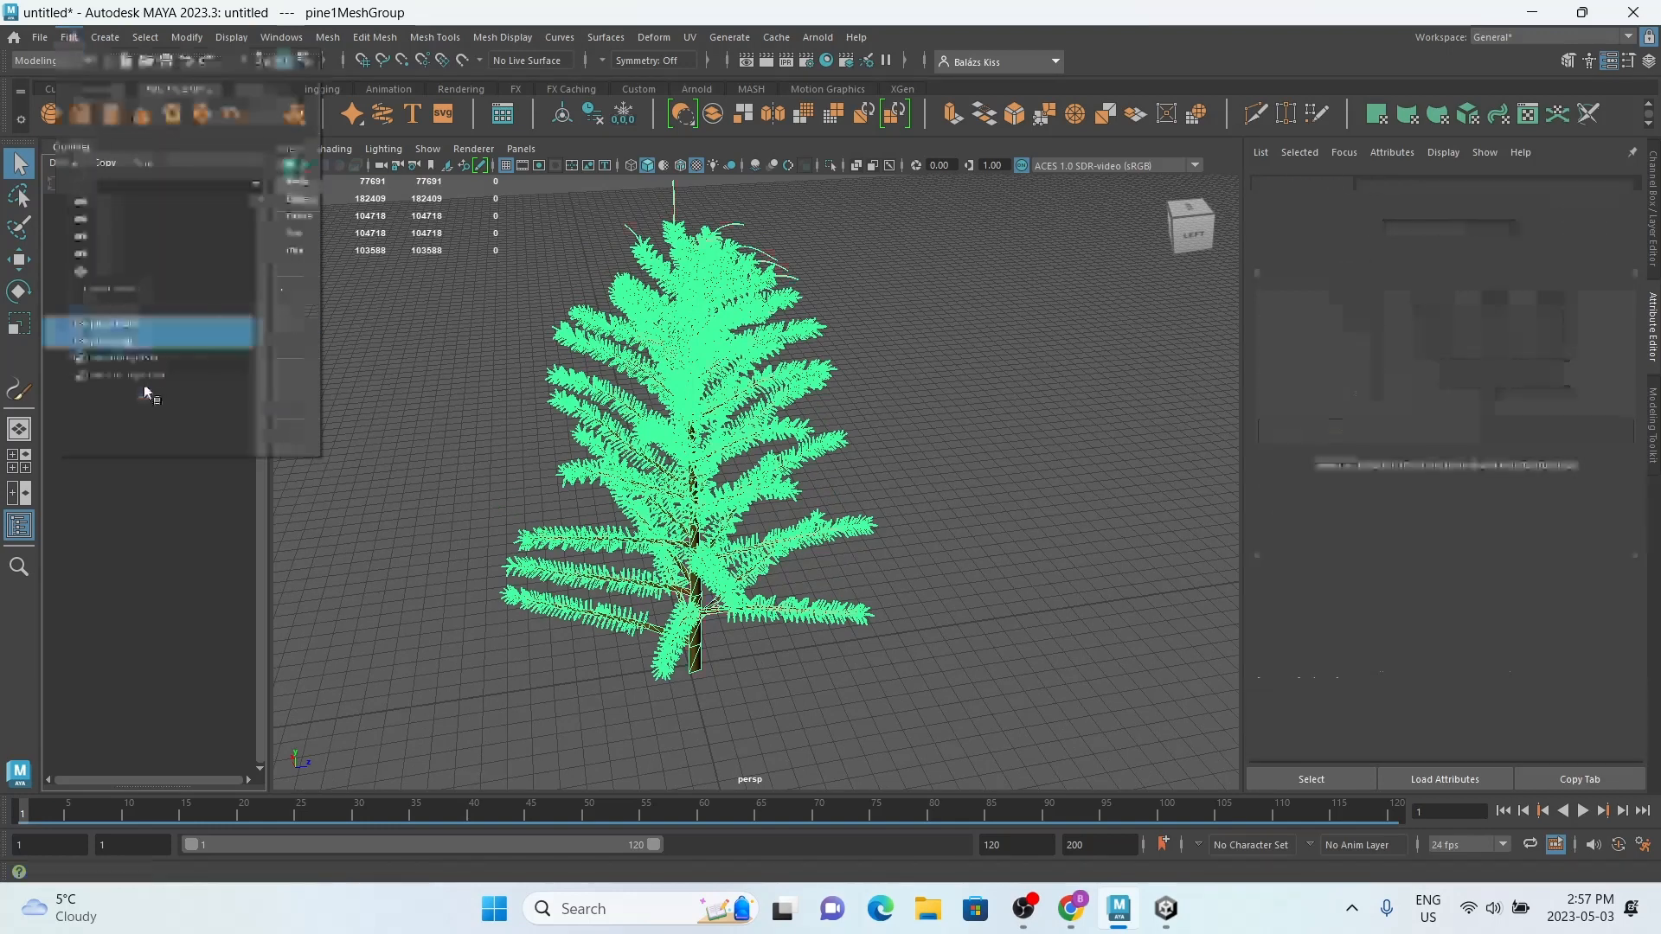
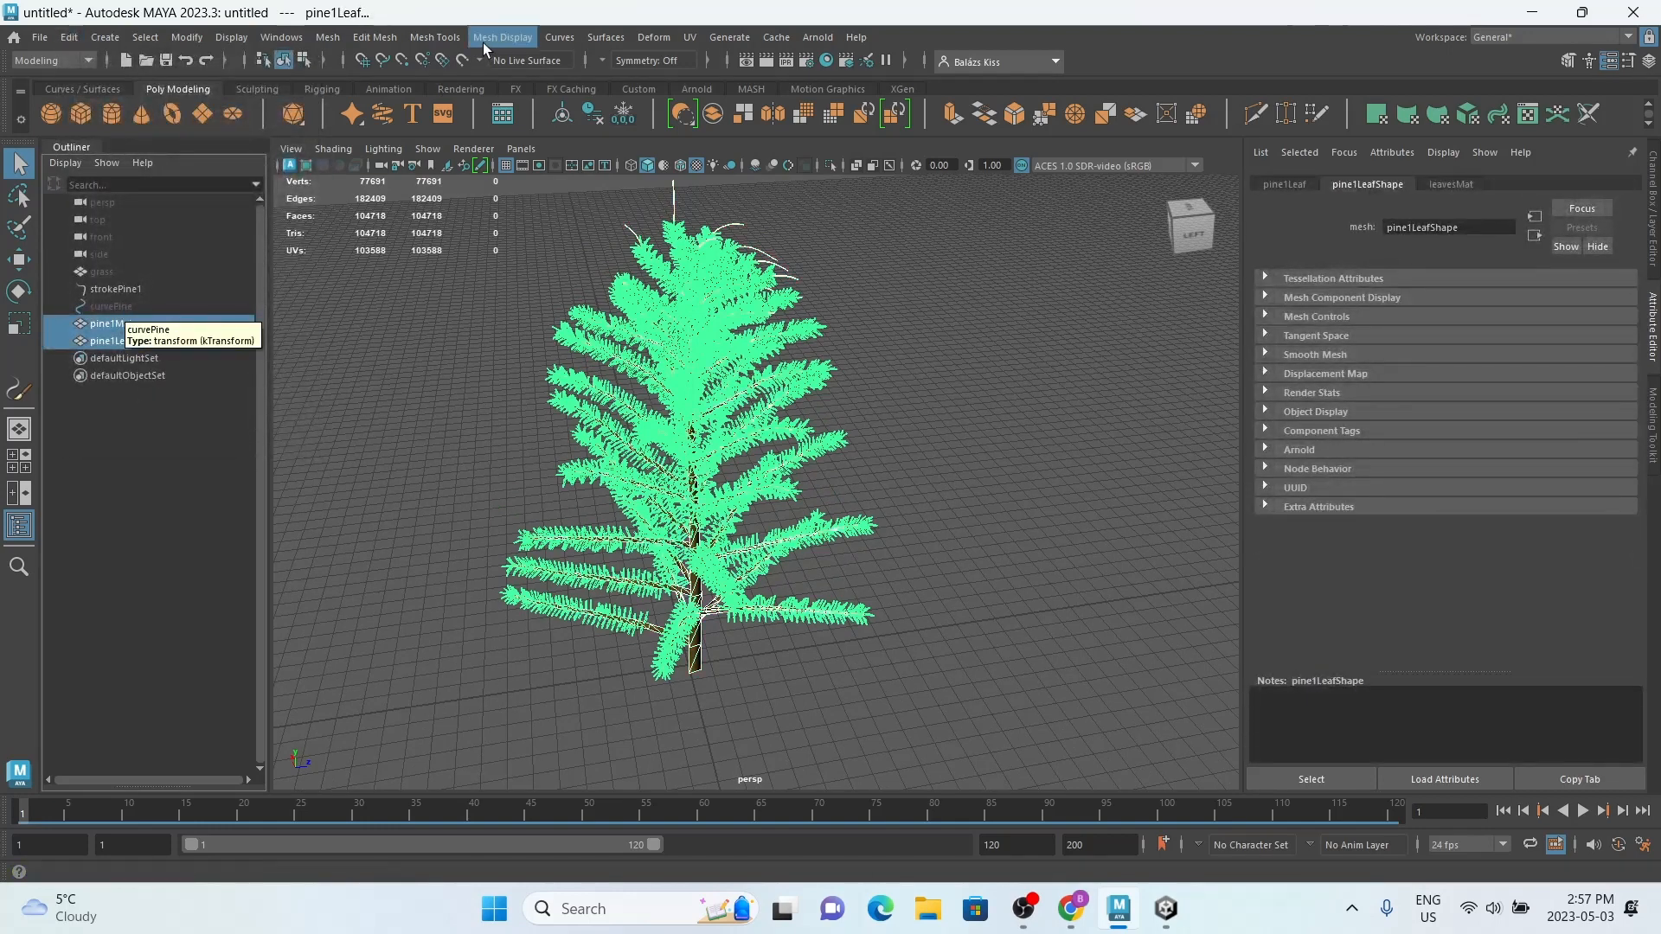
Step: Combine the pine's leaf and trunk meshes into a single mesh and rename it tree
{"action": "left_click", "coordinate": [328, 37]}
{"action": "left_click", "coordinate": [360, 101]}
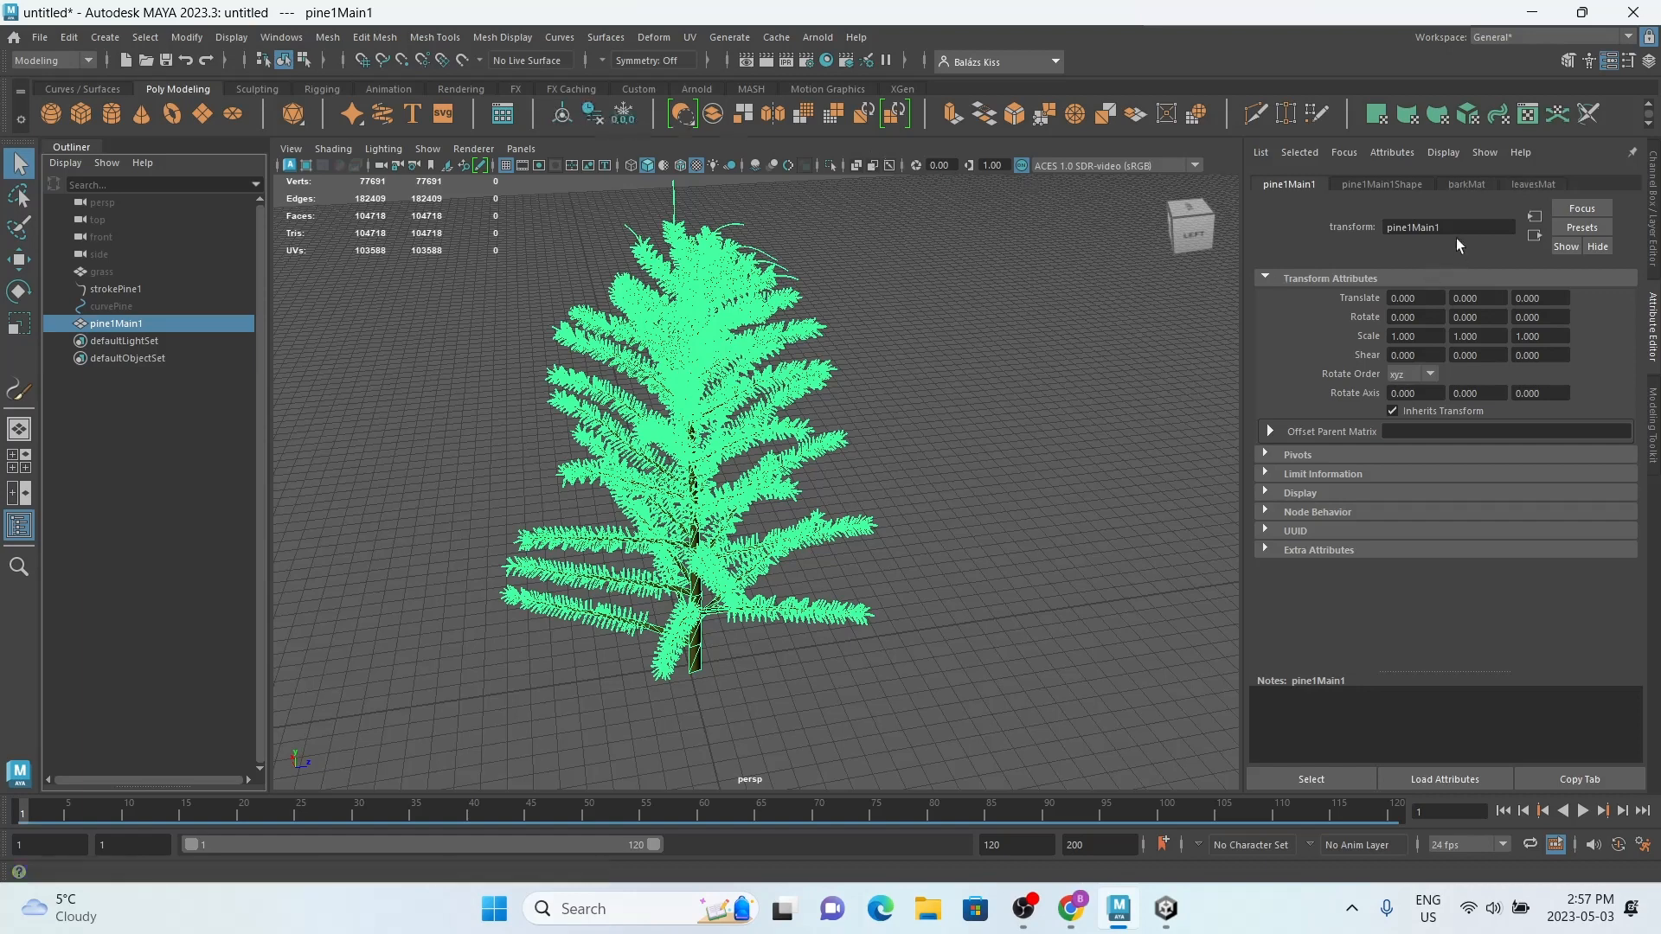
{"action": "double_click", "coordinate": [104, 324]}
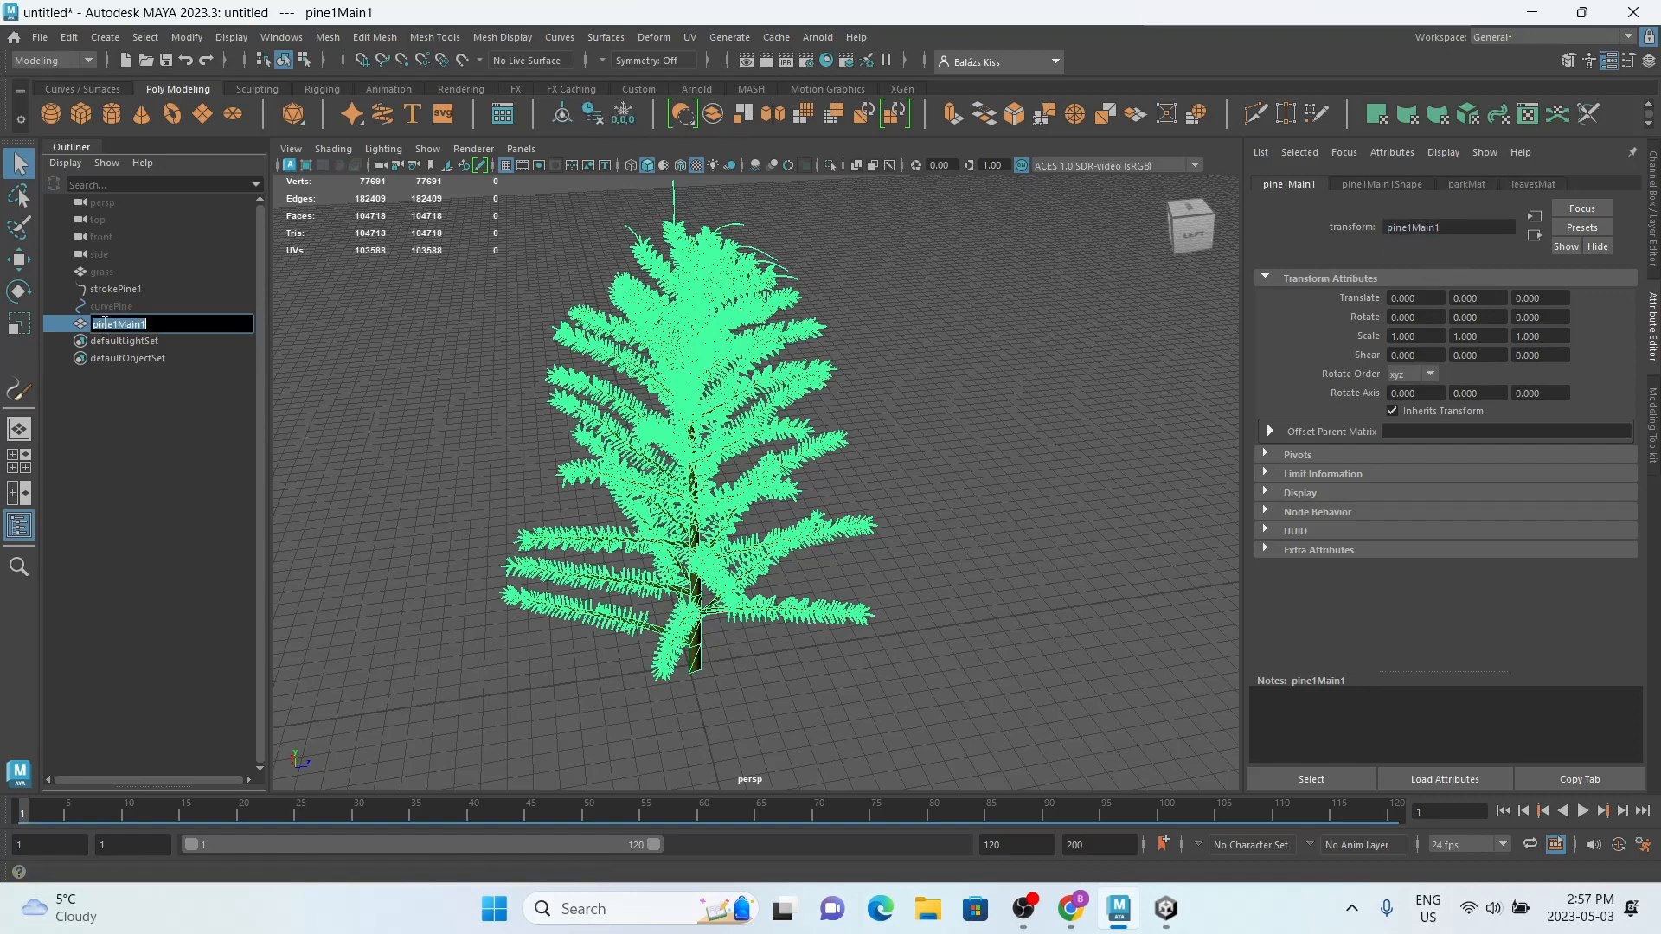
{"action": "type", "text": "tree"}
{"action": "key", "text": "Return"}
Step: Delete the leftover curvePine and strokePine1 objects, and select the tree mesh
{"action": "left_click", "coordinate": [106, 304]}
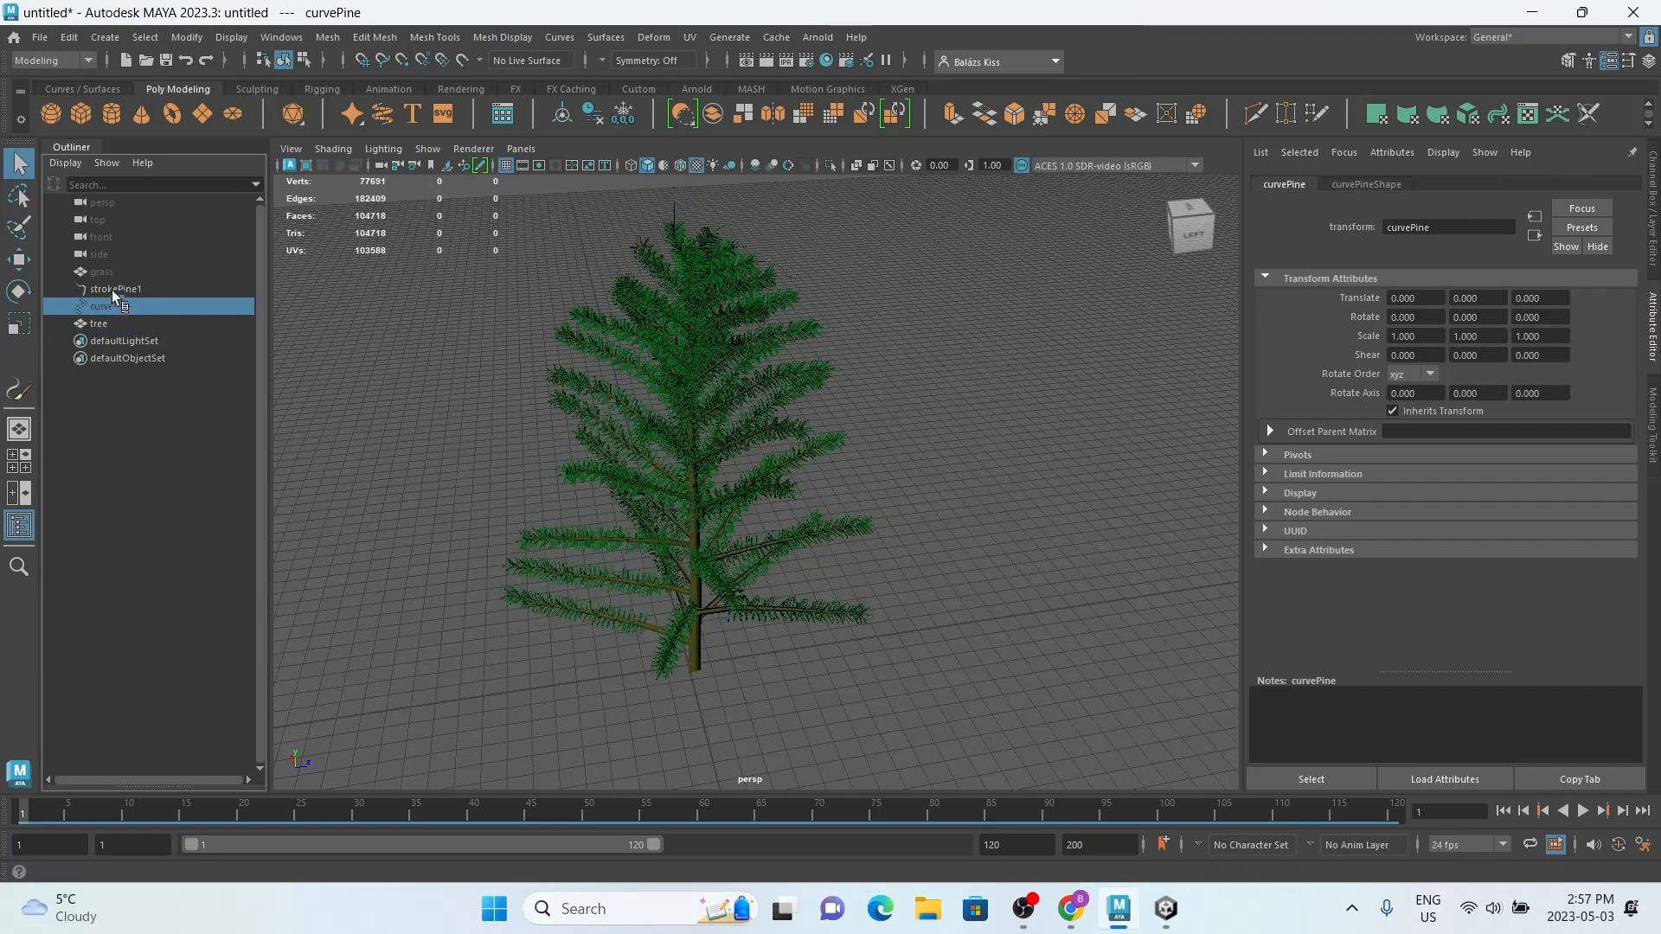
{"action": "left_click", "coordinate": [112, 289], "text": "ctrl"}
{"action": "key", "text": "Delete"}
{"action": "left_click", "coordinate": [101, 289]}
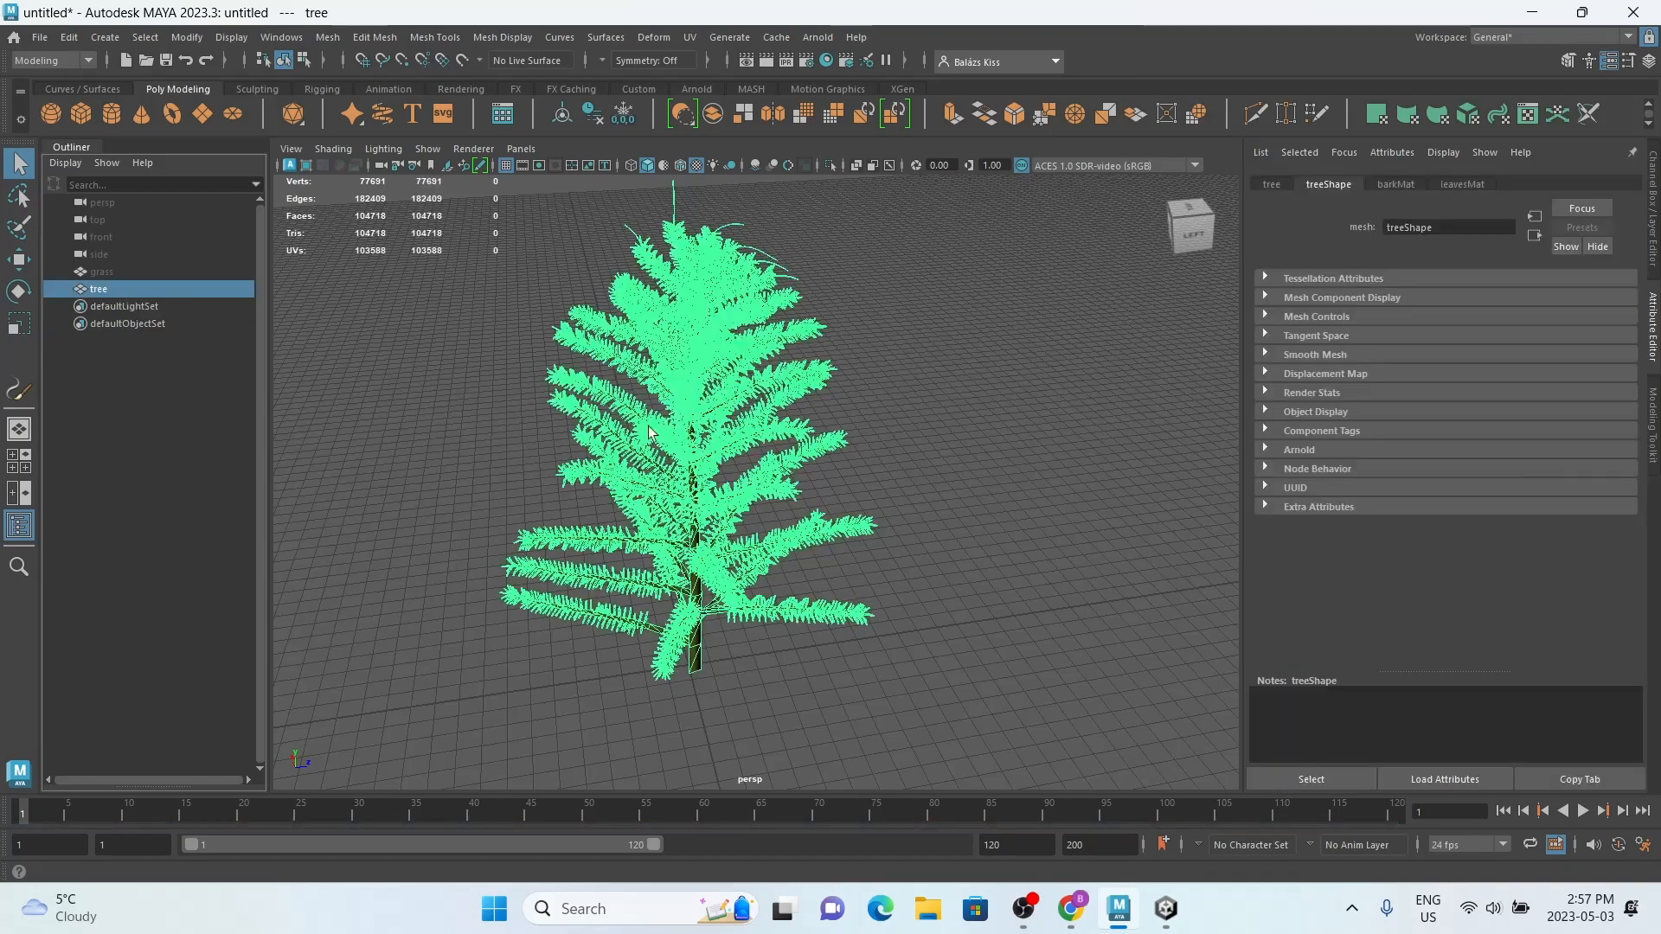
Step: Examine the combined tree mesh from several angles and show its move manipulator
{"action": "left_click", "coordinate": [650, 525]}
{"action": "mouse_move", "coordinate": [650, 525]}
{"action": "left_mouse_down", "text": "alt"}
{"action": "mouse_move", "coordinate": [467, 467]}
{"action": "mouse_move", "coordinate": [630, 509]}
{"action": "left_mouse_up", "text": "alt"}
{"action": "left_click", "coordinate": [815, 515]}
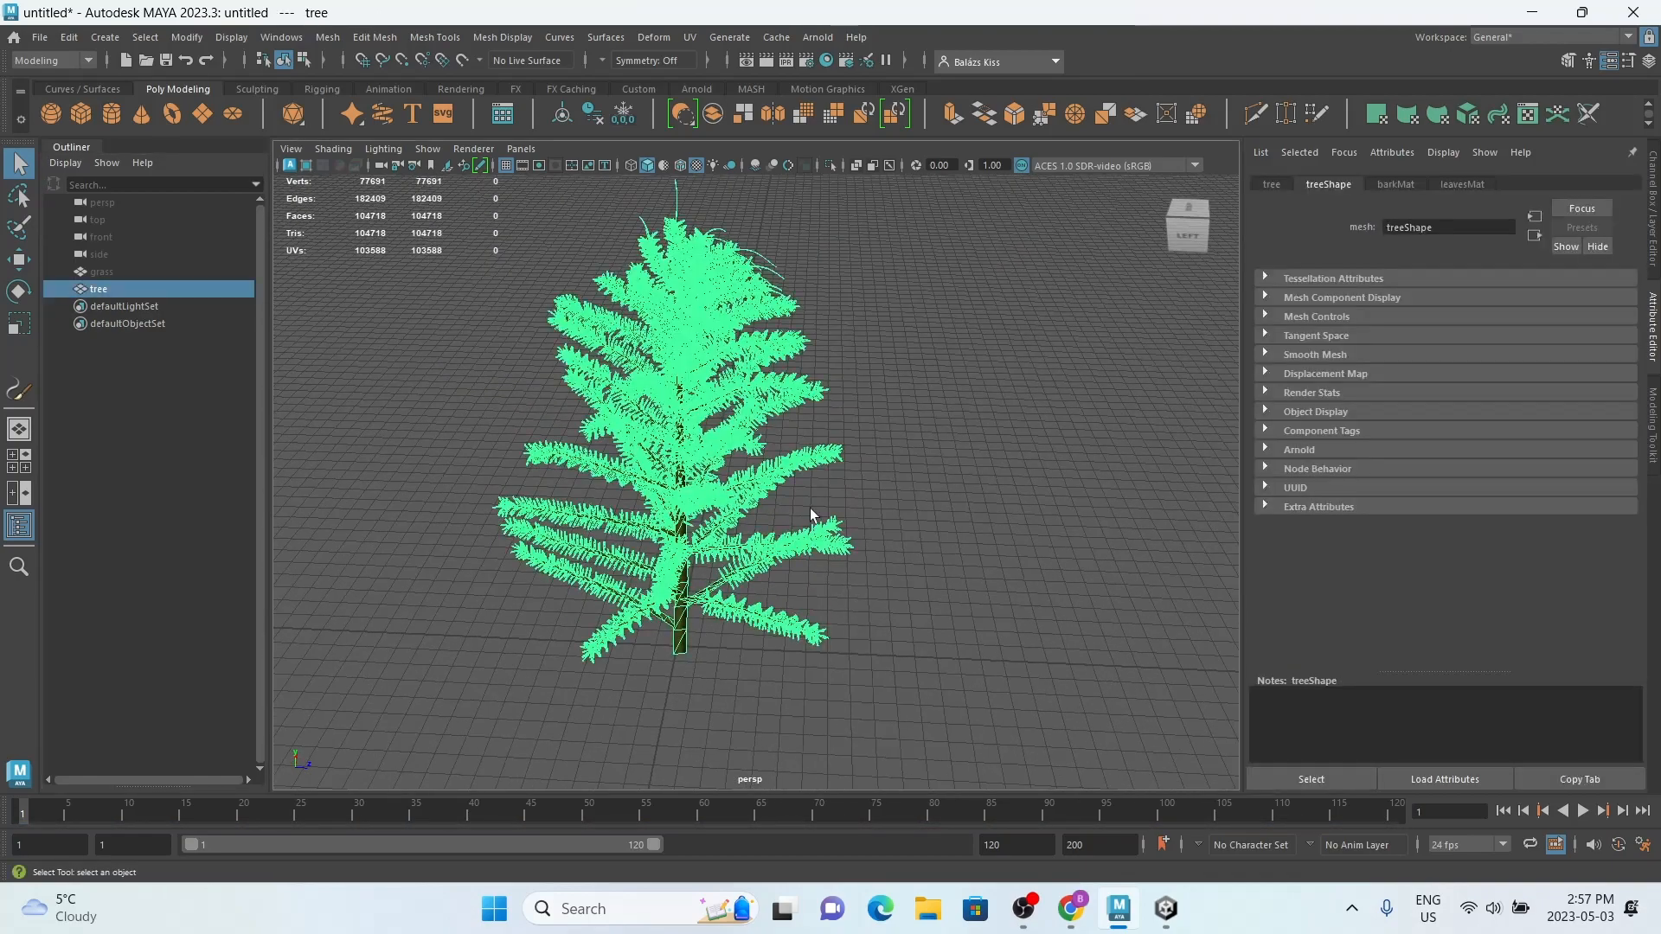
{"action": "left_click_drag", "start_coordinate": [815, 516], "coordinate": [941, 445], "text": "alt"}
{"action": "left_click", "coordinate": [962, 525]}
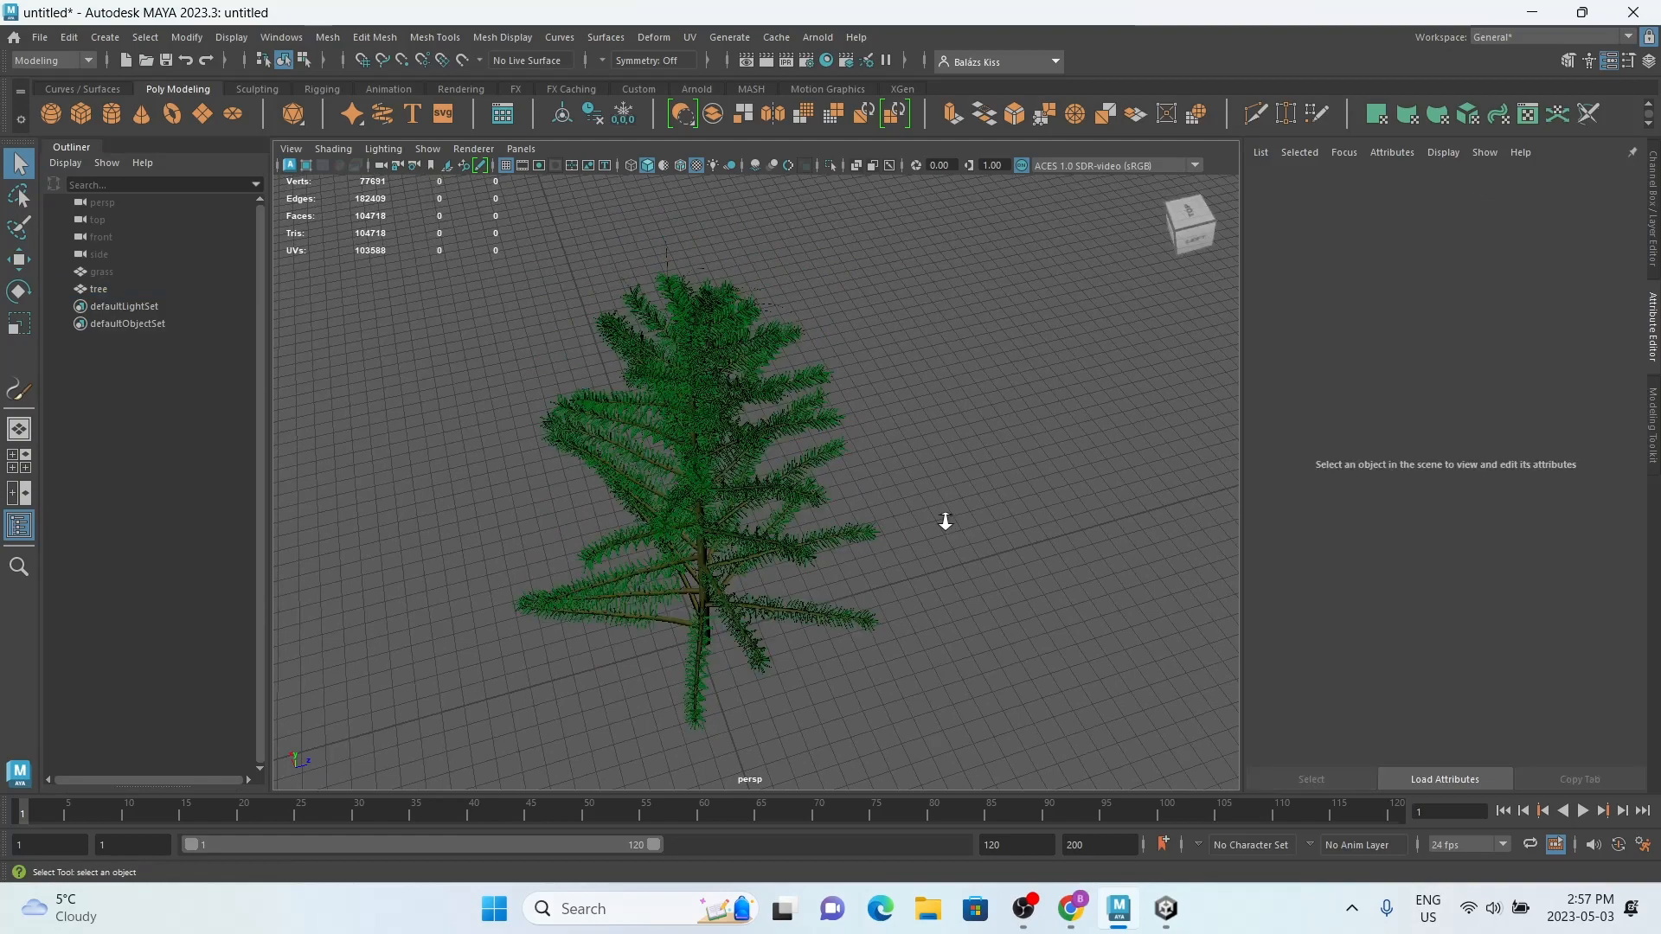
{"action": "left_click_drag", "start_coordinate": [962, 525], "coordinate": [727, 435], "text": "alt"}
{"action": "left_click", "coordinate": [727, 434]}
{"action": "scroll", "coordinate": [750, 435], "scroll_direction": "up", "scroll_amount": 3}
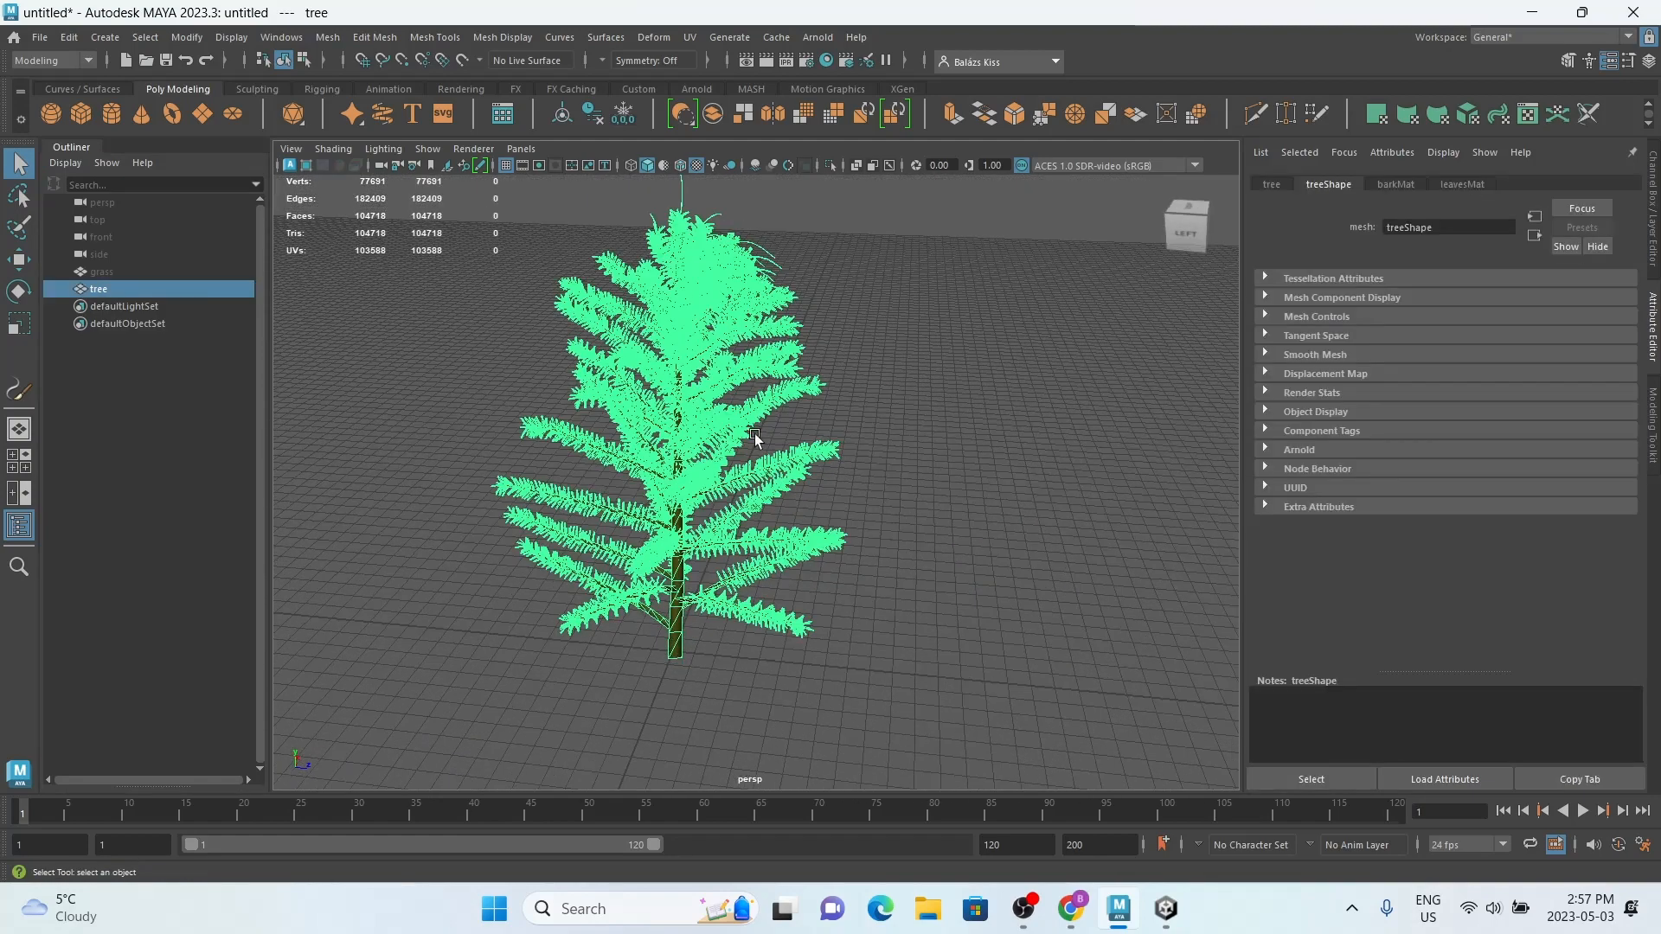
{"action": "key", "text": "w"}
{"action": "left_click", "coordinate": [862, 454]}
{"action": "left_click", "coordinate": [730, 445]}
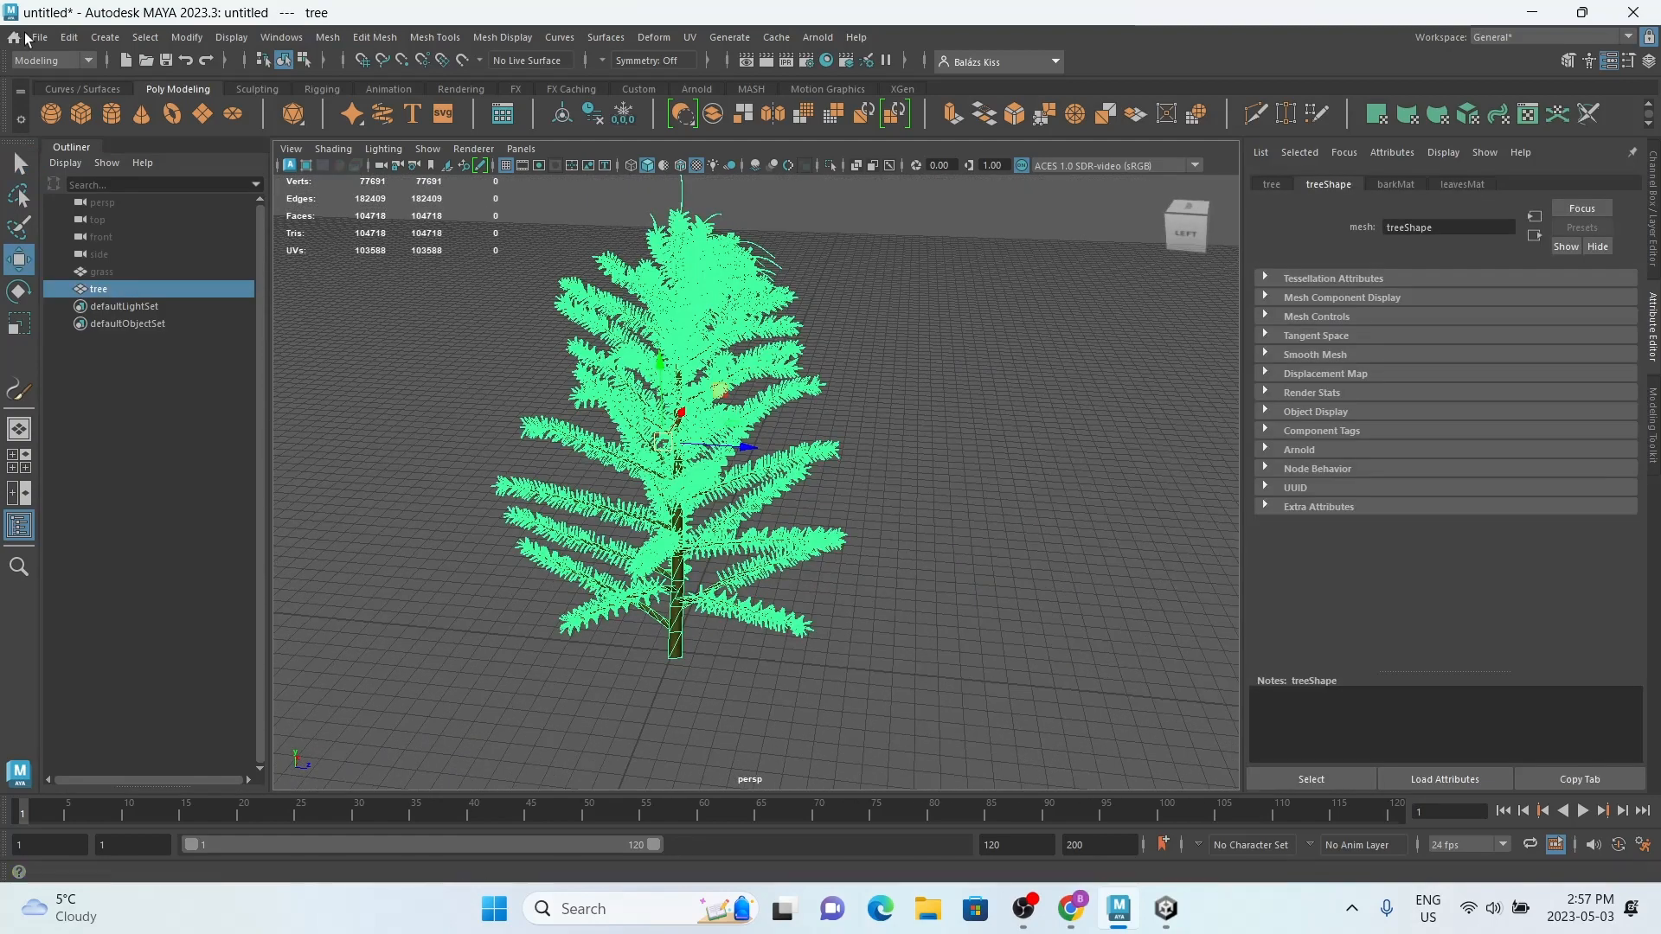
Step: Export the selected tree mesh as an FBX file named tree to the Downloads folder, with Embed Media enabled
{"action": "left_click", "coordinate": [39, 37]}
{"action": "left_click", "coordinate": [122, 266]}
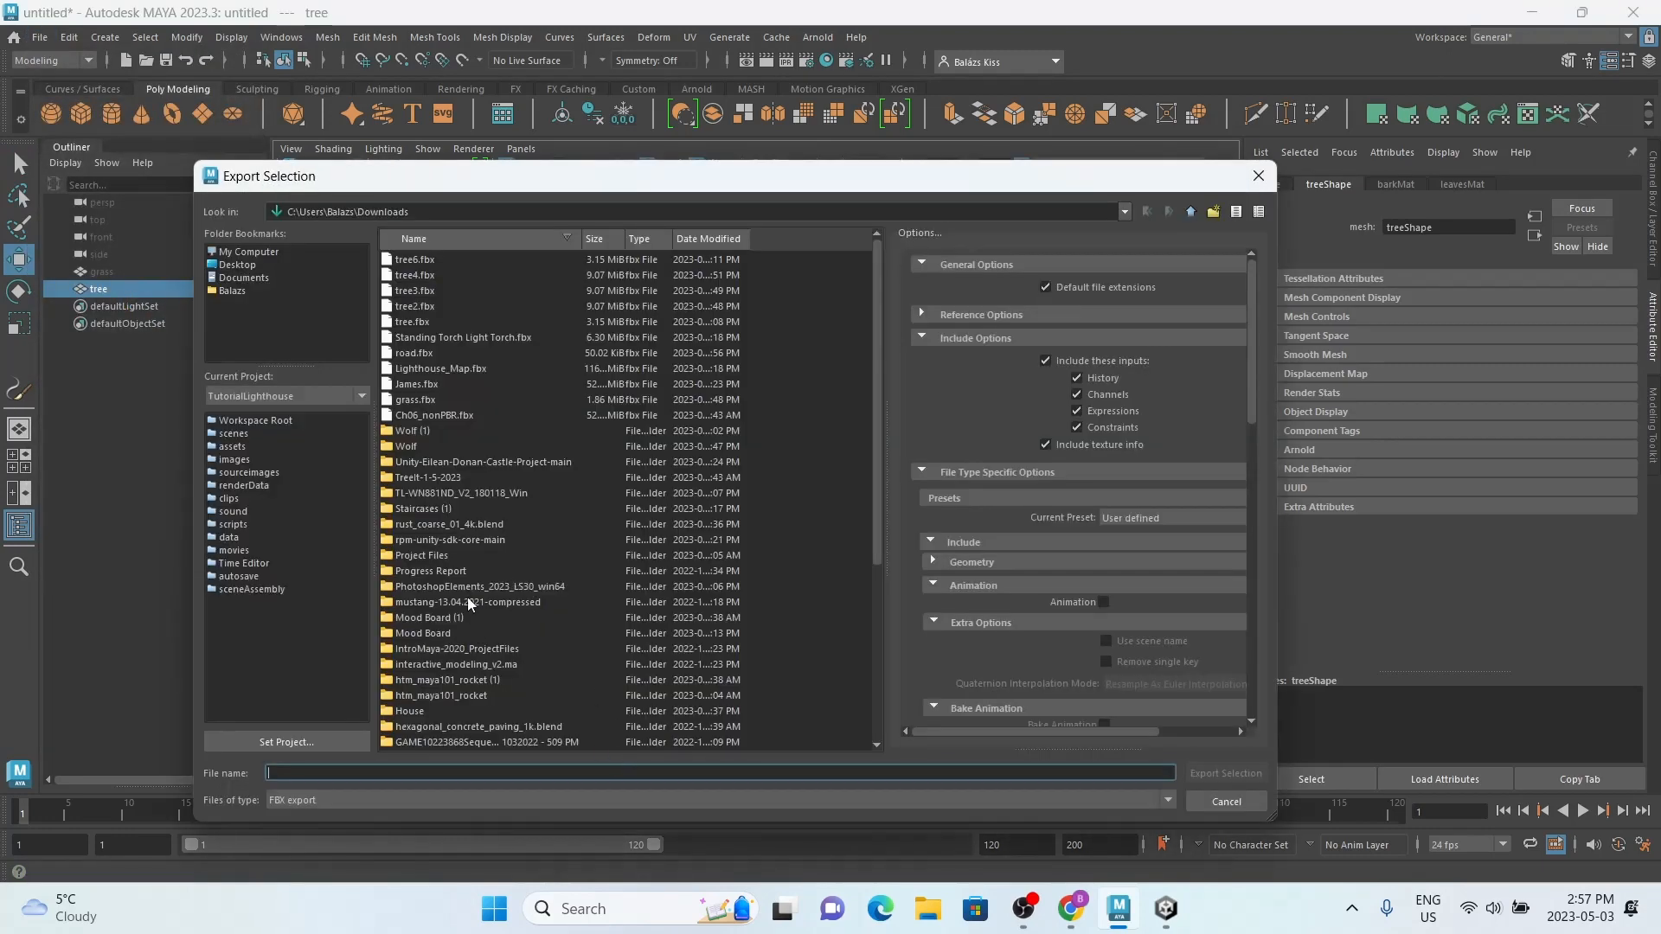
{"action": "type", "text": "tree"}
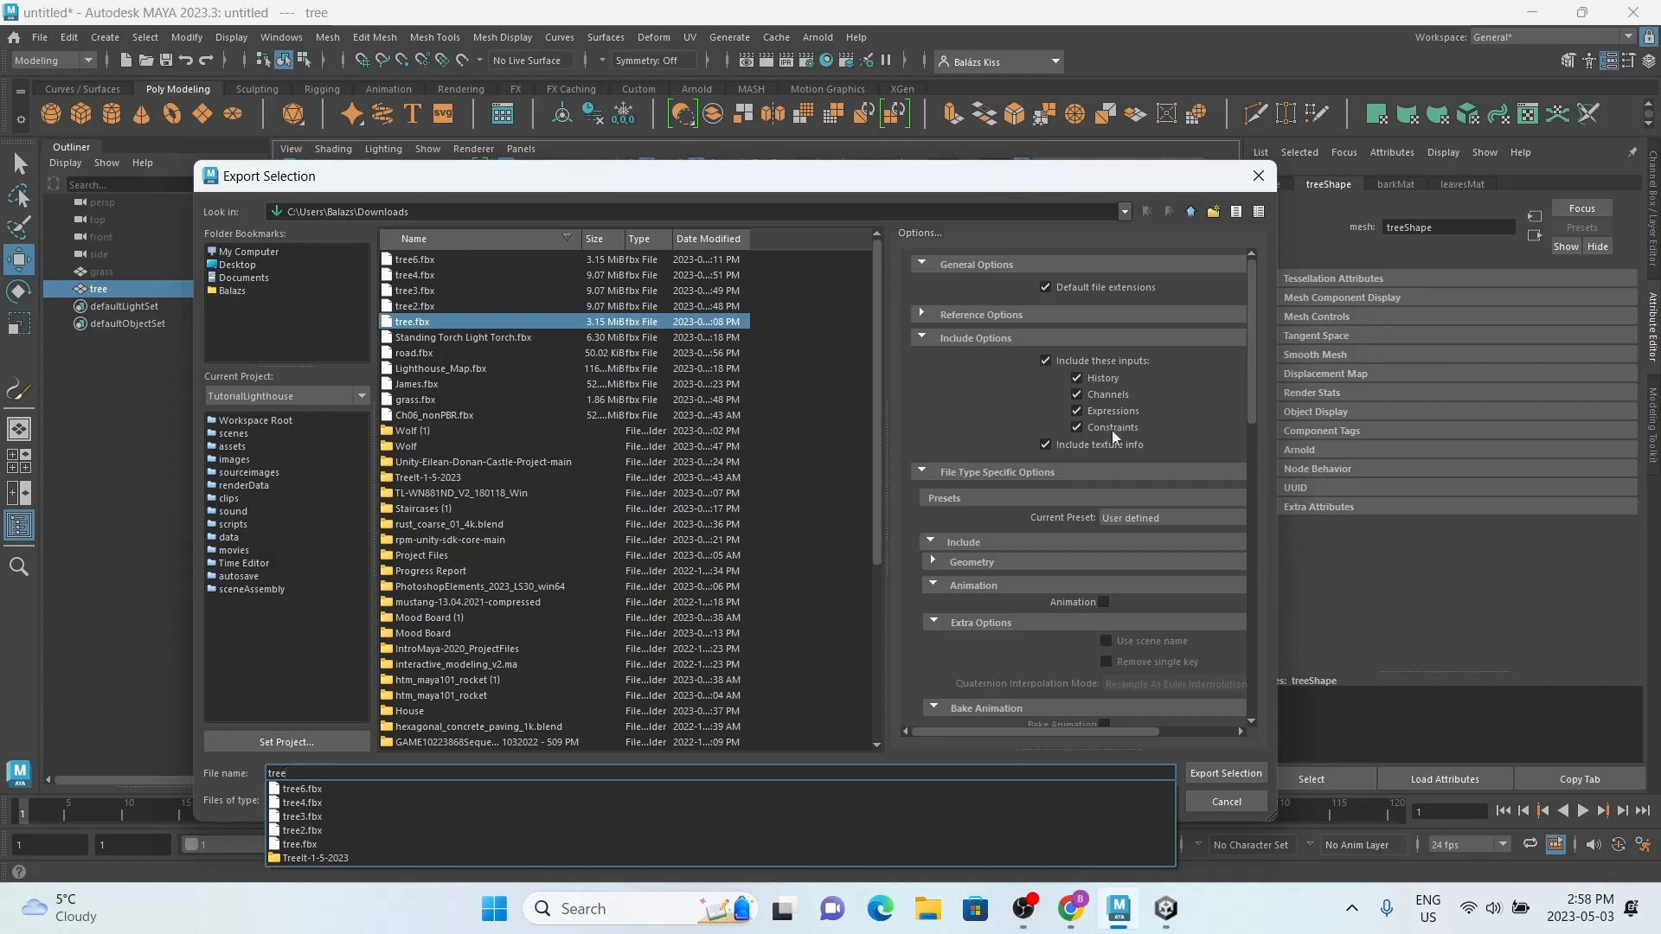
{"action": "left_click", "coordinate": [1249, 422]}
{"action": "left_click_drag", "start_coordinate": [1250, 422], "coordinate": [1251, 718]}
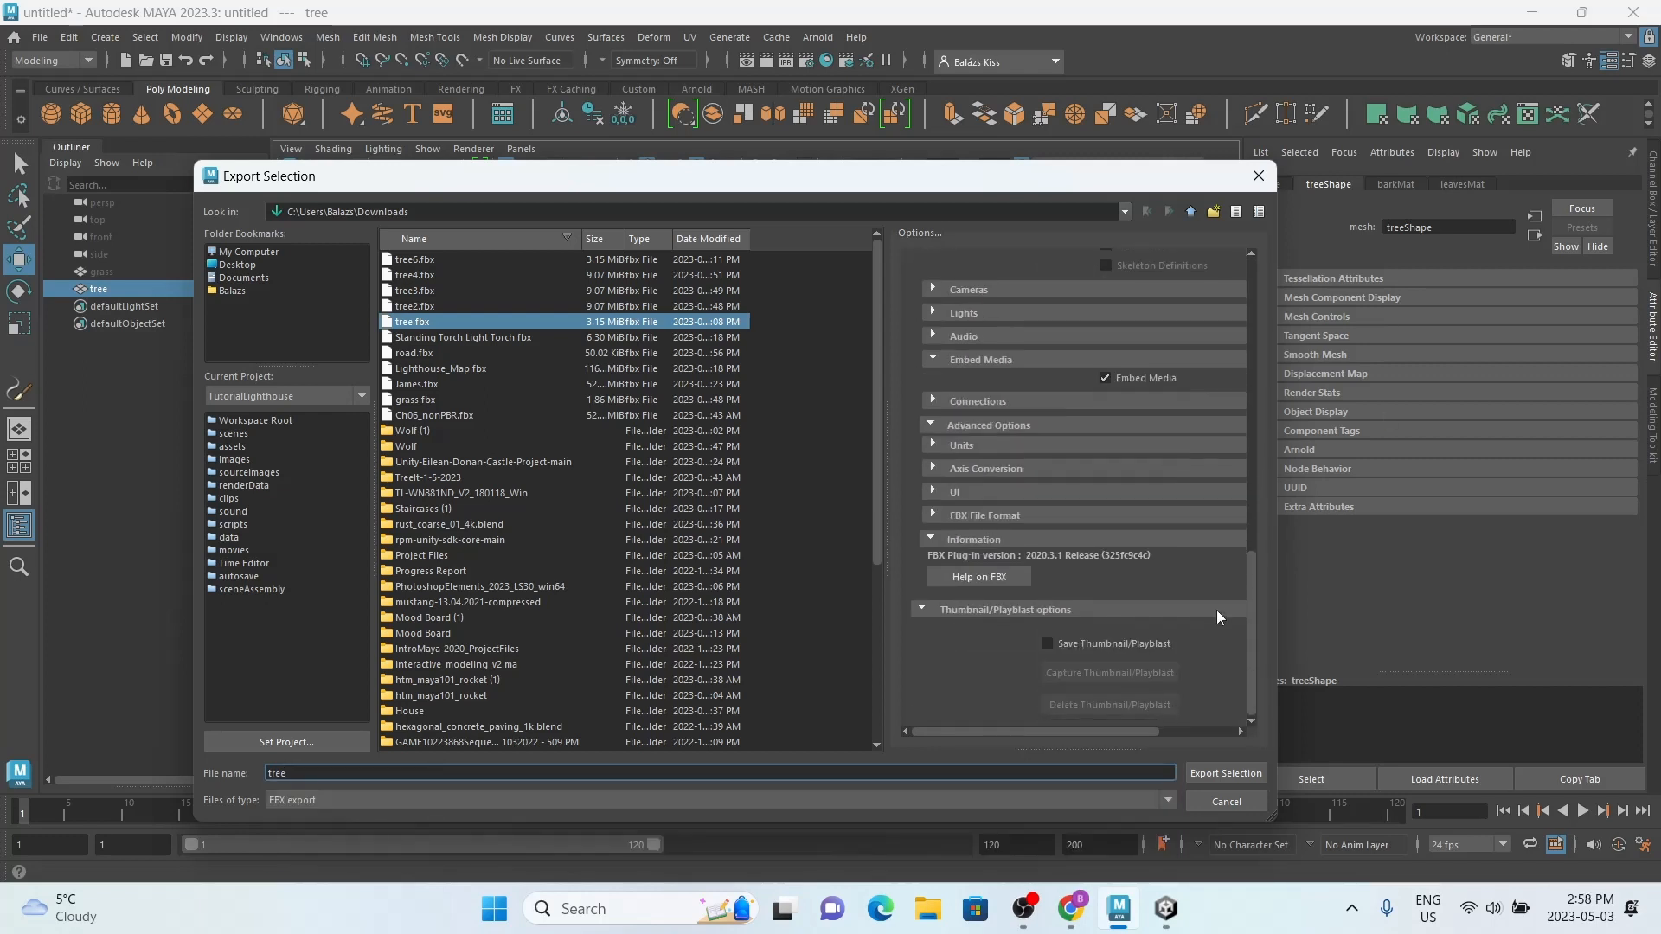
{"action": "left_click", "coordinate": [1105, 378]}
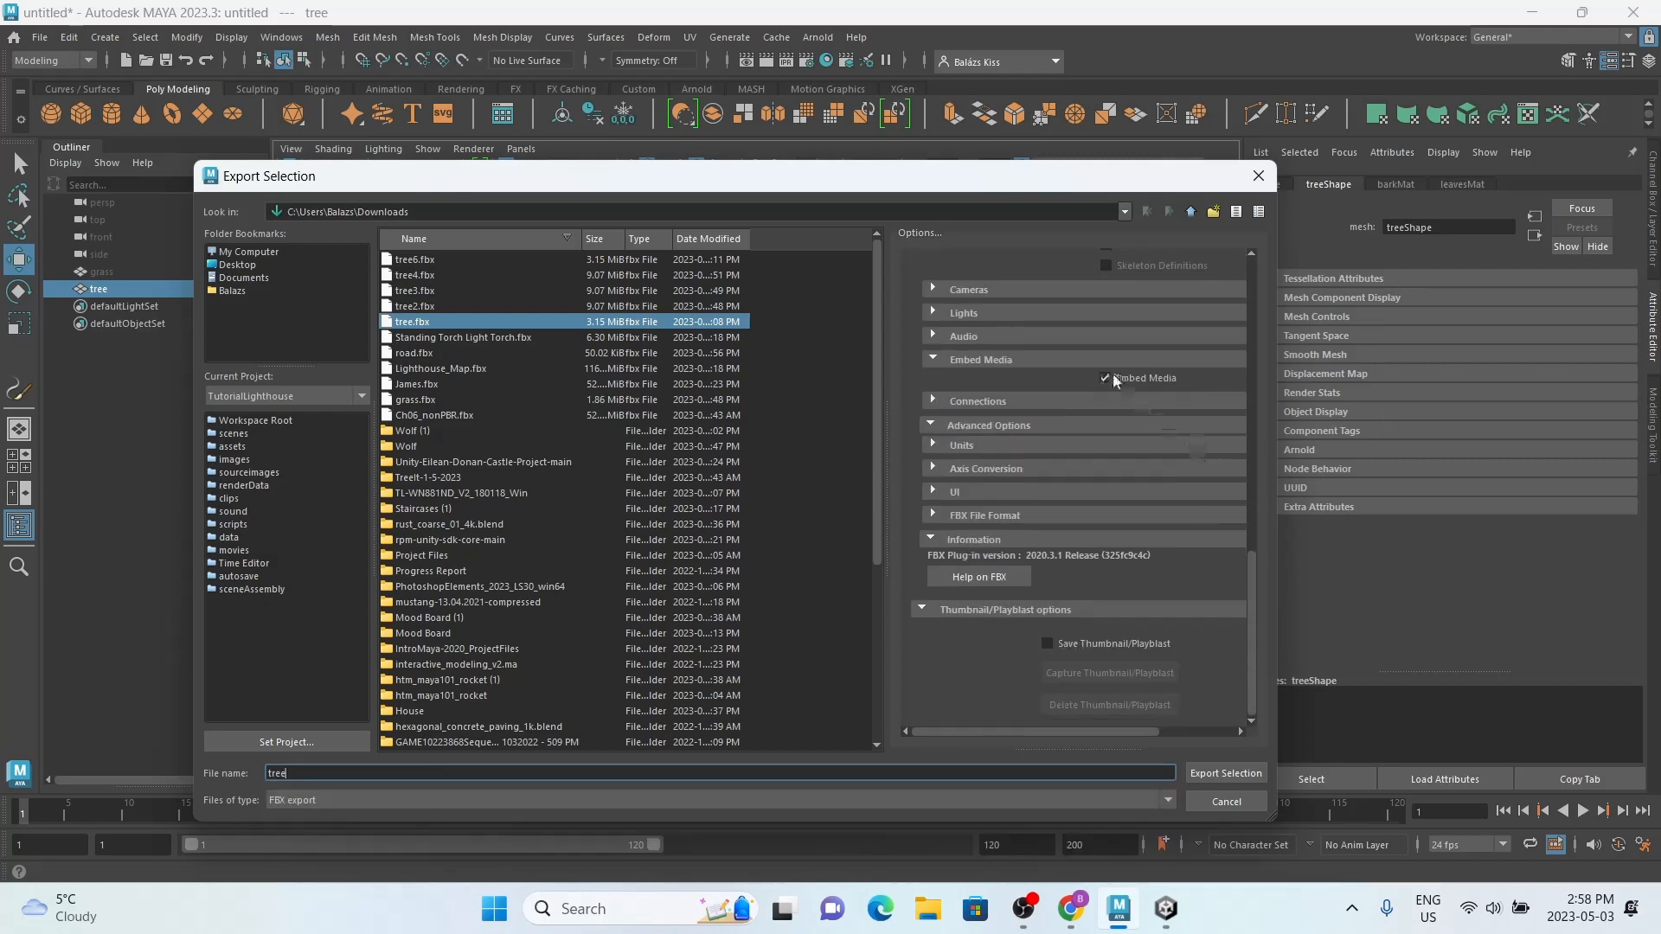
{"action": "left_click", "coordinate": [1226, 773]}
{"action": "left_click", "coordinate": [697, 530]}
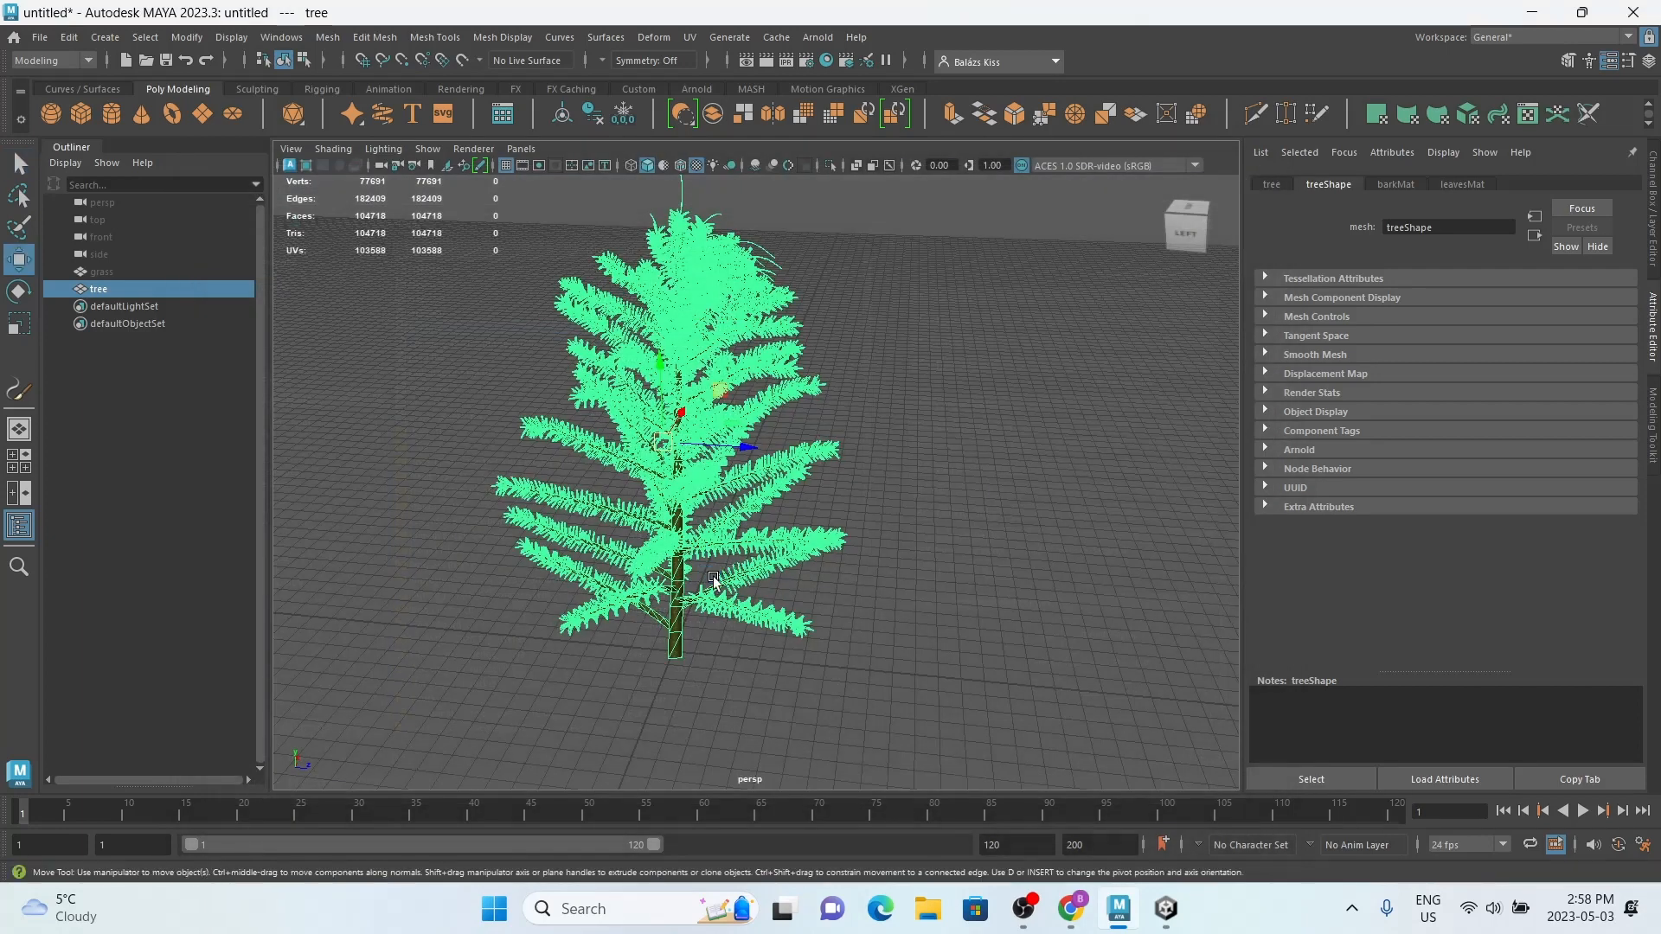
Step: Switch to Unity and import tree.fbx from the Downloads folder into the project's Assets folder
{"action": "left_click", "coordinate": [1176, 910]}
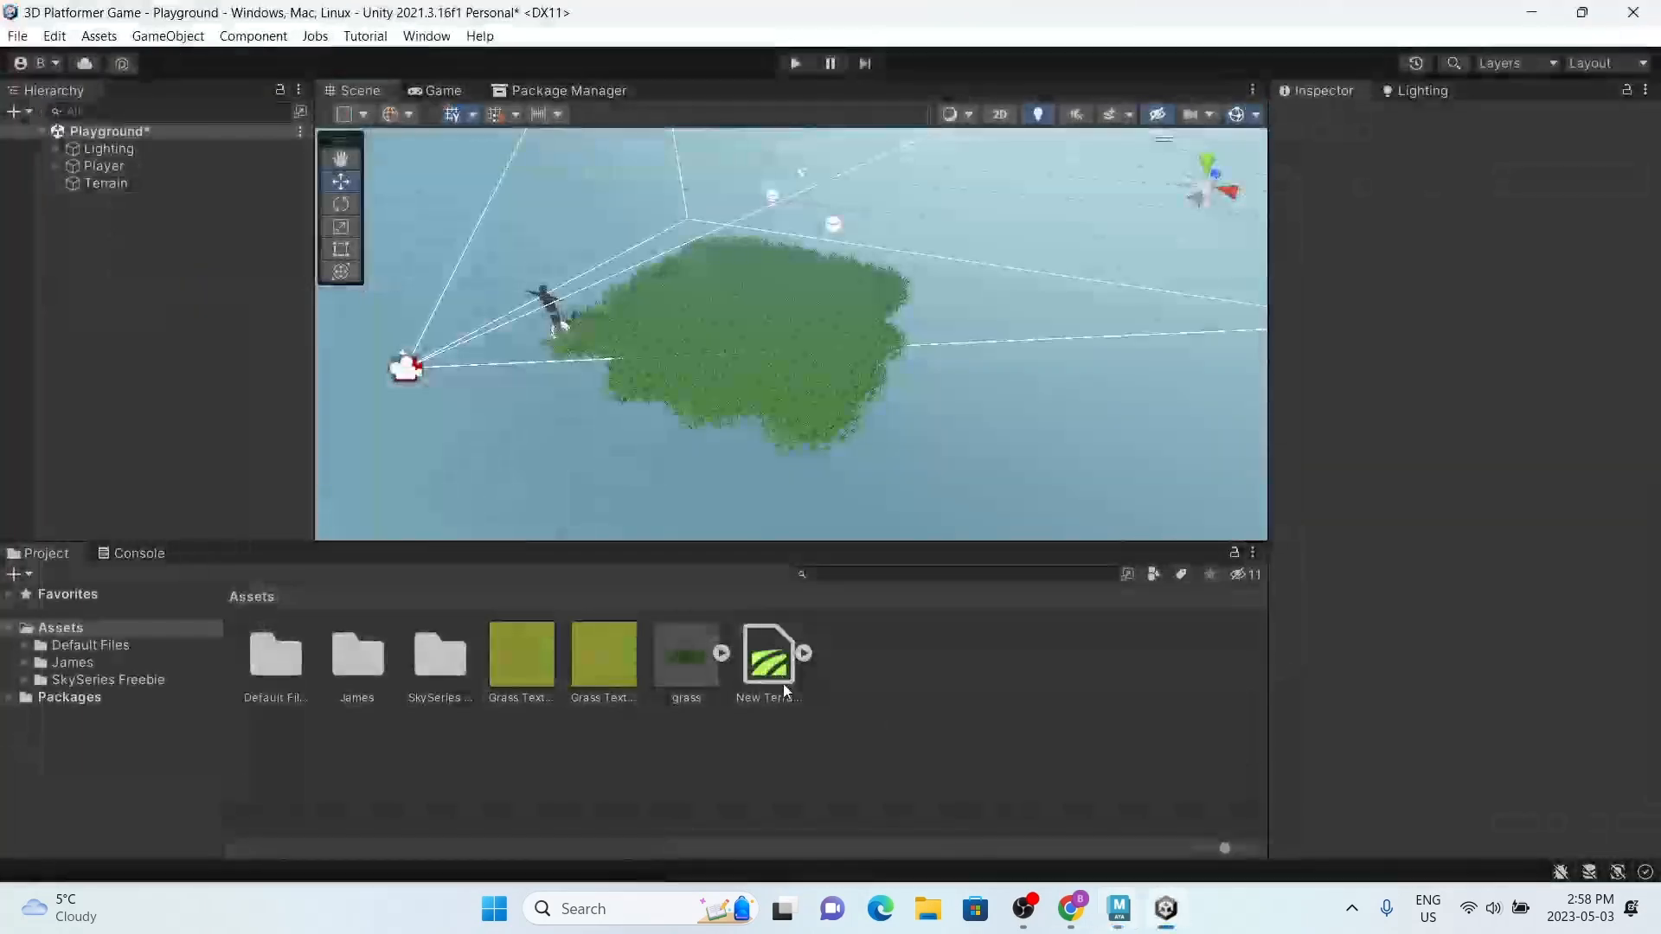
{"action": "left_click", "coordinate": [928, 910]}
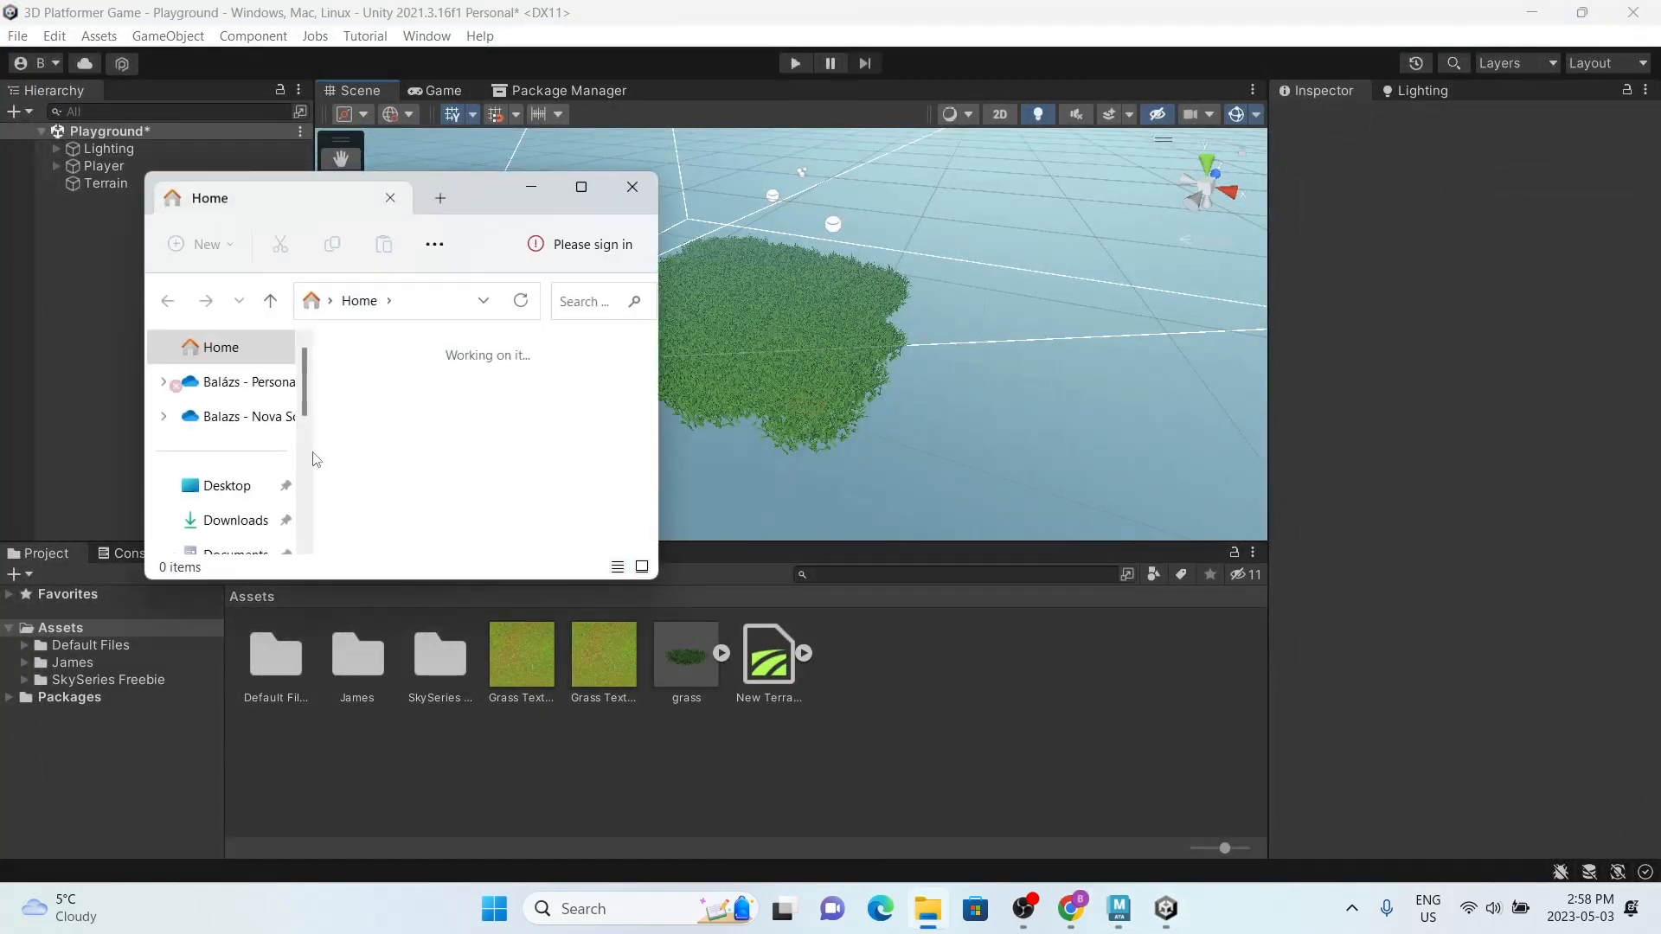
{"action": "left_click", "coordinate": [224, 519]}
{"action": "left_click_drag", "start_coordinate": [393, 407], "coordinate": [923, 750]}
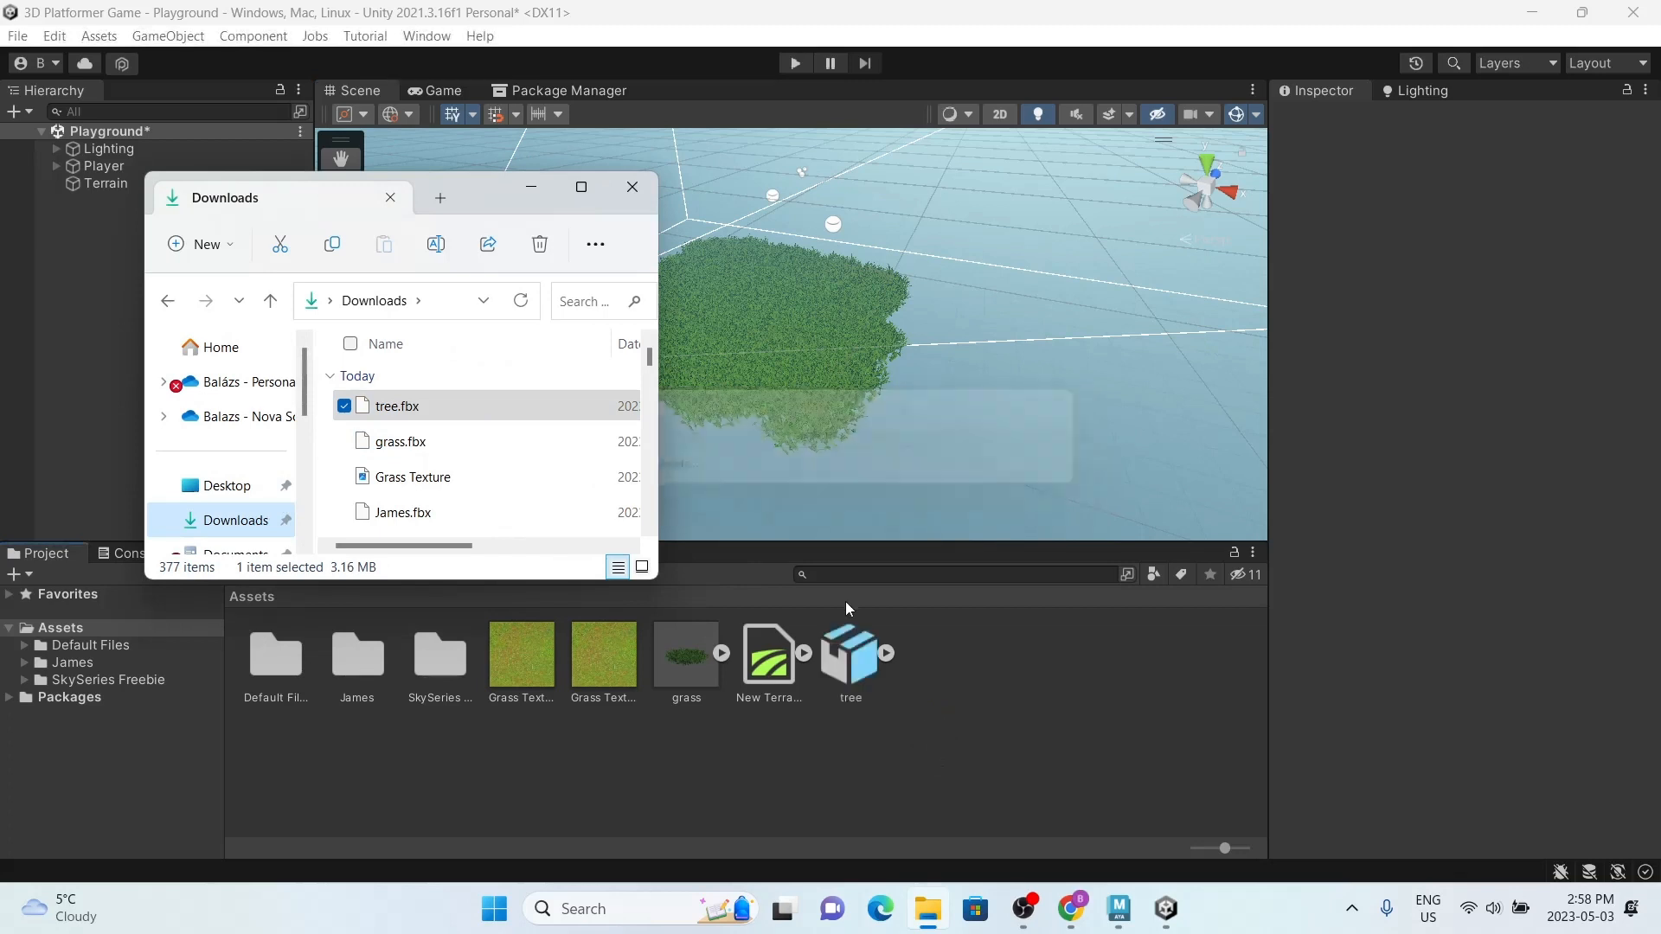
{"action": "left_click", "coordinate": [632, 187]}
Step: Set the imported tree model's Scale Factor to 200 and apply the import settings
{"action": "left_click", "coordinate": [852, 660]}
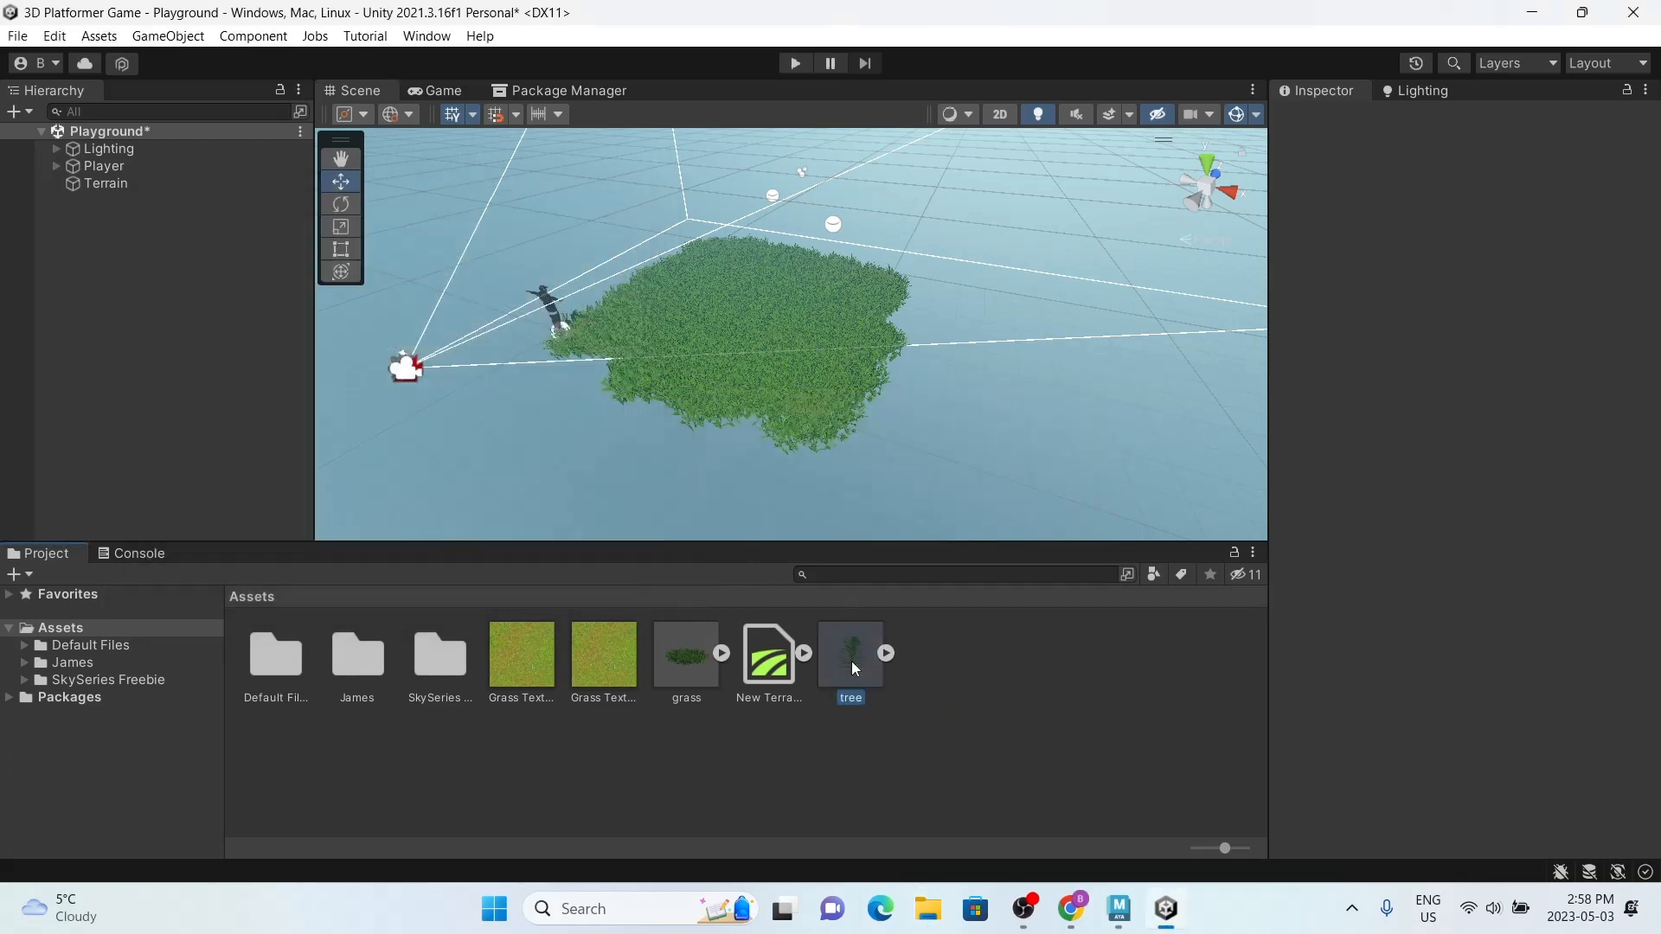
{"action": "left_click", "coordinate": [1454, 225]}
{"action": "type", "text": "2"}
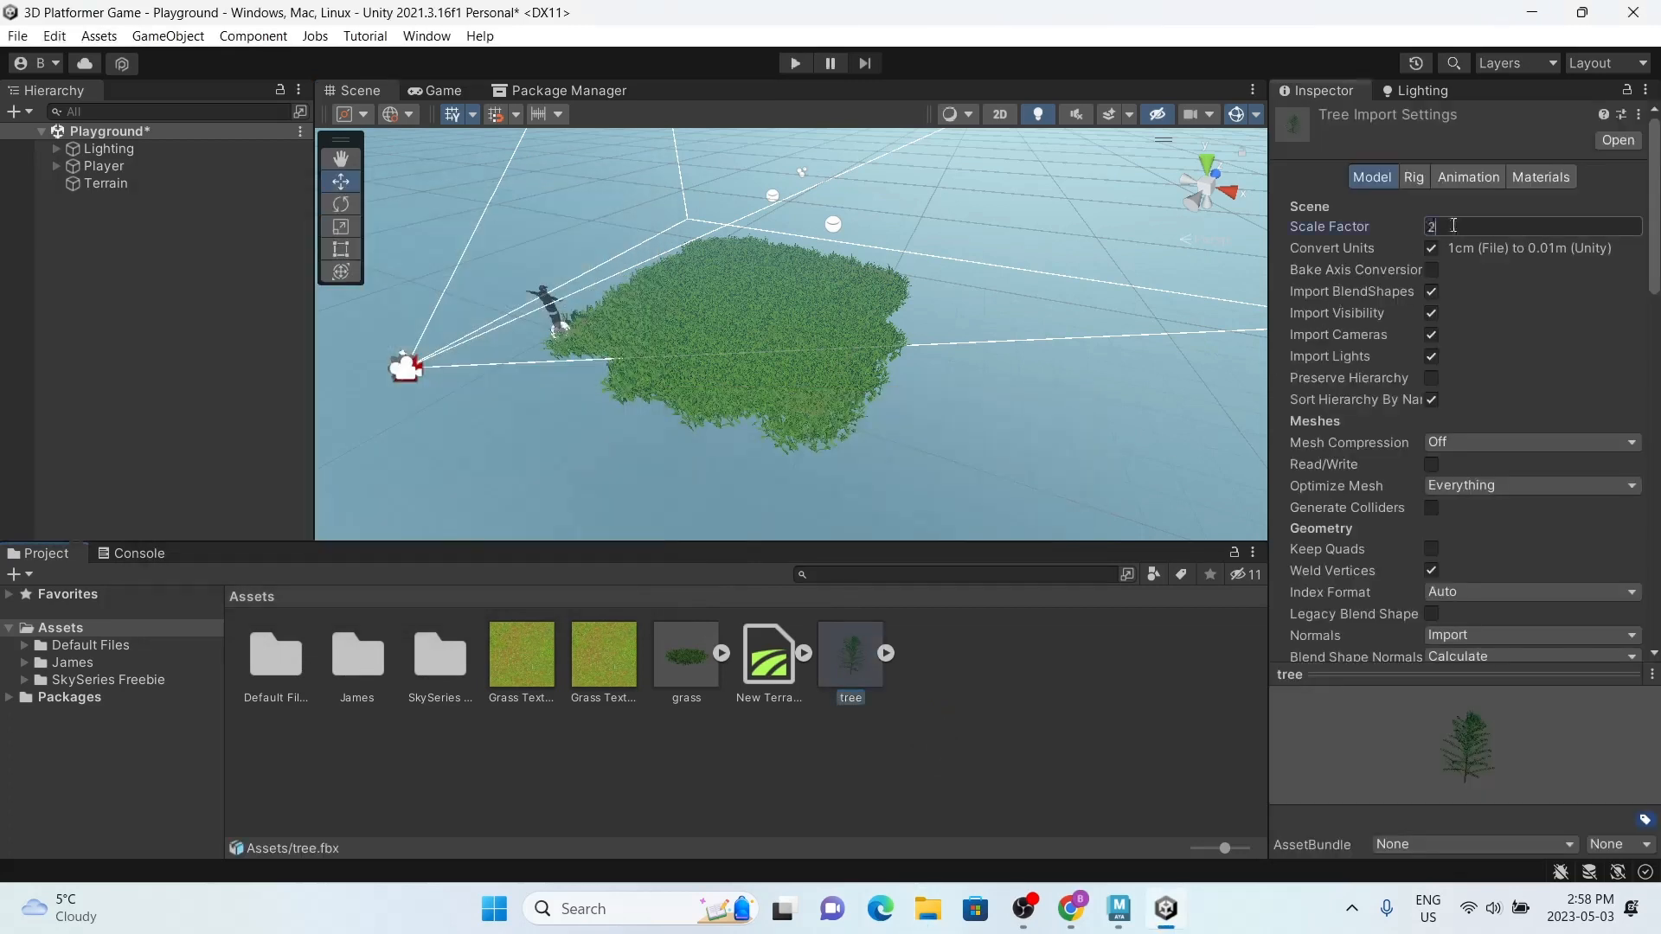
{"action": "type", "text": "00"}
{"action": "scroll", "coordinate": [1470, 346], "scroll_direction": "down", "scroll_amount": 6}
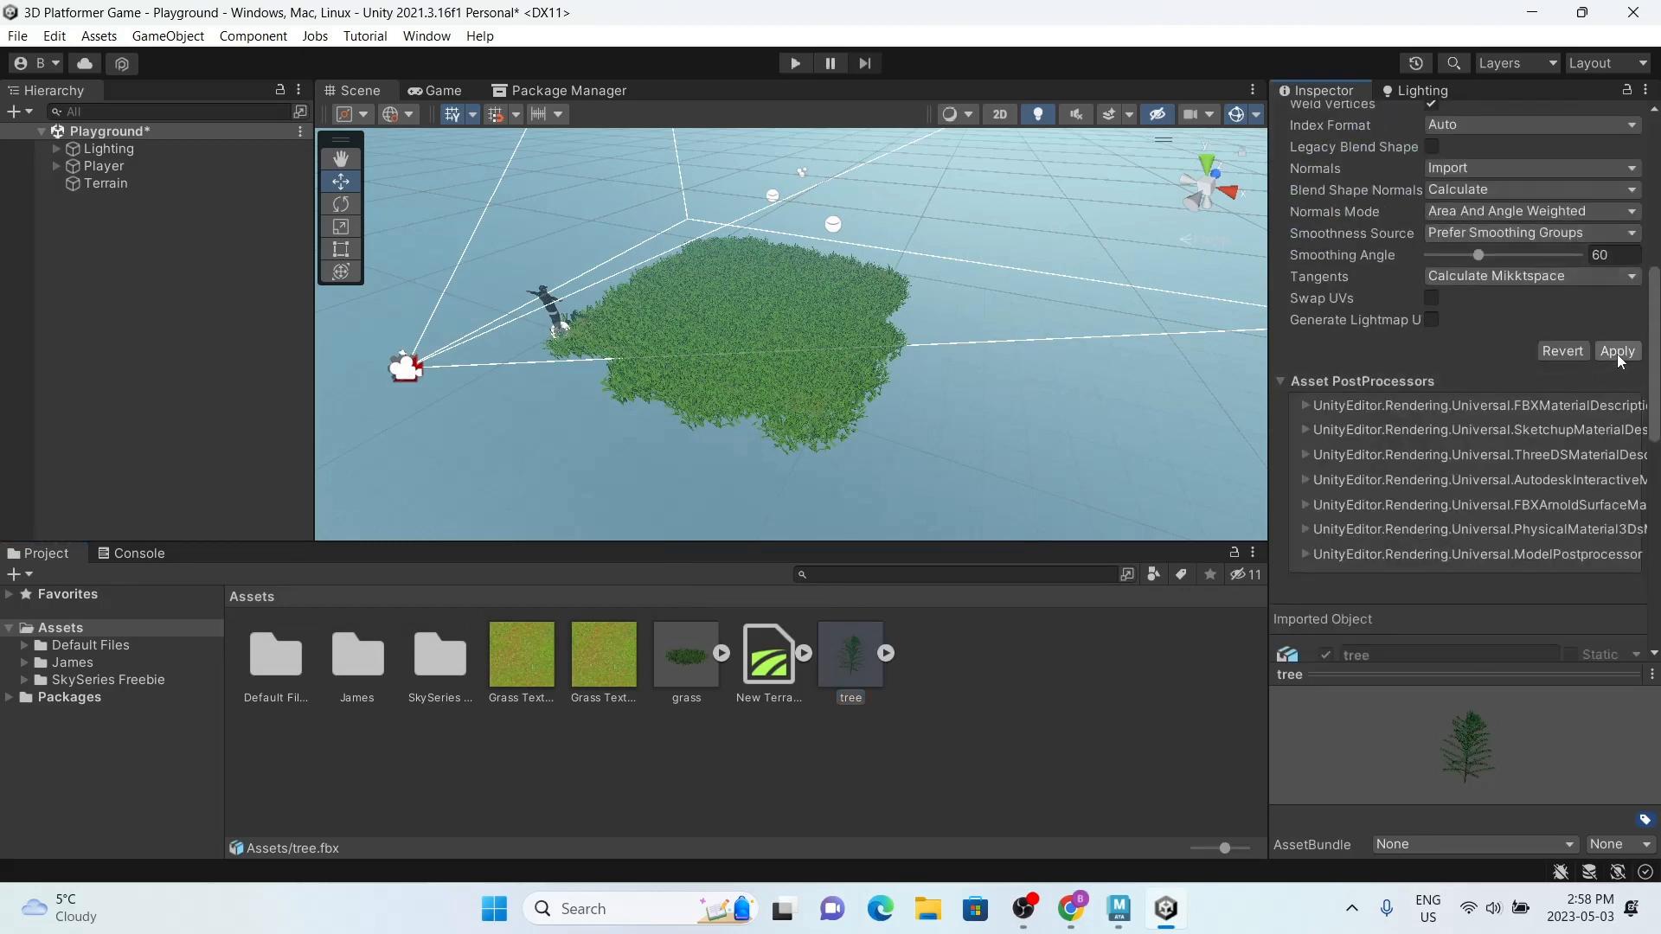
{"action": "left_click", "coordinate": [1617, 351]}
{"action": "left_click", "coordinate": [979, 775]}
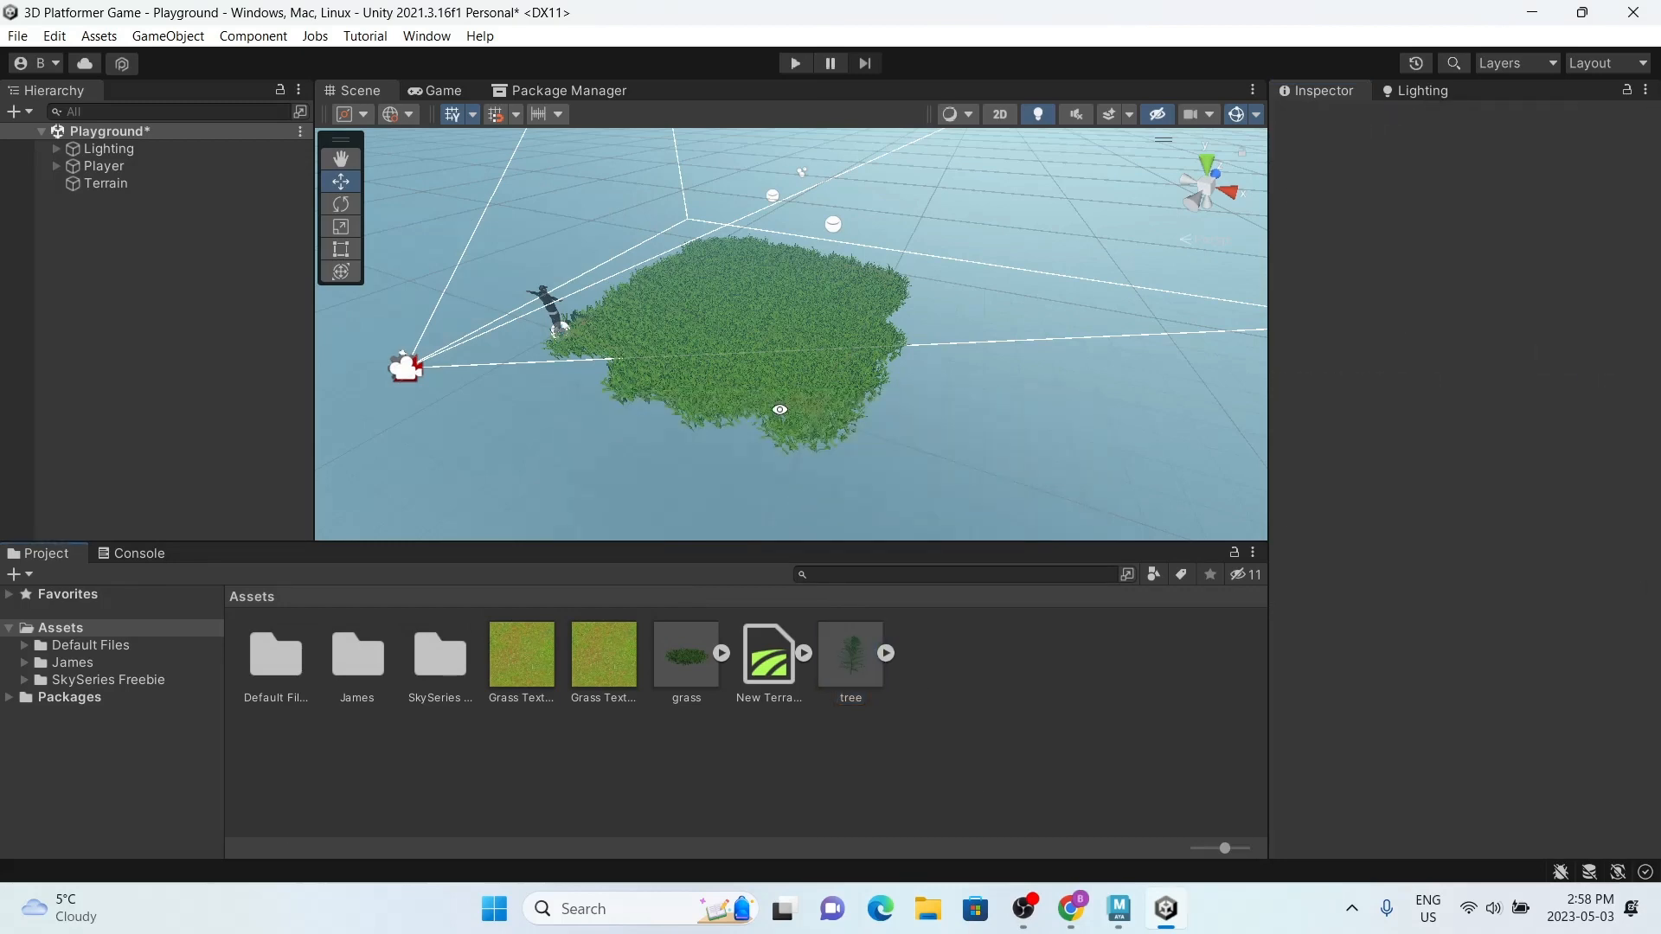
Step: Add the tree model as a new paintable tree in the Terrain's Paint Trees tool
{"action": "left_click", "coordinate": [160, 184]}
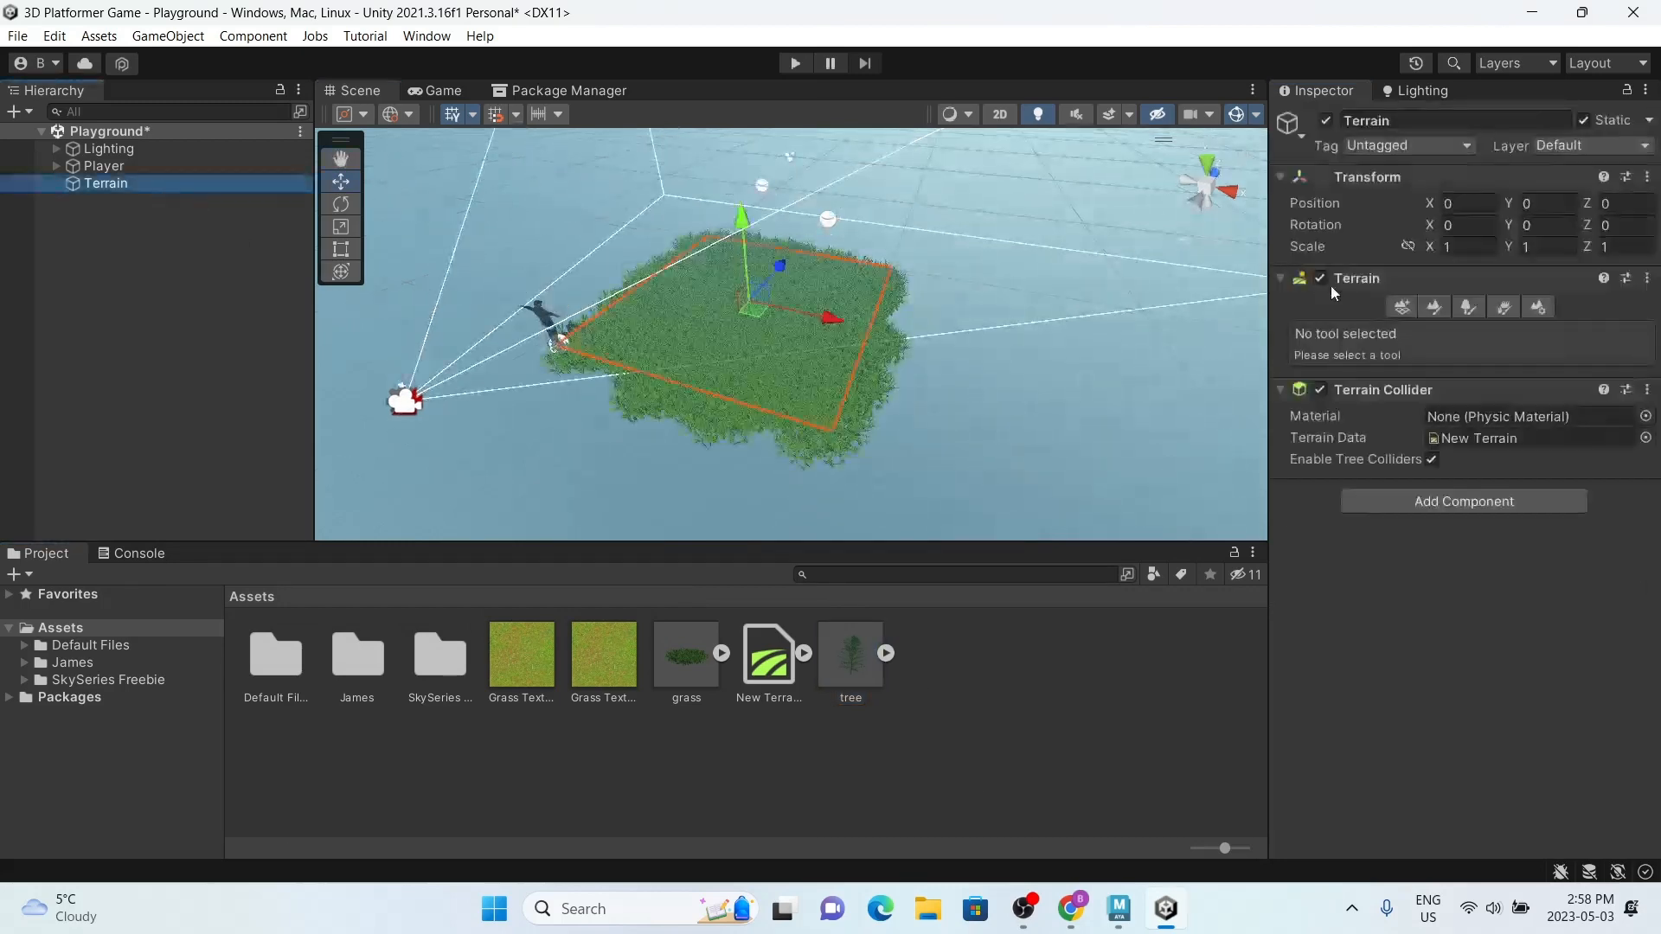
{"action": "left_click", "coordinate": [1459, 308]}
{"action": "left_click", "coordinate": [1527, 532]}
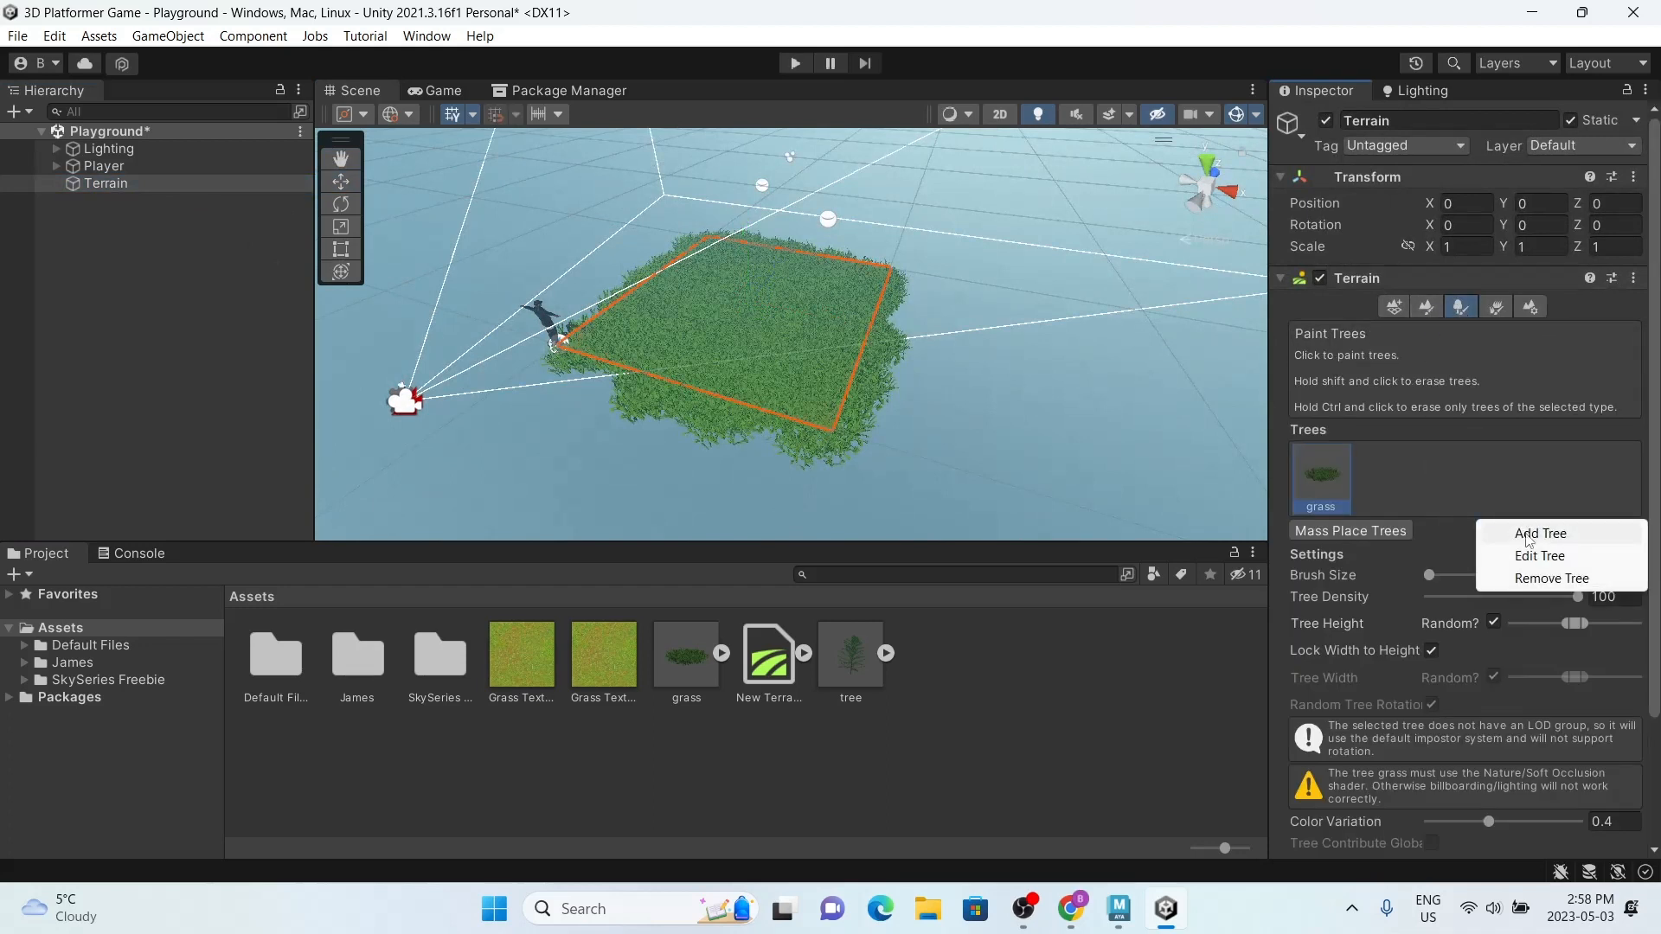
{"action": "left_click", "coordinate": [1545, 536]}
{"action": "left_click_drag", "start_coordinate": [879, 670], "coordinate": [1456, 313]}
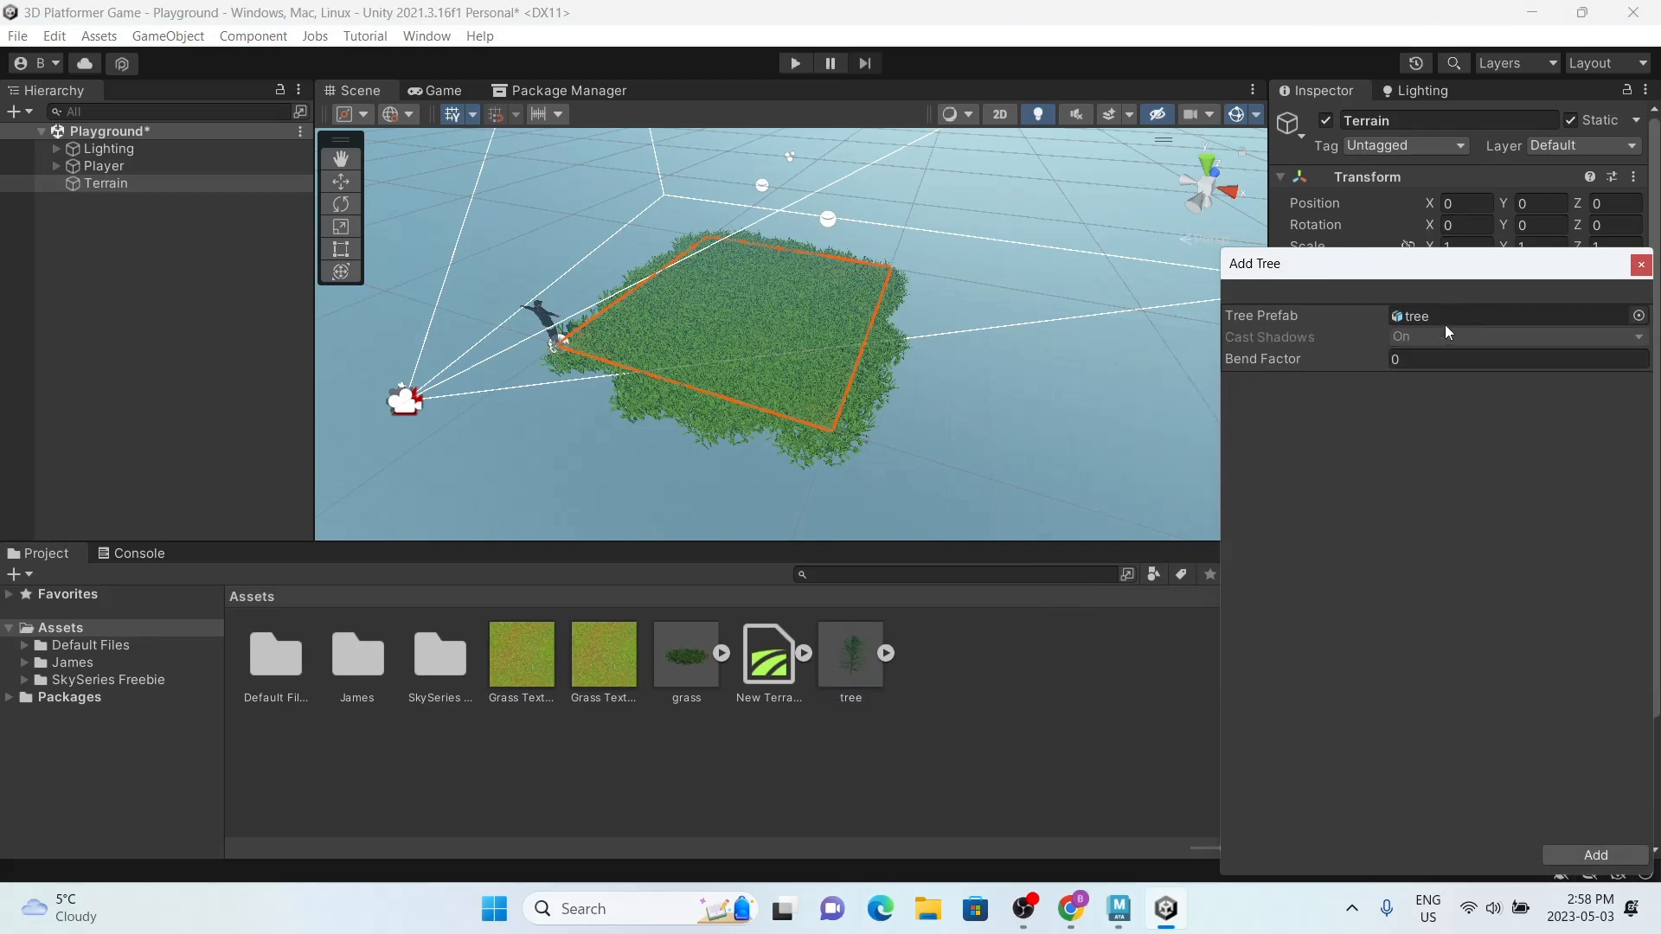
{"action": "left_click", "coordinate": [1596, 855]}
Step: Clear the Nature/Soft Occlusion shader warnings for grass and tree from the Console, and return to the project assets
{"action": "scroll", "coordinate": [725, 317], "scroll_direction": "up", "scroll_amount": 2}
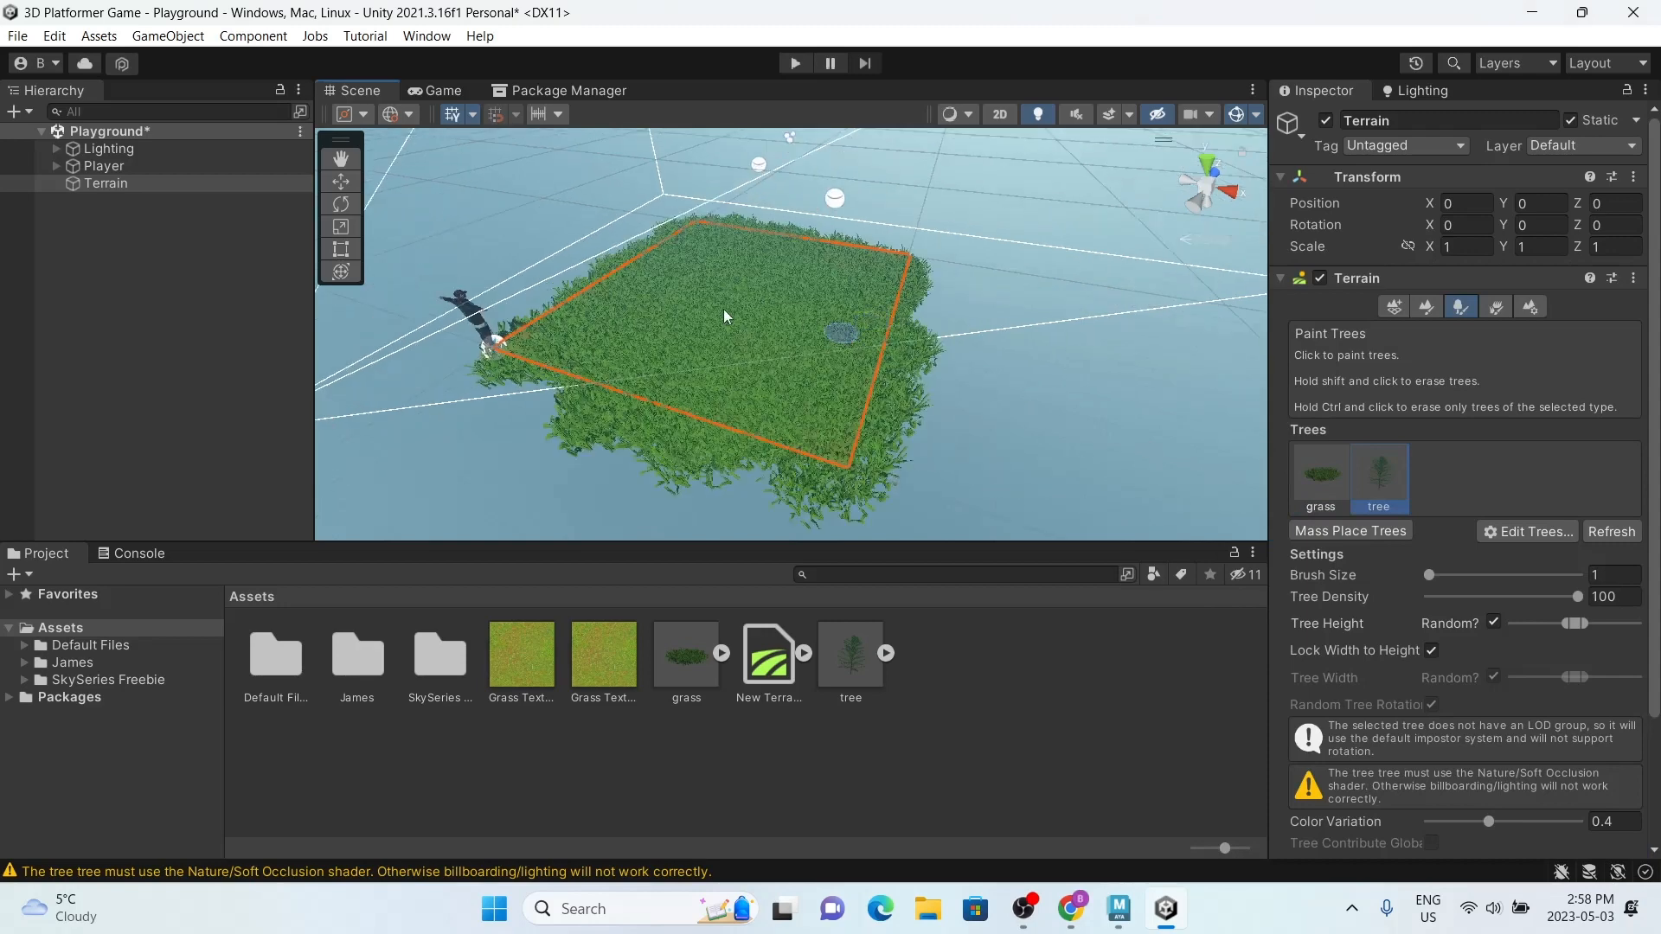
{"action": "scroll", "coordinate": [725, 317], "scroll_direction": "up", "scroll_amount": 2}
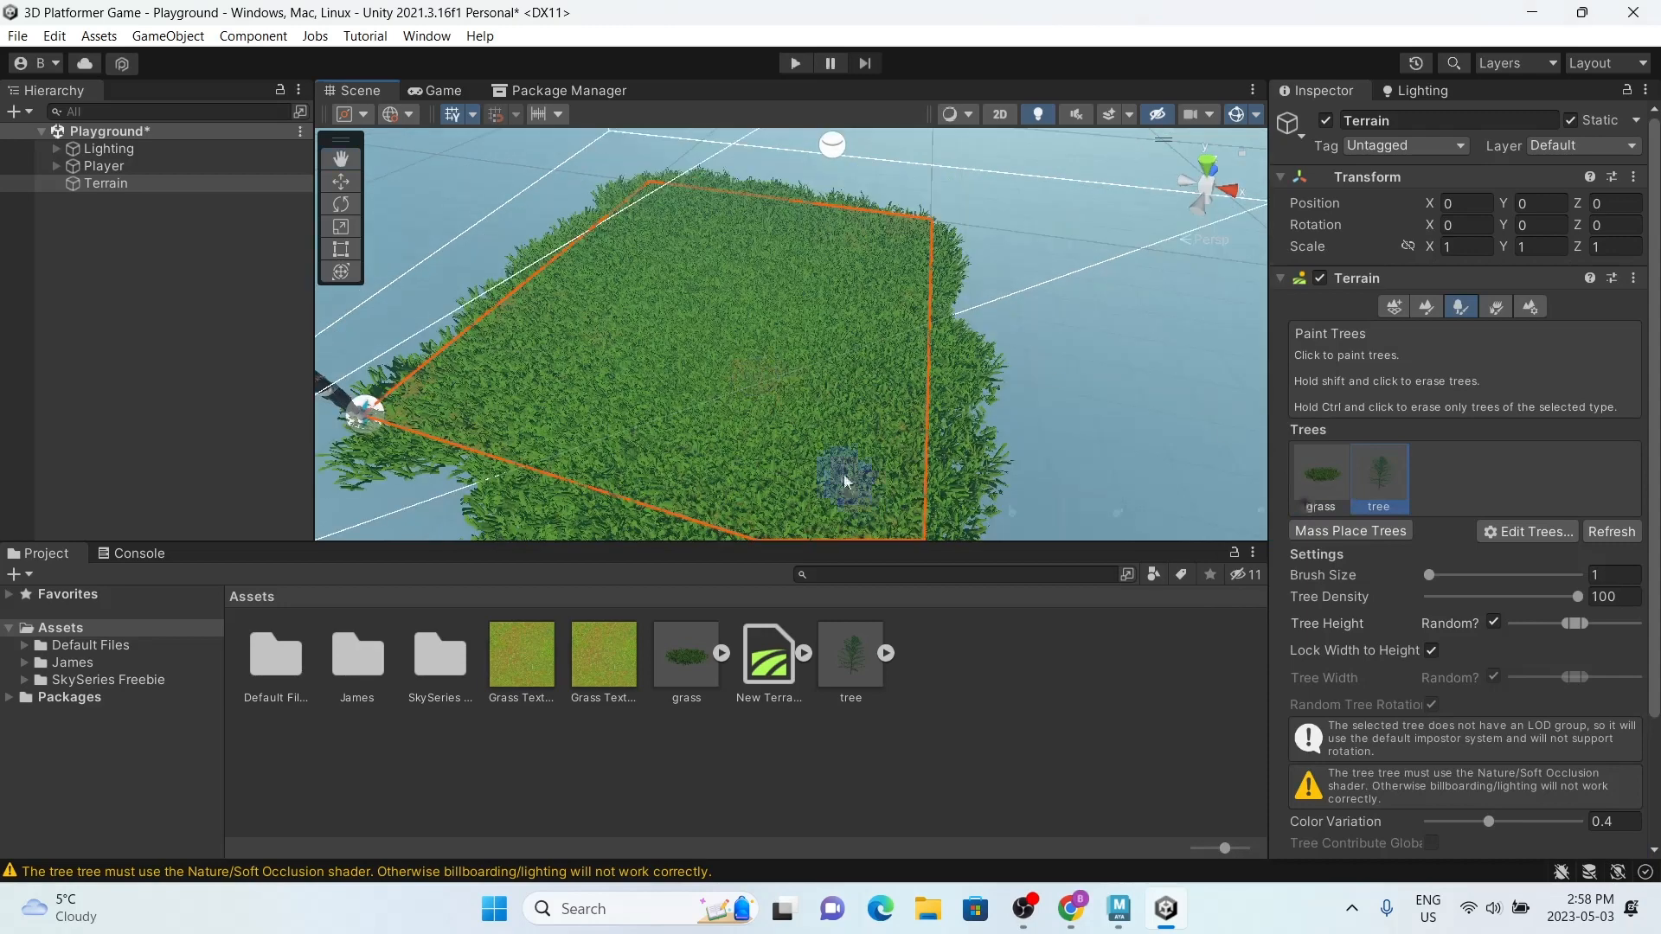
{"action": "left_click", "coordinate": [139, 556]}
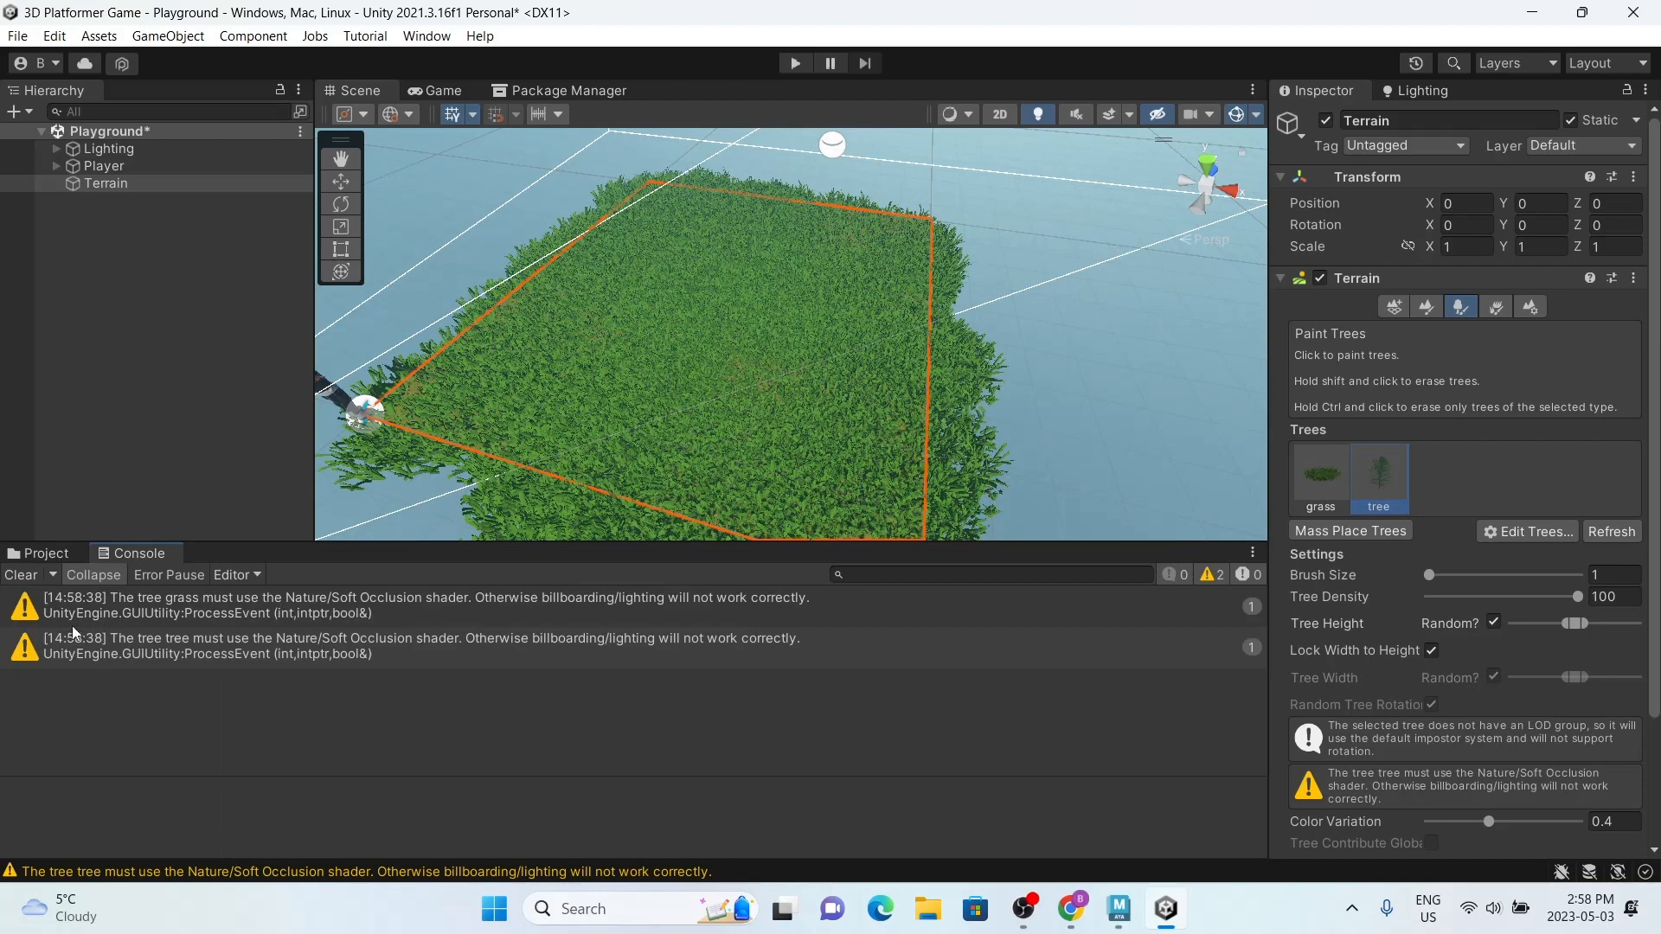
{"action": "left_click", "coordinate": [39, 553]}
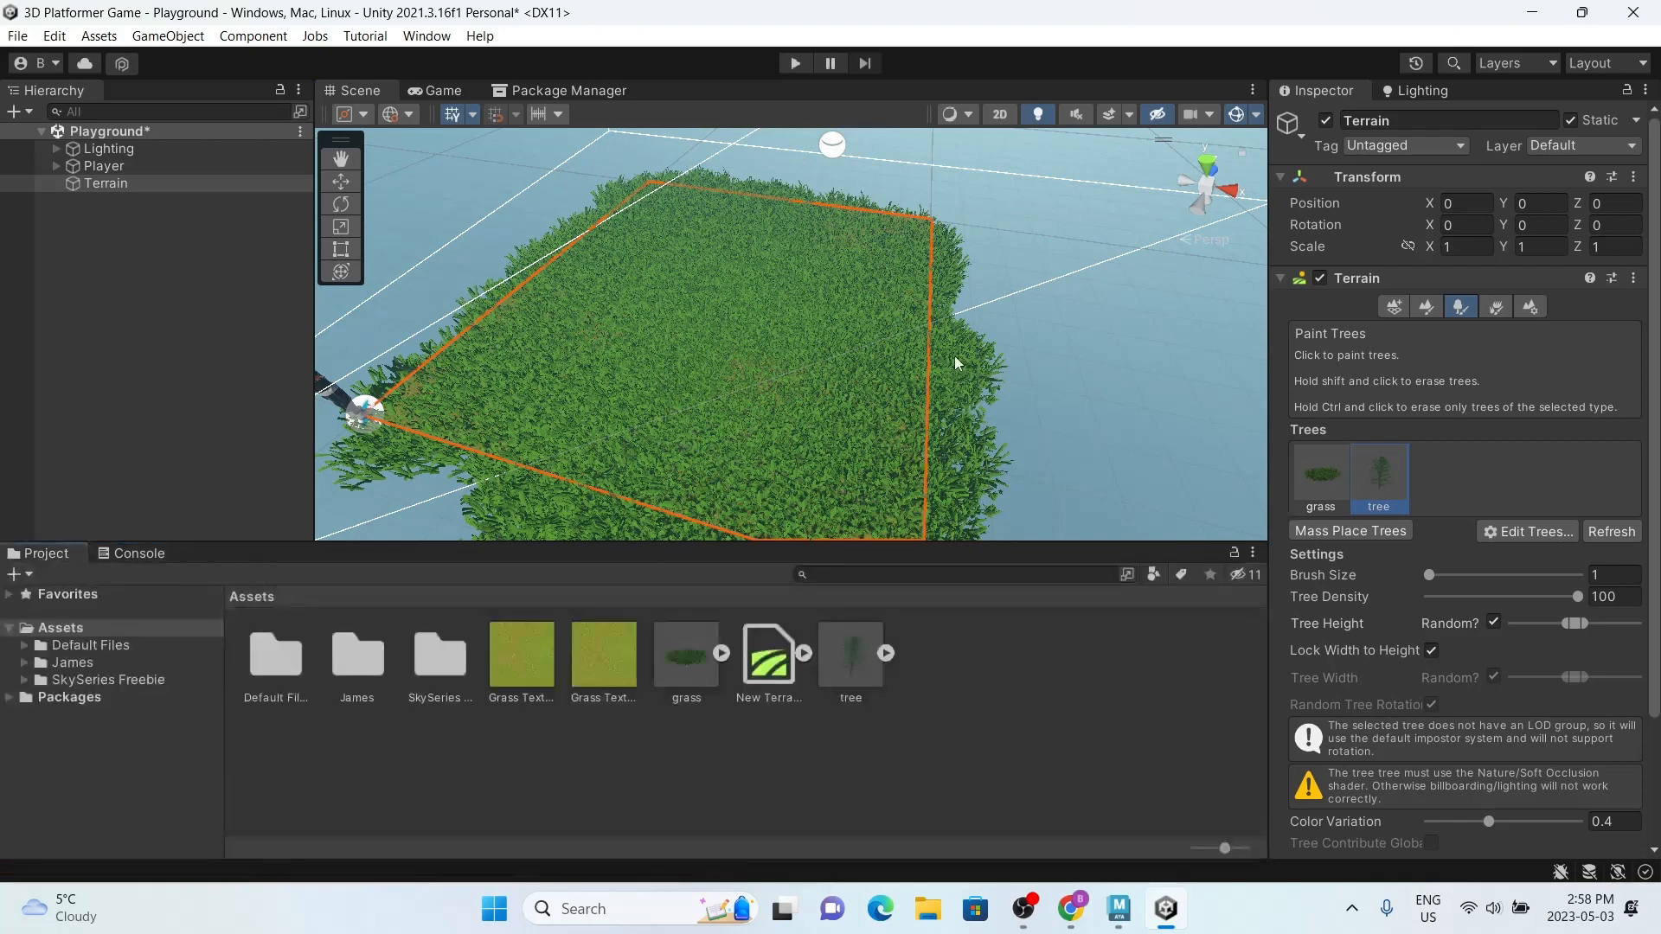
Step: Try painting trees near the middle of the grass terrain with brush size 1, and undo them
{"action": "scroll", "coordinate": [846, 323], "scroll_direction": "down", "scroll_amount": 3}
{"action": "scroll", "coordinate": [845, 321], "scroll_direction": "up", "scroll_amount": 3}
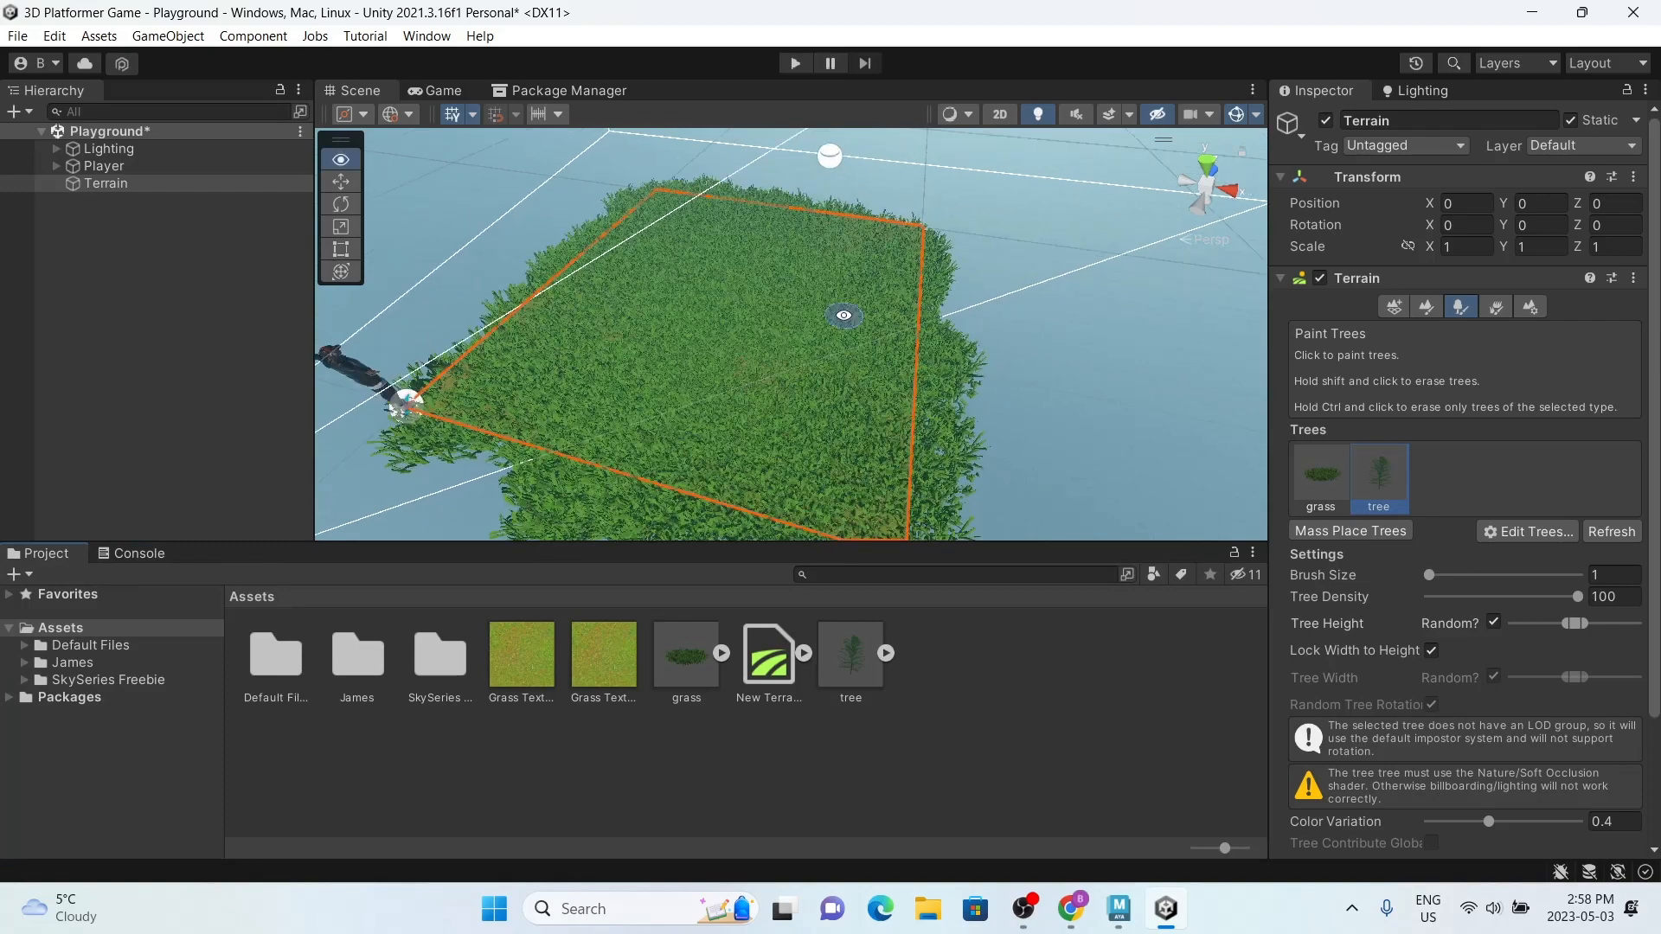
{"action": "left_click_drag", "start_coordinate": [844, 317], "coordinate": [716, 274], "text": "alt"}
{"action": "scroll", "coordinate": [720, 282], "scroll_direction": "down", "scroll_amount": 4}
{"action": "middle_click_drag", "start_coordinate": [731, 283], "coordinate": [780, 301]}
{"action": "scroll", "coordinate": [865, 329], "scroll_direction": "up", "scroll_amount": 2}
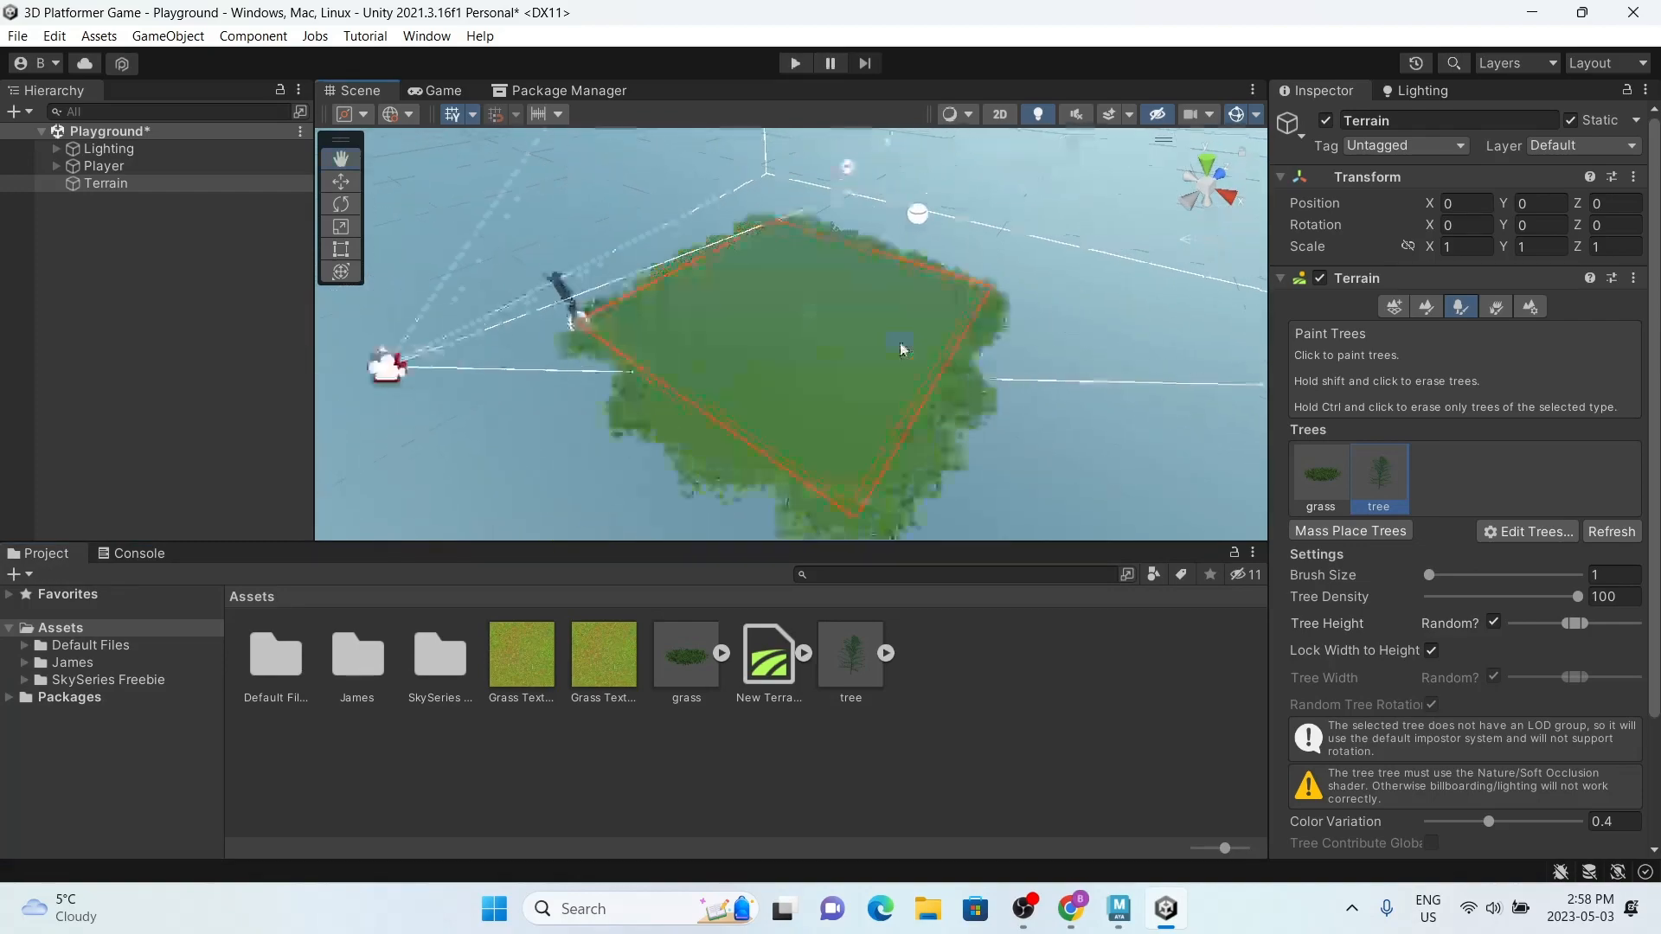
{"action": "mouse_move", "coordinate": [1431, 578]}
{"action": "left_mouse_down"}
{"action": "mouse_move", "coordinate": [1455, 581]}
{"action": "mouse_move", "coordinate": [1374, 579]}
{"action": "mouse_move", "coordinate": [1446, 584]}
{"action": "left_mouse_up"}
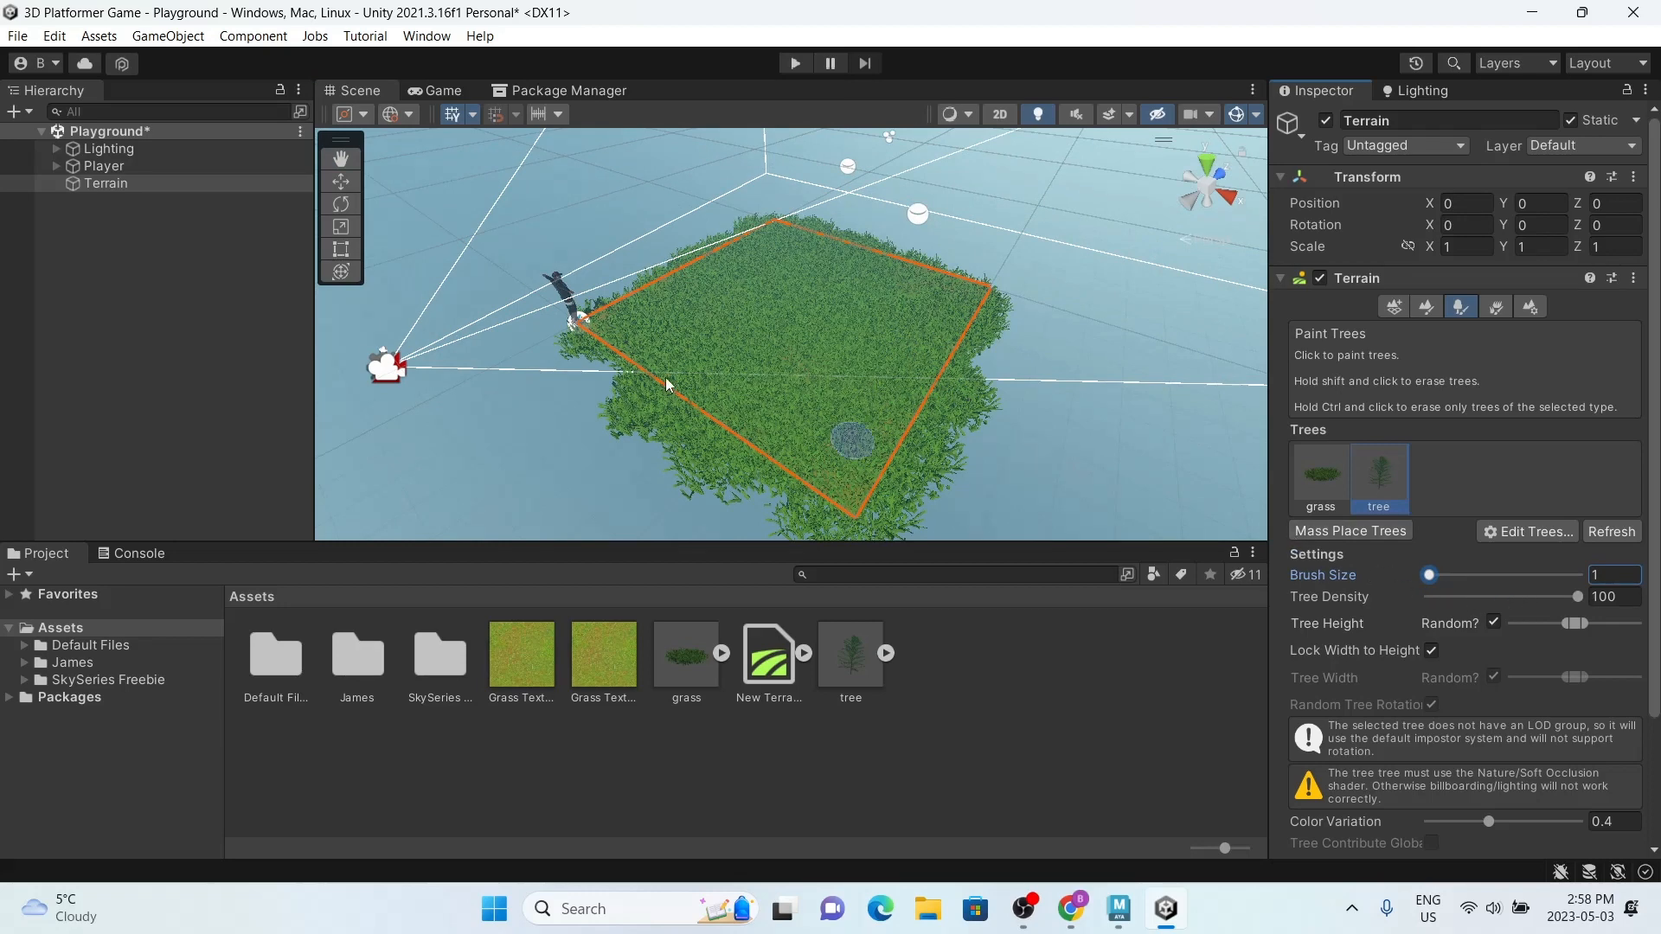
{"action": "left_click", "coordinate": [728, 360]}
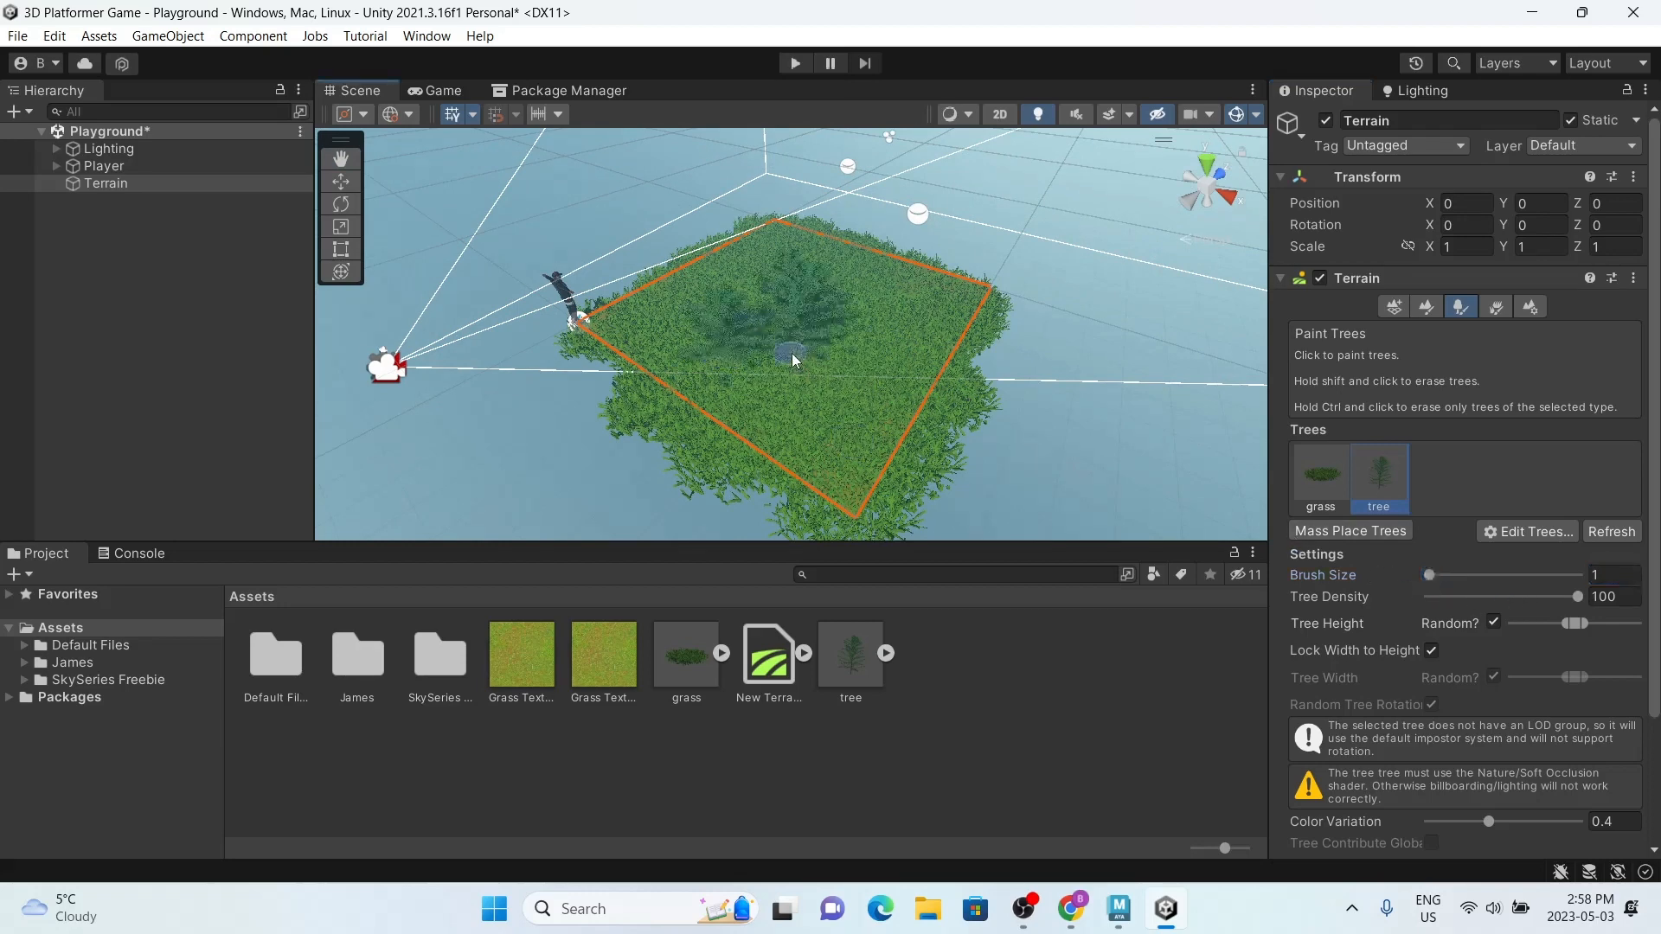
{"action": "left_click_drag", "start_coordinate": [875, 360], "coordinate": [873, 365], "text": "alt"}
{"action": "scroll", "coordinate": [874, 365], "scroll_direction": "up", "scroll_amount": 2}
{"action": "key", "text": "ctrl+z"}
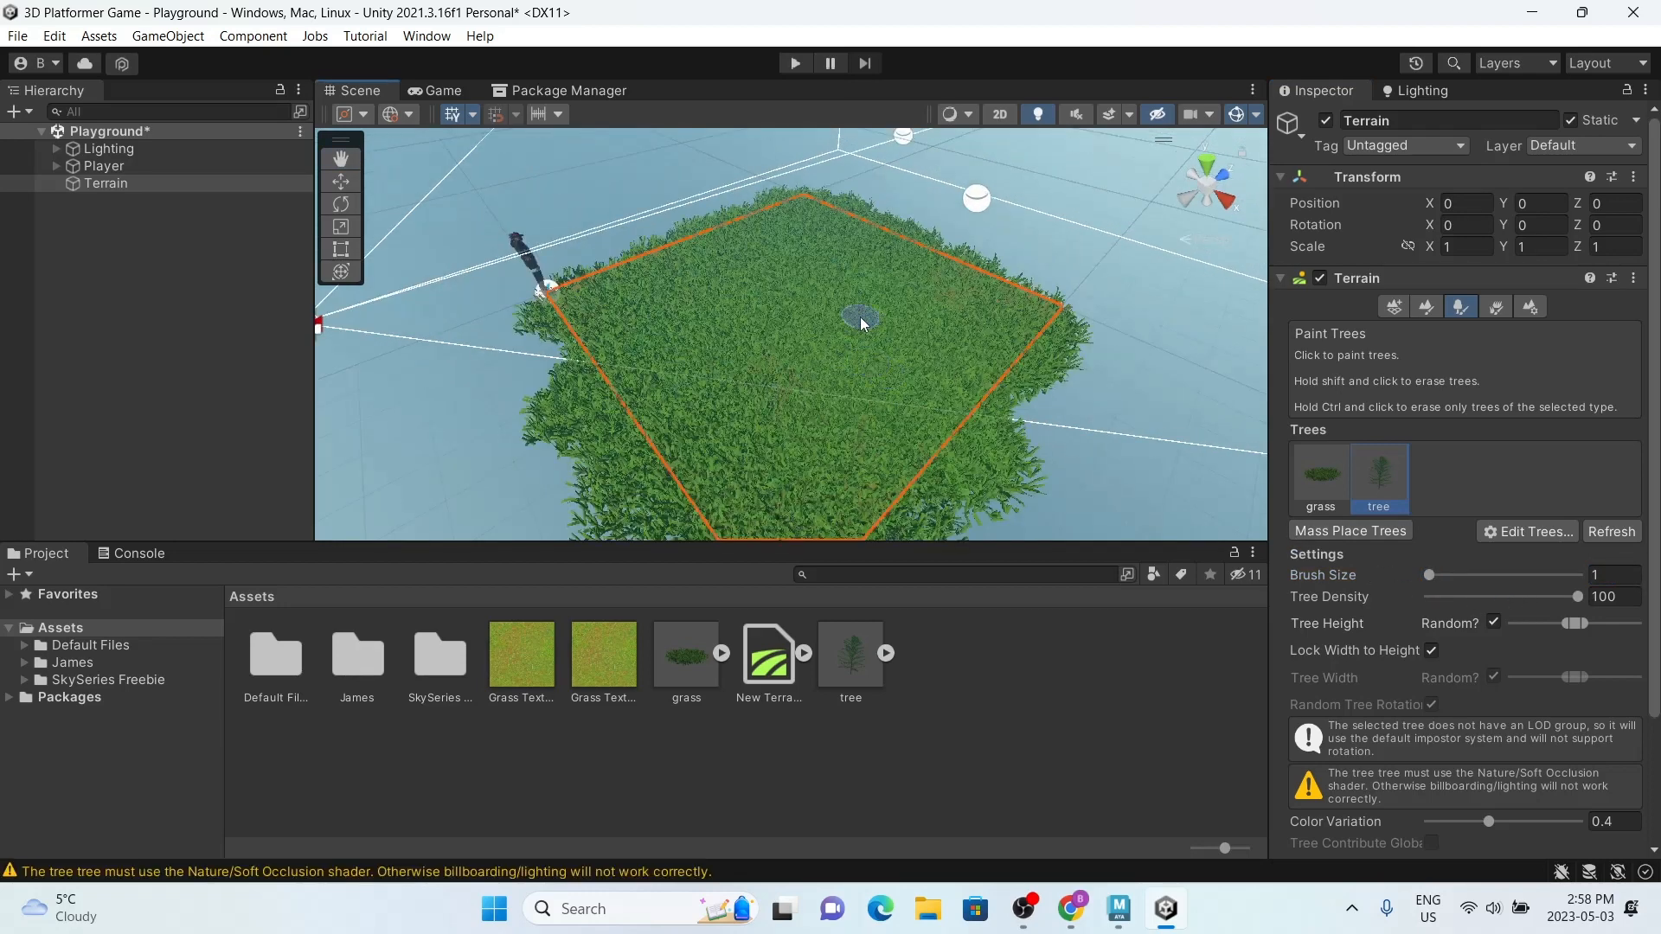
Step: Try placing three trees spread across the grass terrain, and undo each placement
{"action": "left_click", "coordinate": [731, 308]}
{"action": "left_click", "coordinate": [835, 412]}
{"action": "left_click", "coordinate": [967, 325]}
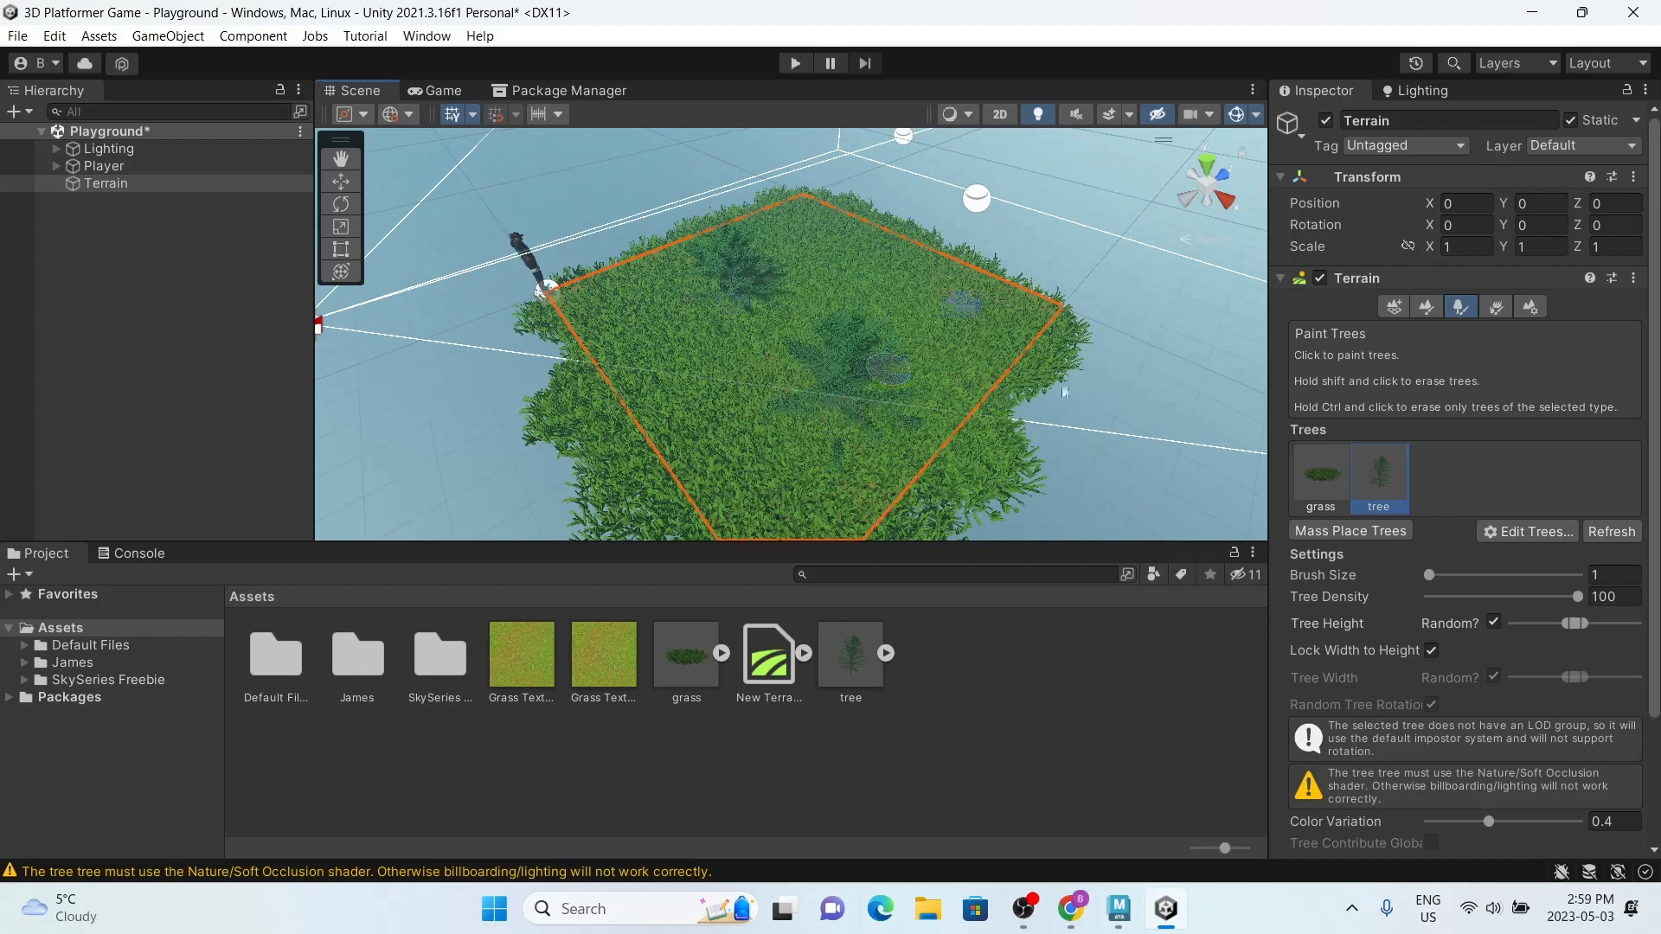
{"action": "left_click_drag", "start_coordinate": [1024, 381], "coordinate": [898, 389], "text": "alt"}
{"action": "key", "text": "ctrl+z"}
{"action": "key", "text": "ctrl+z"}
{"action": "key", "text": "ctrl+z"}
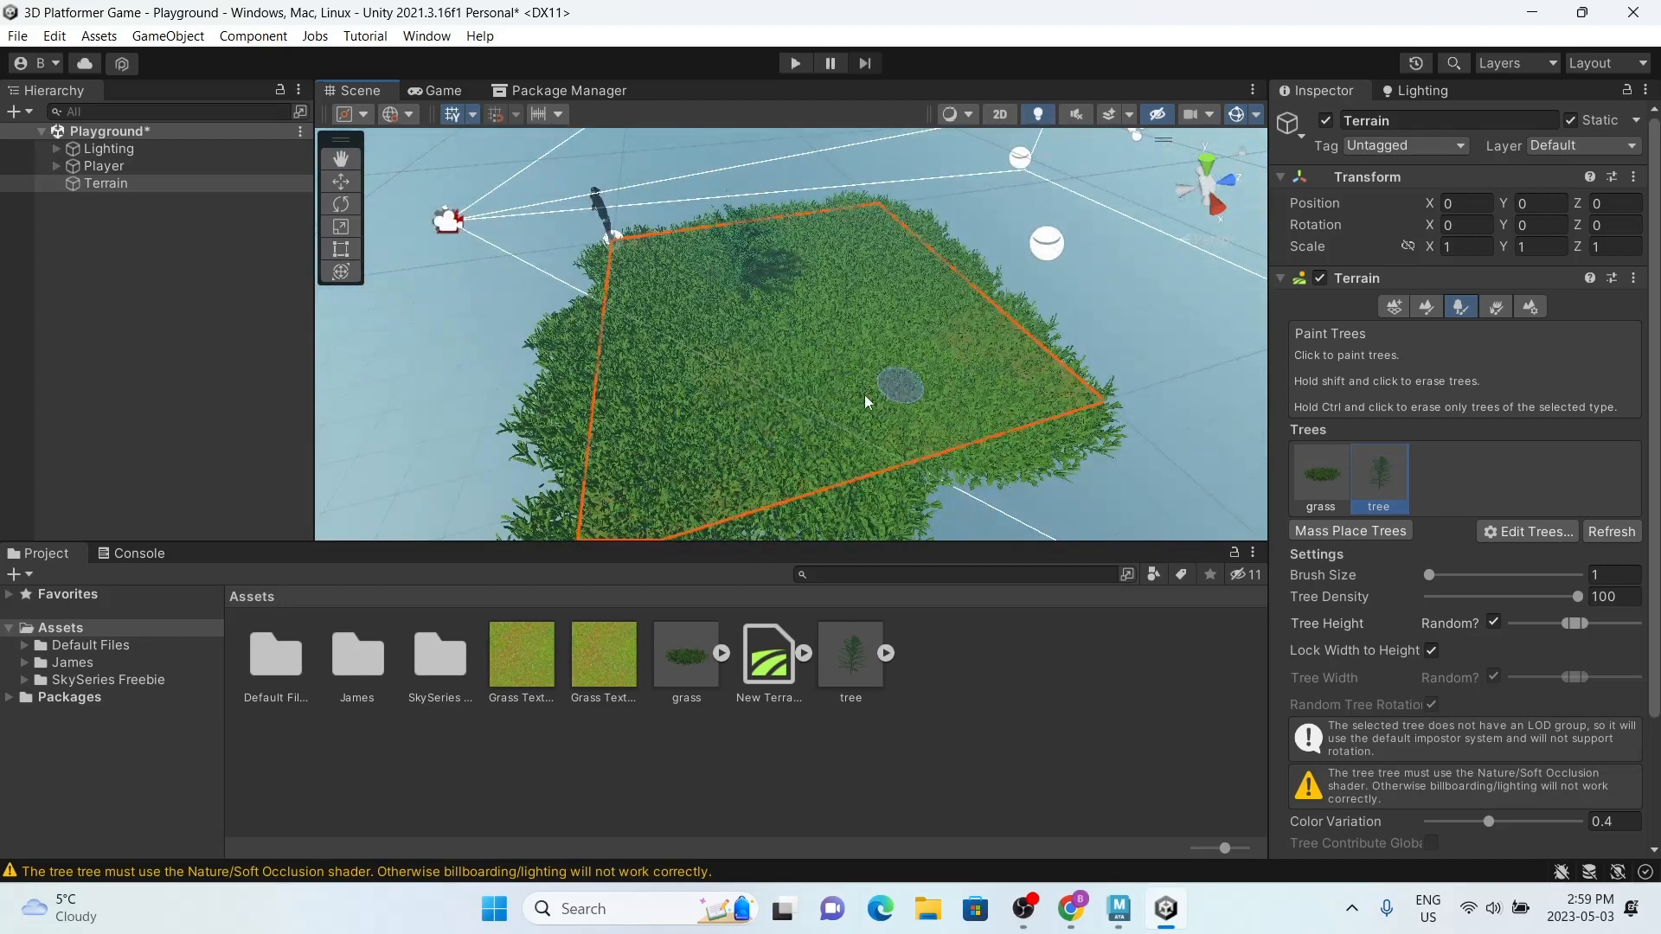
Step: Clear the newly logged tree shader warning from the Console
{"action": "left_click", "coordinate": [134, 559]}
{"action": "left_click", "coordinate": [26, 574]}
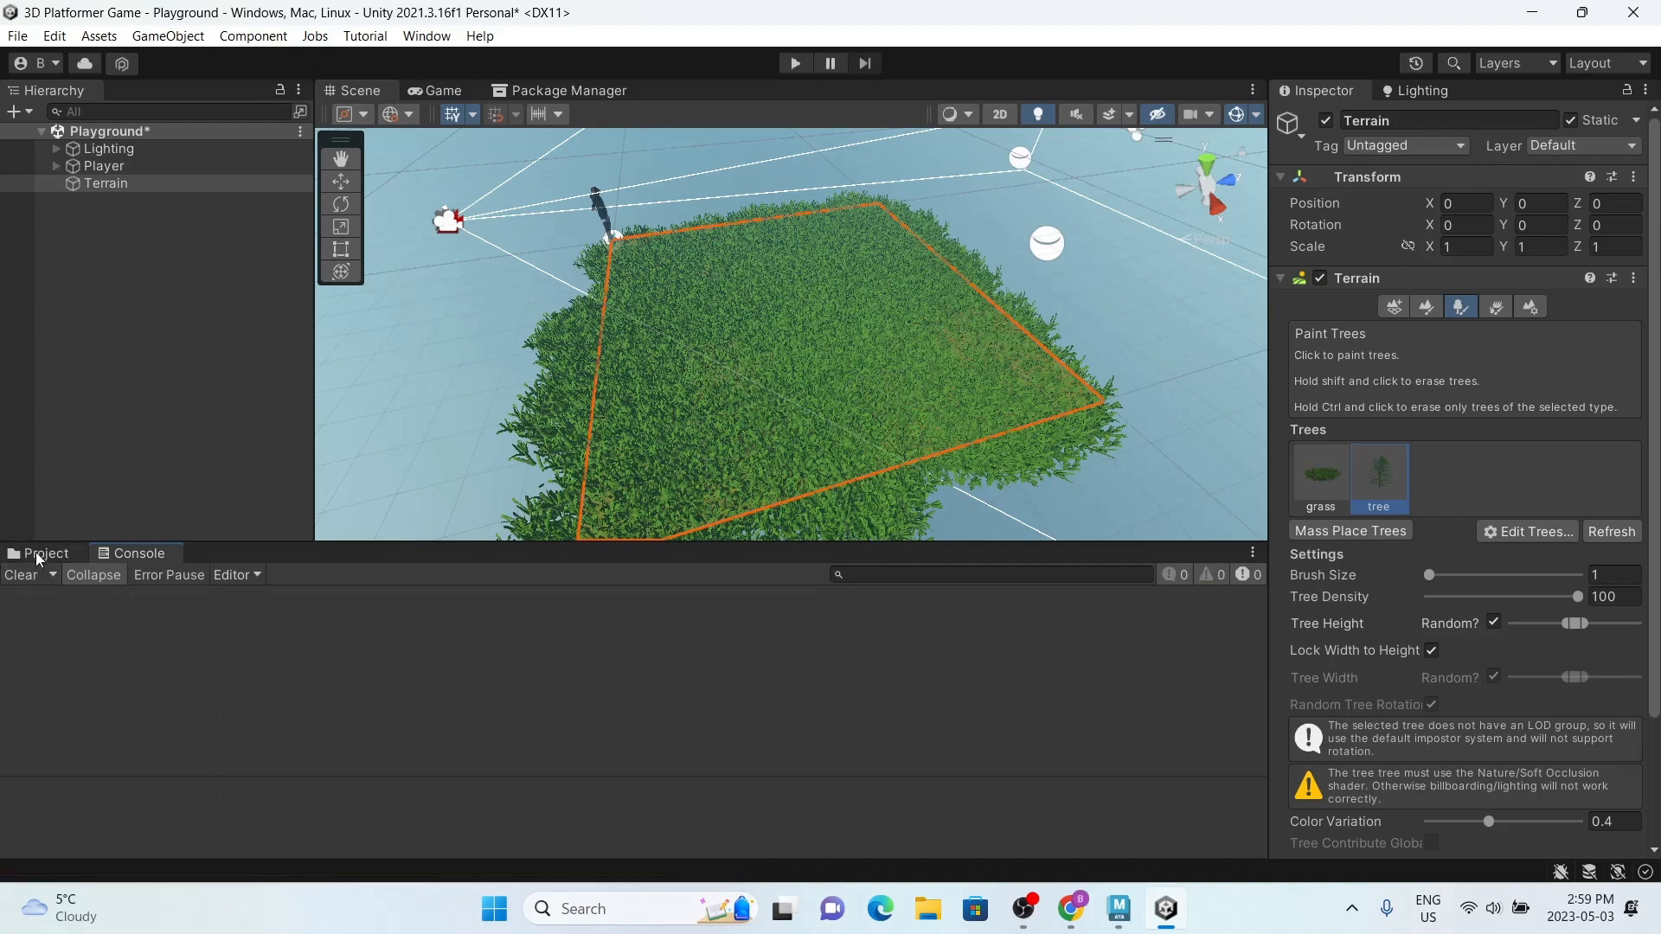
Step: Return to the project assets, try placing a tree on the grass terrain, and inspect from below how it sits
{"action": "left_click", "coordinate": [38, 554]}
{"action": "left_click", "coordinate": [786, 320]}
{"action": "left_click_drag", "start_coordinate": [785, 321], "coordinate": [816, 112], "text": "alt"}
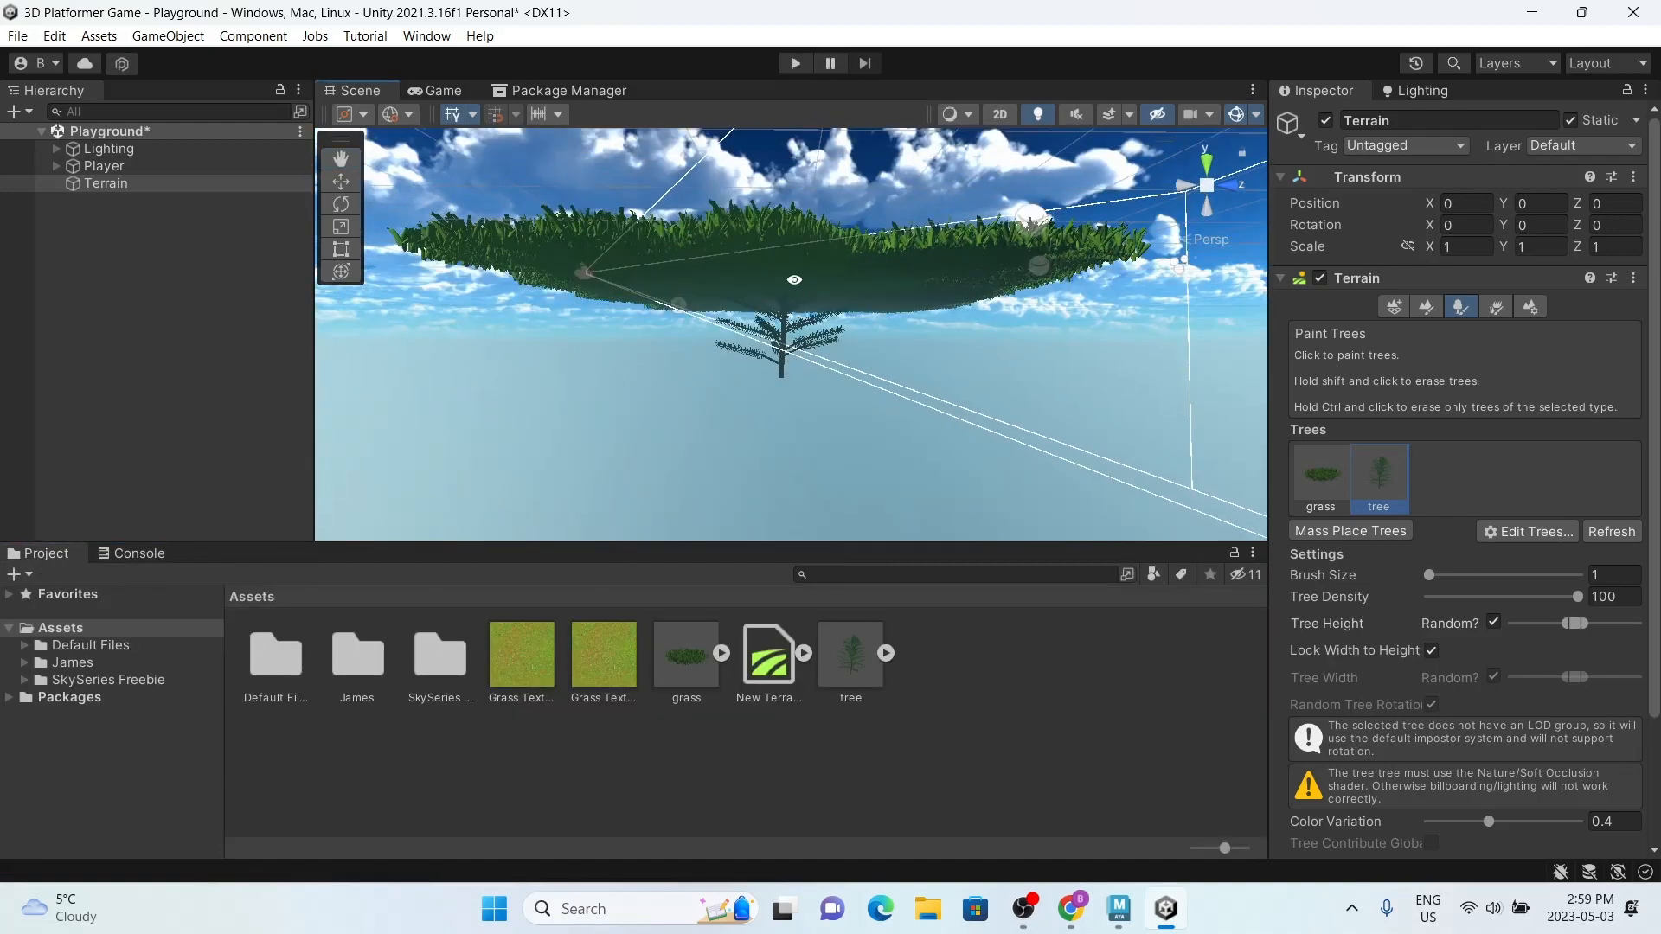
{"action": "left_click_drag", "start_coordinate": [795, 279], "coordinate": [753, 286], "text": "alt"}
{"action": "left_click", "coordinate": [770, 350], "text": "shift"}
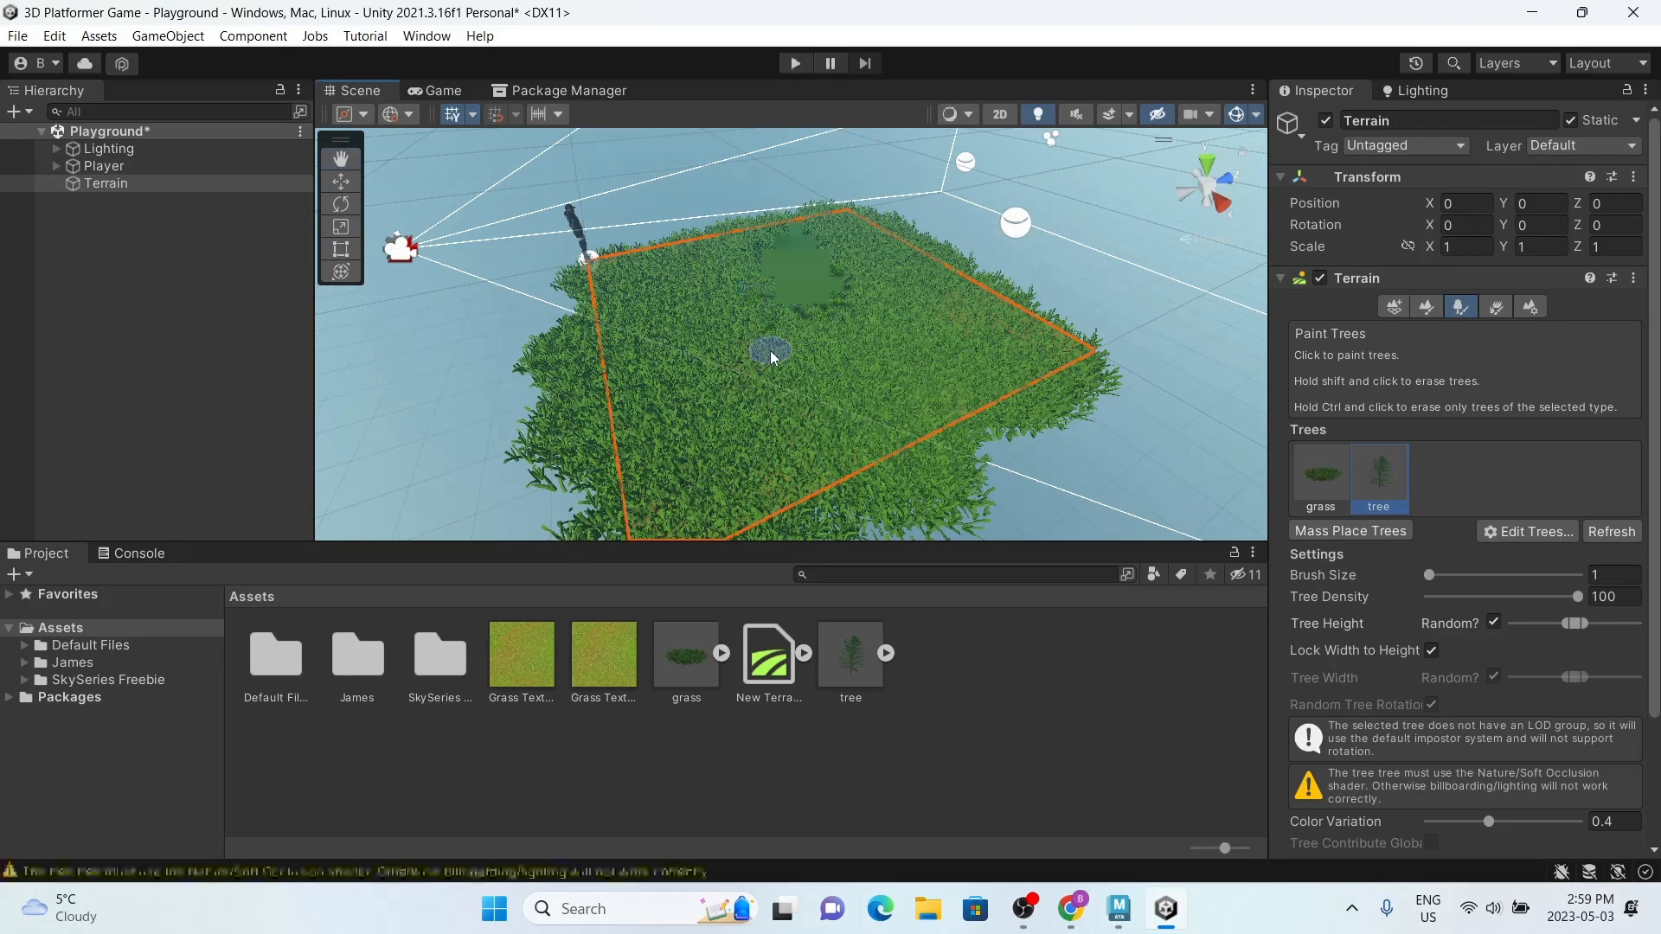
Step: Remove the pine tree from the terrain's paintable trees and delete the tree model from the project assets
{"action": "left_click", "coordinate": [1528, 531]}
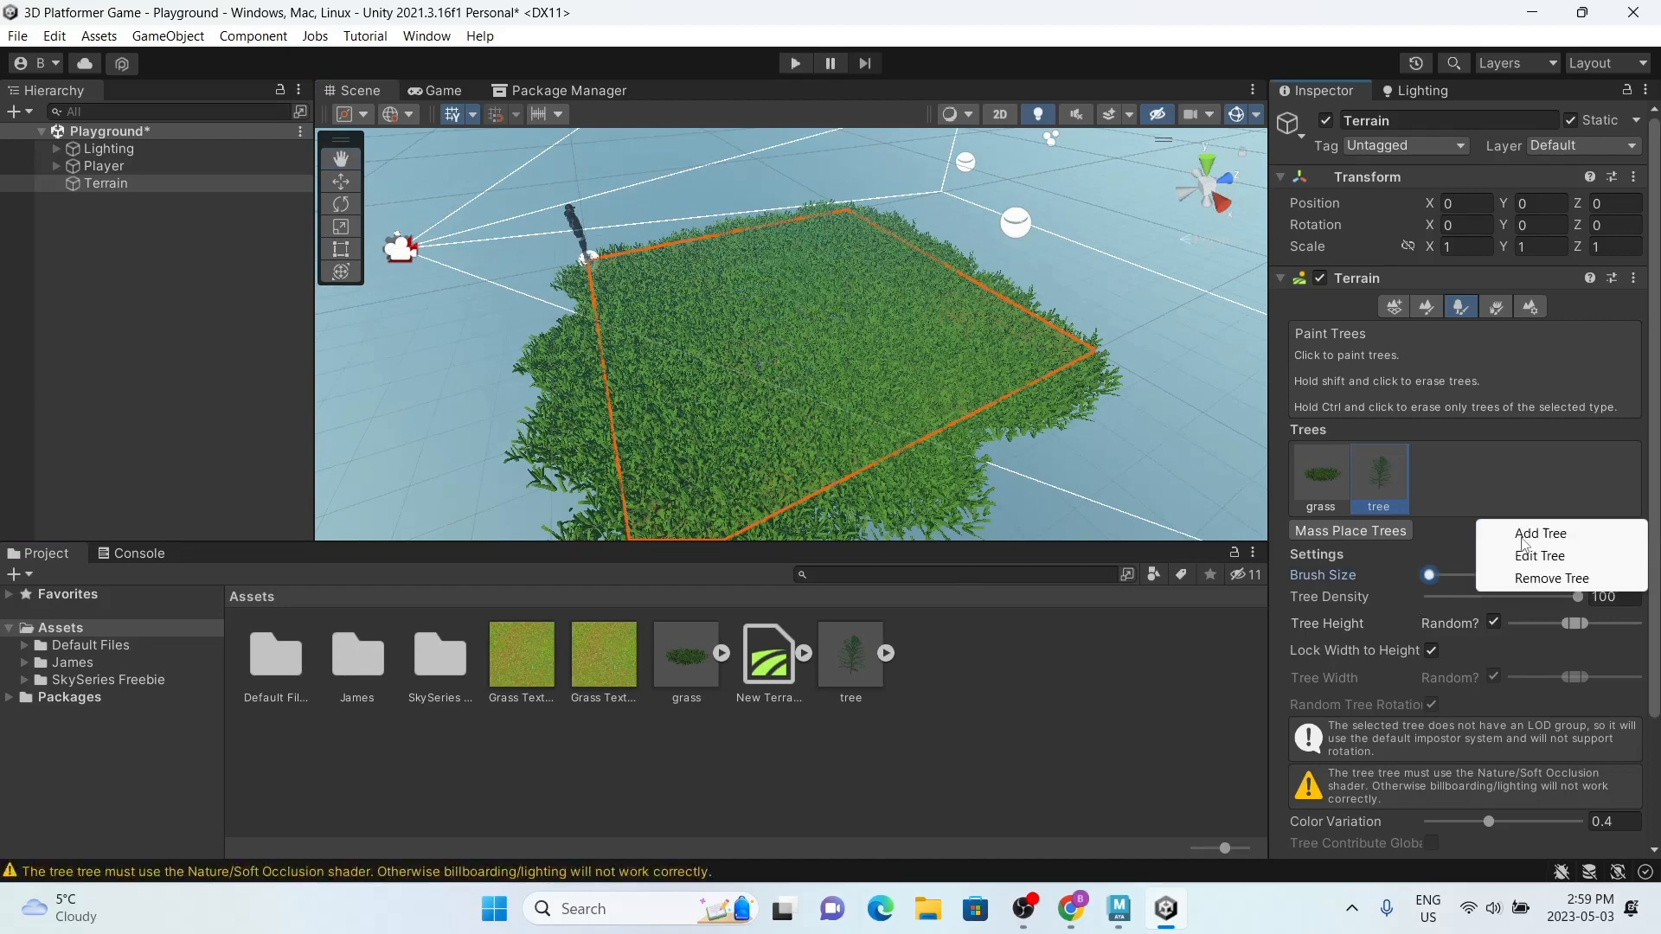
{"action": "left_click", "coordinate": [1550, 574]}
{"action": "left_click", "coordinate": [842, 657]}
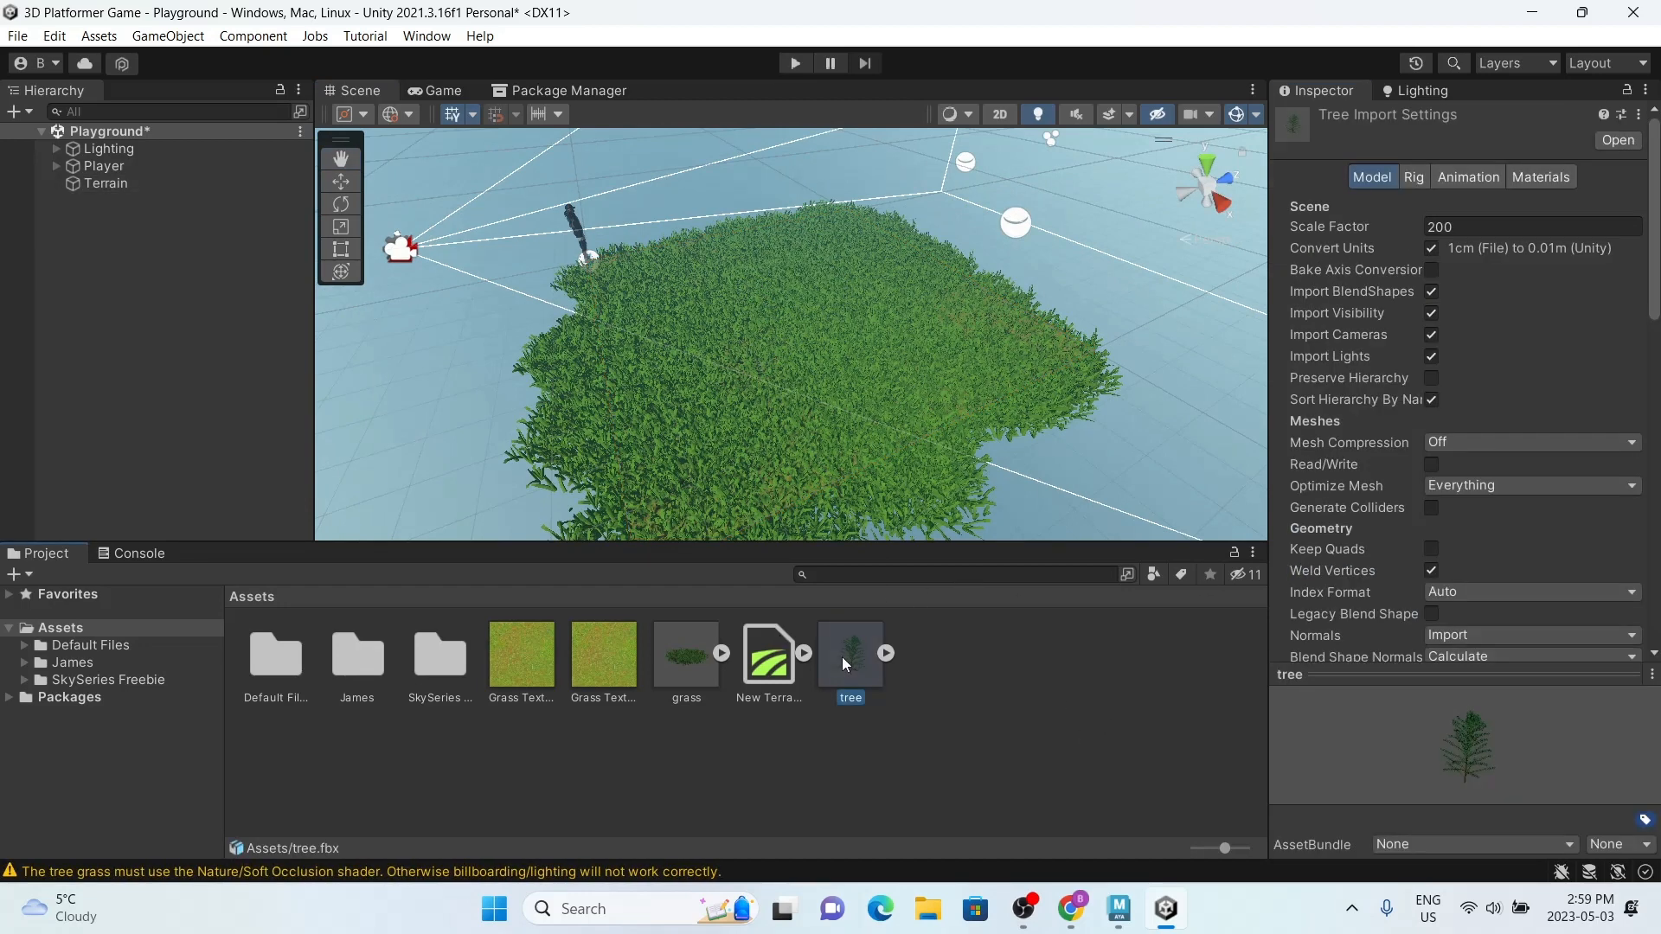
{"action": "key", "text": "Delete"}
{"action": "left_click", "coordinate": [882, 485]}
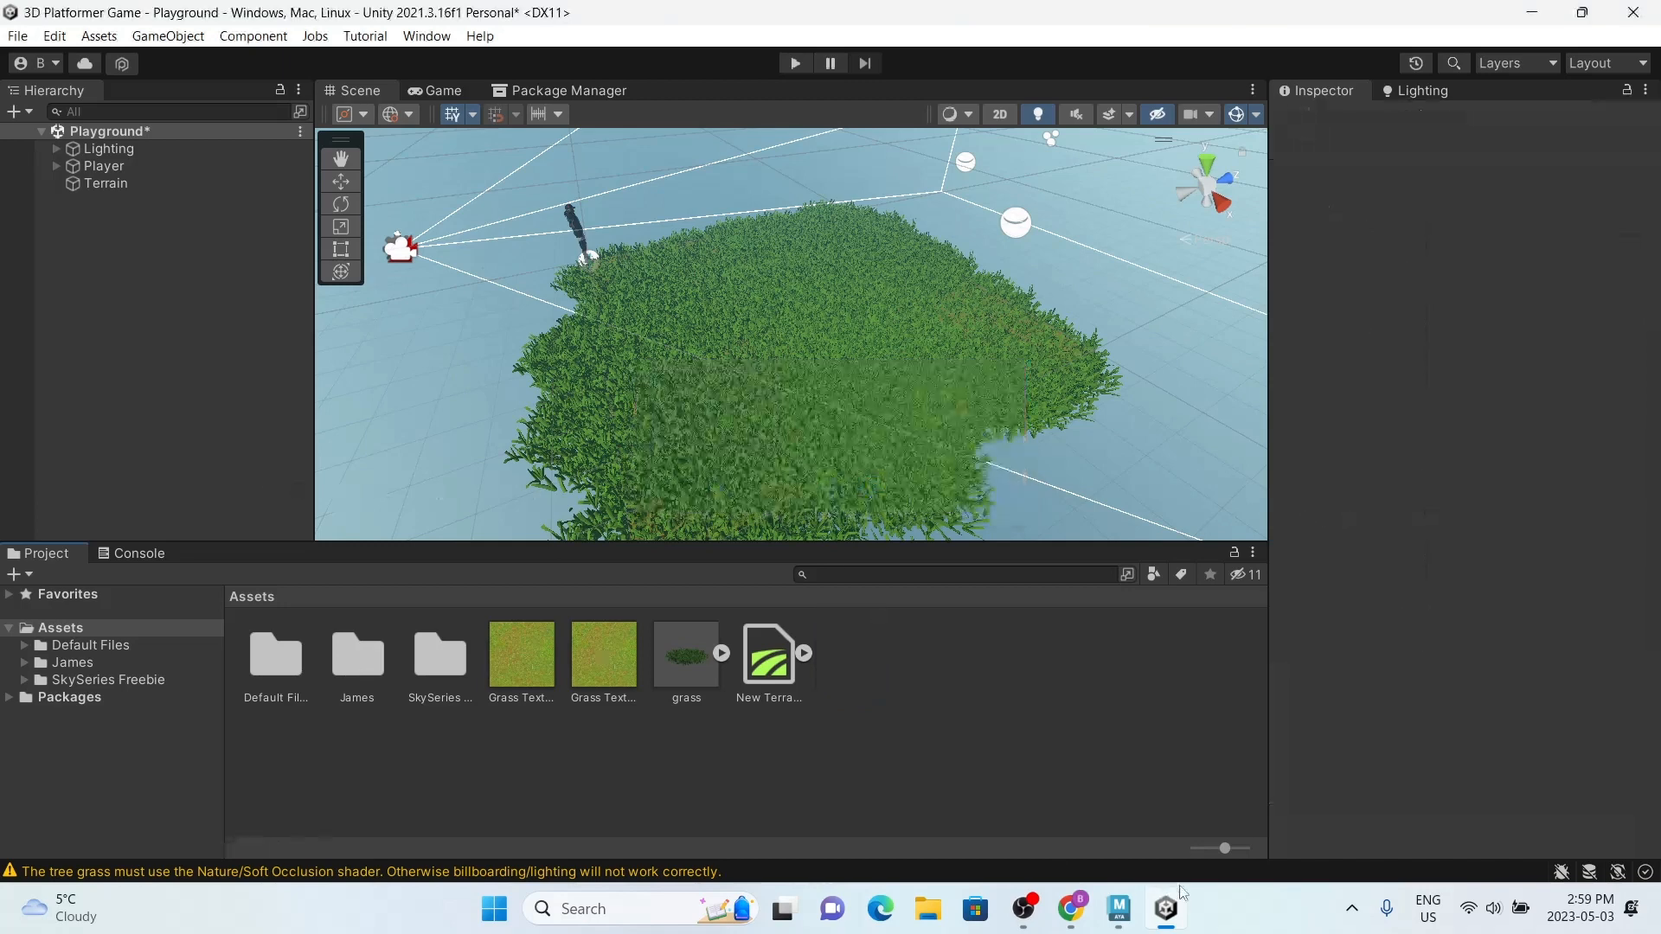
Step: Clear the grass and tree shader warnings from the Console and show the project assets again
{"action": "left_click", "coordinate": [152, 556]}
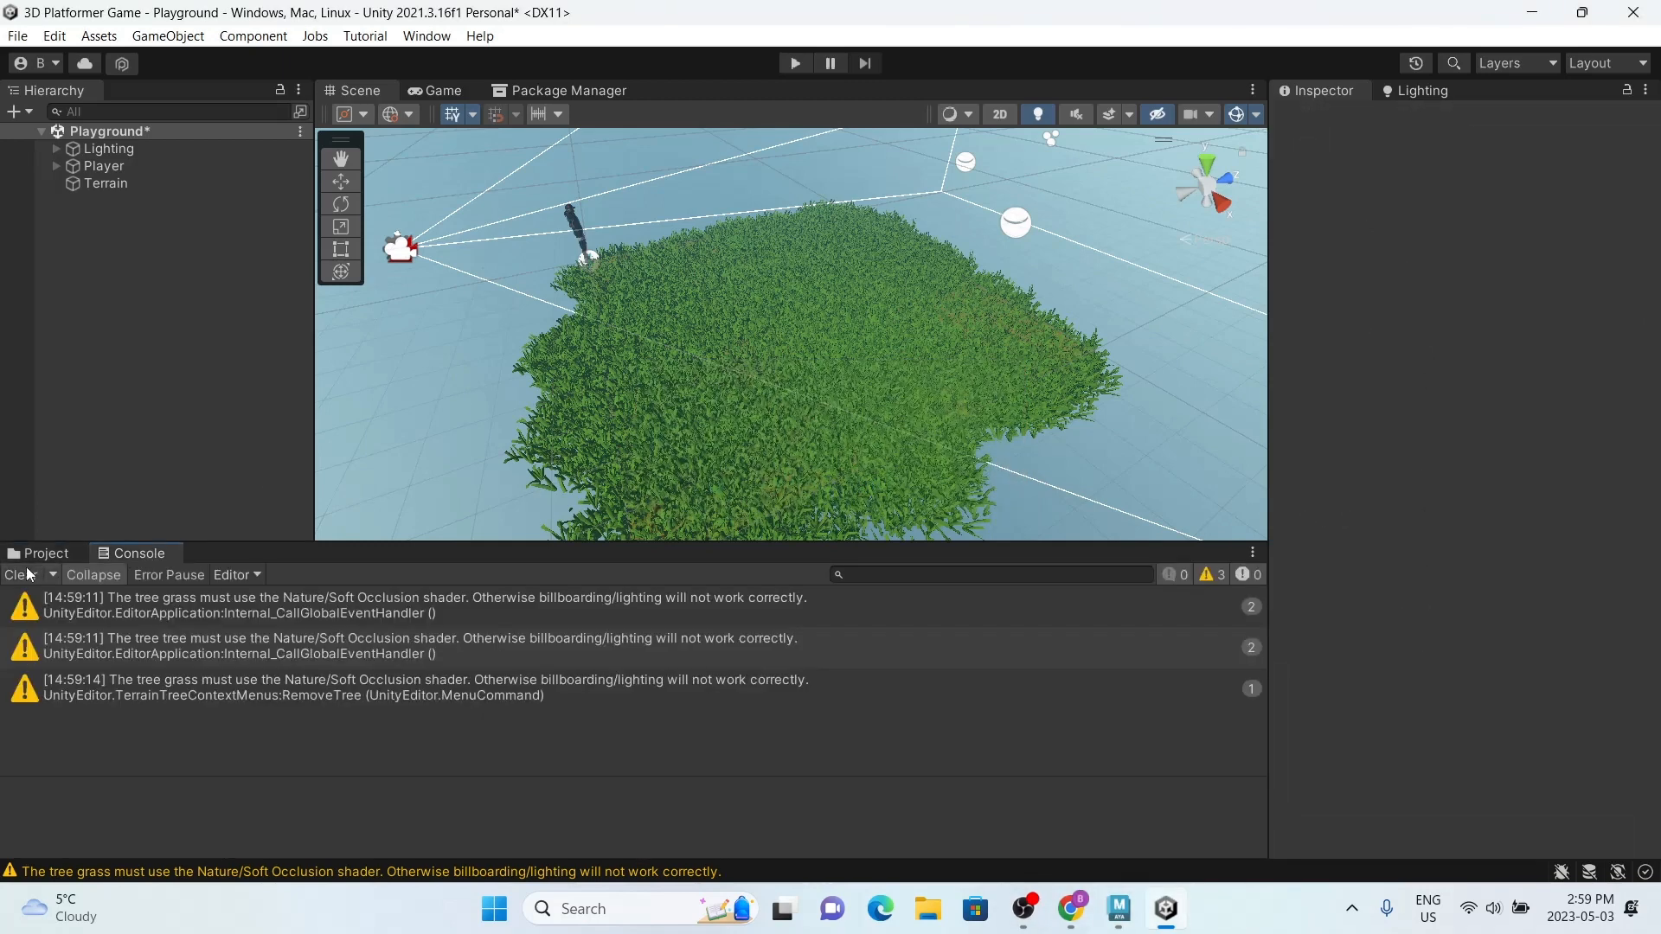
{"action": "left_click", "coordinate": [24, 574]}
{"action": "left_click", "coordinate": [45, 553]}
Step: Switch to Maya and move the pine tree's pivot down to the base of its trunk
{"action": "left_click", "coordinate": [1119, 908]}
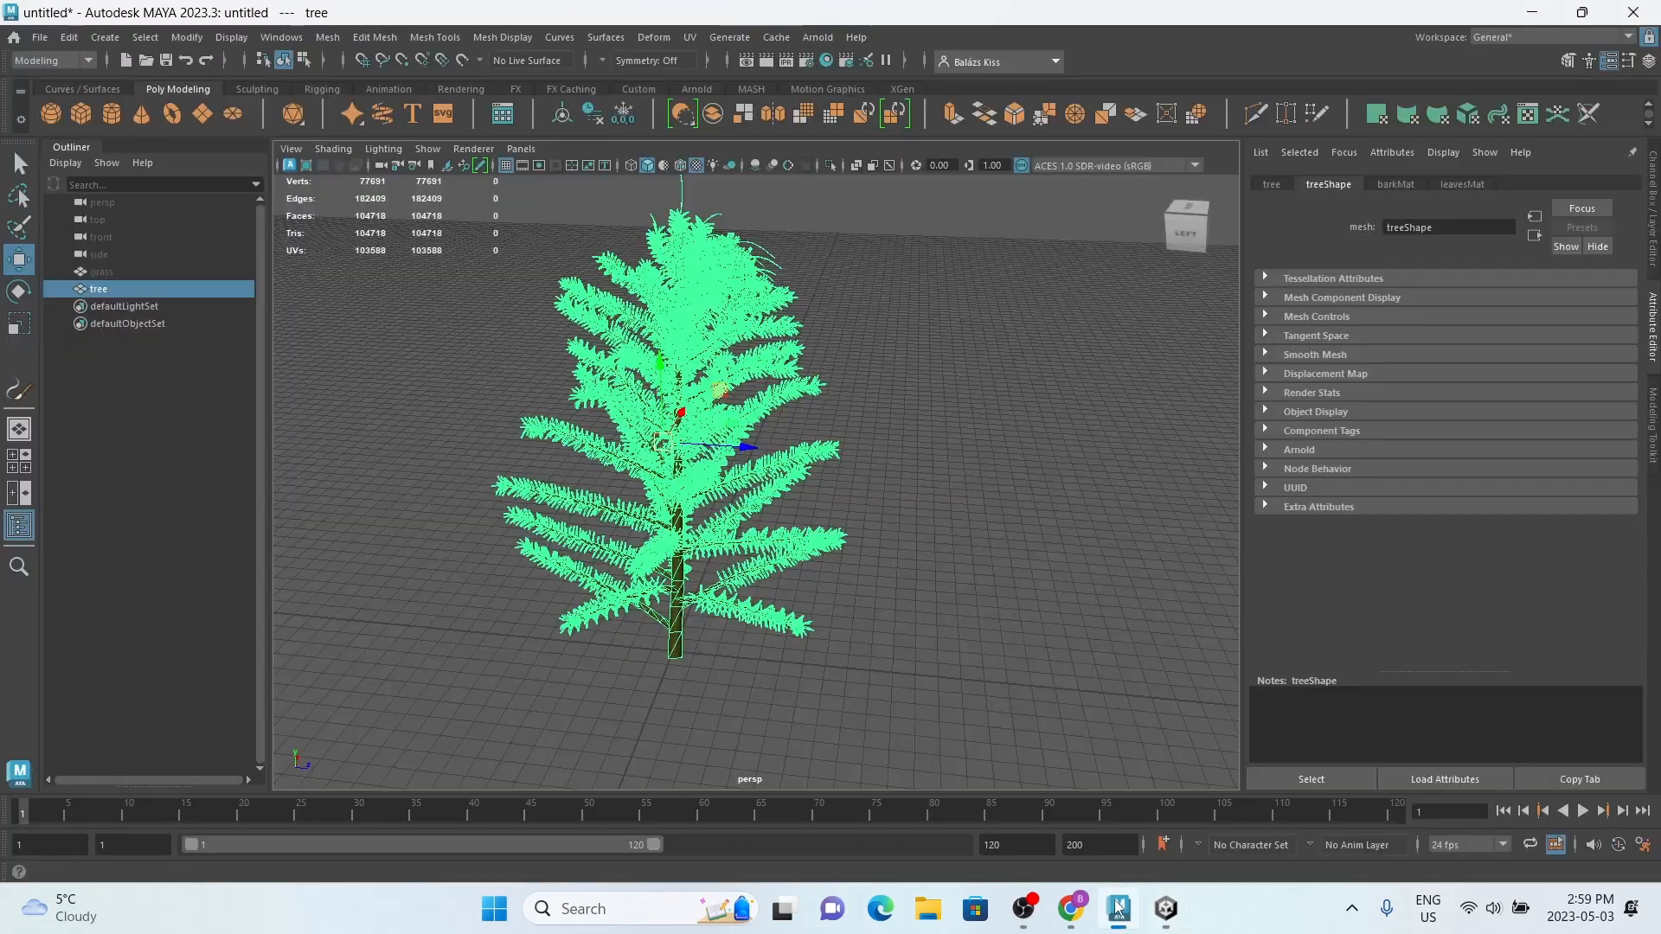
{"action": "key", "text": "d"}
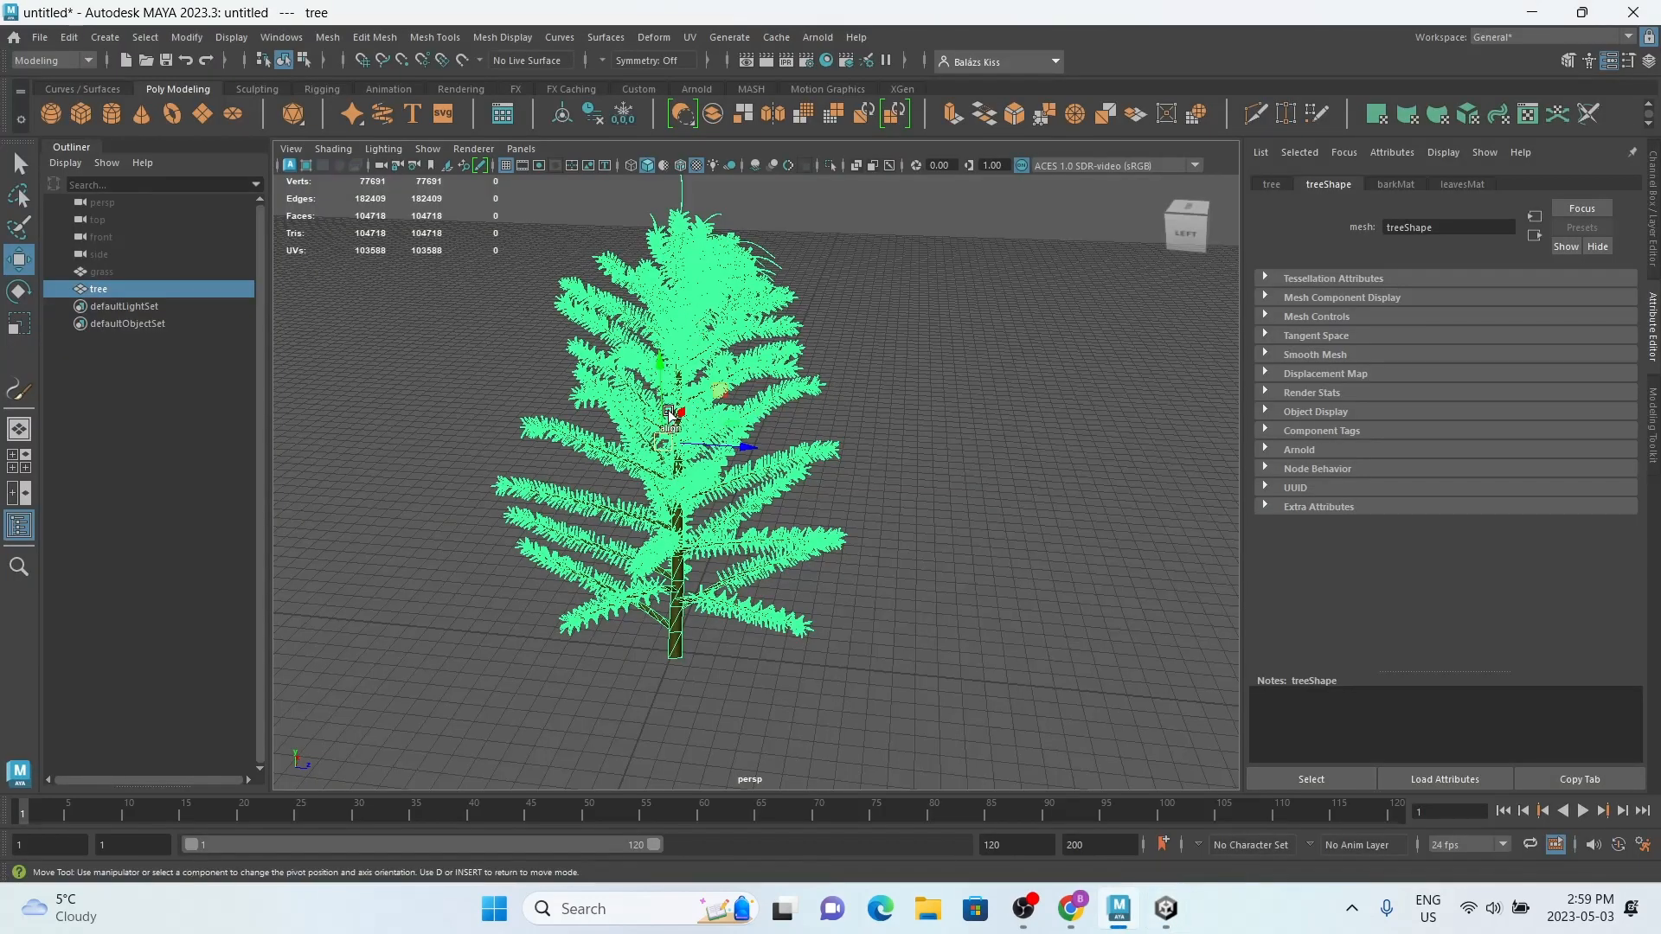
{"action": "left_click_drag", "start_coordinate": [660, 390], "coordinate": [661, 535]}
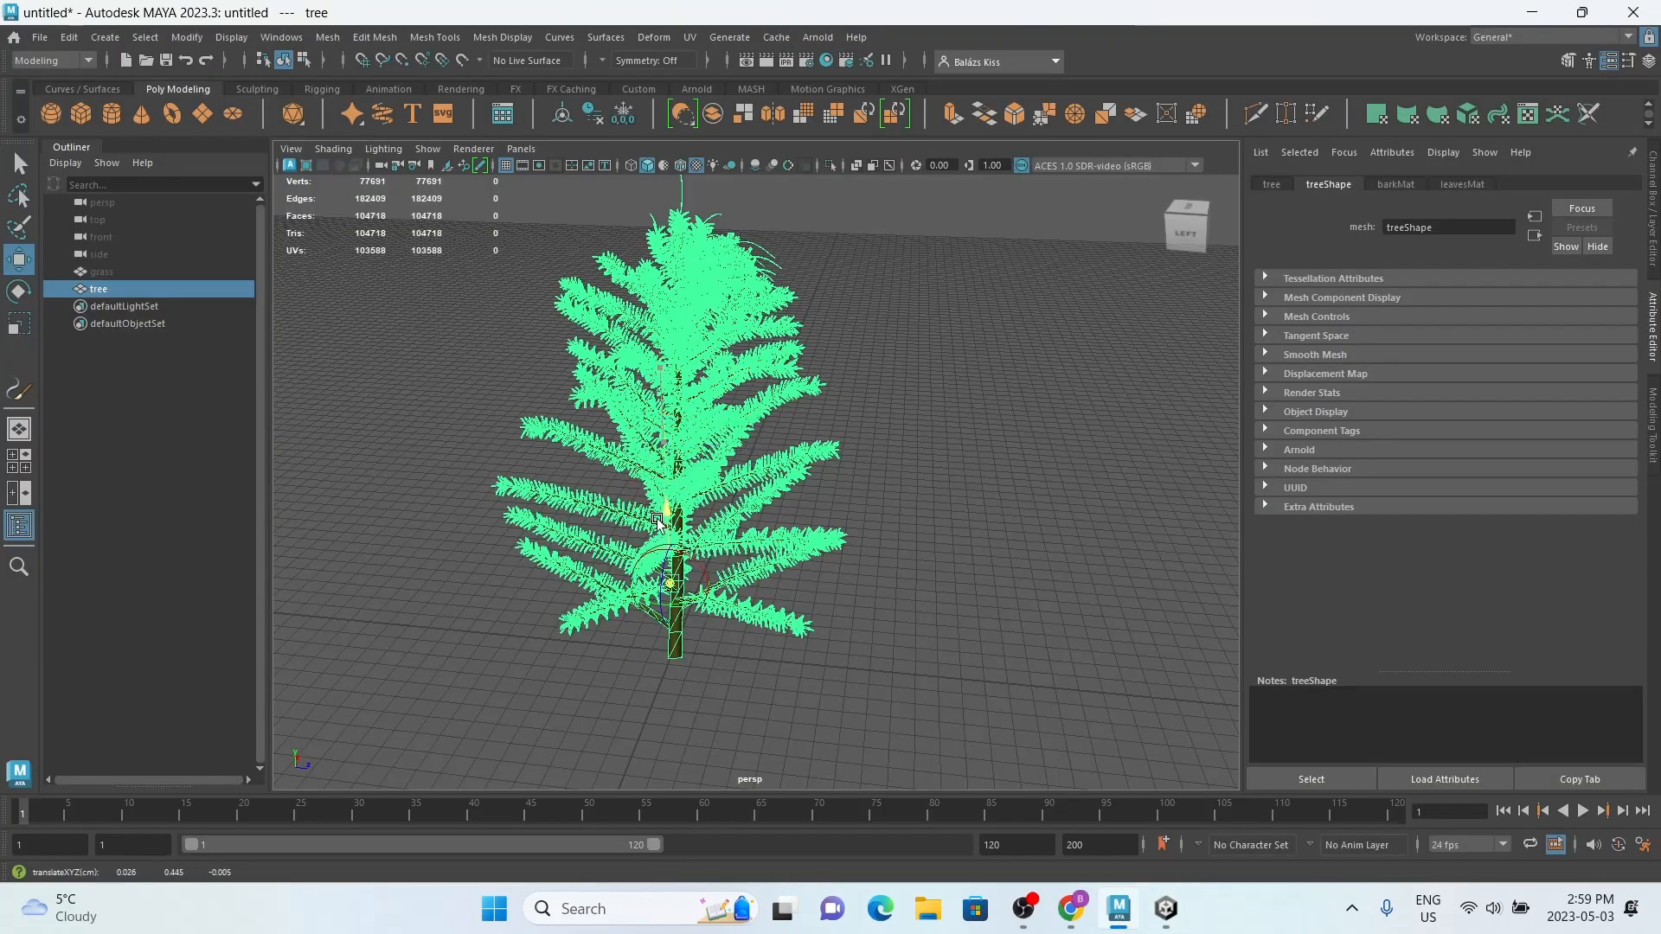
{"action": "key", "text": "ctrl+z"}
{"action": "key", "text": "d"}
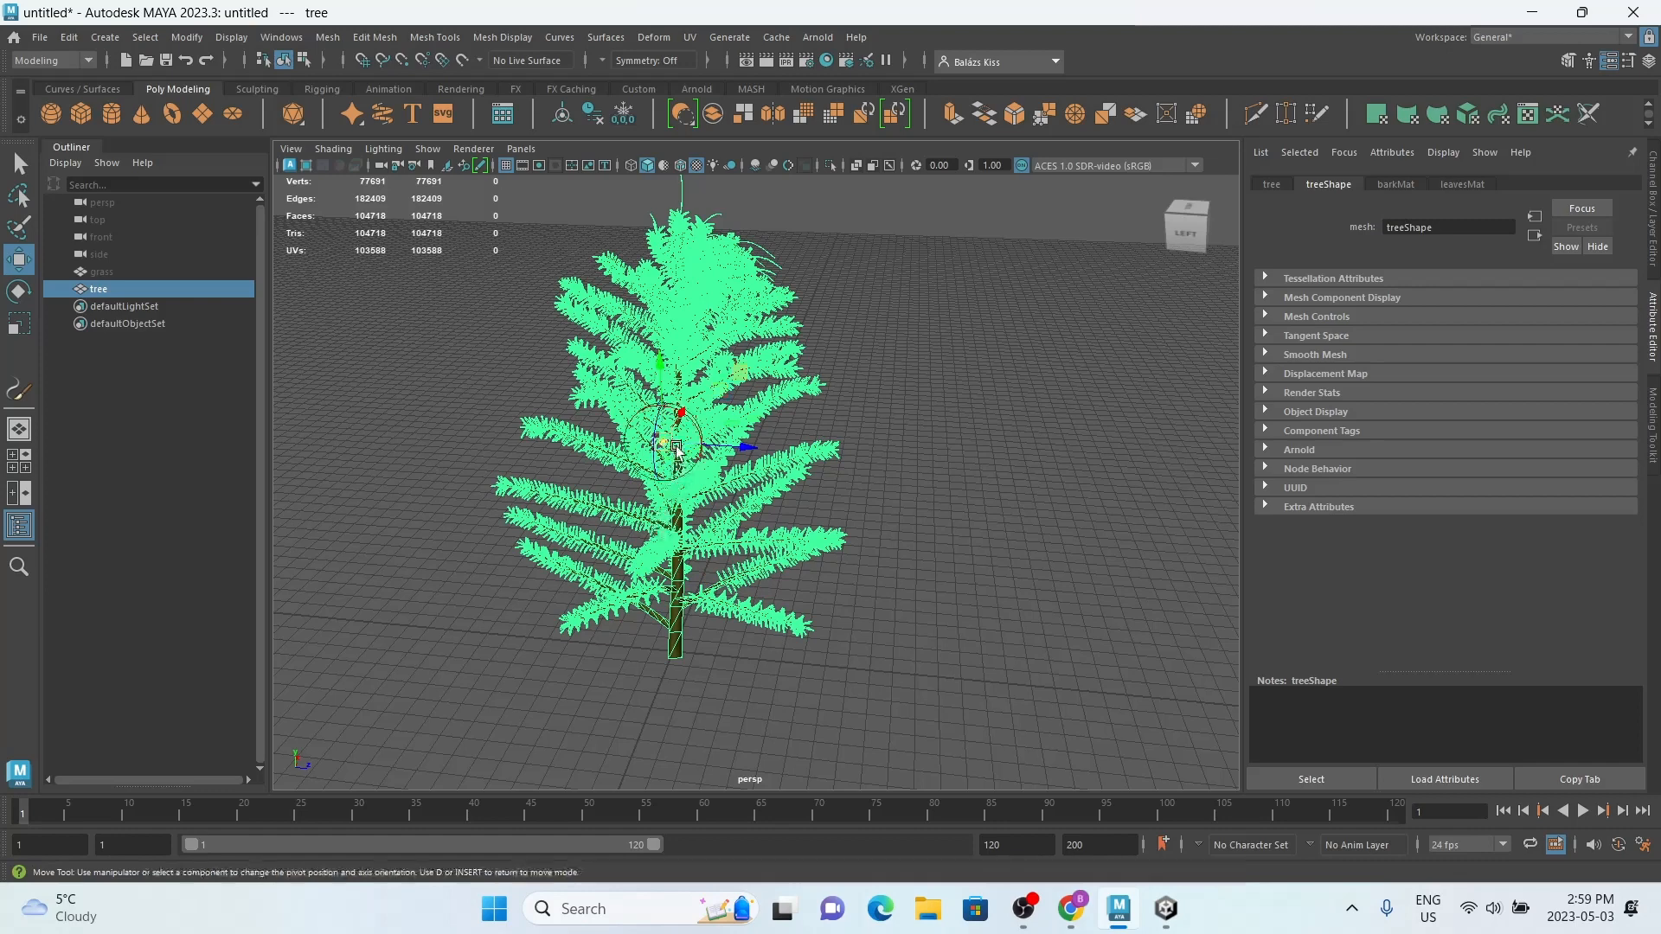
{"action": "left_click_drag", "start_coordinate": [663, 385], "coordinate": [673, 648]}
{"action": "key", "text": "d"}
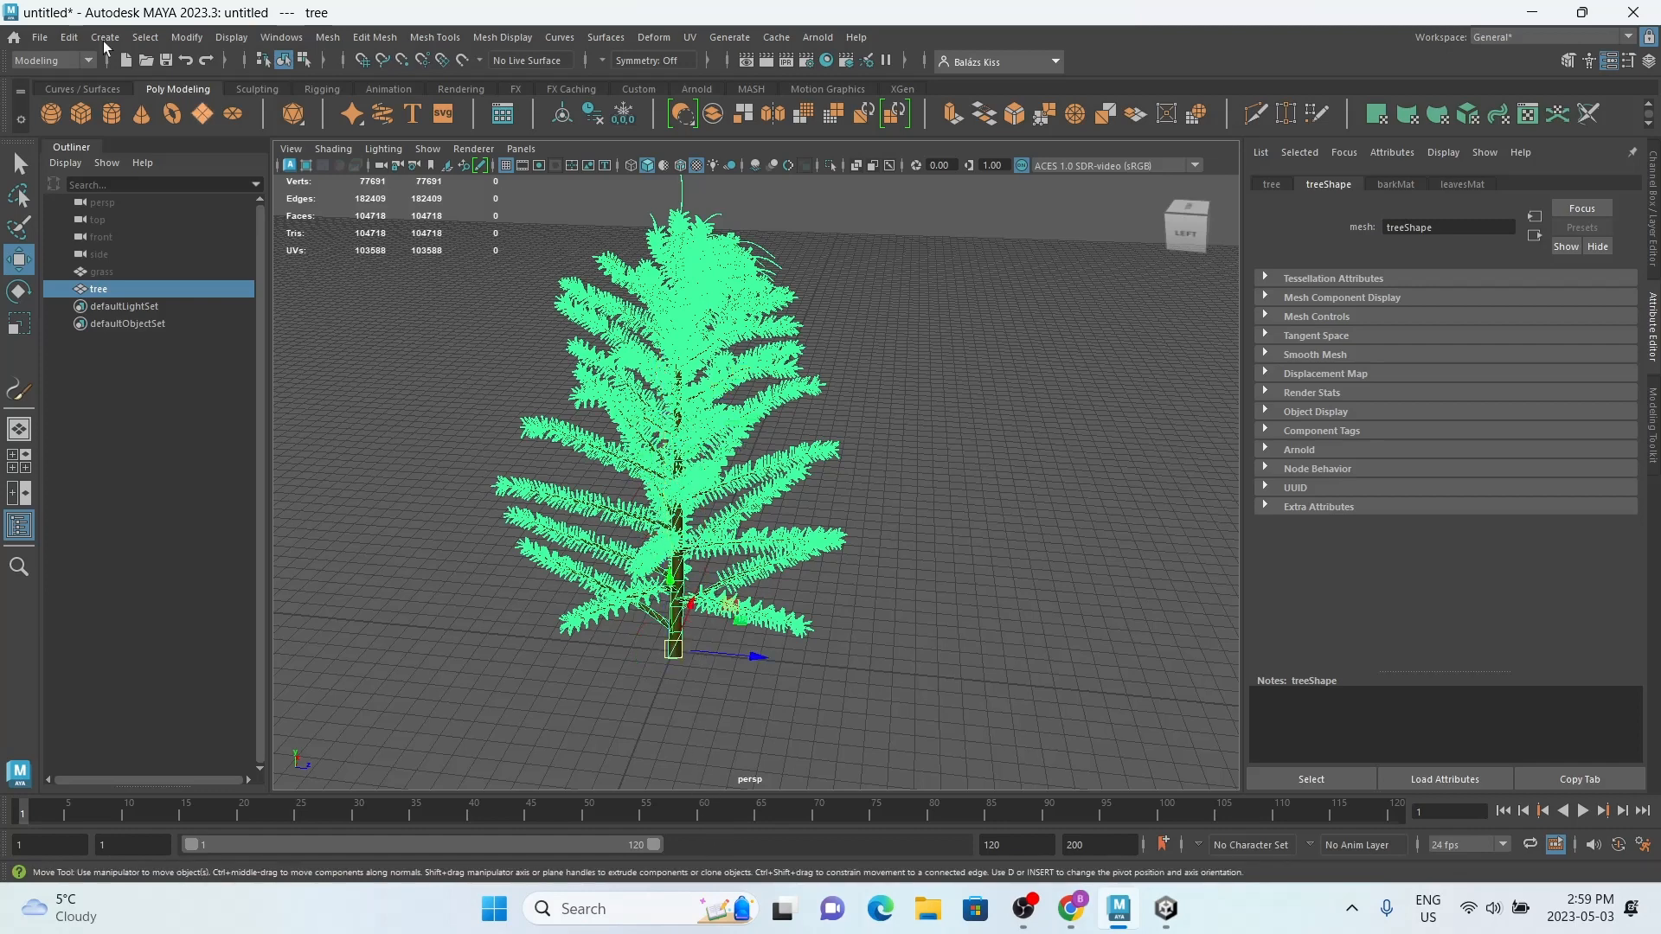
Step: Export the selected pine tree as an FBX named tree in Downloads, replacing the existing file
{"action": "left_click", "coordinate": [40, 37]}
{"action": "left_click", "coordinate": [122, 266]}
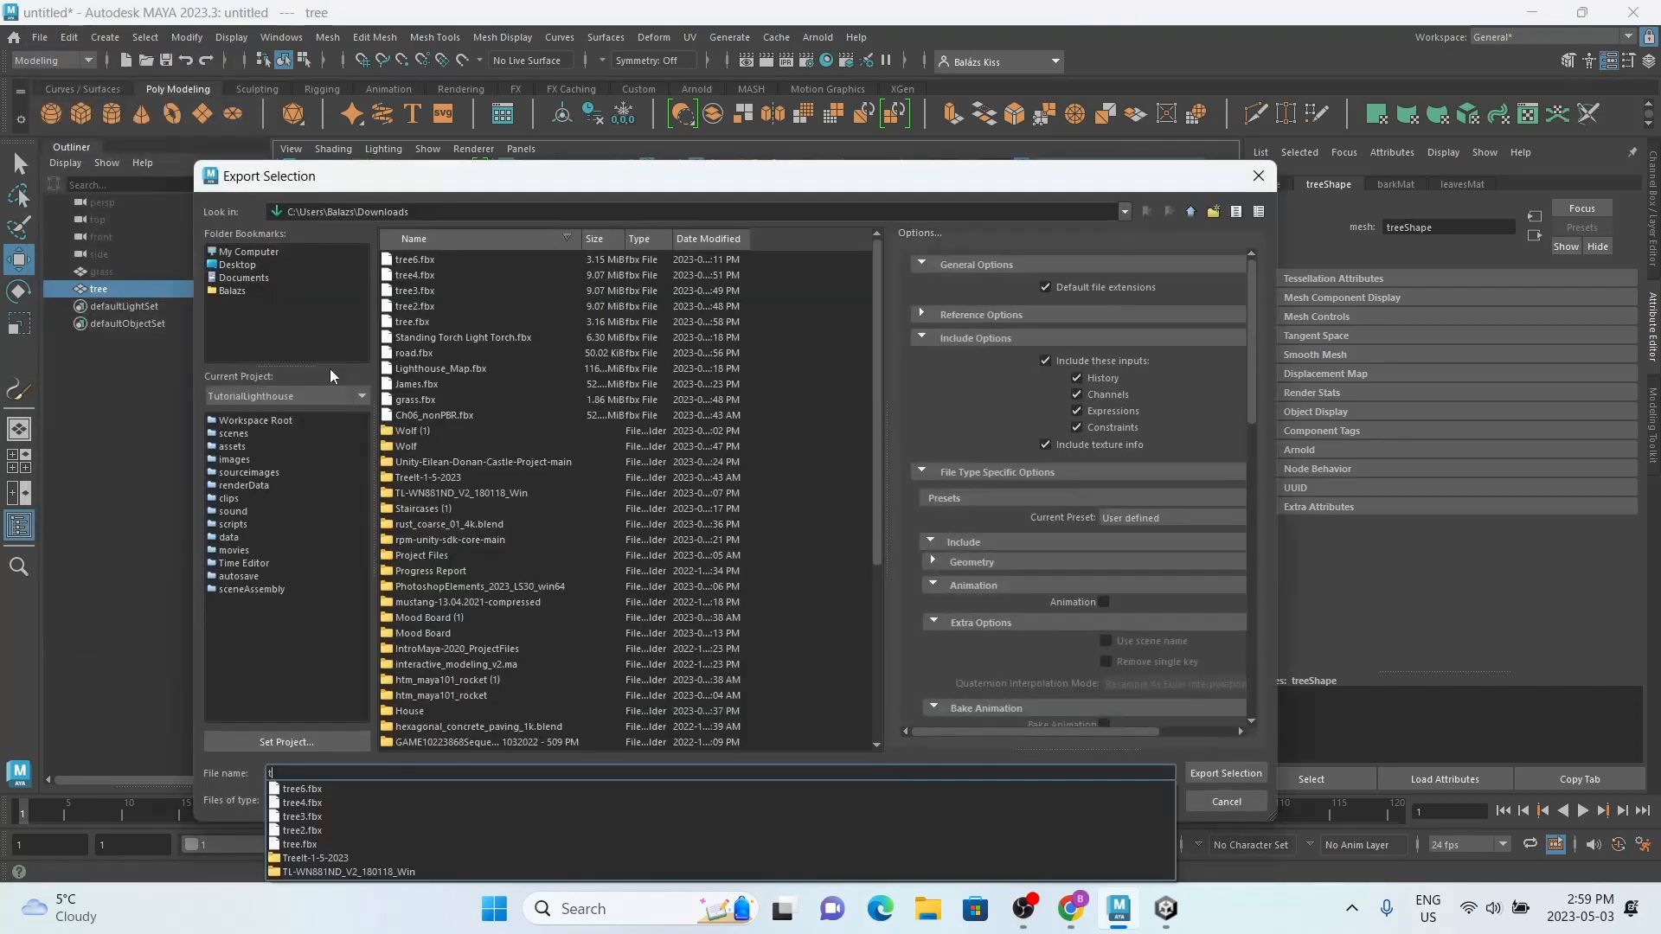
{"action": "type", "text": "tree"}
{"action": "key", "text": "Return"}
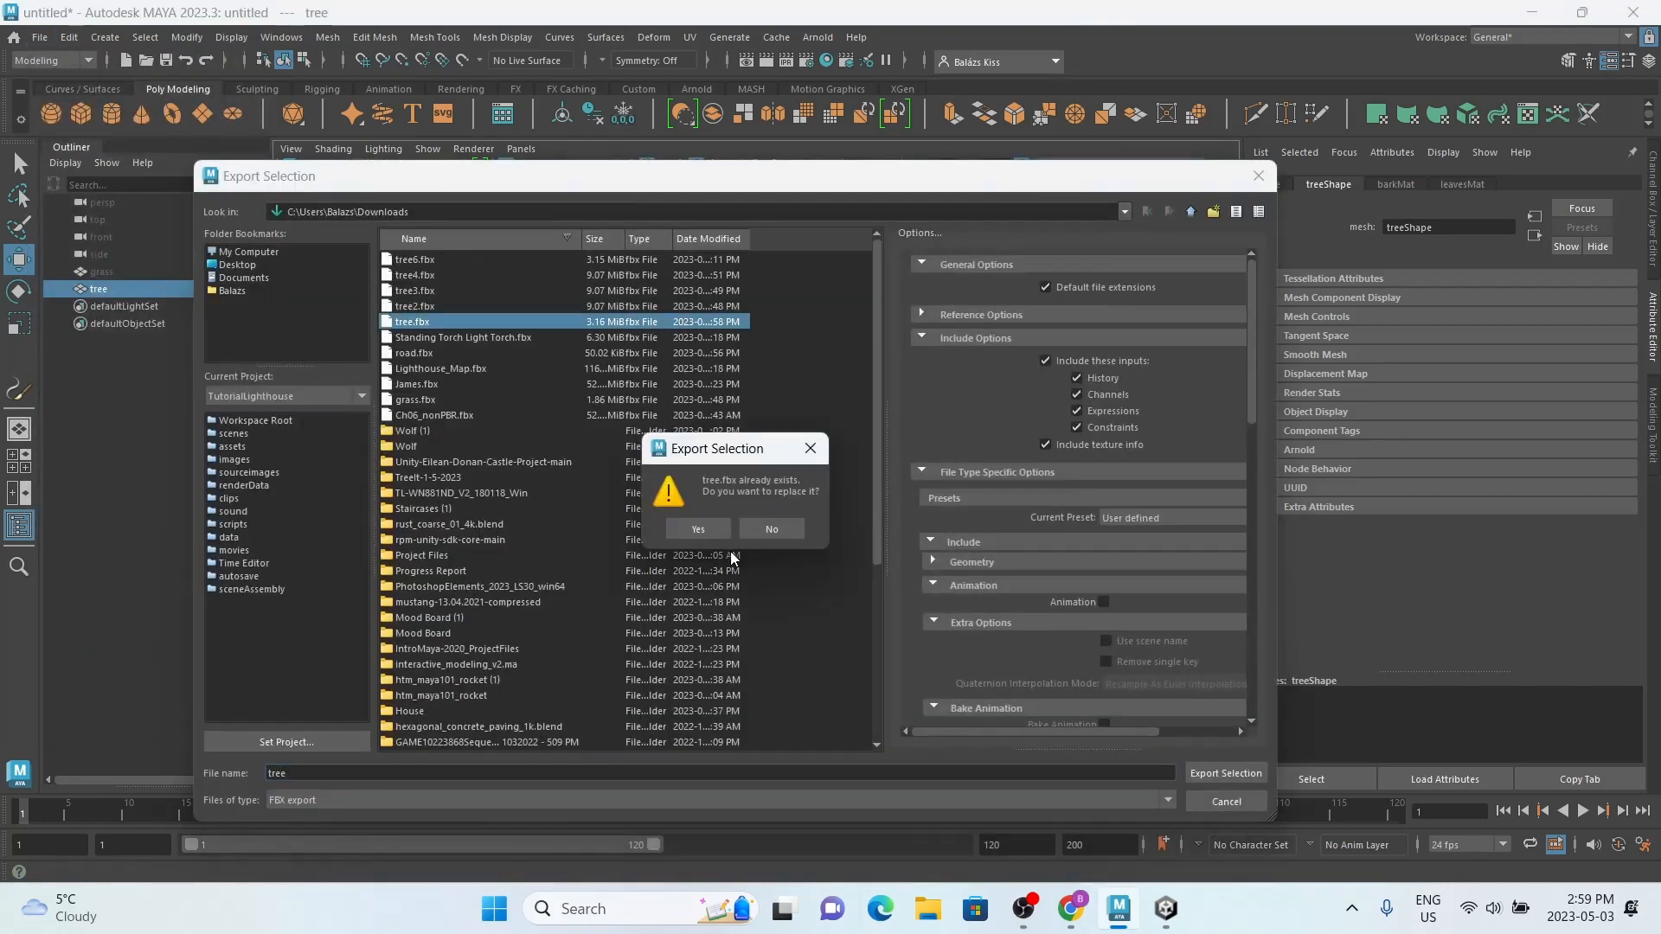
{"action": "left_click", "coordinate": [689, 527]}
Step: Switch back to Unity and import tree.fbx from the Downloads folder into the Assets folder
{"action": "left_click", "coordinate": [1166, 908]}
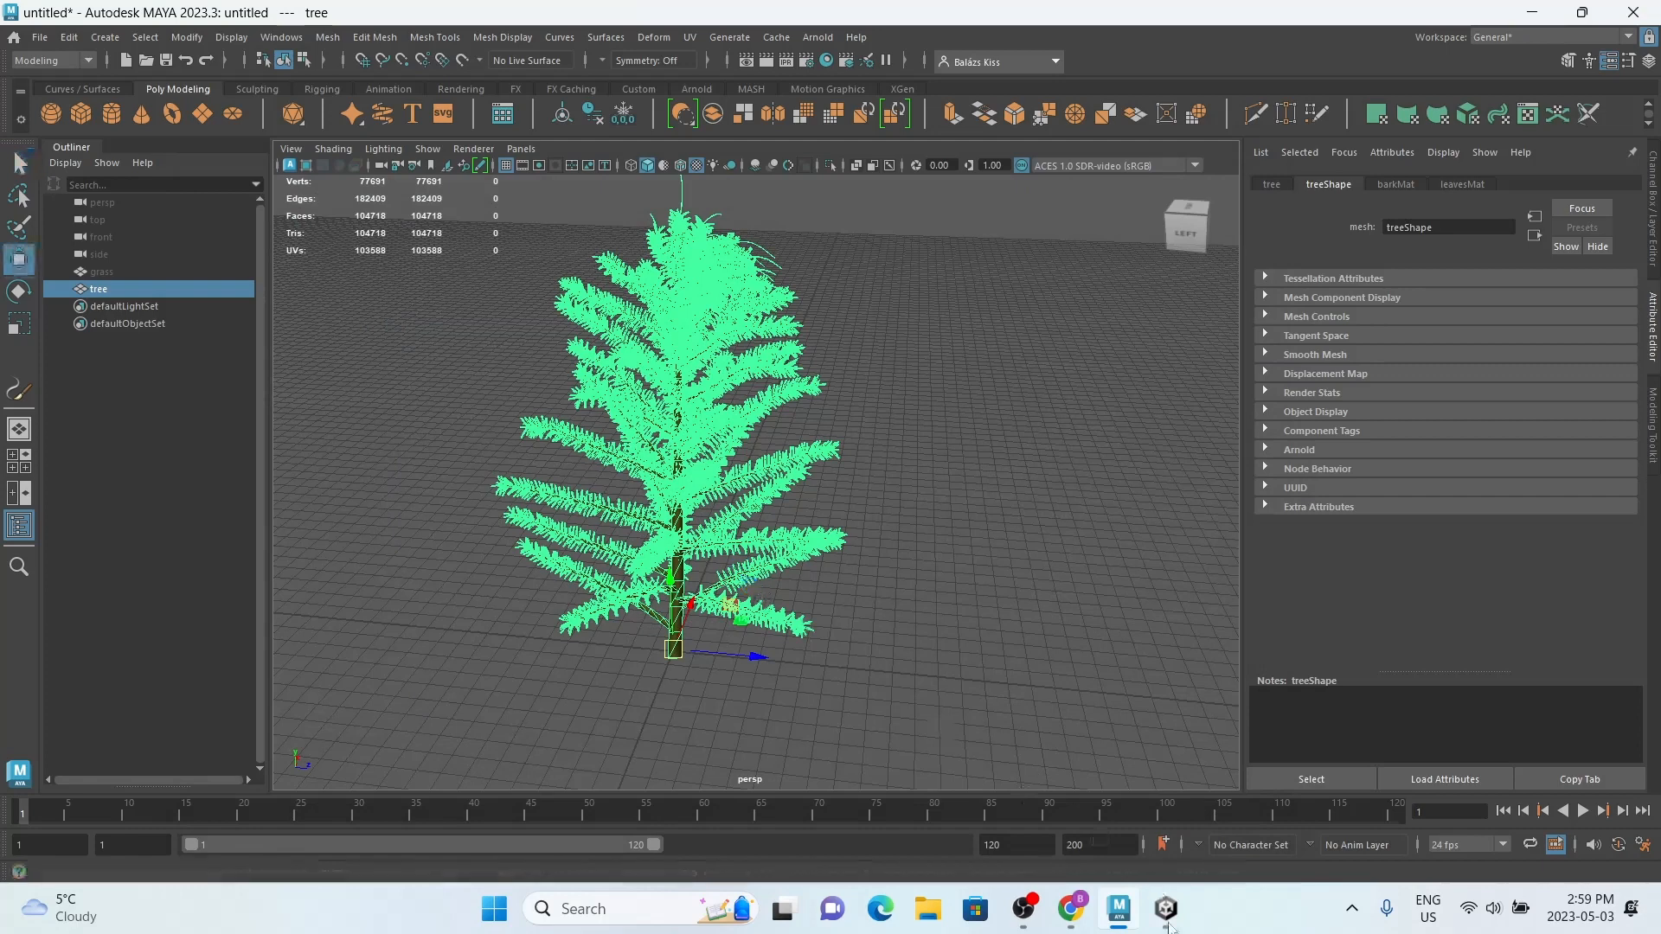
{"action": "left_click", "coordinate": [929, 909]}
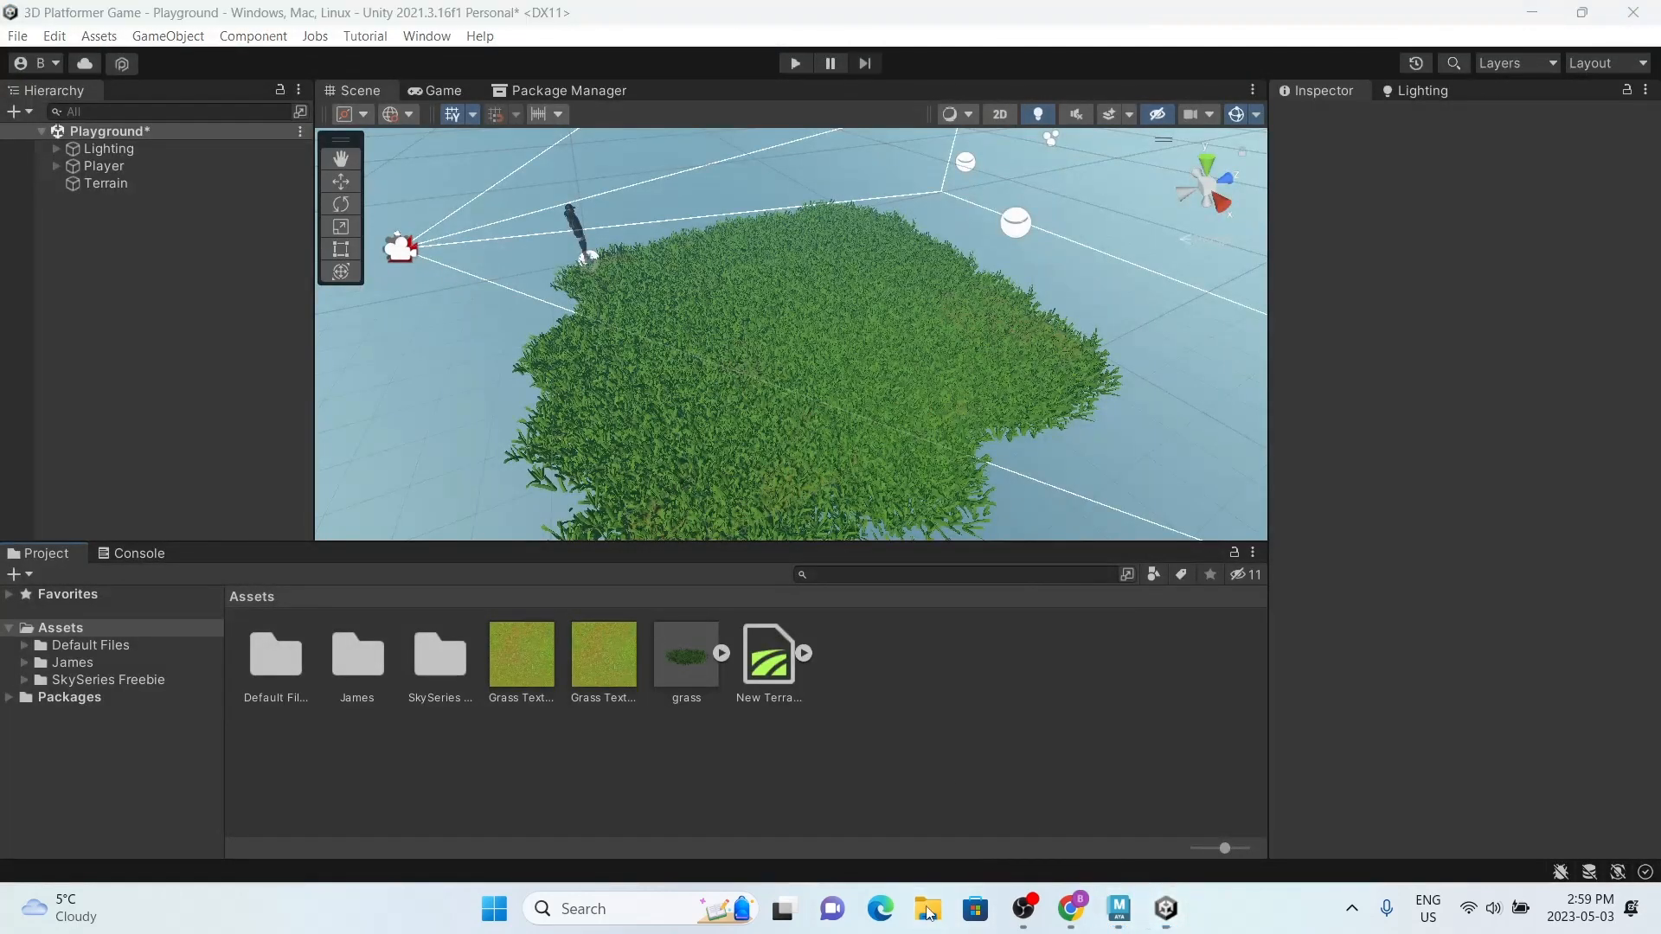
{"action": "left_click", "coordinate": [235, 520]}
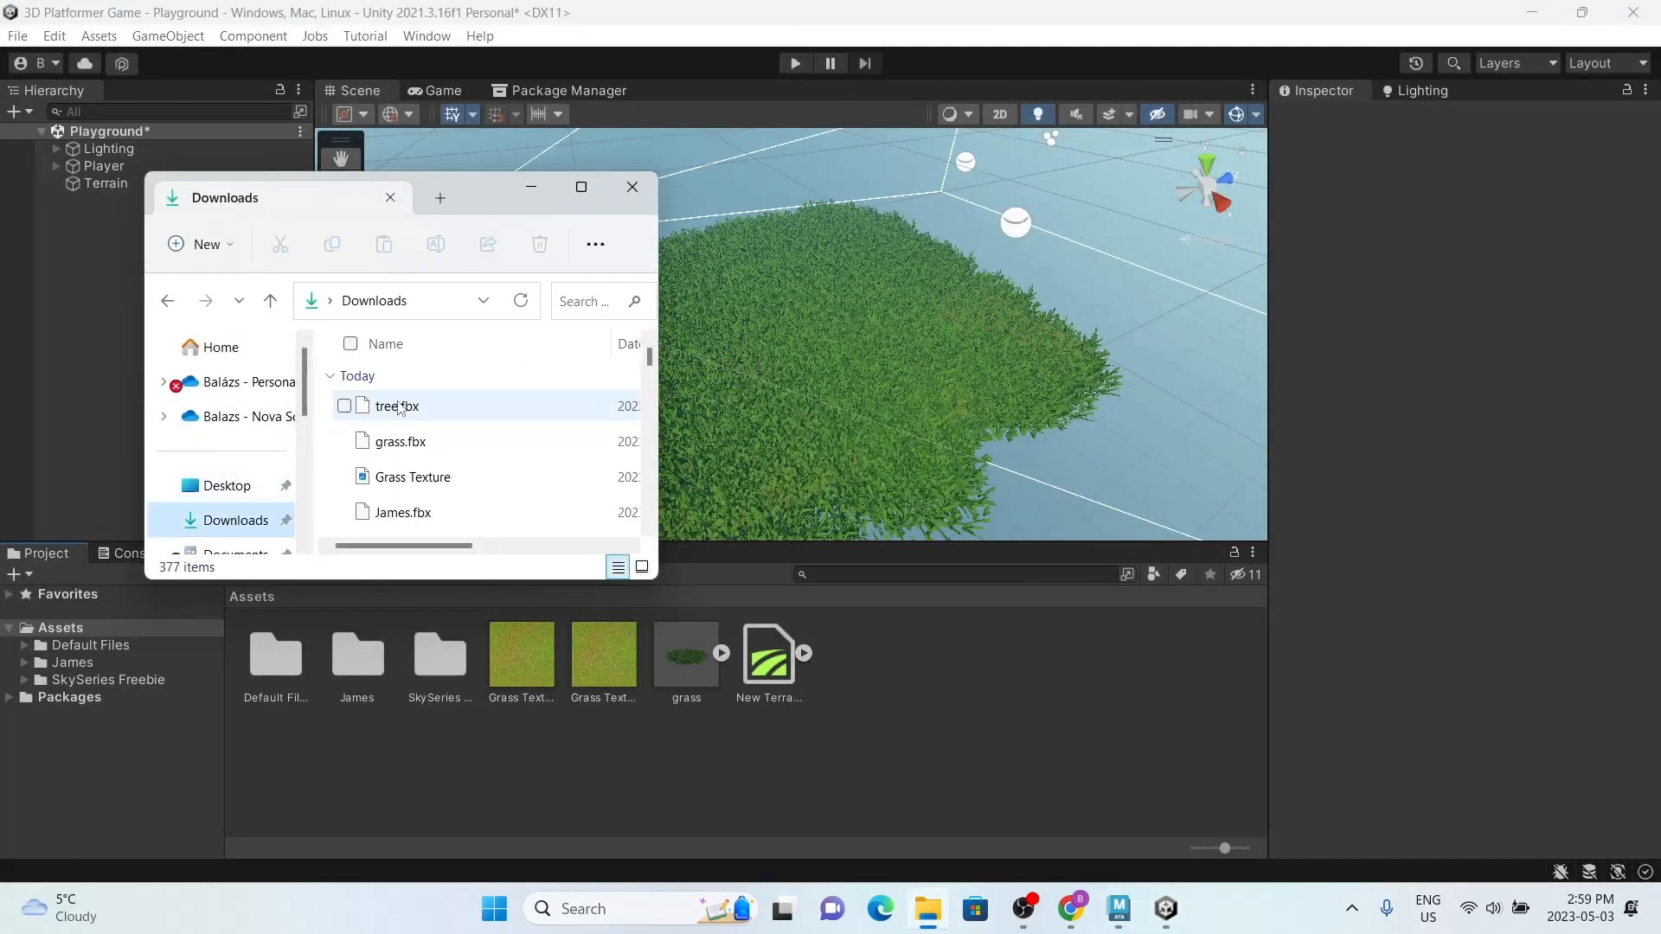
{"action": "left_click_drag", "start_coordinate": [397, 405], "coordinate": [954, 723]}
{"action": "left_click", "coordinate": [632, 187]}
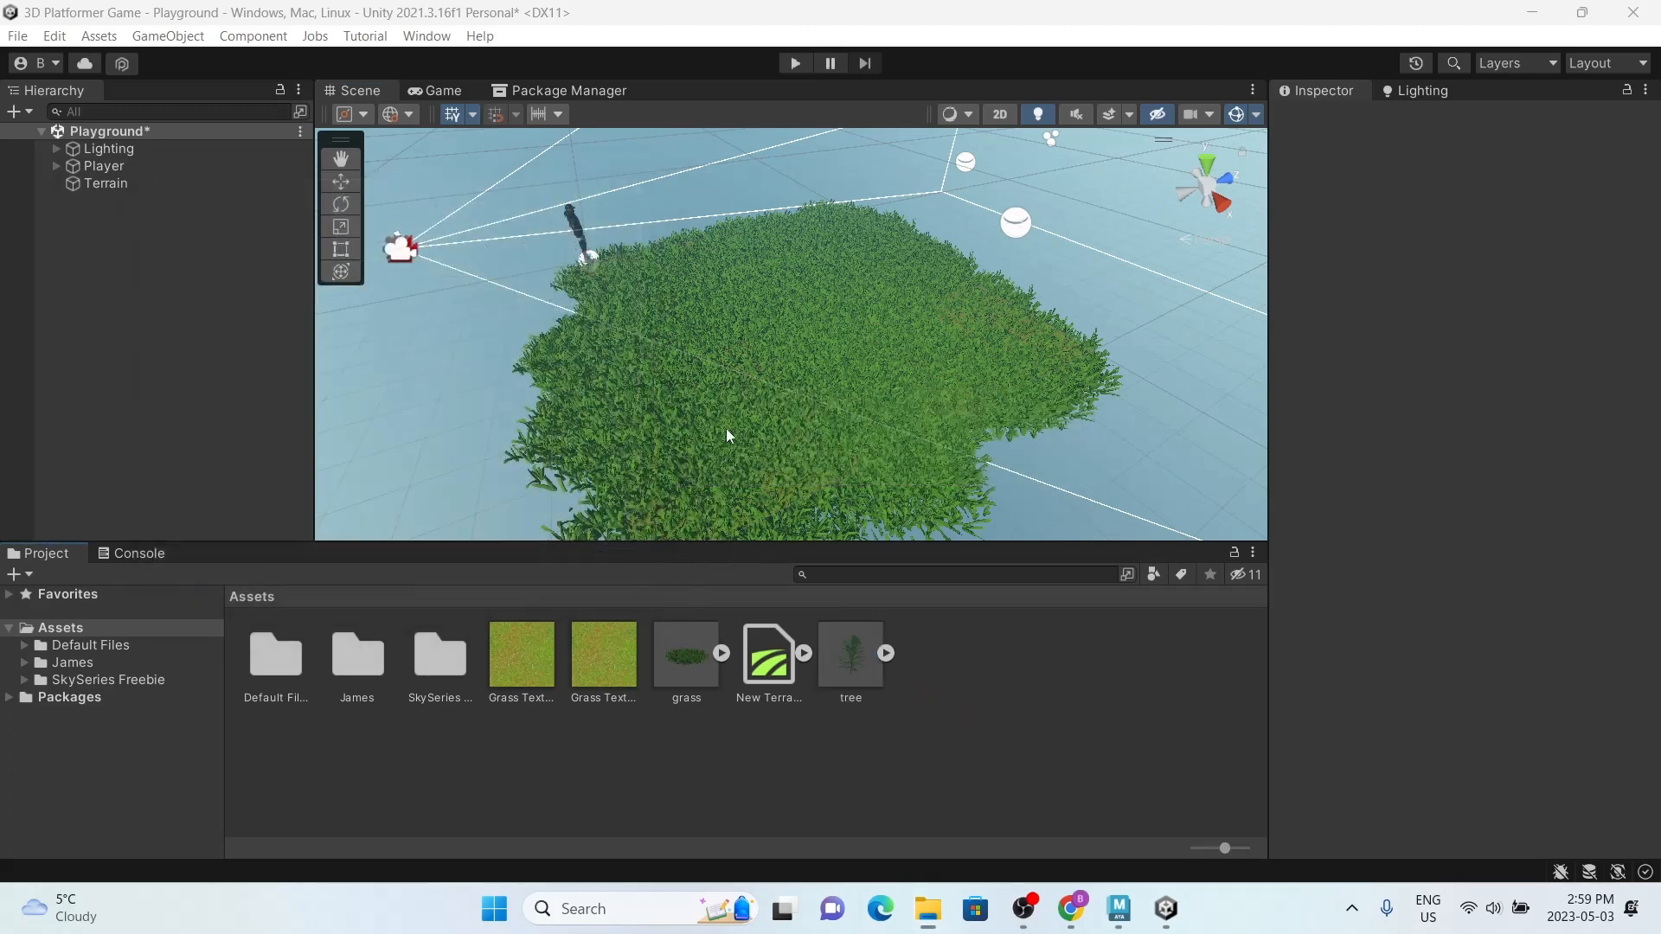
Step: Add the re-imported tree model to the Terrain's paintable trees
{"action": "left_click", "coordinate": [867, 675]}
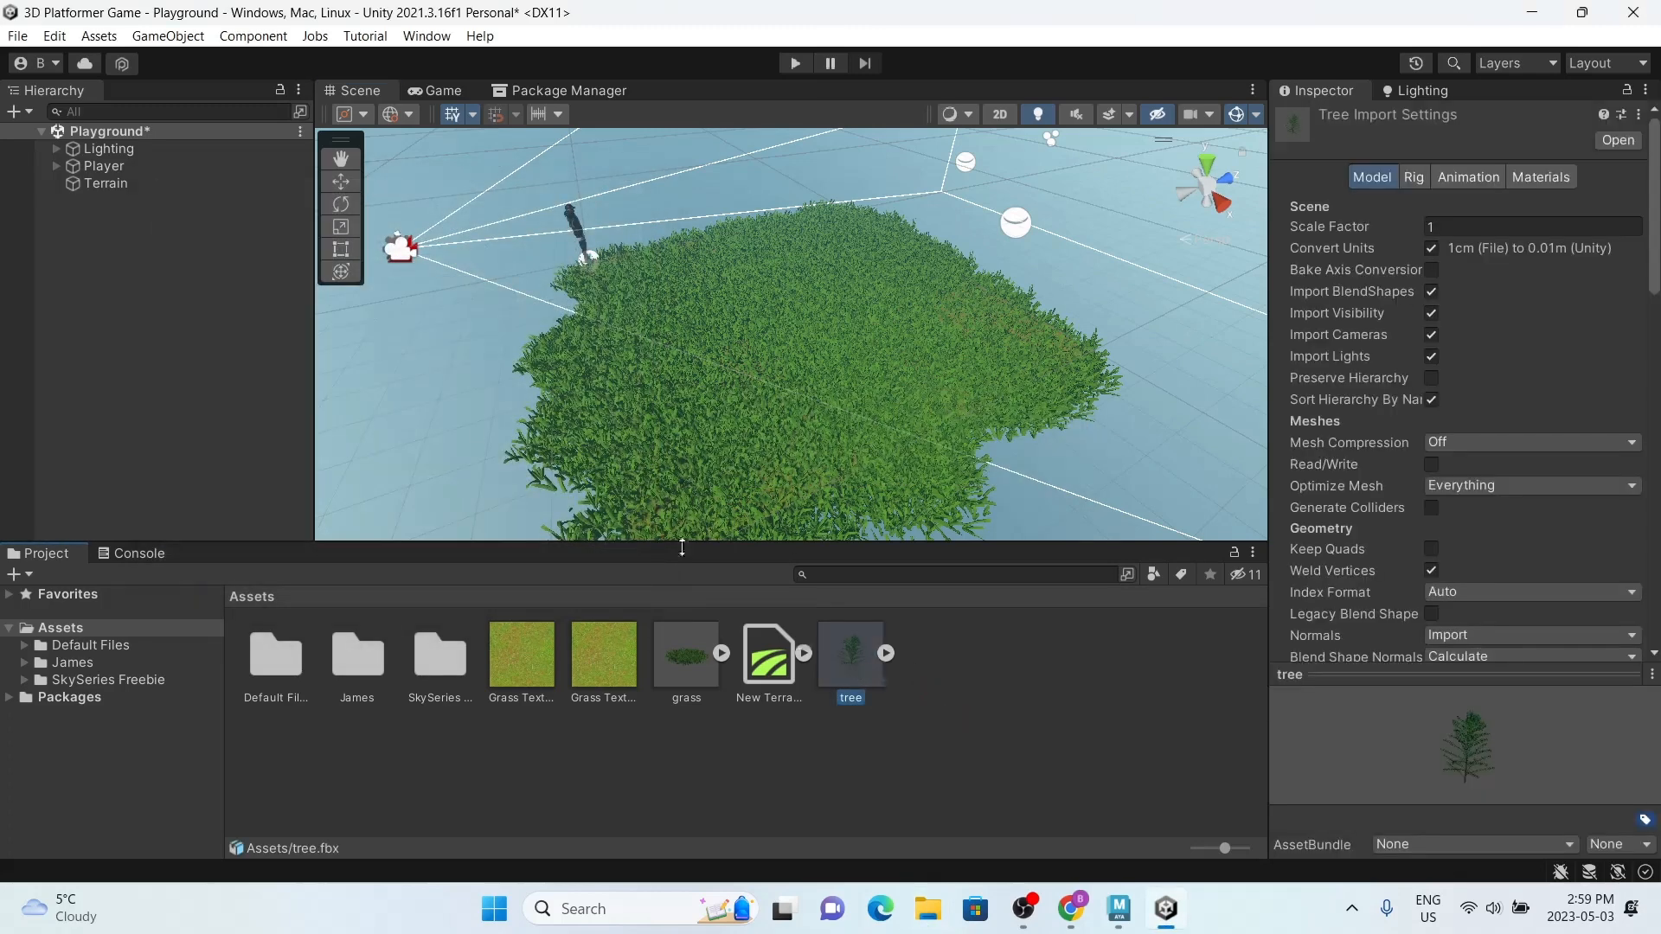
{"action": "left_click", "coordinate": [153, 184]}
{"action": "left_click", "coordinate": [1532, 532]}
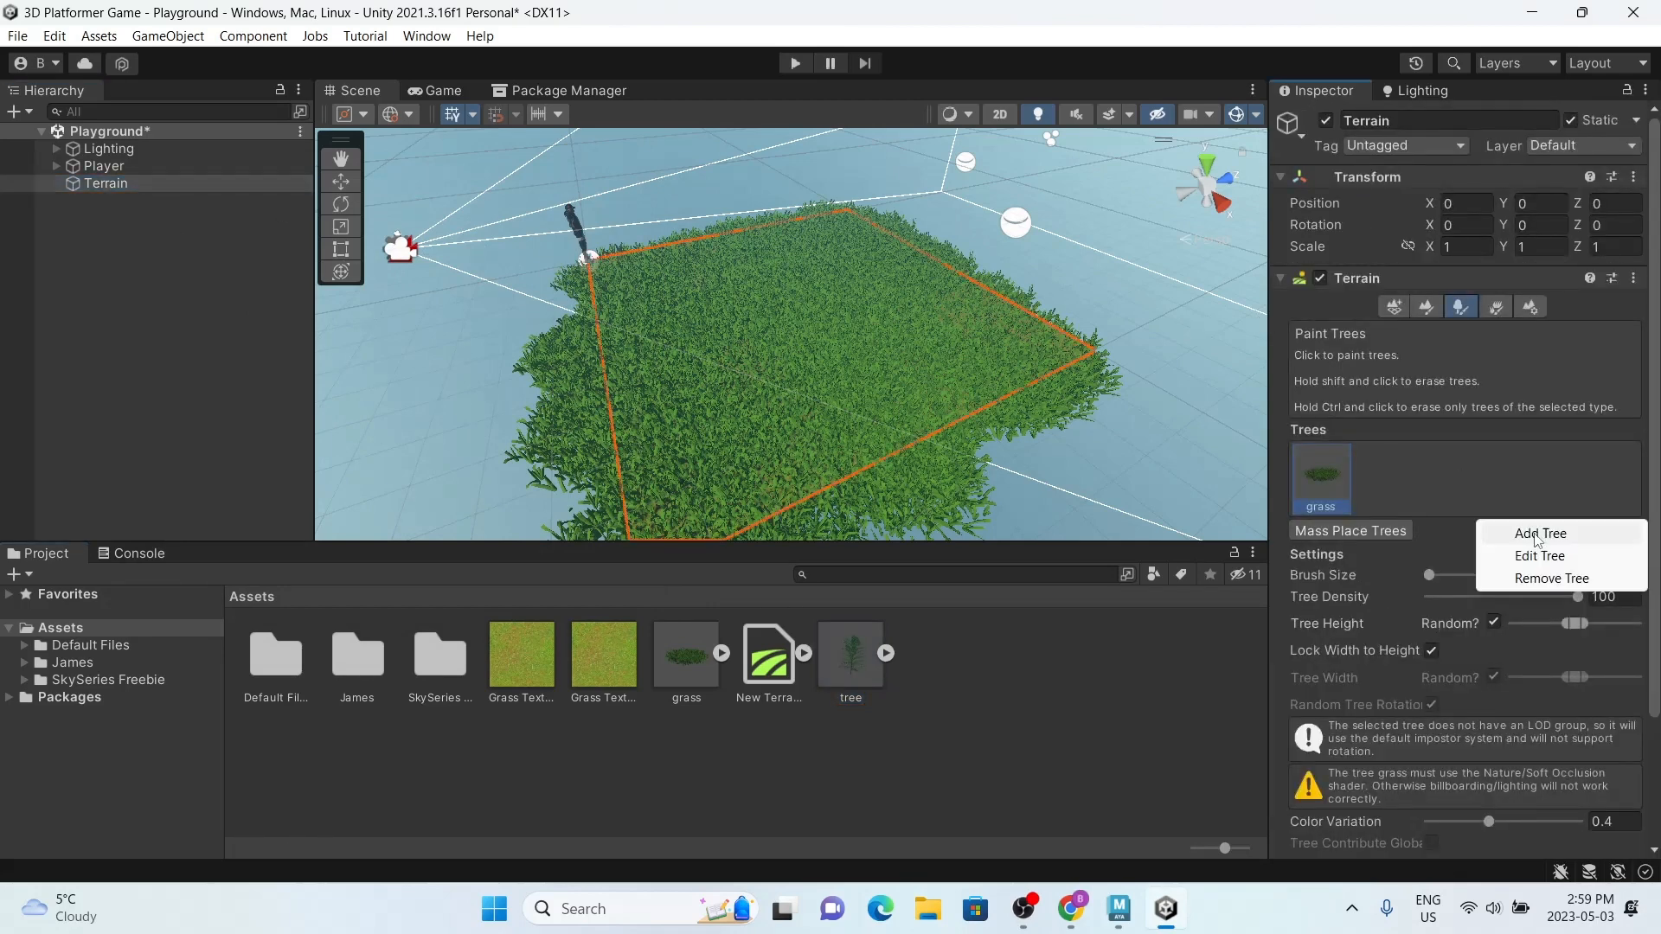
{"action": "left_click", "coordinate": [1540, 534]}
{"action": "left_click_drag", "start_coordinate": [860, 652], "coordinate": [1534, 311]}
{"action": "left_click", "coordinate": [1597, 855]}
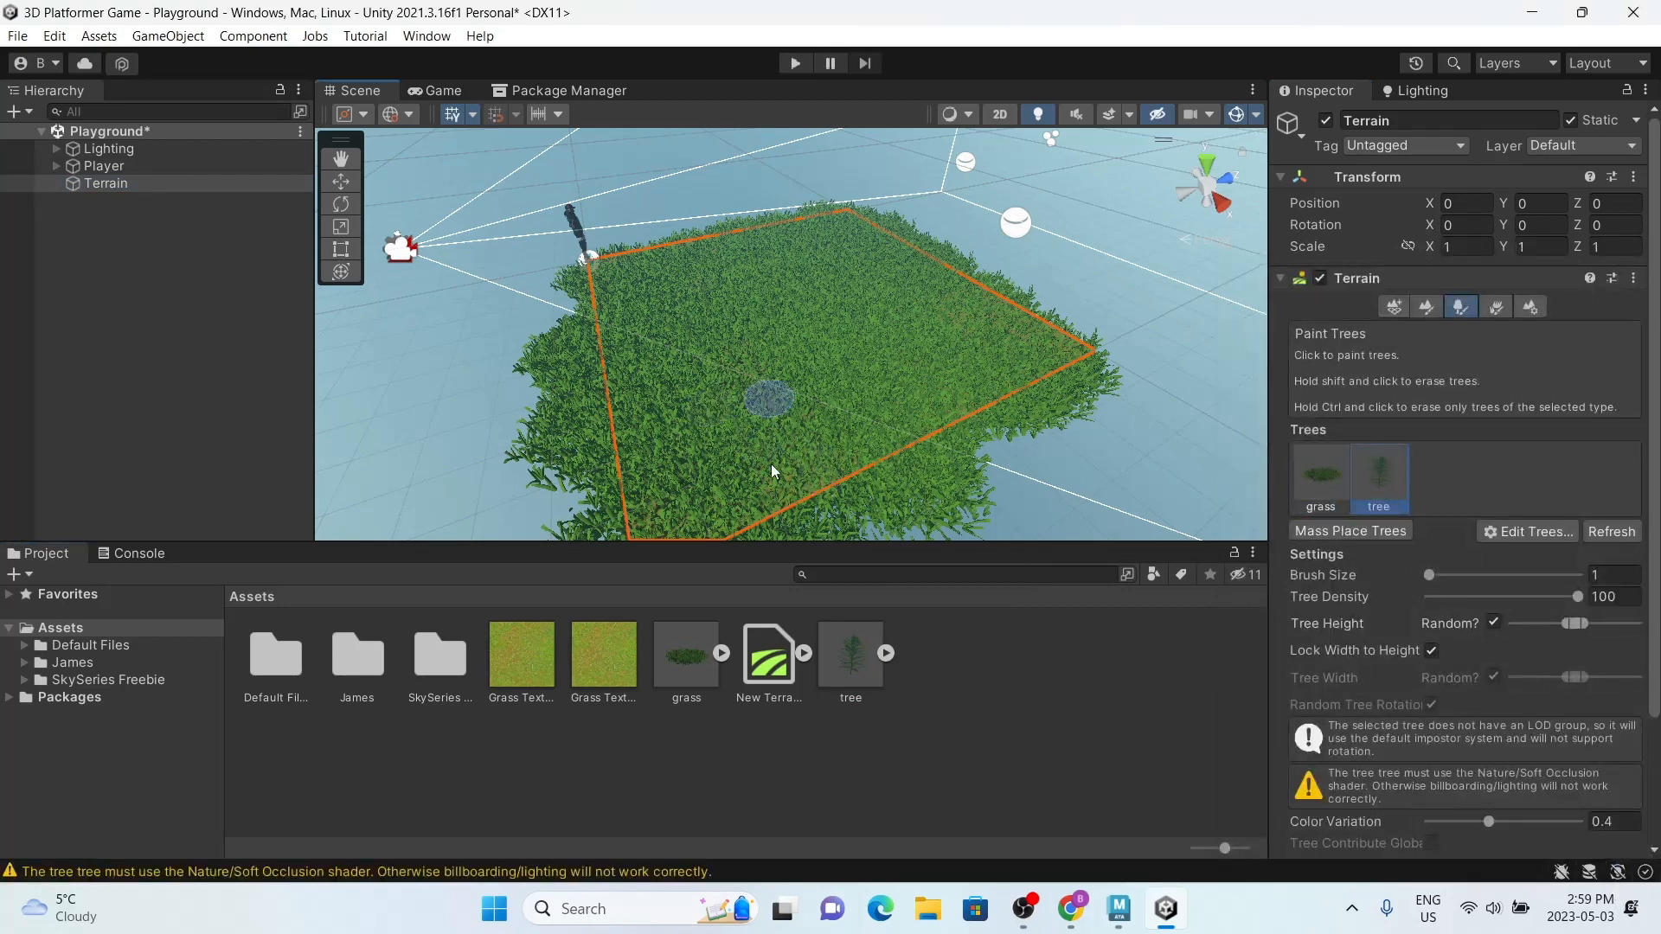
{"action": "left_click_drag", "start_coordinate": [723, 408], "coordinate": [713, 444], "text": "alt"}
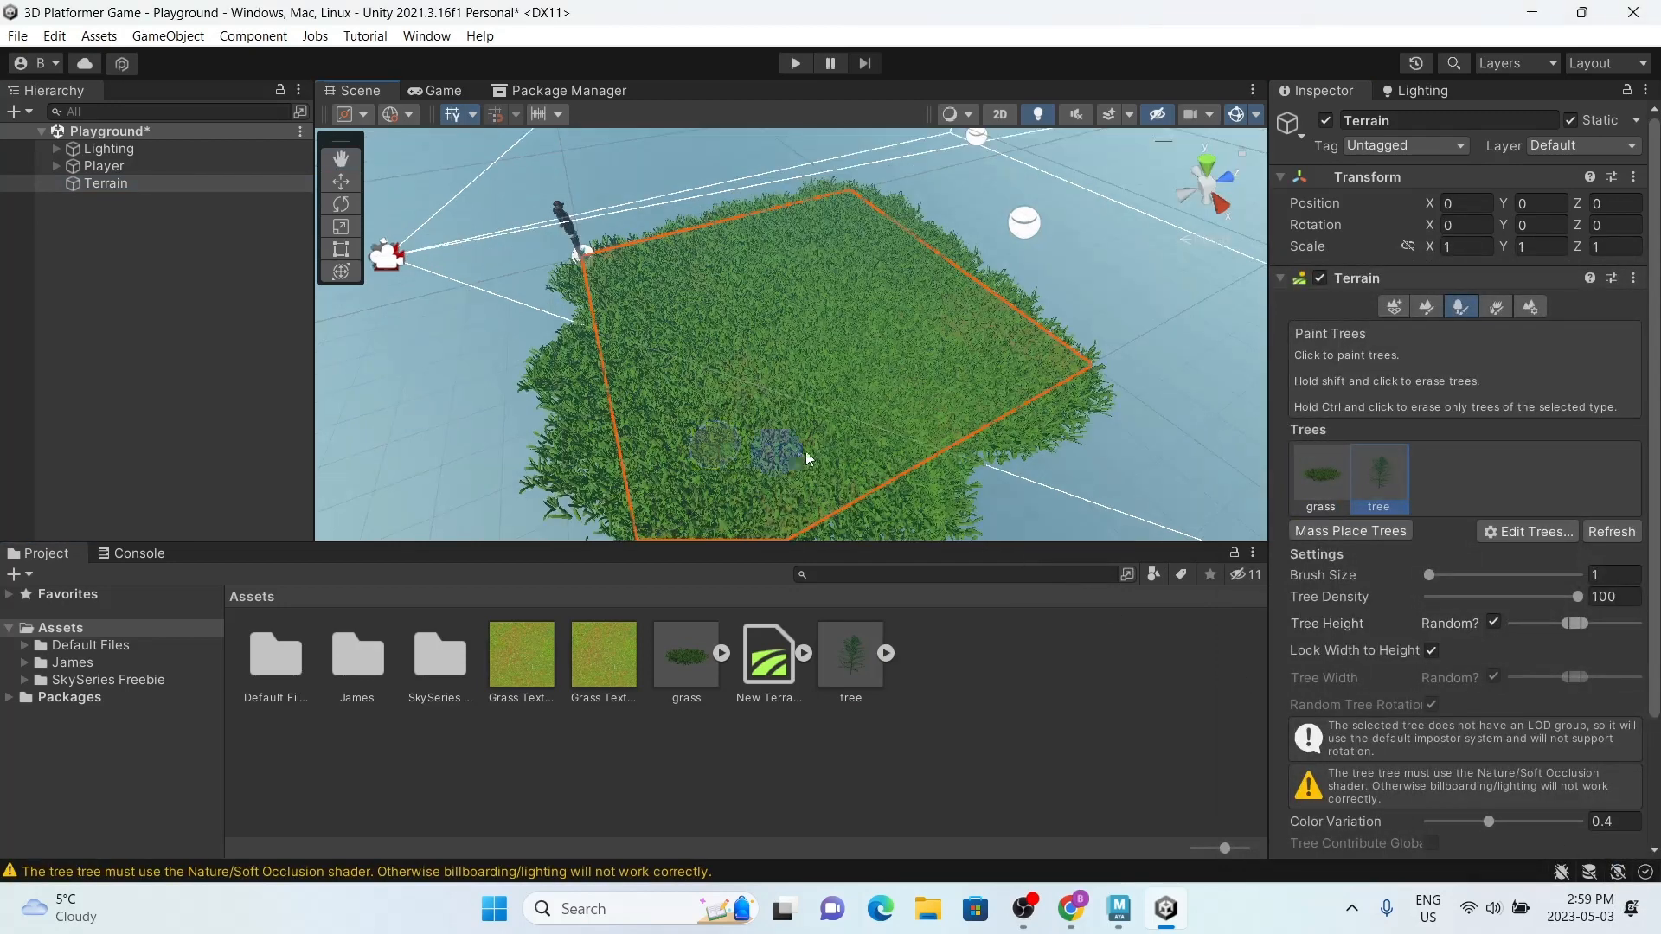
{"action": "left_click", "coordinate": [994, 467]}
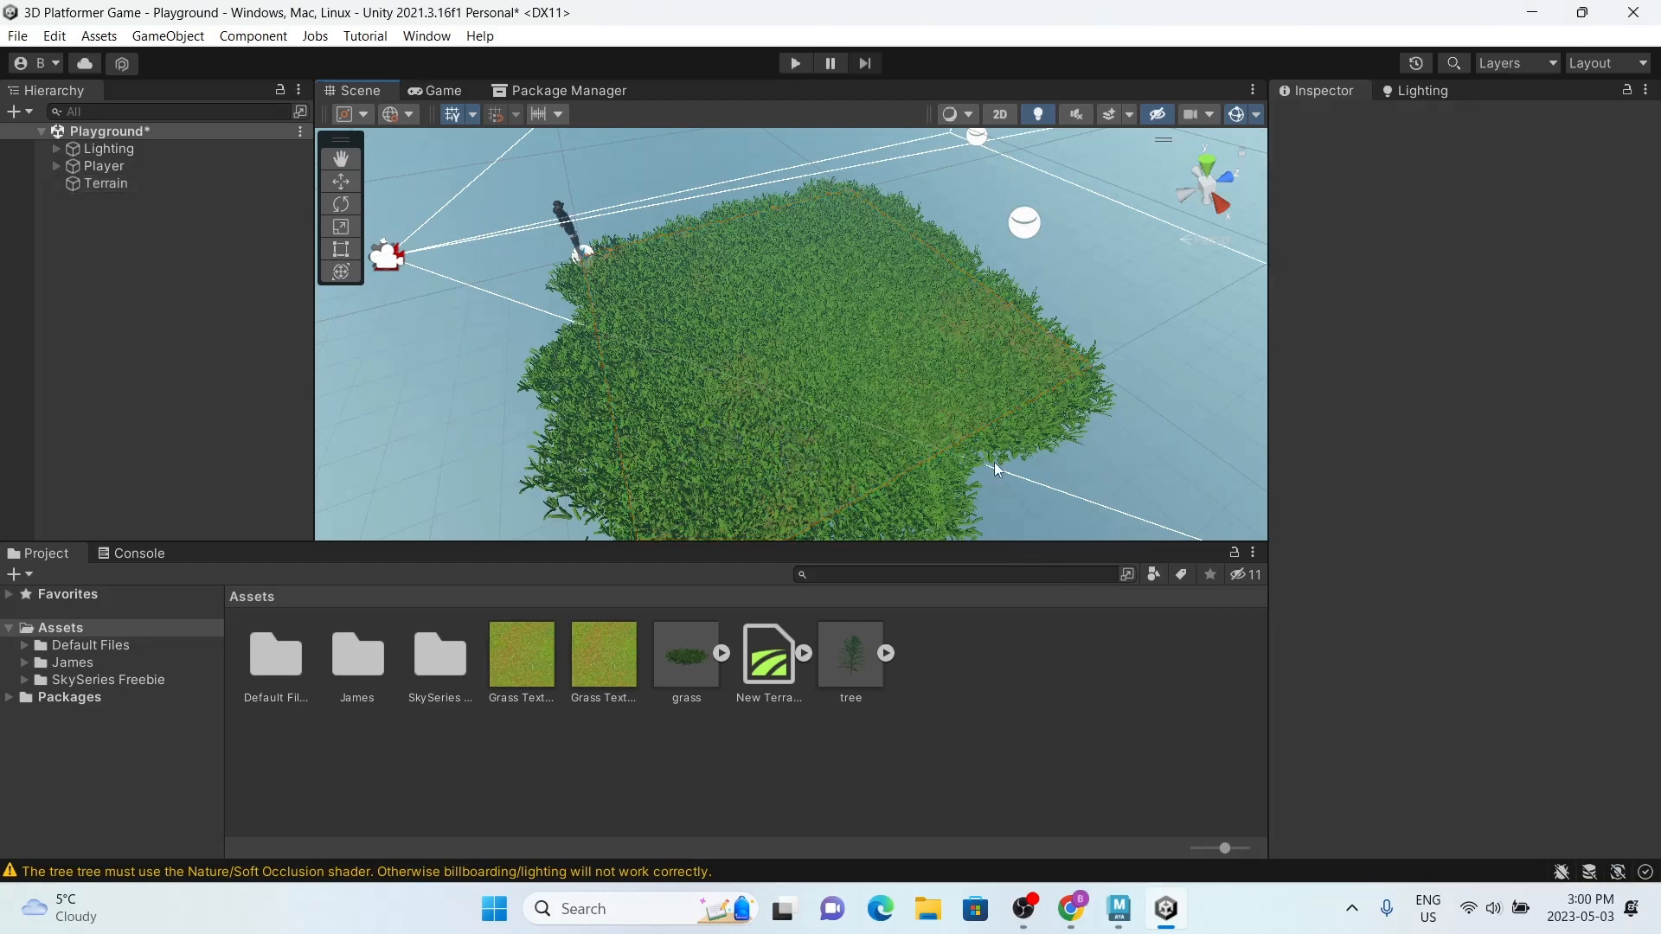
{"action": "left_click", "coordinate": [121, 183]}
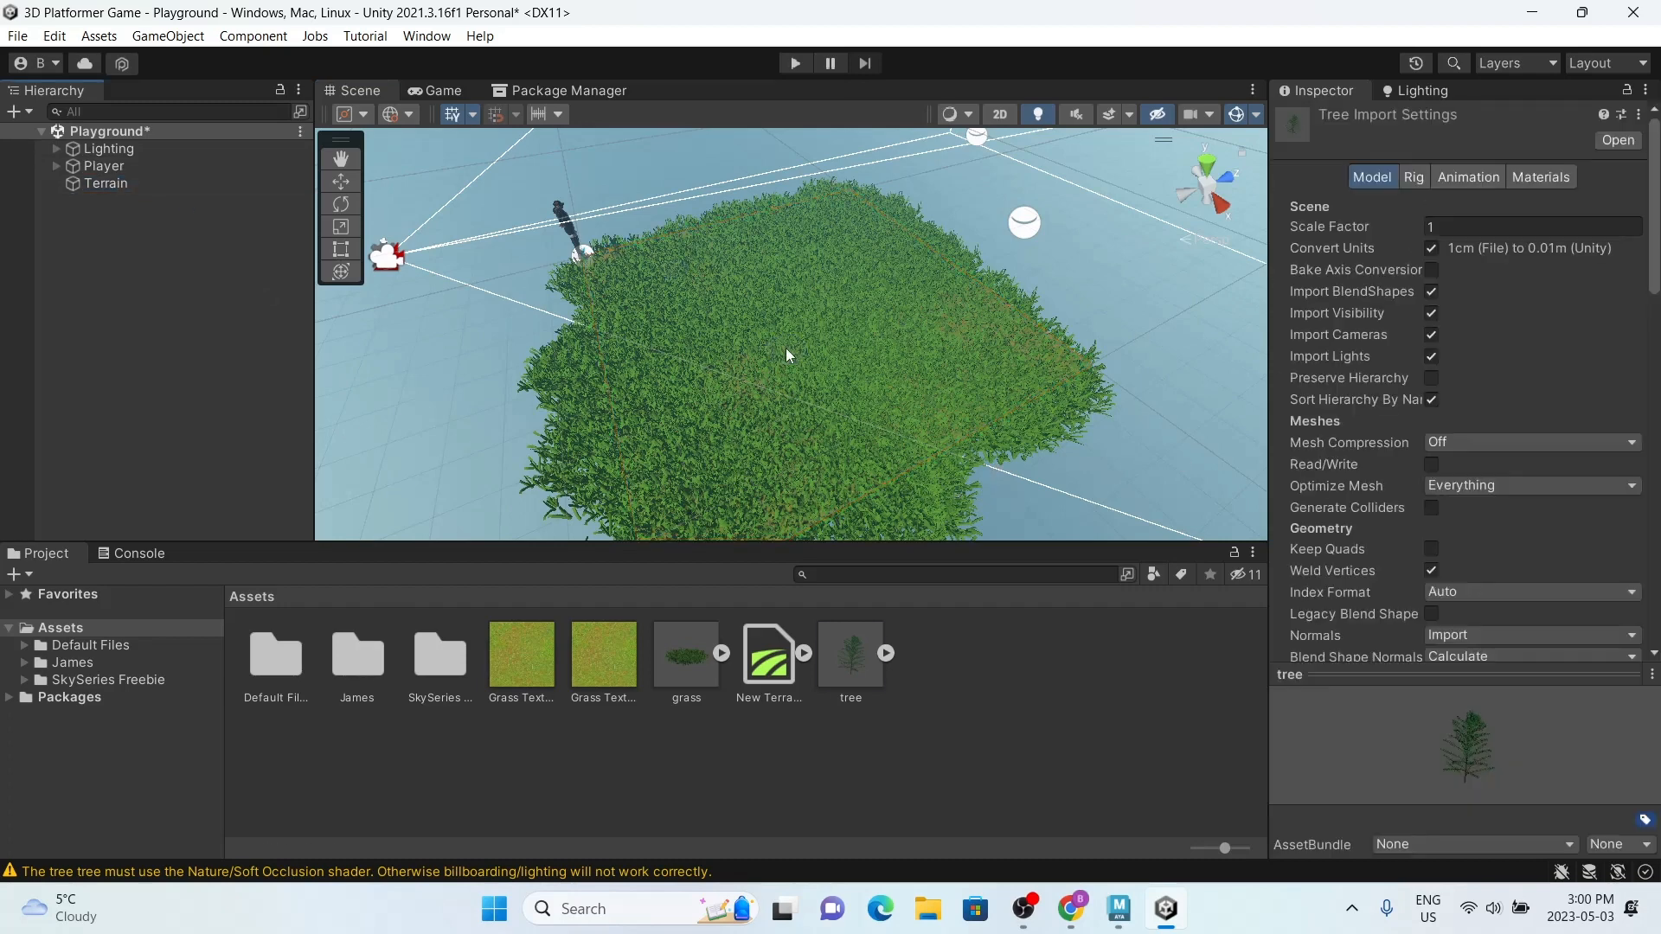
{"action": "key", "text": "ctrl+z"}
{"action": "key", "text": "ctrl+z"}
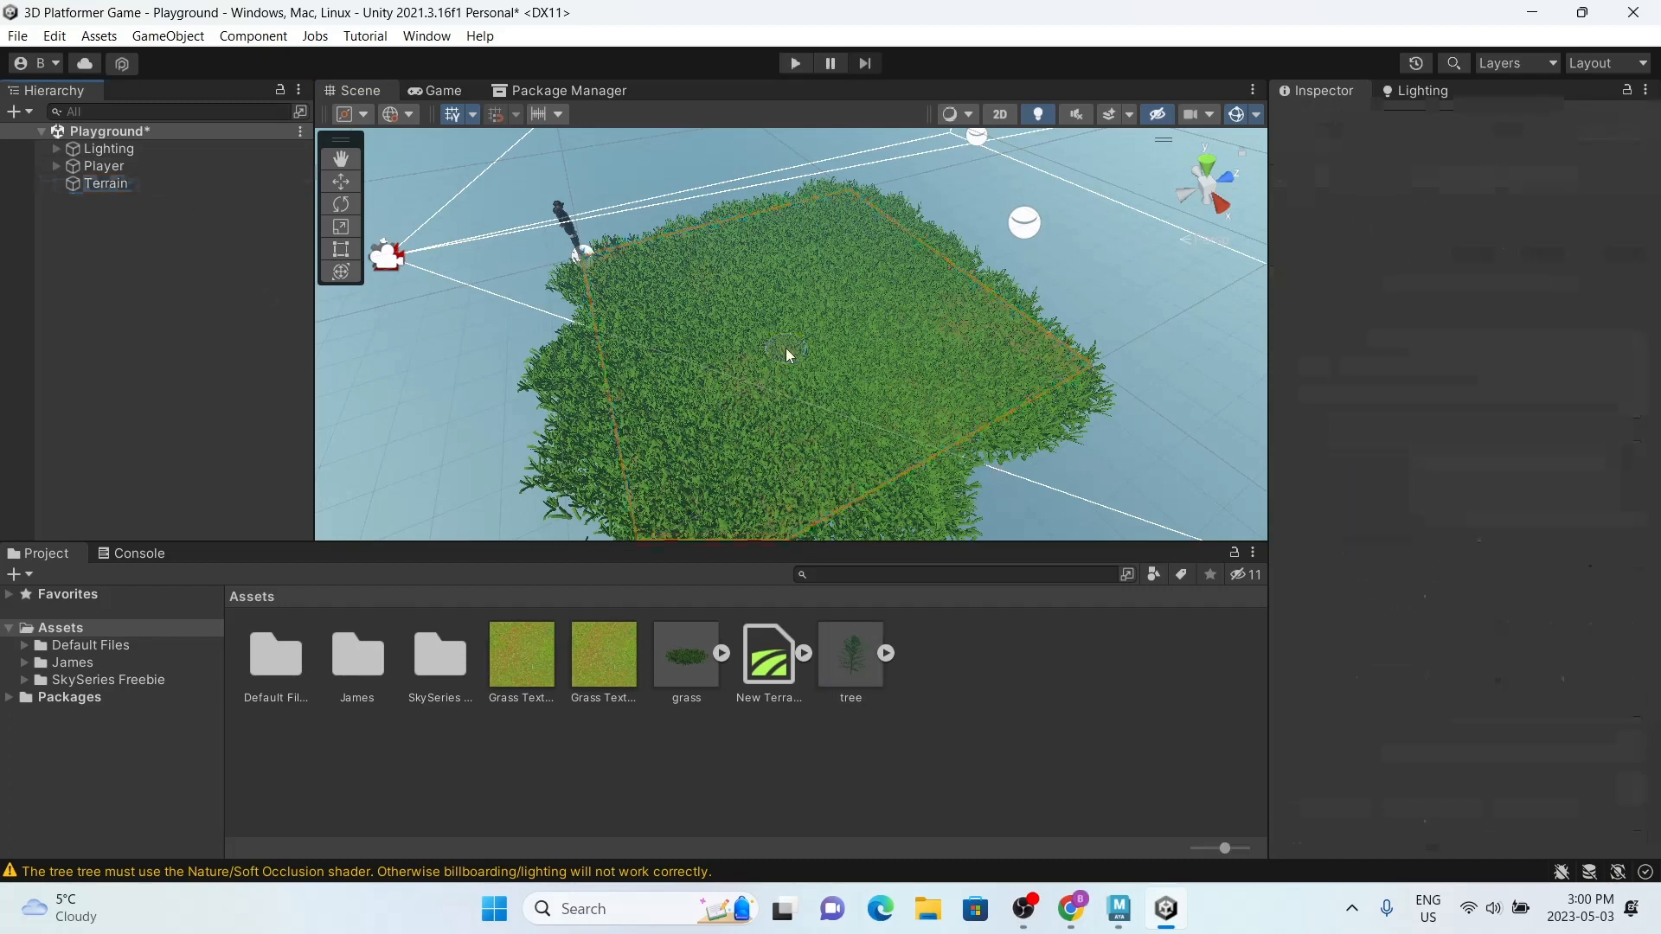
{"action": "left_click", "coordinate": [137, 184]}
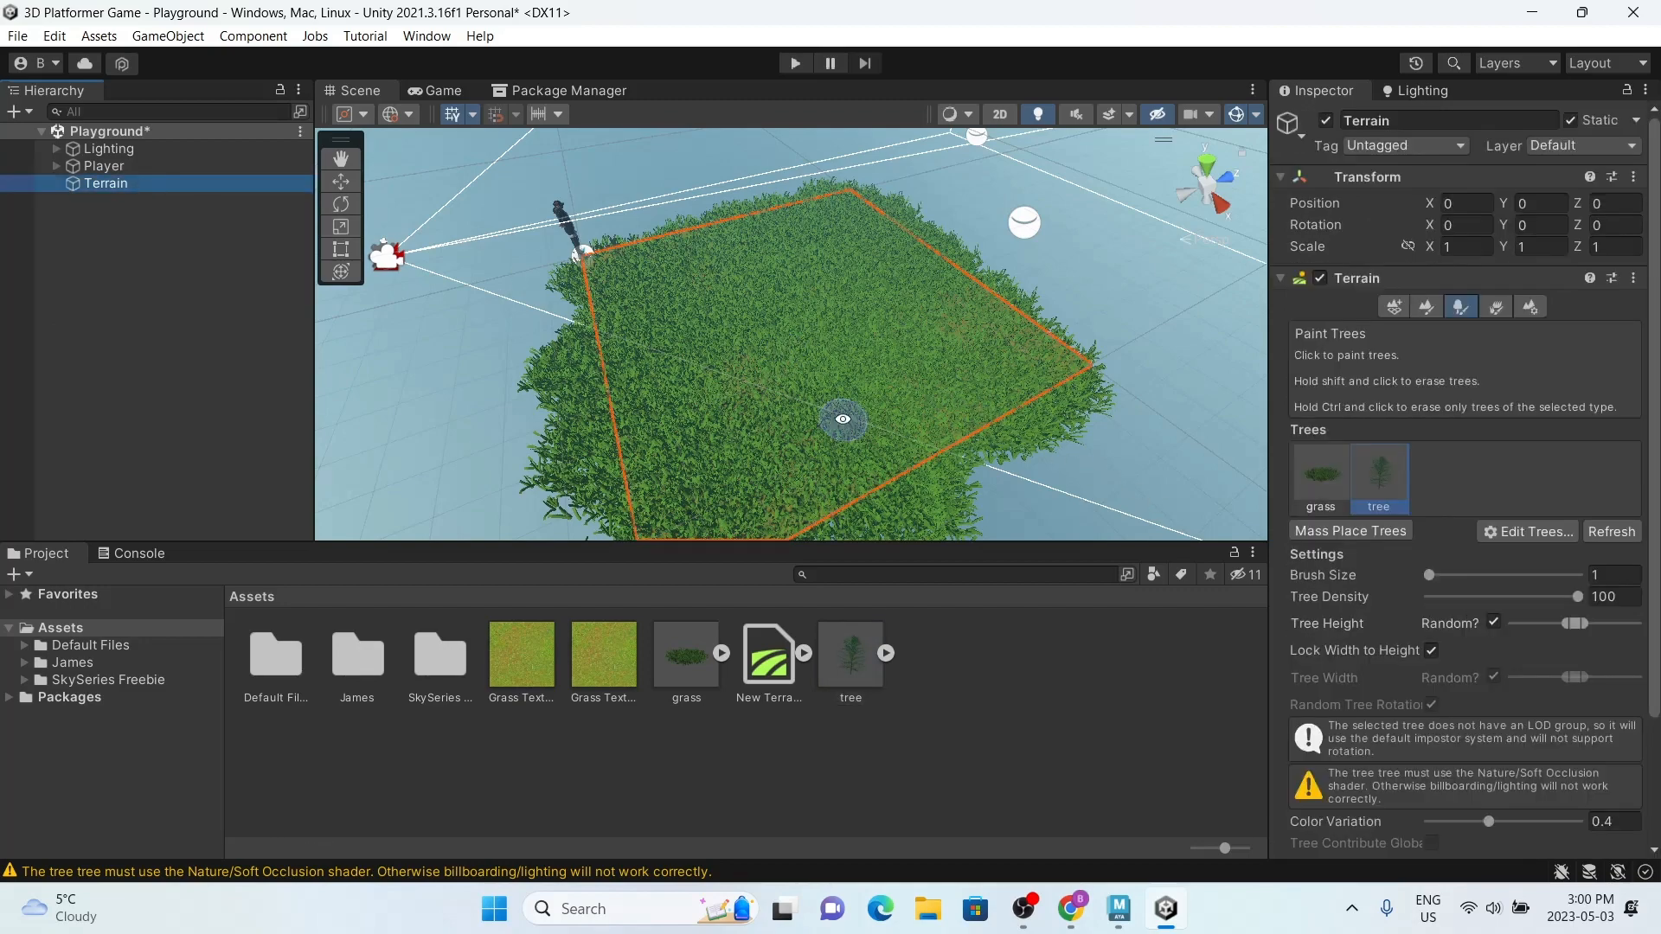
{"action": "middle_click_drag", "start_coordinate": [846, 425], "coordinate": [846, 406]}
{"action": "left_click_drag", "start_coordinate": [857, 446], "coordinate": [827, 374], "text": "alt"}
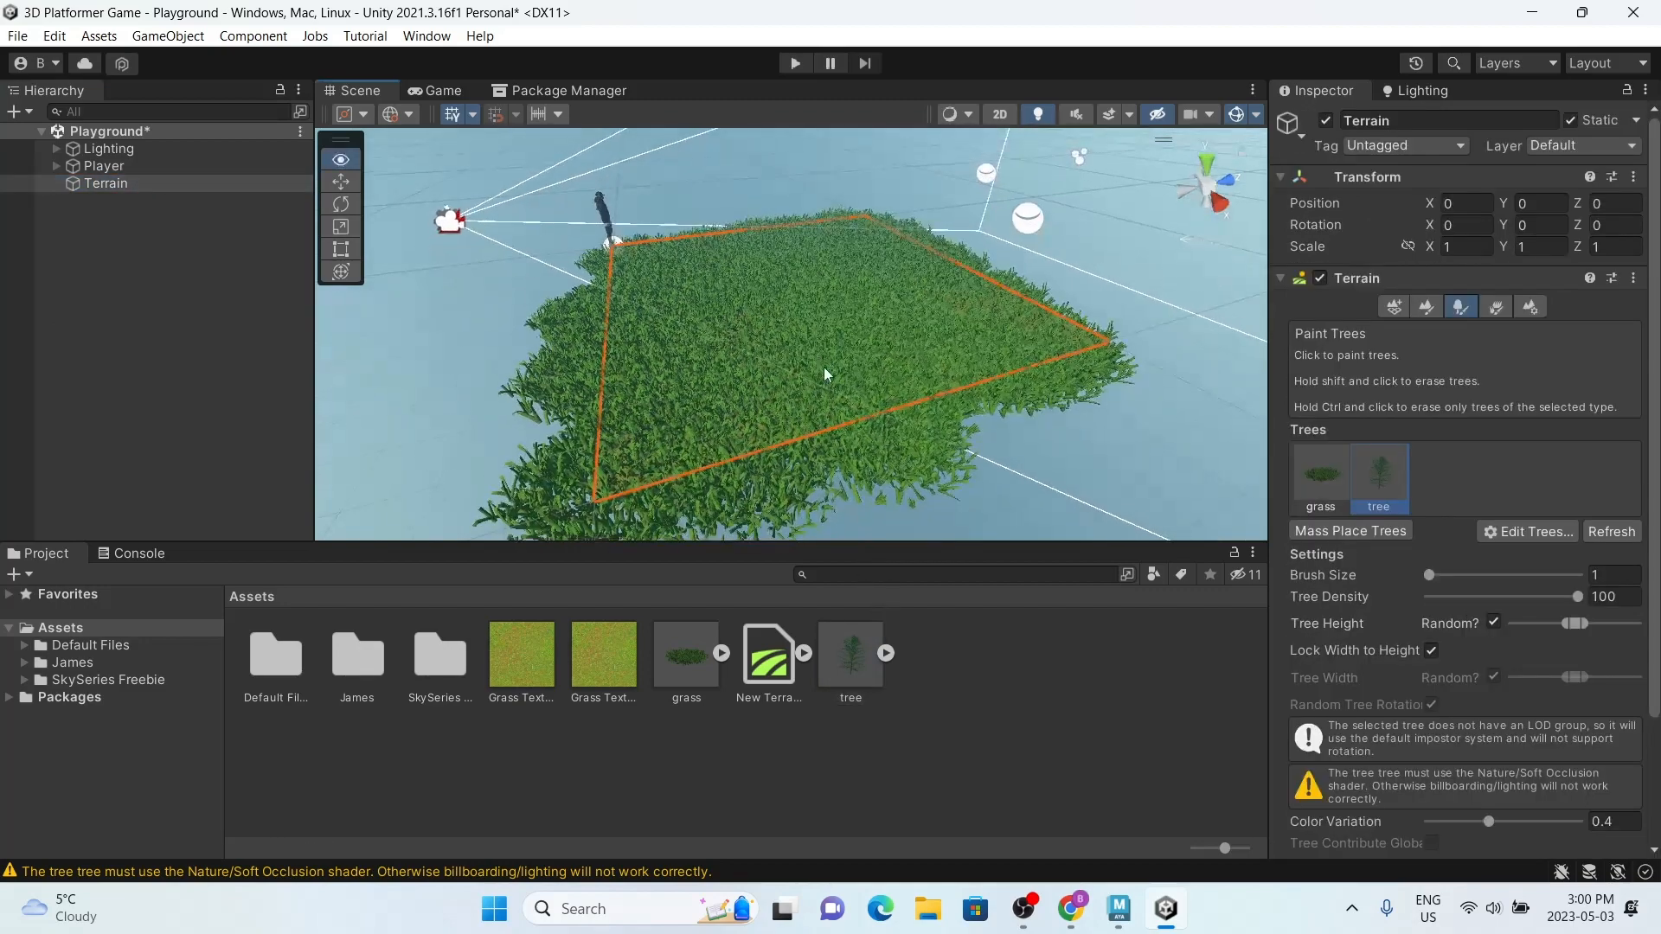
{"action": "scroll", "coordinate": [827, 374], "scroll_direction": "down", "scroll_amount": 2}
{"action": "scroll", "coordinate": [827, 374], "scroll_direction": "up", "scroll_amount": 1}
Step: Increase the tree model's import scale factor and apply the new import settings
{"action": "left_click", "coordinate": [853, 672]}
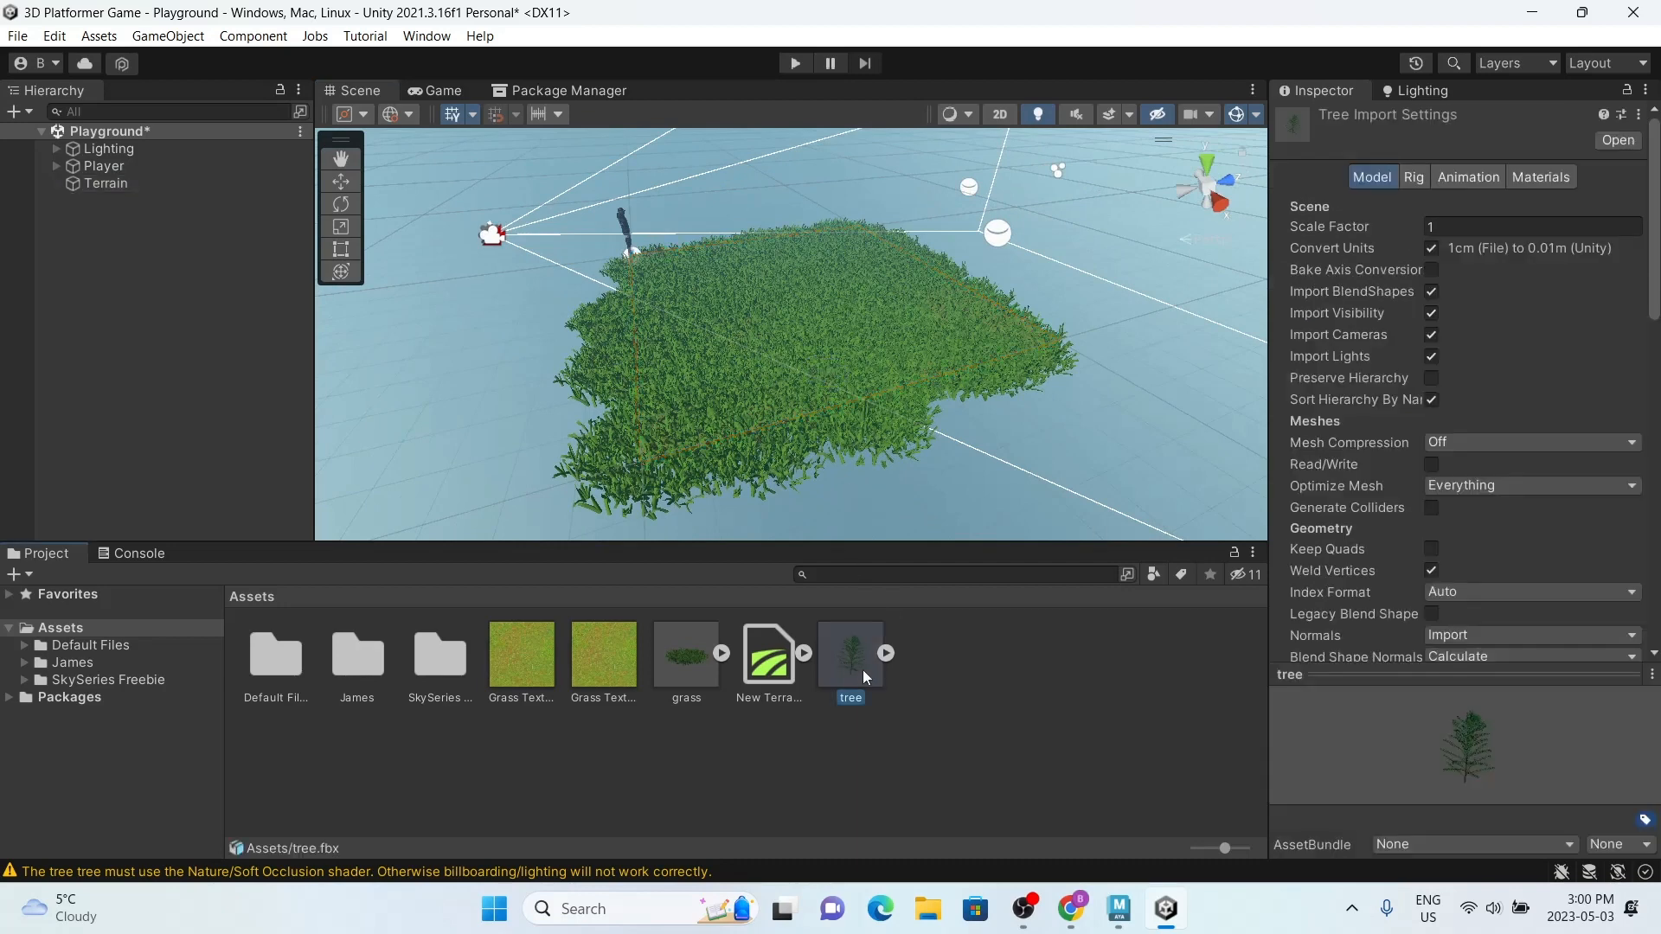
{"action": "left_click", "coordinate": [1450, 227]}
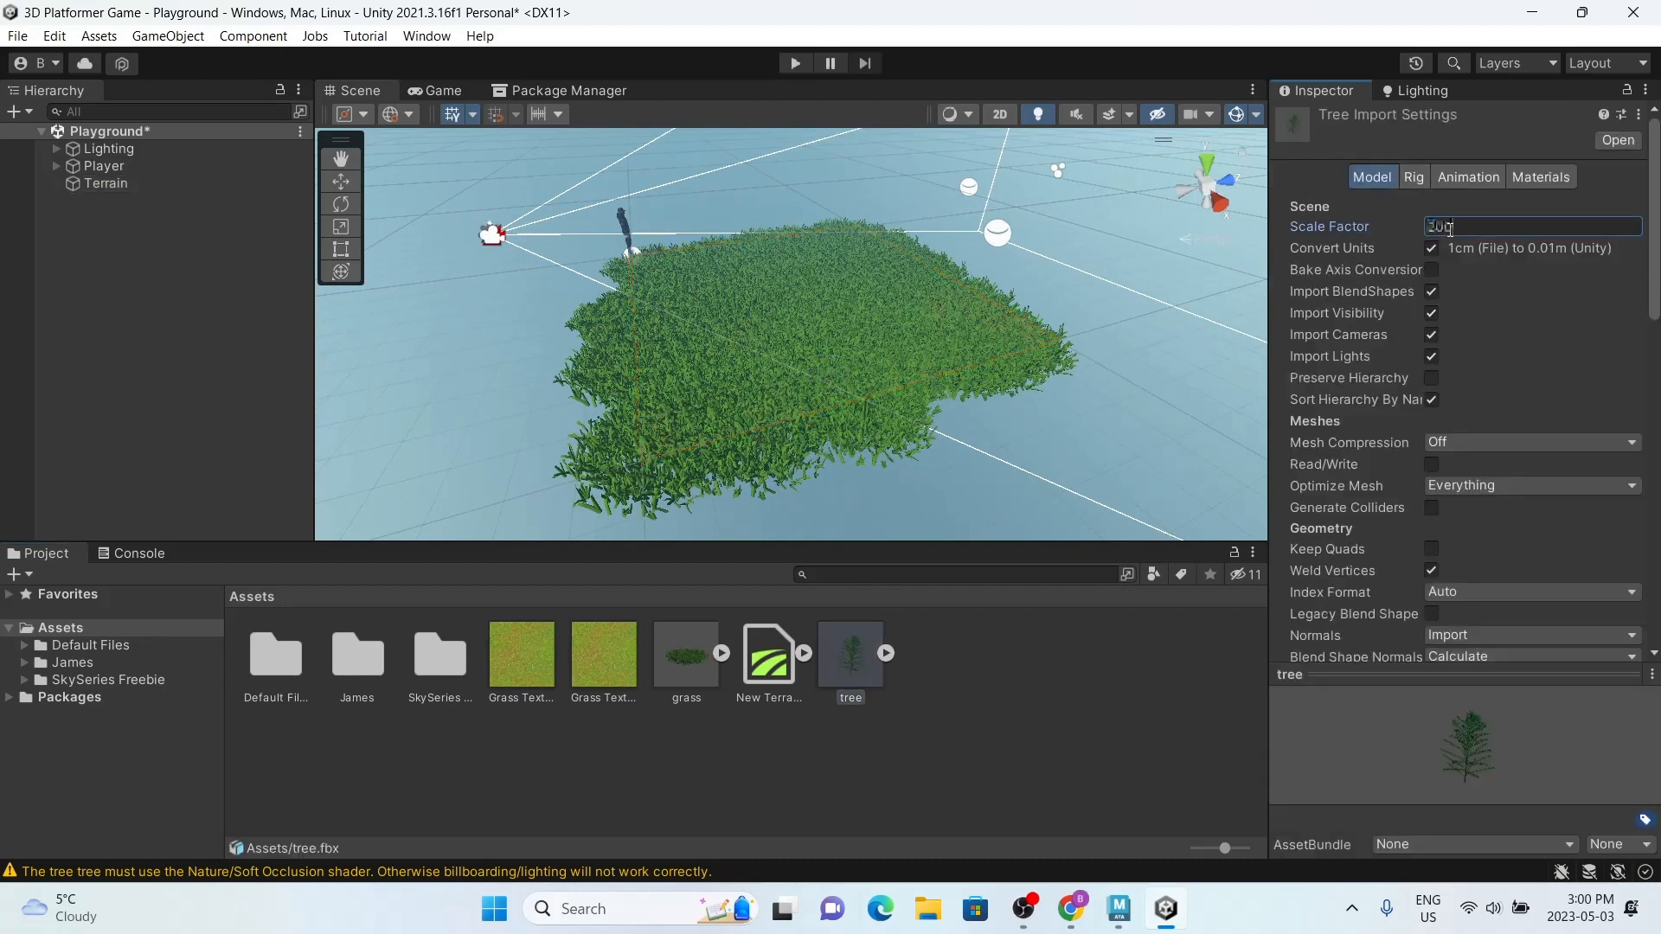
{"action": "scroll", "coordinate": [1462, 346], "scroll_direction": "down", "scroll_amount": 8}
{"action": "left_click", "coordinate": [1617, 351]}
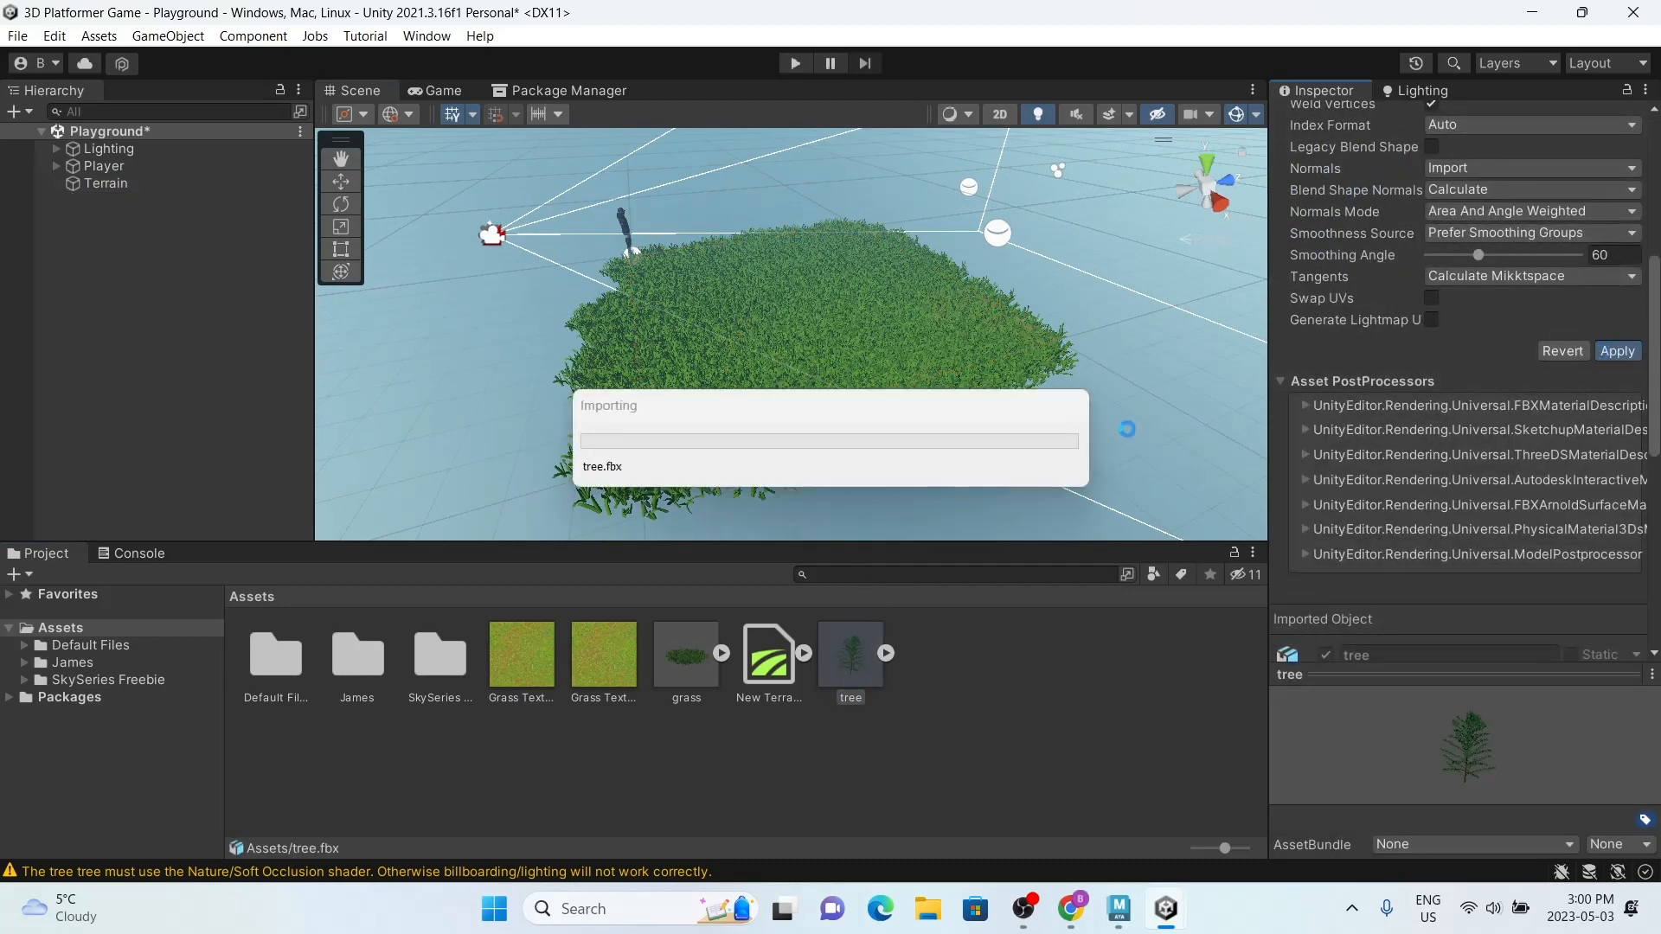
Step: Paint three pine trees spread across the grass terrain with brush size 1
{"action": "left_click", "coordinate": [106, 183]}
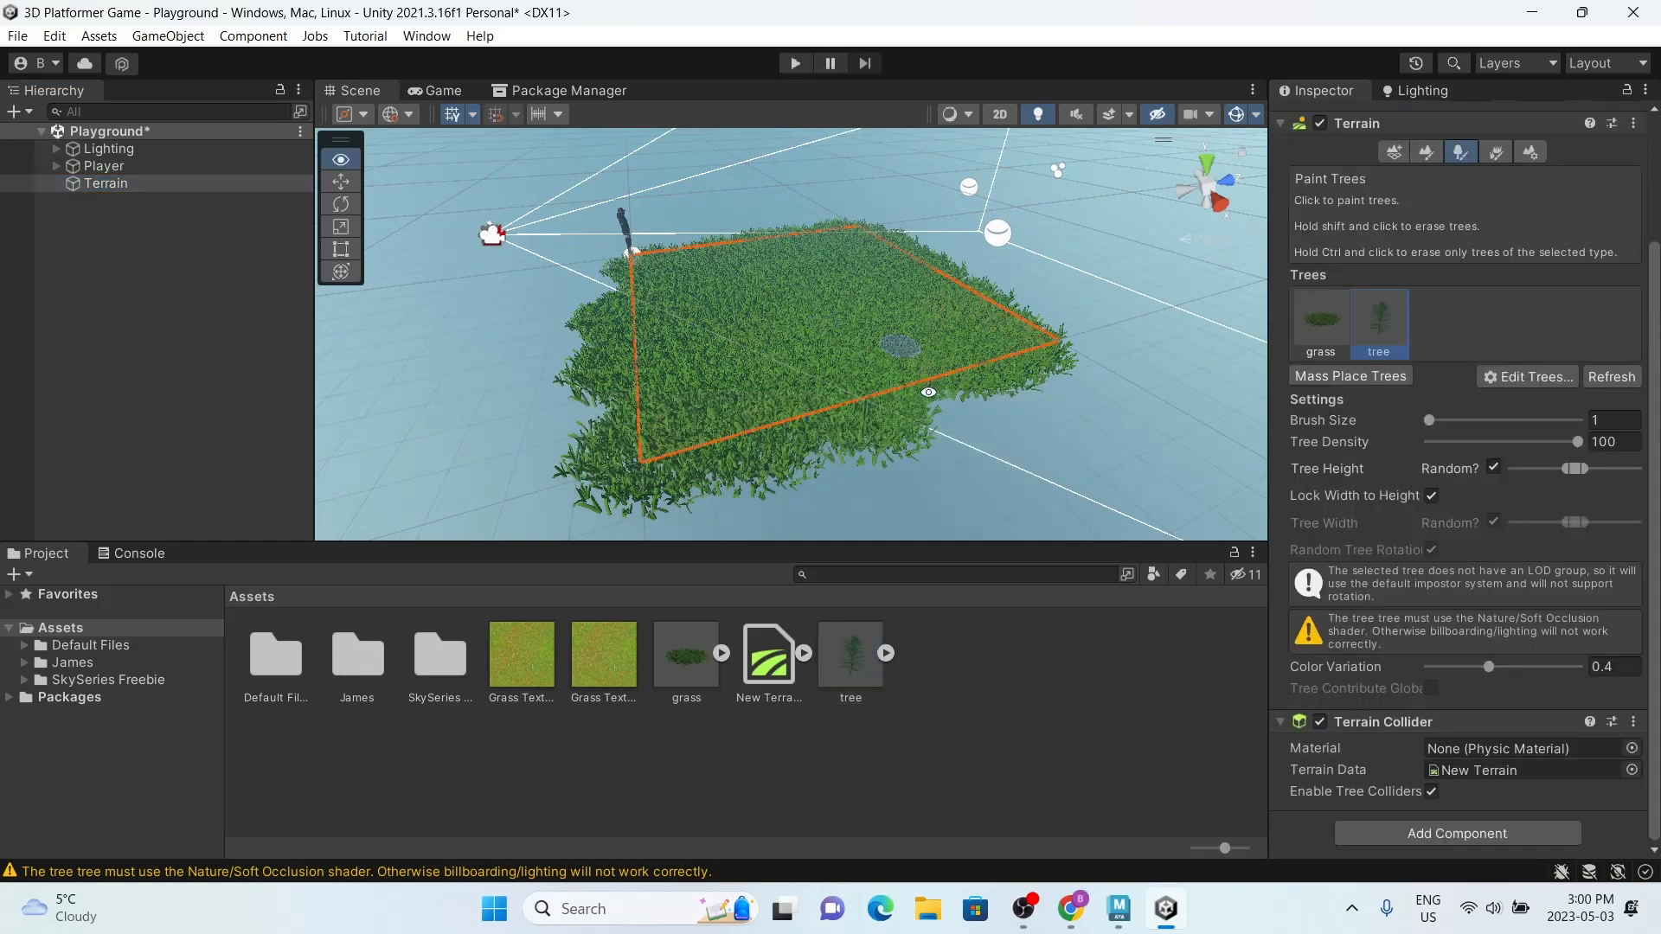
{"action": "left_click_drag", "start_coordinate": [928, 392], "coordinate": [720, 497], "text": "alt"}
{"action": "left_click", "coordinate": [739, 433]}
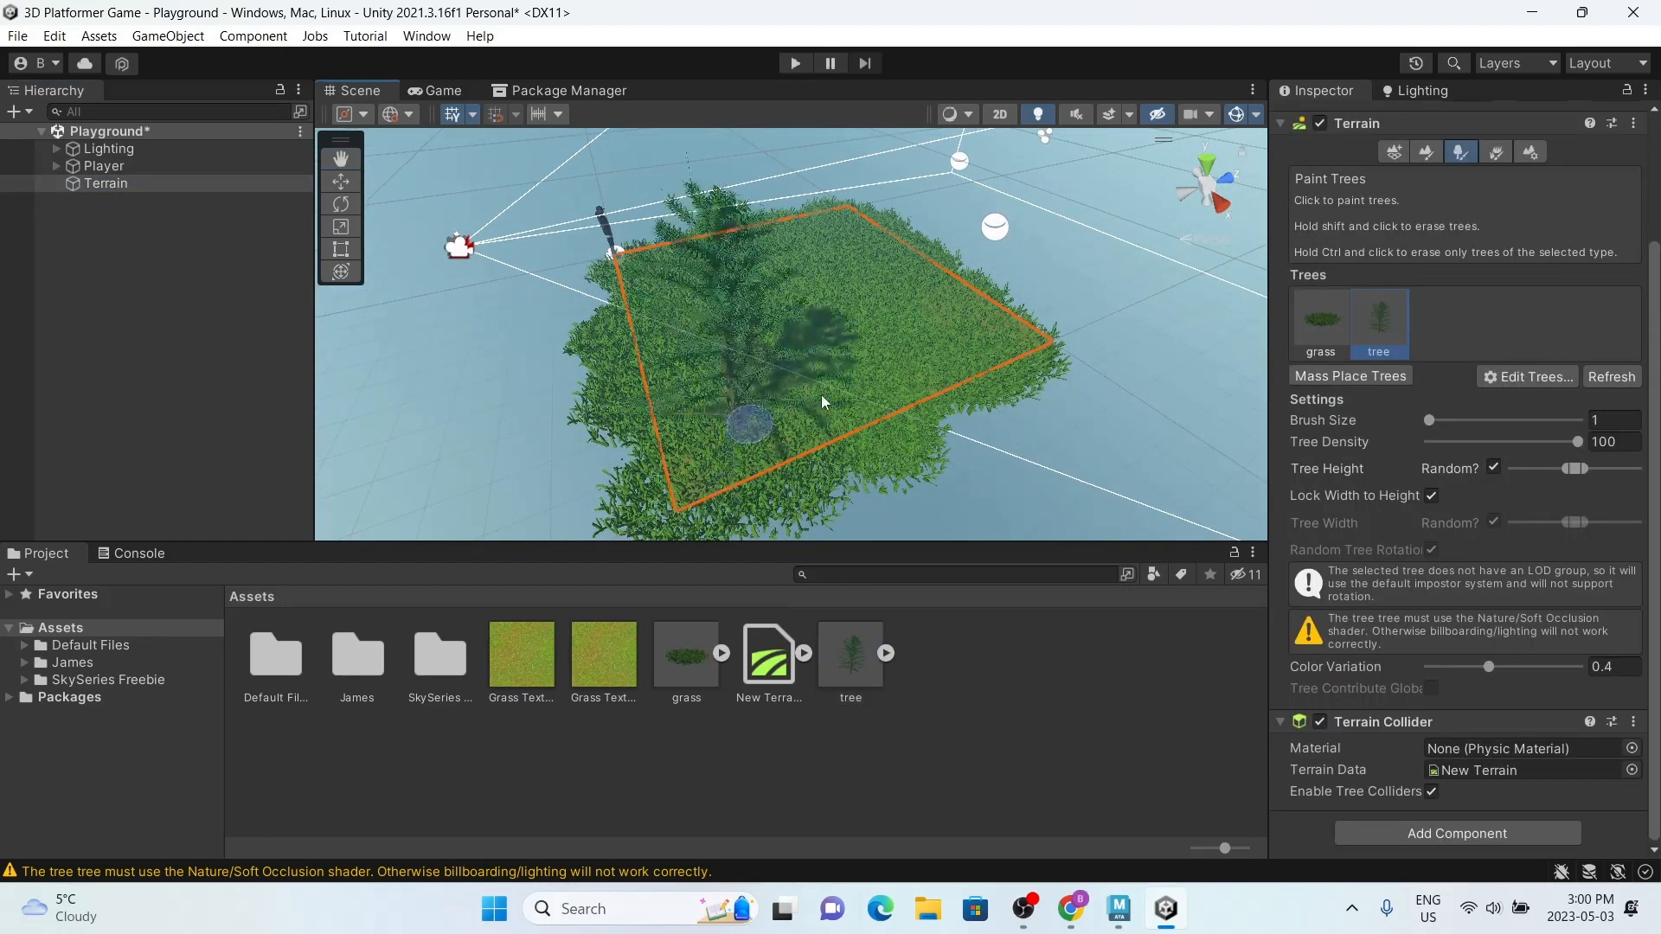
{"action": "left_click", "coordinate": [911, 309]}
{"action": "left_click_drag", "start_coordinate": [867, 290], "coordinate": [766, 244], "text": "alt"}
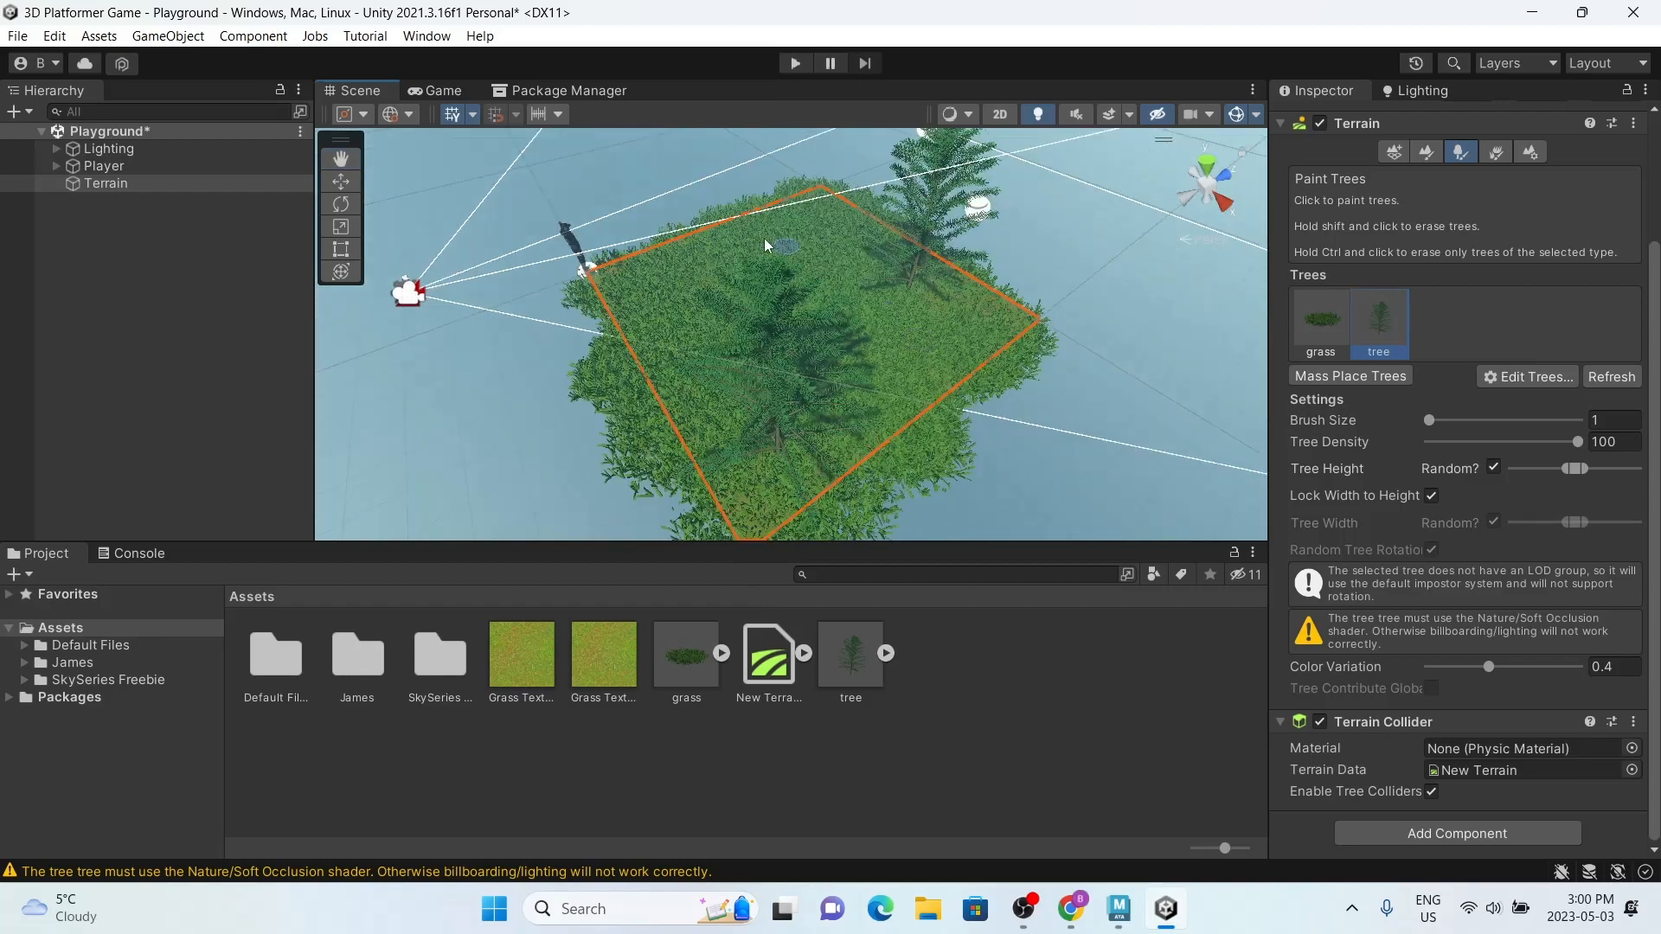
{"action": "left_click", "coordinate": [765, 245]}
{"action": "left_click_drag", "start_coordinate": [900, 307], "coordinate": [910, 235], "text": "alt"}
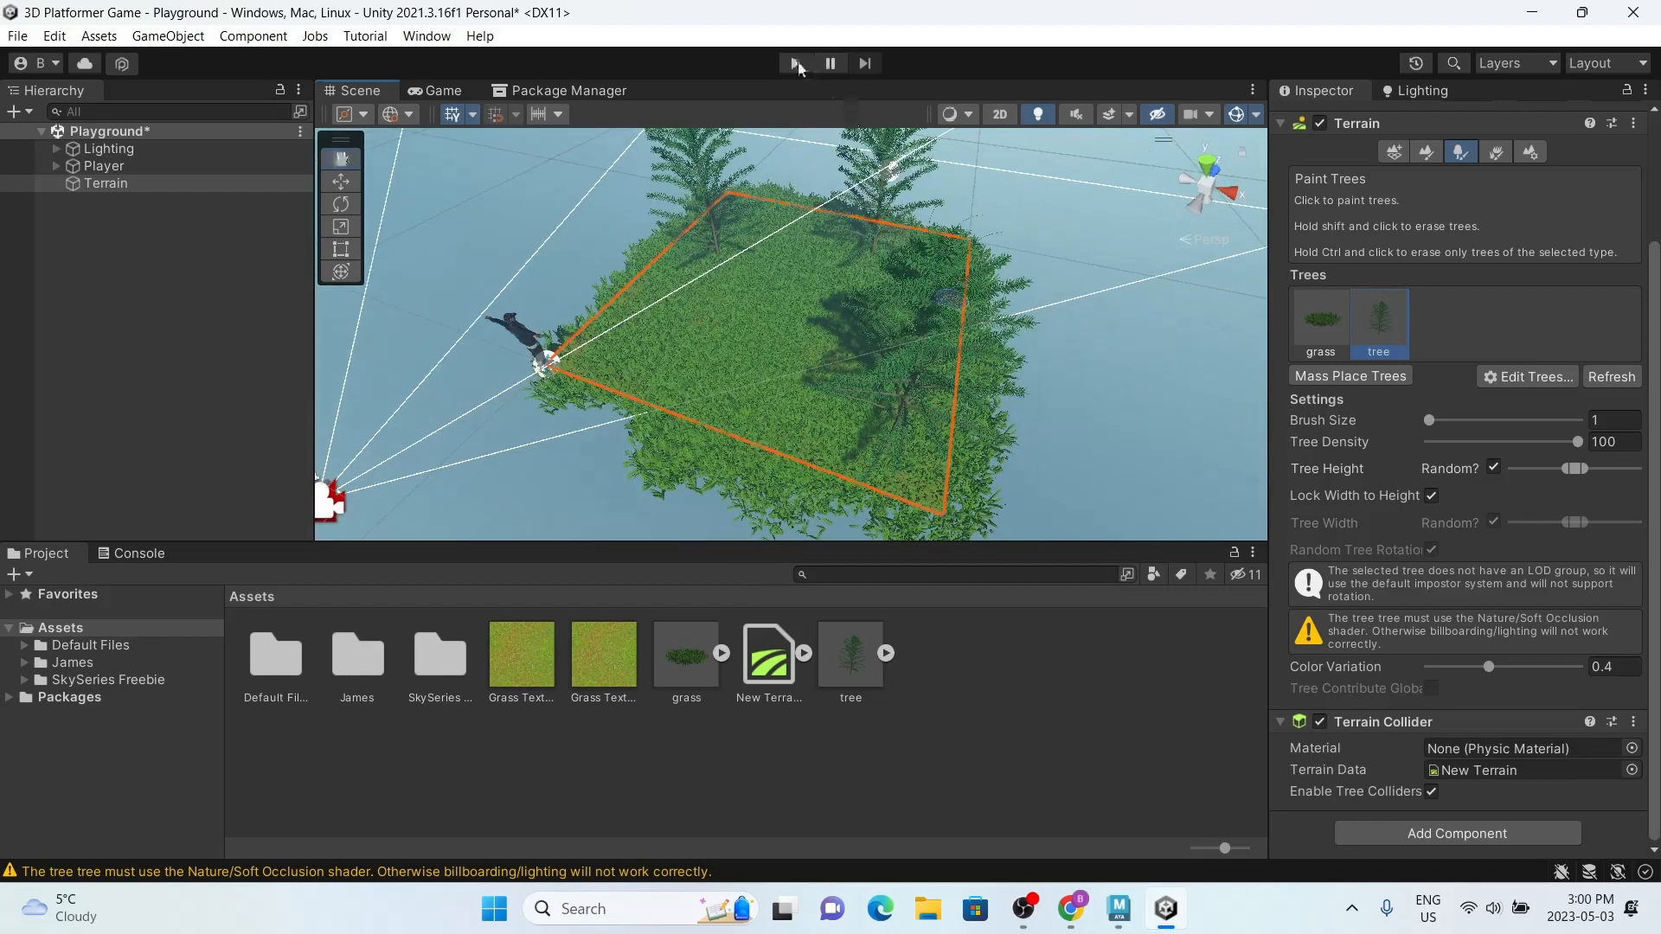
Step: Test the scene in play mode by running and jumping the character around the pine trees, and stop playing
{"action": "left_click", "coordinate": [796, 63]}
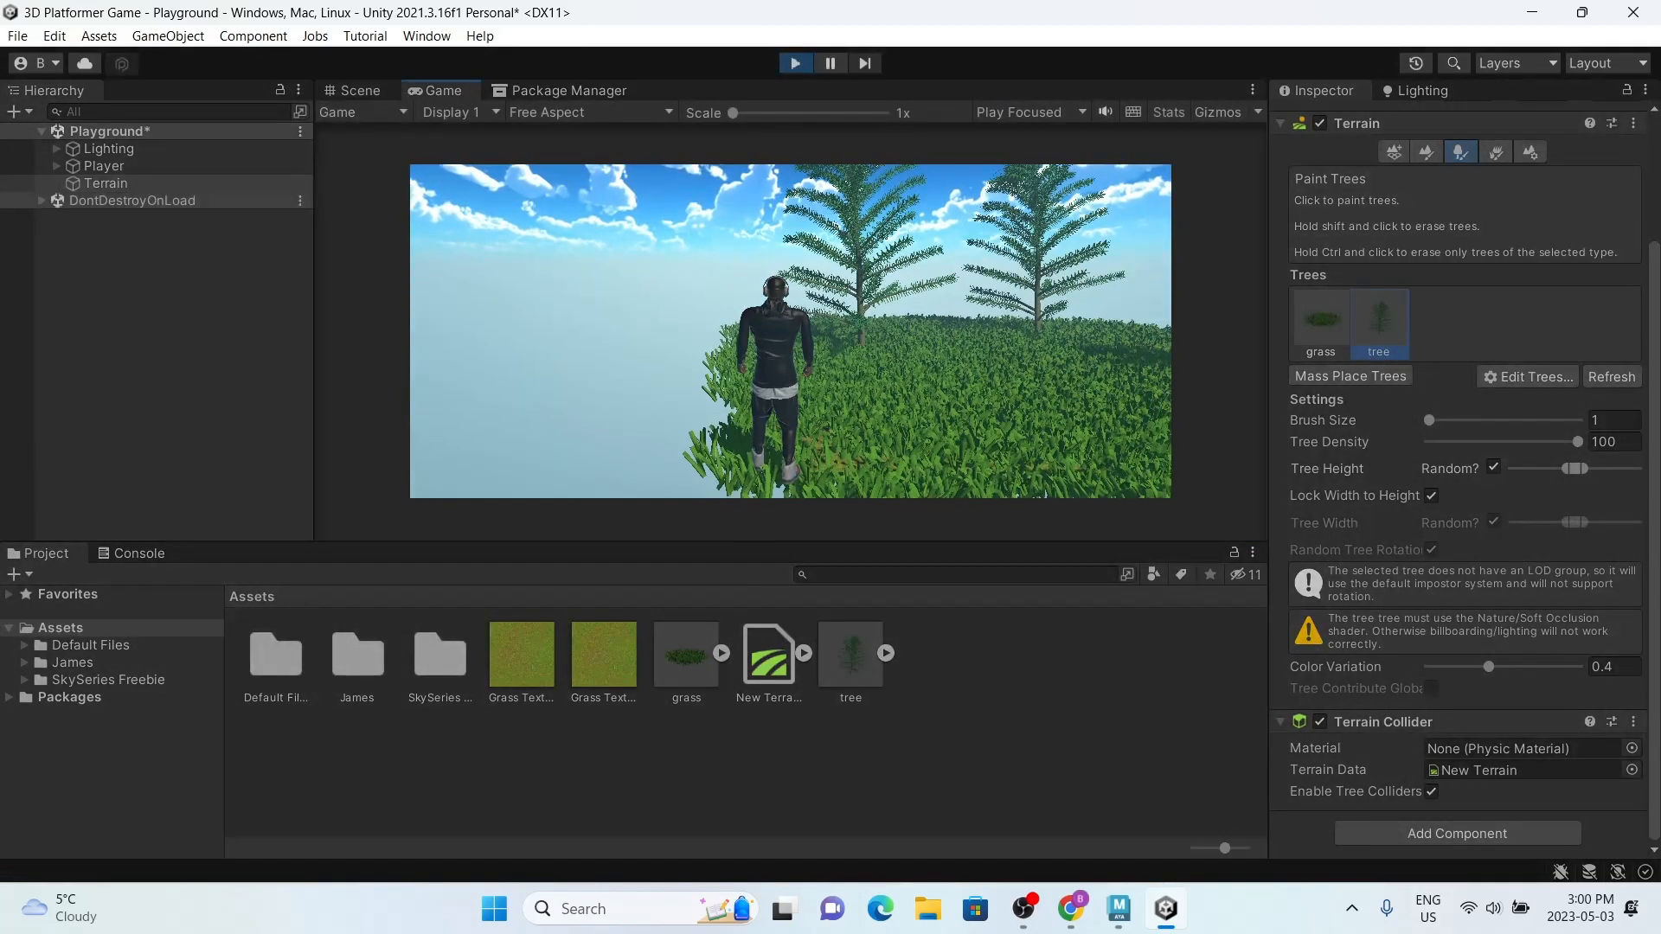
{"action": "key", "text": "d"}
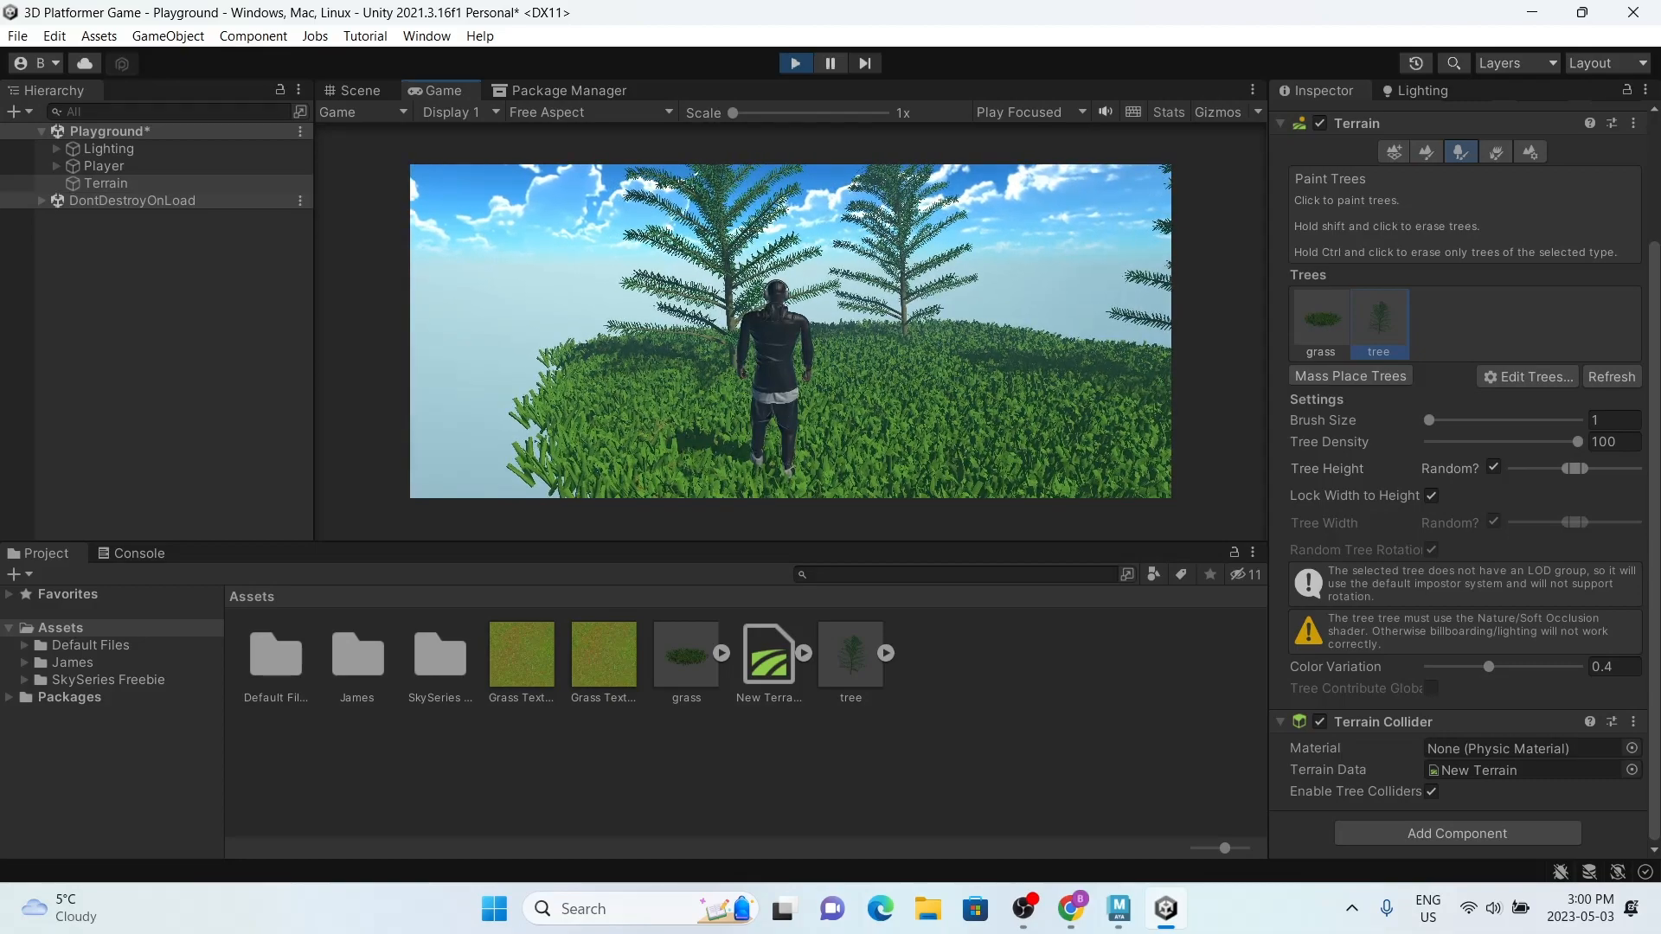
{"action": "key", "text": "d"}
{"action": "key", "text": "w"}
{"action": "key", "text": "d"}
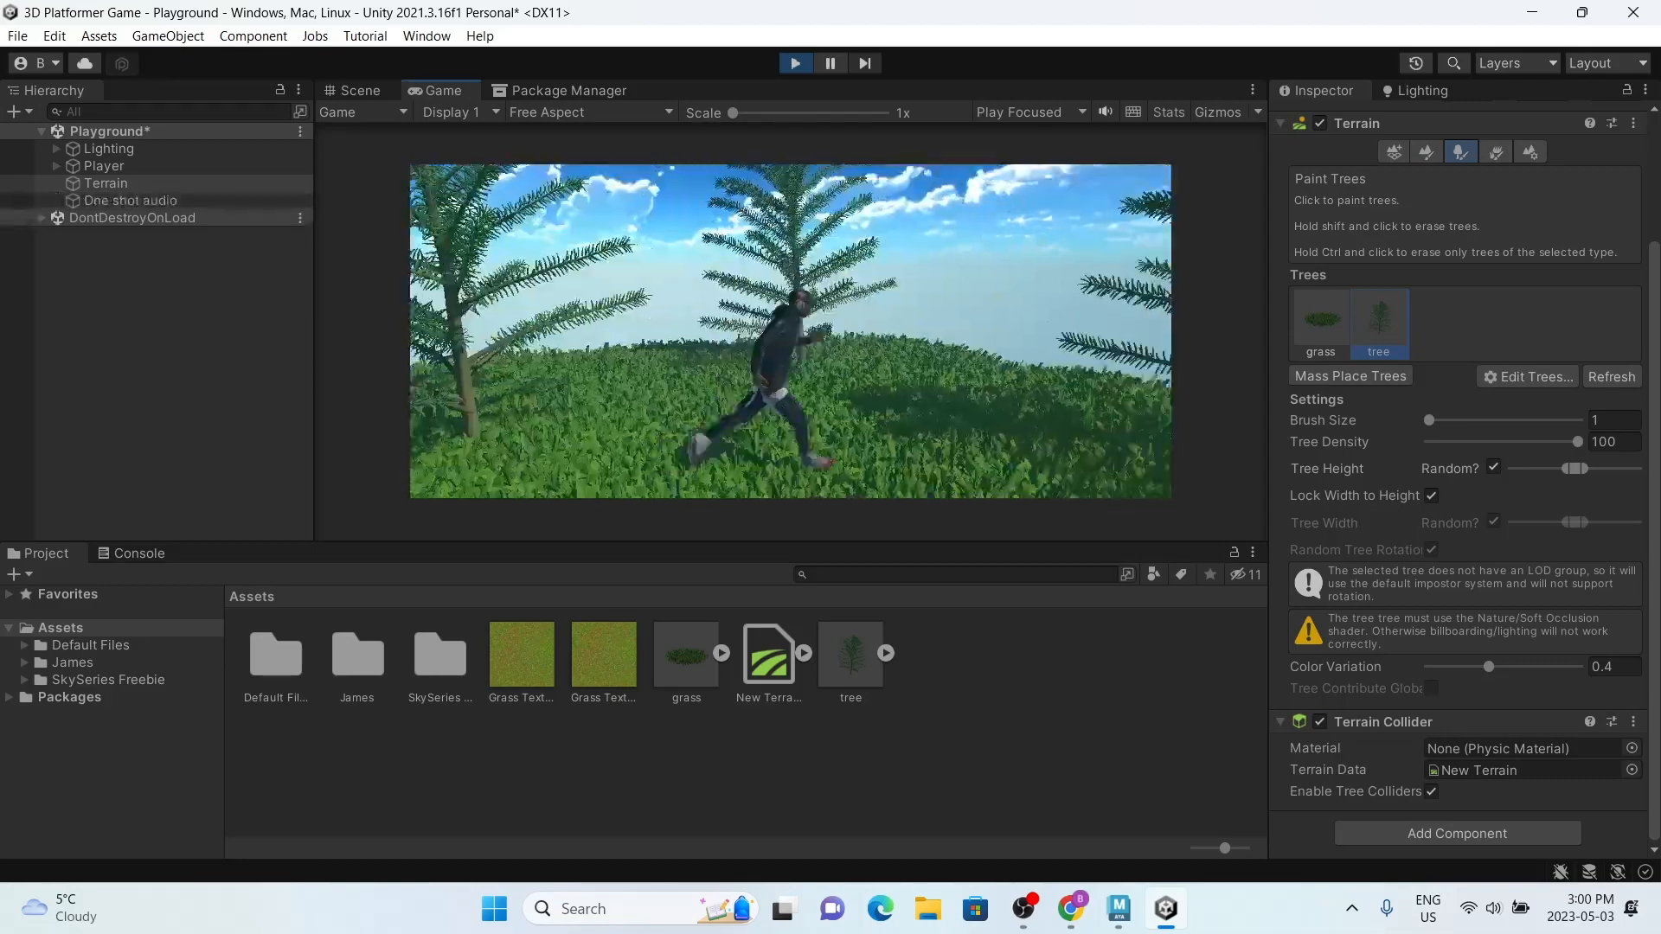
{"action": "key", "text": "space"}
{"action": "key", "text": "w"}
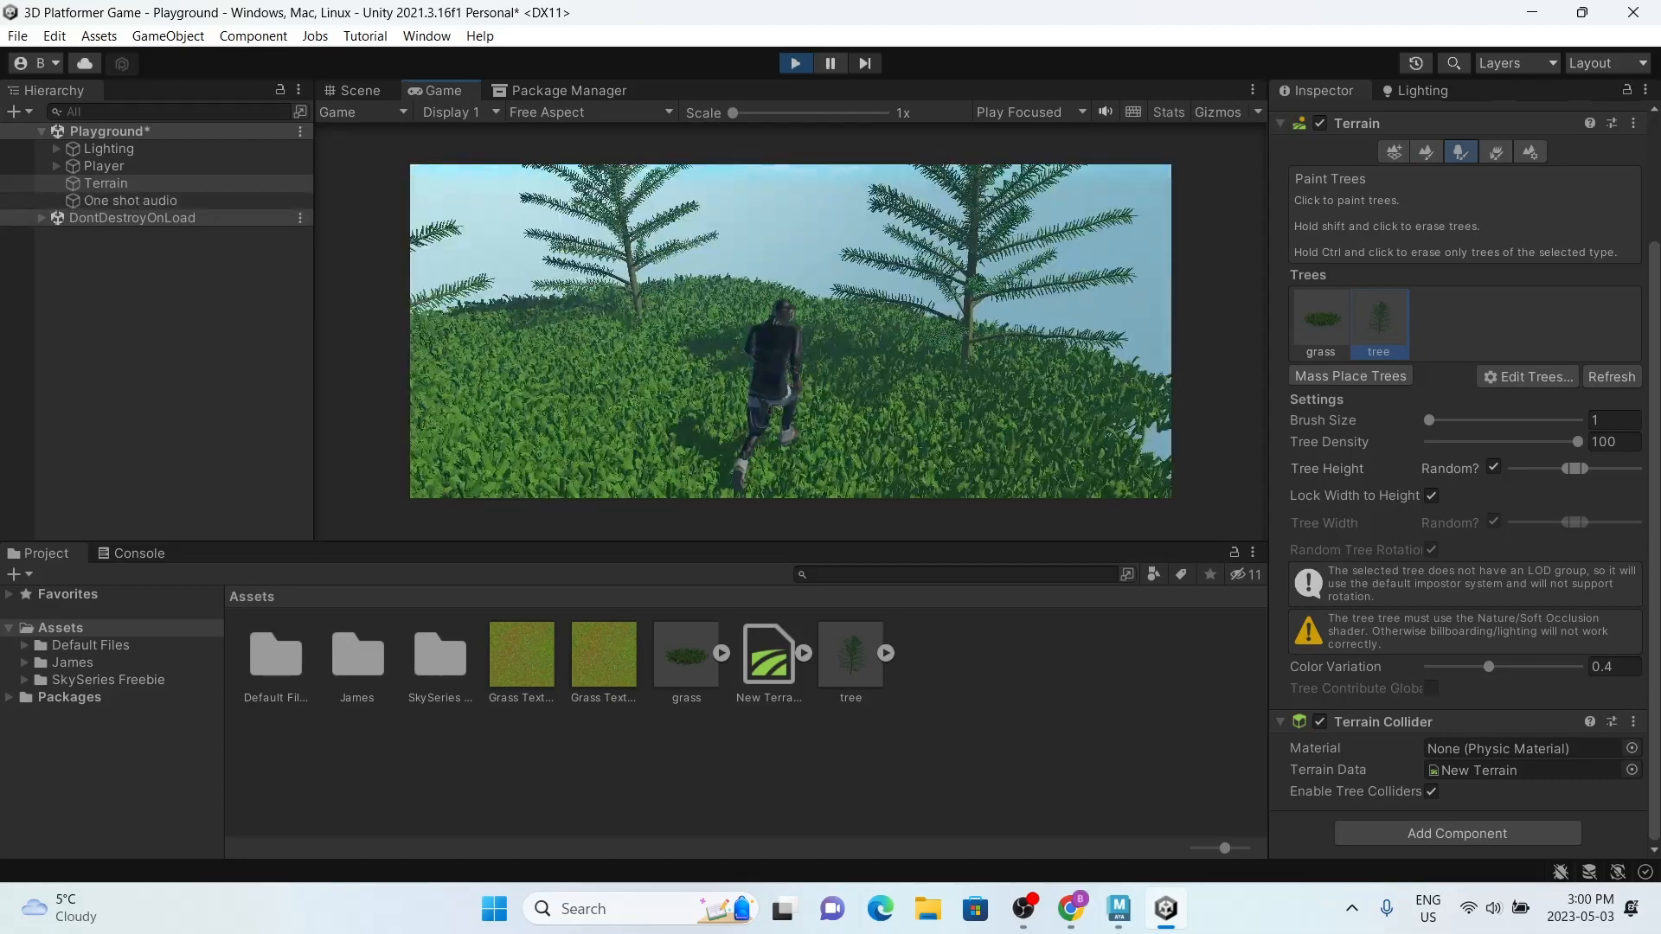
{"action": "key", "text": "d"}
{"action": "key", "text": "d"}
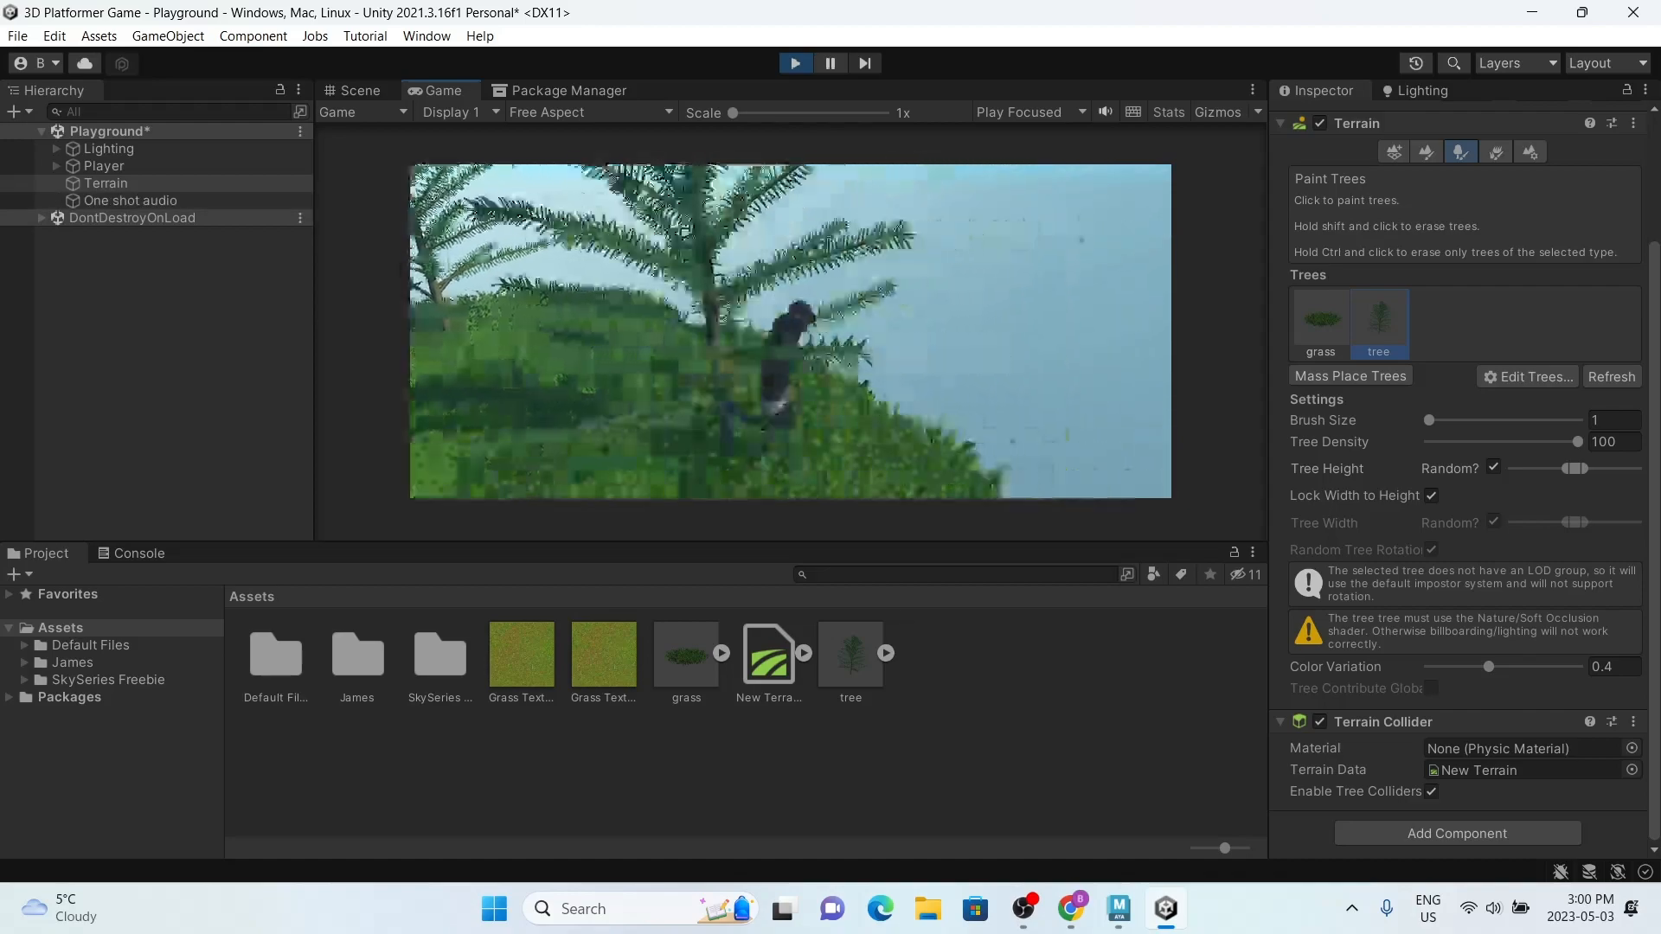
{"action": "key", "text": "super"}
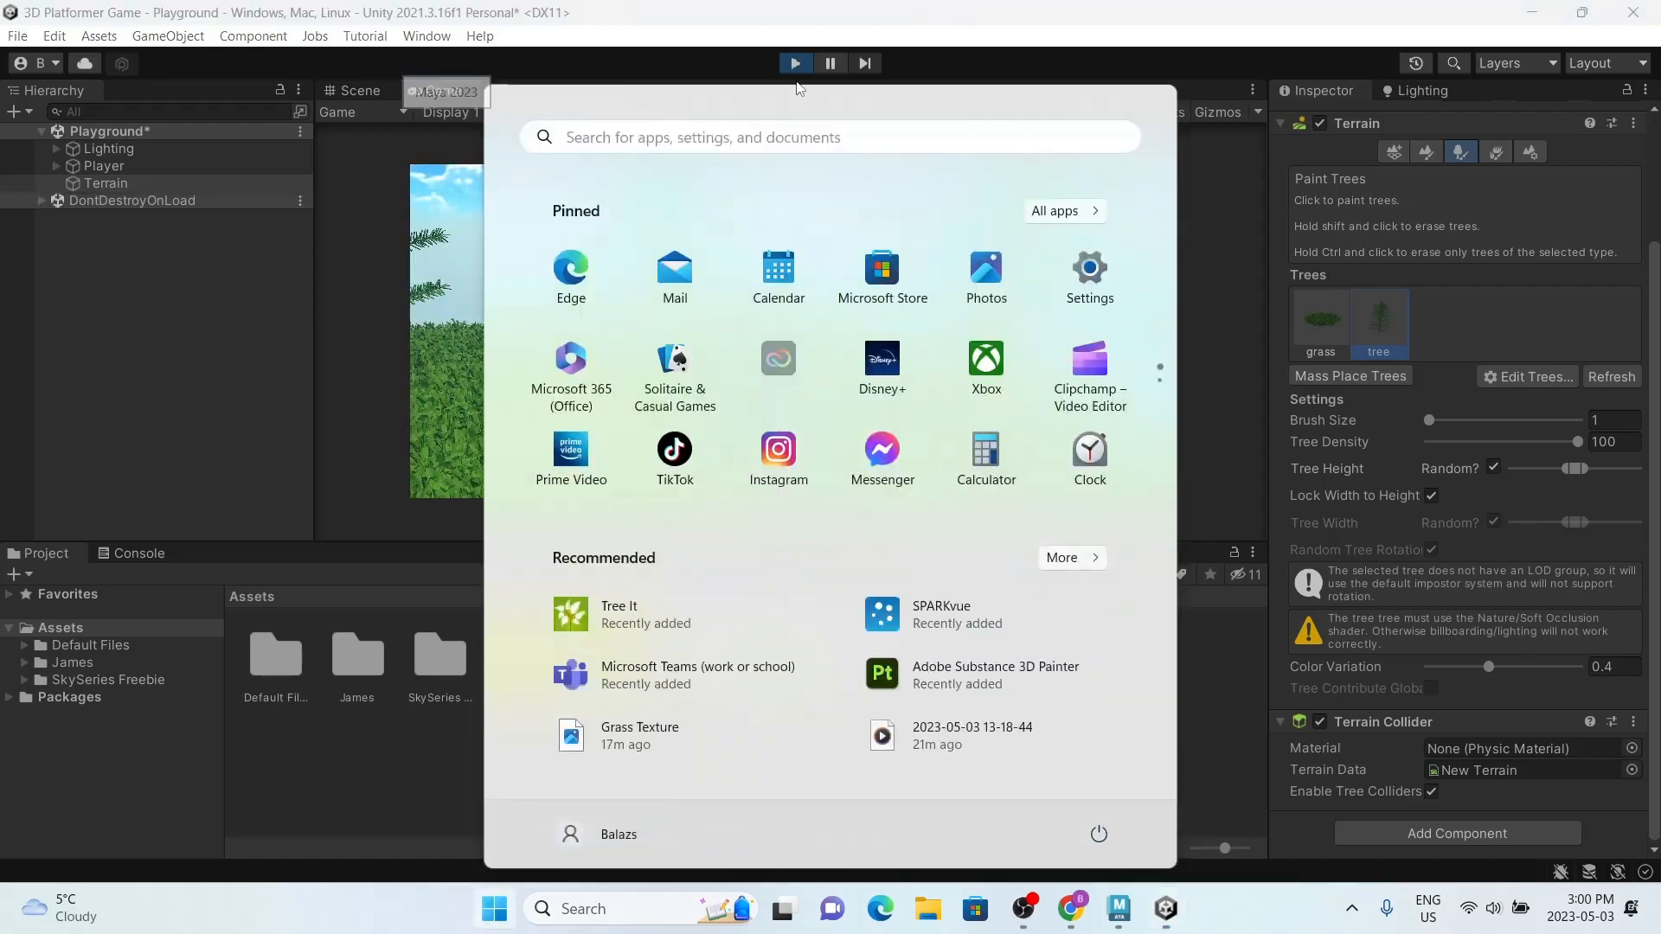
{"action": "left_click", "coordinate": [796, 63]}
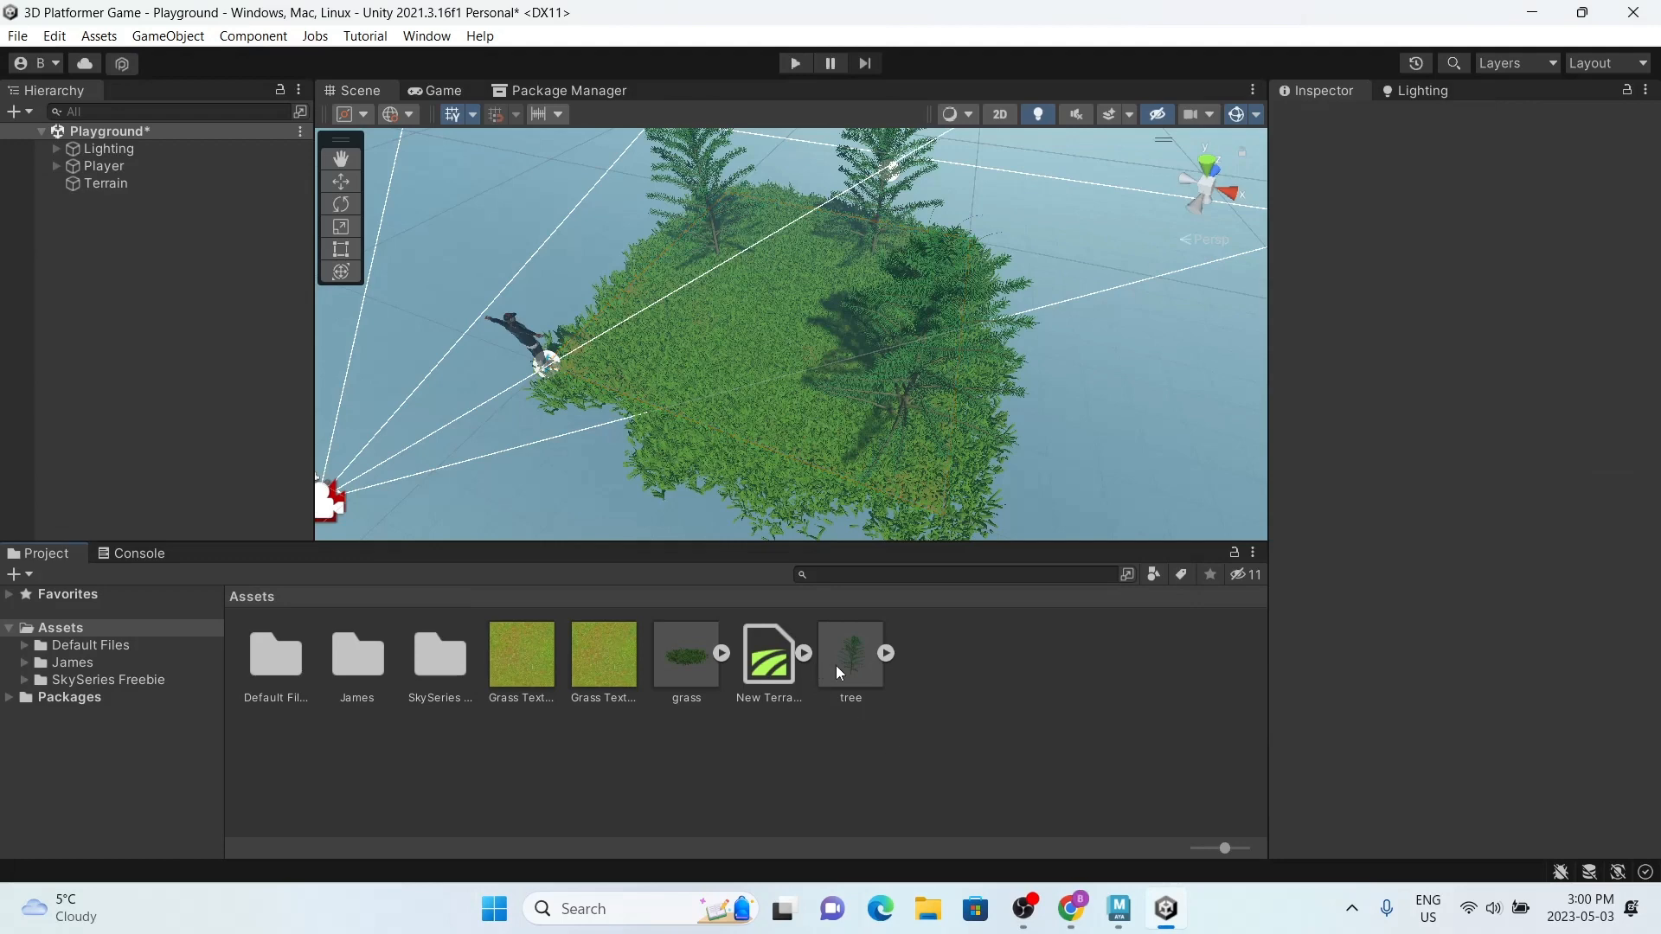
Step: Place the tree model from the Assets folder into the Playground scene's hierarchy
{"action": "left_click", "coordinate": [838, 671]}
{"action": "double_click", "coordinate": [835, 667]}
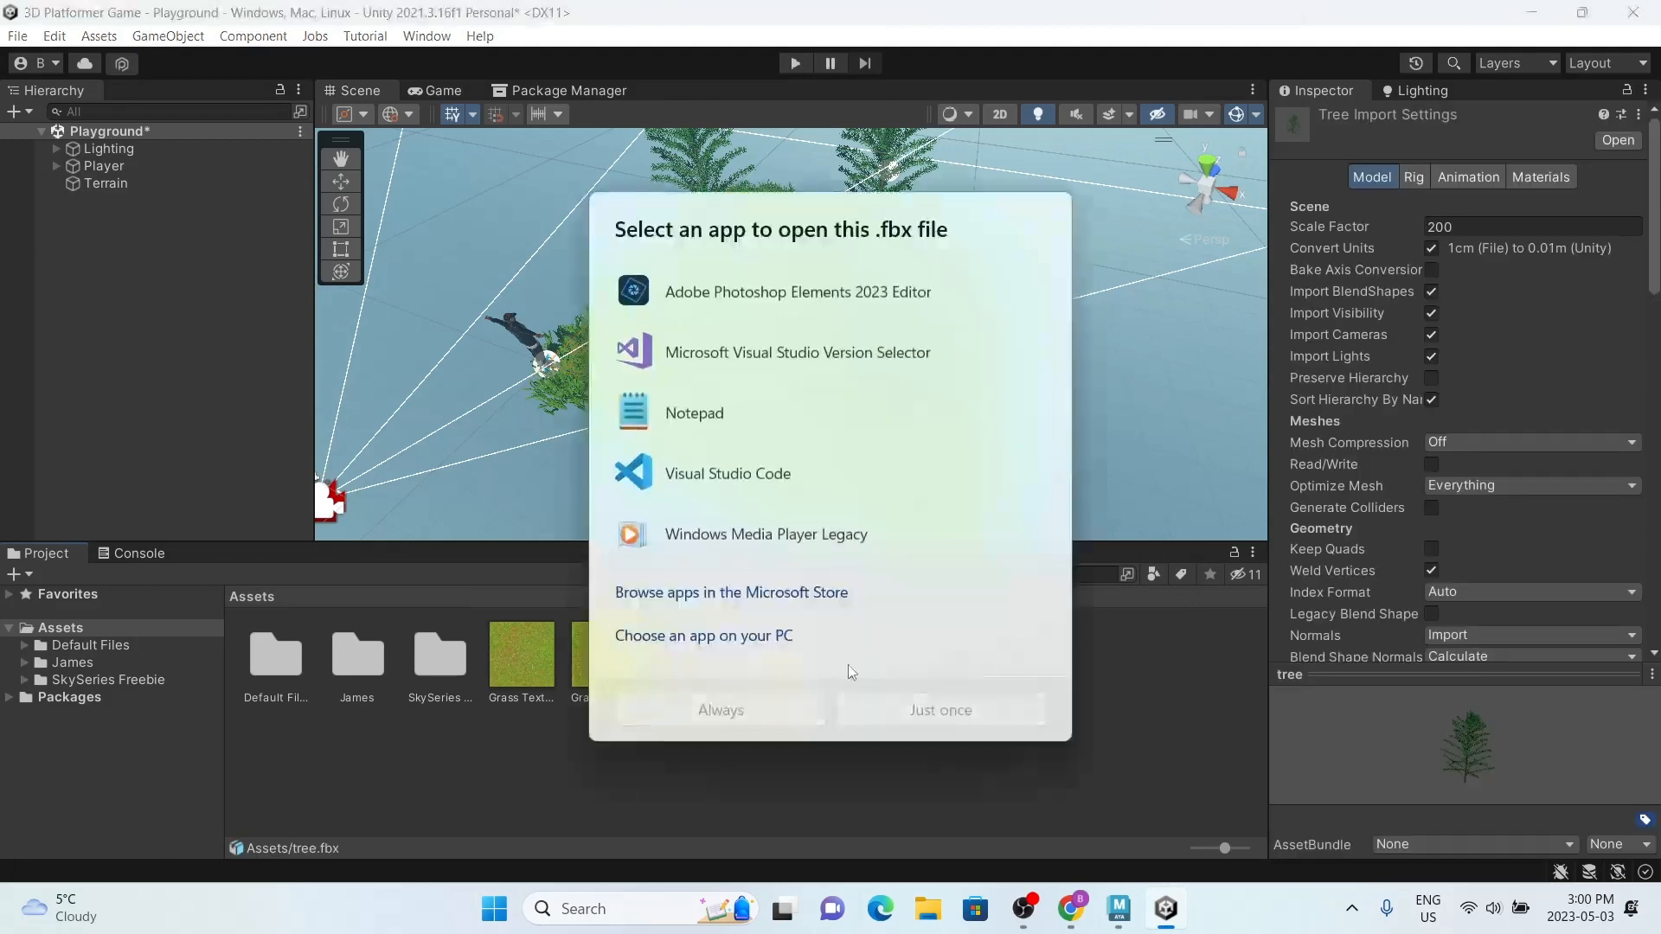
{"action": "left_click", "coordinate": [1056, 802]}
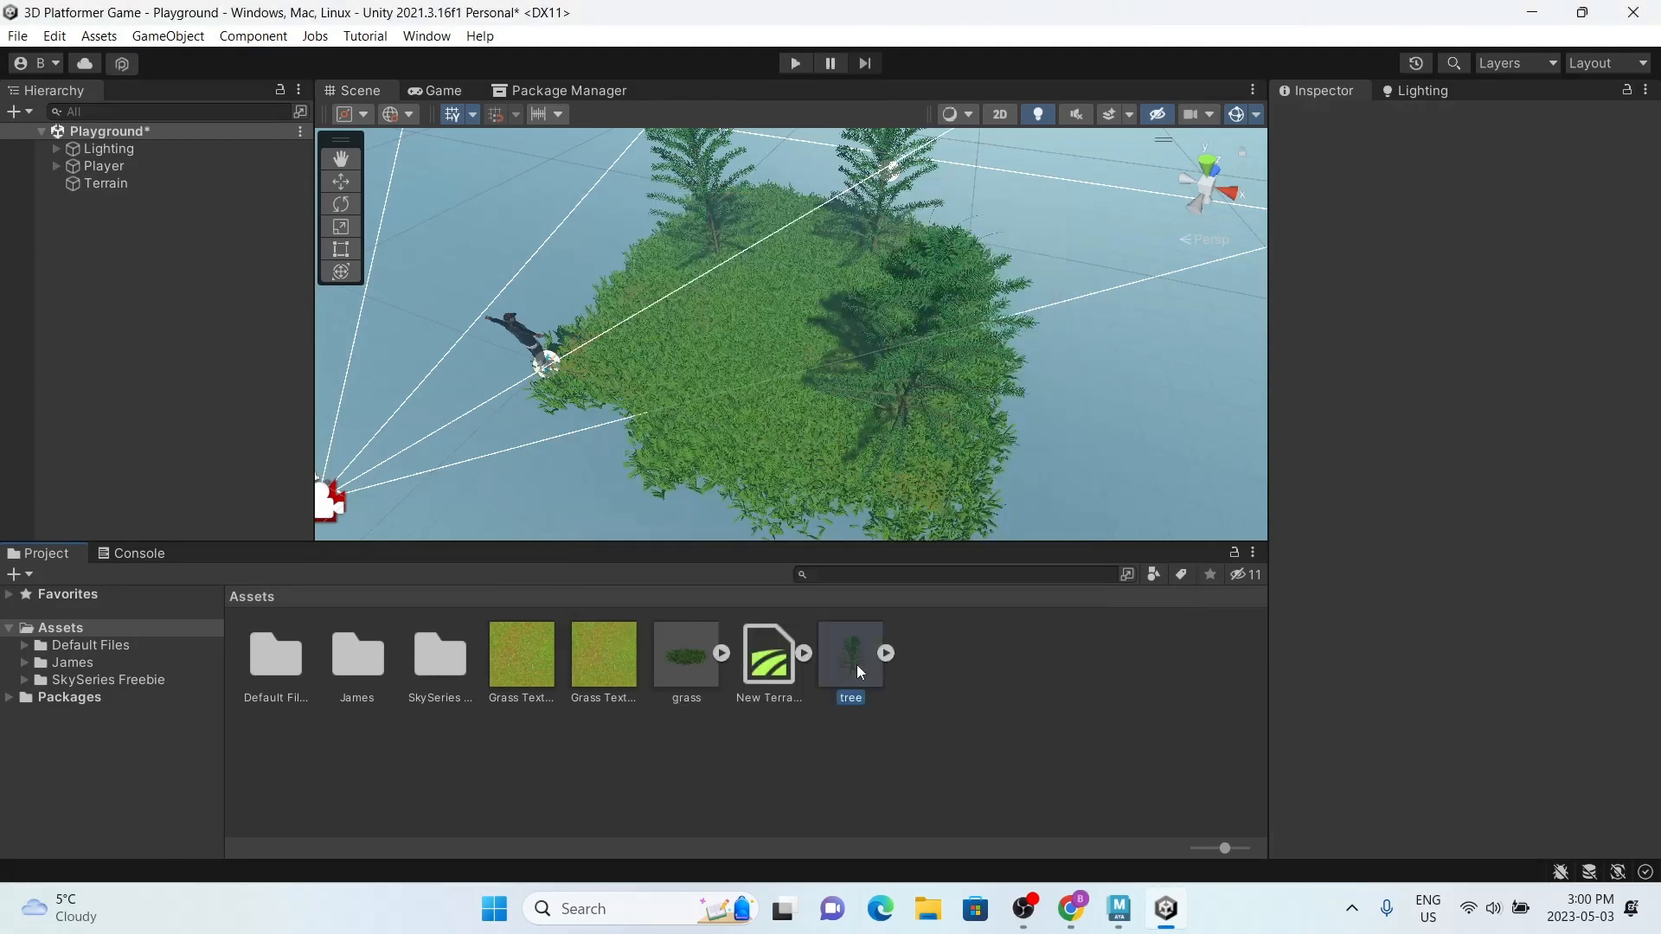
{"action": "left_click_drag", "start_coordinate": [857, 666], "coordinate": [149, 360]}
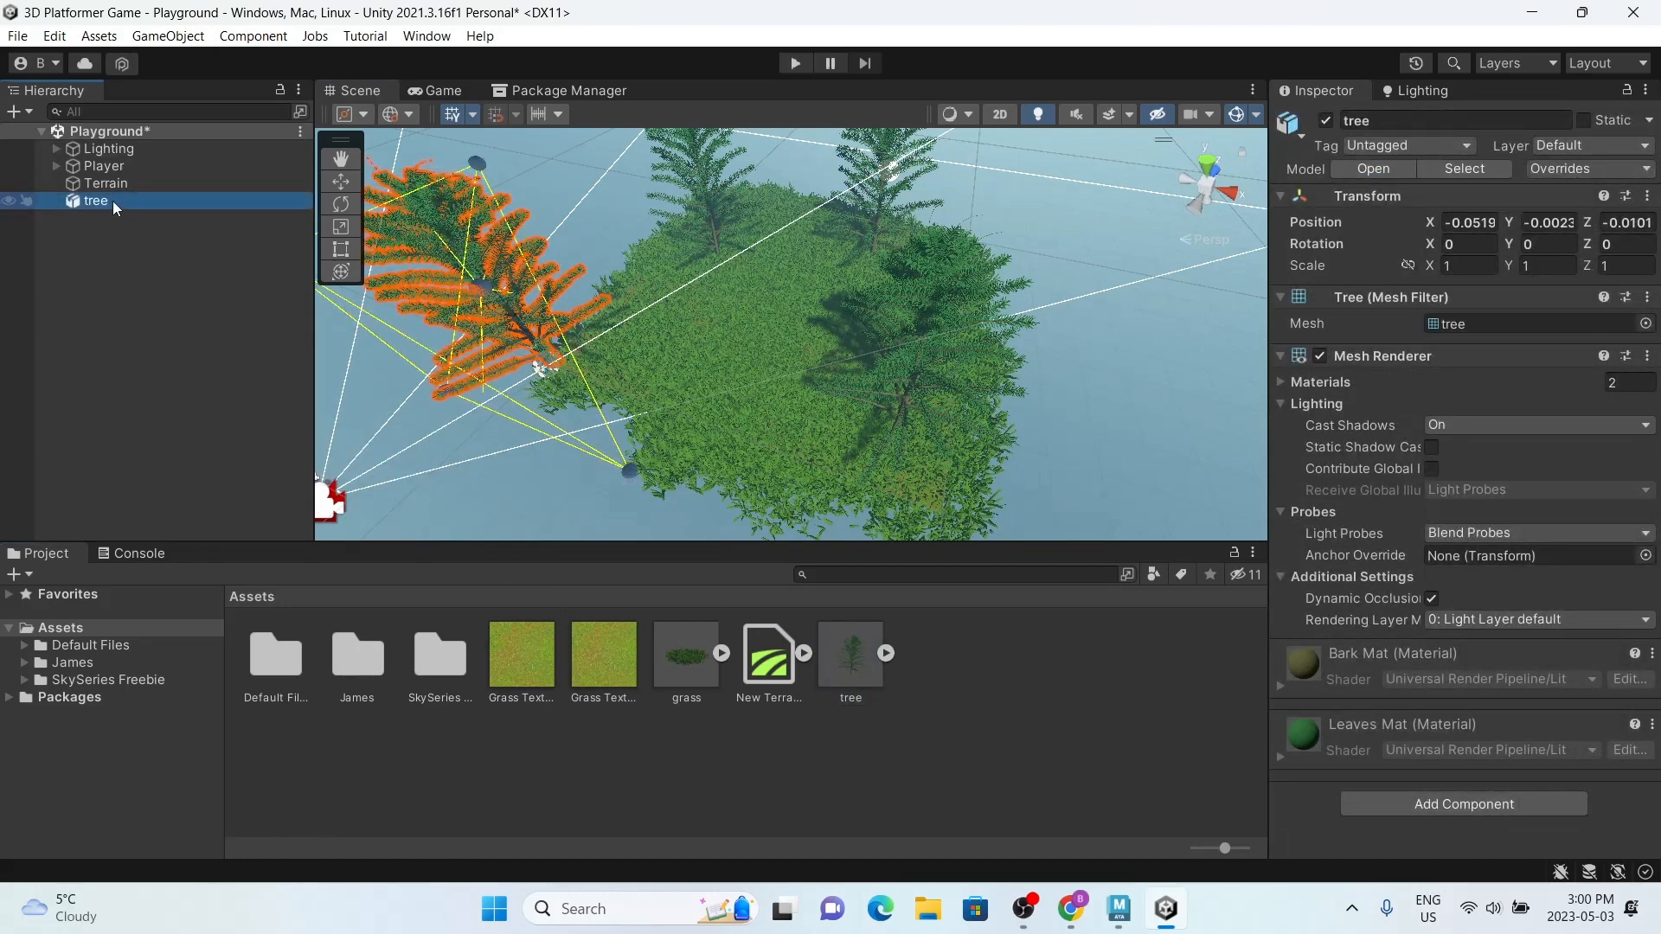
Step: Delete the tree model file from the Assets folder
{"action": "left_click", "coordinate": [843, 686]}
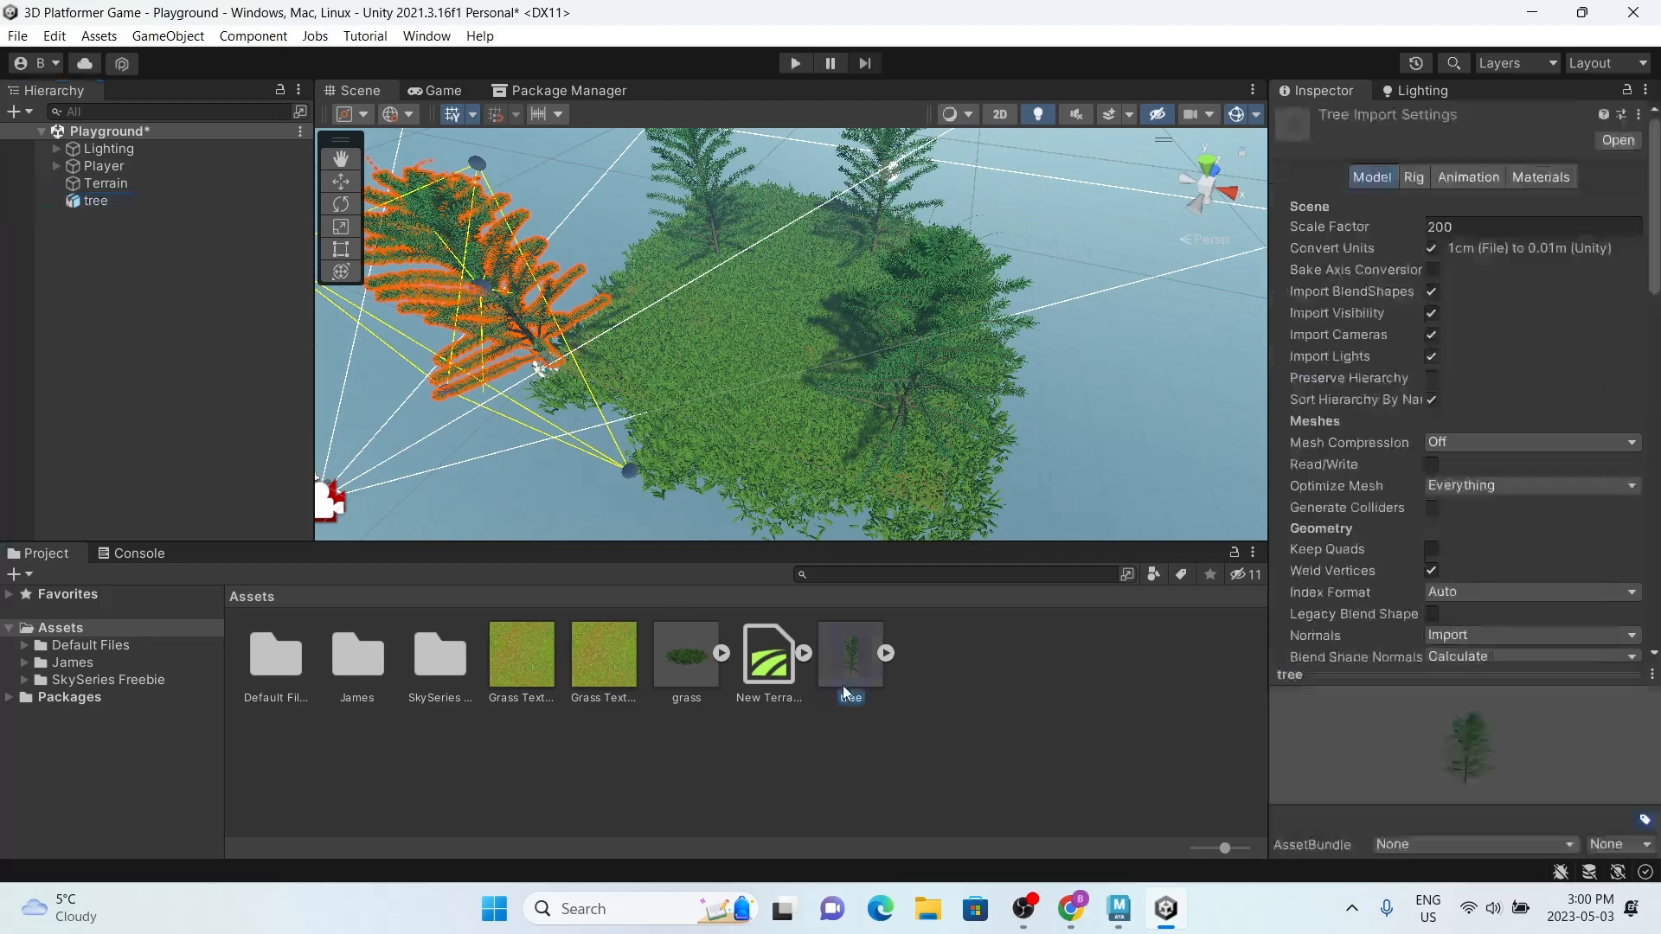
{"action": "key", "text": "Delete"}
{"action": "left_click", "coordinate": [865, 489]}
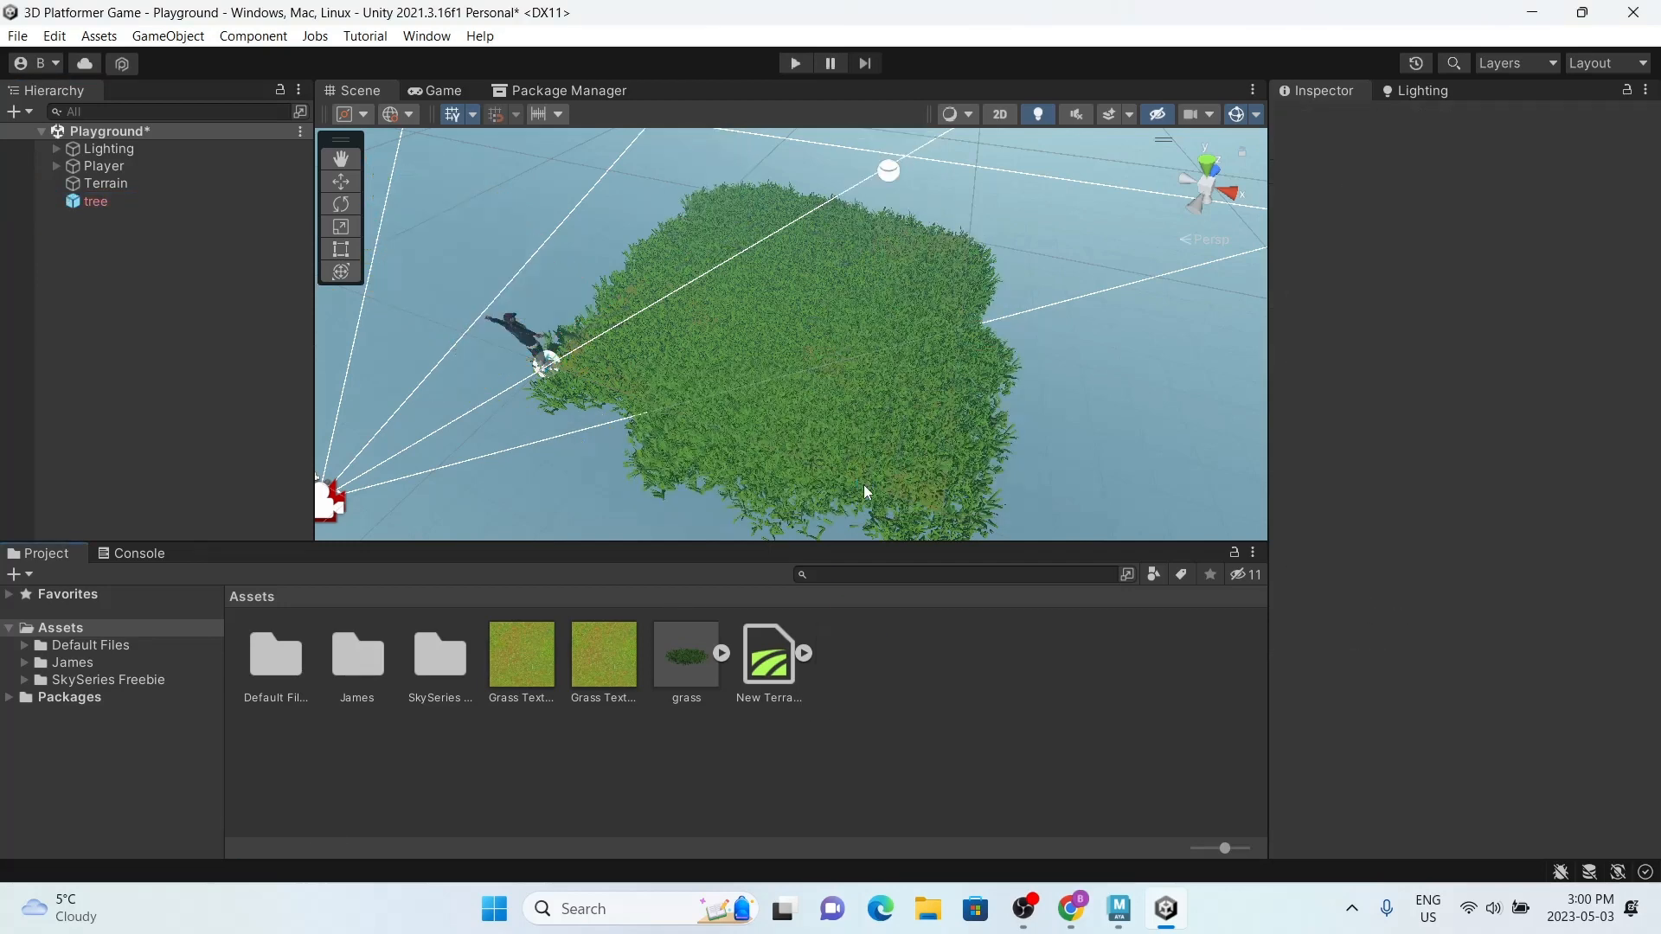
Step: Create a prefab in the Assets folder from the scene's tree object and delete that object from the scene
{"action": "left_click", "coordinate": [148, 204]}
{"action": "left_click_drag", "start_coordinate": [971, 791], "coordinate": [969, 789]}
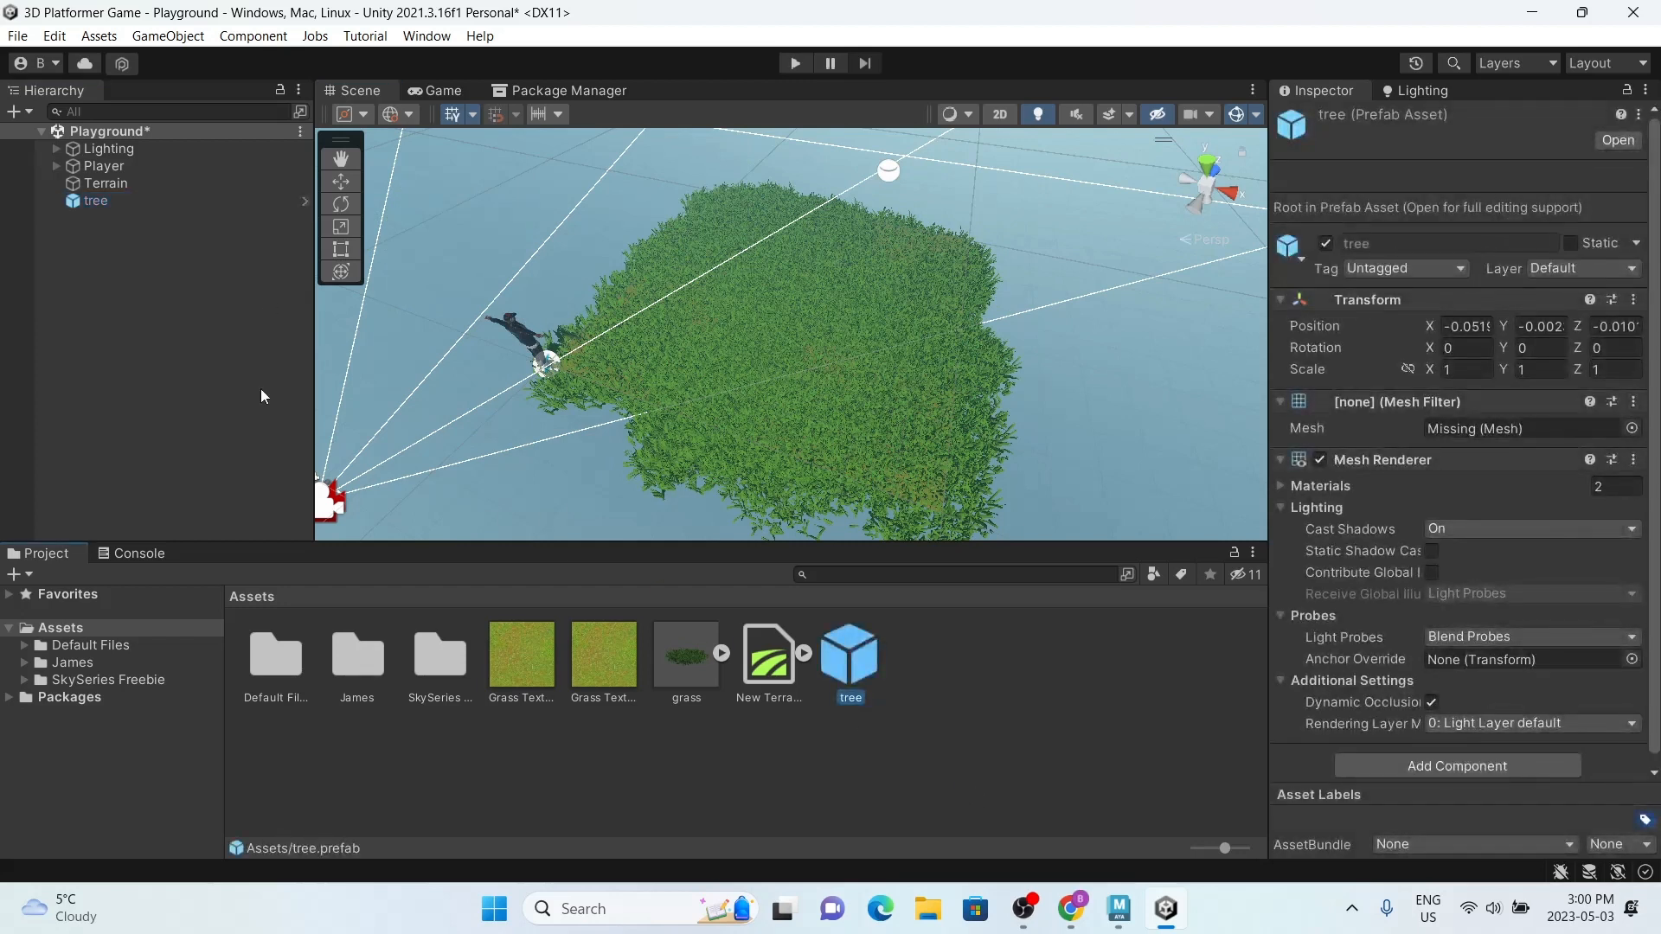
{"action": "left_click", "coordinate": [145, 203]}
{"action": "key", "text": "Delete"}
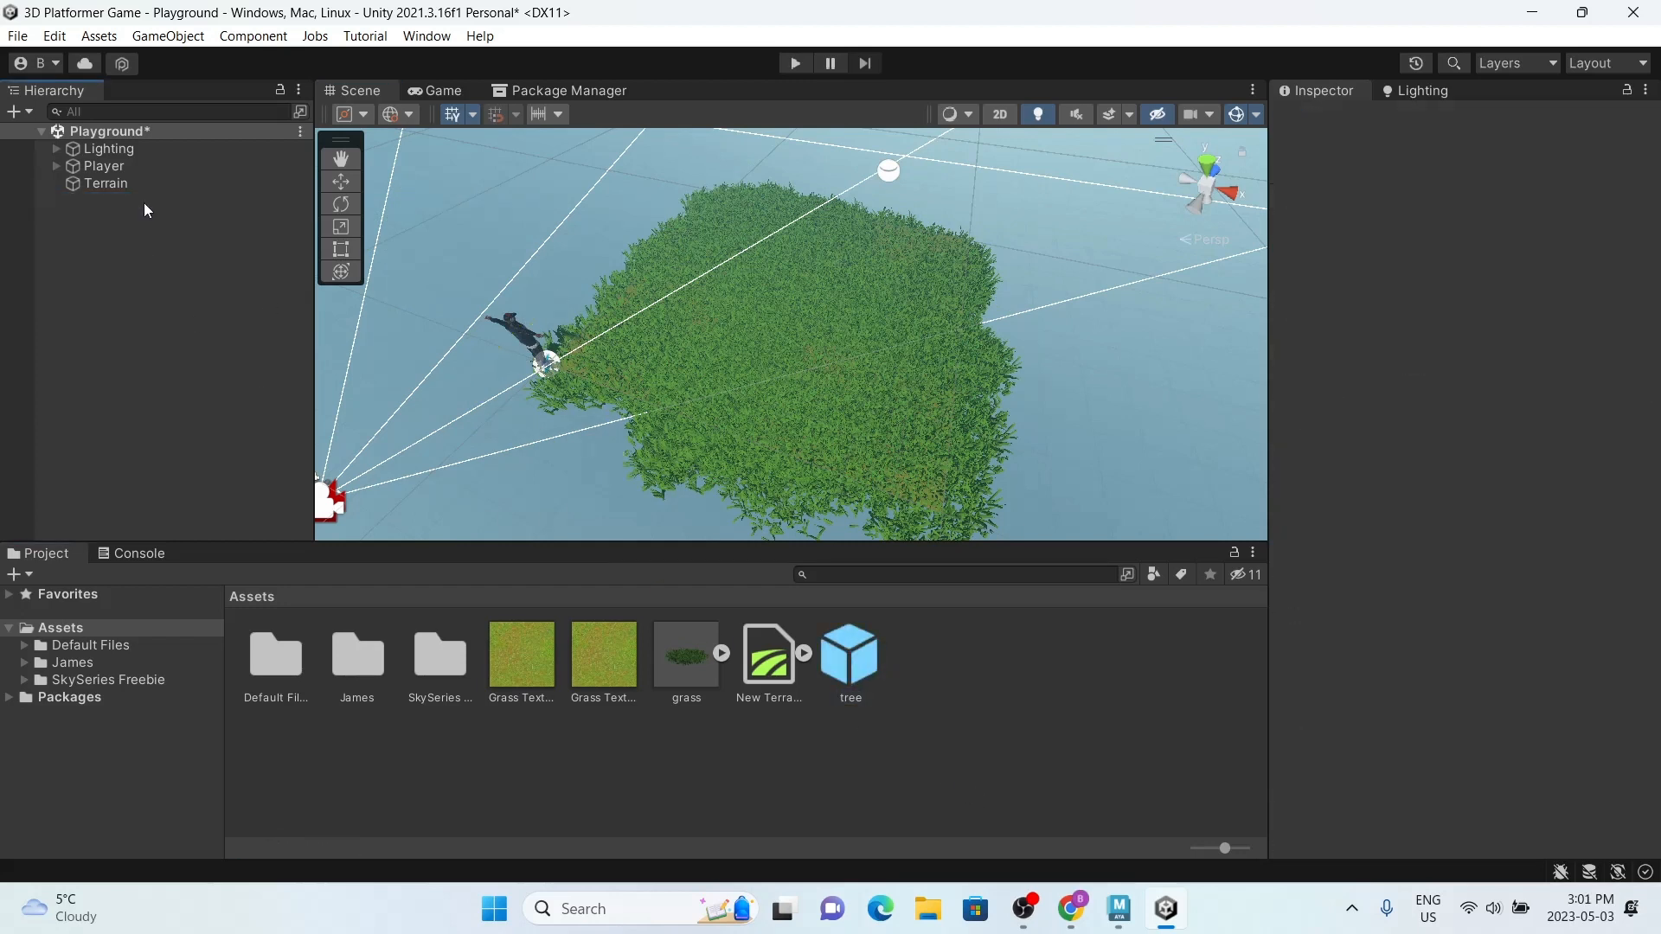
Step: Check the tree prefab in prefab mode, return to the scene and delete tree.prefab from the Assets folder
{"action": "double_click", "coordinate": [843, 651]}
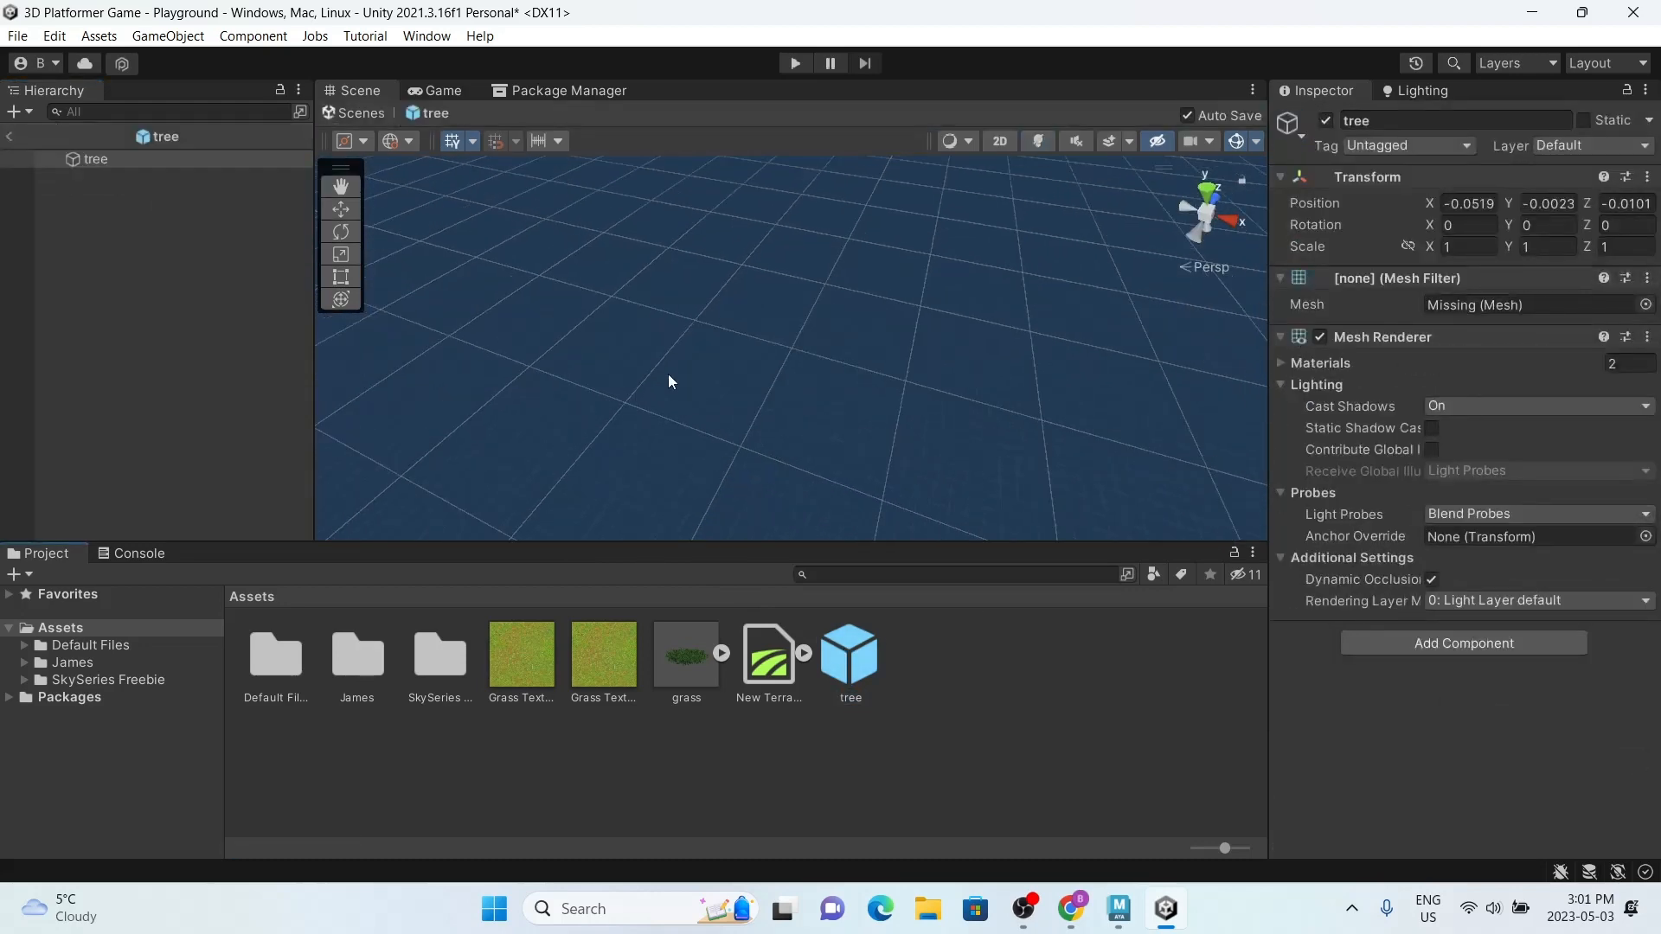
{"action": "left_click", "coordinate": [8, 137]}
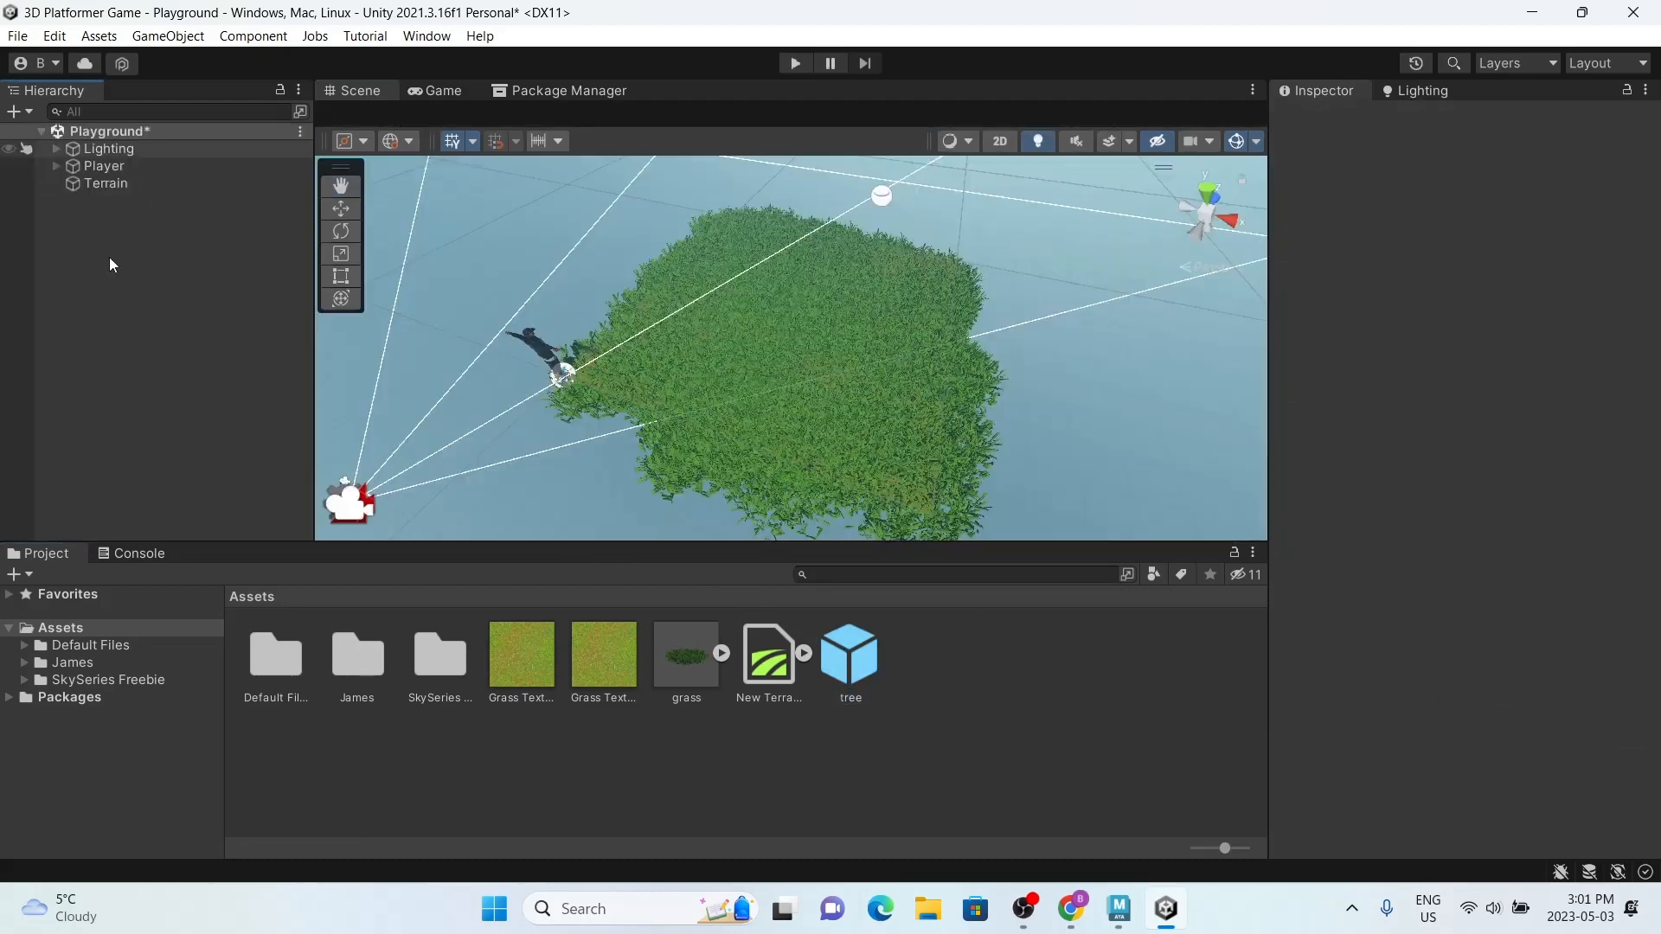
{"action": "left_click", "coordinate": [846, 662]}
{"action": "key", "text": "Delete"}
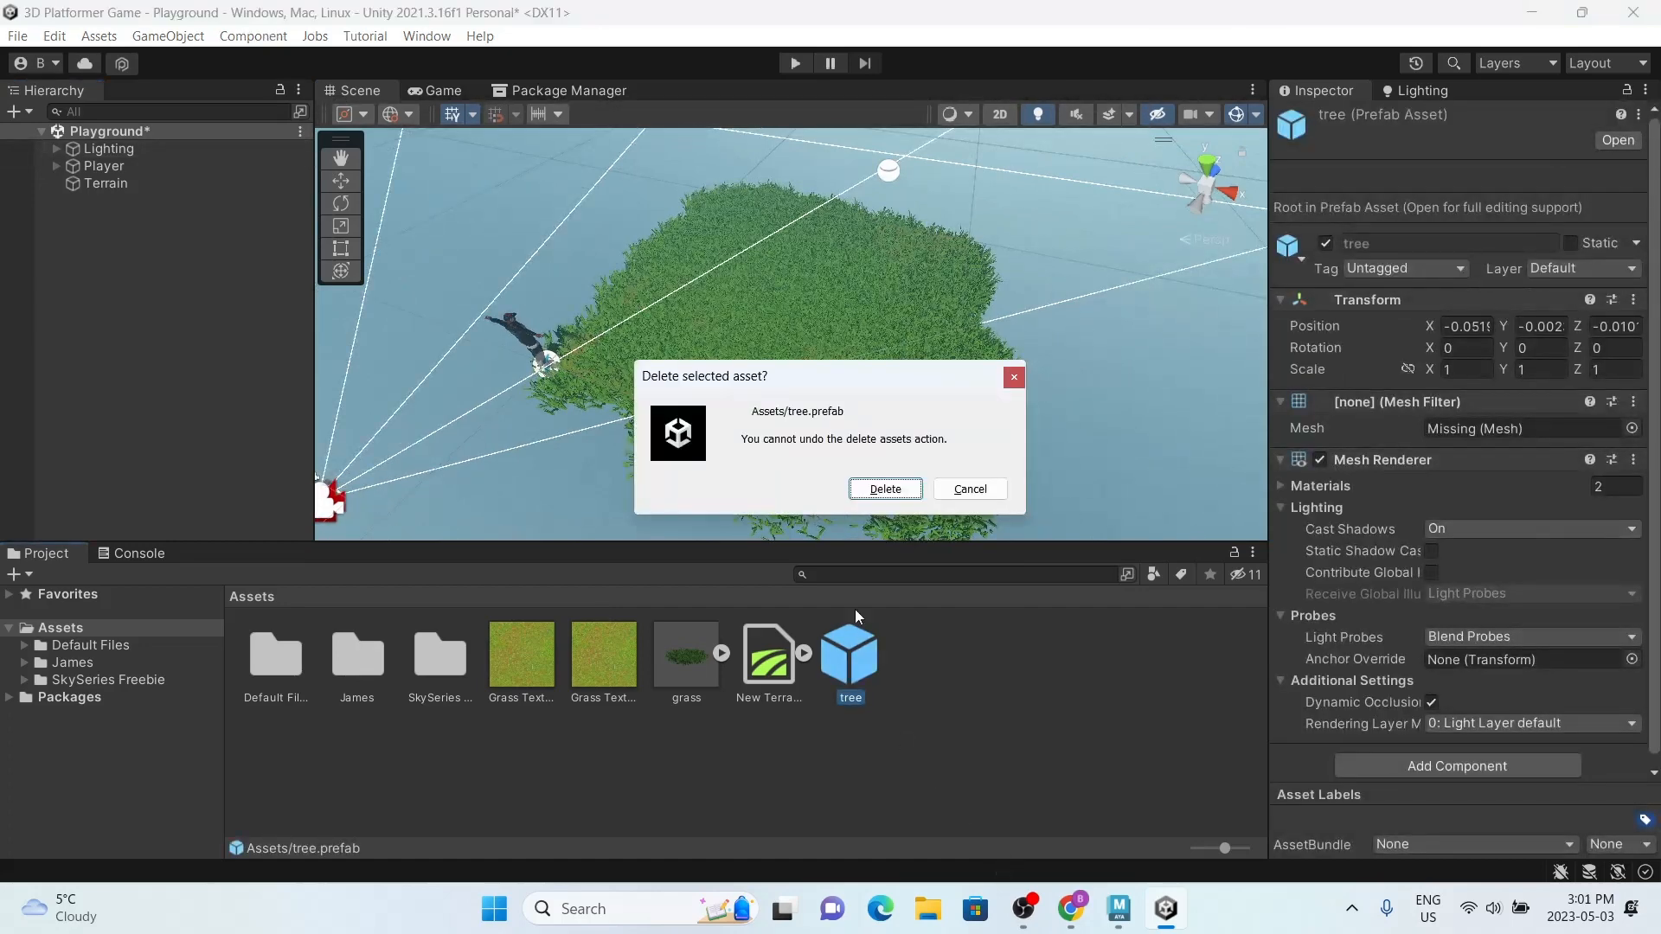
{"action": "left_click", "coordinate": [885, 492]}
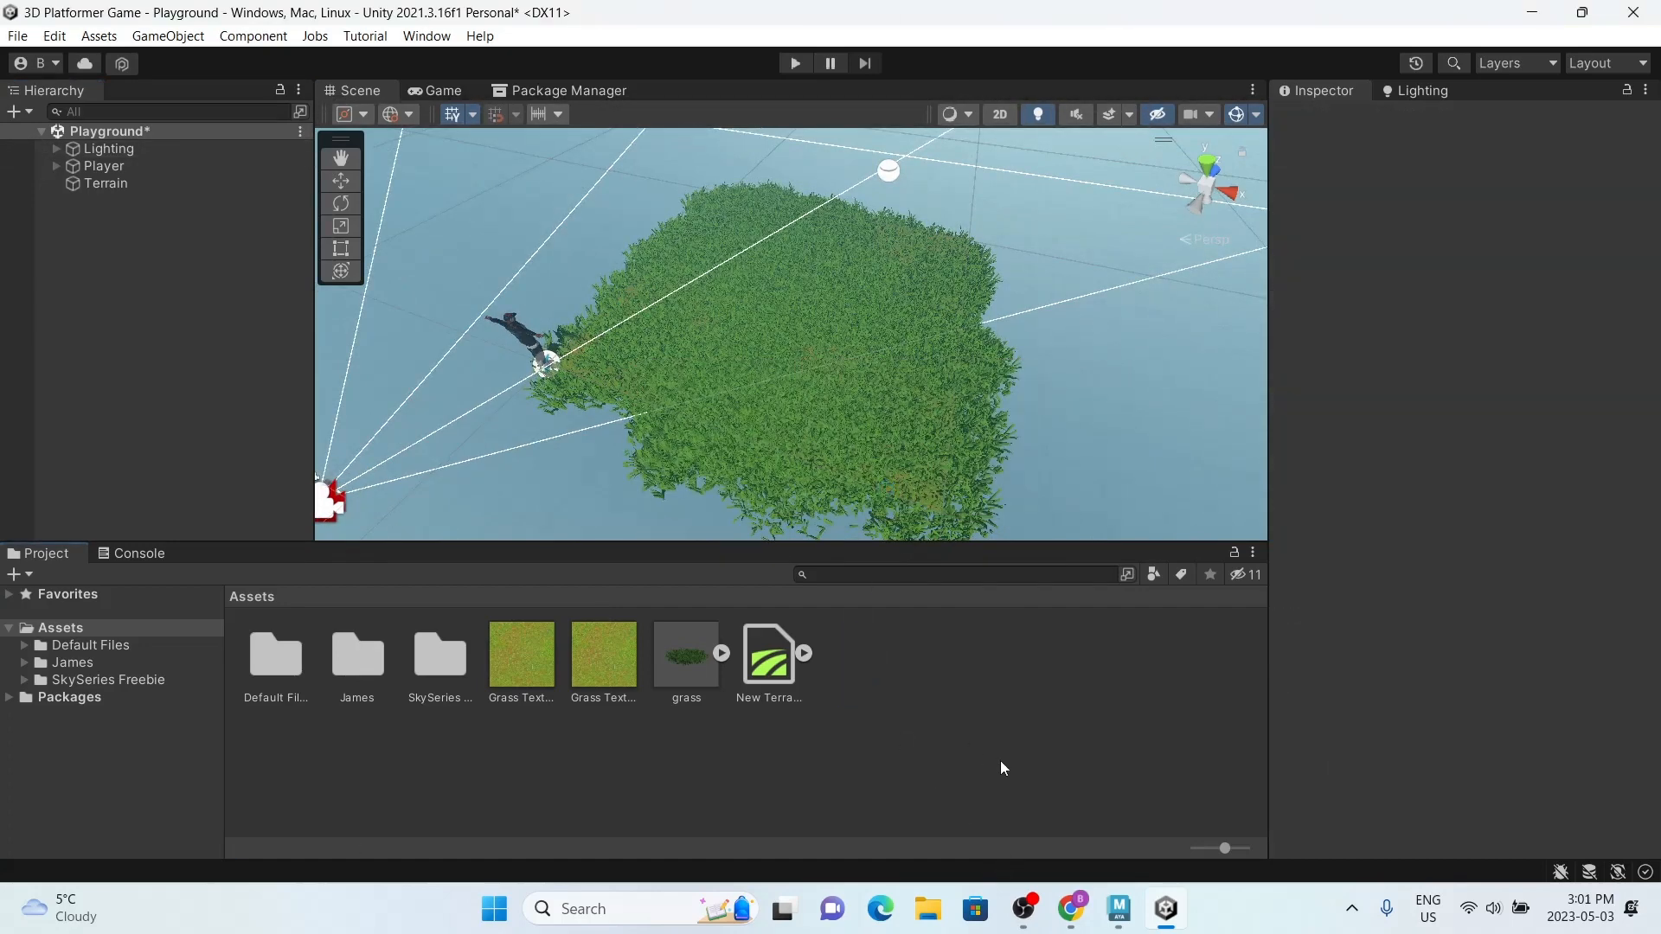
Step: Import tree.fbx from the Downloads folder into the Assets folder again
{"action": "left_click", "coordinate": [929, 909]}
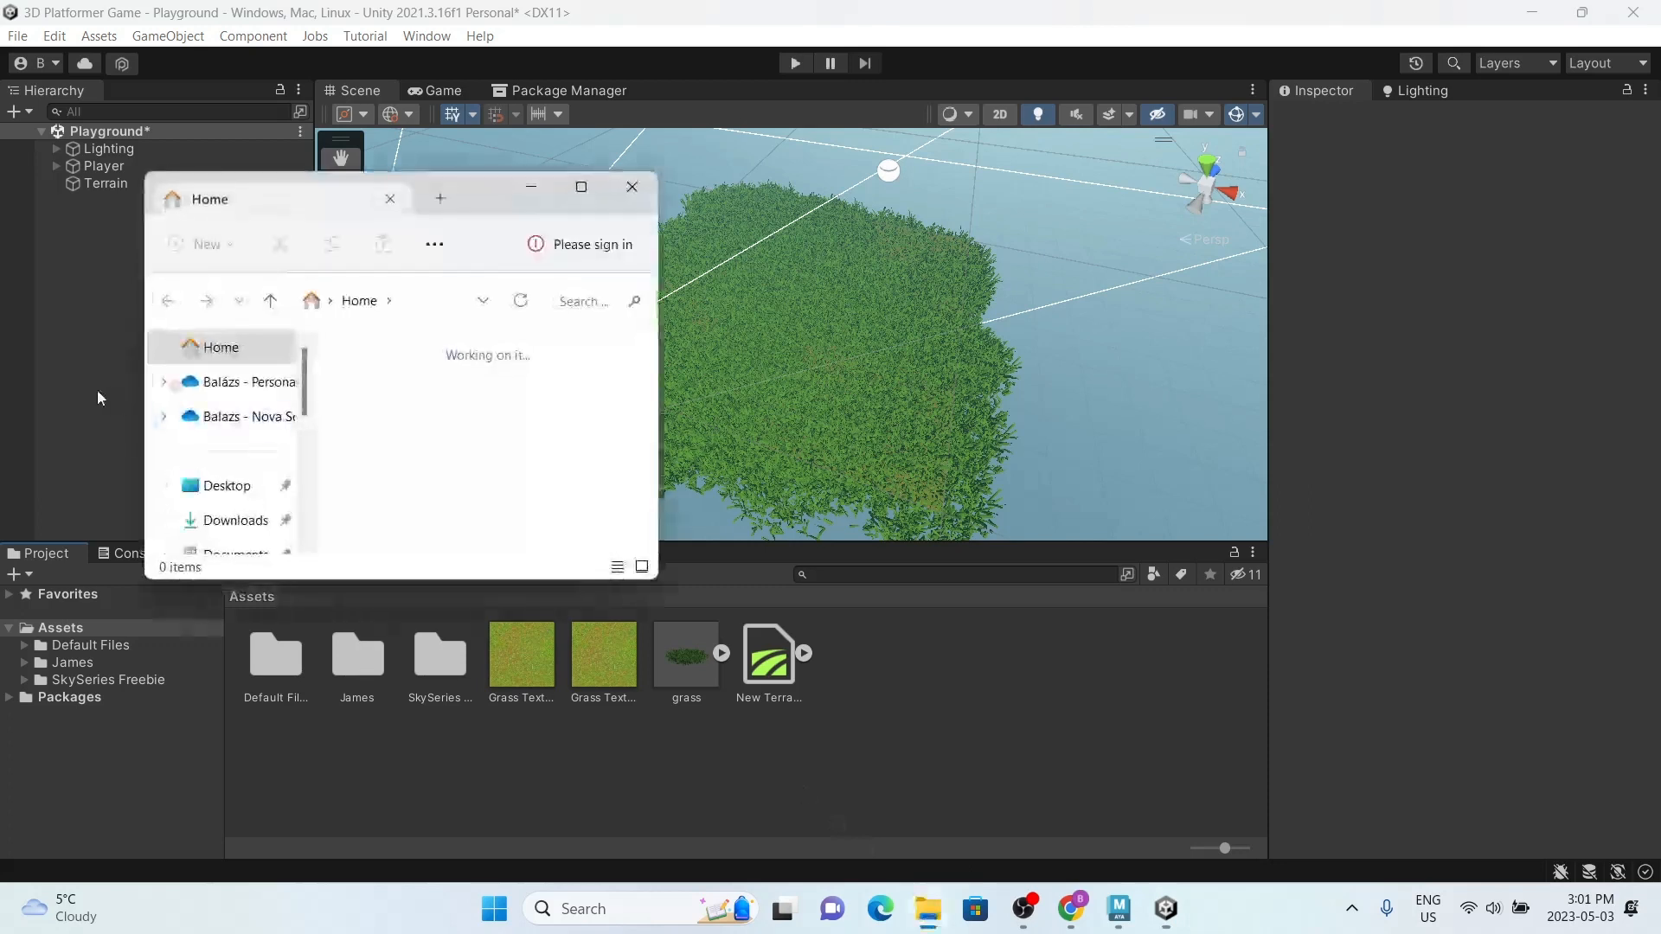
{"action": "left_click", "coordinate": [235, 520]}
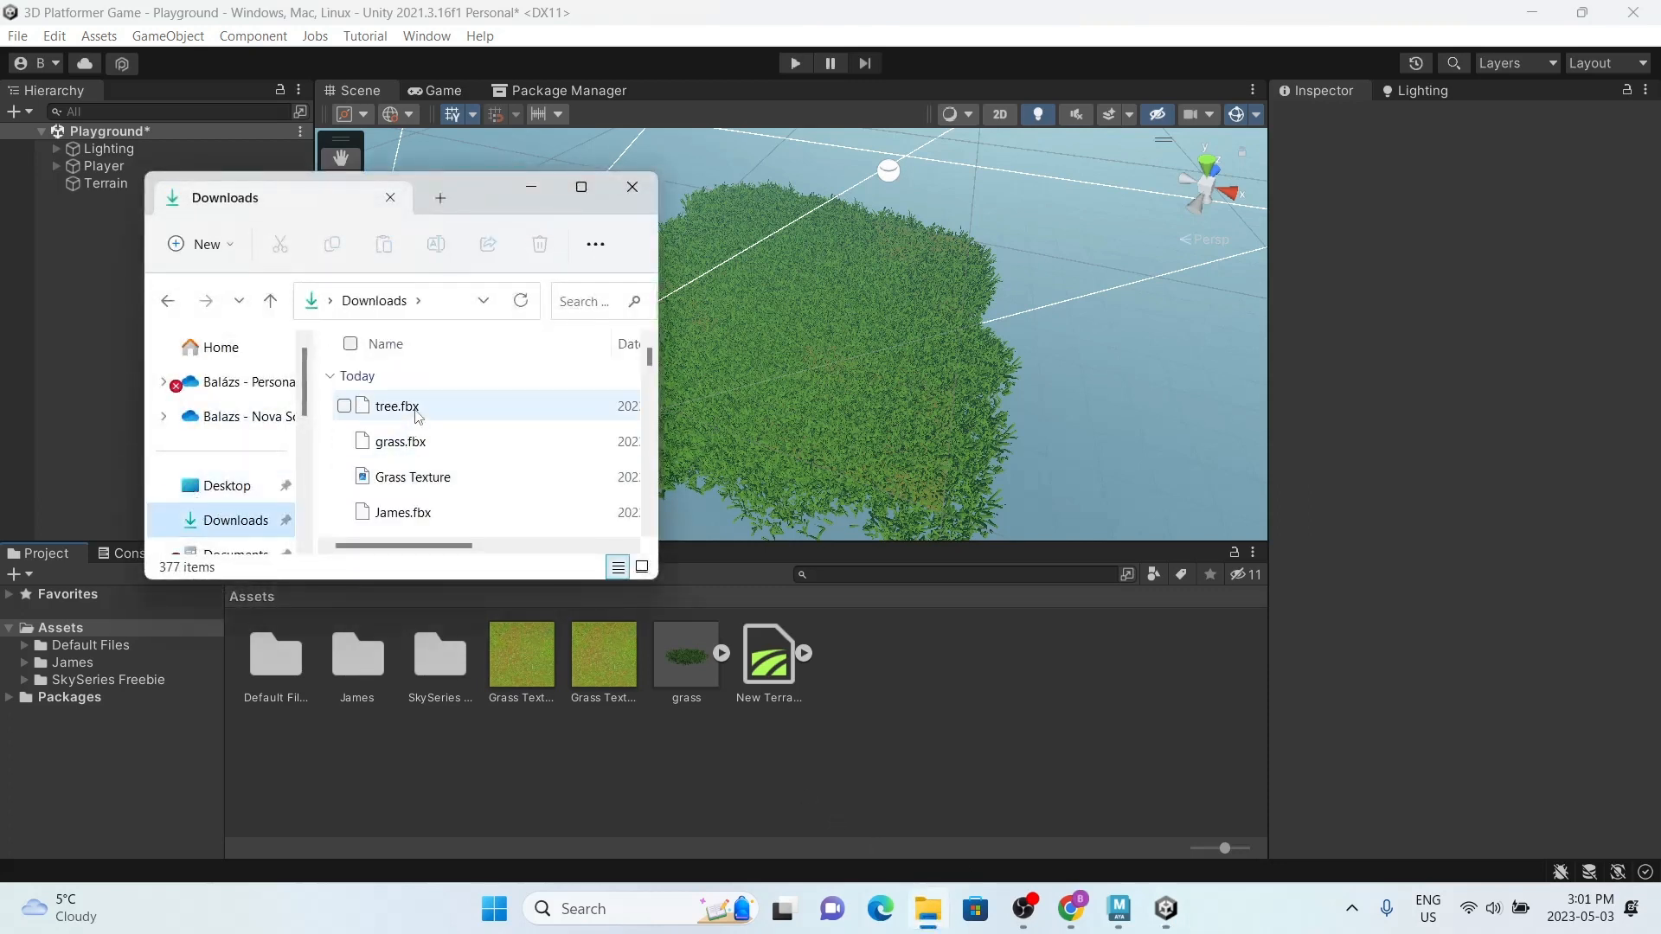
{"action": "left_click_drag", "start_coordinate": [416, 416], "coordinate": [949, 690]}
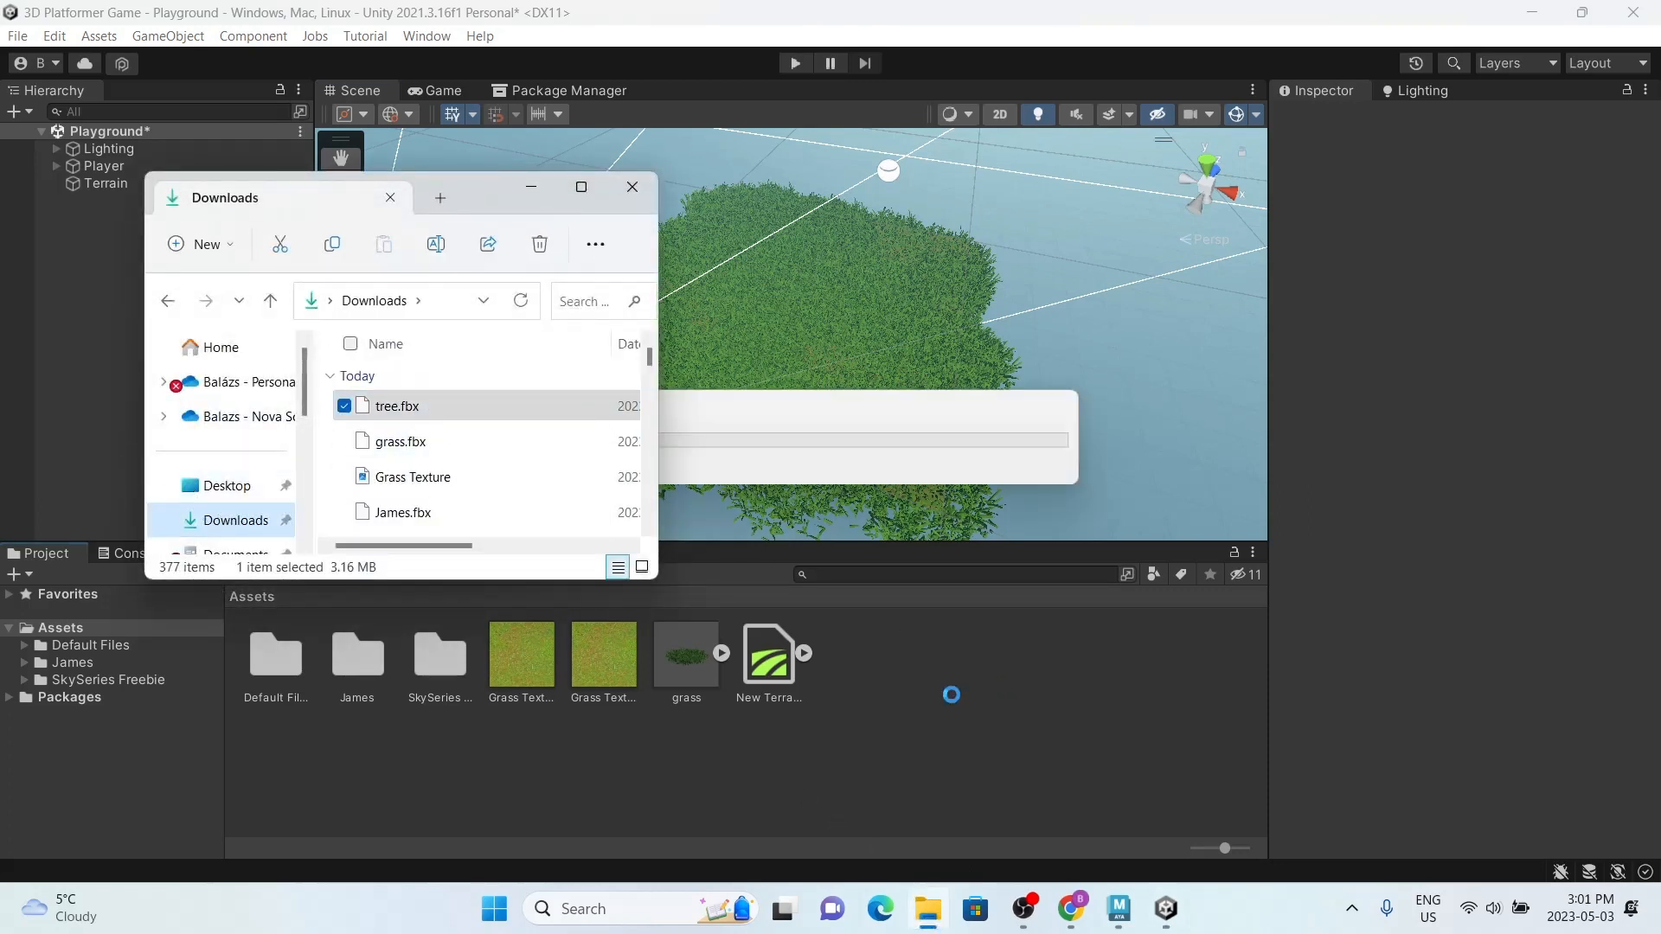
{"action": "left_click", "coordinate": [719, 369]}
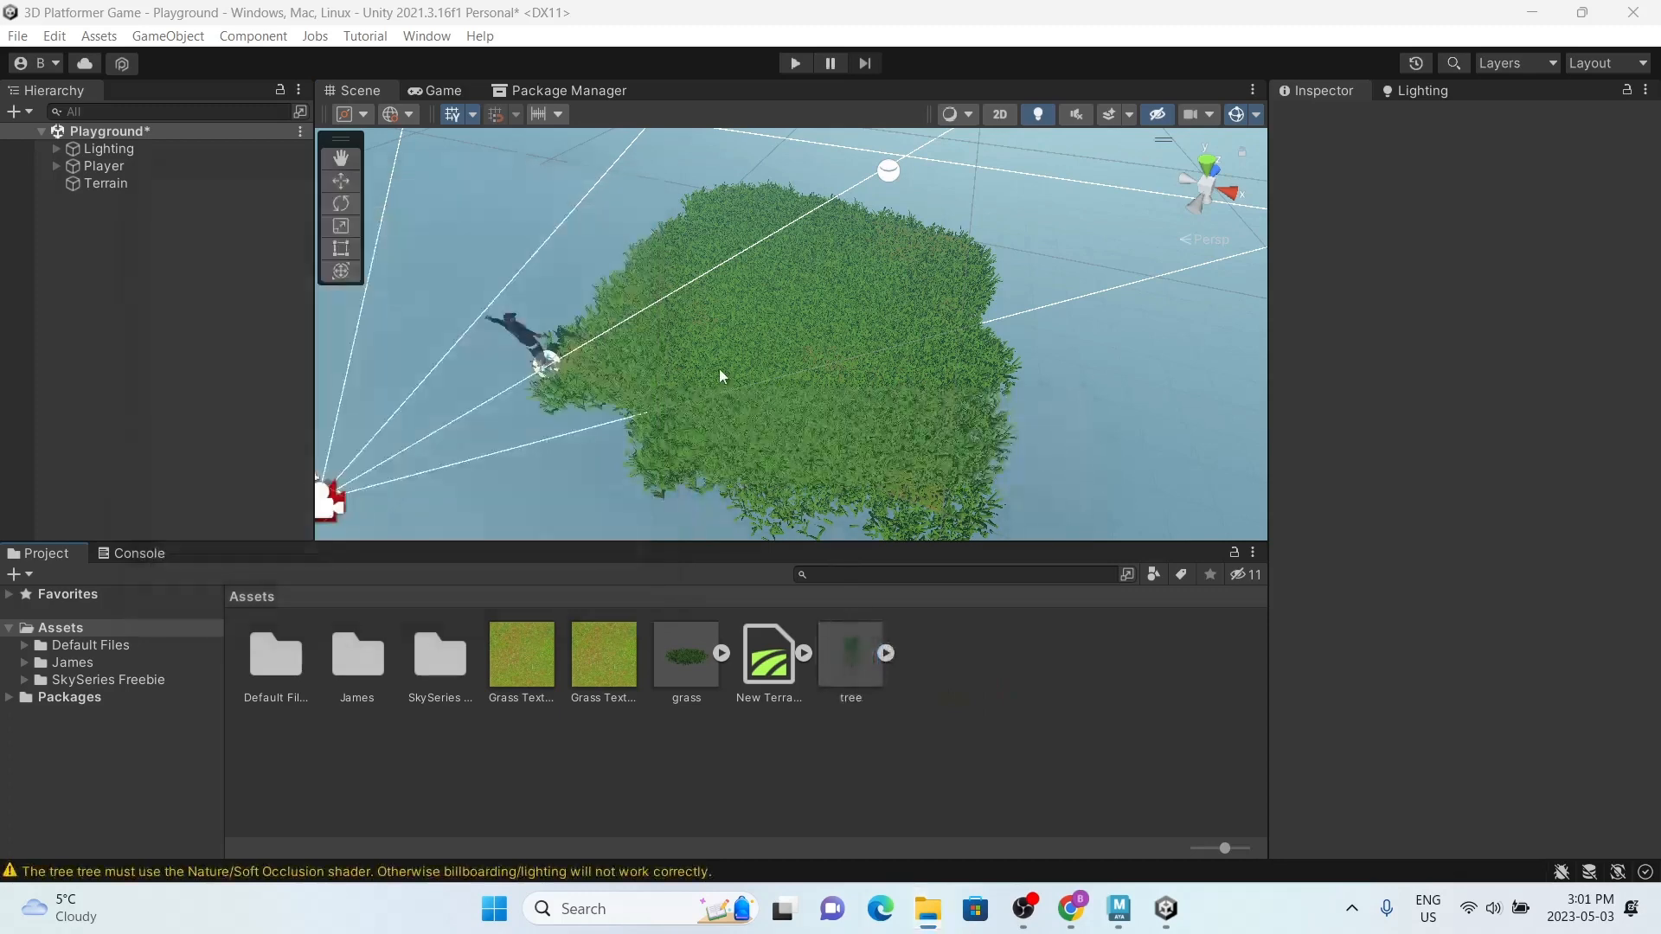
Step: Place the imported tree model in the scene hierarchy and rename the object as treeWithBoxCollider
{"action": "left_click", "coordinate": [859, 664]}
{"action": "left_click_drag", "start_coordinate": [858, 665], "coordinate": [85, 240]}
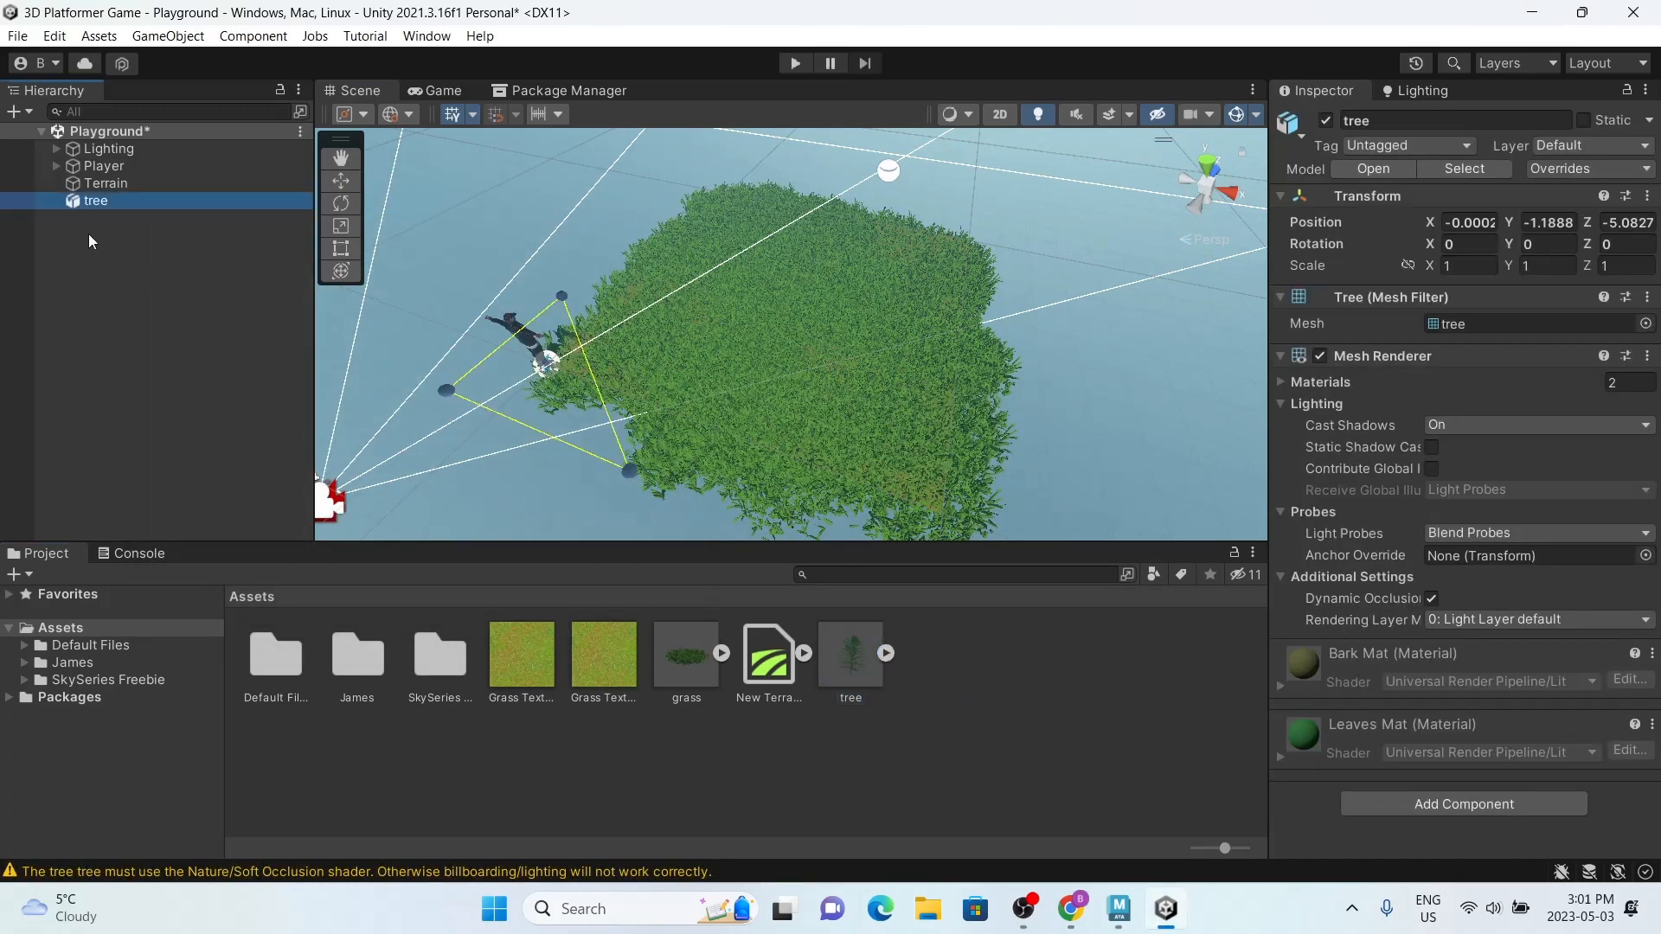
{"action": "right_click", "coordinate": [112, 200]}
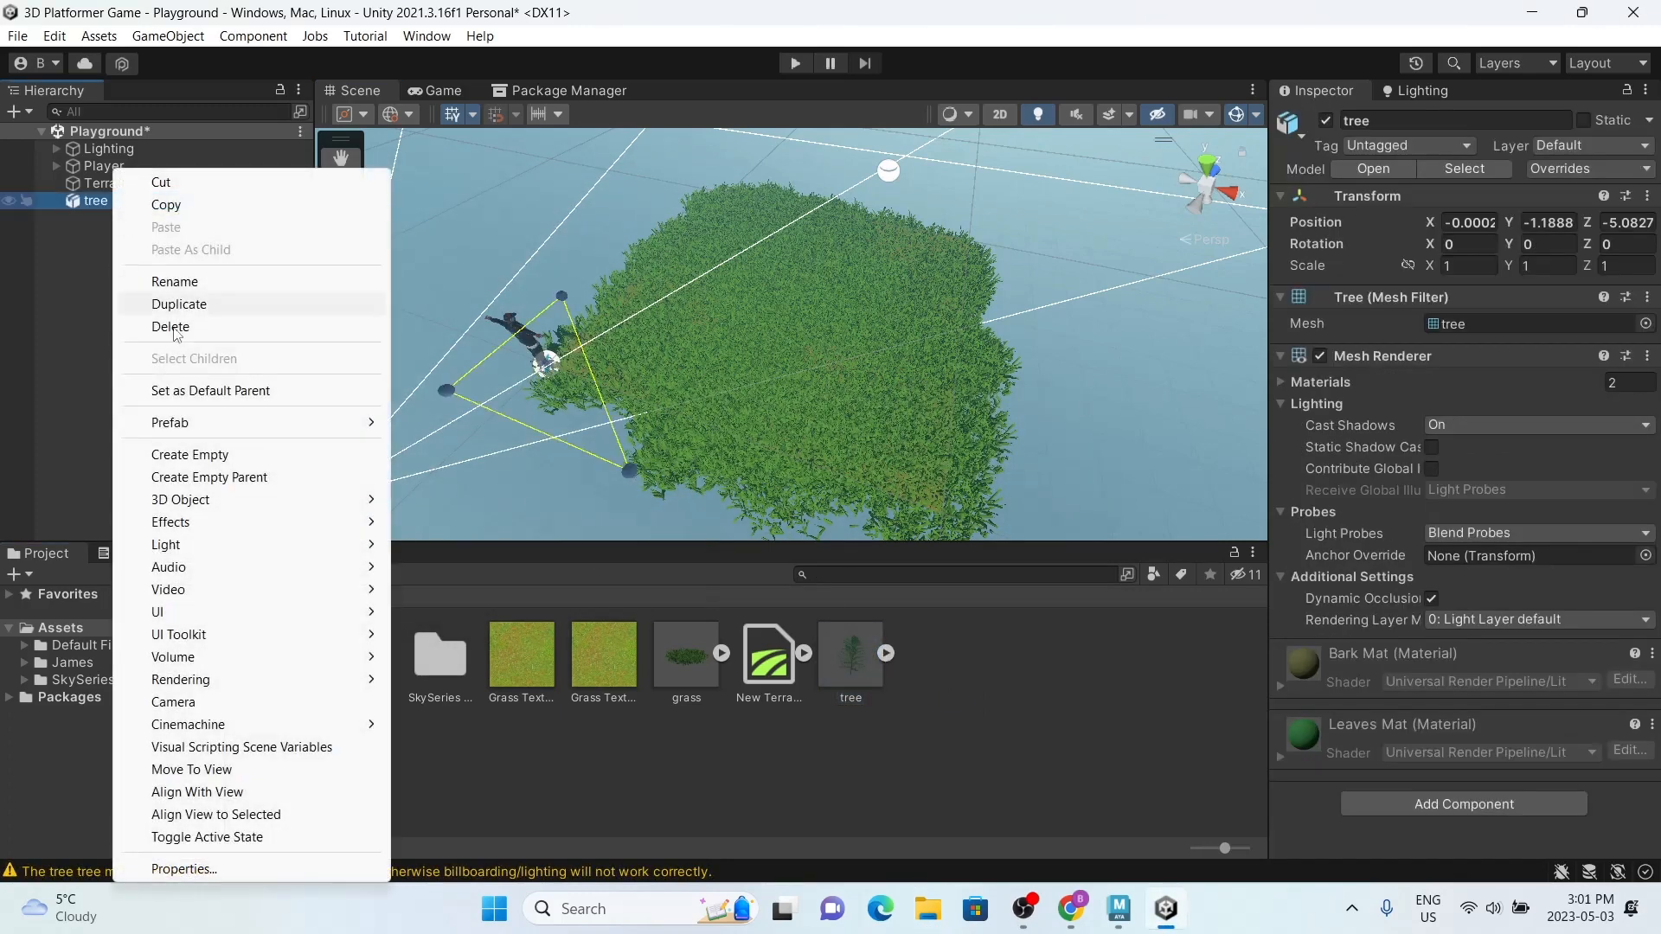
{"action": "left_click", "coordinate": [215, 282]}
{"action": "key", "text": "End"}
{"action": "type", "text": "W"}
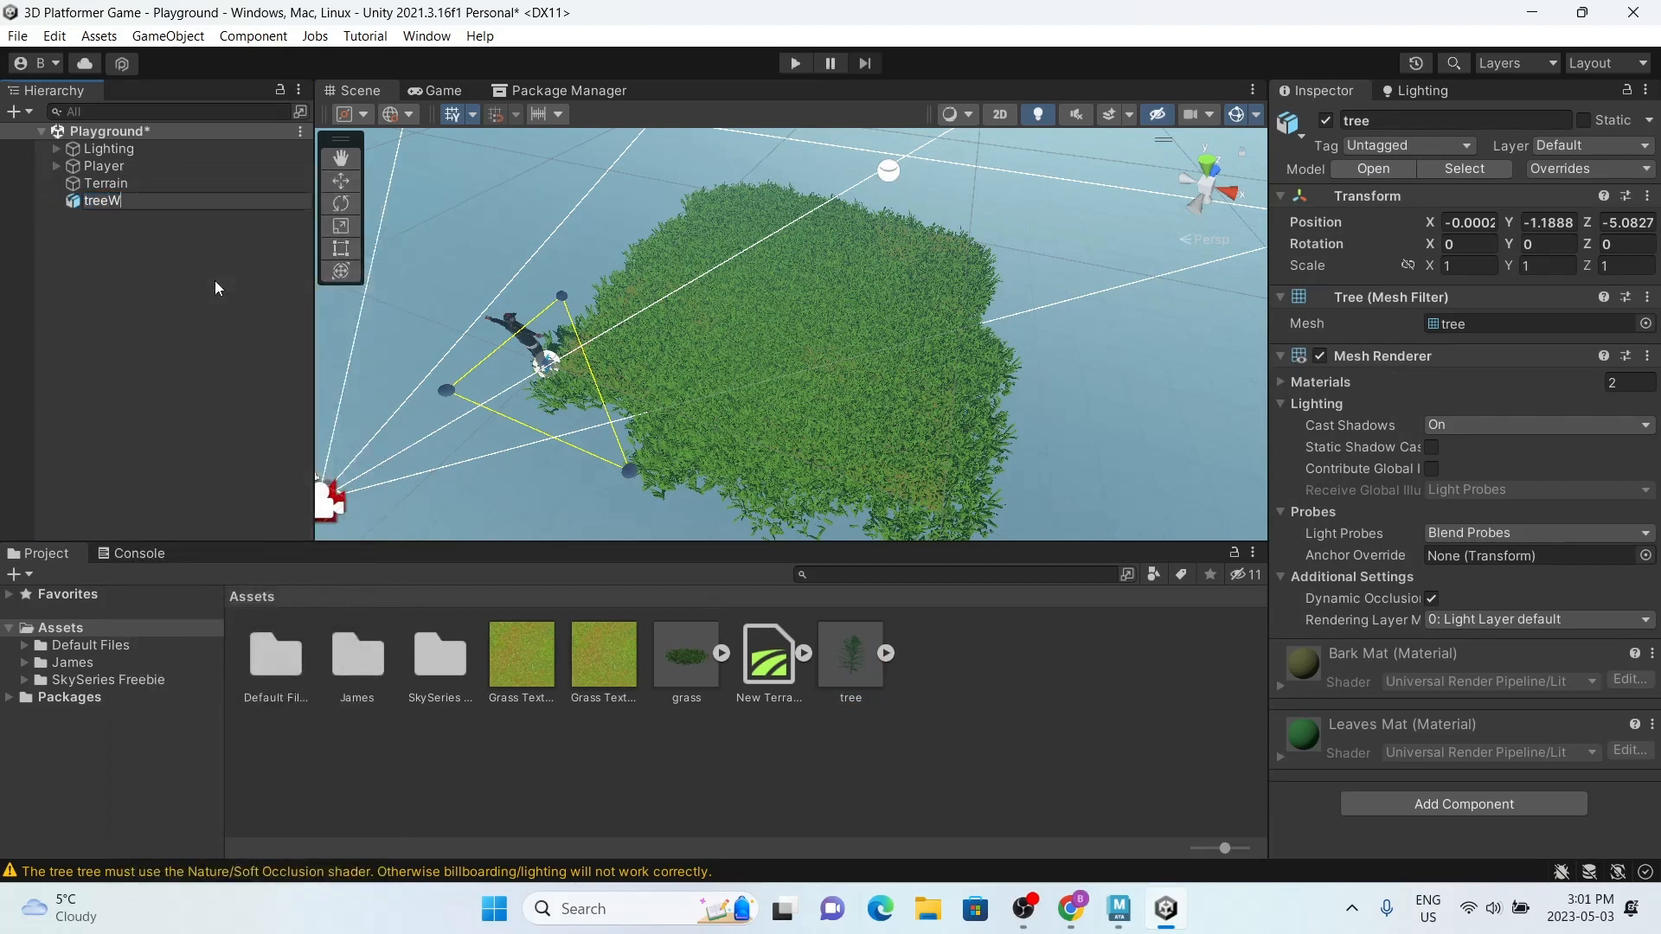
{"action": "type", "text": "ithBoxCollider"}
{"action": "key", "text": "Return"}
Step: Save treeWithBoxCollider as an original prefab in the Assets folder and delete its instance from the scene
{"action": "left_click_drag", "start_coordinate": [205, 204], "coordinate": [977, 709]}
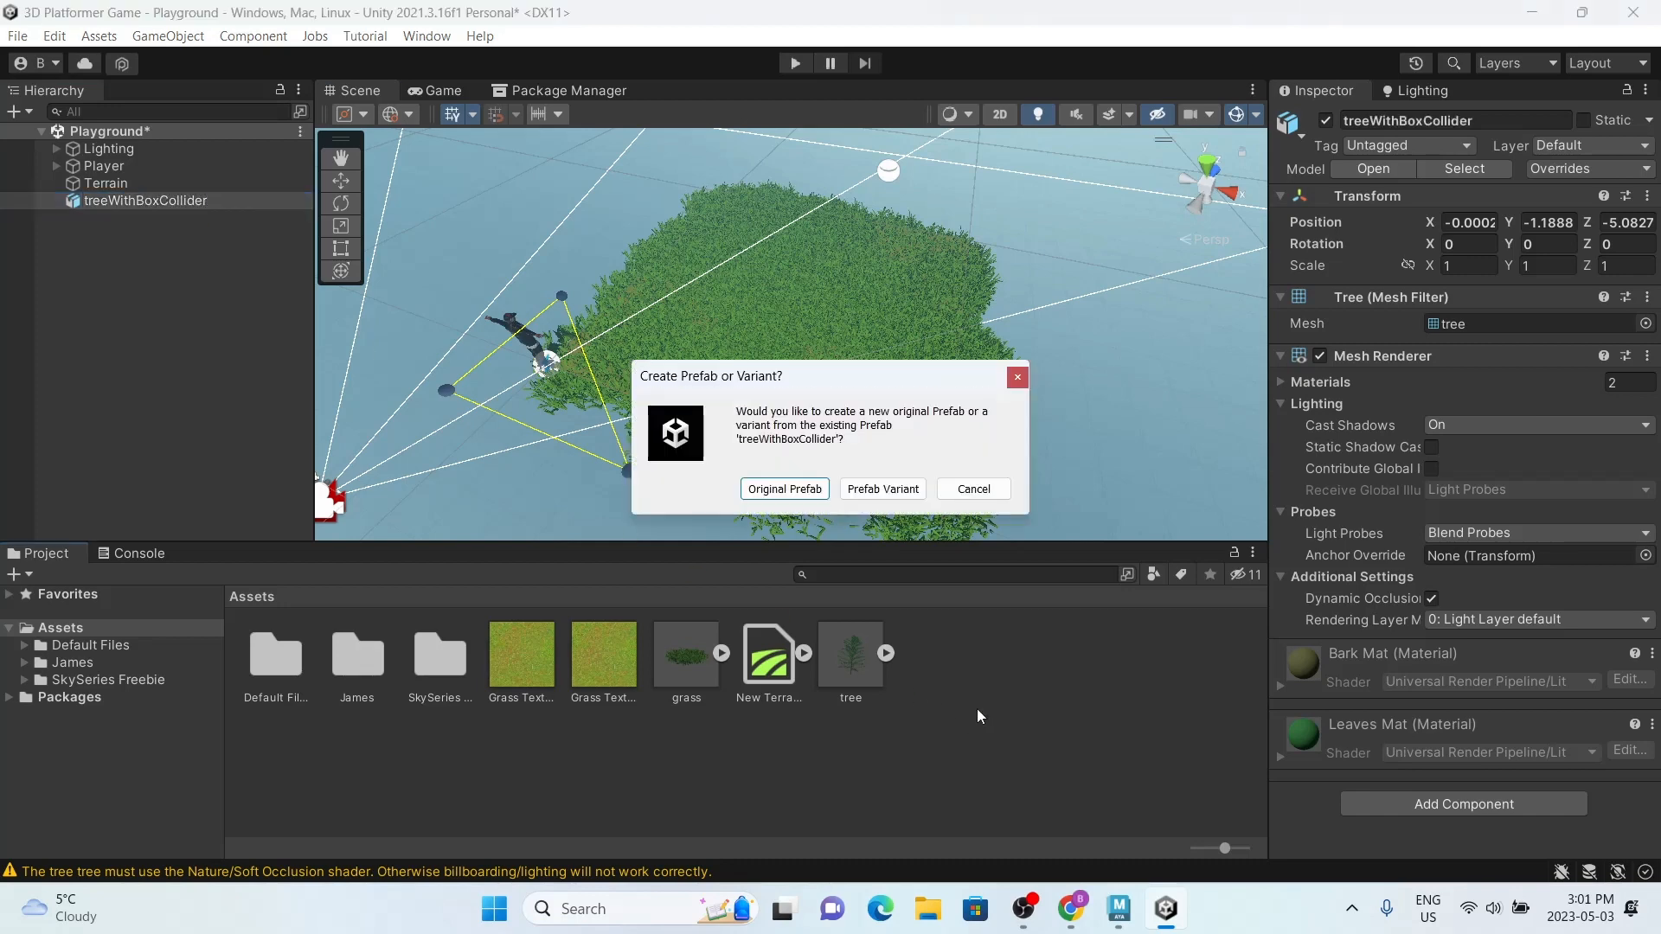
{"action": "left_click", "coordinate": [809, 489]}
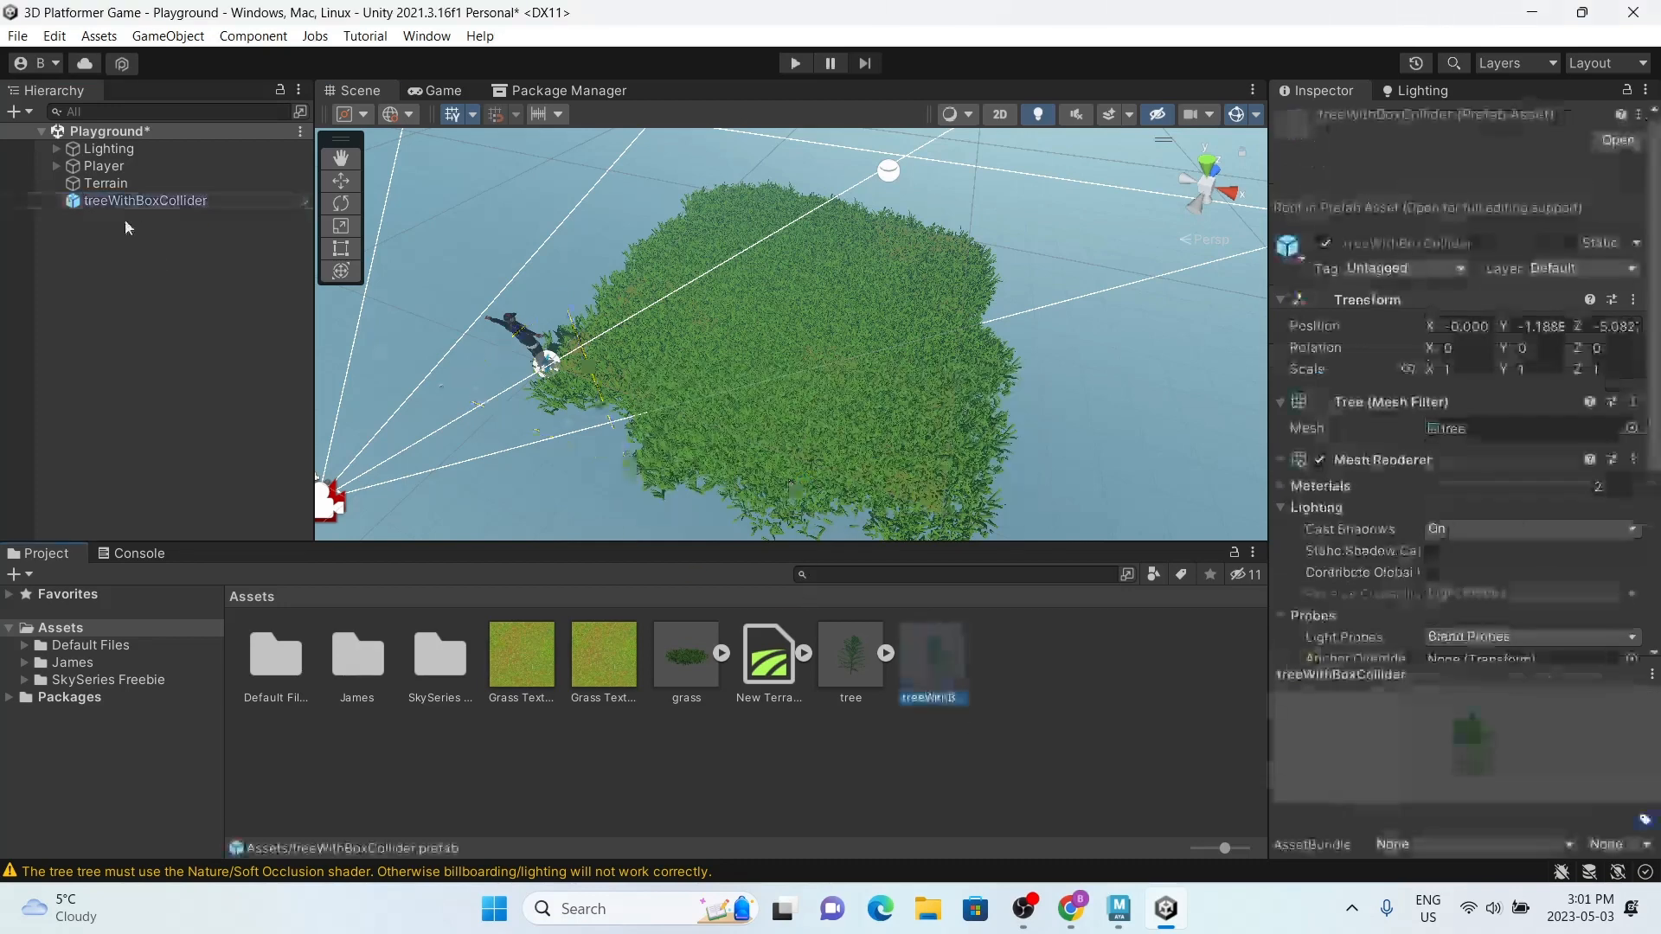
{"action": "left_click", "coordinate": [139, 201]}
{"action": "key", "text": "Delete"}
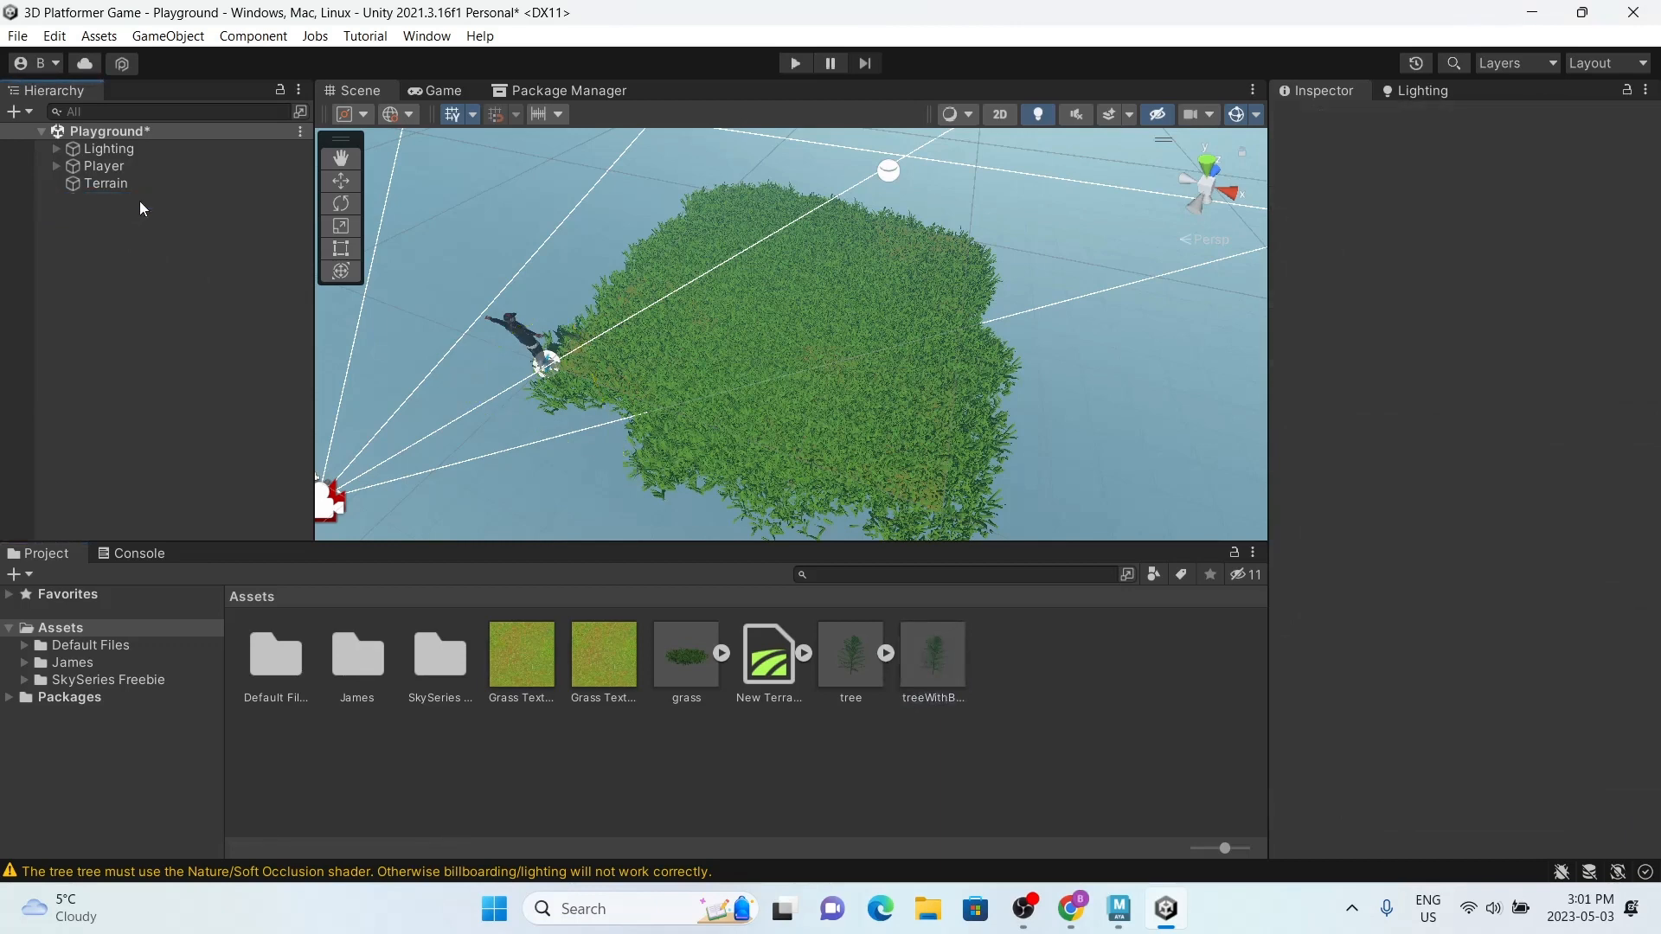
Step: Add a Box Collider component to the treeWithBoxCollider prefab and return to the Playground scene
{"action": "left_click", "coordinate": [940, 671]}
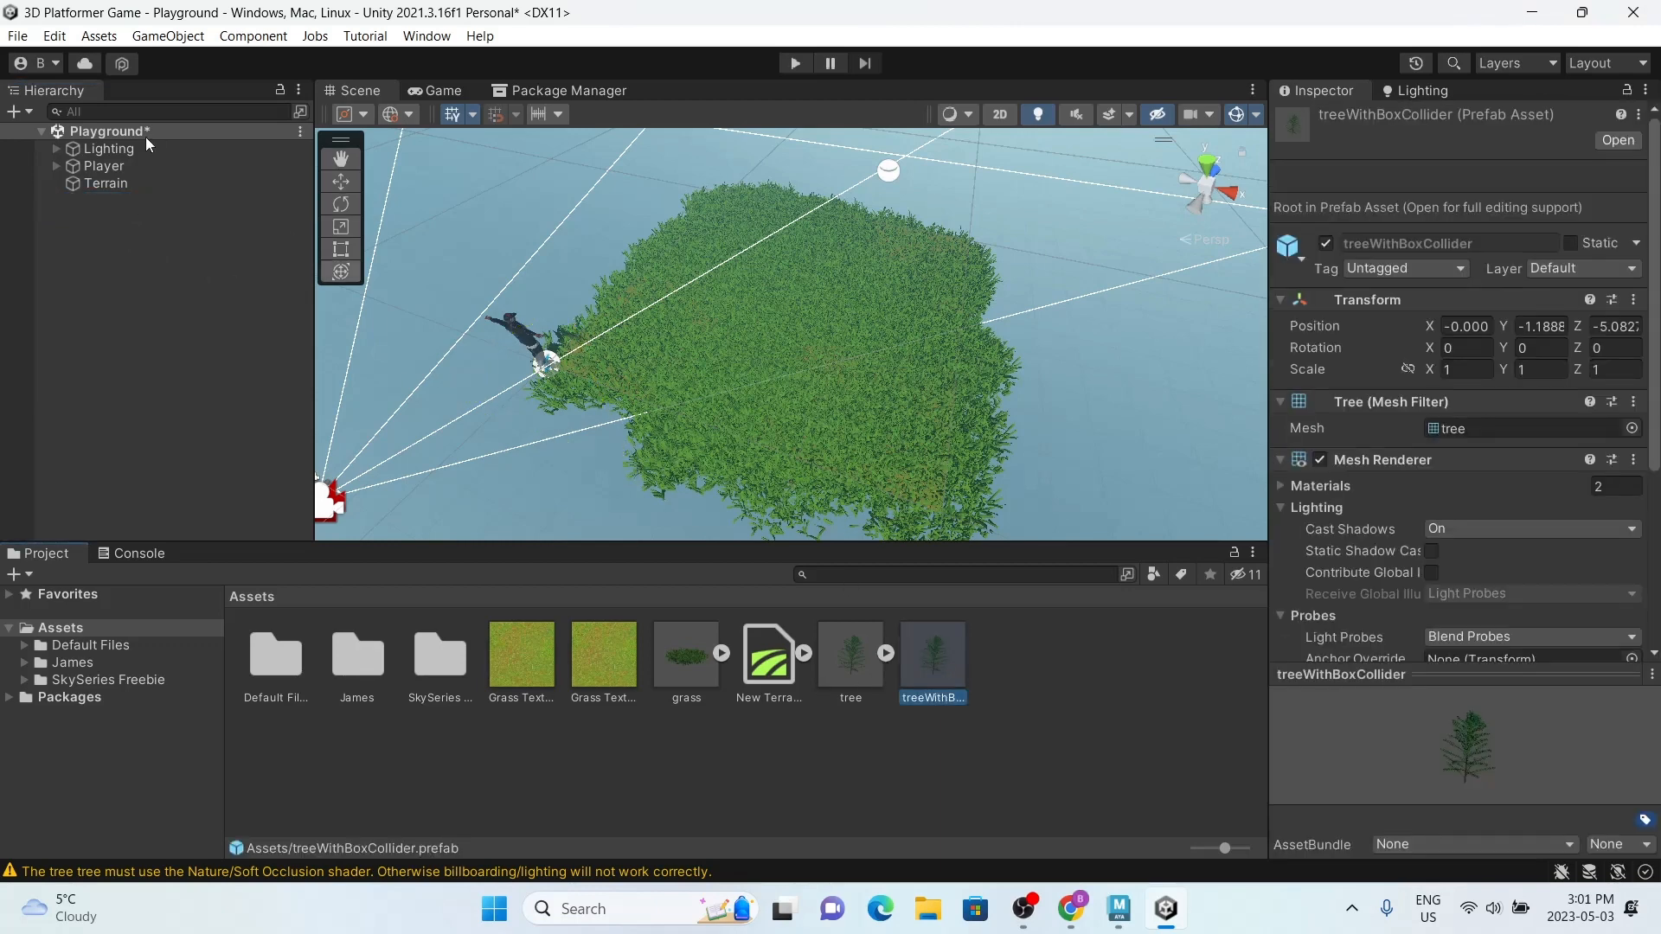
{"action": "double_click", "coordinate": [935, 655]}
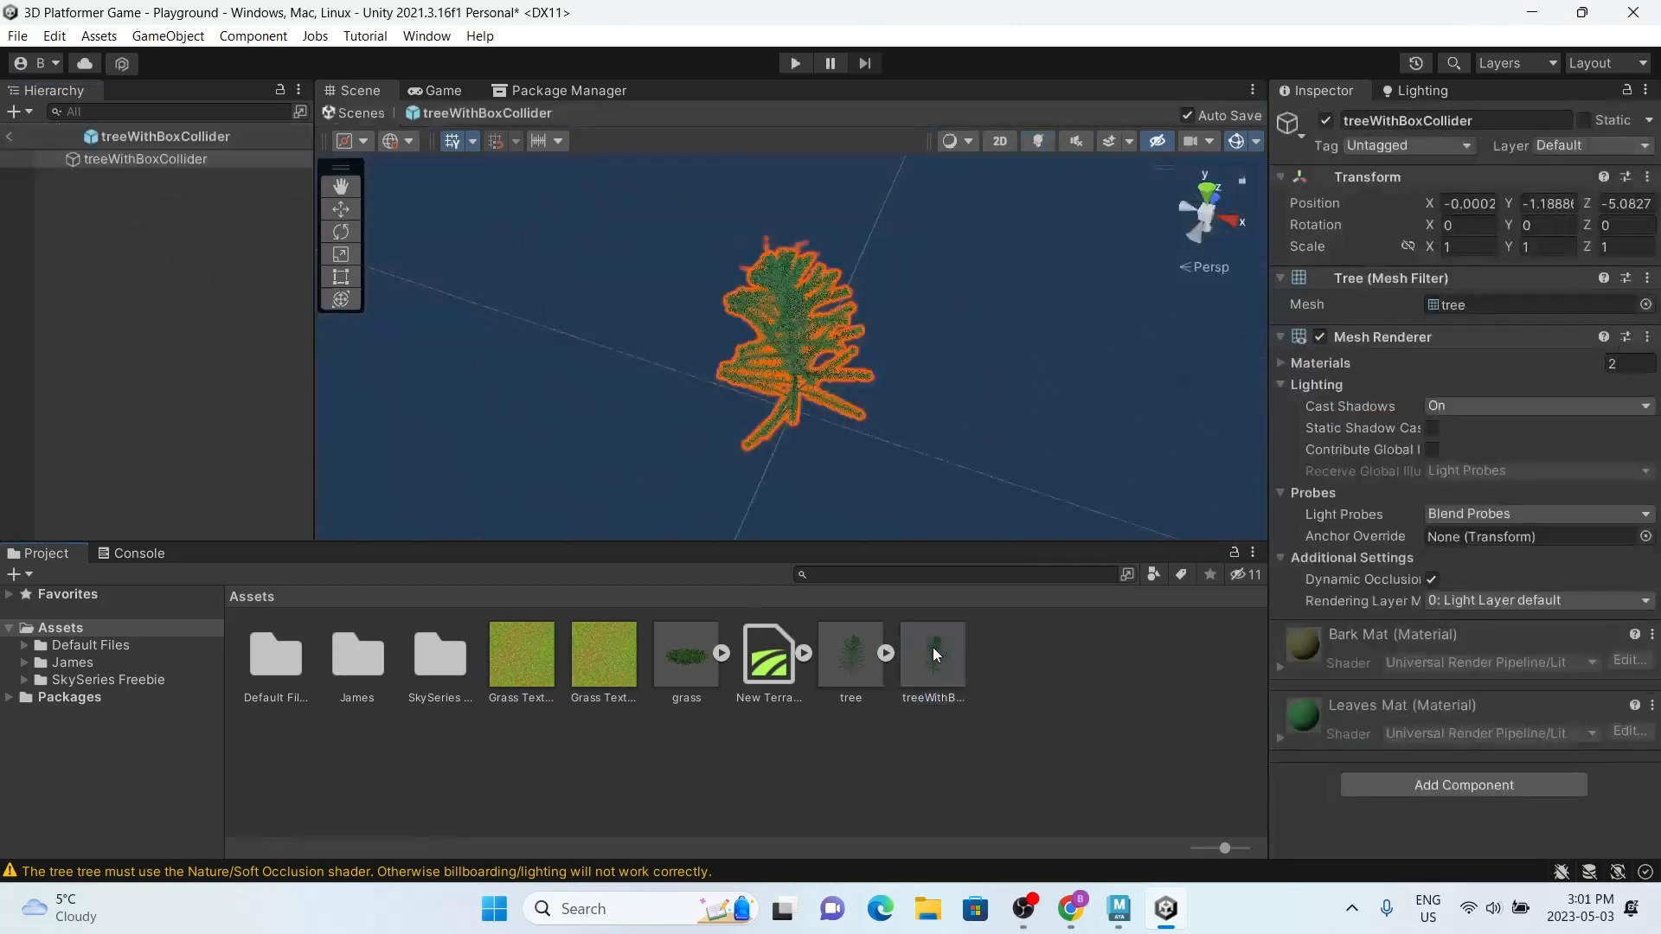
{"action": "left_click", "coordinate": [1393, 782]}
{"action": "type", "text": "box"}
{"action": "key", "text": "Return"}
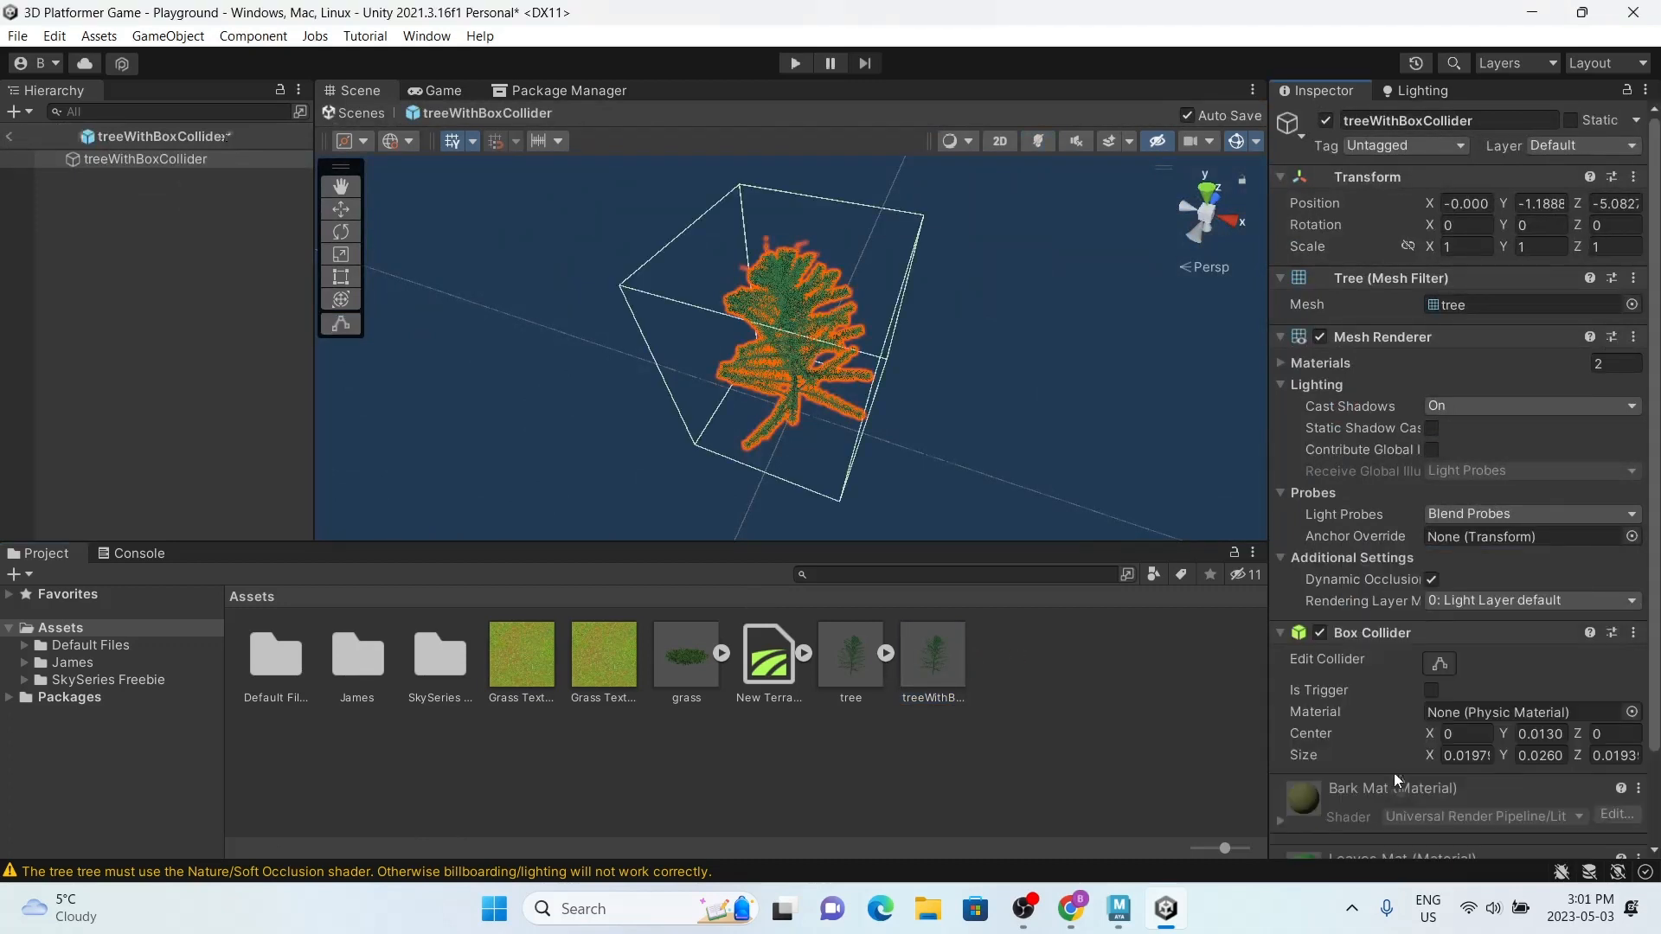
{"action": "scroll", "coordinate": [1394, 768], "scroll_direction": "down", "scroll_amount": 3}
{"action": "left_click", "coordinate": [6, 136]}
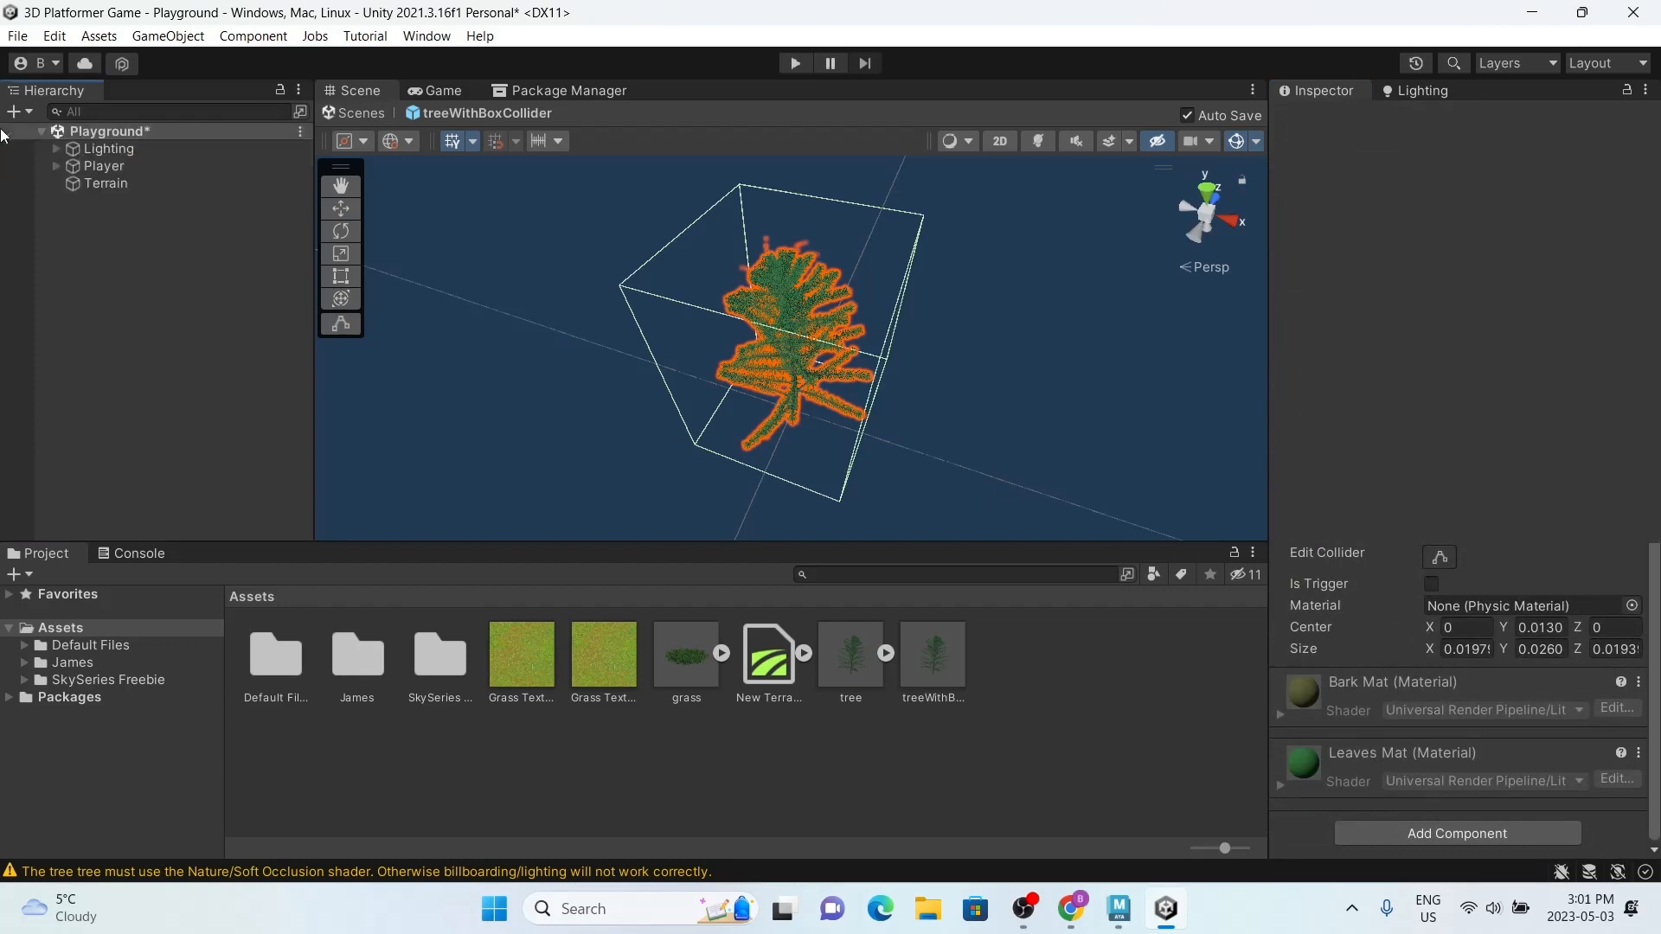
Step: Remove the old tree entry from the Terrain's paintable trees
{"action": "left_click", "coordinate": [194, 183]}
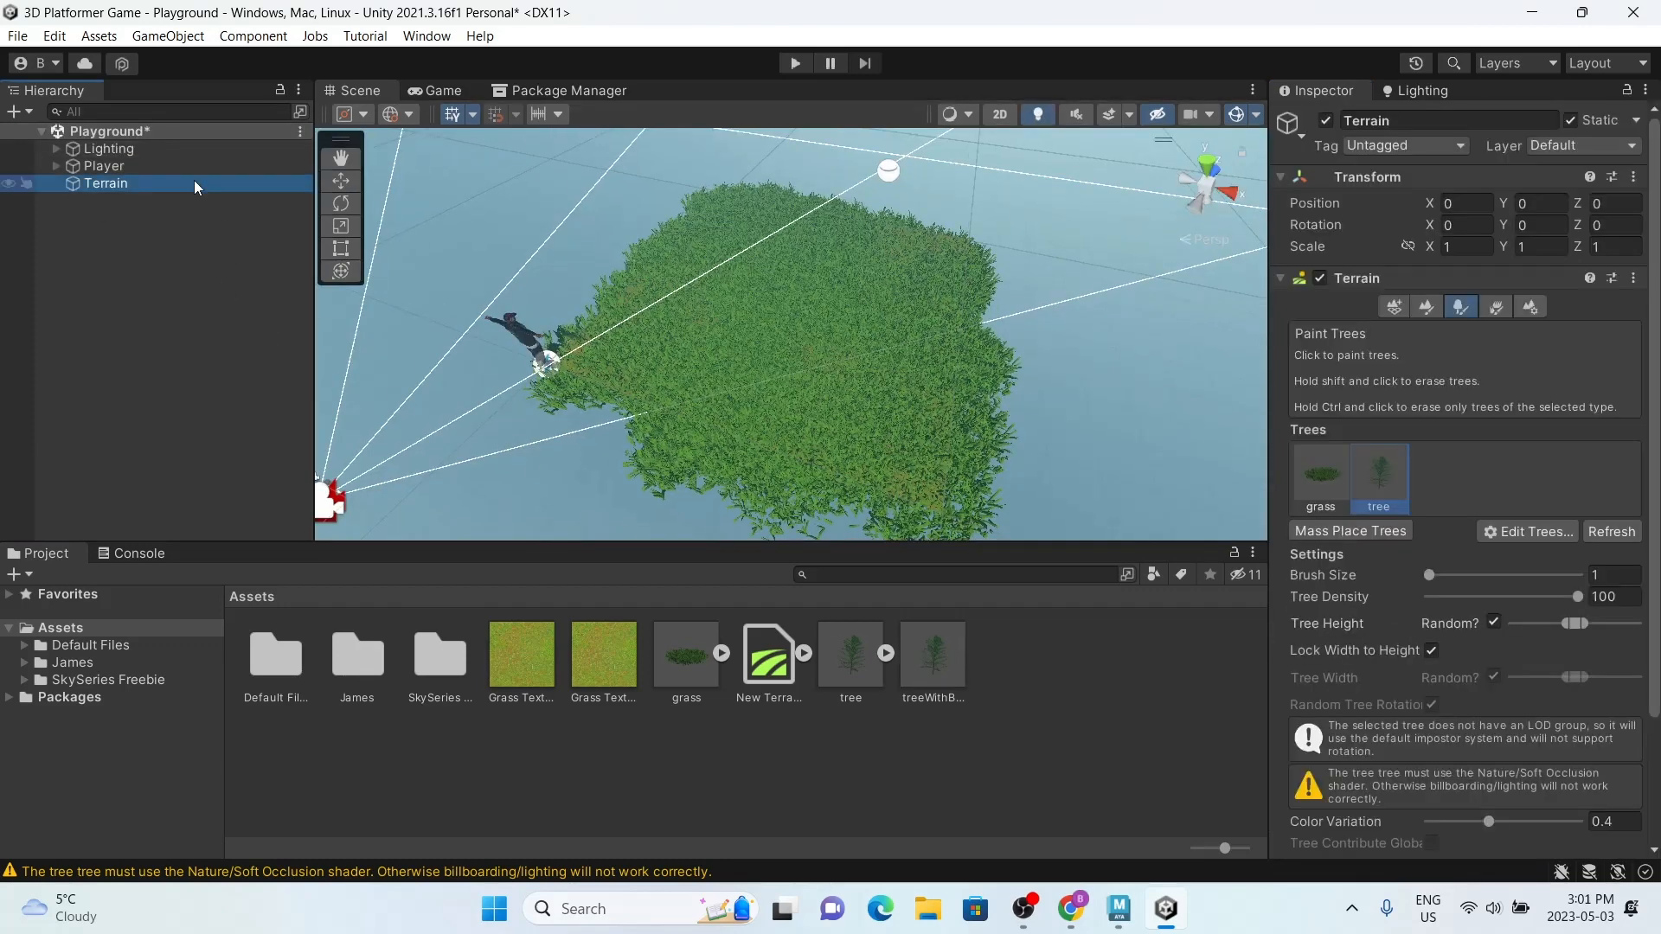
{"action": "left_click", "coordinate": [1488, 530]}
{"action": "left_click", "coordinate": [1539, 580]}
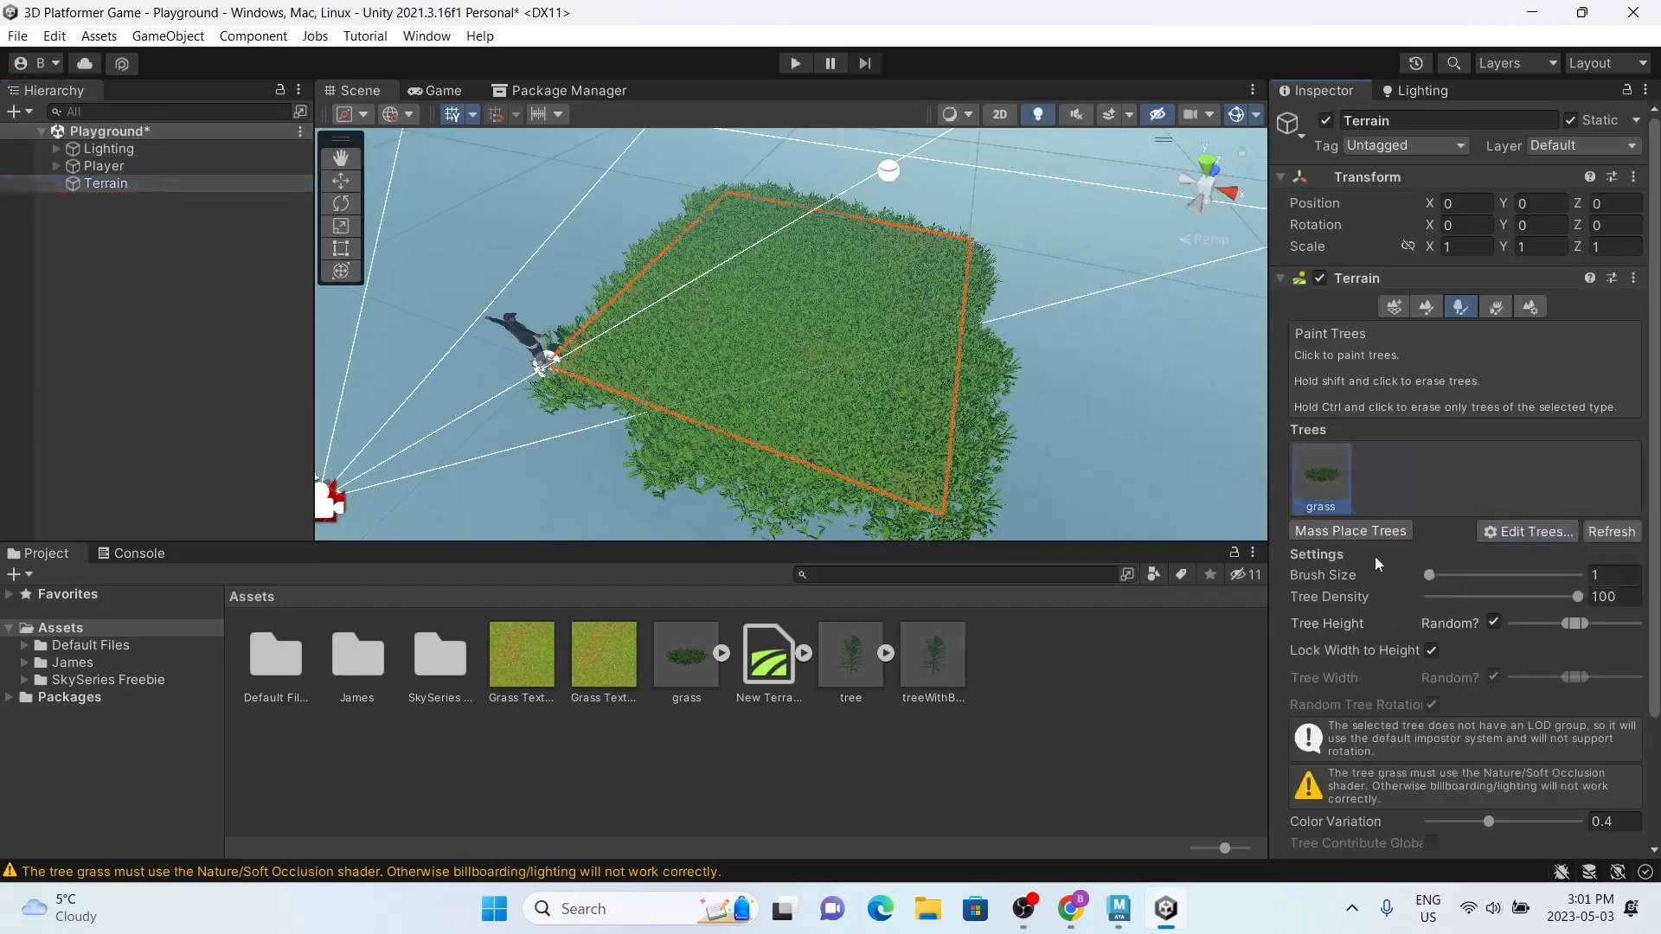
Step: Add the treeWithBoxCollider prefab to the Terrain's paintable trees
{"action": "left_click", "coordinate": [1524, 532]}
{"action": "left_click", "coordinate": [1523, 547]}
{"action": "left_click_drag", "start_coordinate": [954, 704], "coordinate": [1457, 309]}
{"action": "left_click", "coordinate": [1596, 854]}
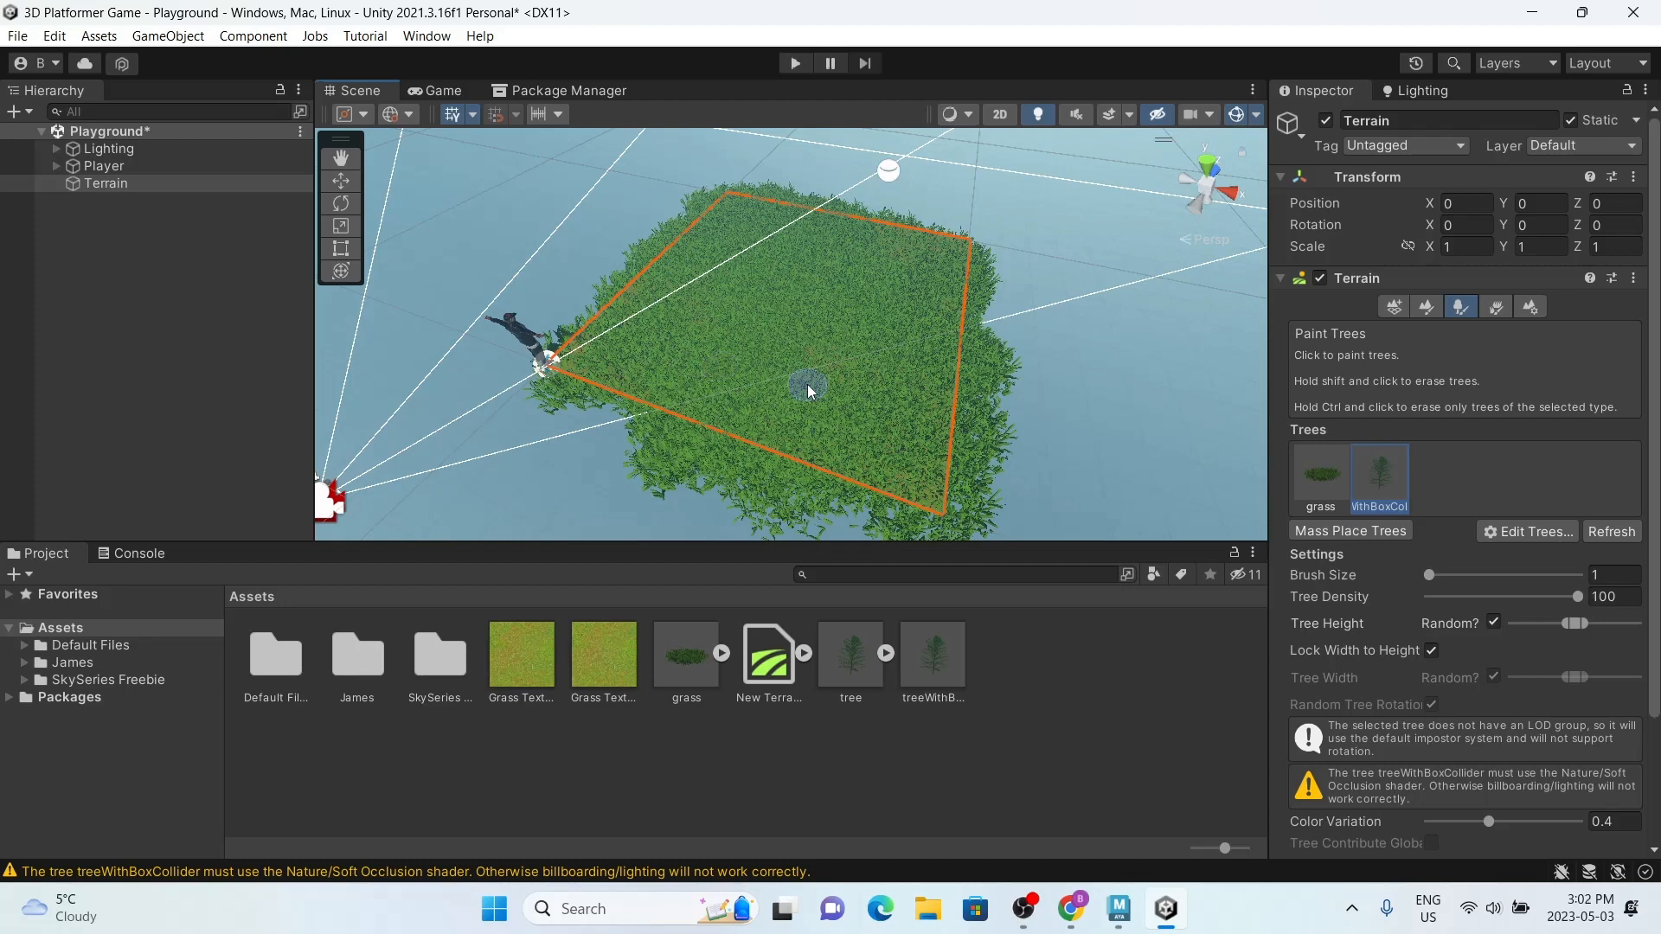
Step: Set the tree model's import Scale Factor to 200 and apply the change
{"action": "left_click", "coordinate": [937, 678]}
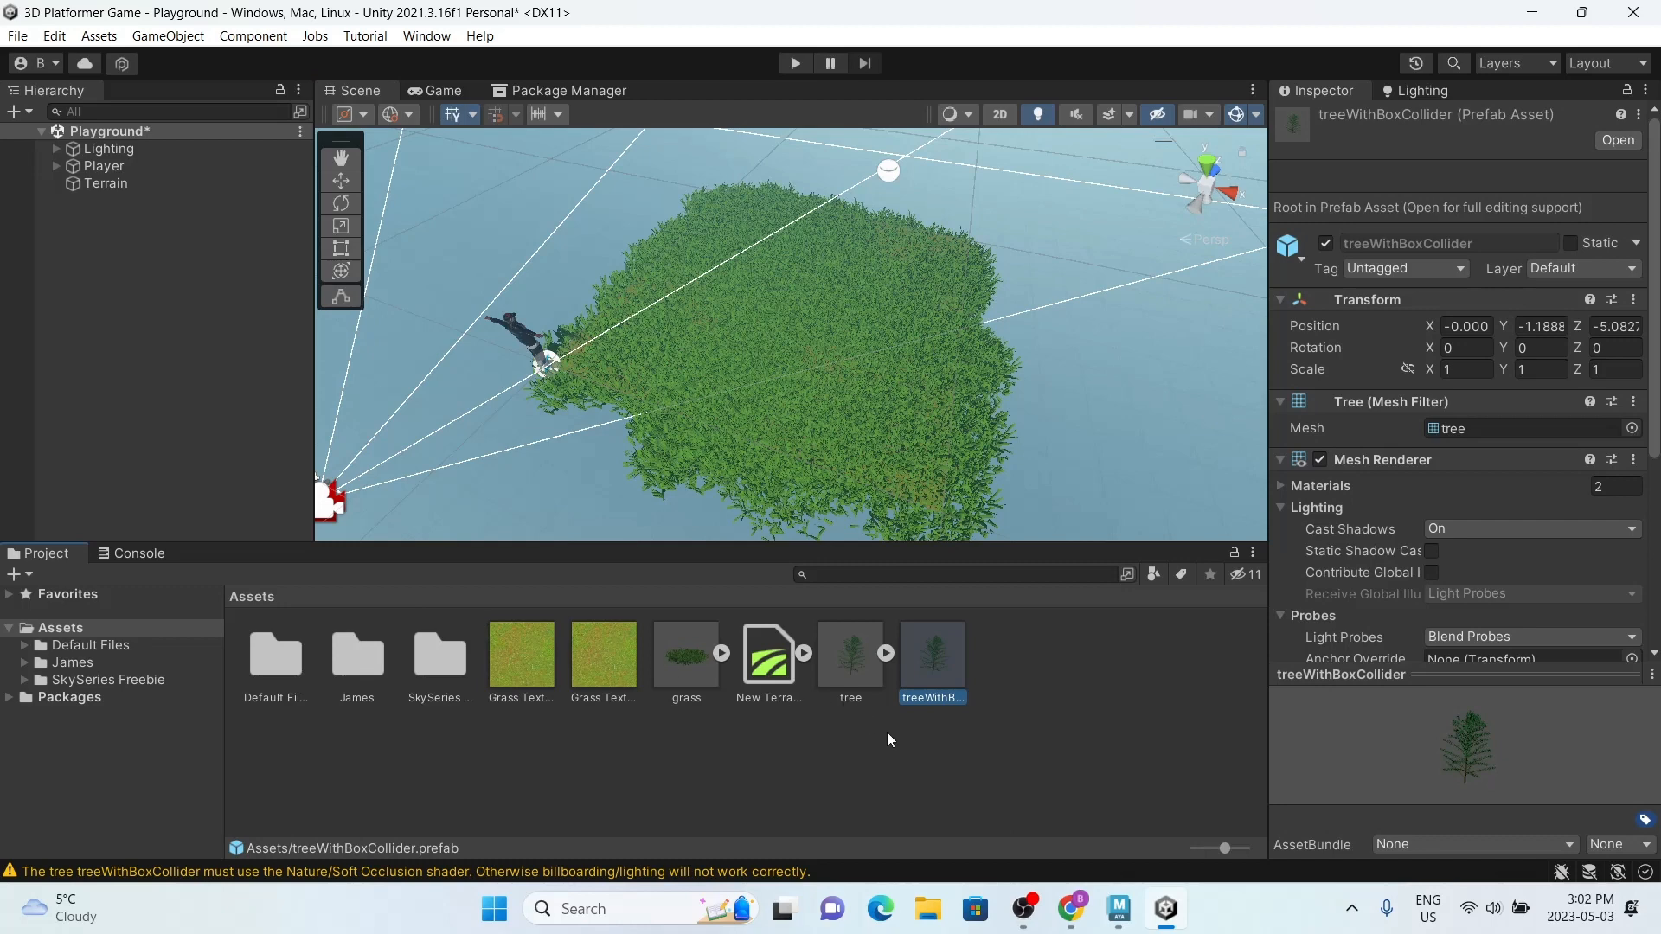
{"action": "left_click", "coordinate": [853, 666]}
{"action": "left_click", "coordinate": [1461, 228]}
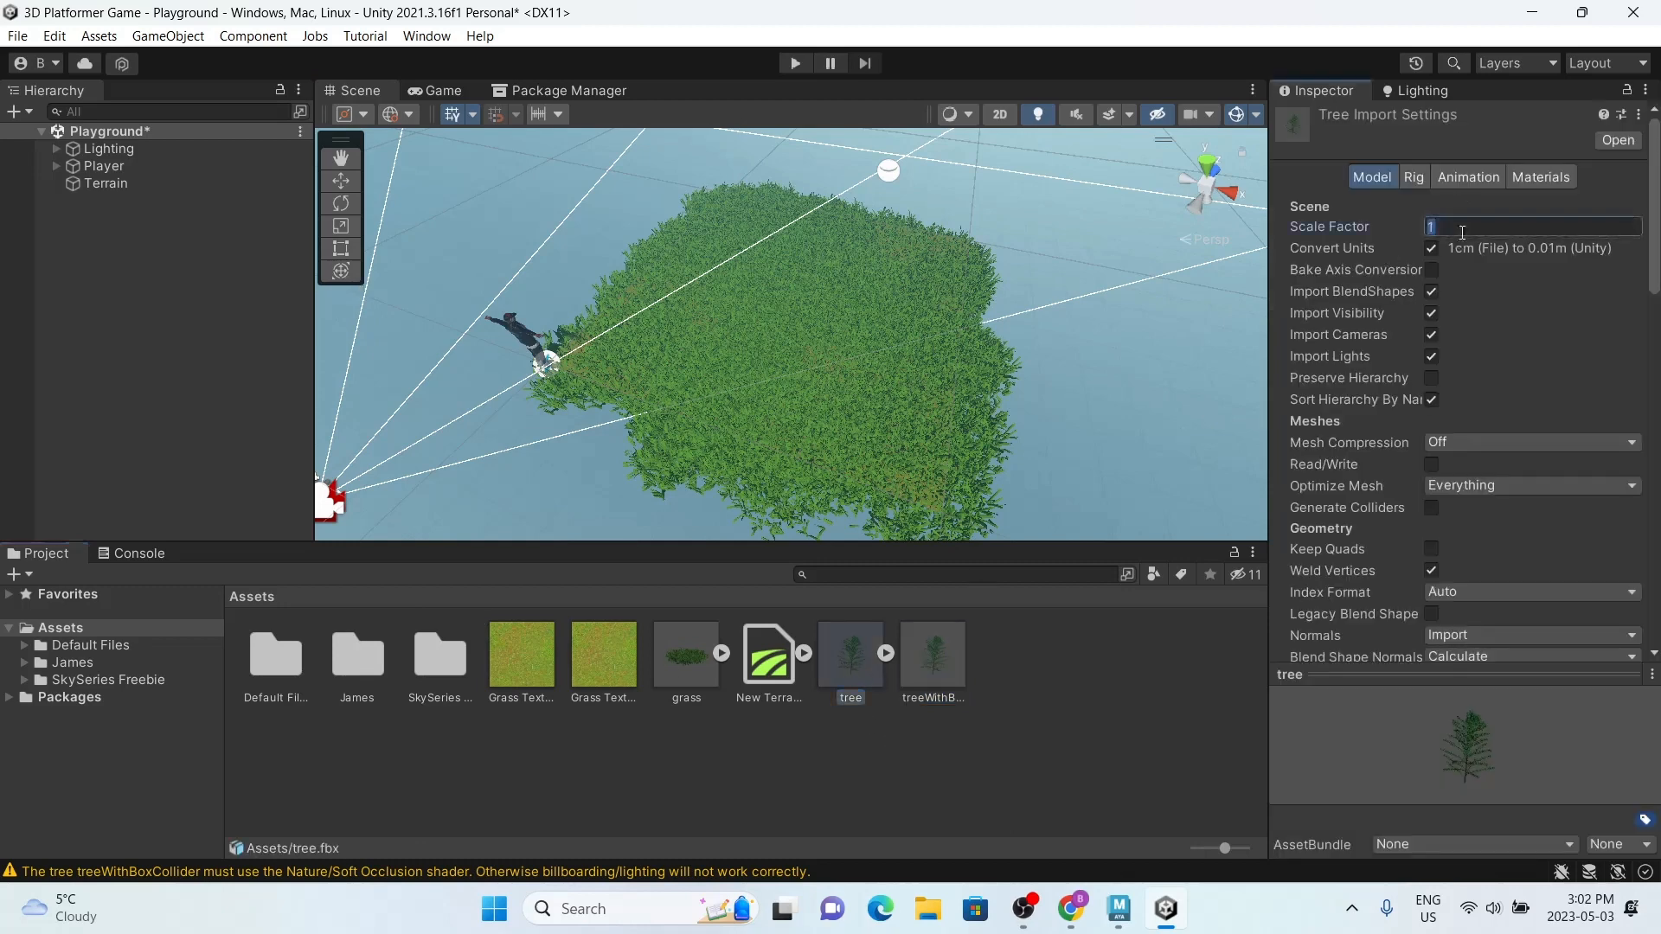
{"action": "scroll", "coordinate": [1538, 277], "scroll_direction": "down", "scroll_amount": 10}
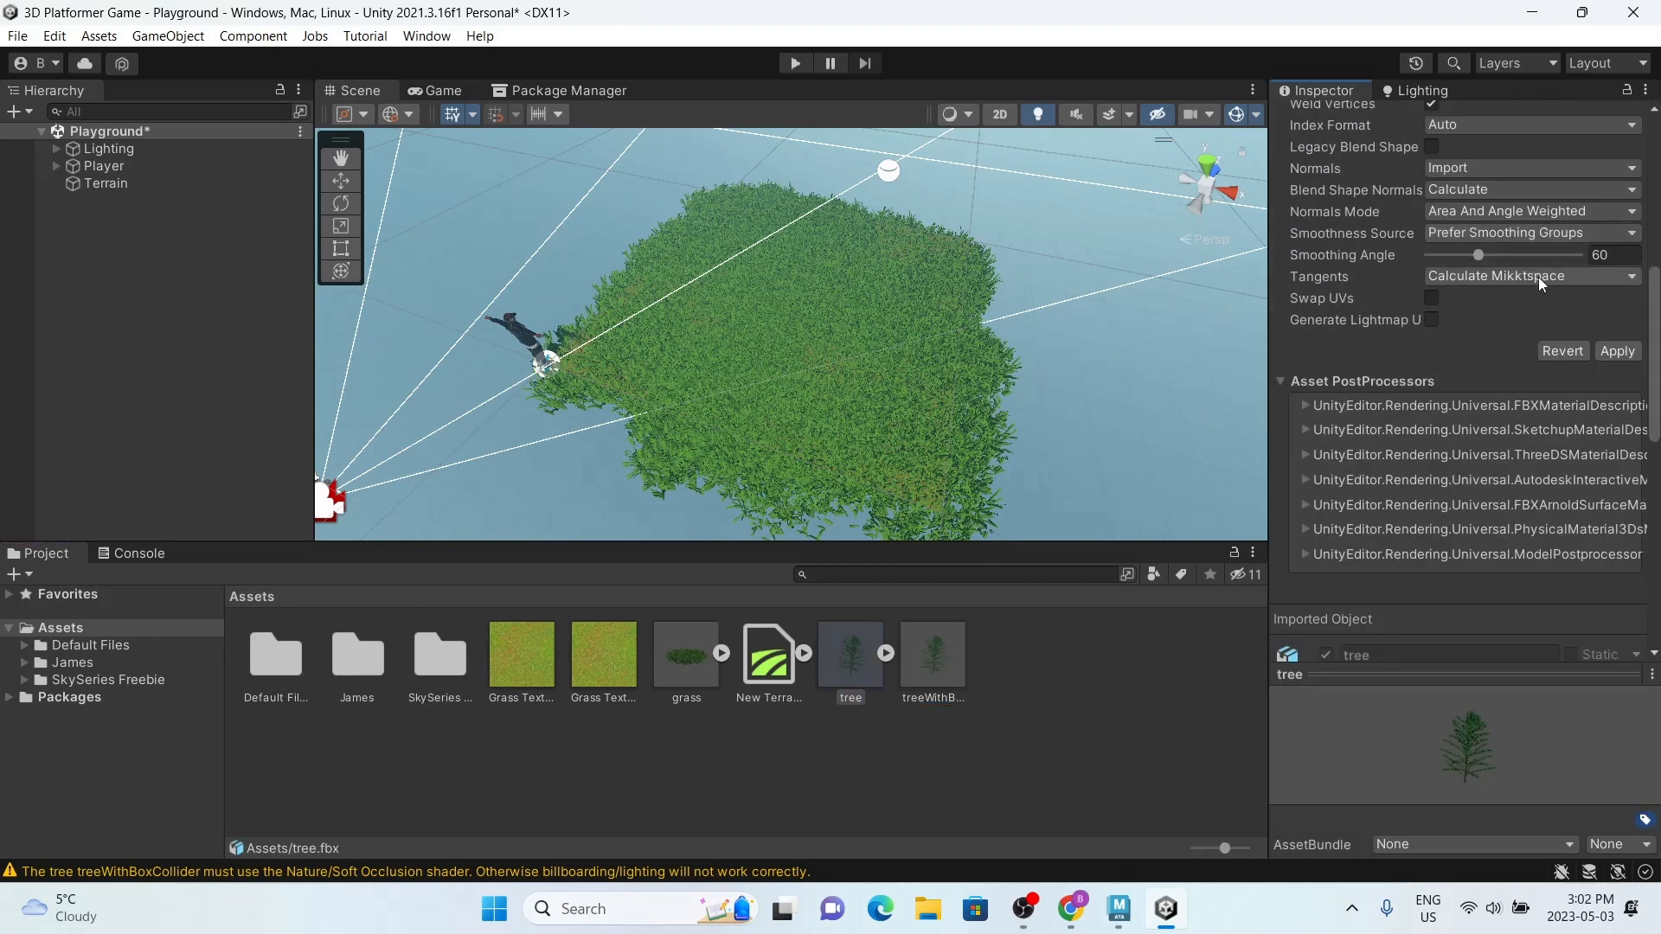
{"action": "left_click", "coordinate": [1617, 351]}
Step: Delete the old treeWithBoxCollider prefab from the Assets folder
{"action": "left_click", "coordinate": [926, 672]}
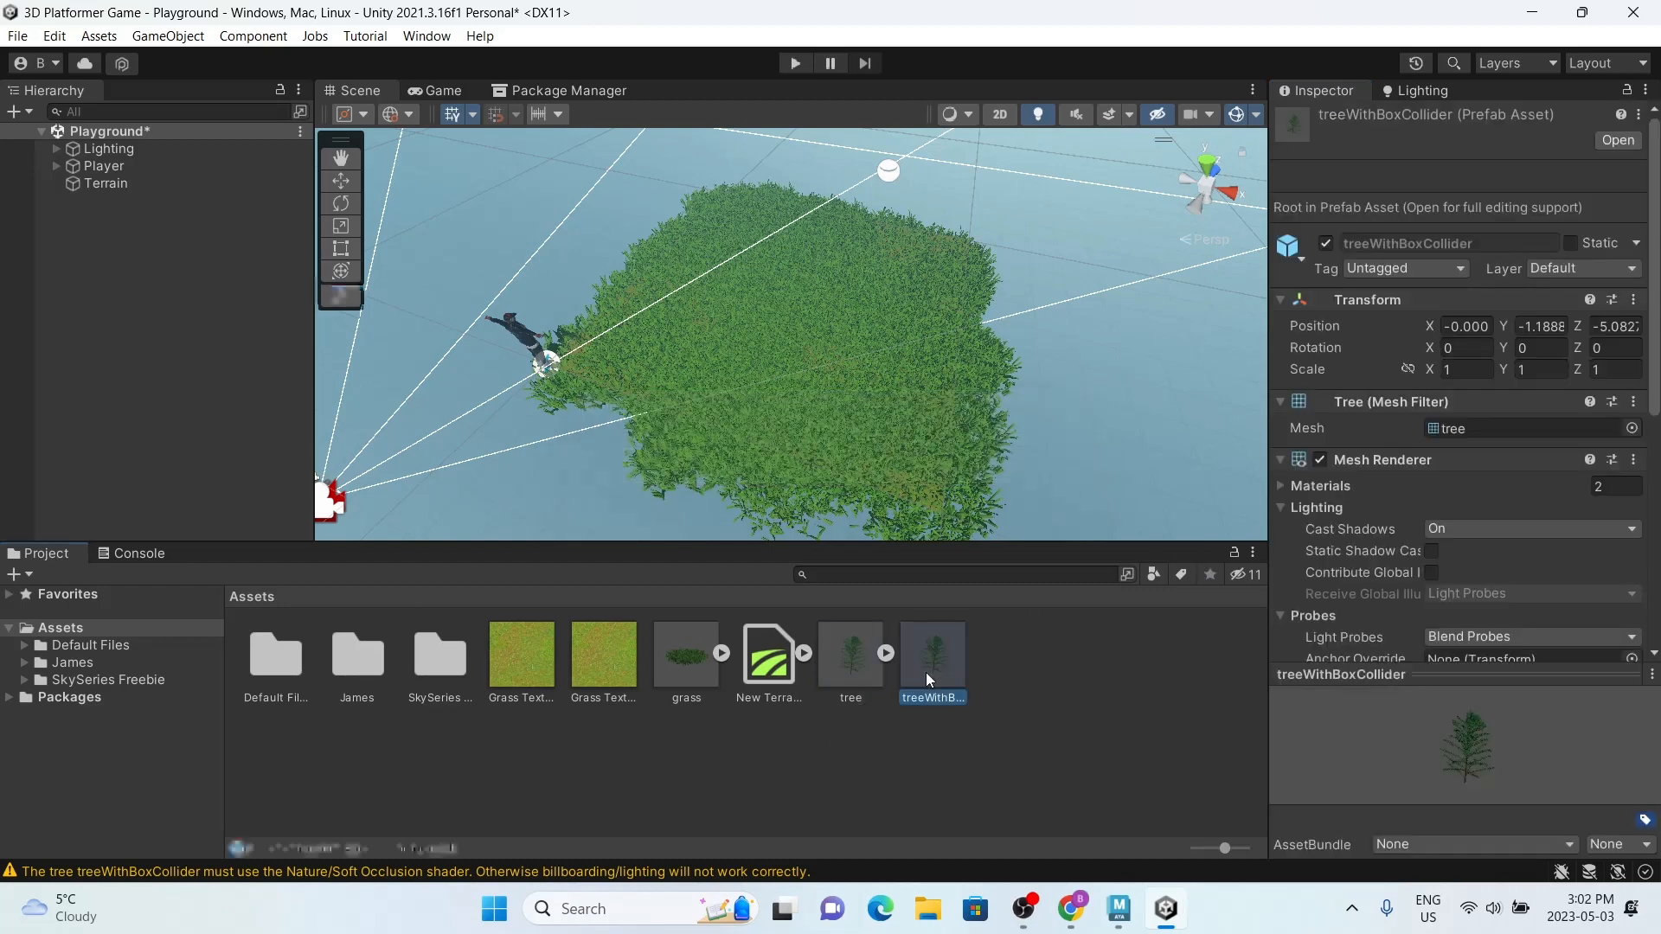
{"action": "key", "text": "Delete"}
{"action": "left_click", "coordinate": [885, 490]}
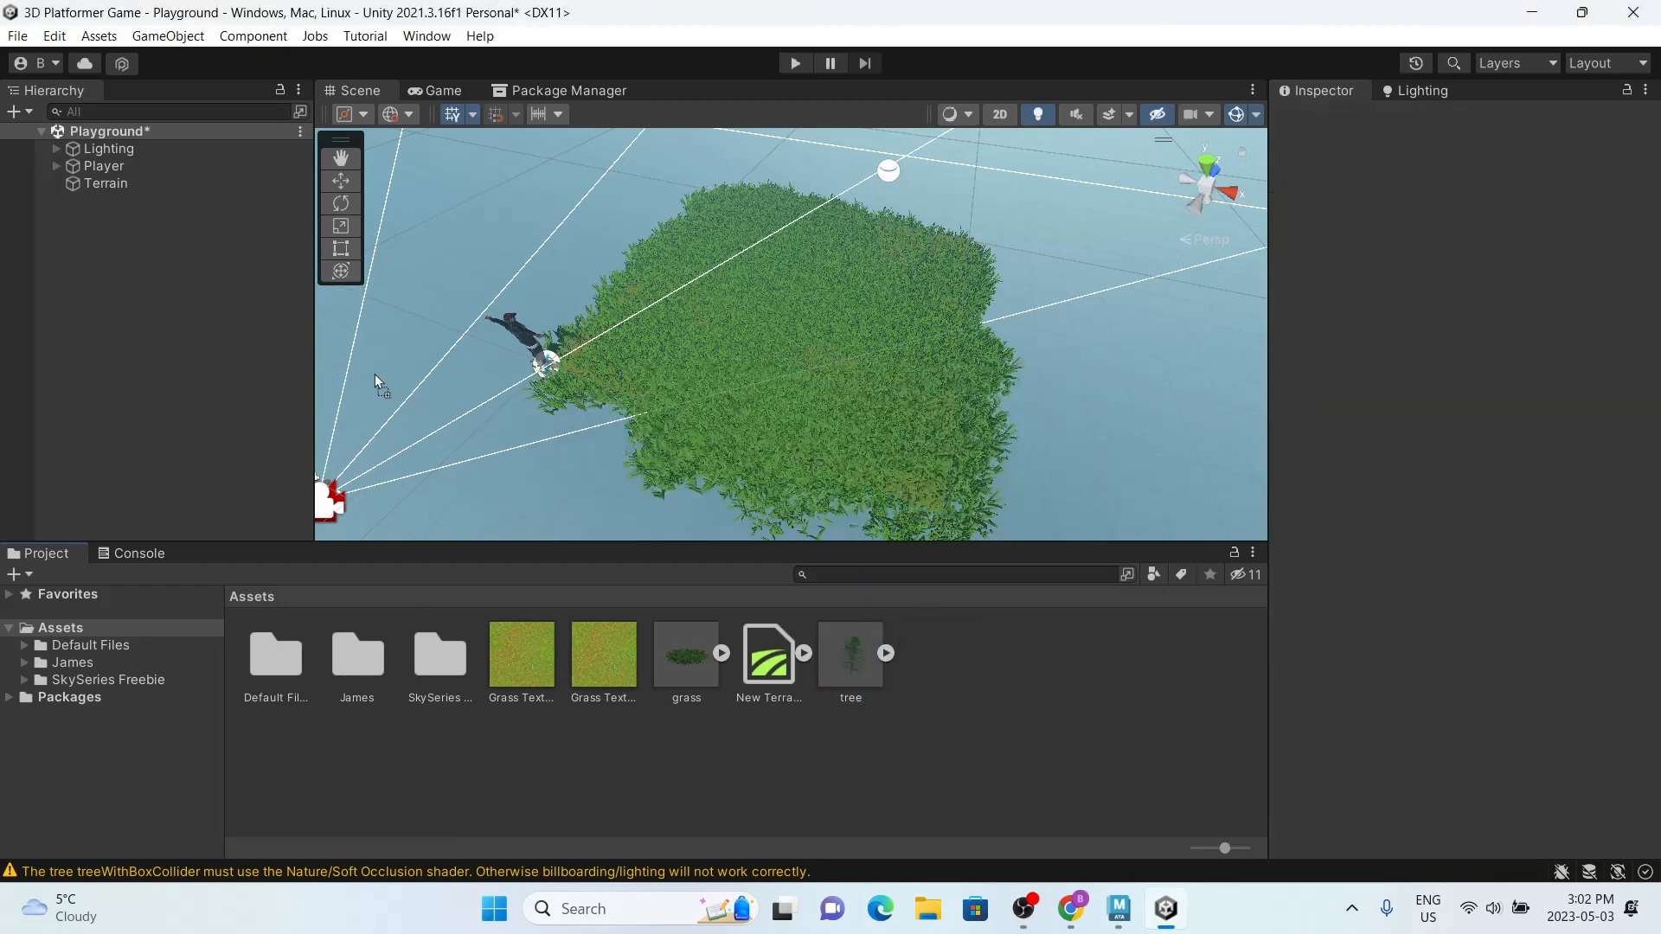
Step: Place the rescaled tree model in the Playground scene and rename the instance treeWithBoxCollider
{"action": "left_click_drag", "start_coordinate": [376, 374], "coordinate": [168, 289]}
{"action": "left_click", "coordinate": [1370, 120]}
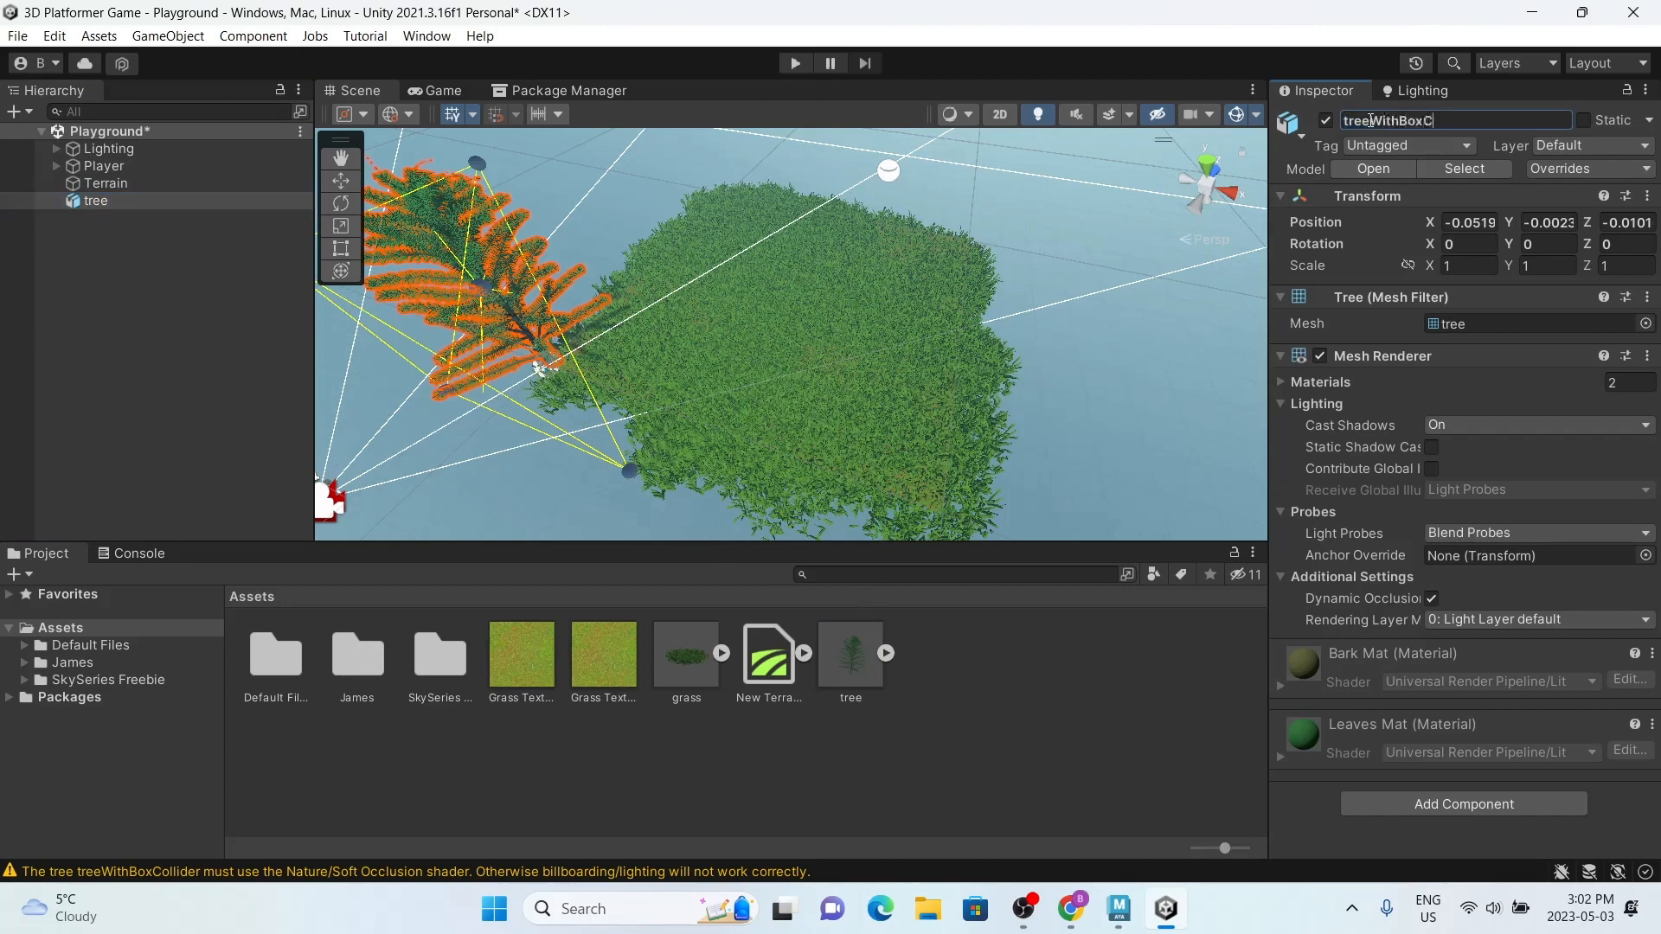
{"action": "type", "text": "WithBoxCollider"}
{"action": "key", "text": "Return"}
Step: Save treeWithBoxCollider as a new original prefab in Assets and delete its instance from the scene
{"action": "left_click_drag", "start_coordinate": [1093, 736], "coordinate": [1014, 713]}
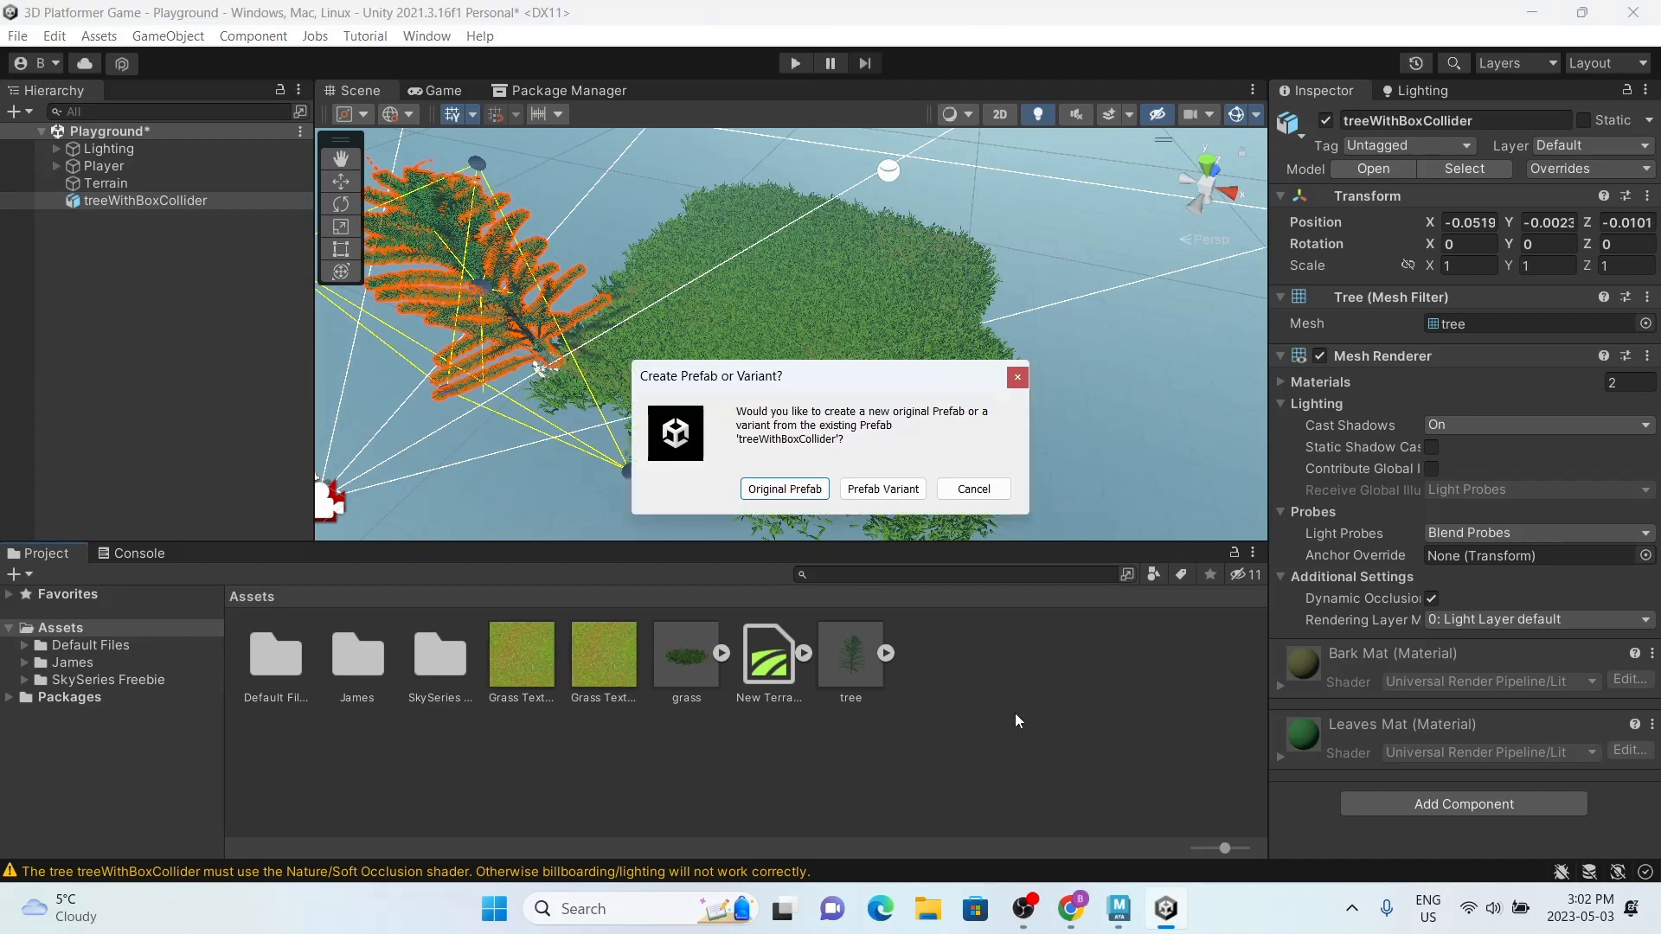
{"action": "left_click", "coordinate": [783, 485]}
{"action": "left_click", "coordinate": [113, 201]}
{"action": "key", "text": "Delete"}
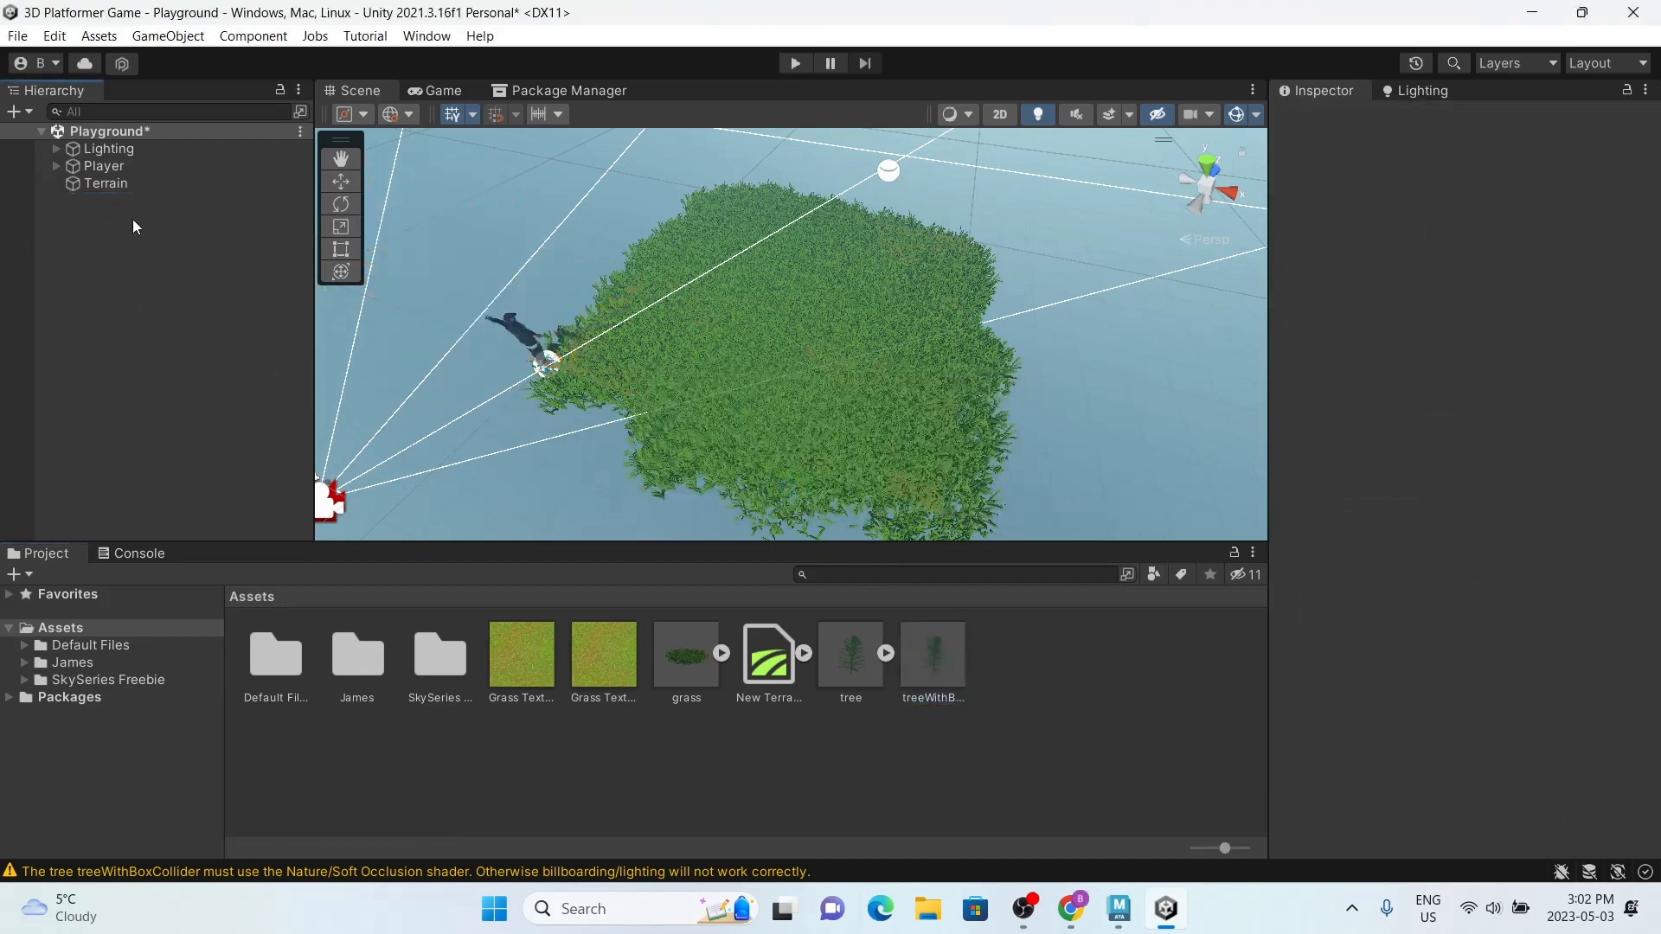
Step: Add a Box Collider component to the new treeWithBoxCollider prefab, check it, and return to the Playground scene
{"action": "double_click", "coordinate": [916, 649]}
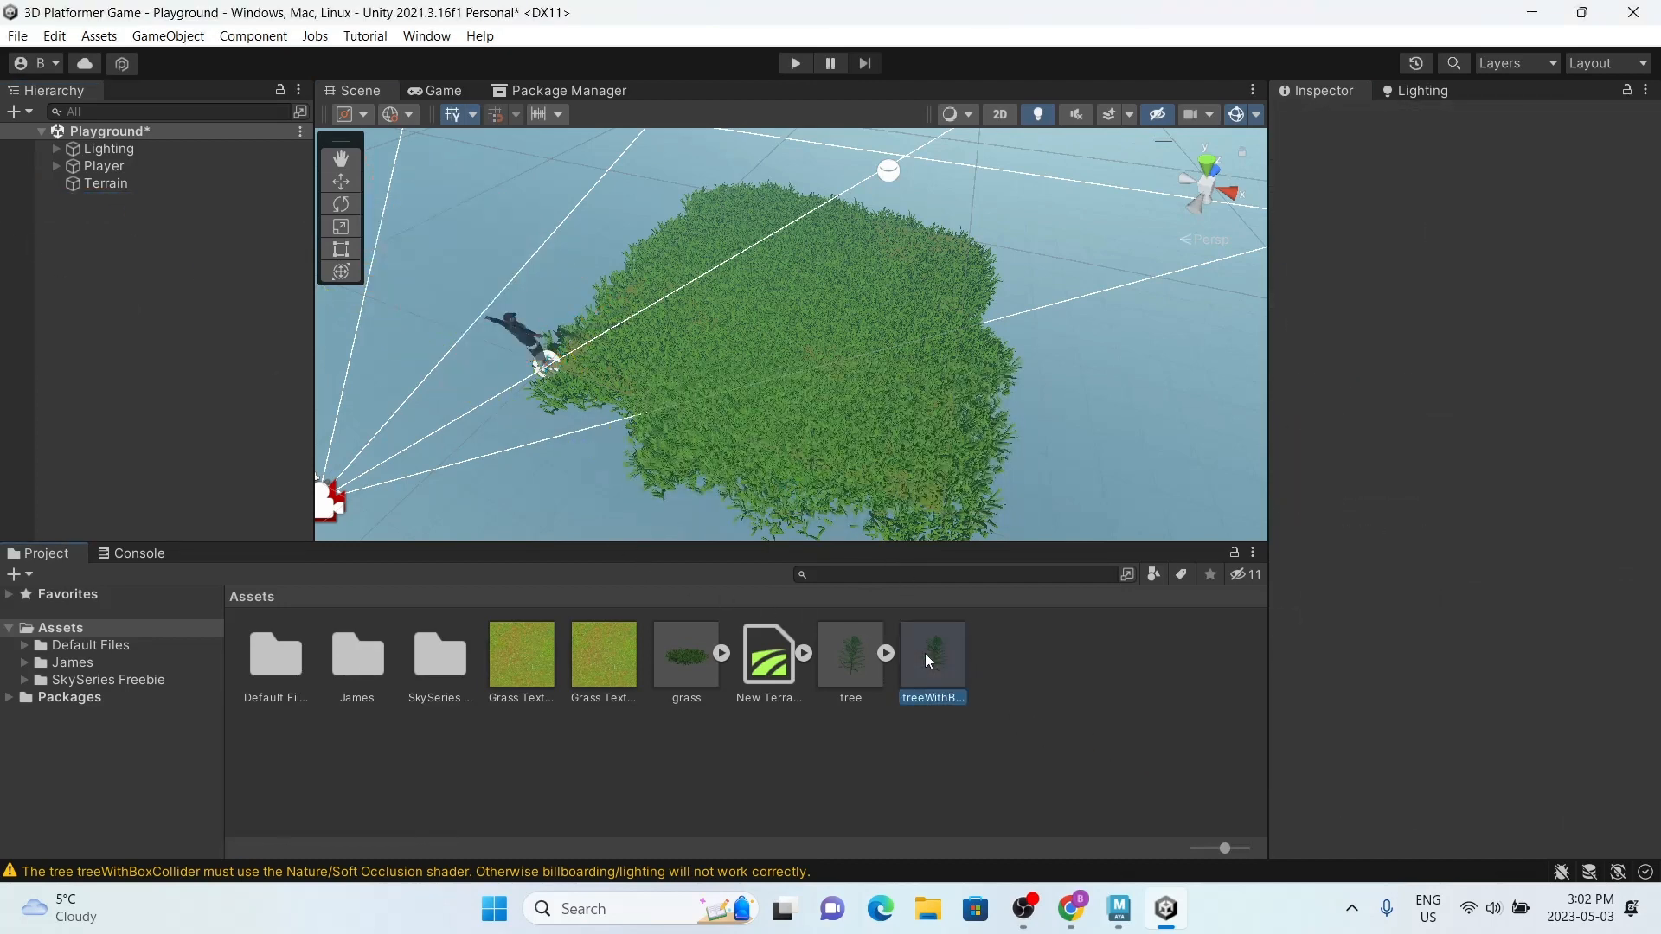
{"action": "left_click", "coordinate": [1400, 776]}
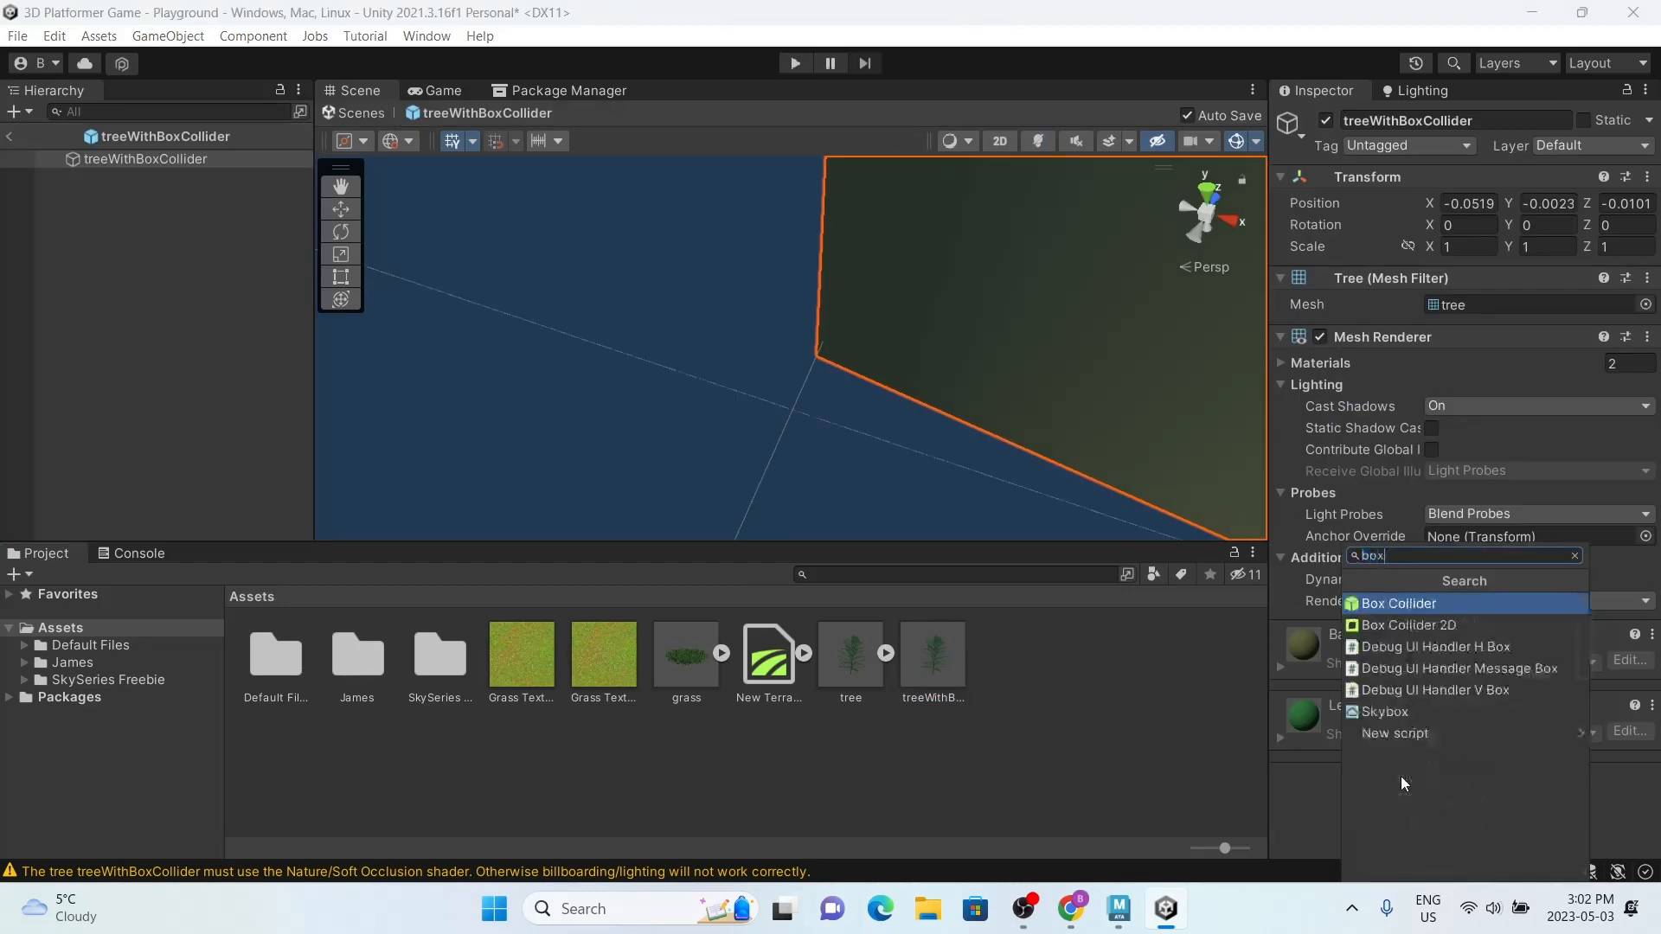
{"action": "key", "text": "Return"}
{"action": "left_click", "coordinate": [4, 136]}
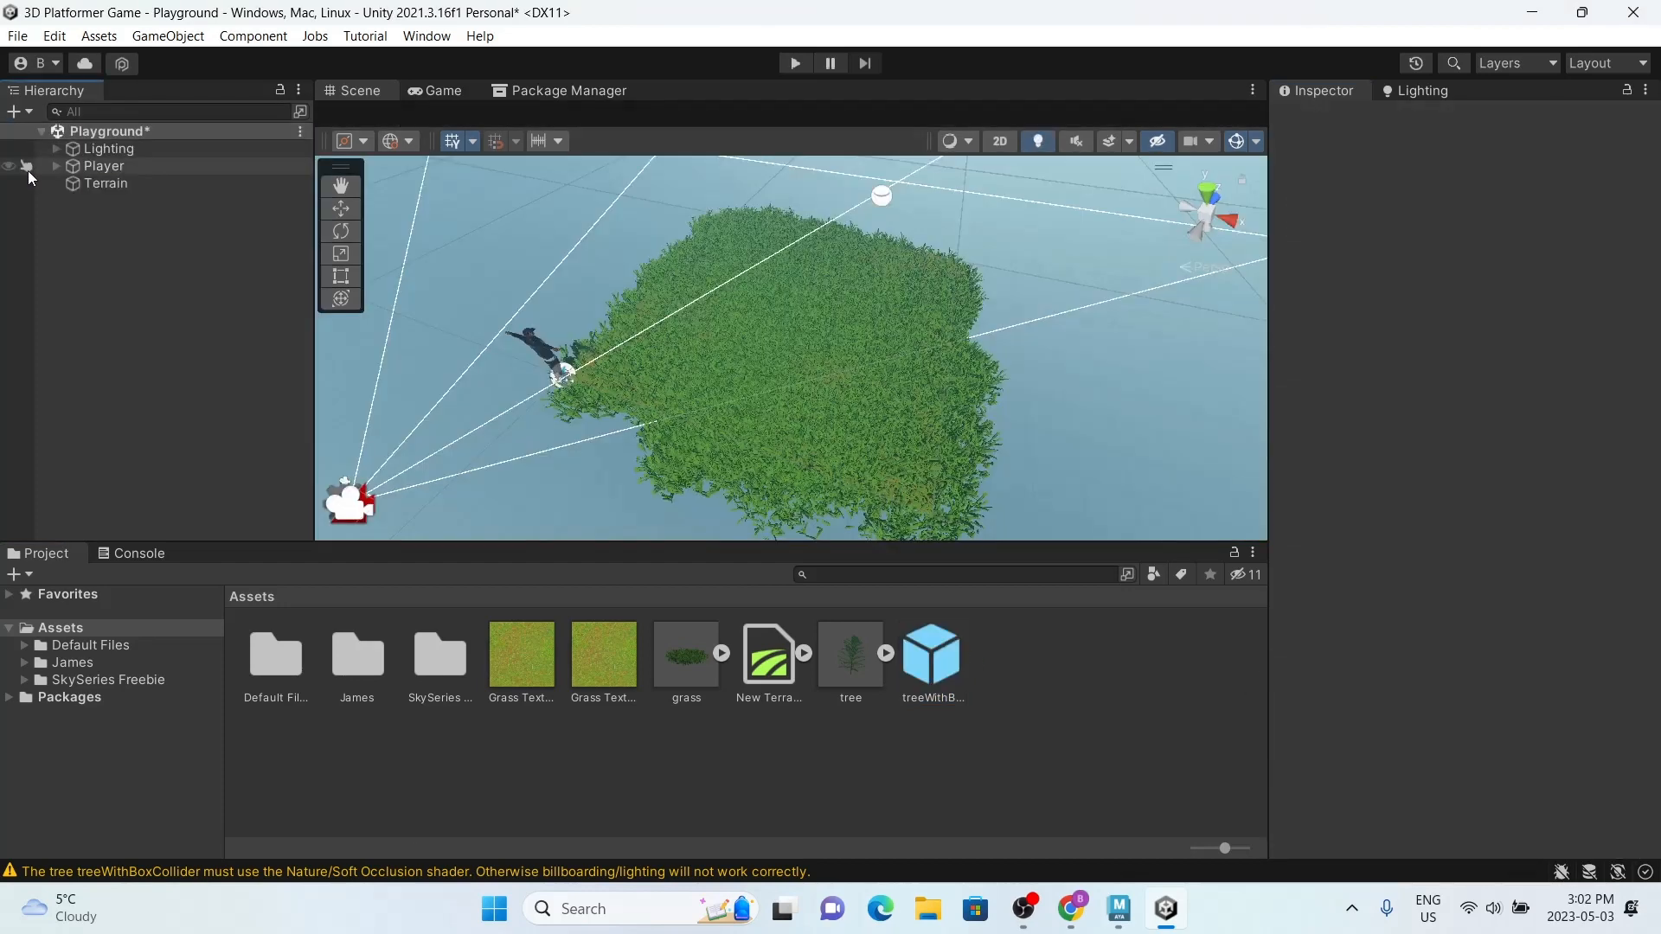
{"action": "double_click", "coordinate": [942, 663]}
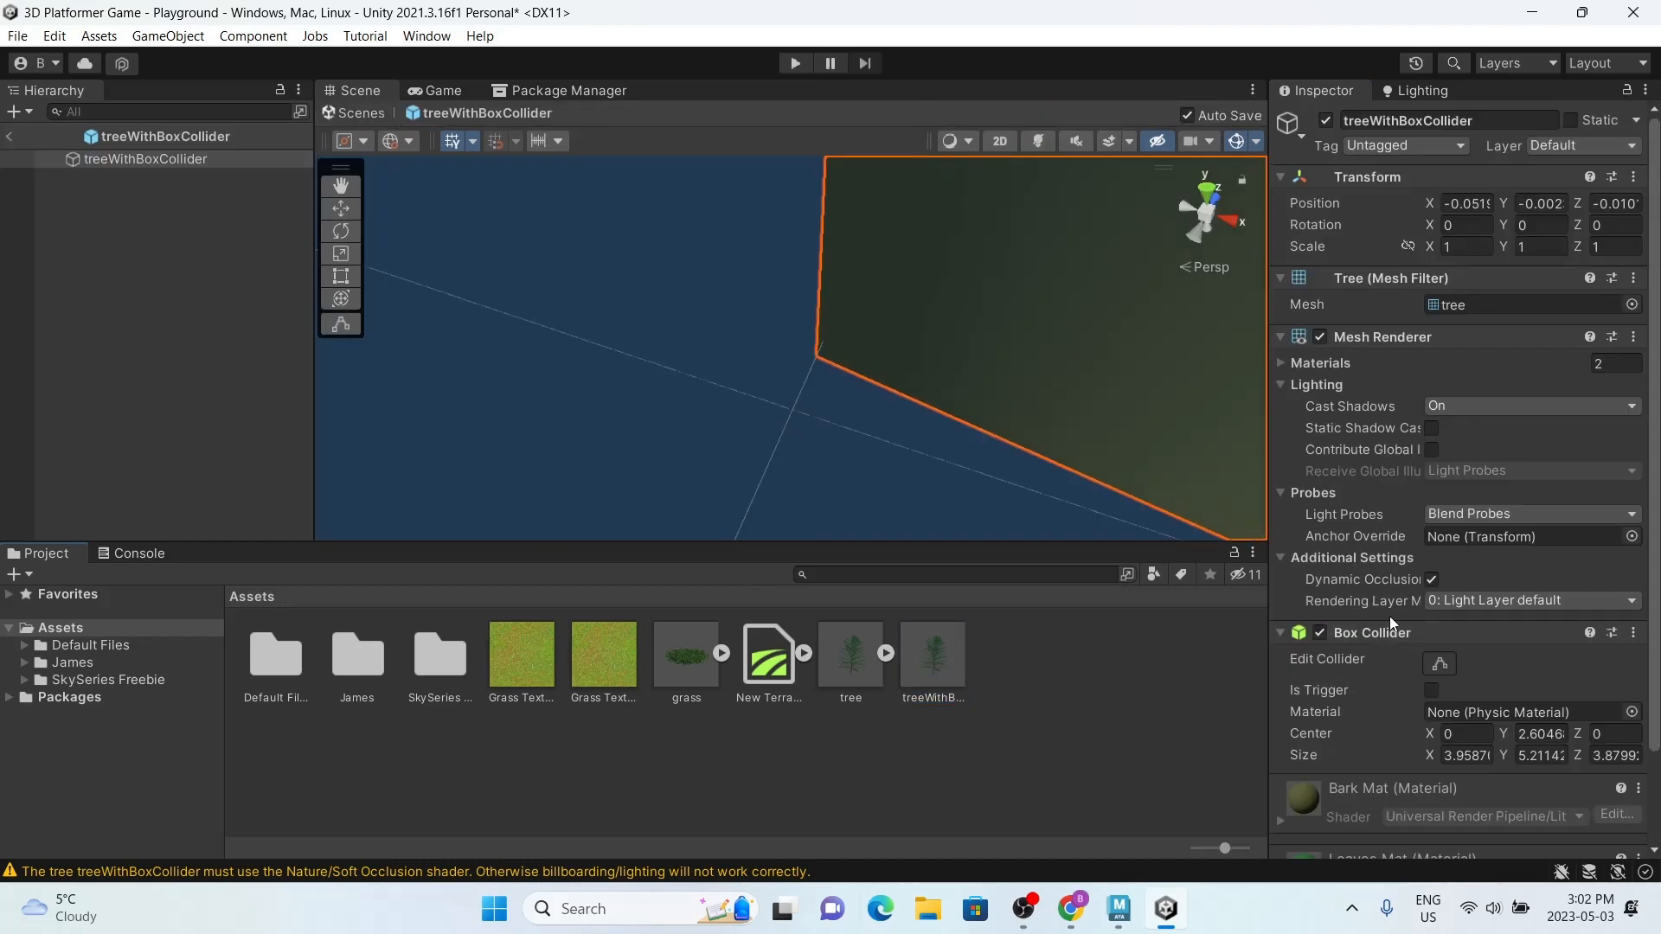
{"action": "left_click", "coordinate": [10, 135]}
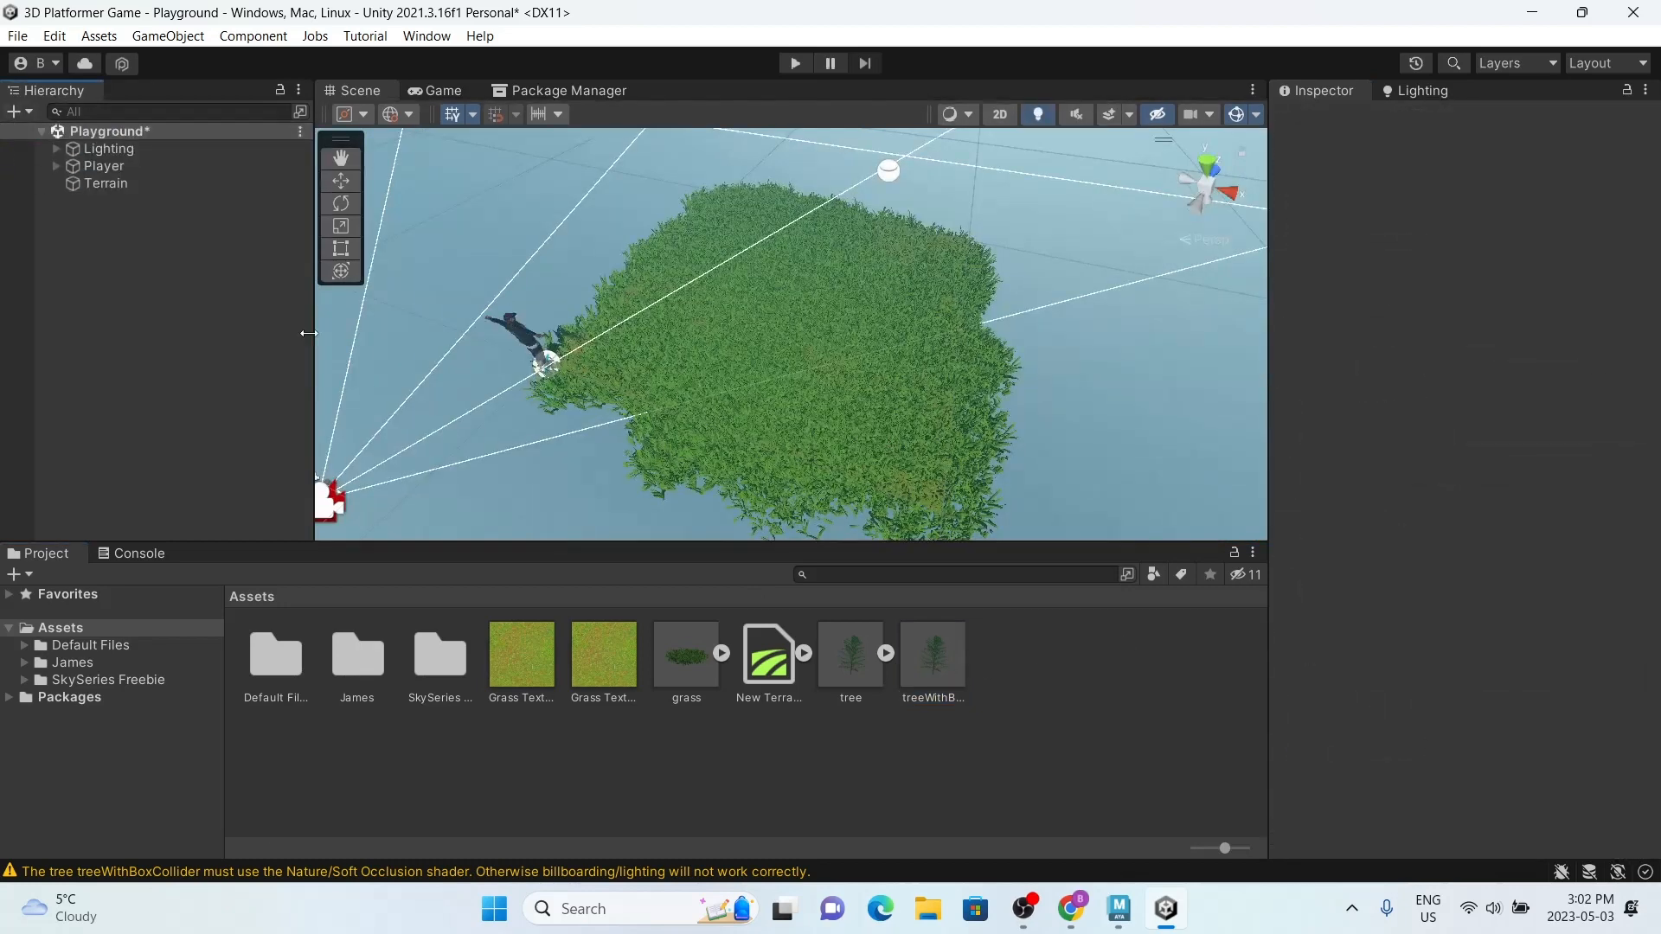
Step: Replace the missing tree entry in the Terrain's paintable trees with the new treeWithBoxCollider prefab
{"action": "left_click", "coordinate": [121, 184]}
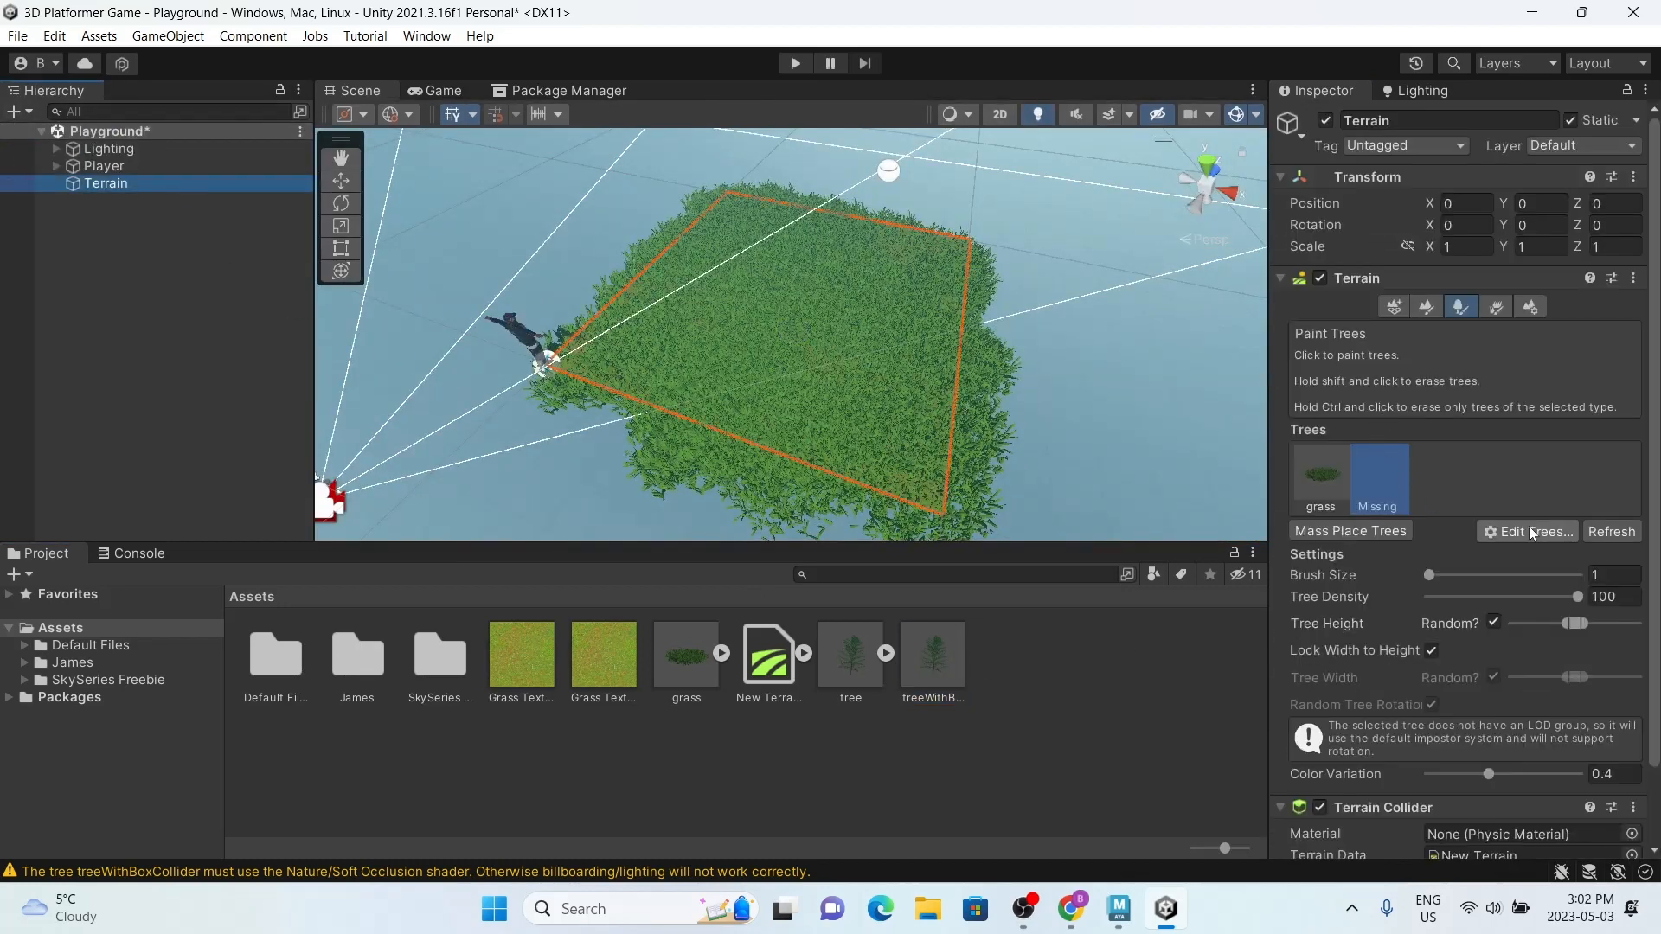
{"action": "left_click", "coordinate": [1546, 530]}
{"action": "left_click", "coordinate": [1552, 578]}
{"action": "left_click", "coordinate": [1523, 530]}
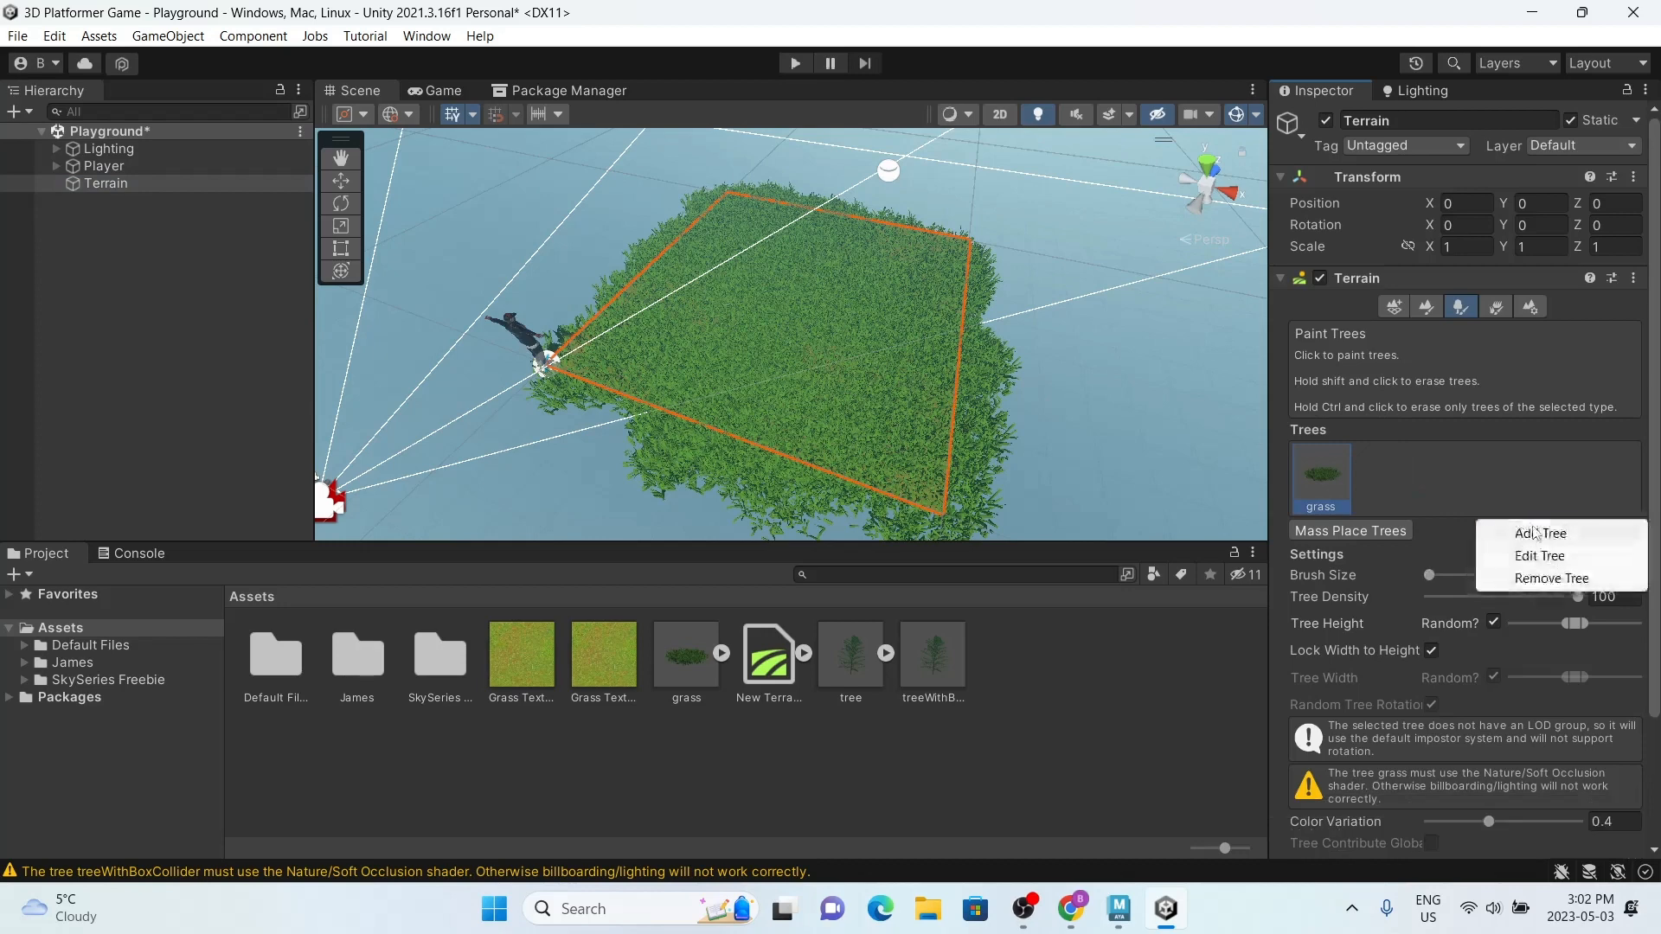
{"action": "left_click", "coordinate": [1540, 532]}
{"action": "left_click_drag", "start_coordinate": [933, 655], "coordinate": [1470, 317]}
{"action": "left_click", "coordinate": [1553, 855]}
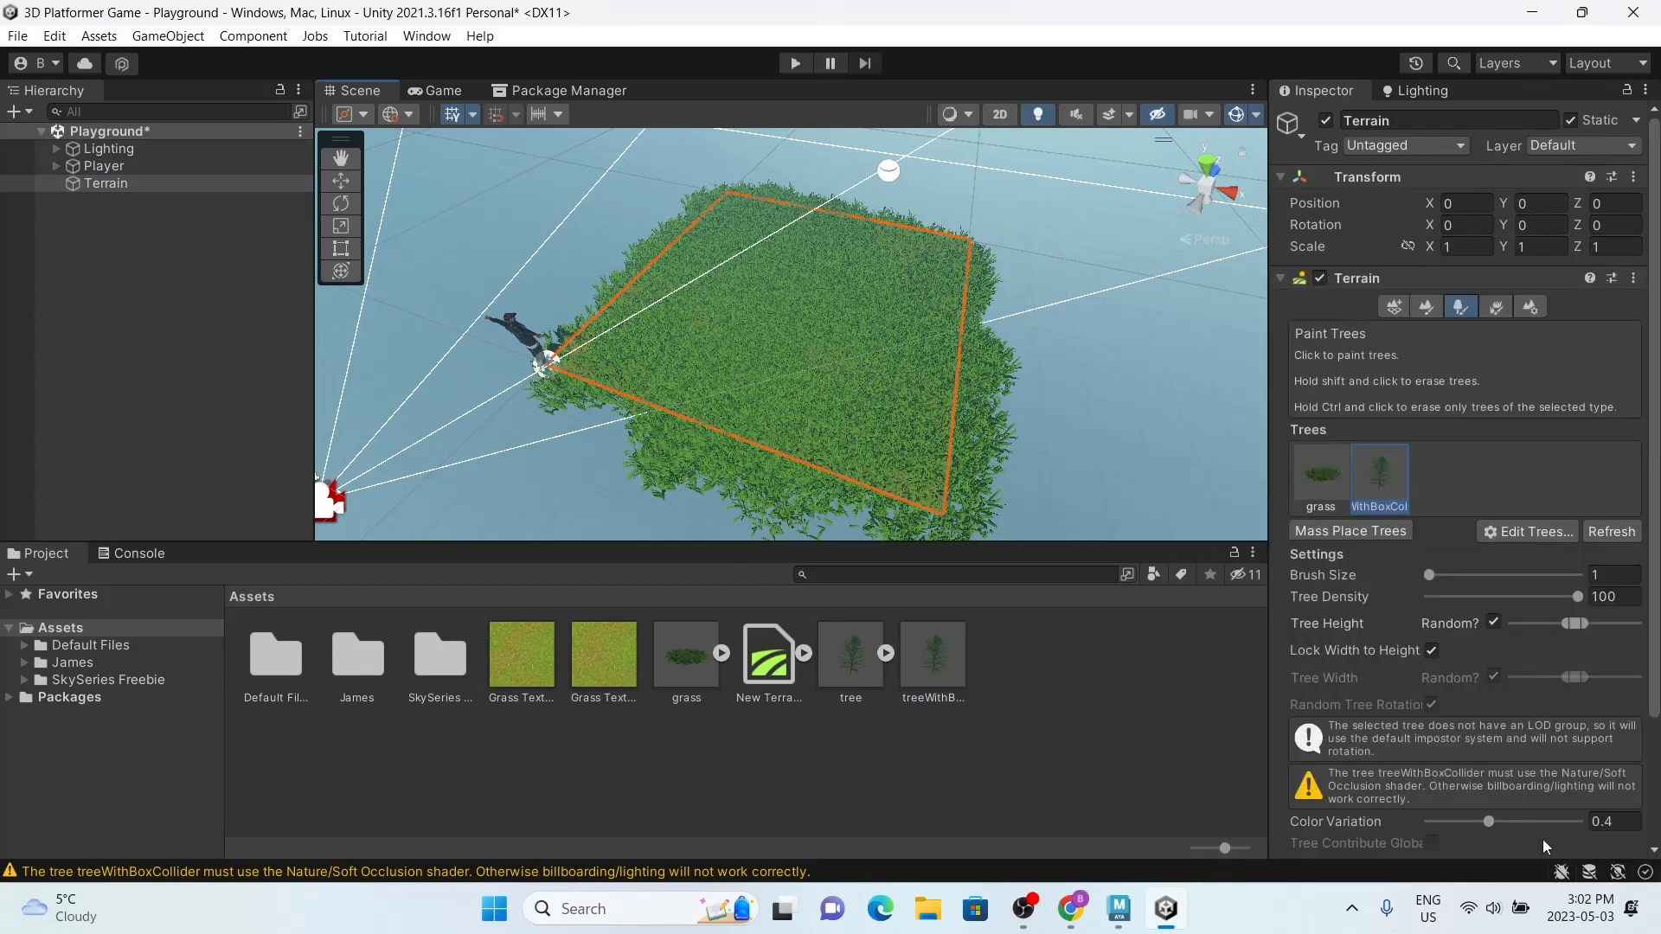
Step: Paint three treeWithBoxCollider trees at separate spots on the grassy terrain
{"action": "left_click", "coordinate": [728, 372]}
{"action": "left_click", "coordinate": [922, 297]}
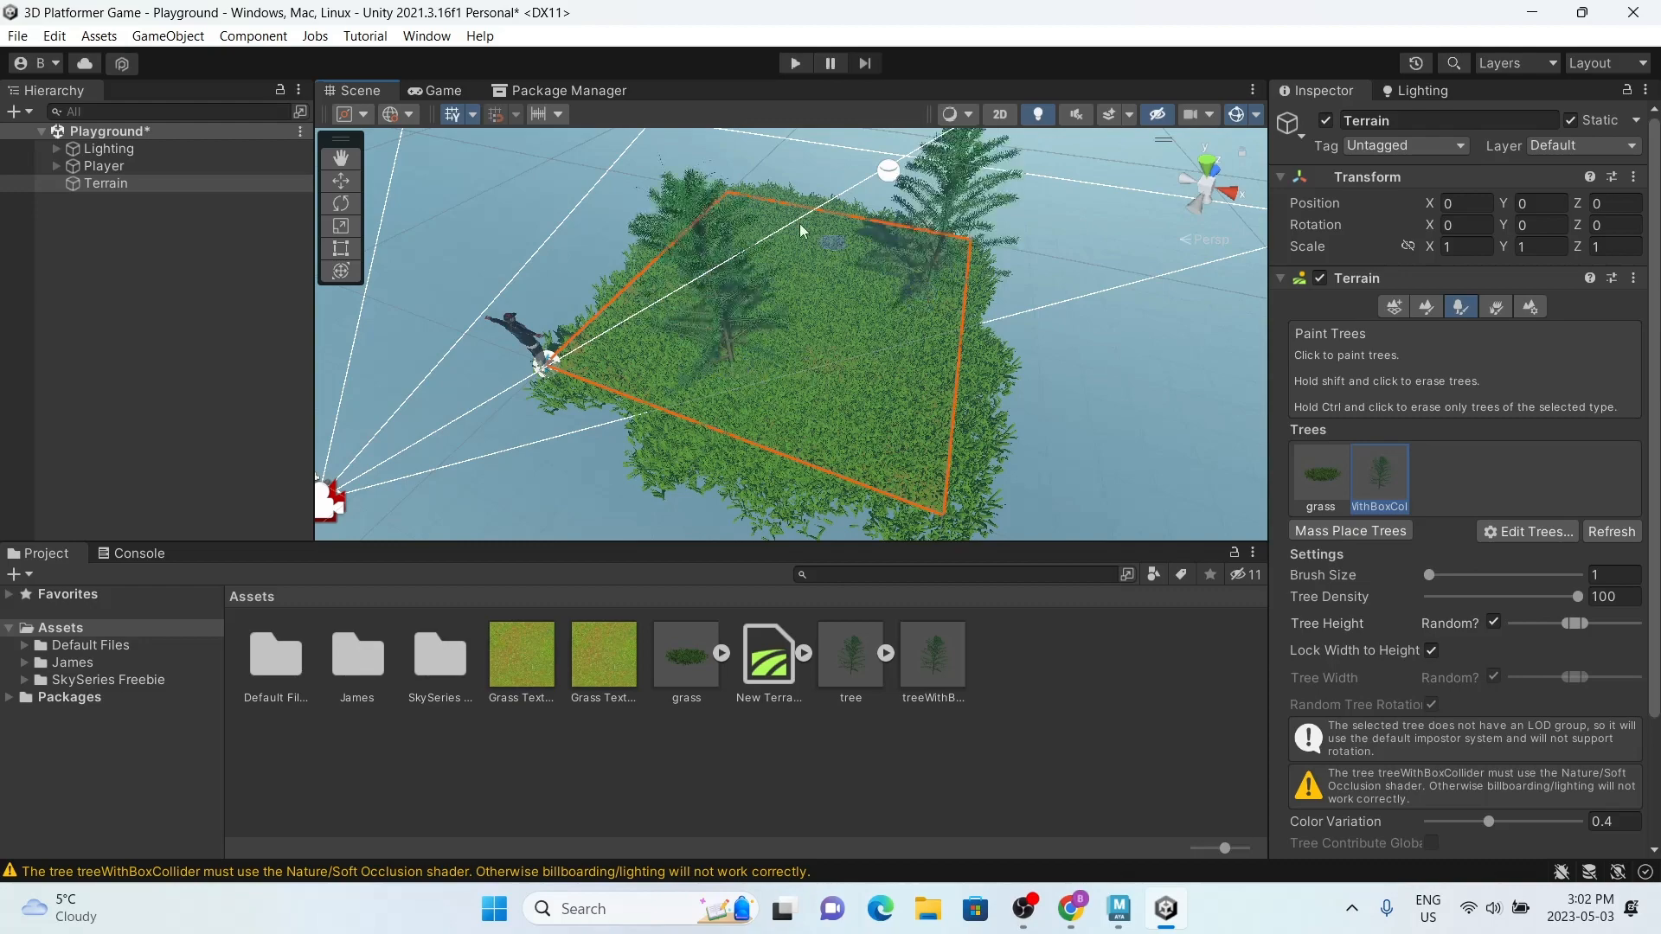
{"action": "left_click", "coordinate": [801, 230]}
Step: Test the scene in play mode by running and jumping the character around the trees, then stop playing
{"action": "left_click", "coordinate": [795, 63]}
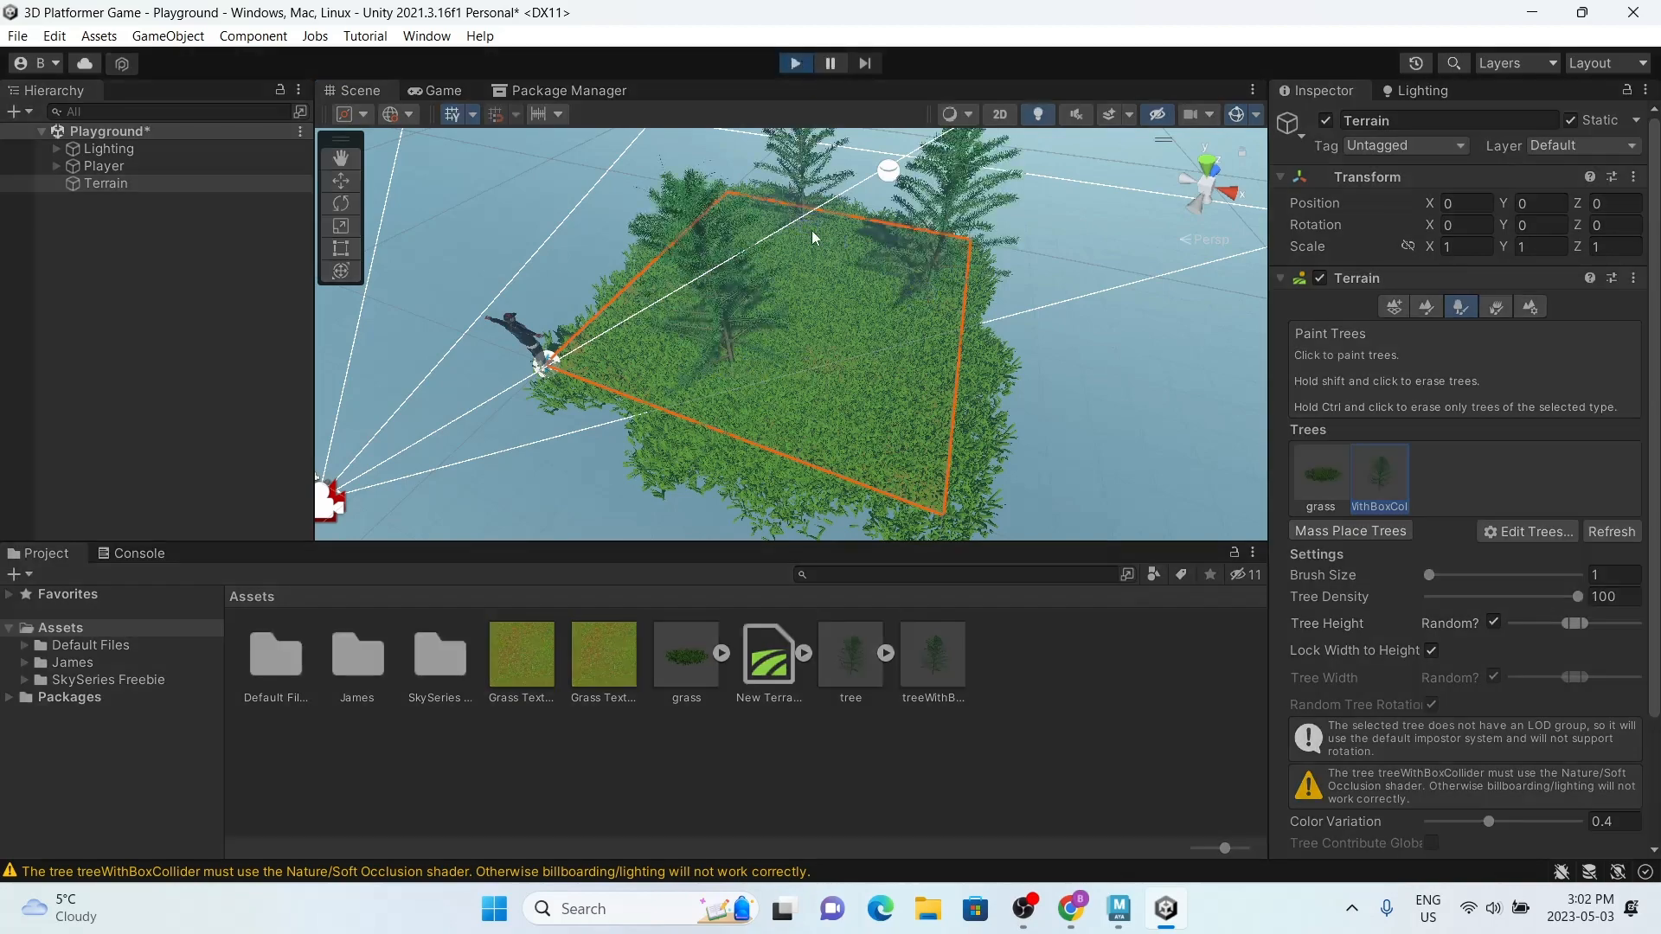
{"action": "key", "text": "w"}
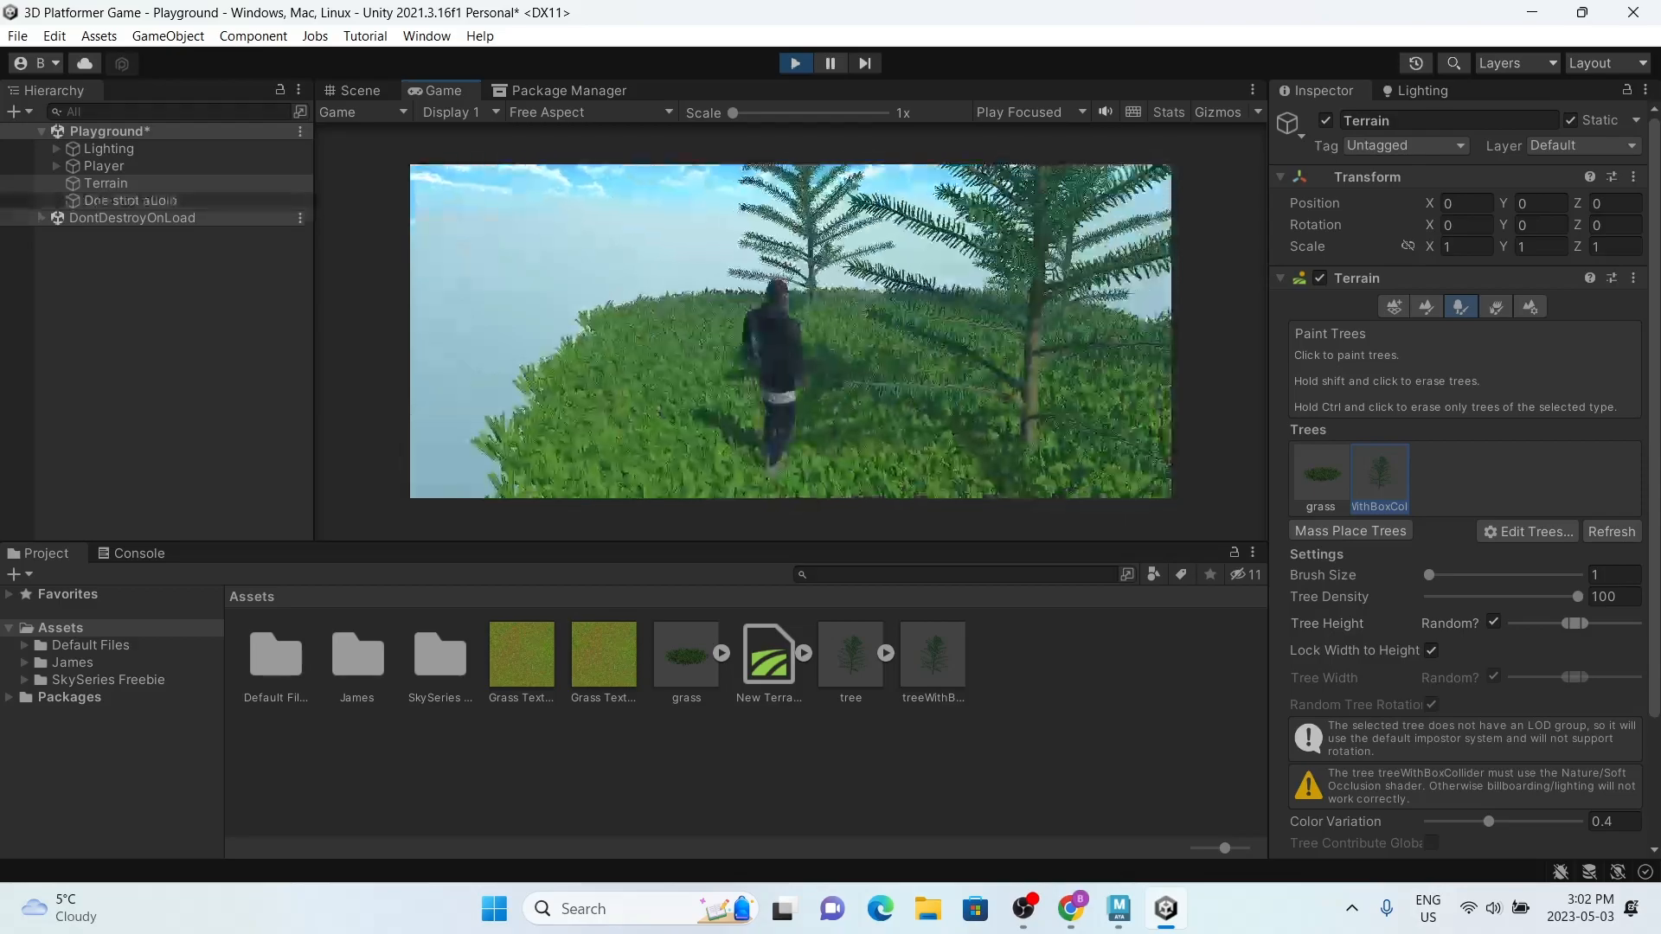
{"action": "key", "text": "d"}
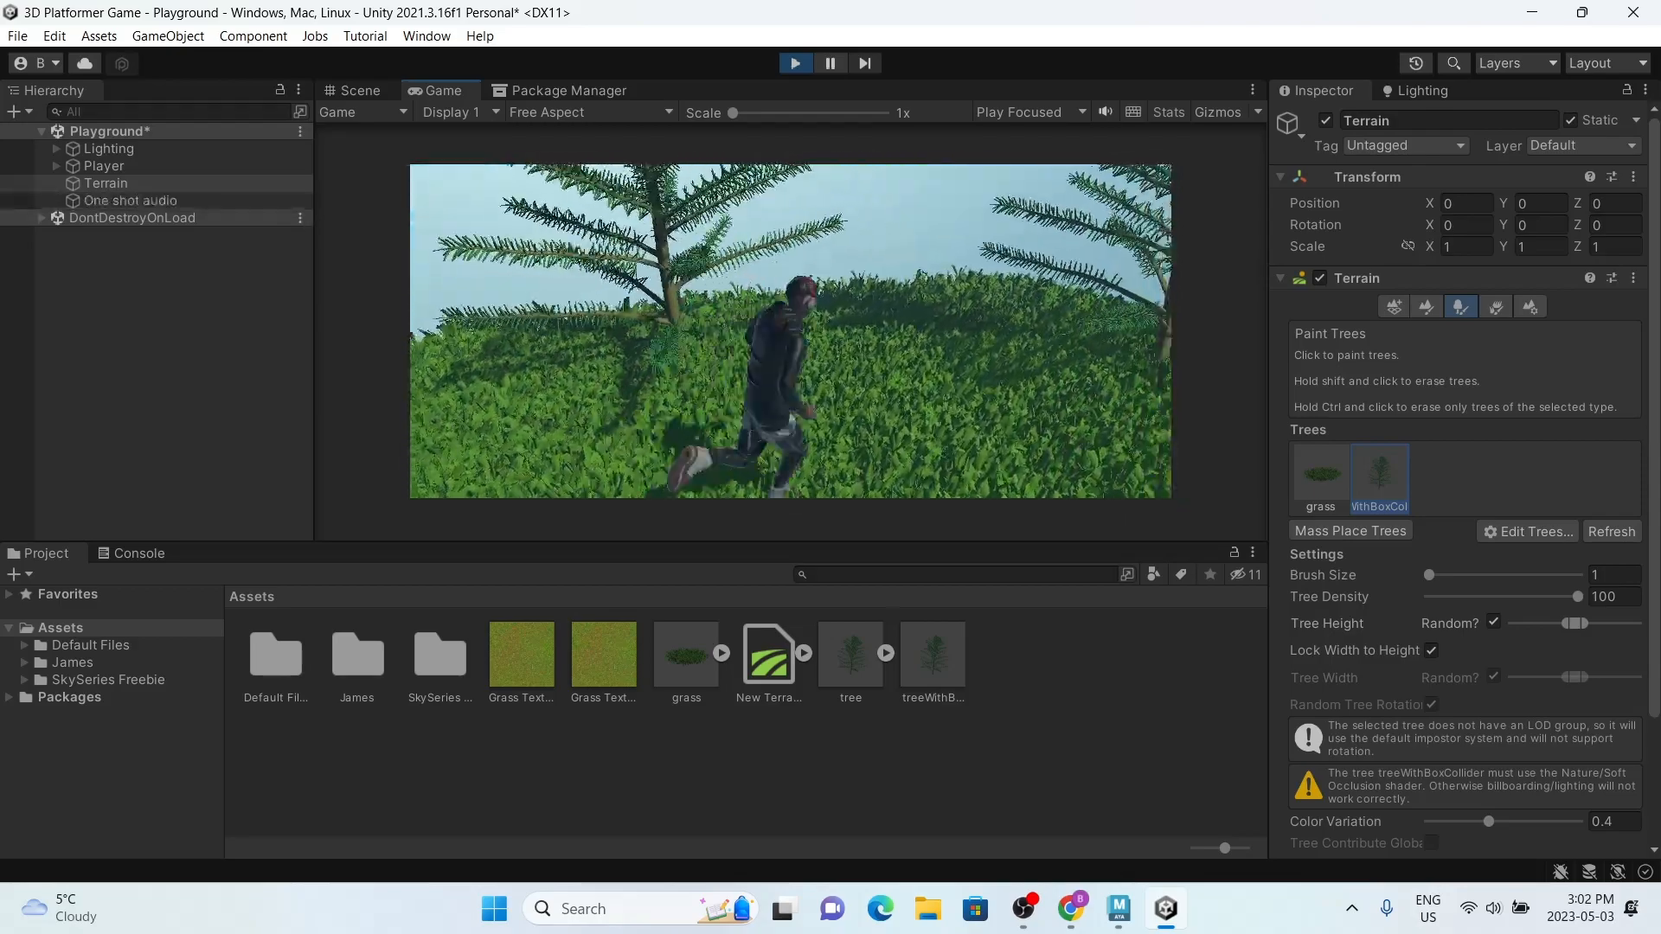
{"action": "key", "text": "space"}
{"action": "key", "text": "w"}
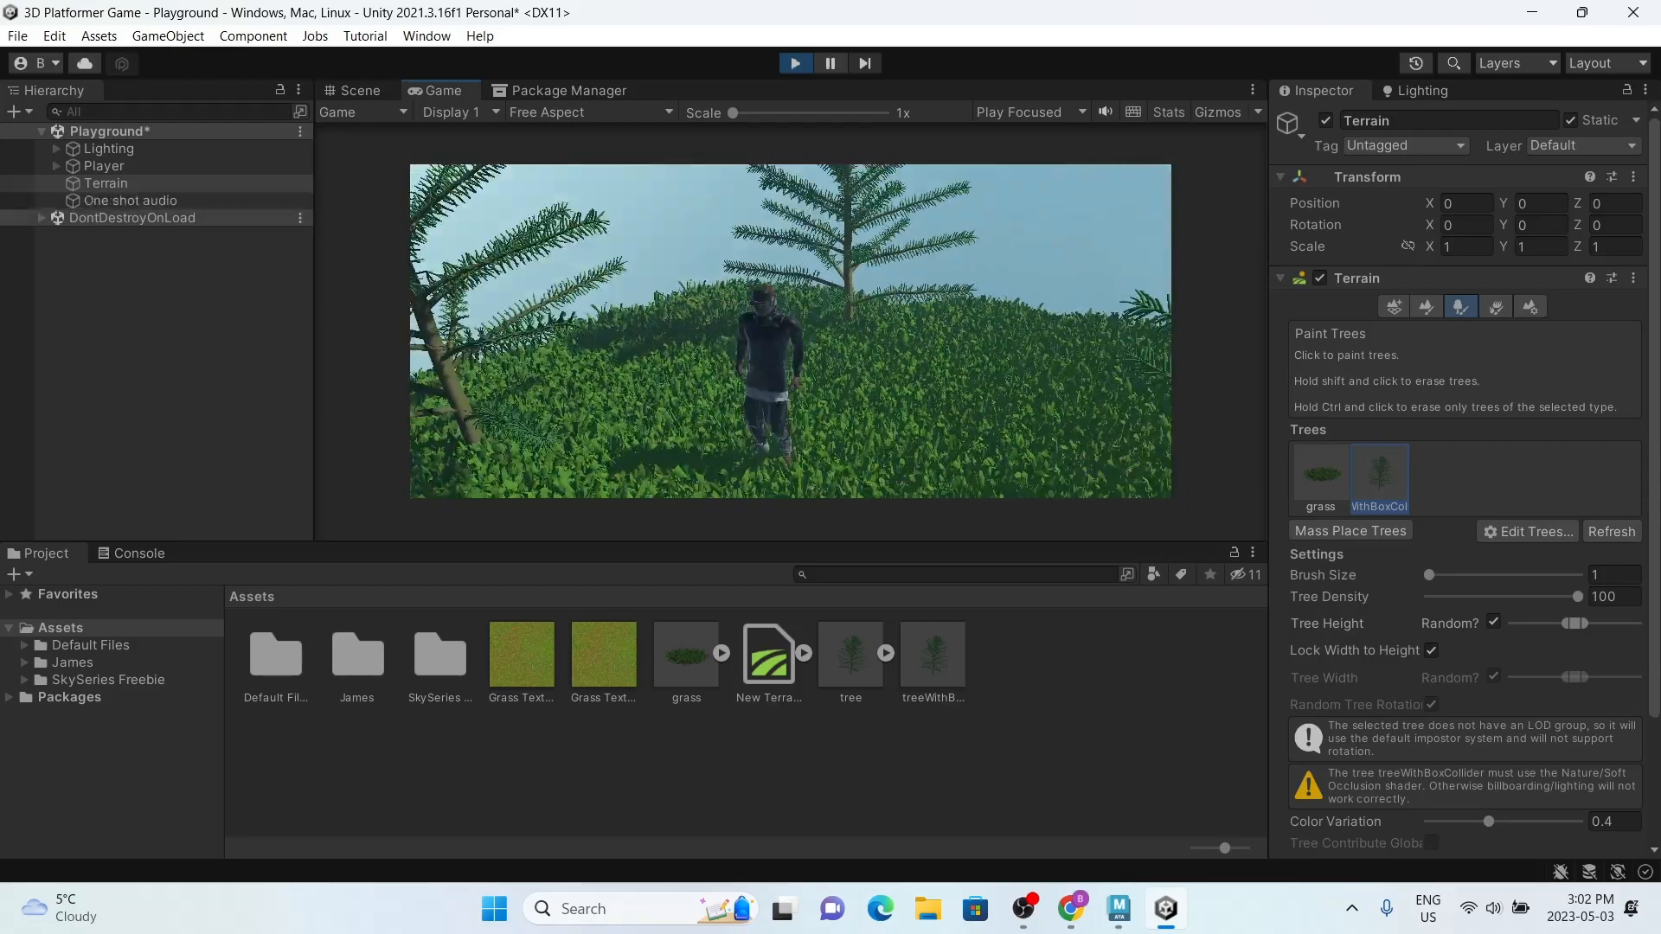
{"action": "key", "text": "s"}
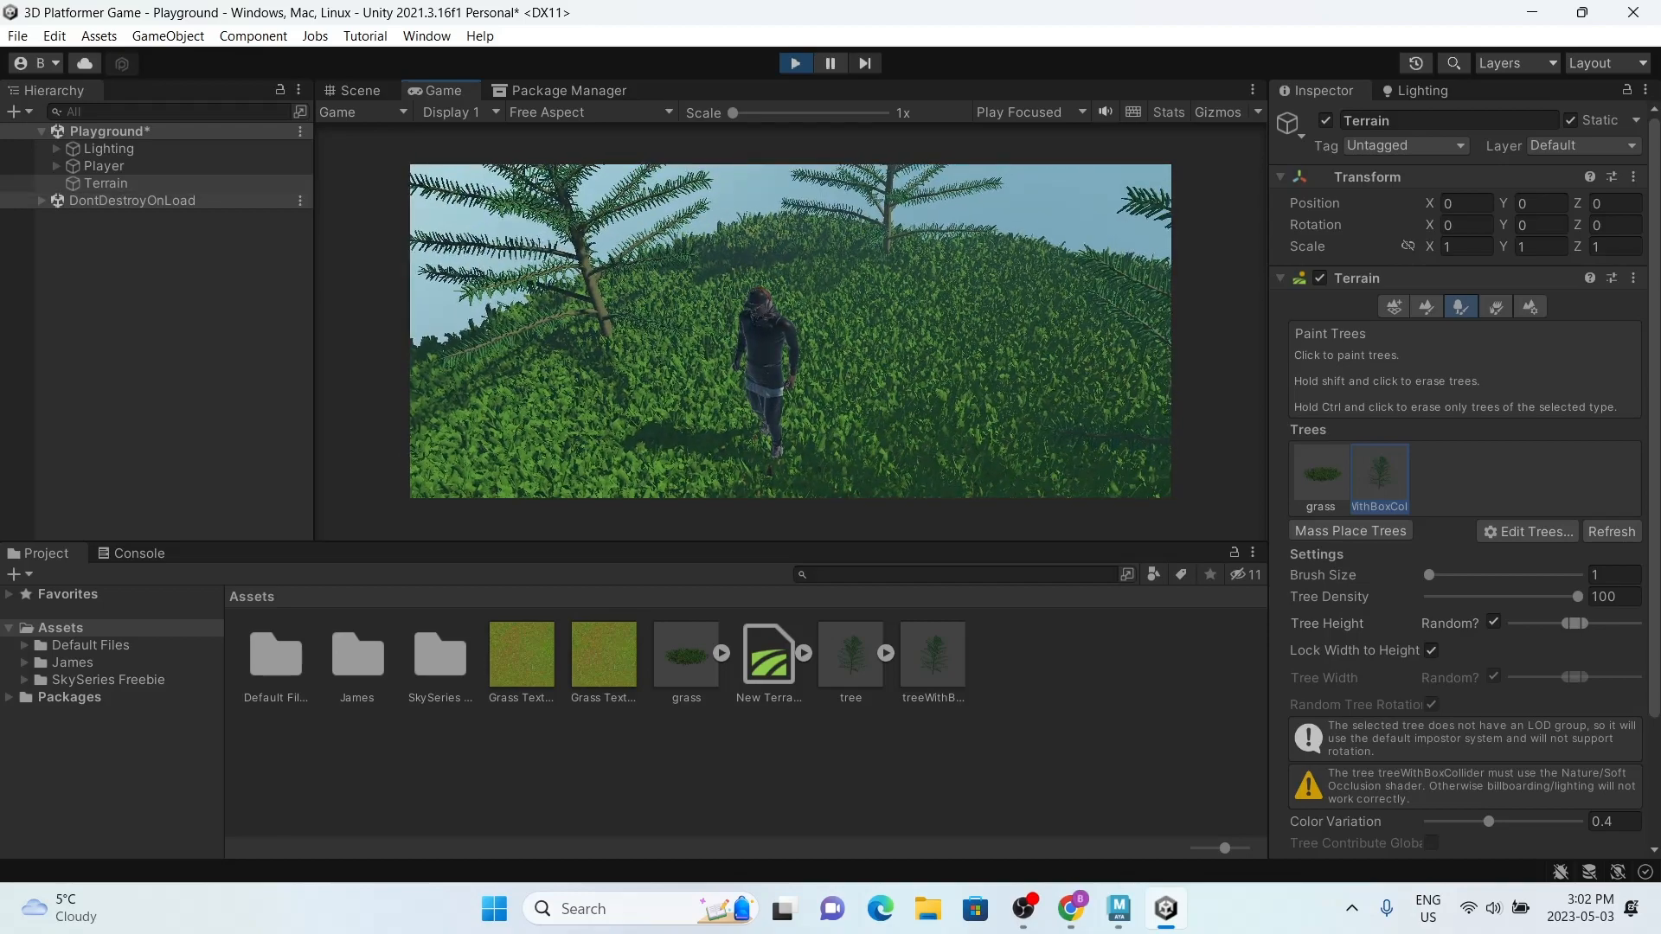
{"action": "key", "text": "super"}
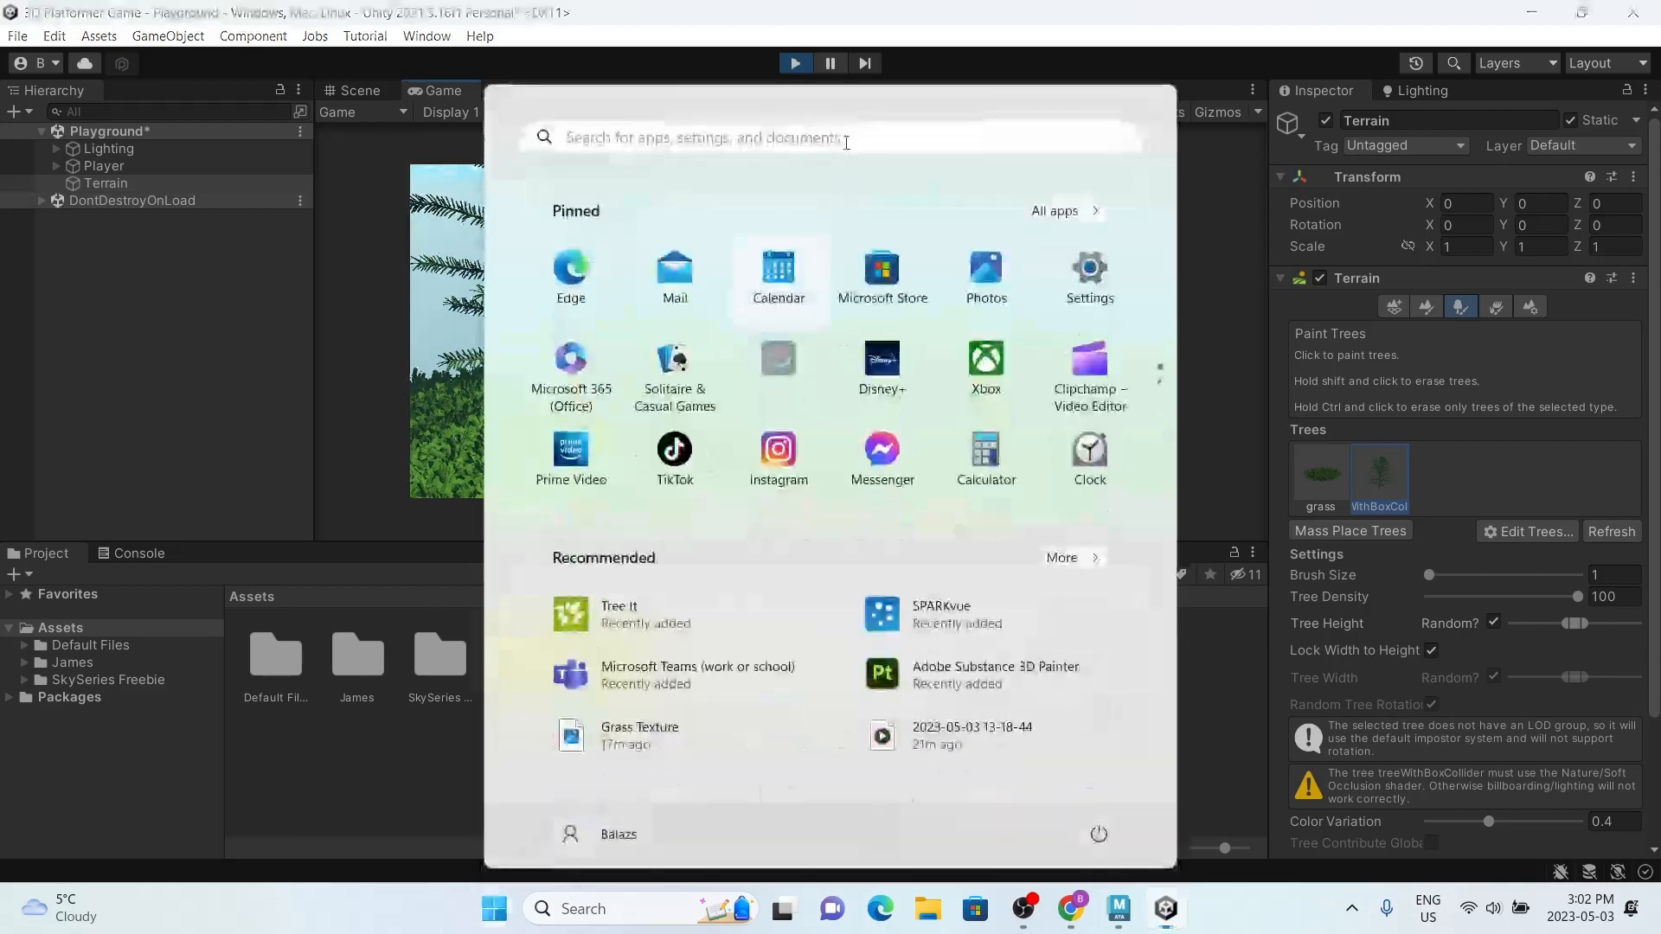
{"action": "left_click", "coordinate": [796, 66]}
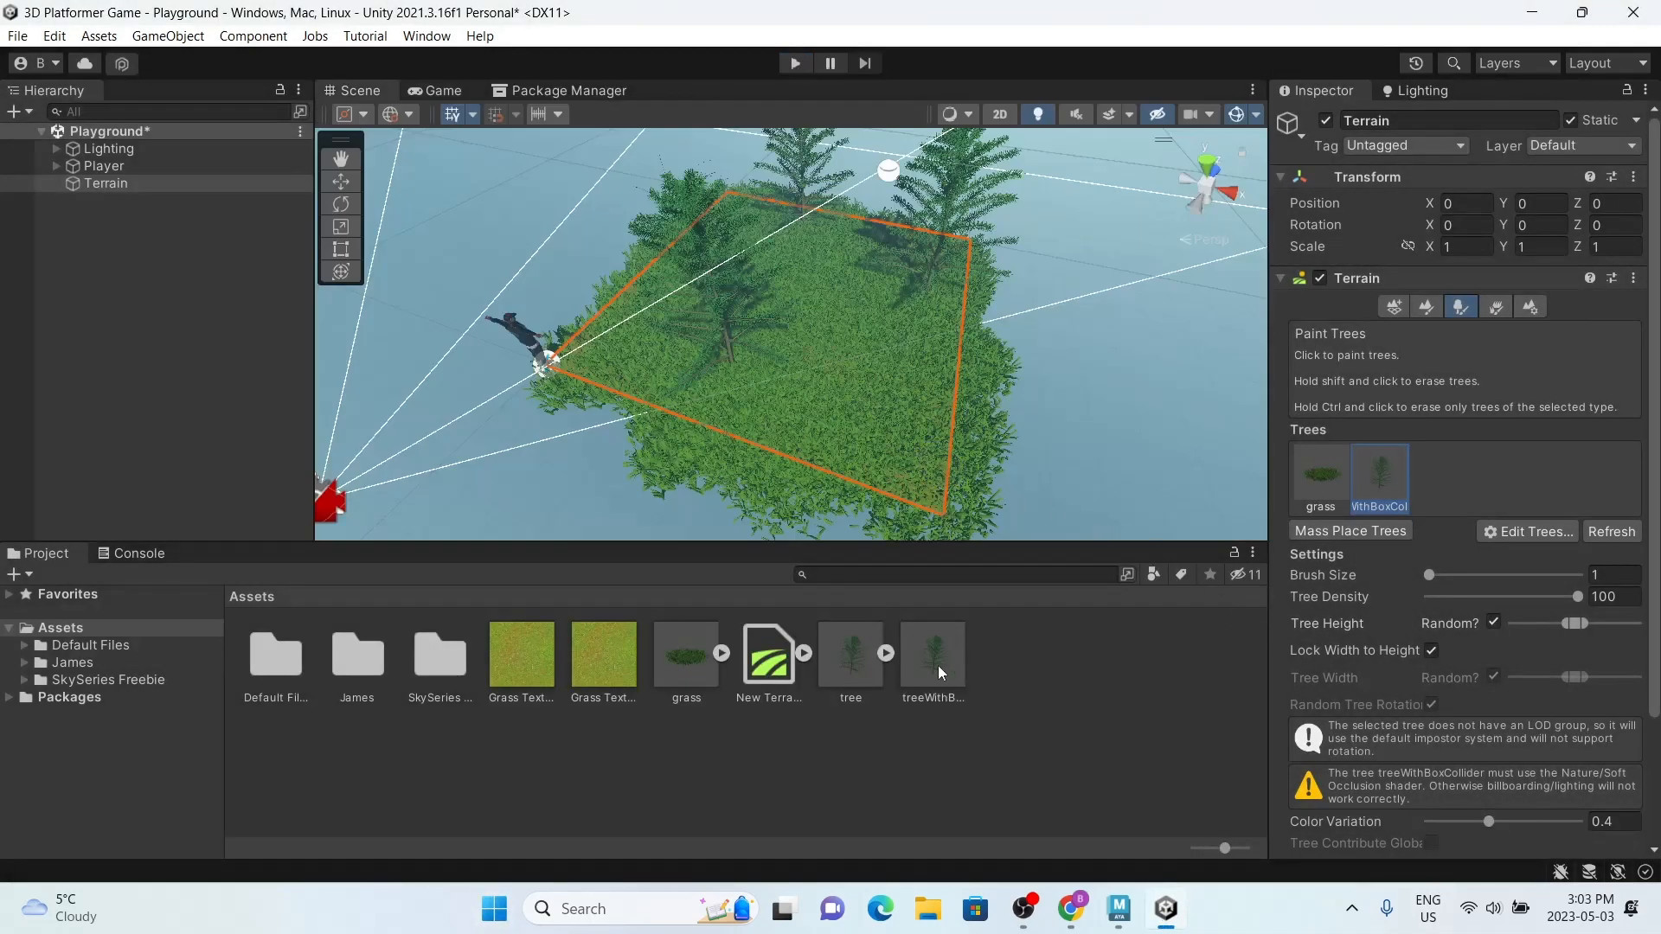
Step: Examine the painted terrain in the scene and the components of the treeWithBoxCollider prefab, including its Box Collider
{"action": "left_click", "coordinate": [1006, 717]}
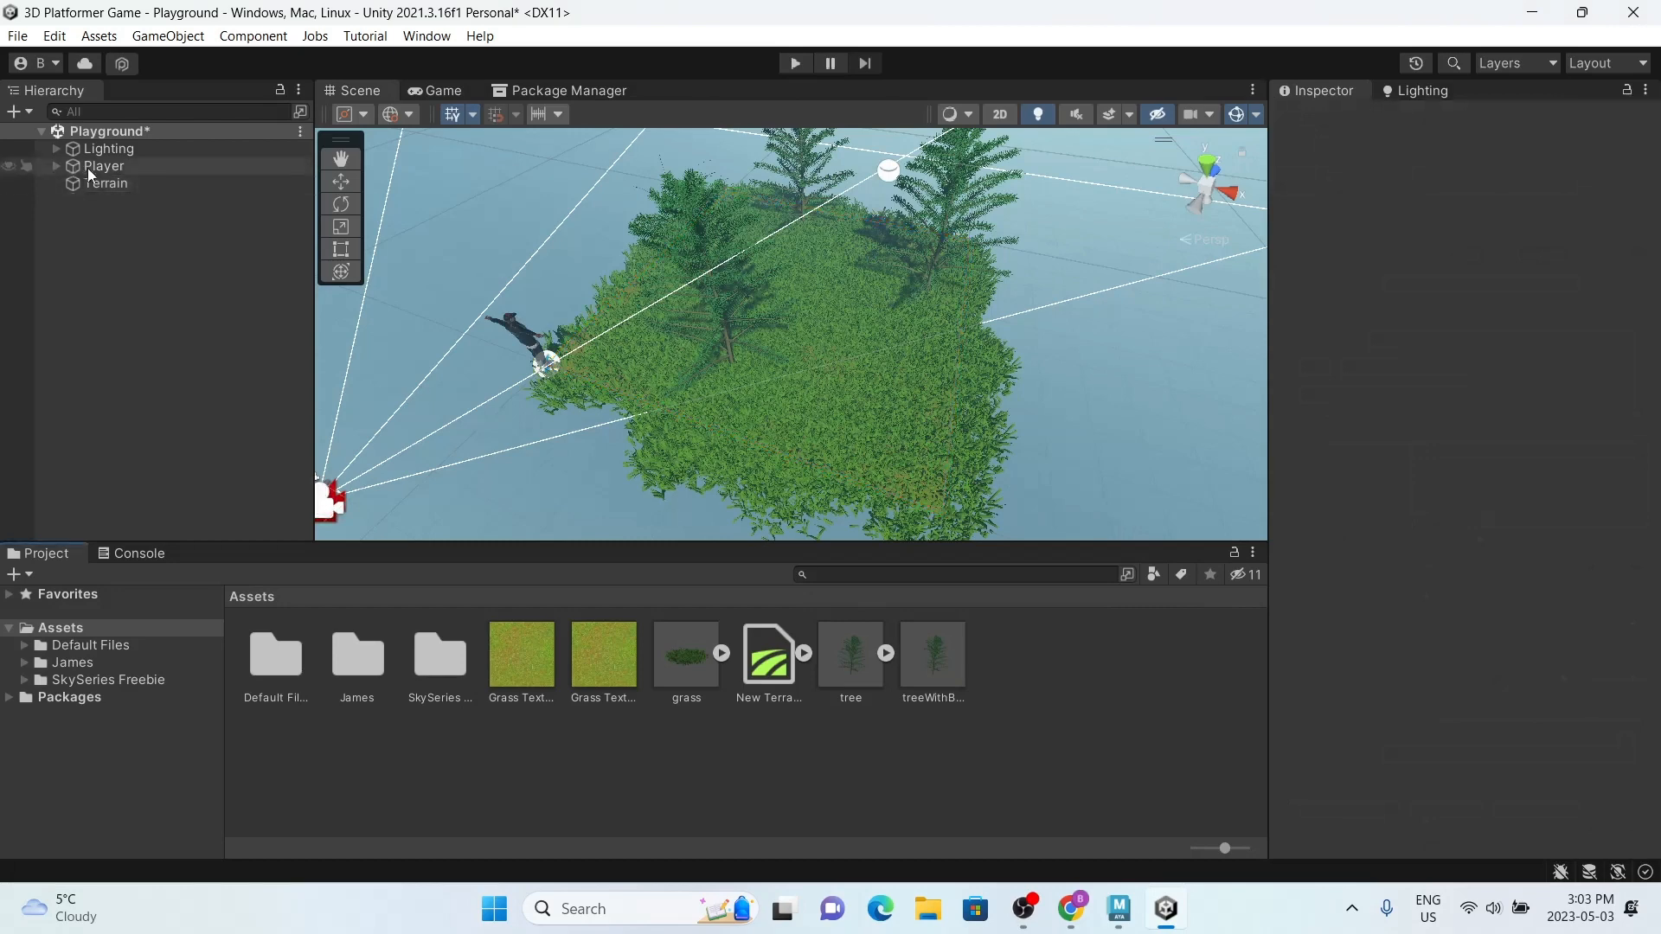
{"action": "scroll", "coordinate": [899, 460], "scroll_direction": "down", "scroll_amount": 5}
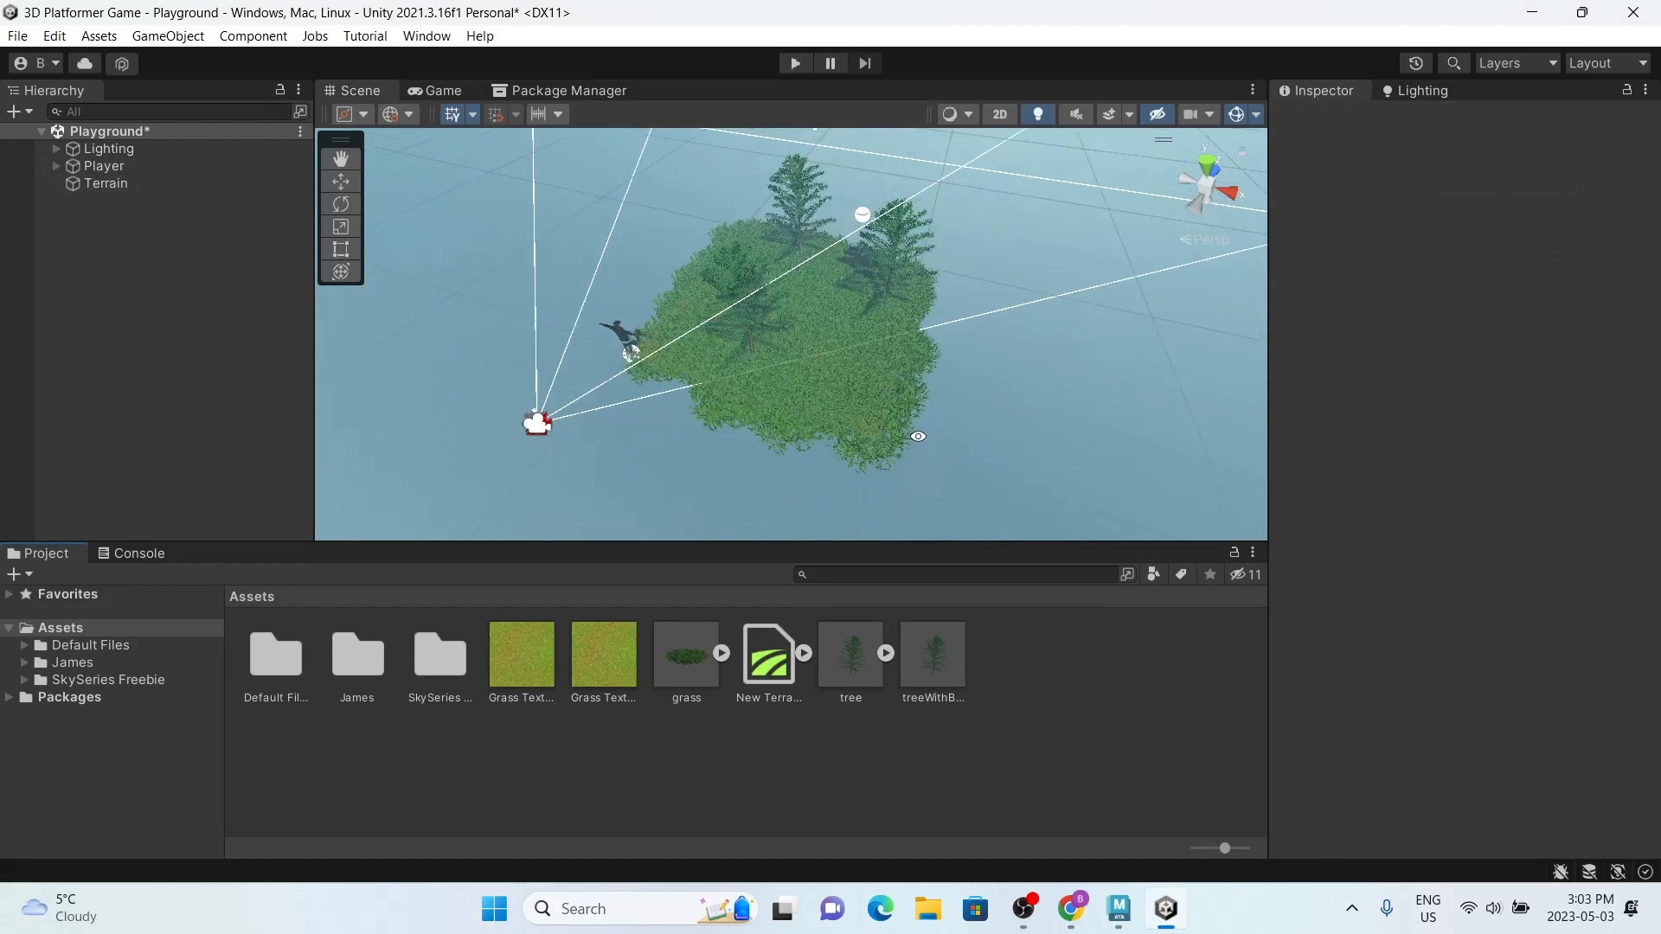
{"action": "scroll", "coordinate": [874, 391], "scroll_direction": "up", "scroll_amount": 5}
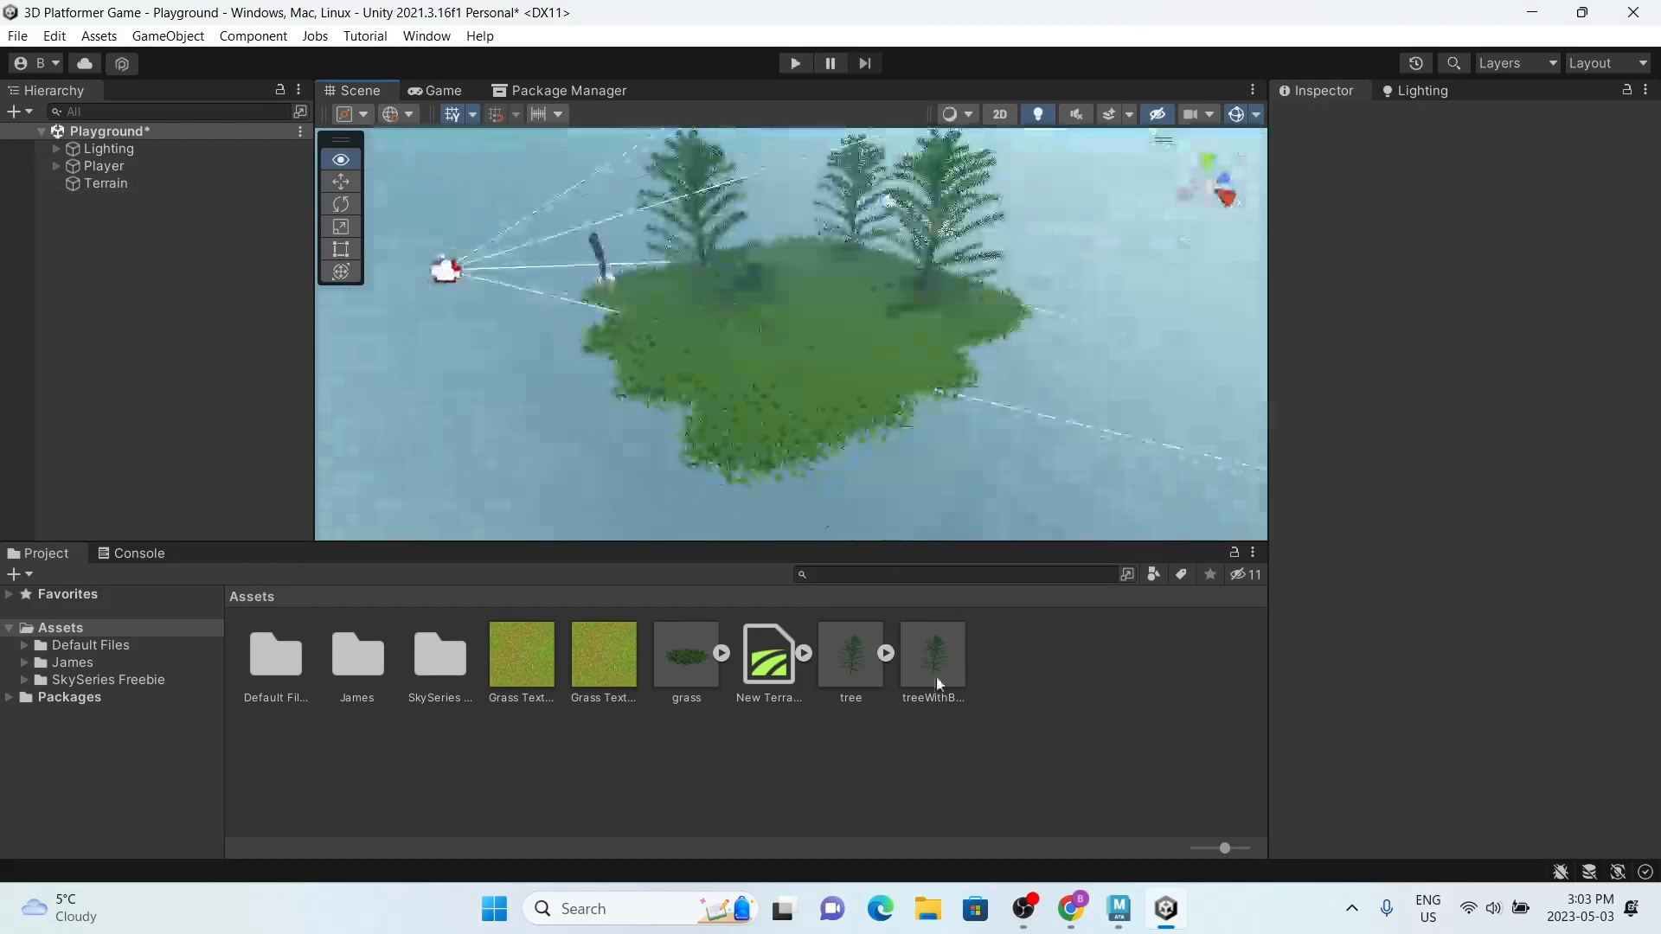
{"action": "left_click", "coordinate": [936, 666]}
{"action": "scroll", "coordinate": [1391, 569], "scroll_direction": "down", "scroll_amount": 5}
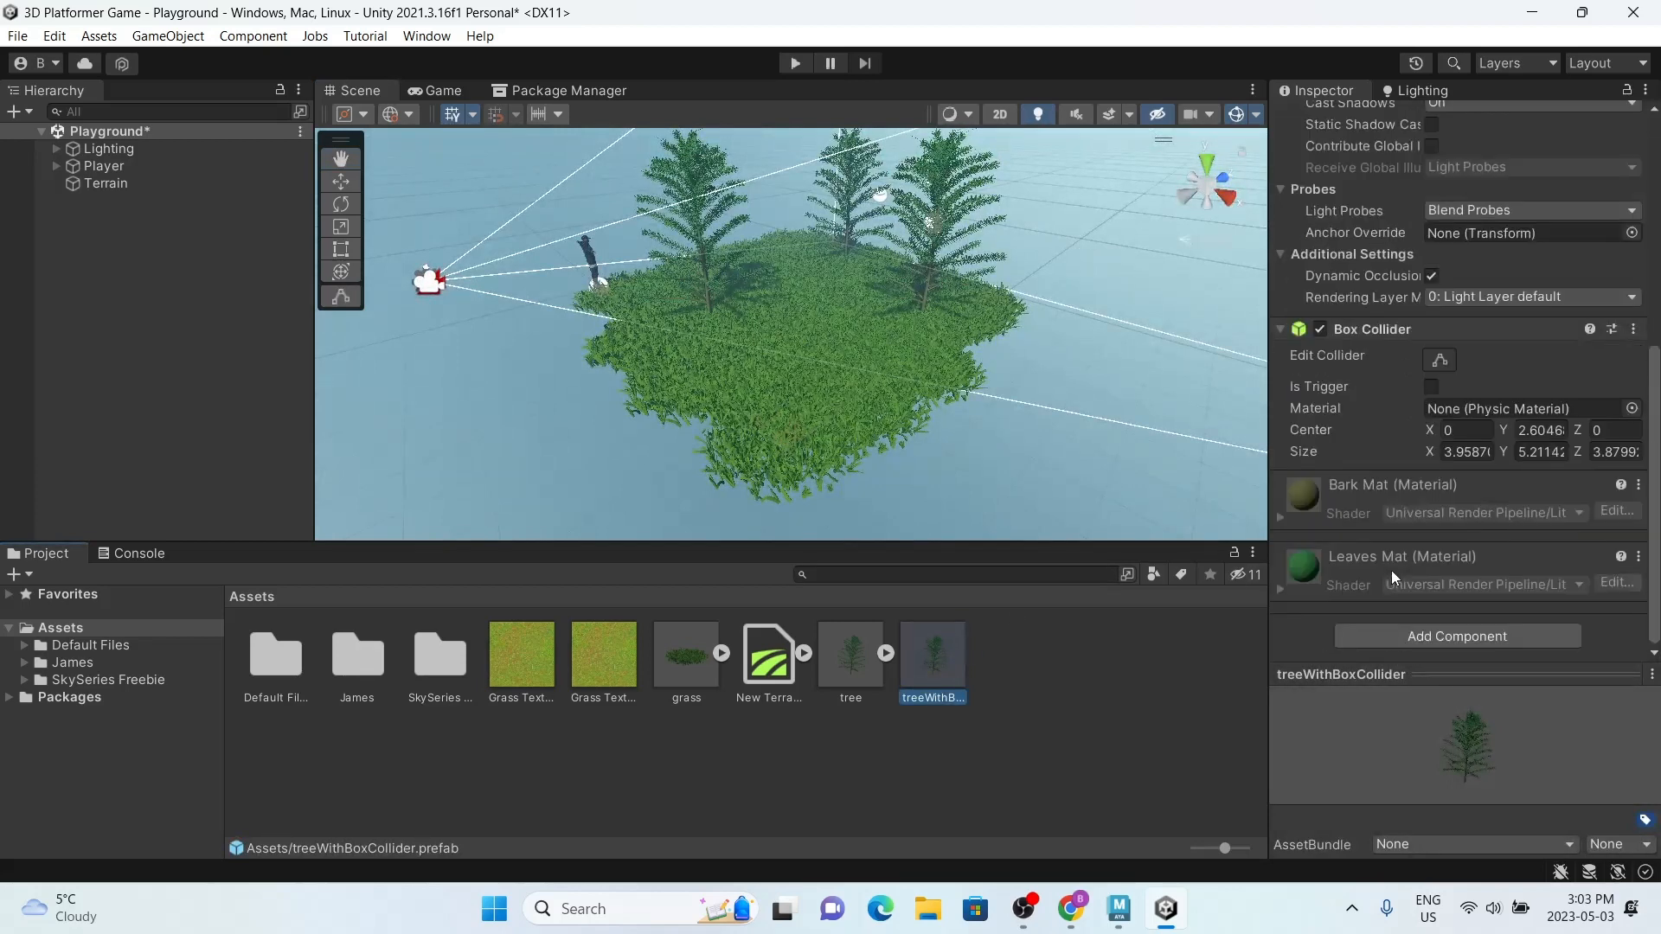
{"action": "scroll", "coordinate": [1392, 569], "scroll_direction": "up", "scroll_amount": 5}
{"action": "left_click", "coordinate": [967, 743]}
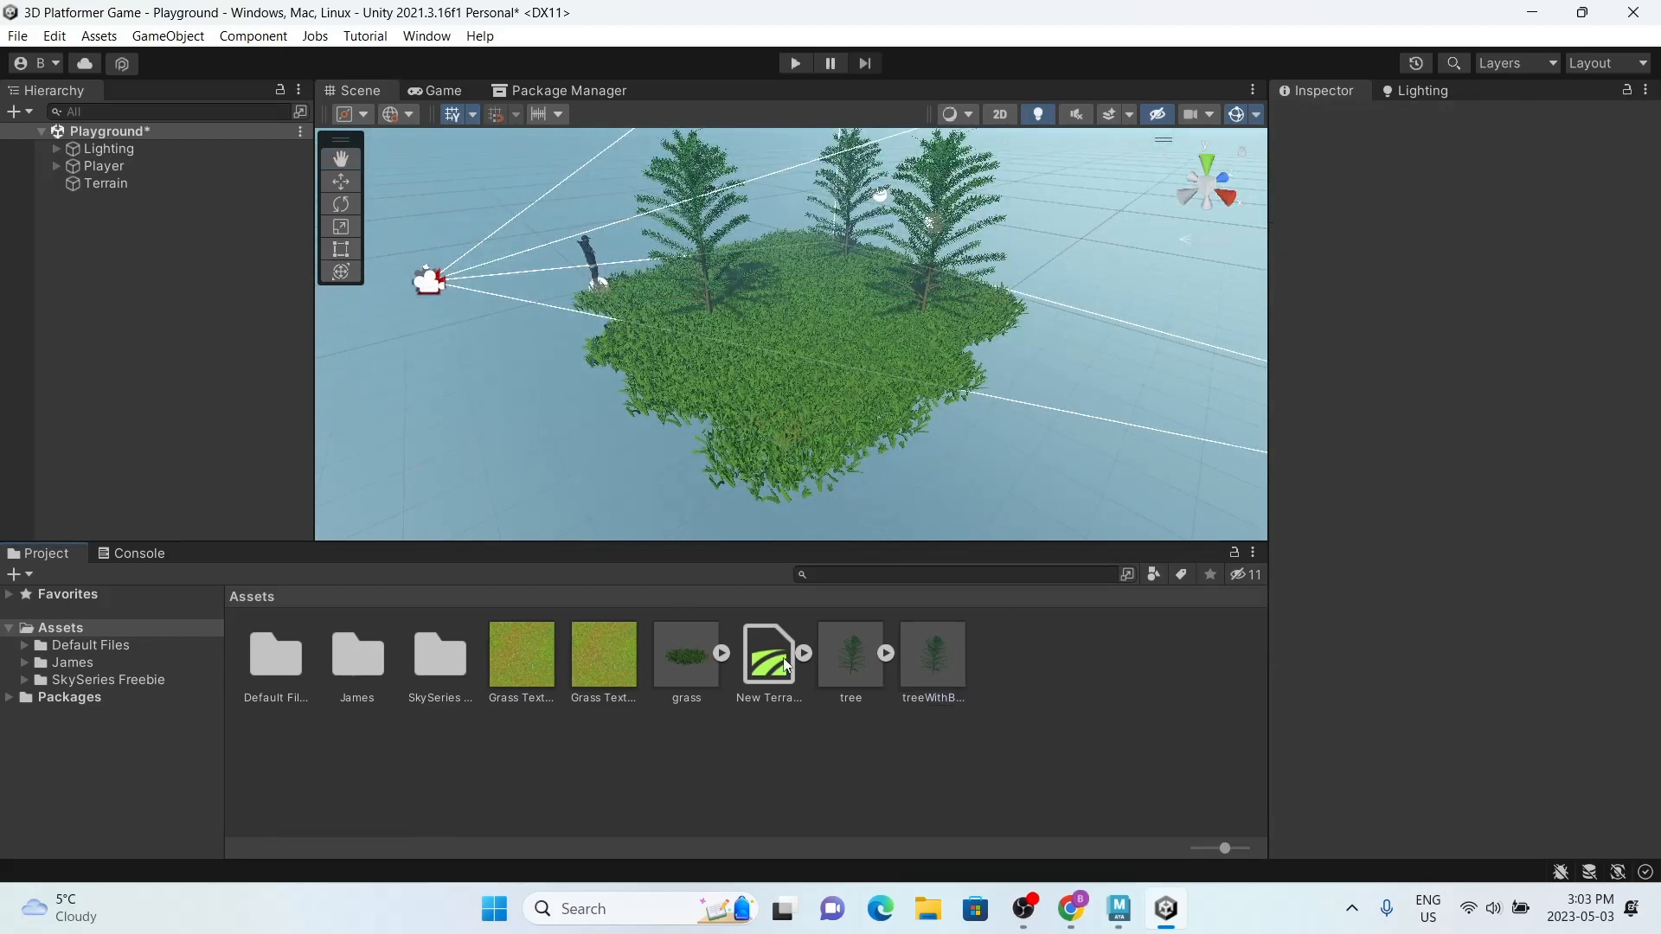
Step: Review the Terrain's tree painting settings, the placed trees from several angles, and the tree model's import settings
{"action": "left_click", "coordinate": [192, 169]}
{"action": "left_click", "coordinate": [194, 184]}
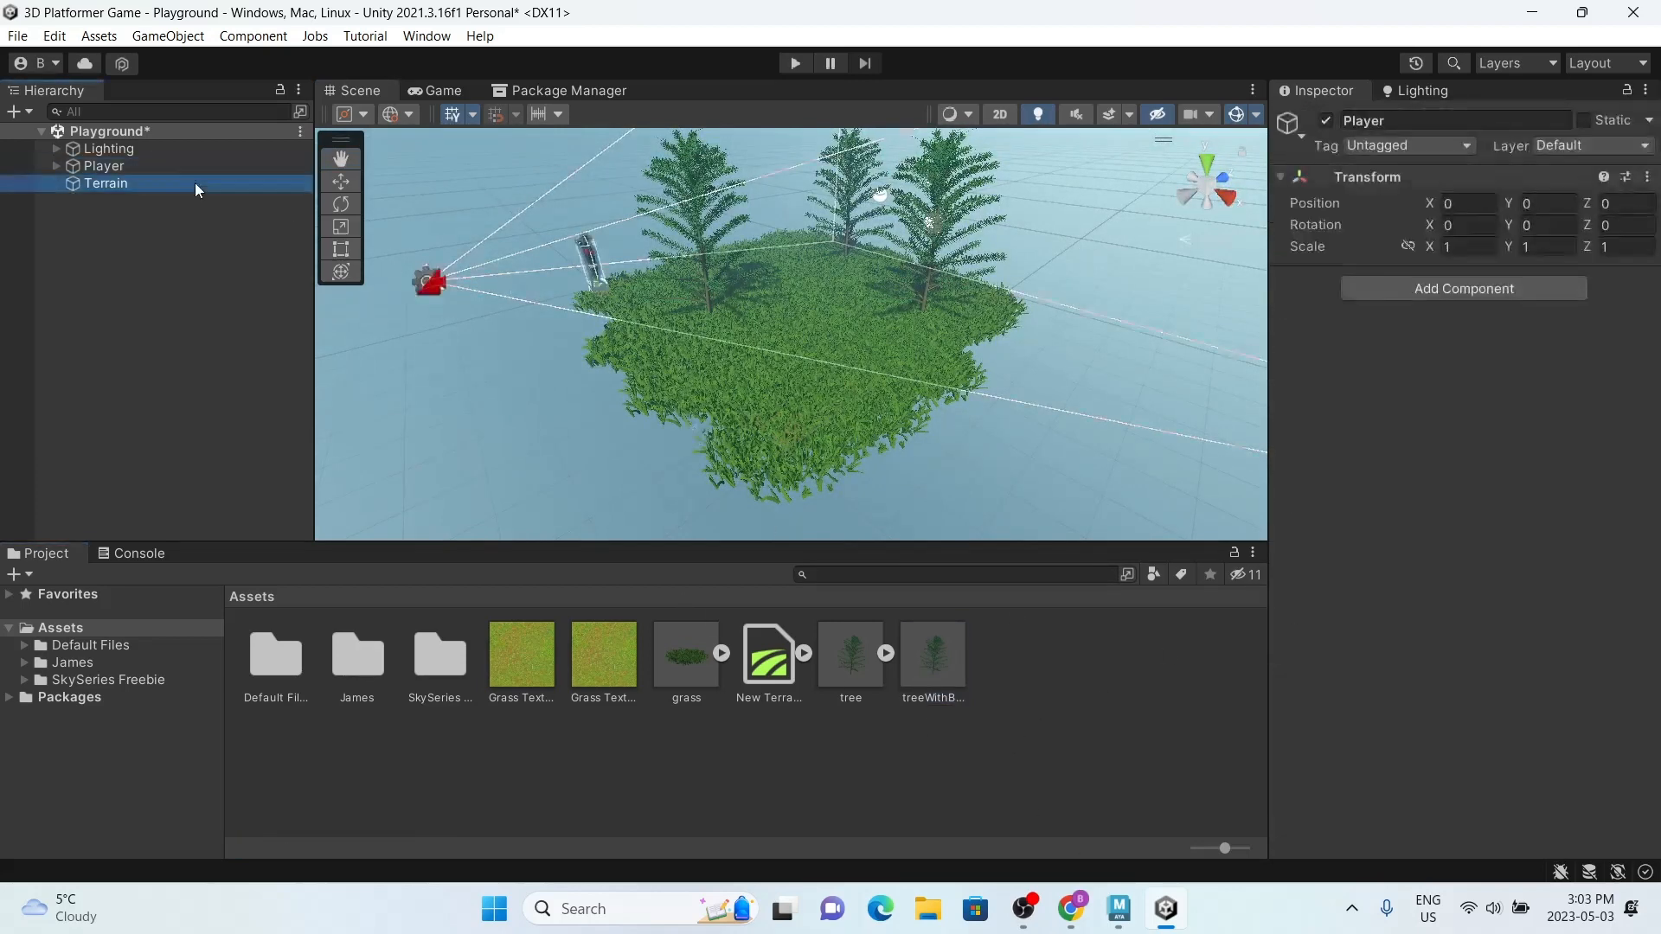
{"action": "left_click", "coordinate": [439, 383]}
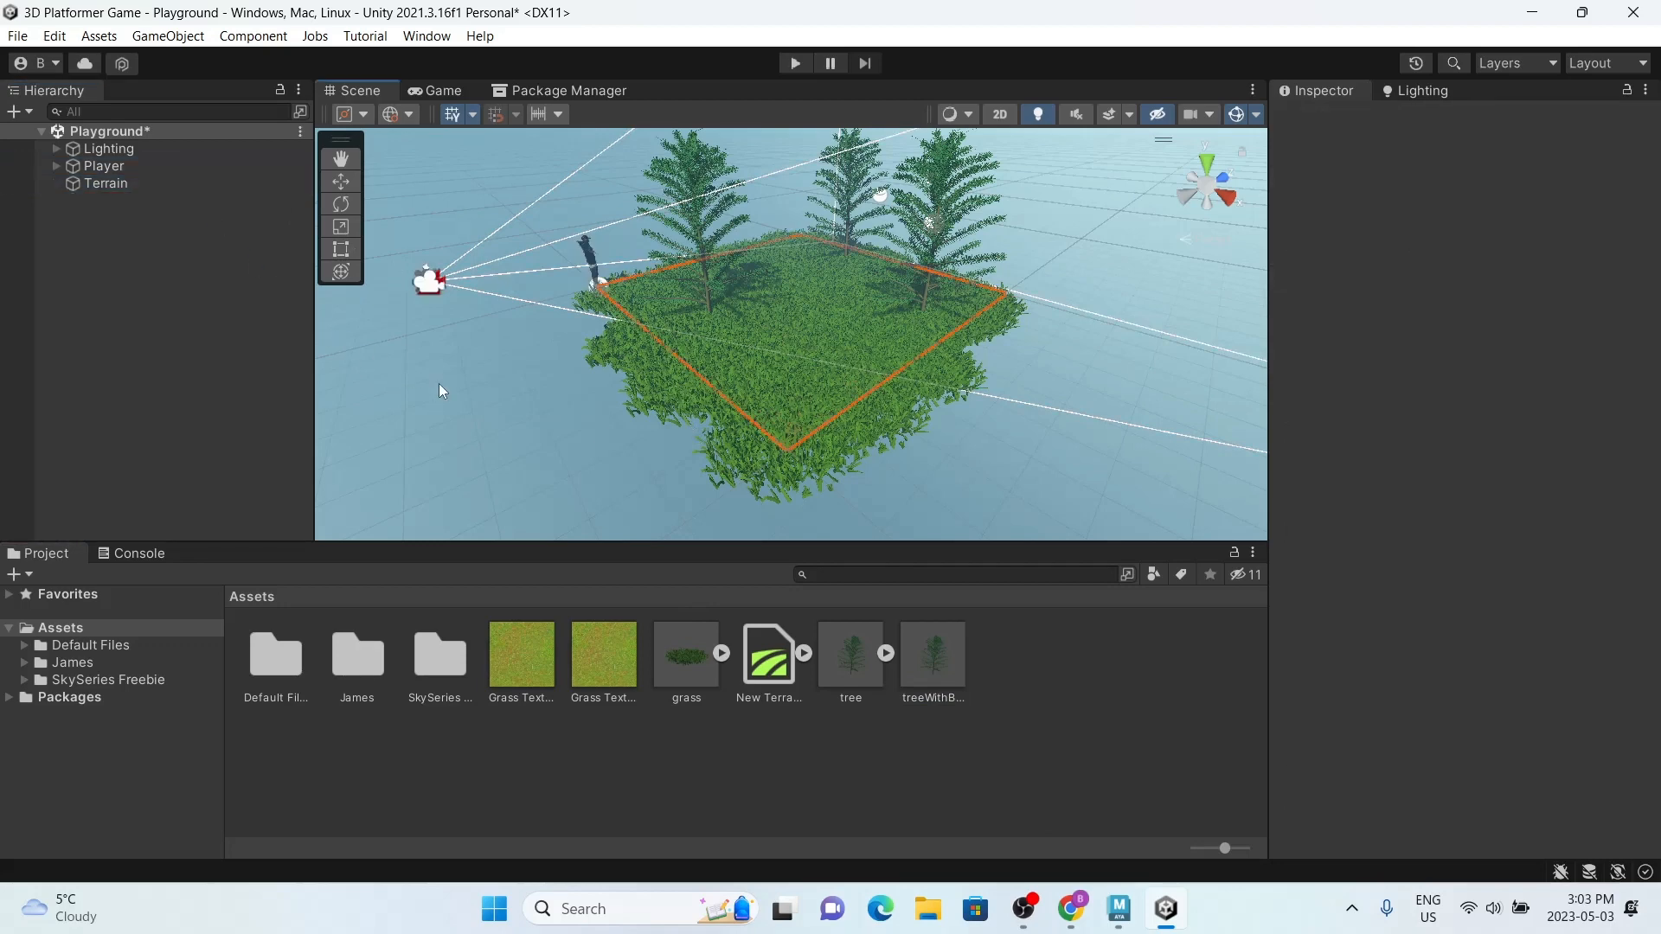
{"action": "left_click", "coordinate": [201, 182]}
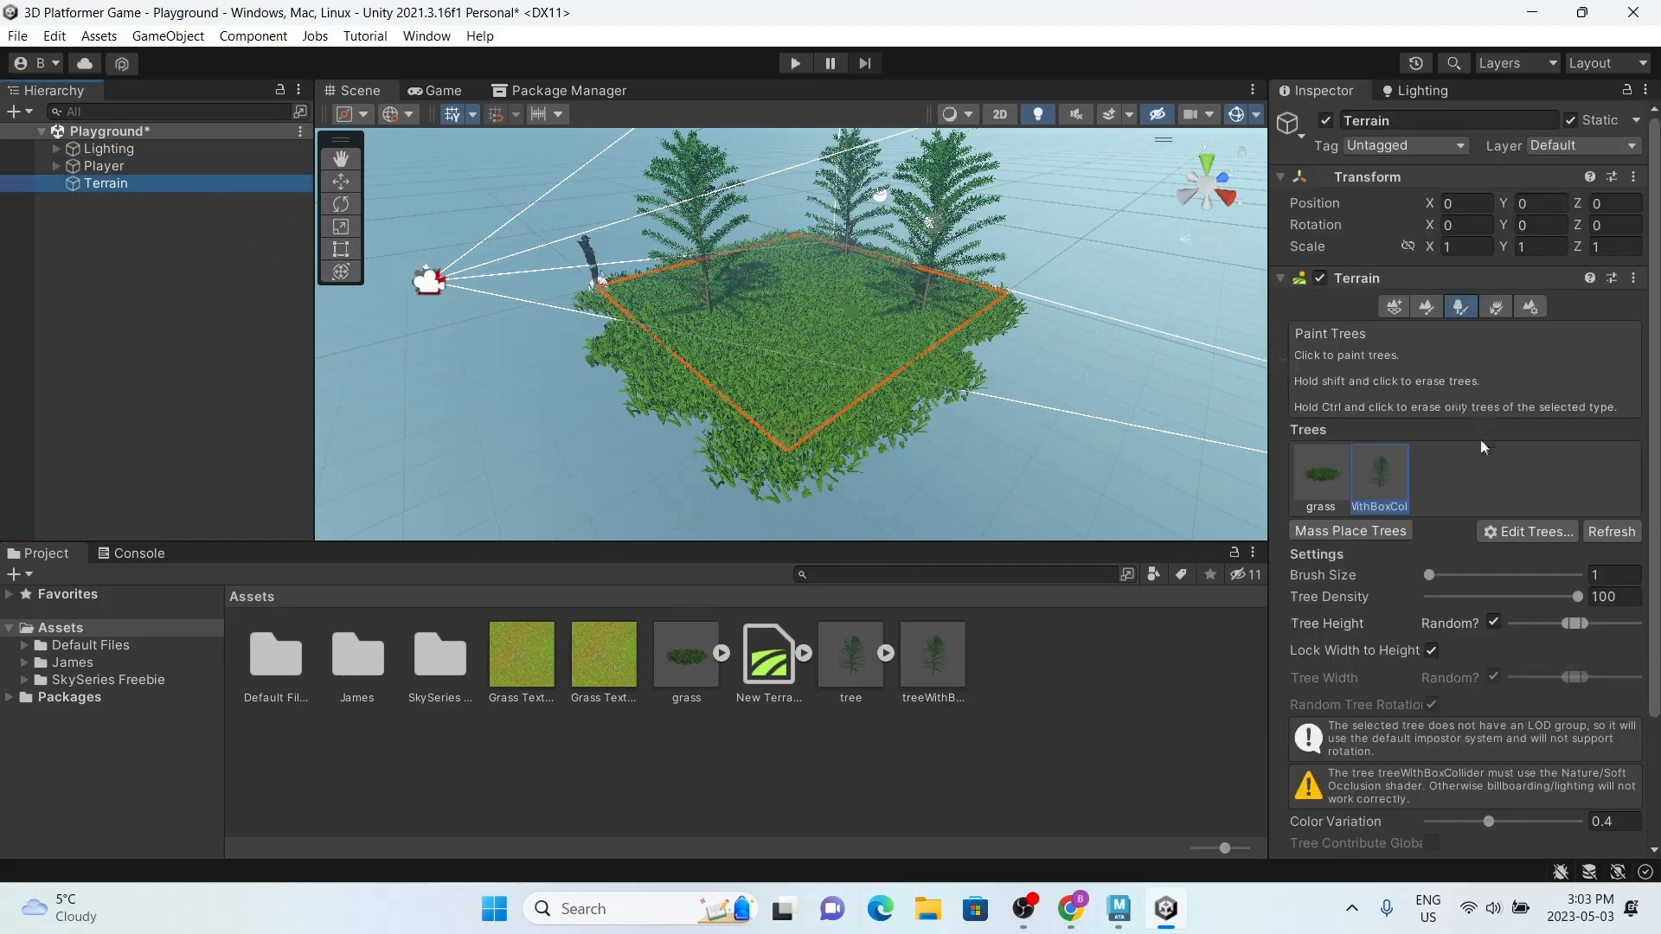
{"action": "left_click_drag", "start_coordinate": [625, 321], "coordinate": [1027, 370], "text": "alt"}
{"action": "scroll", "coordinate": [1027, 370], "scroll_direction": "down", "scroll_amount": 4}
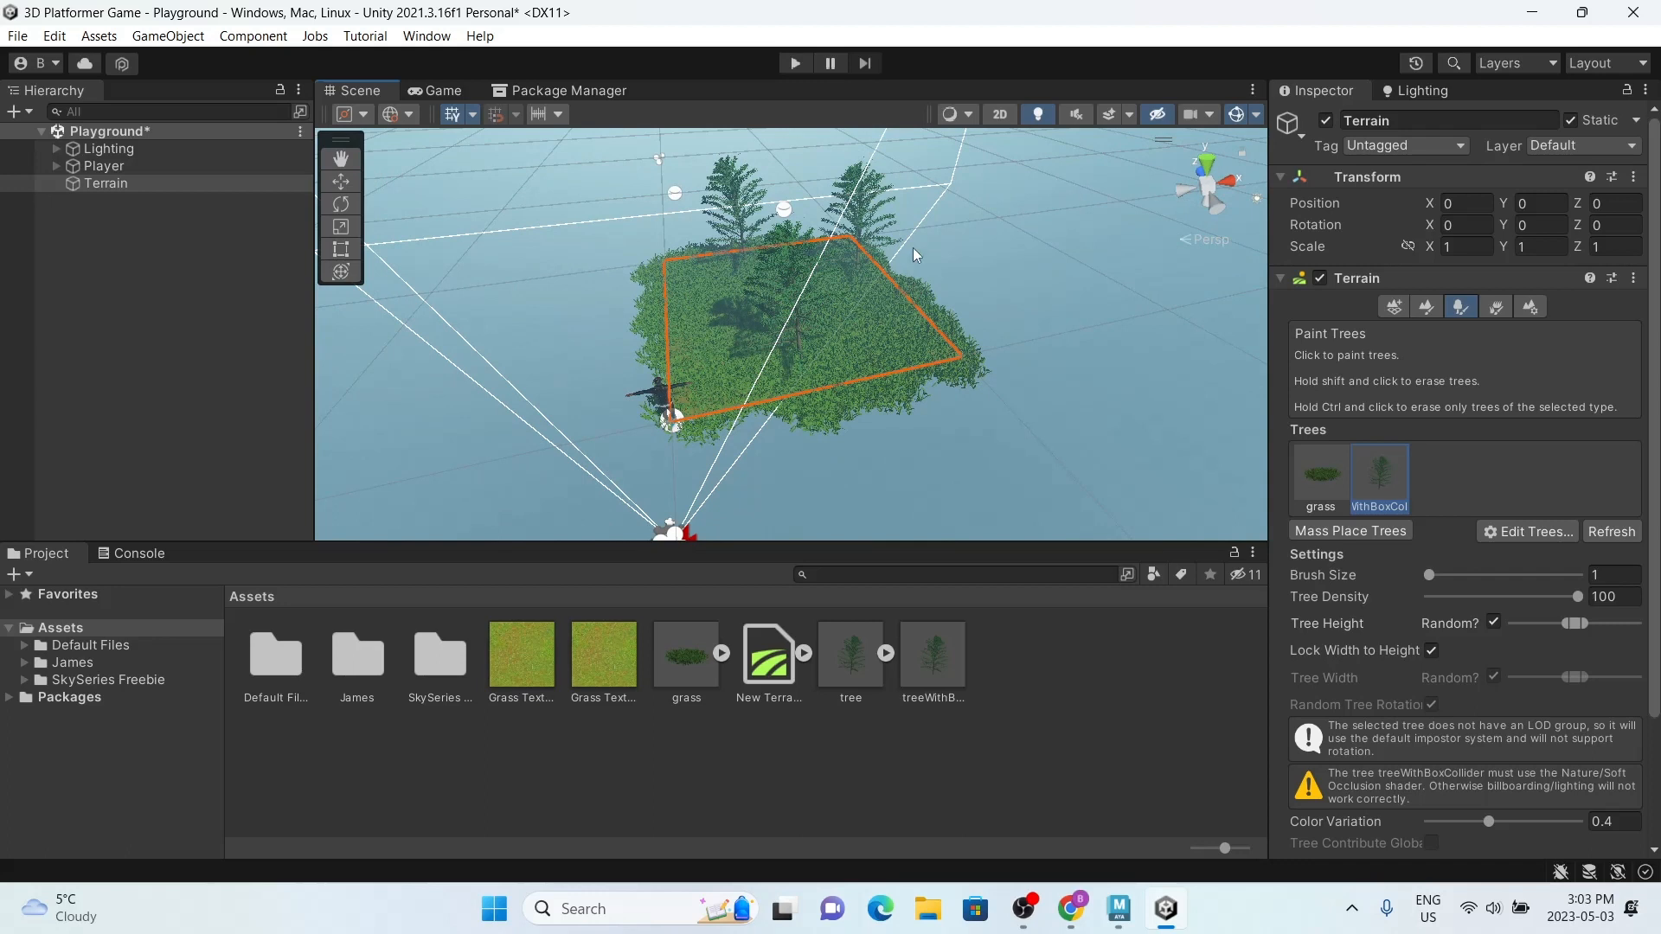
{"action": "left_click", "coordinate": [947, 743]}
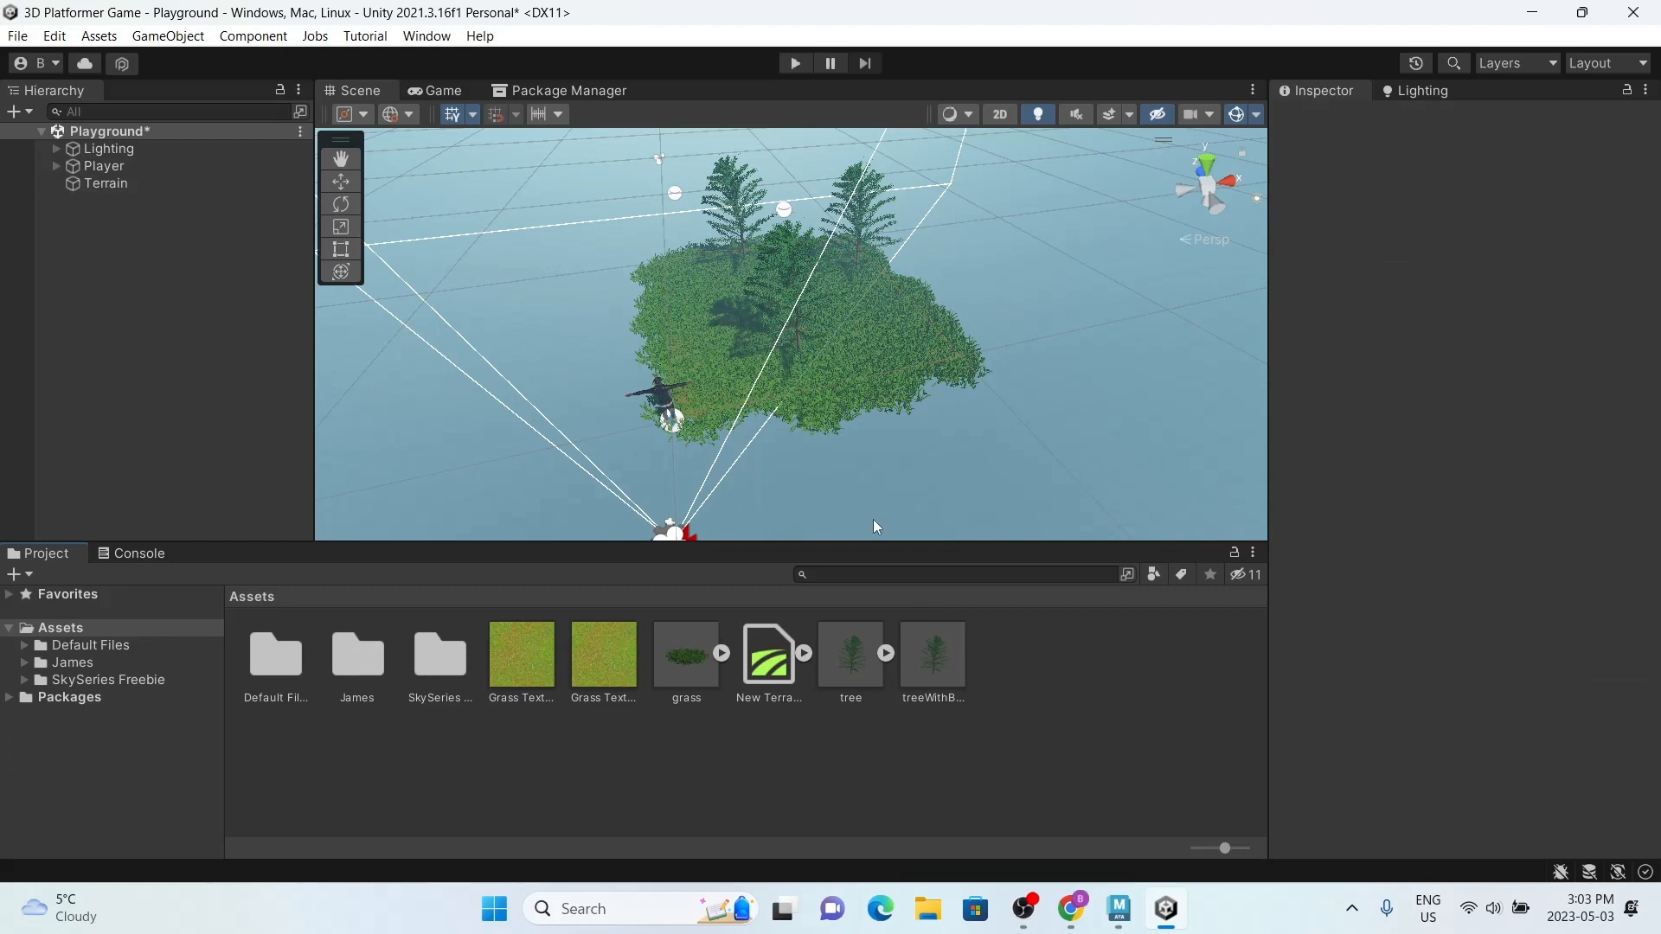
{"action": "left_click", "coordinate": [121, 186]}
{"action": "left_click", "coordinate": [829, 636]}
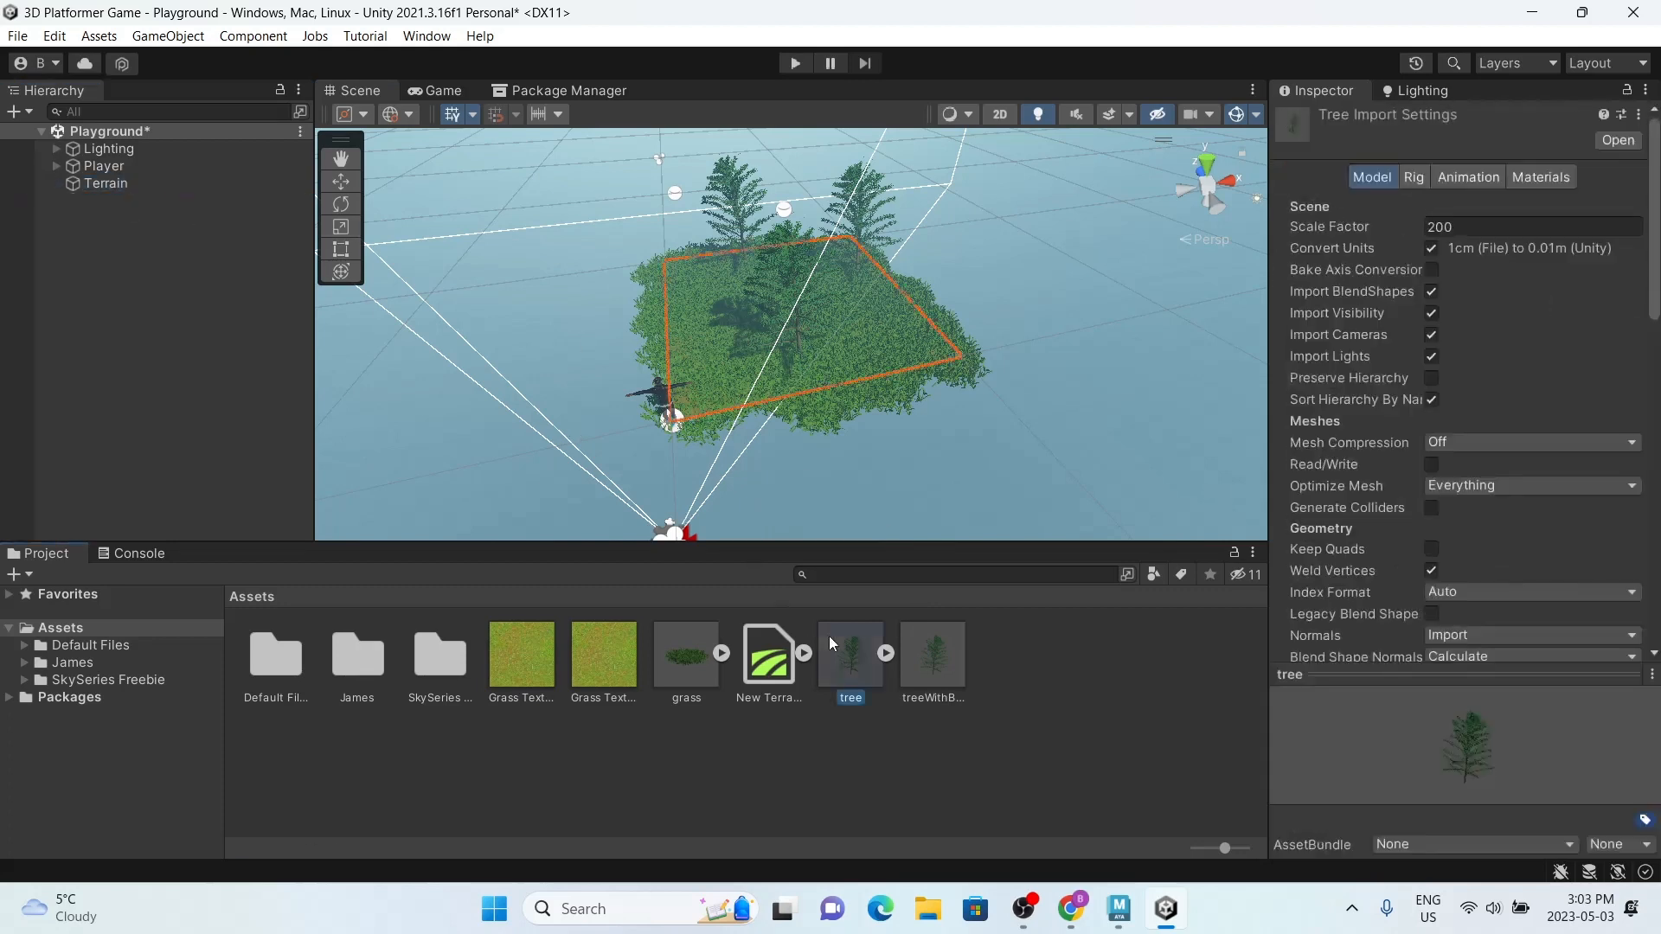
Step: Inspect the components of the treeWithBoxCollider prefab asset, then clear the selection
{"action": "left_click", "coordinate": [922, 665]}
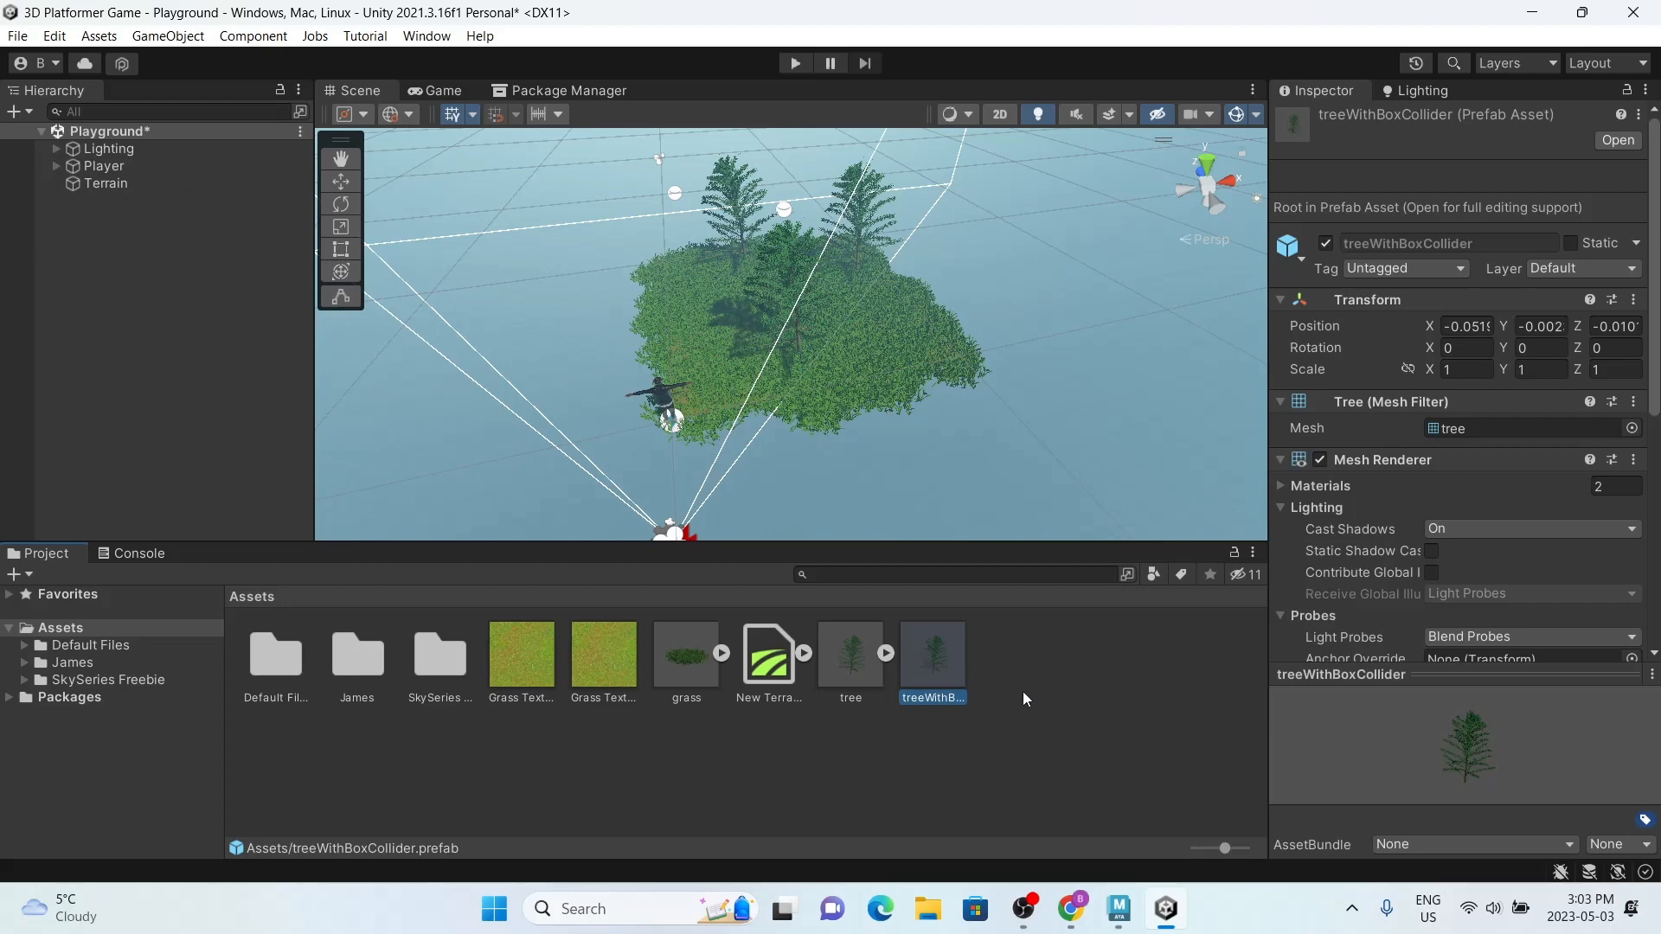
{"action": "scroll", "coordinate": [1324, 548], "scroll_direction": "down", "scroll_amount": 5}
{"action": "scroll", "coordinate": [1323, 548], "scroll_direction": "up", "scroll_amount": 5}
{"action": "left_click", "coordinate": [1017, 744]}
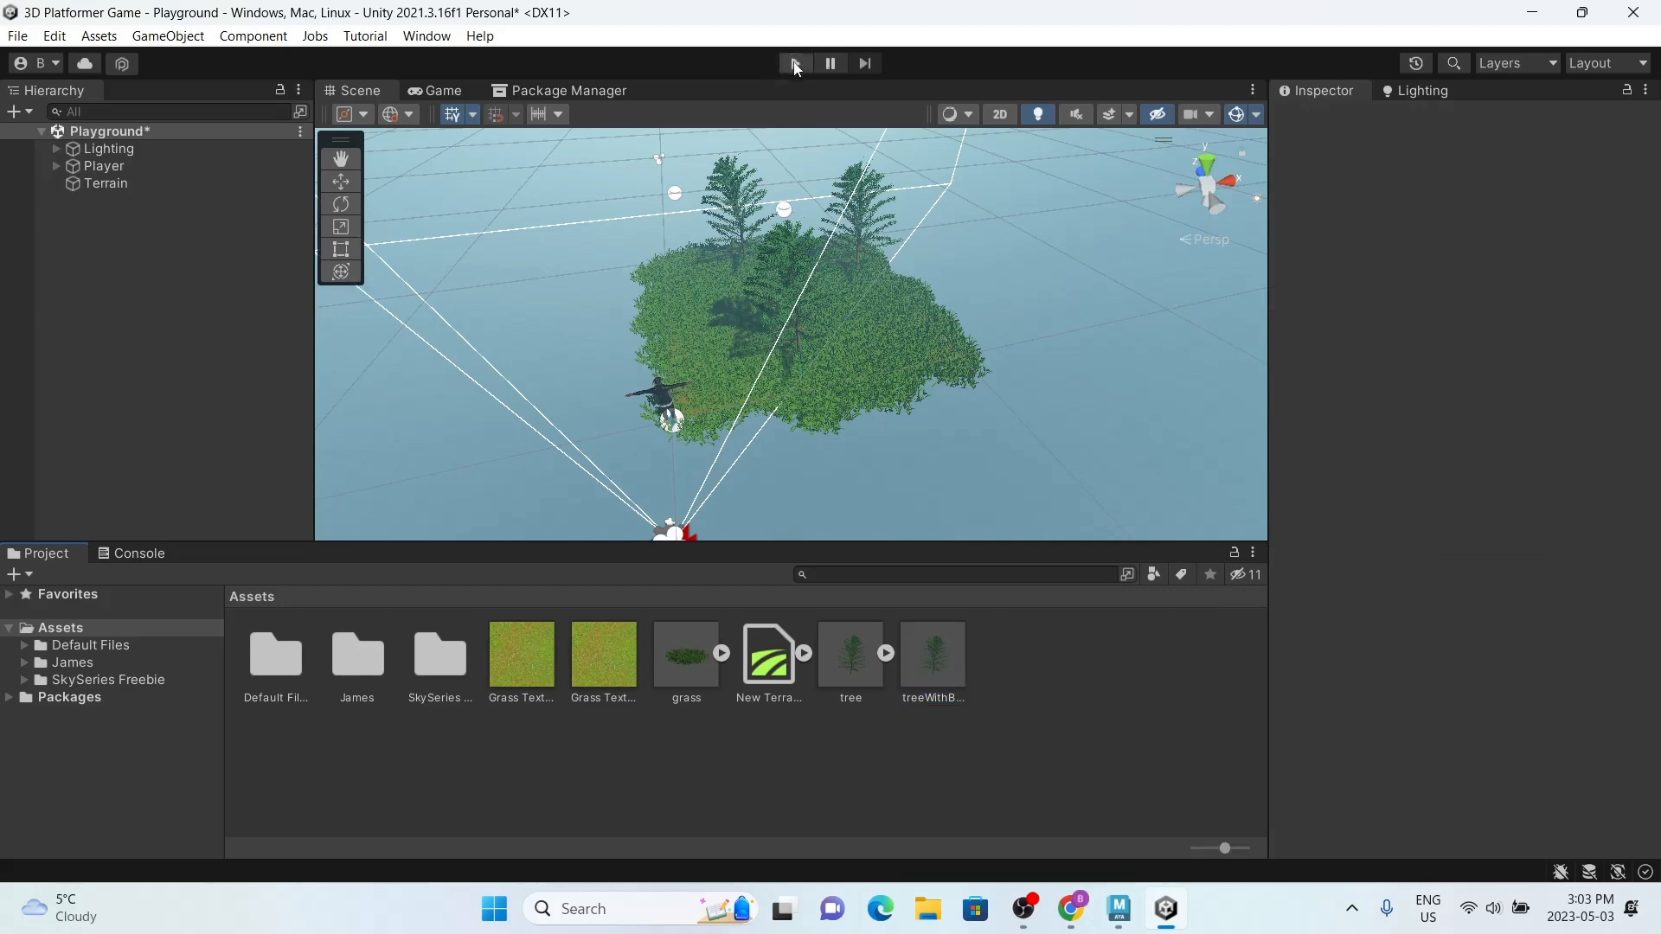
Step: Play the scene, run and jump the character across the grass towards the trees, then stop playing
{"action": "left_click", "coordinate": [796, 63]}
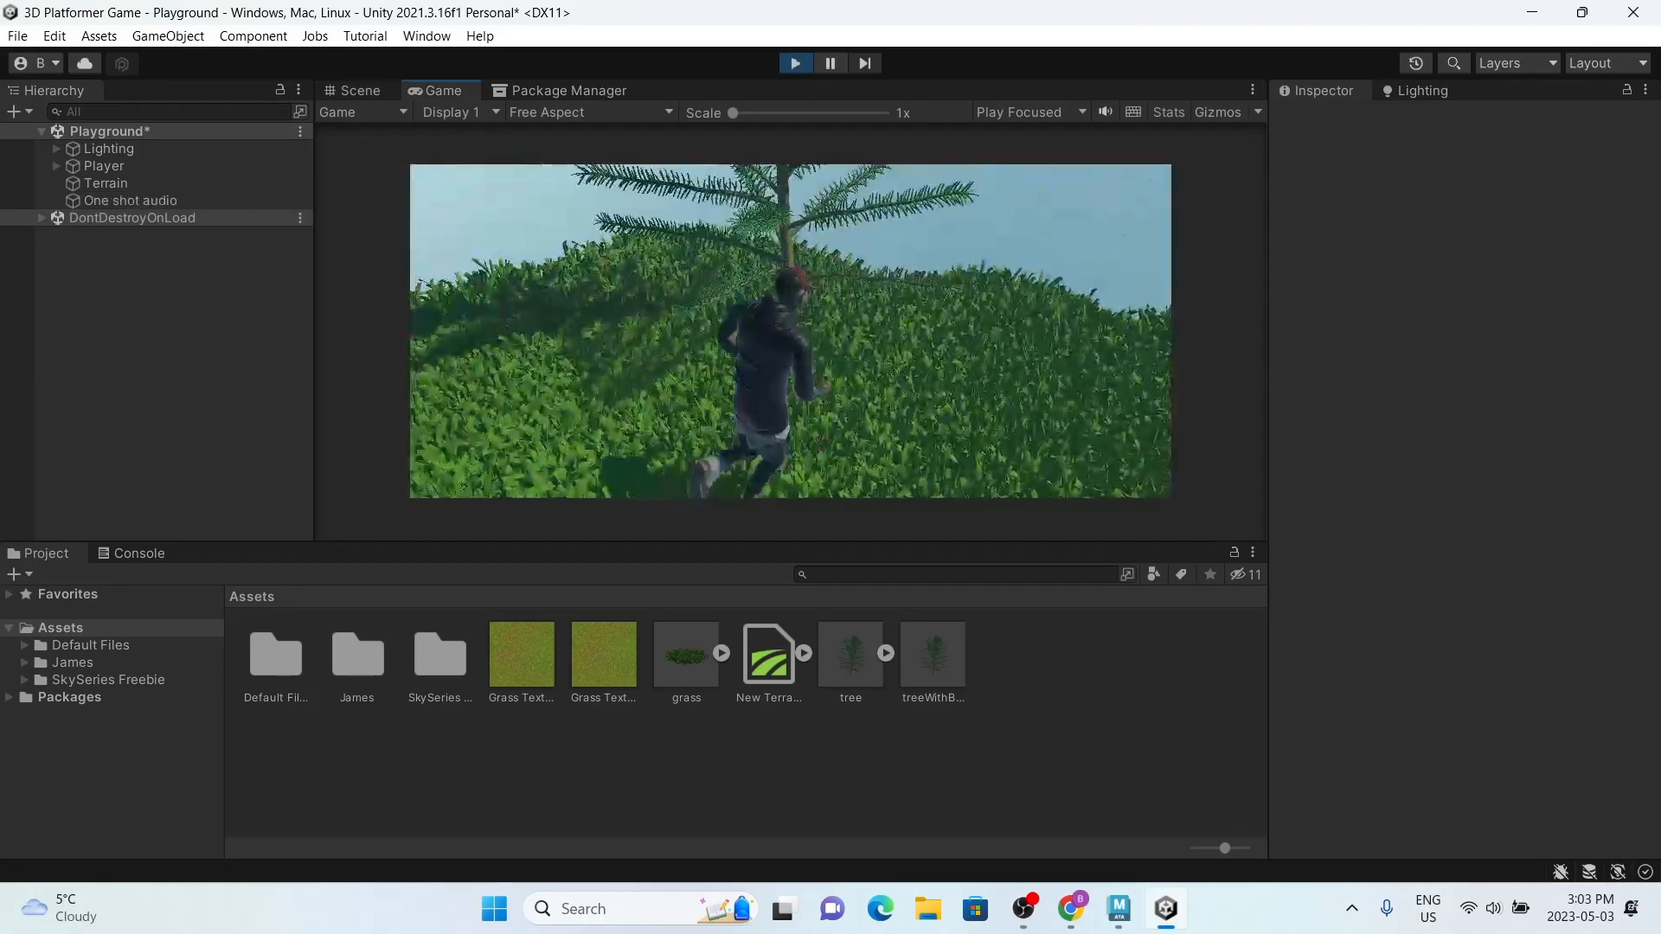
{"action": "key", "text": "space"}
{"action": "key", "text": "s"}
{"action": "key", "text": "w"}
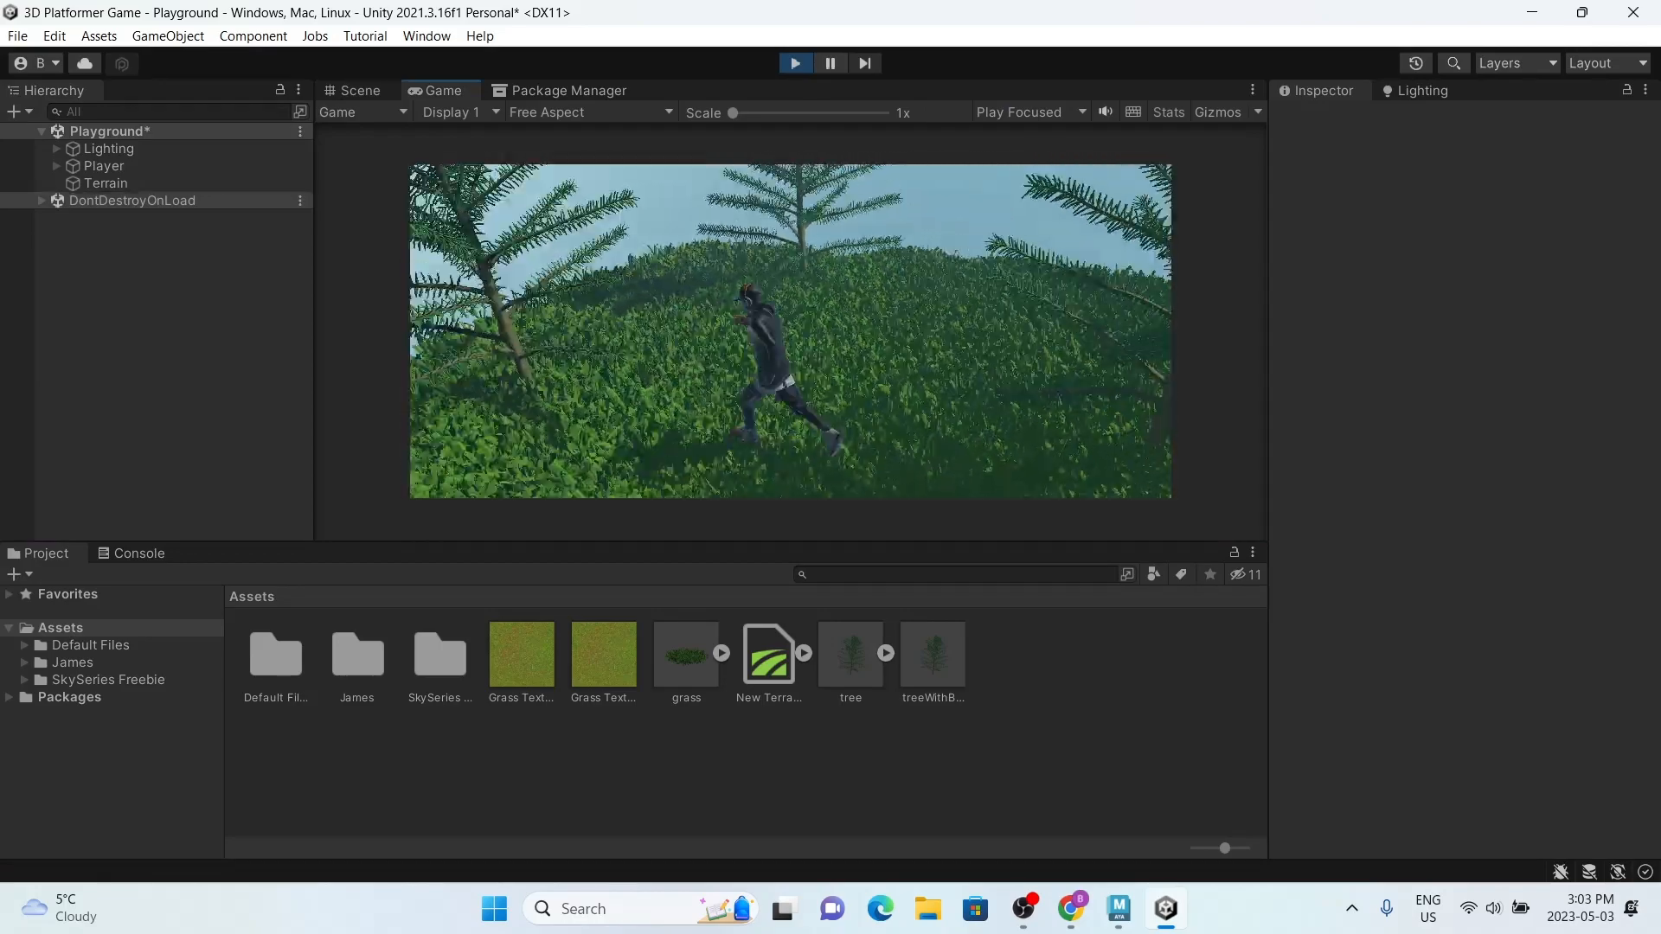
{"action": "key", "text": "w"}
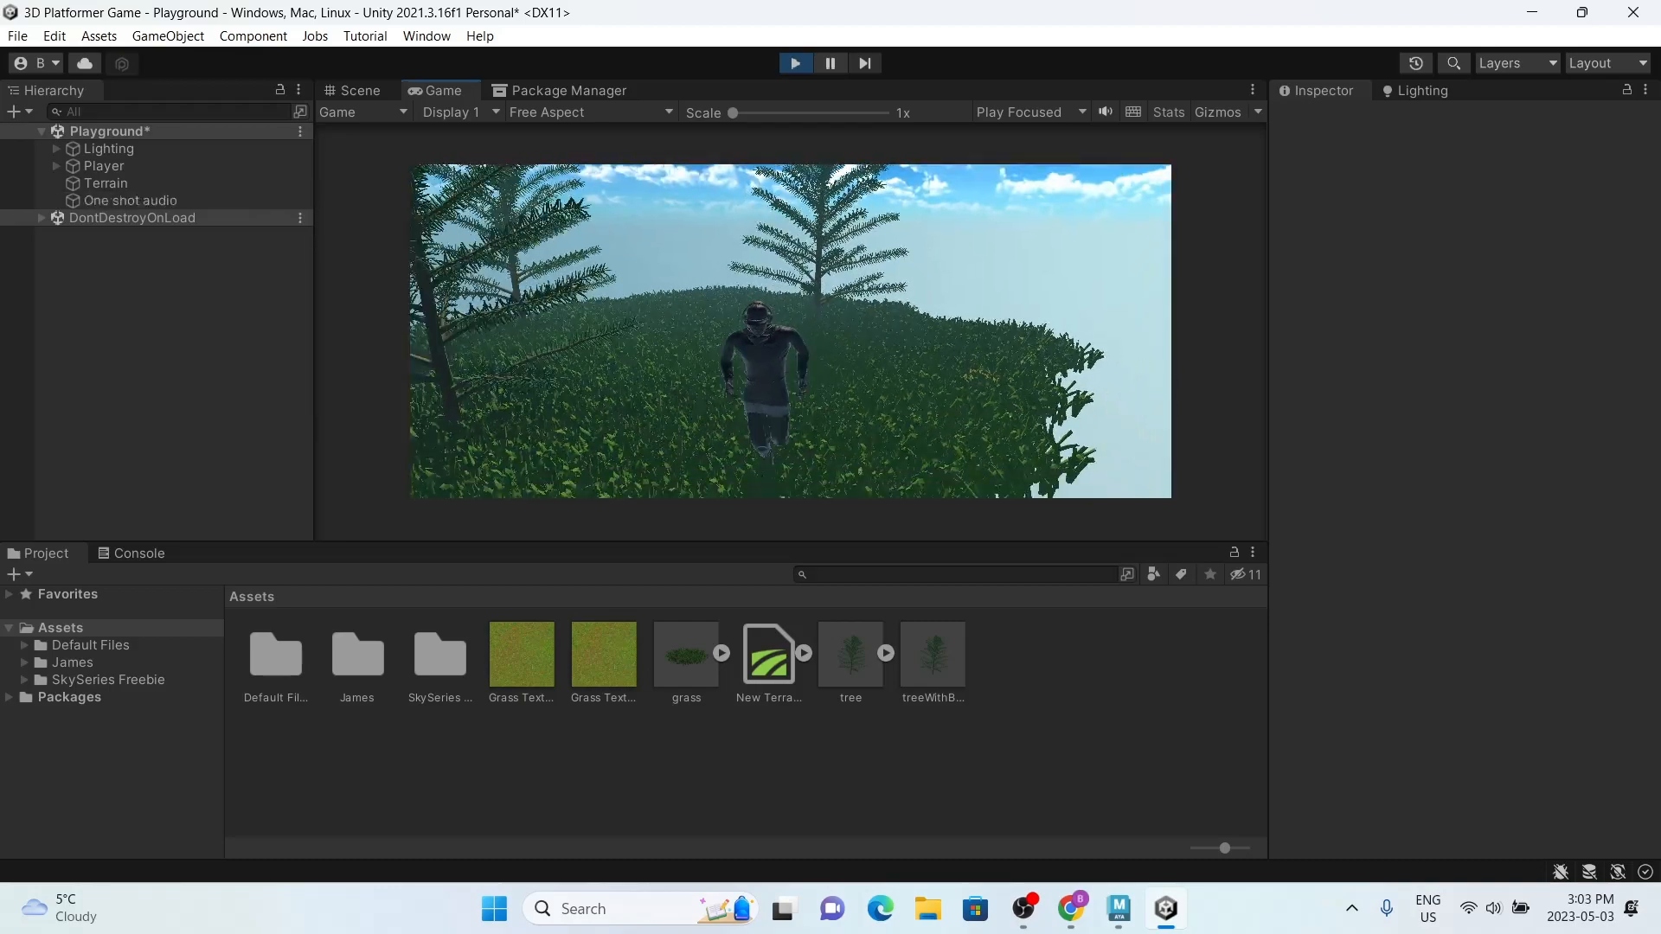
{"action": "key", "text": "super"}
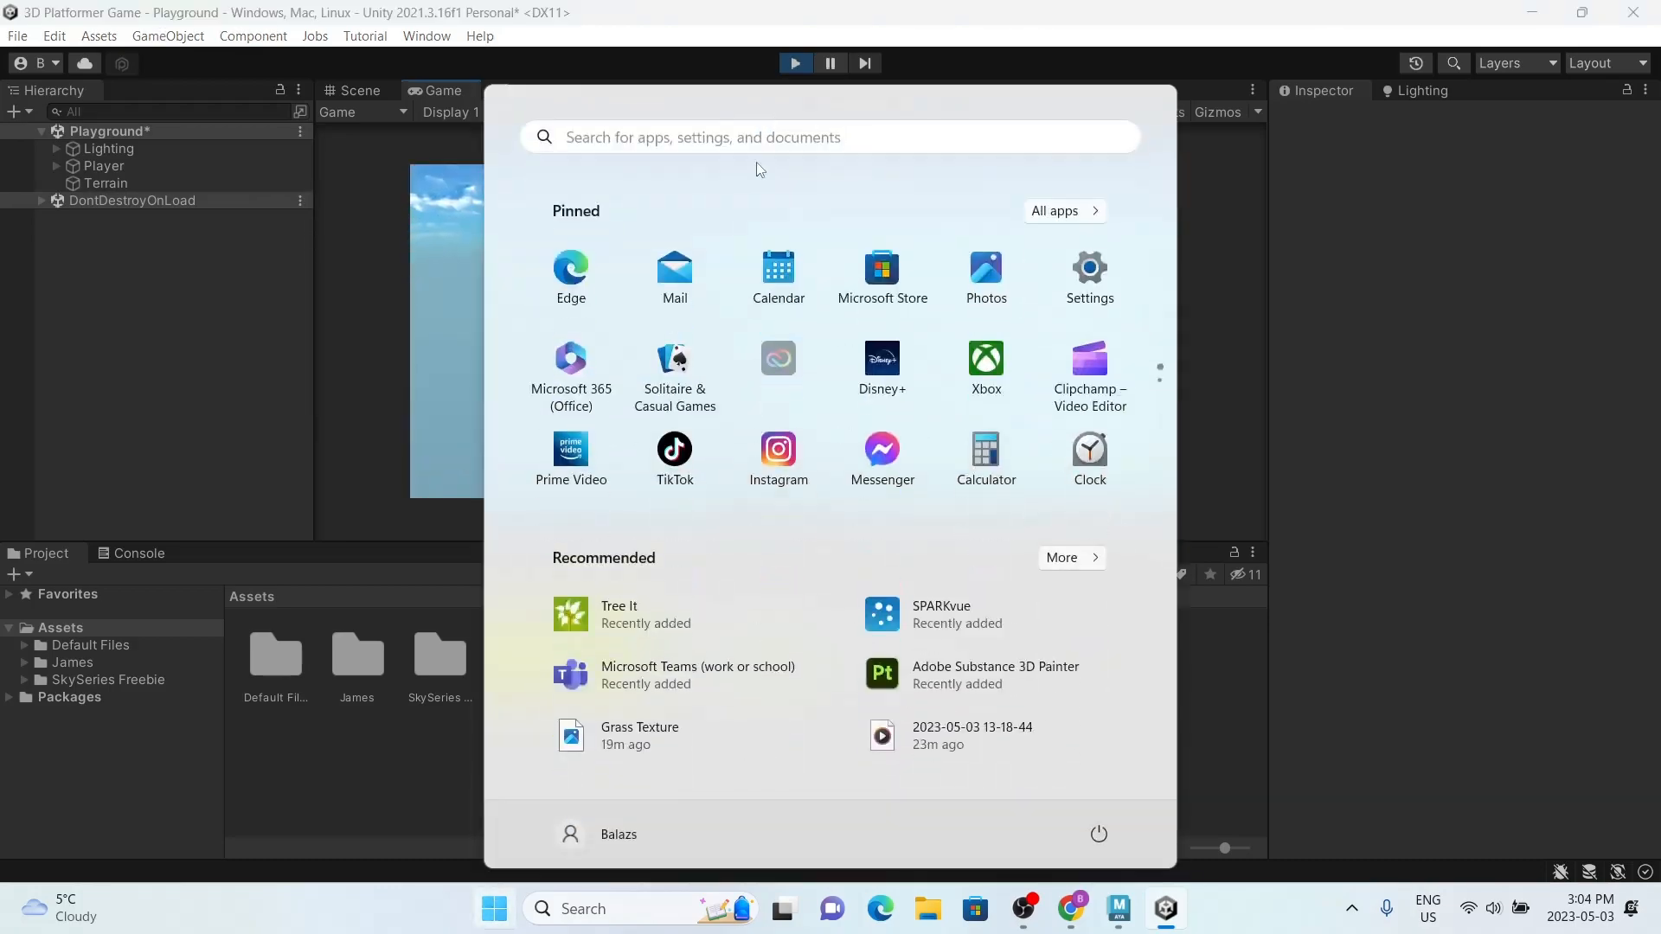
{"action": "left_click", "coordinate": [798, 61]}
Step: Play the scene again and move the character in several directions around the trees, including a jump, then release the pointer from the game
{"action": "left_click", "coordinate": [796, 61]}
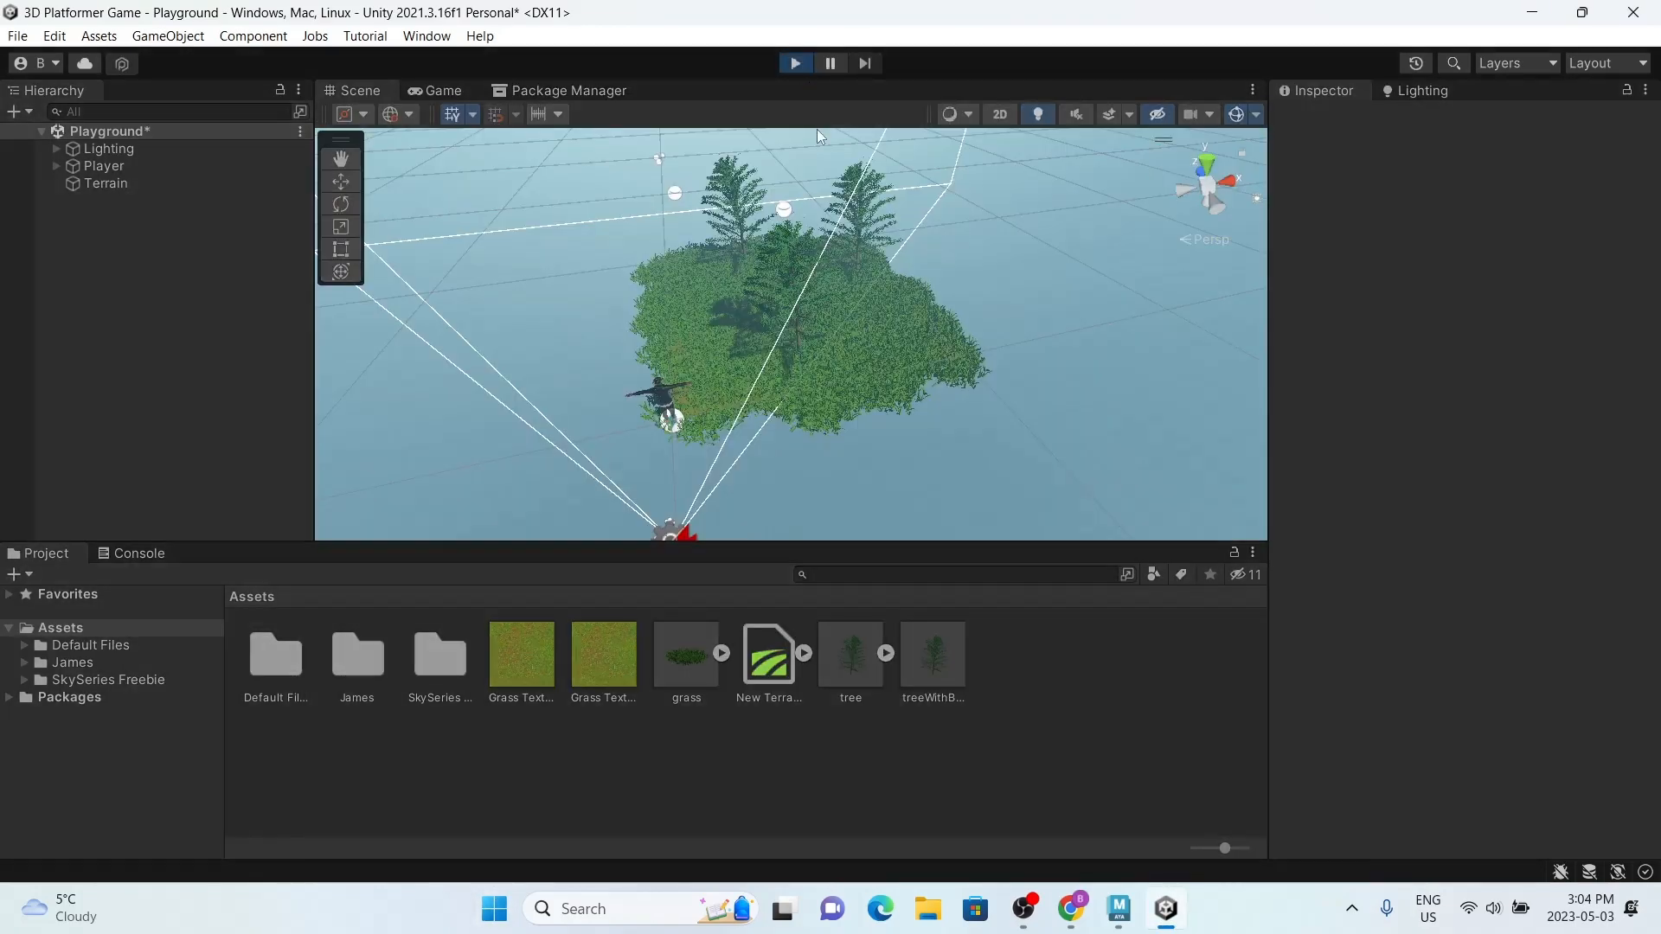
{"action": "key", "text": "w"}
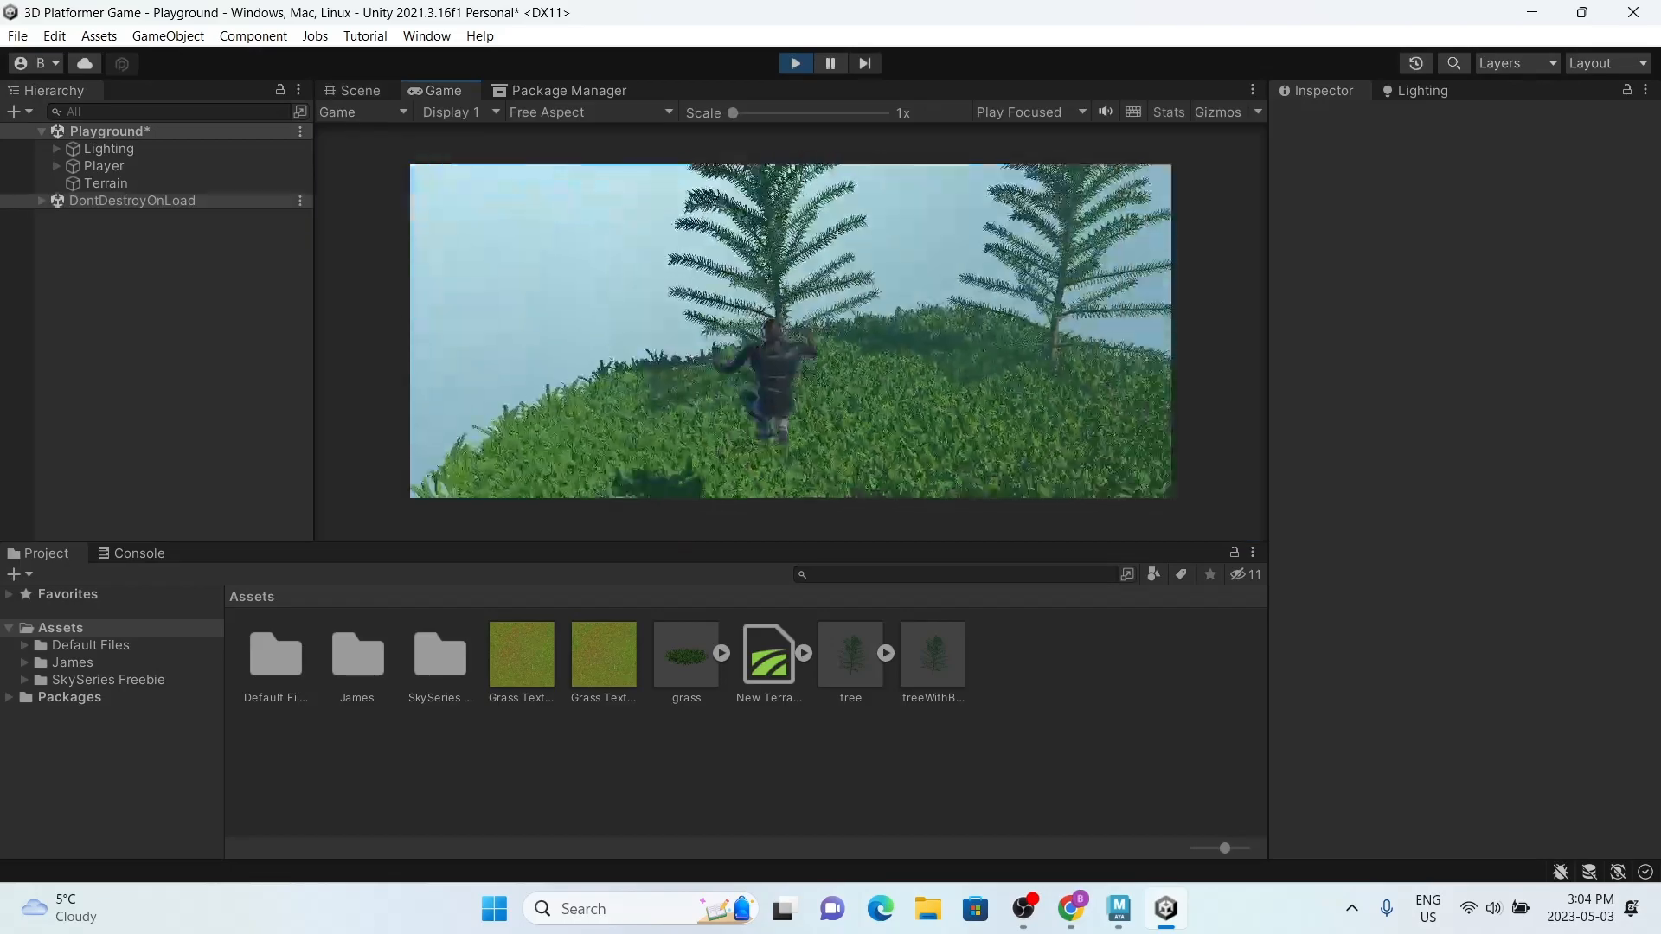
{"action": "key", "text": "space"}
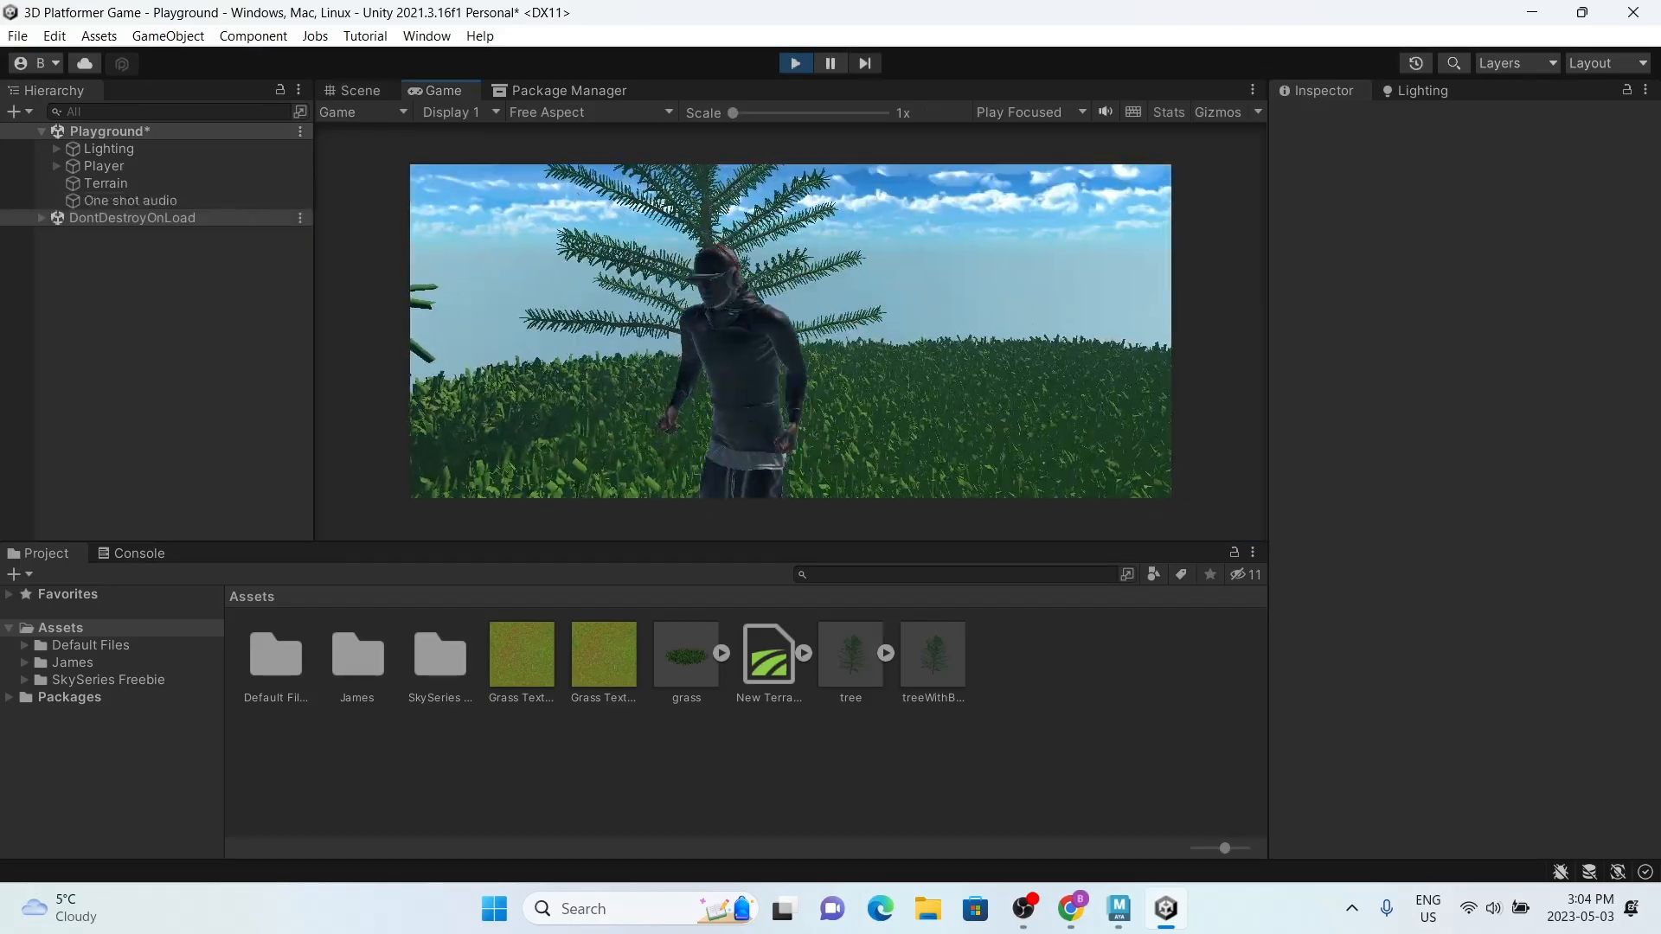
{"action": "key", "text": "w"}
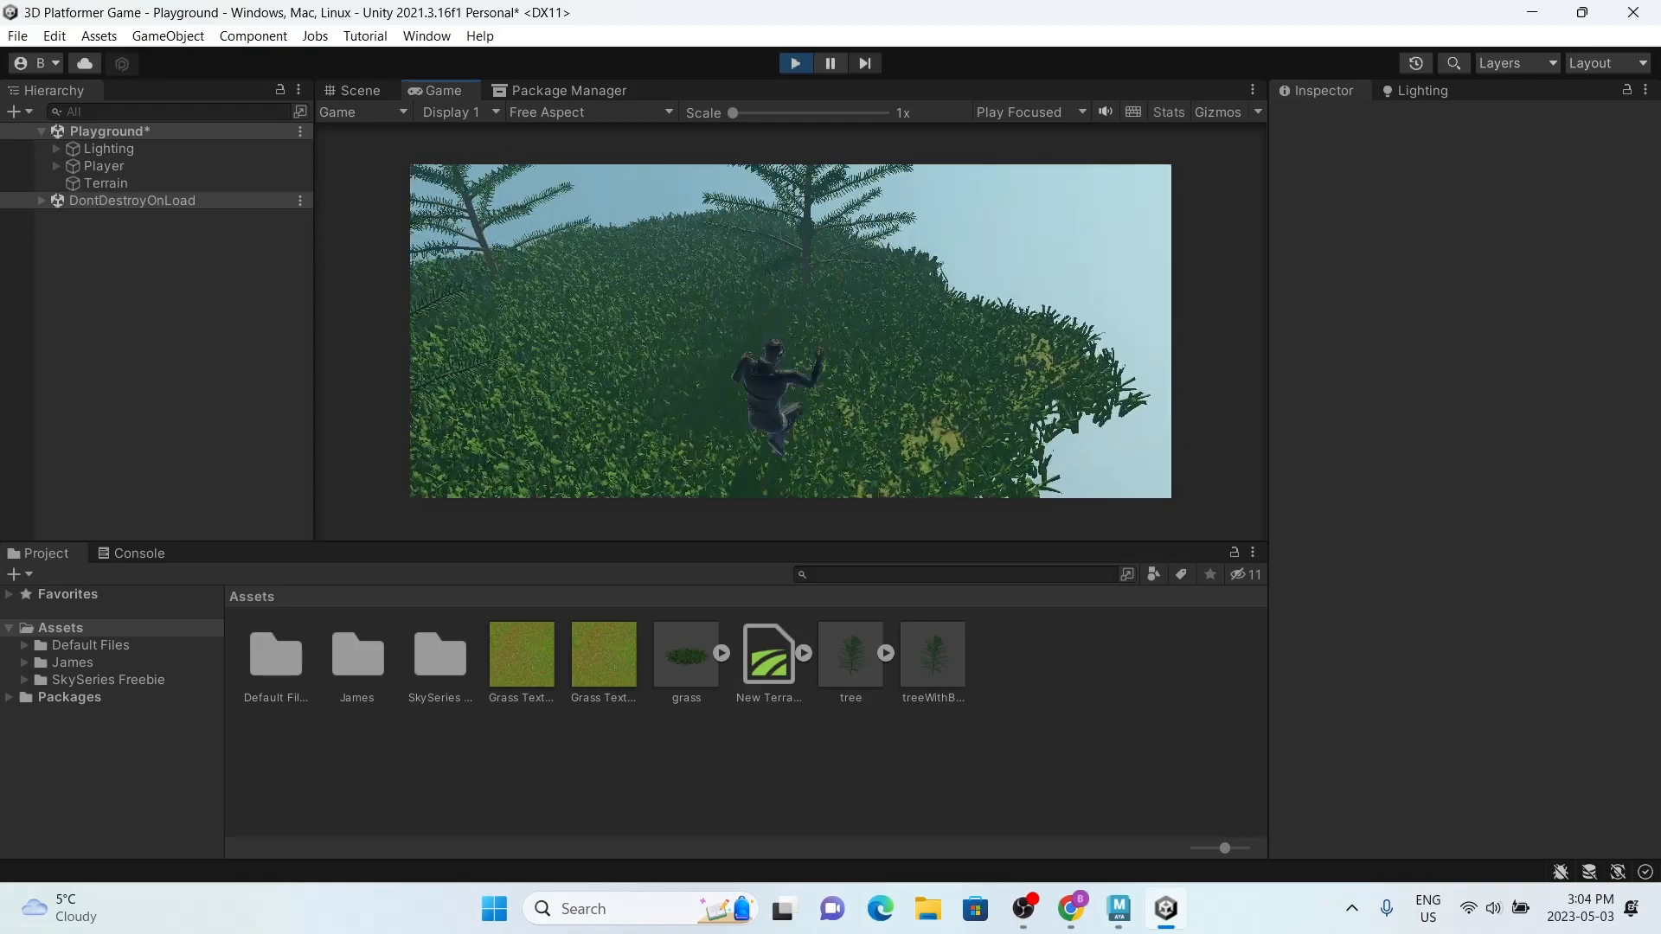
{"action": "key", "text": "w"}
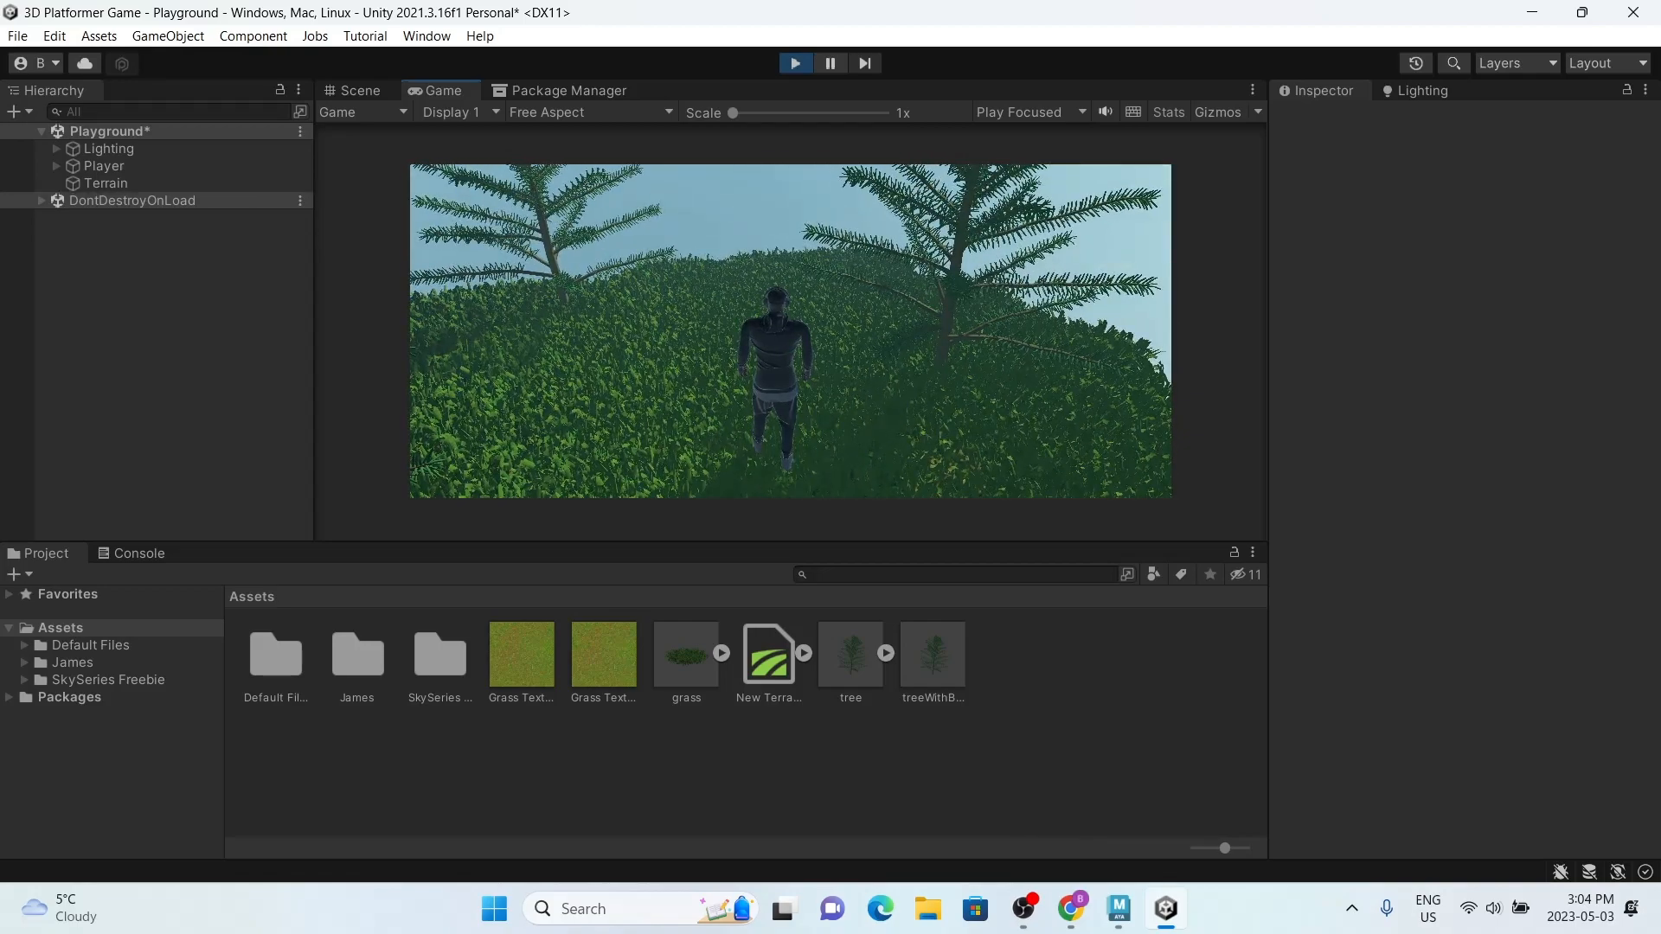
{"action": "key", "text": "s"}
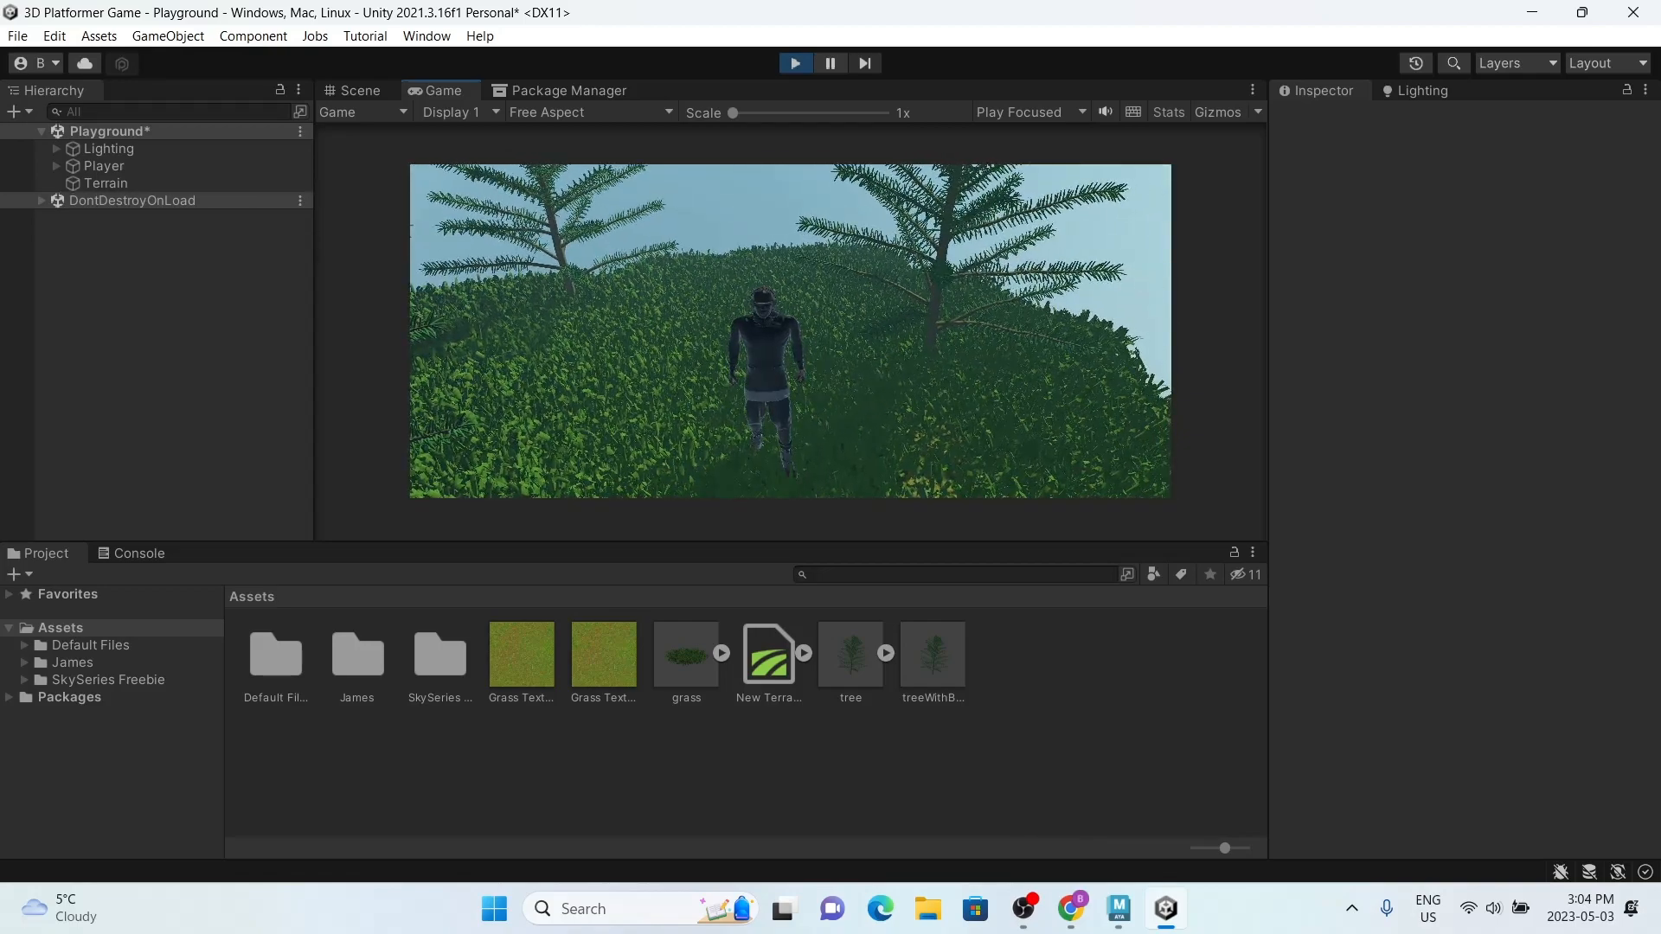
{"action": "key", "text": "a"}
{"action": "key", "text": "w"}
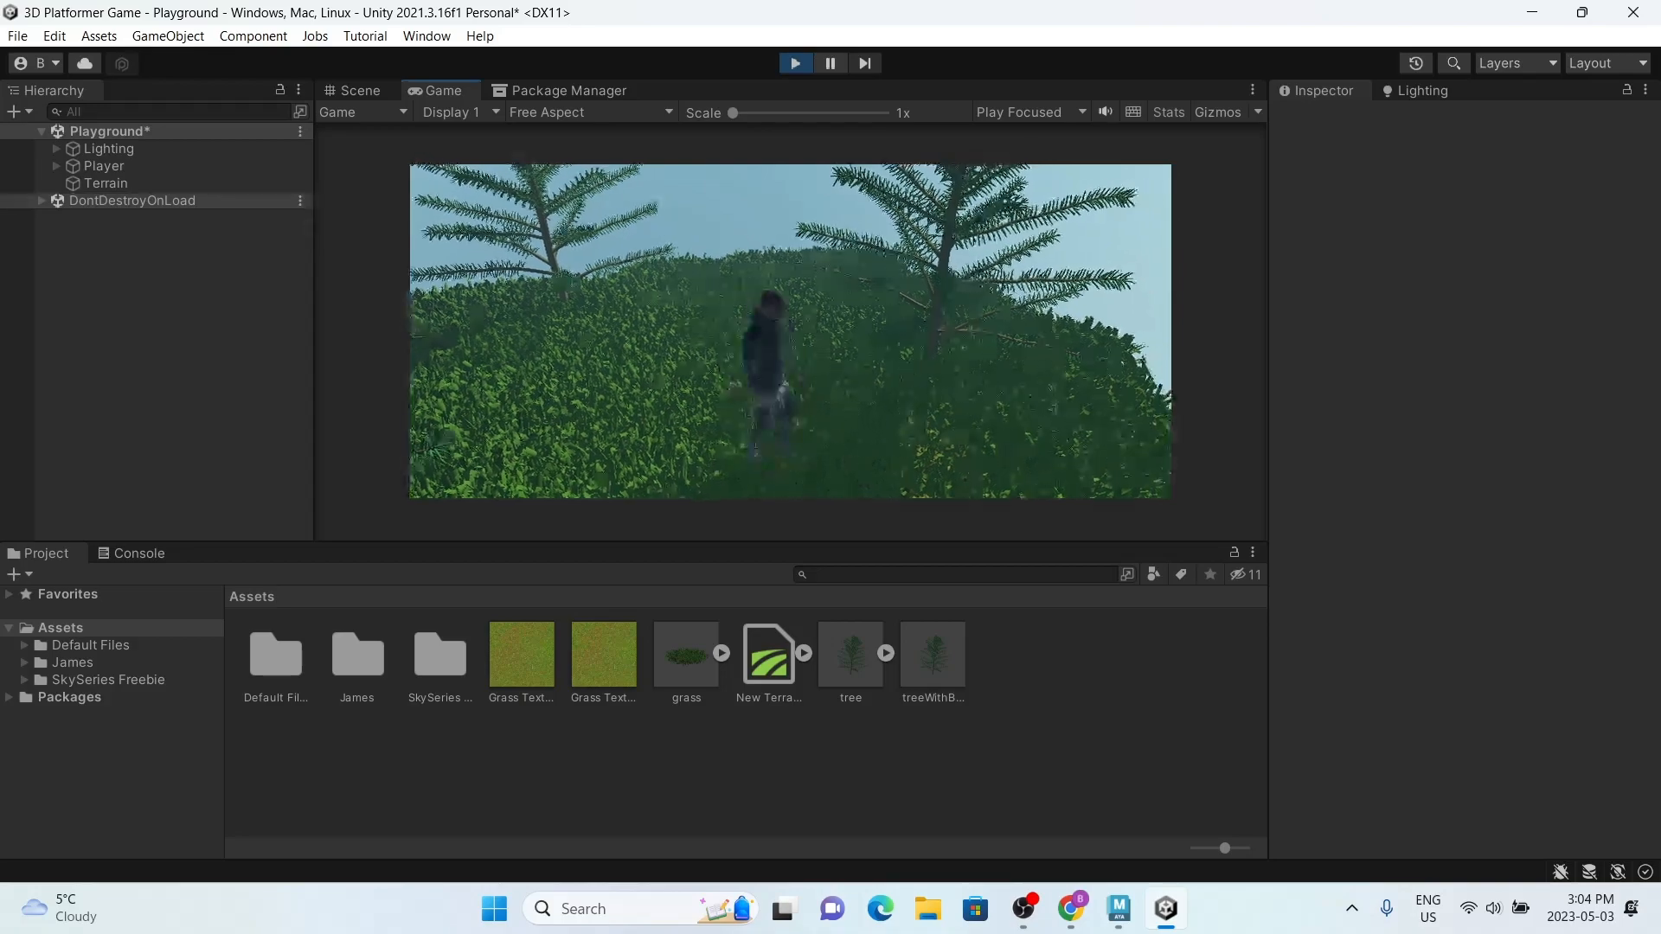
{"action": "key", "text": "a"}
{"action": "key", "text": "w"}
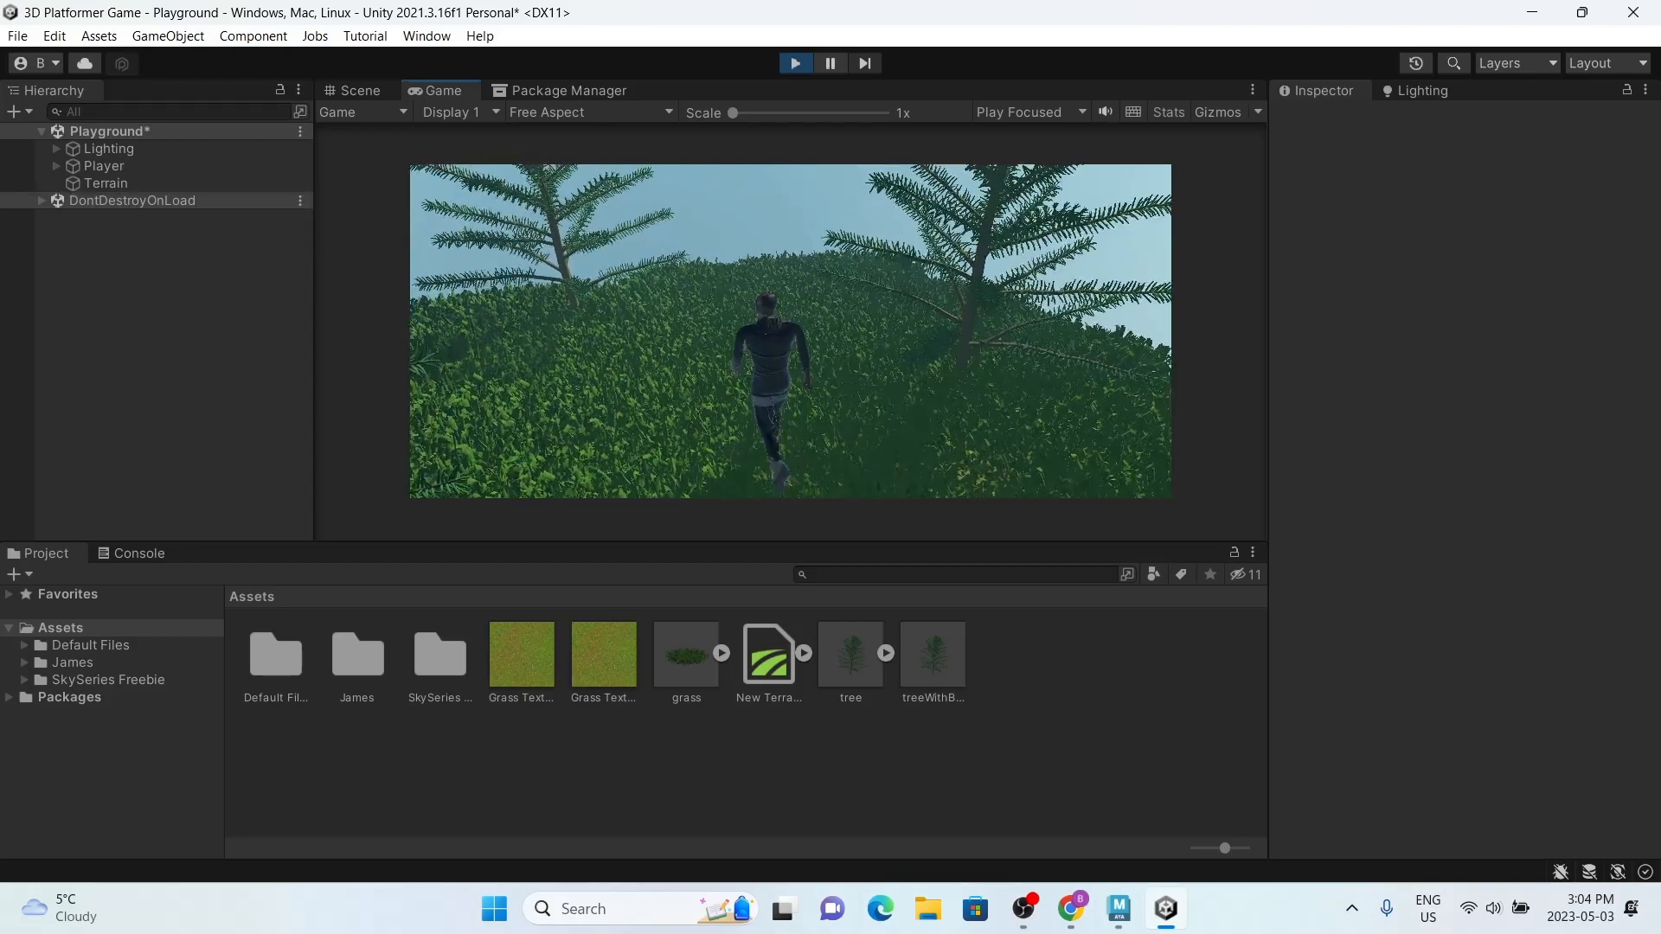
{"action": "key", "text": "s"}
{"action": "key", "text": "a"}
{"action": "key", "text": "w"}
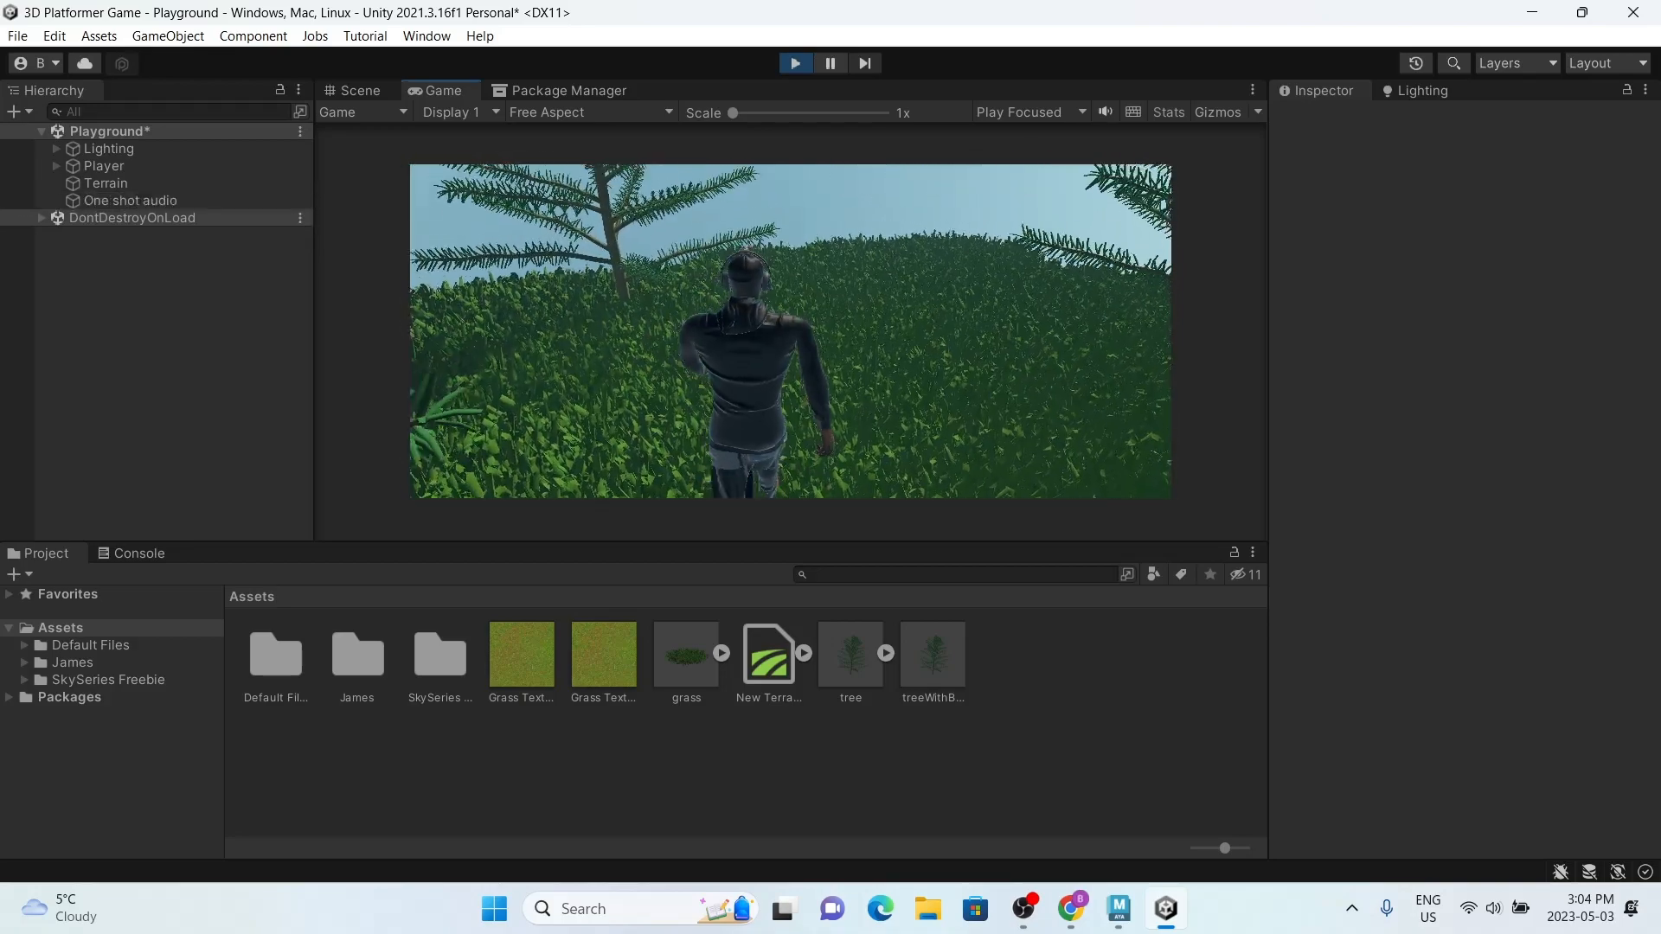
{"action": "key", "text": "s"}
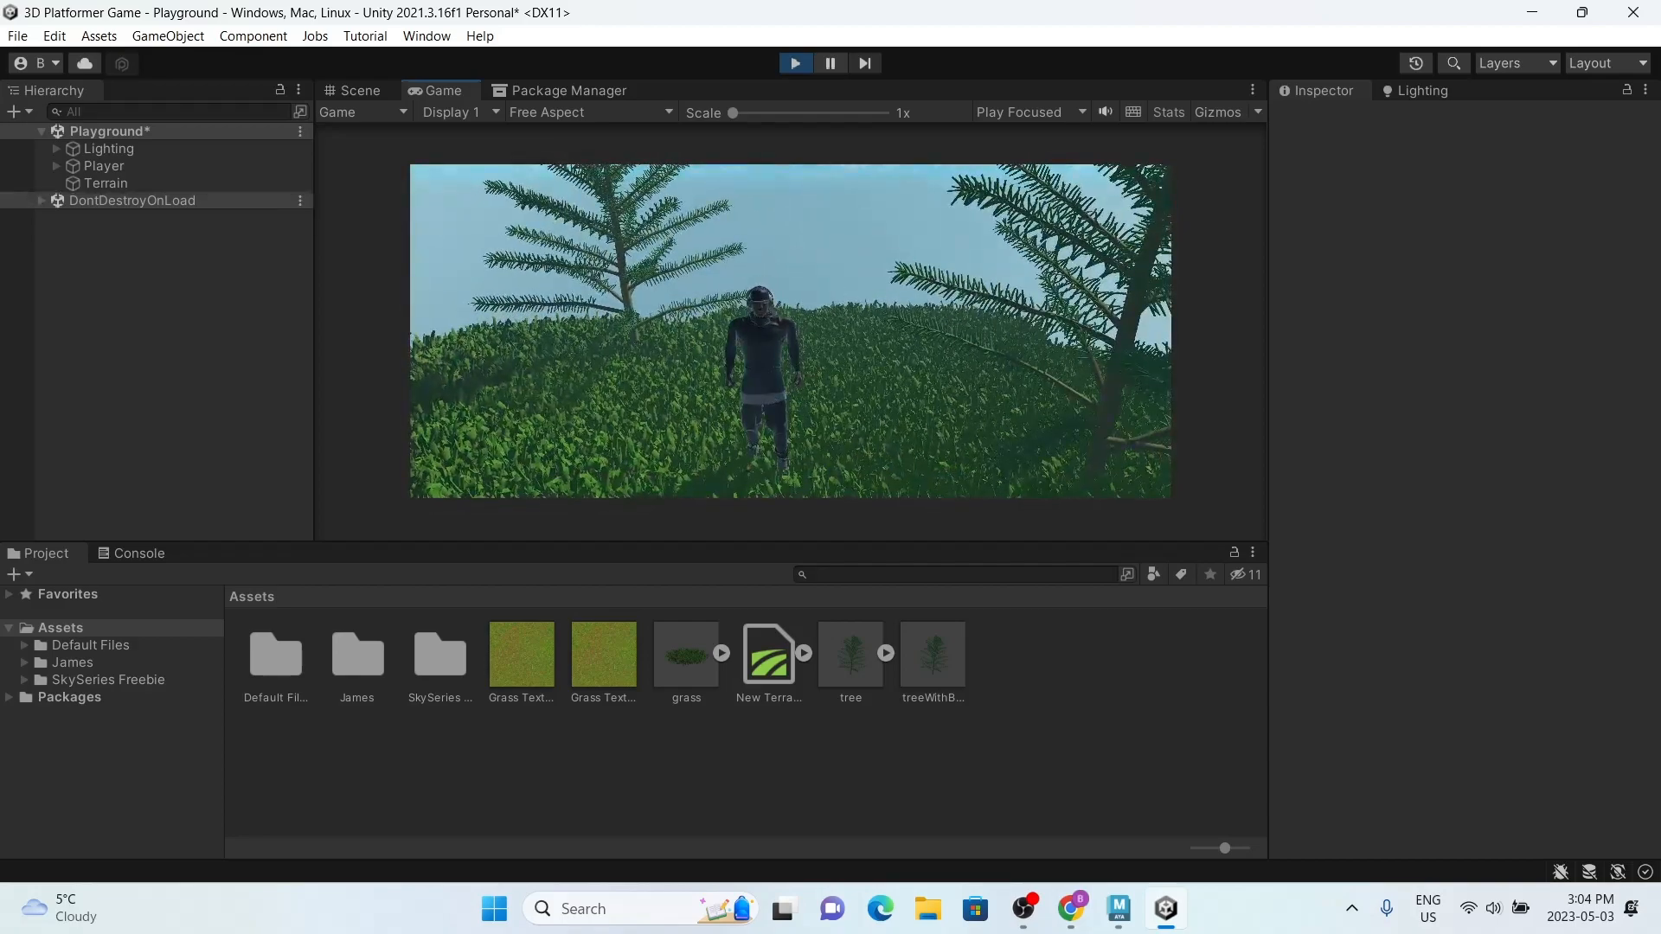
{"action": "key", "text": "a"}
{"action": "key", "text": "super"}
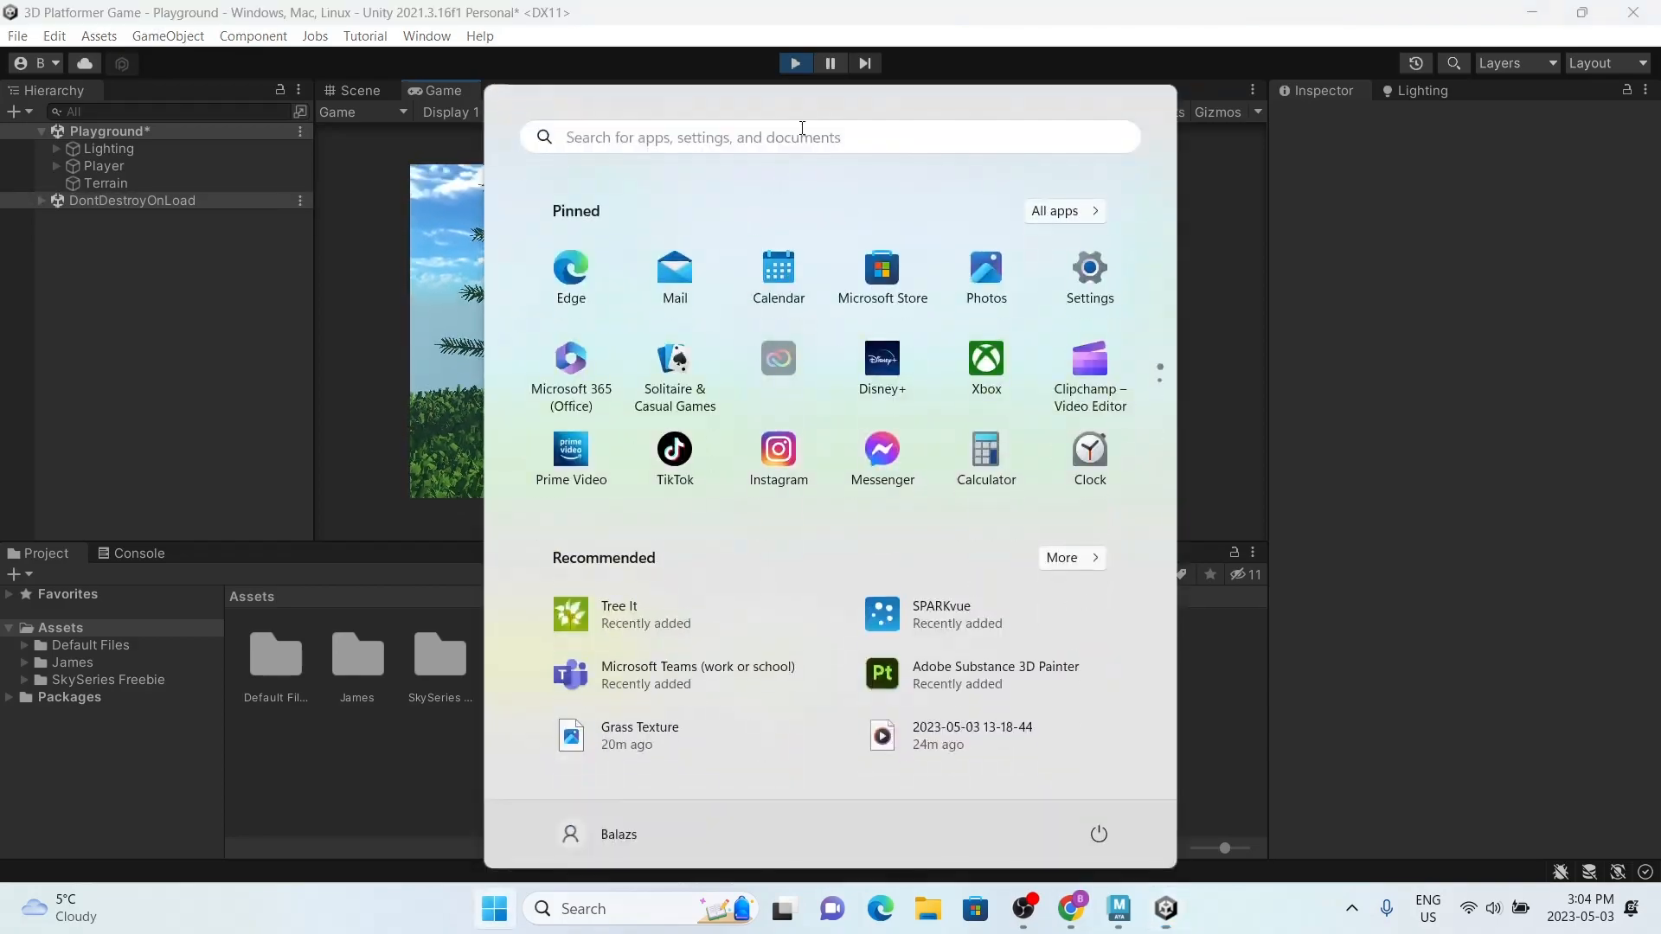